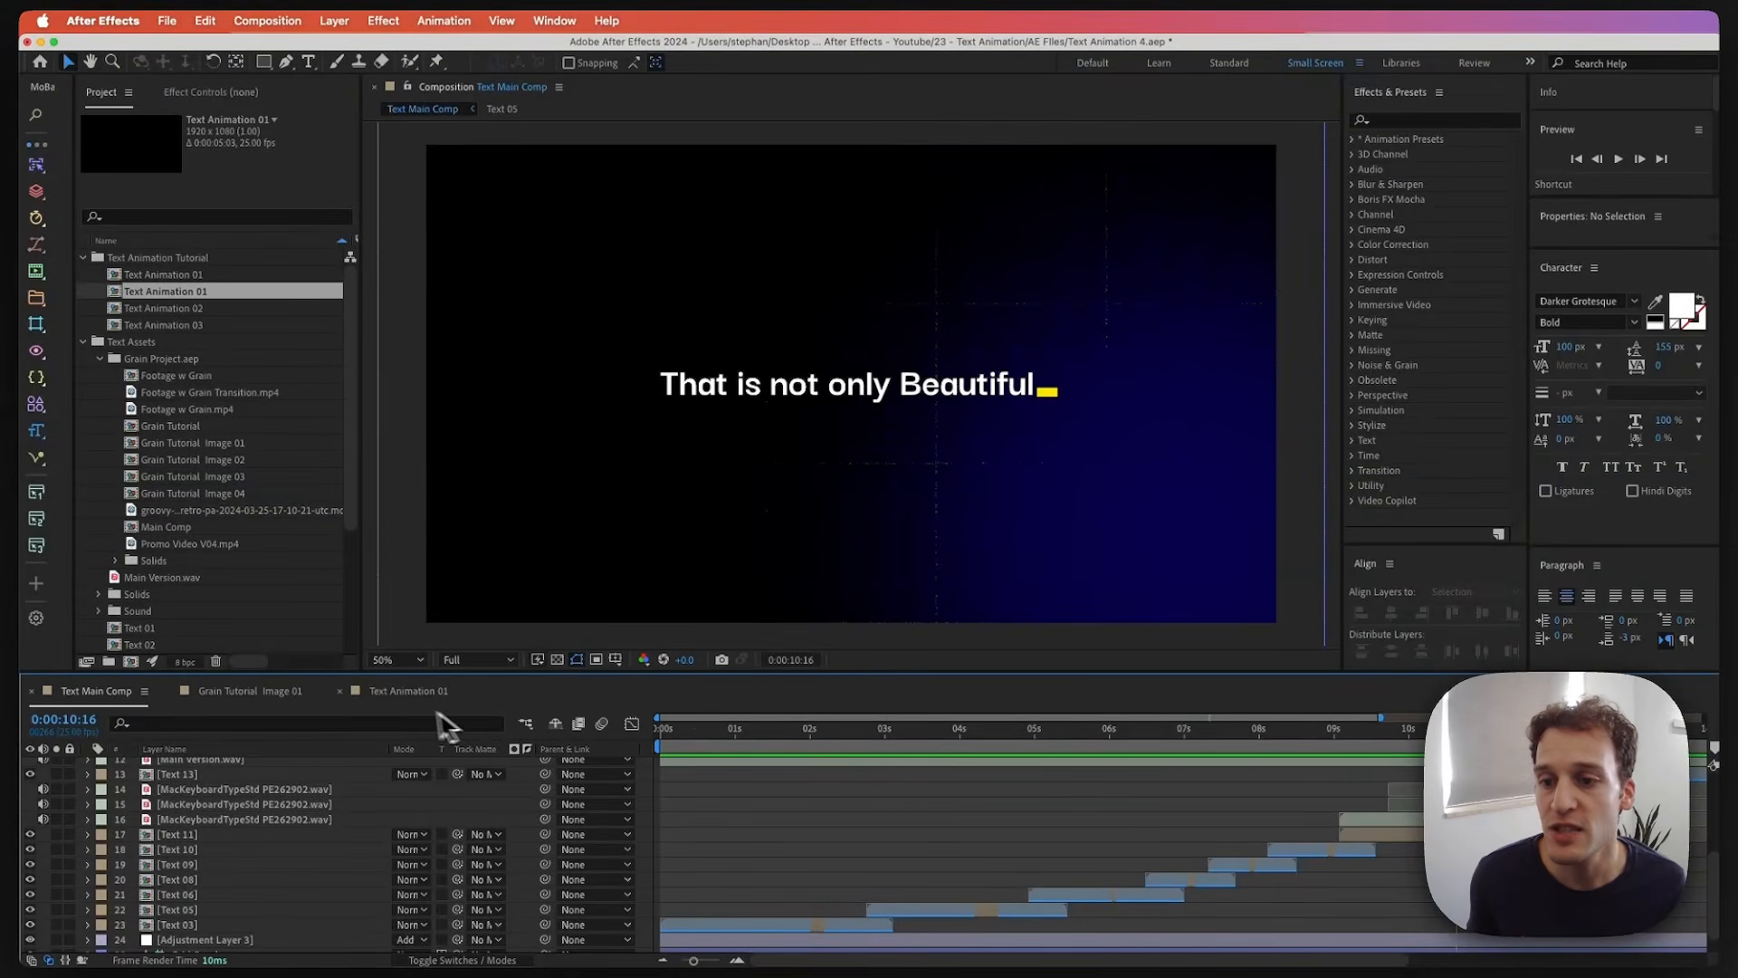
- Open the Text Animation 01 composition and add a text layer reading "Text animation is simple"
{"action": "left_click", "coordinate": [402, 695]}
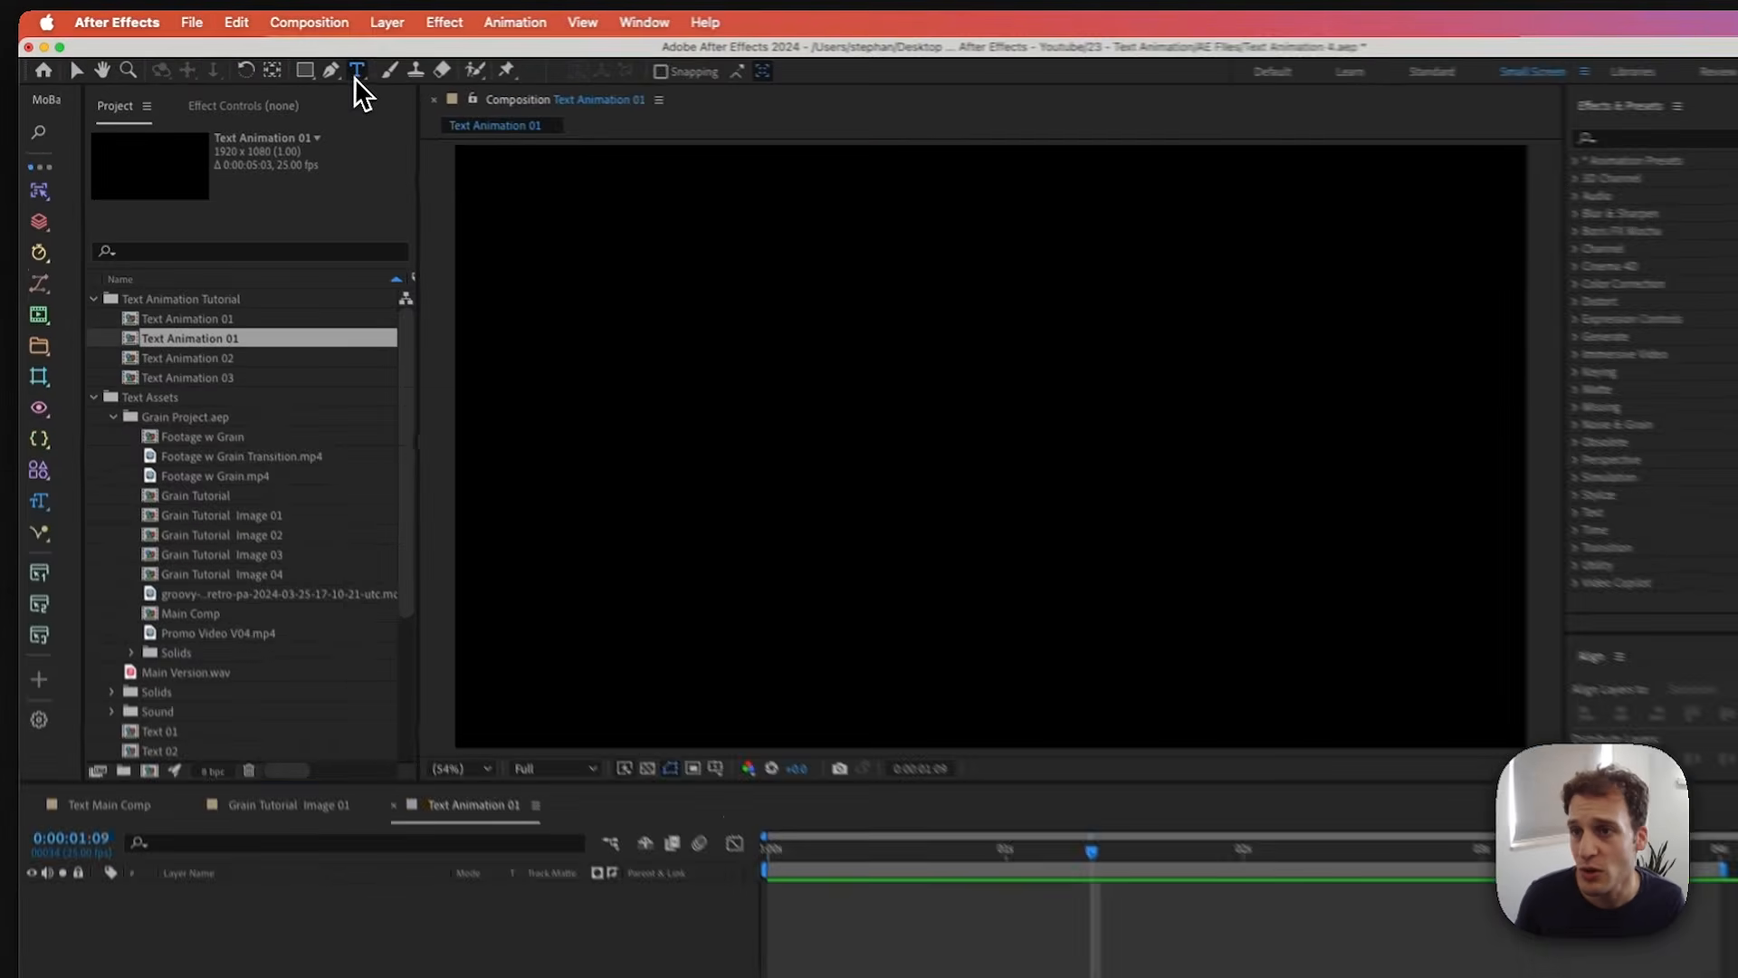
{"action": "left_click", "coordinate": [308, 61]}
{"action": "left_click", "coordinate": [730, 470]}
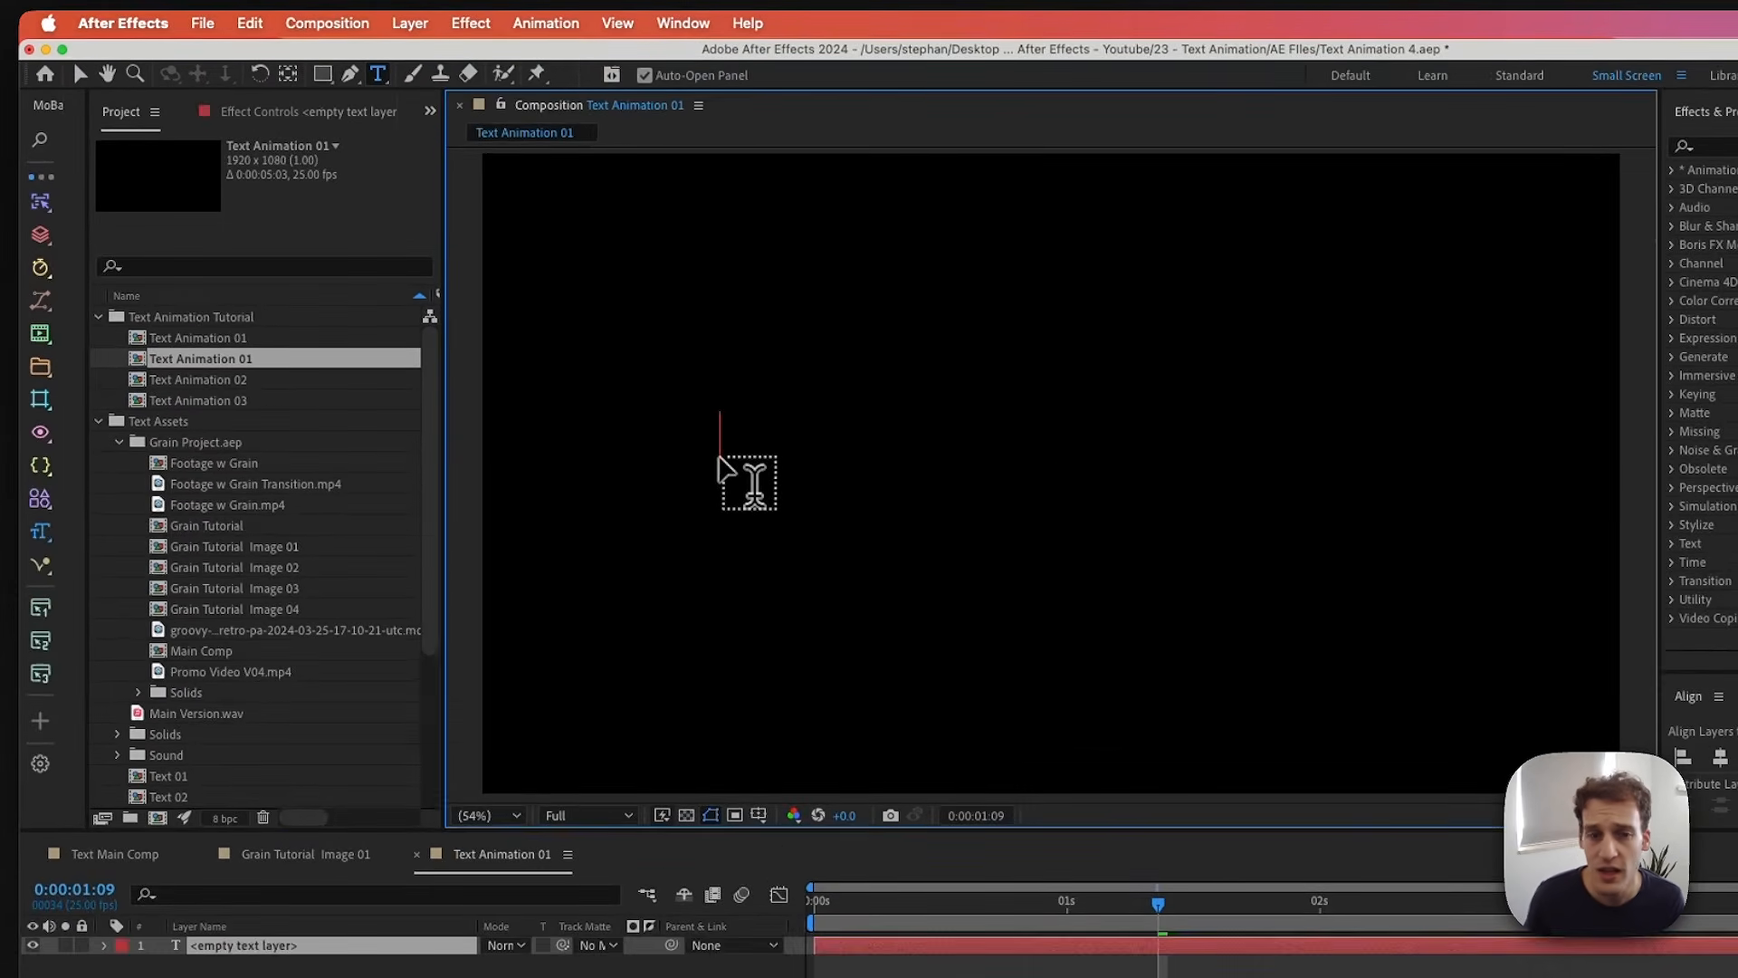
{"action": "type", "text": "Text animation is simple"}
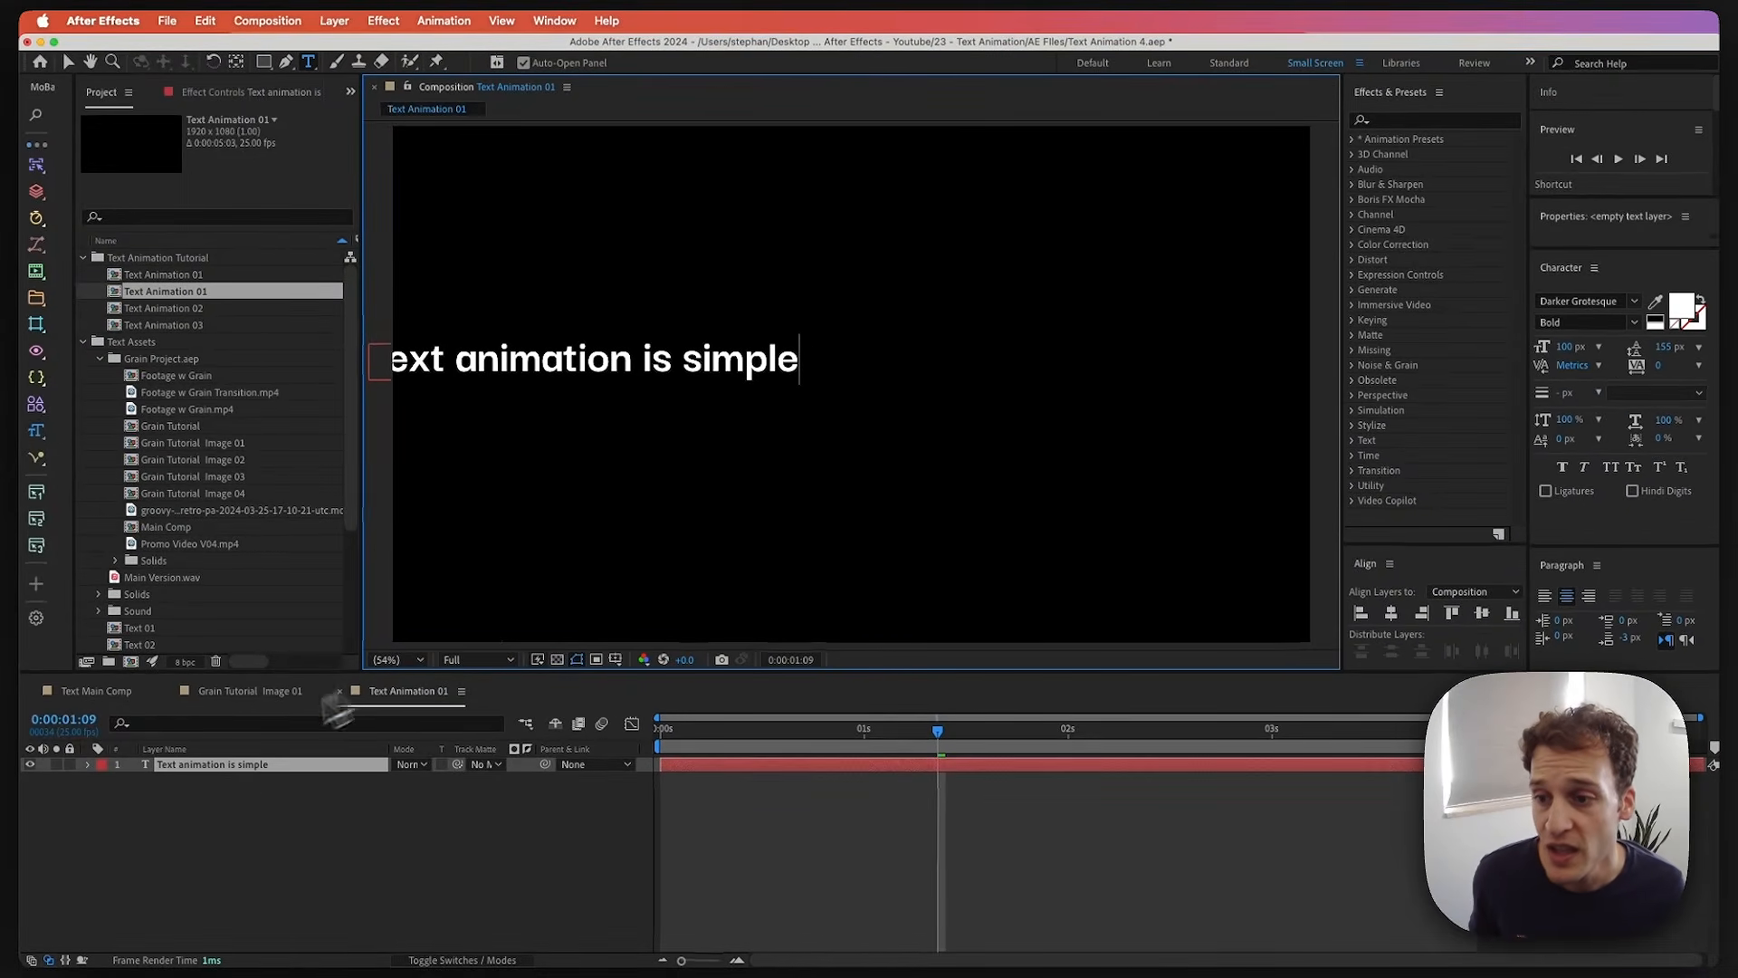
- Center the text layer horizontally and vertically in the composition
{"action": "left_click", "coordinate": [251, 896]}
{"action": "left_click", "coordinate": [214, 766]}
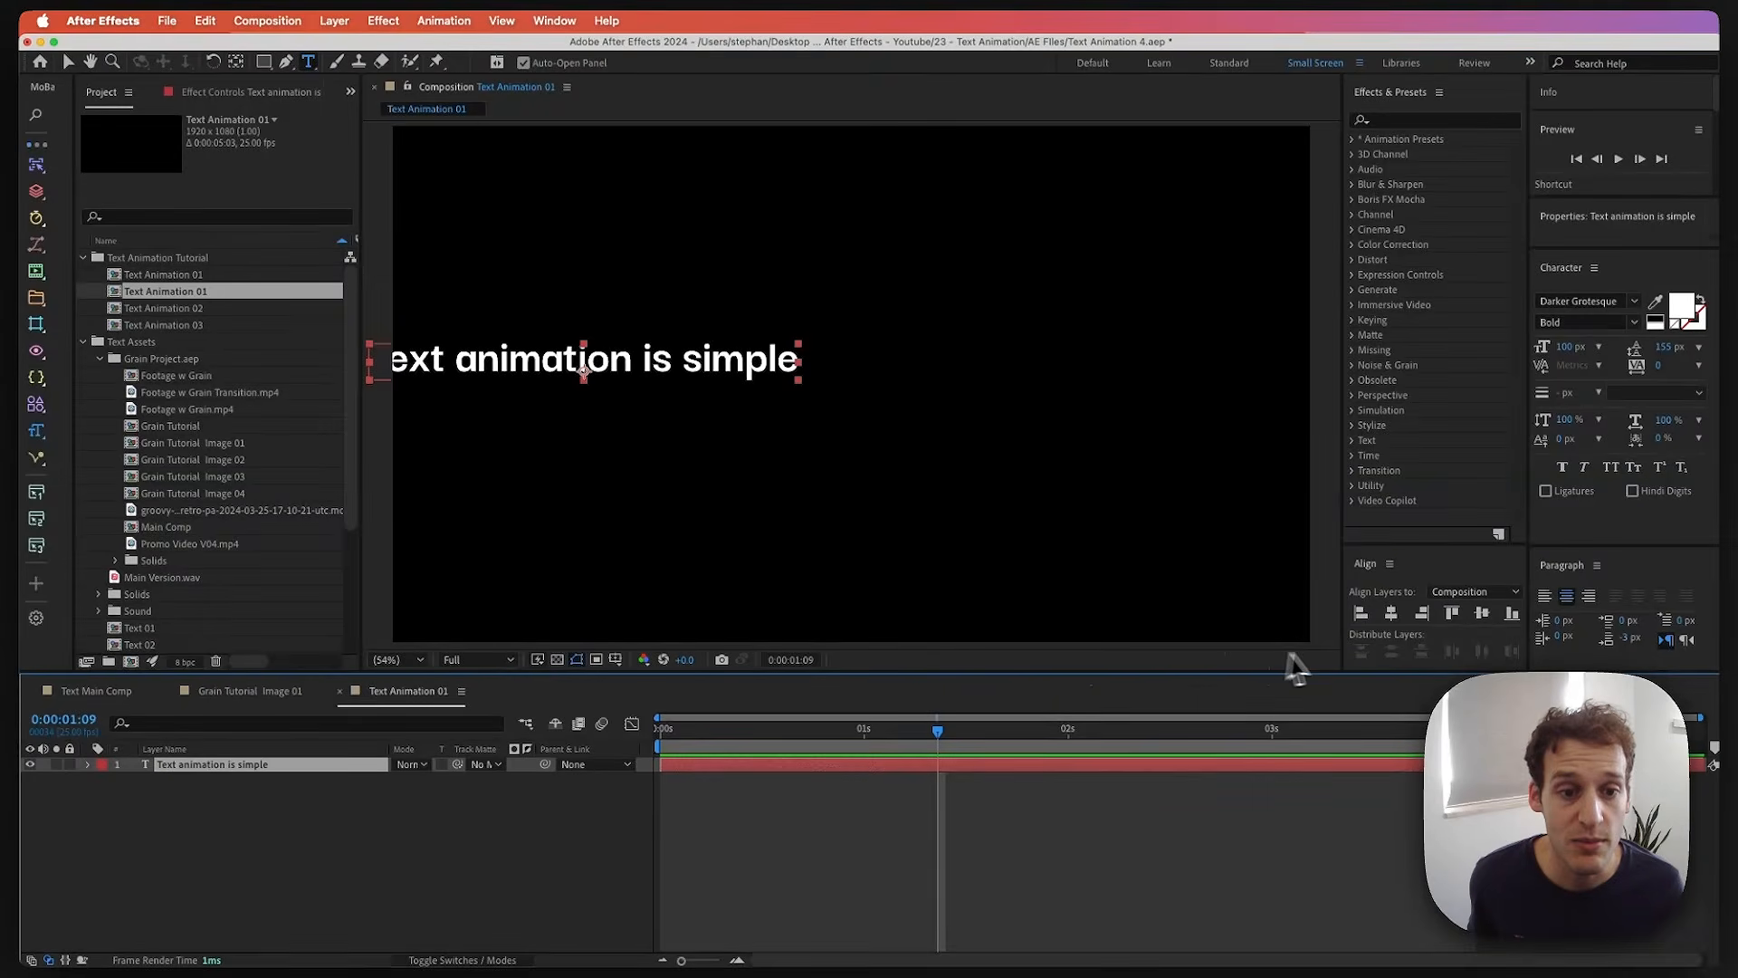
{"action": "left_click", "coordinate": [1390, 614]}
{"action": "left_click", "coordinate": [1481, 613]}
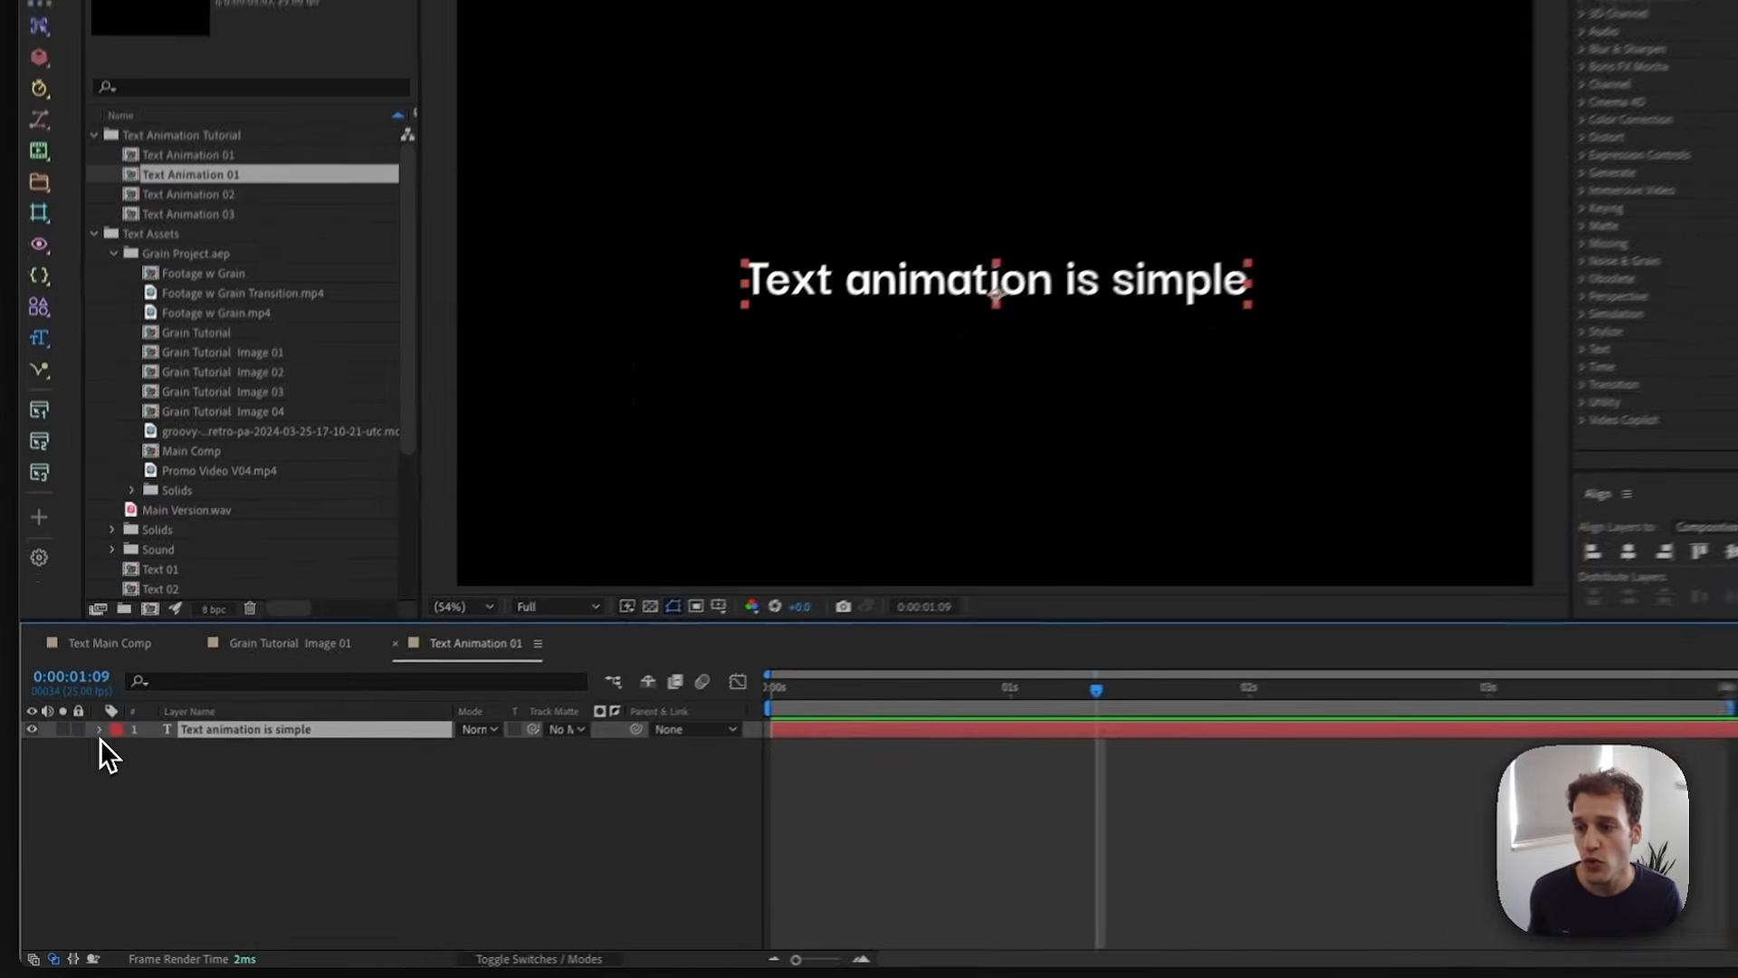
- Add a text animator with Position and Opacity properties to the text layer
{"action": "left_click", "coordinate": [100, 730]}
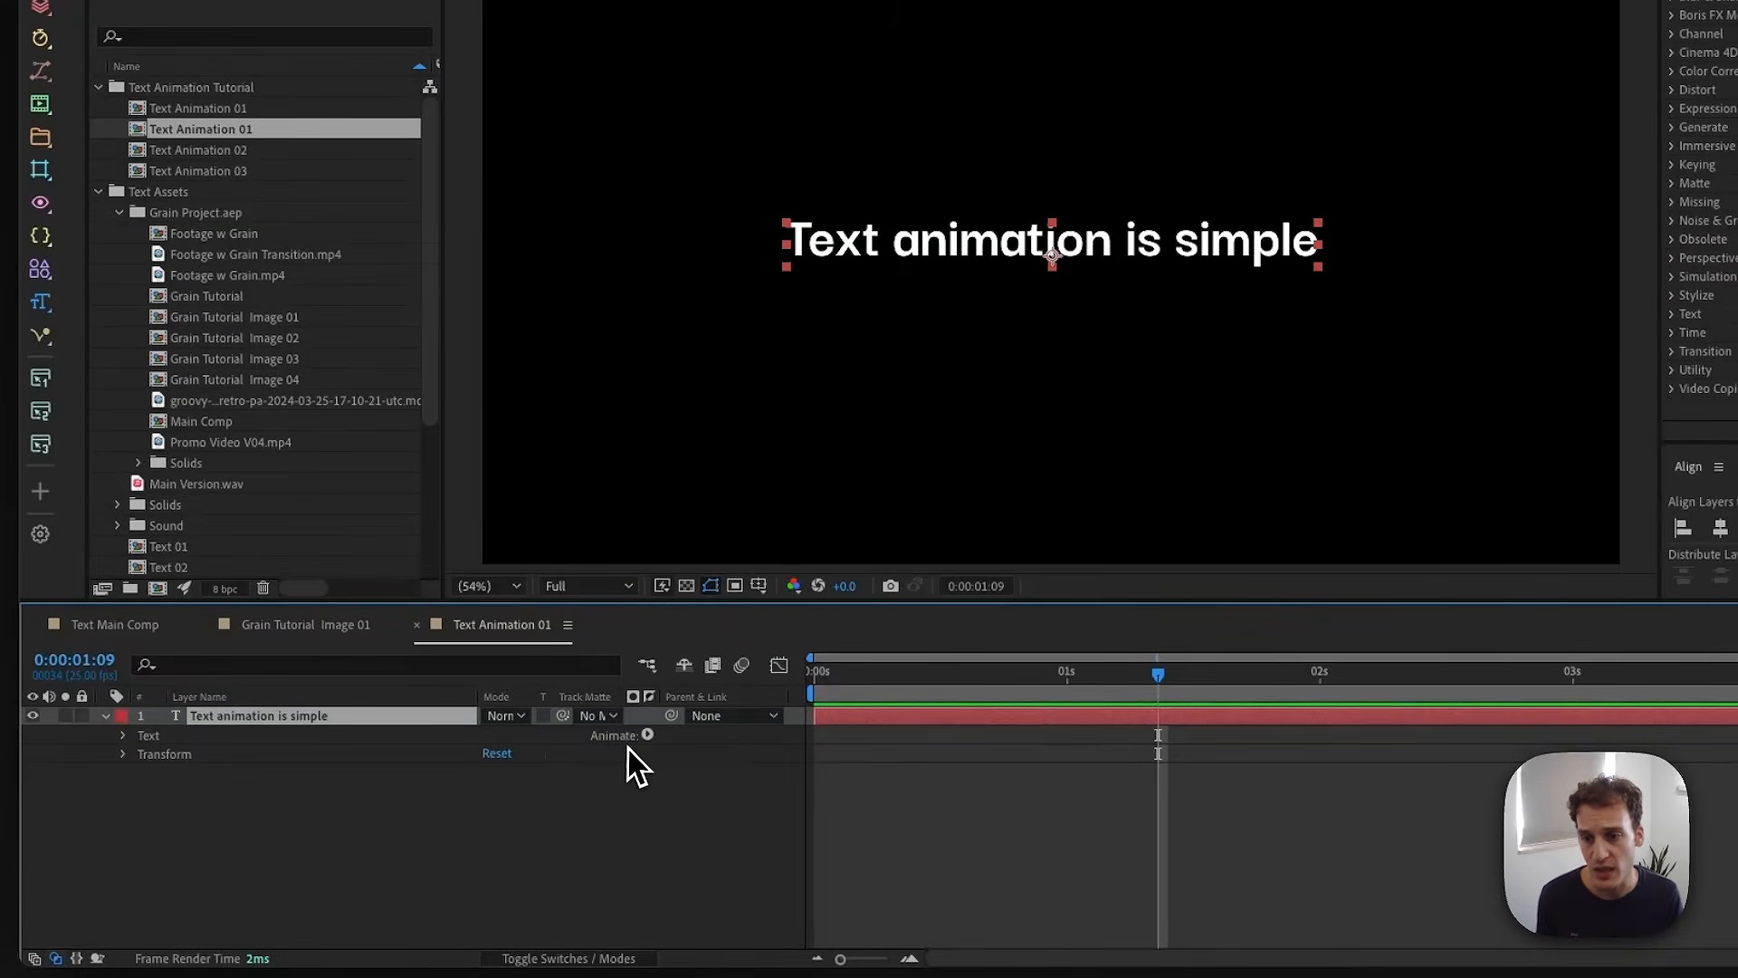
{"action": "left_click", "coordinate": [648, 735]}
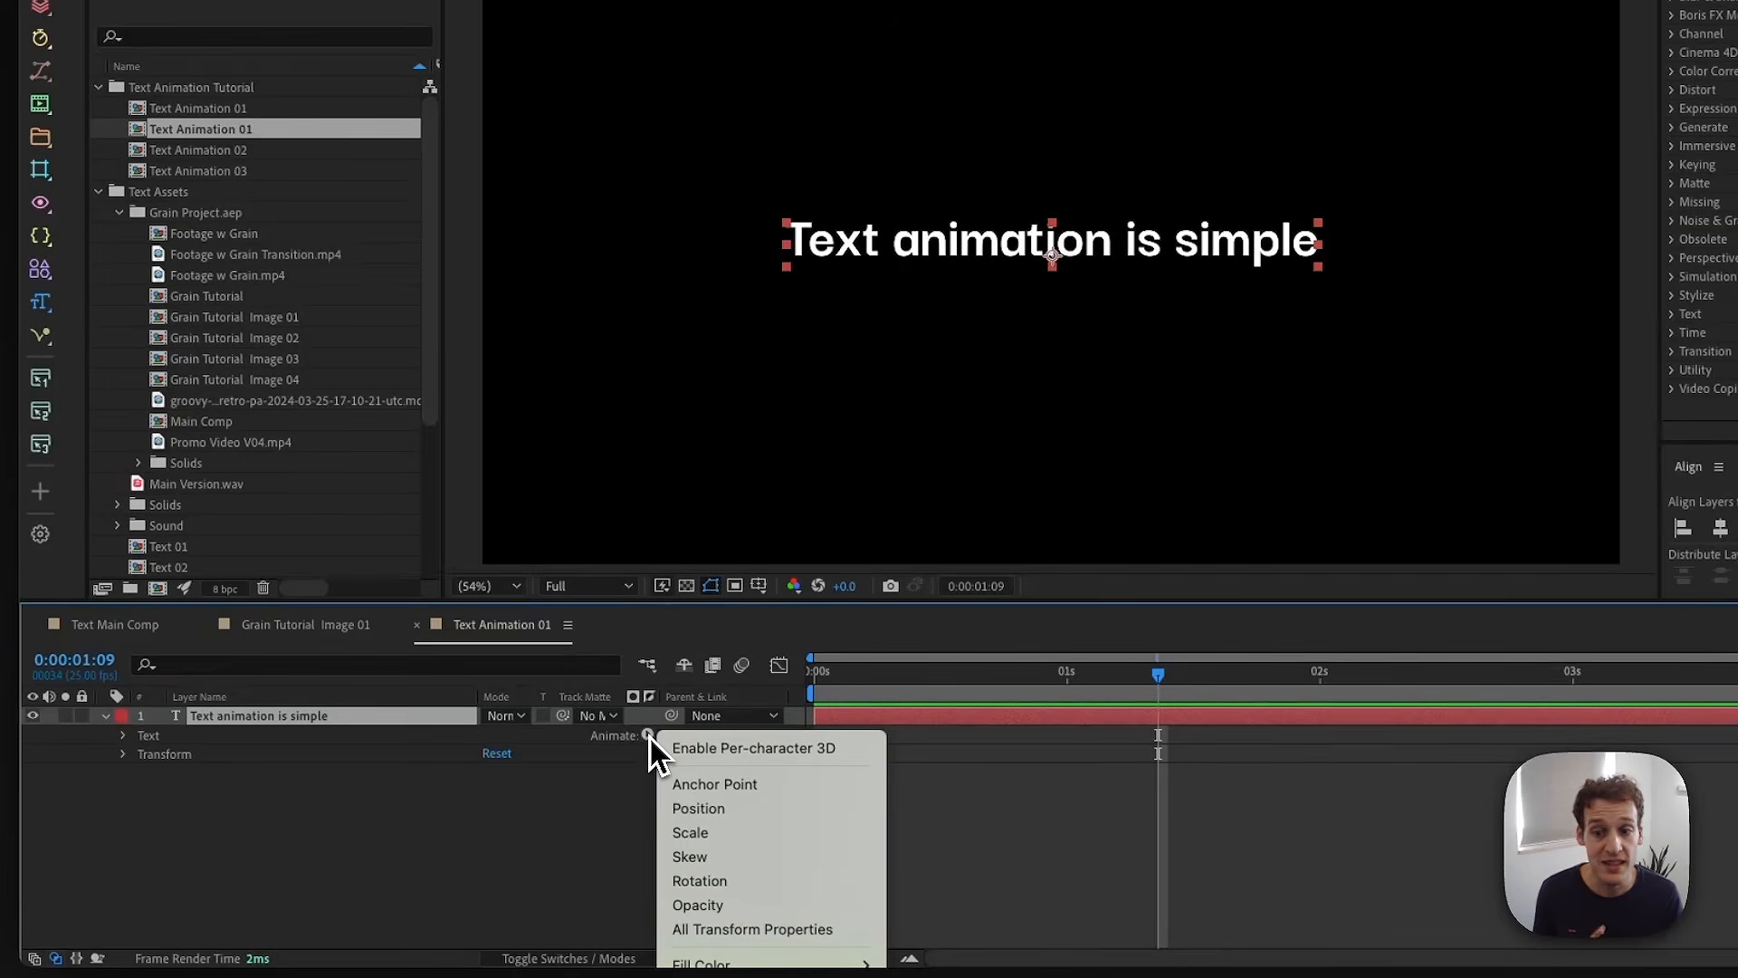
{"action": "left_click", "coordinate": [735, 807]}
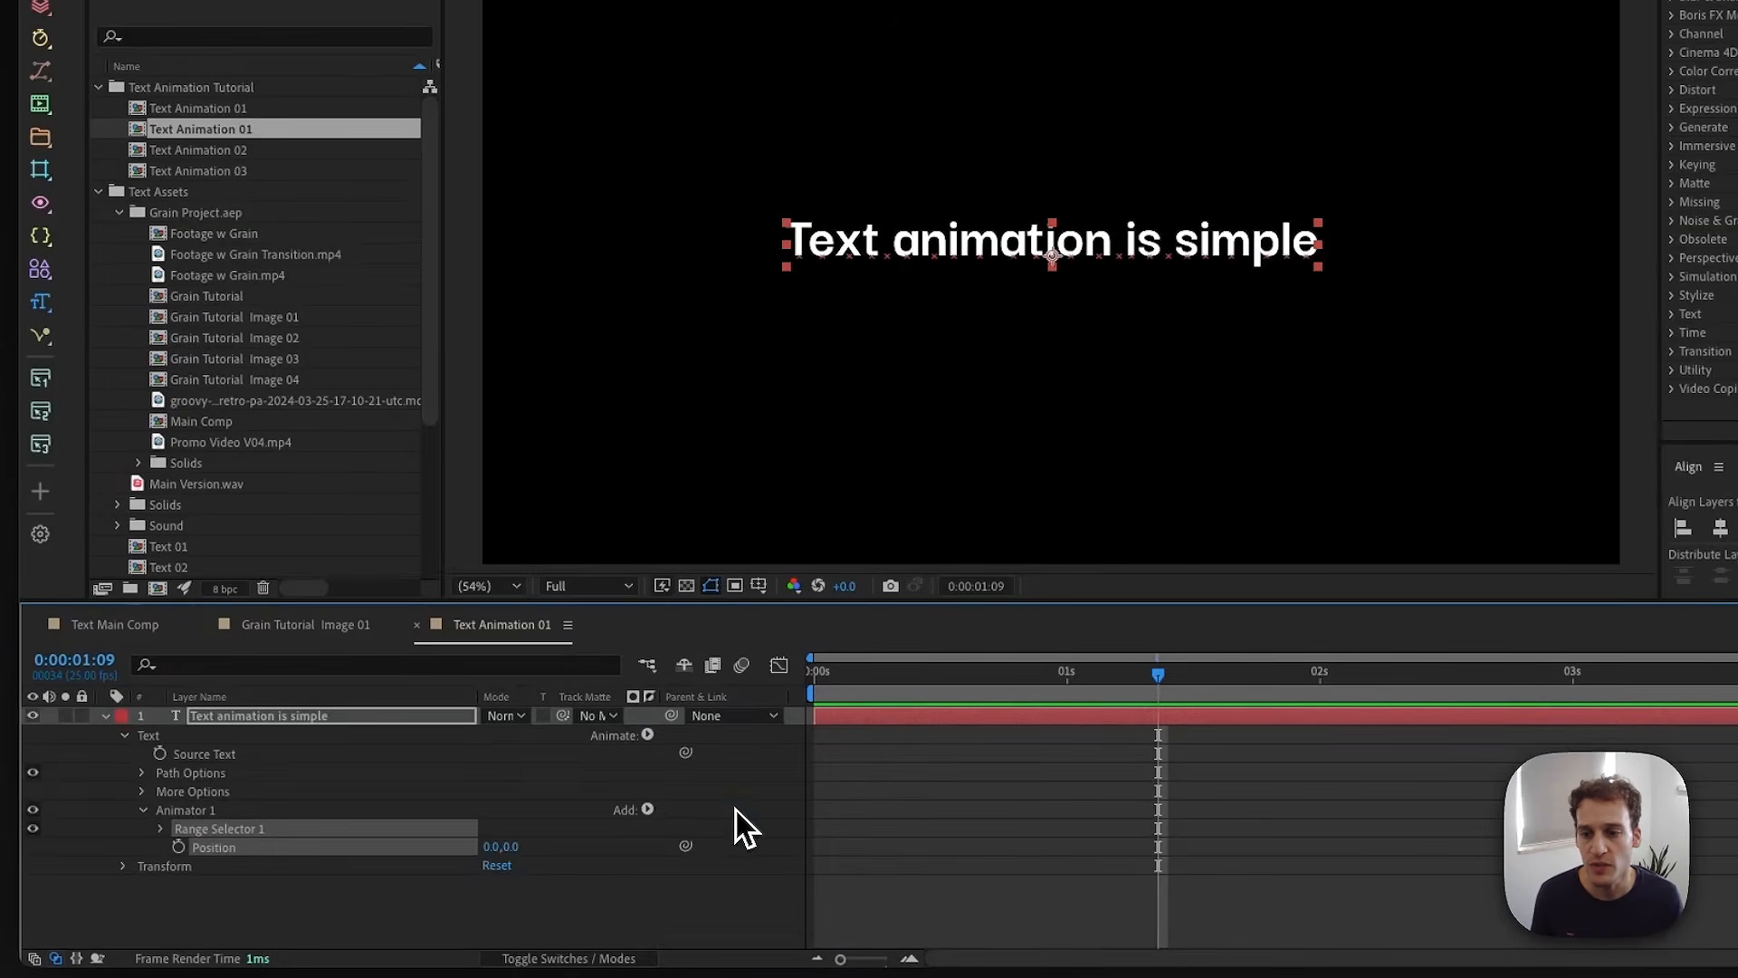
{"action": "left_click", "coordinate": [648, 810]}
{"action": "mouse_move", "coordinate": [649, 813]}
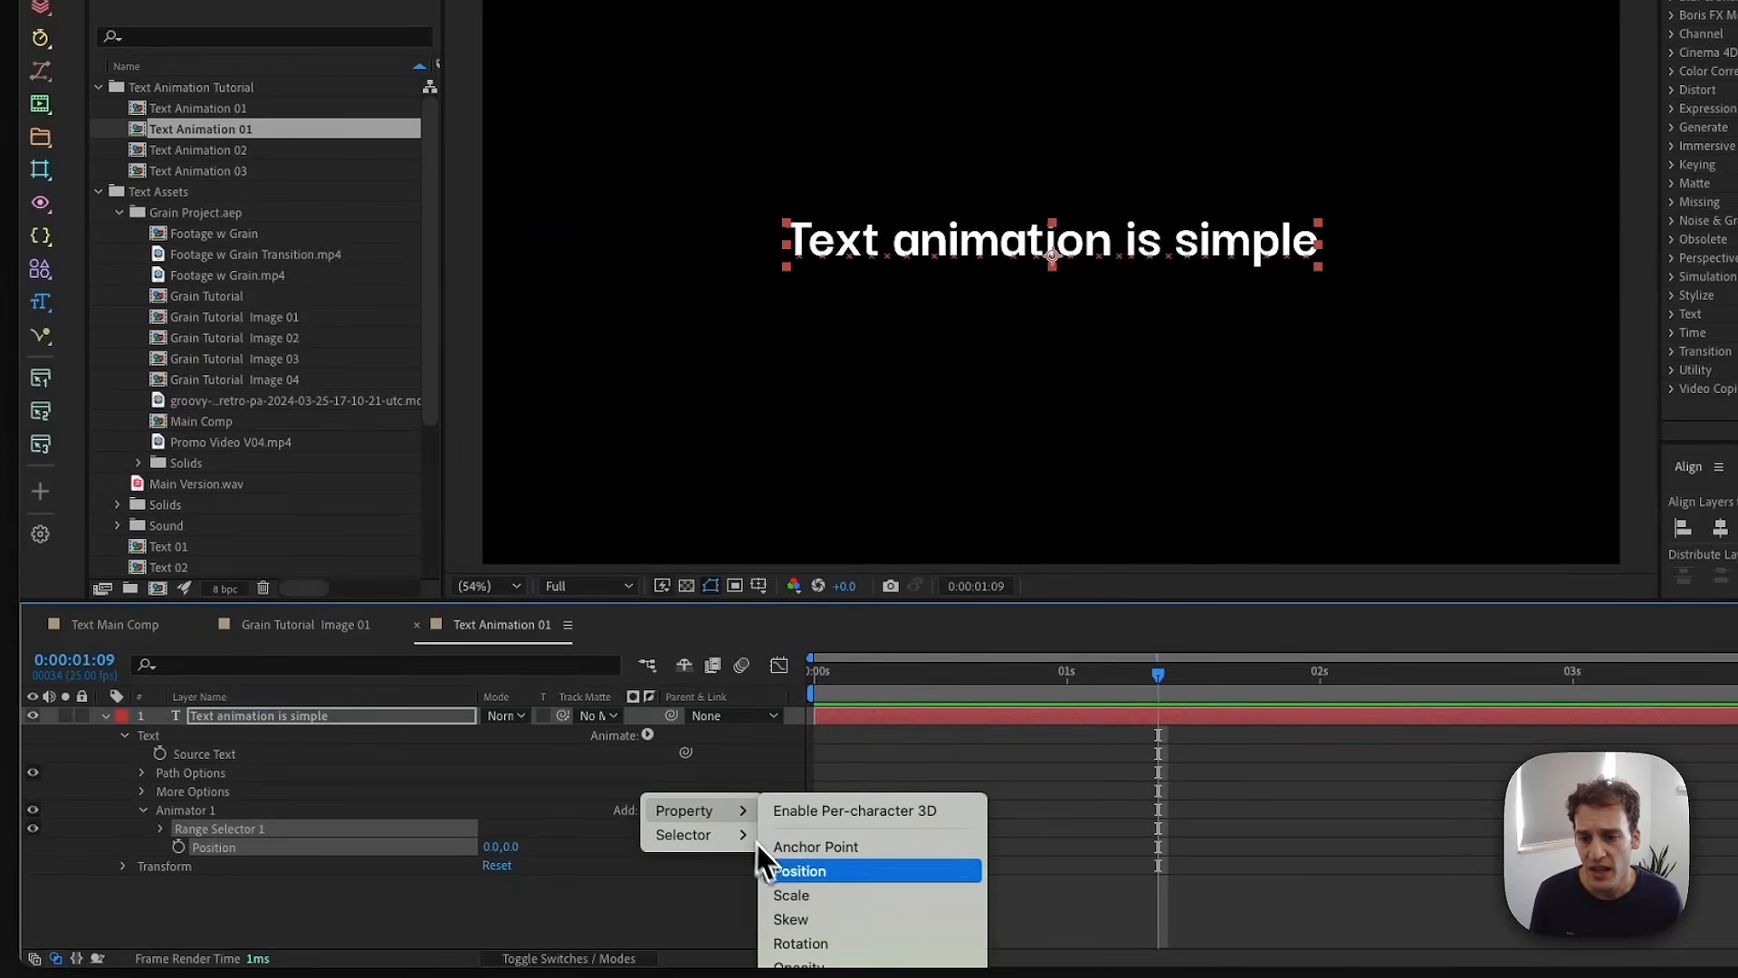
{"action": "left_click", "coordinate": [806, 968]}
- Rename the text animator to "Start Animation - Words - Position Opacity"
{"action": "left_click", "coordinate": [190, 812]}
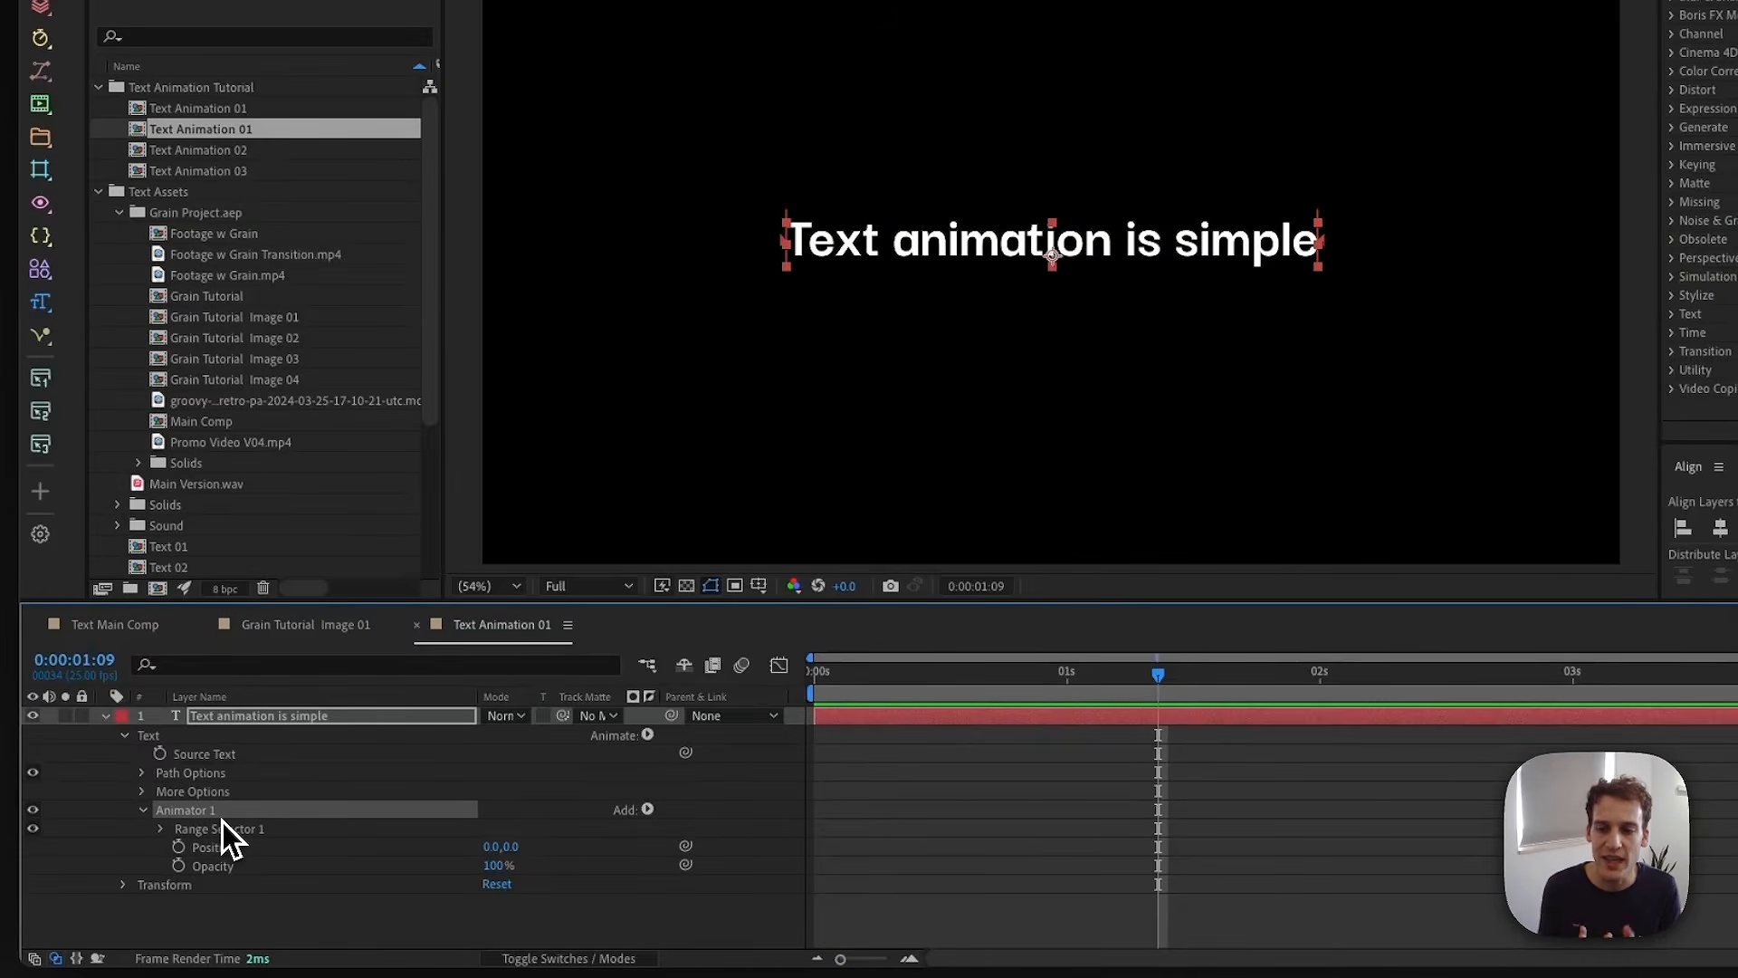
{"action": "key", "text": "Return"}
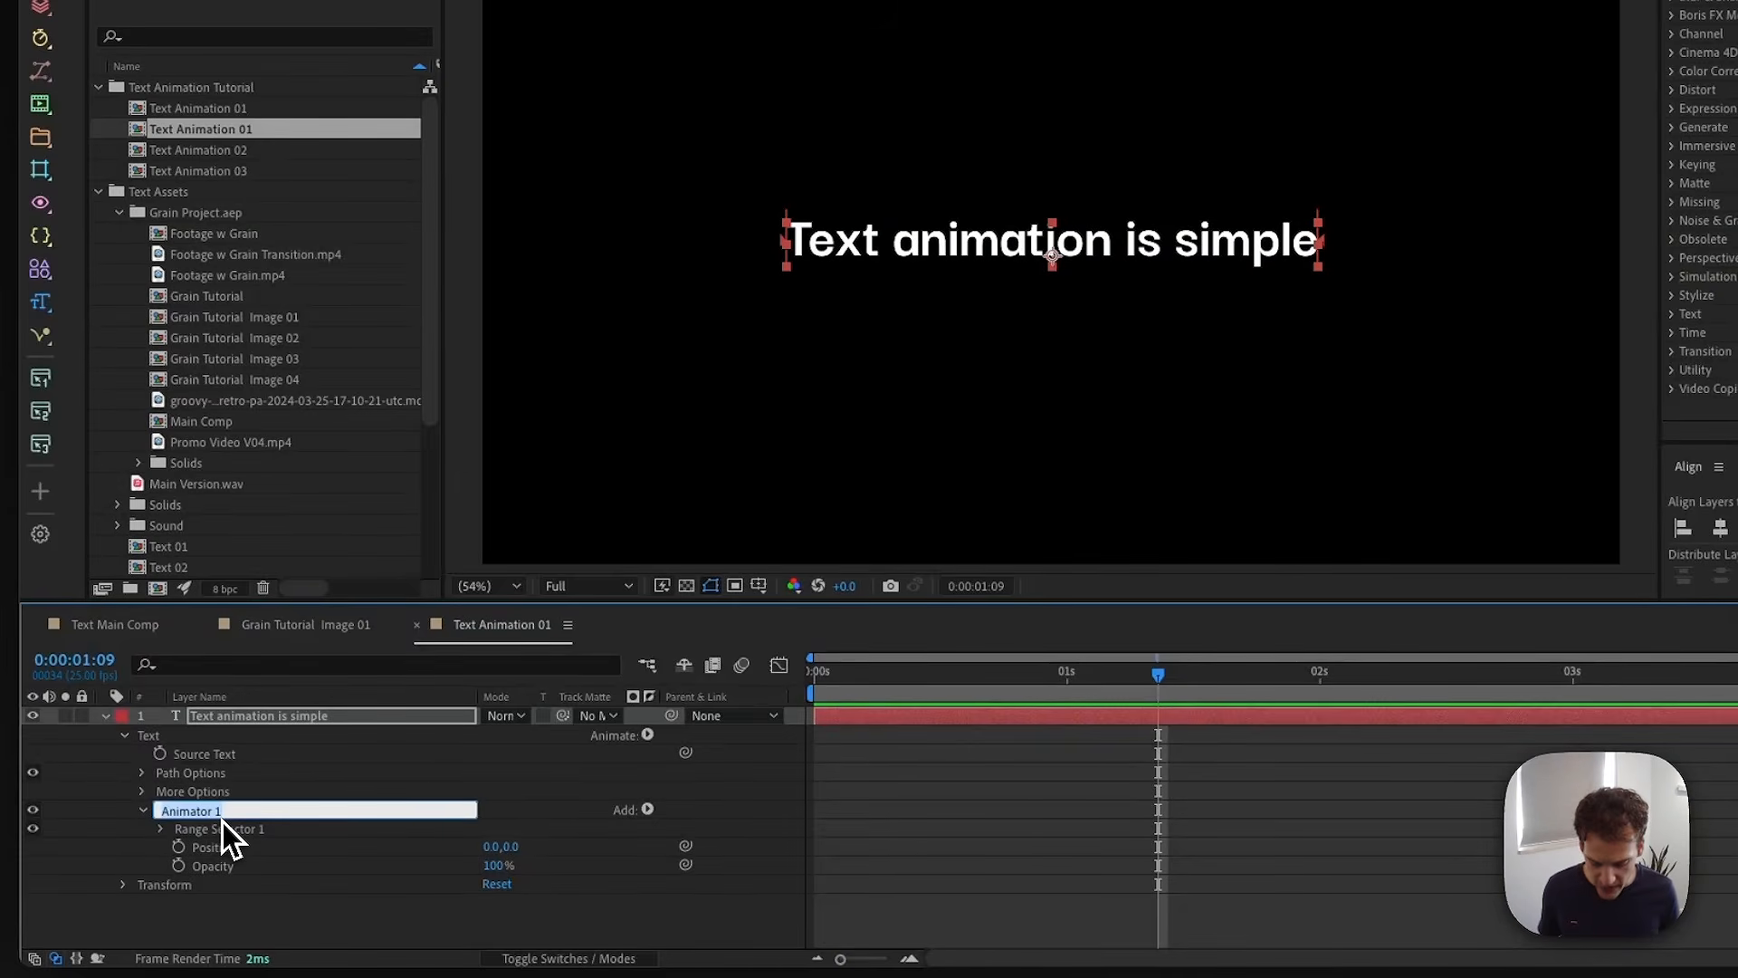
{"action": "type", "text": "Str"}
{"action": "key", "text": "BackSpace"}
{"action": "type", "text": "art"}
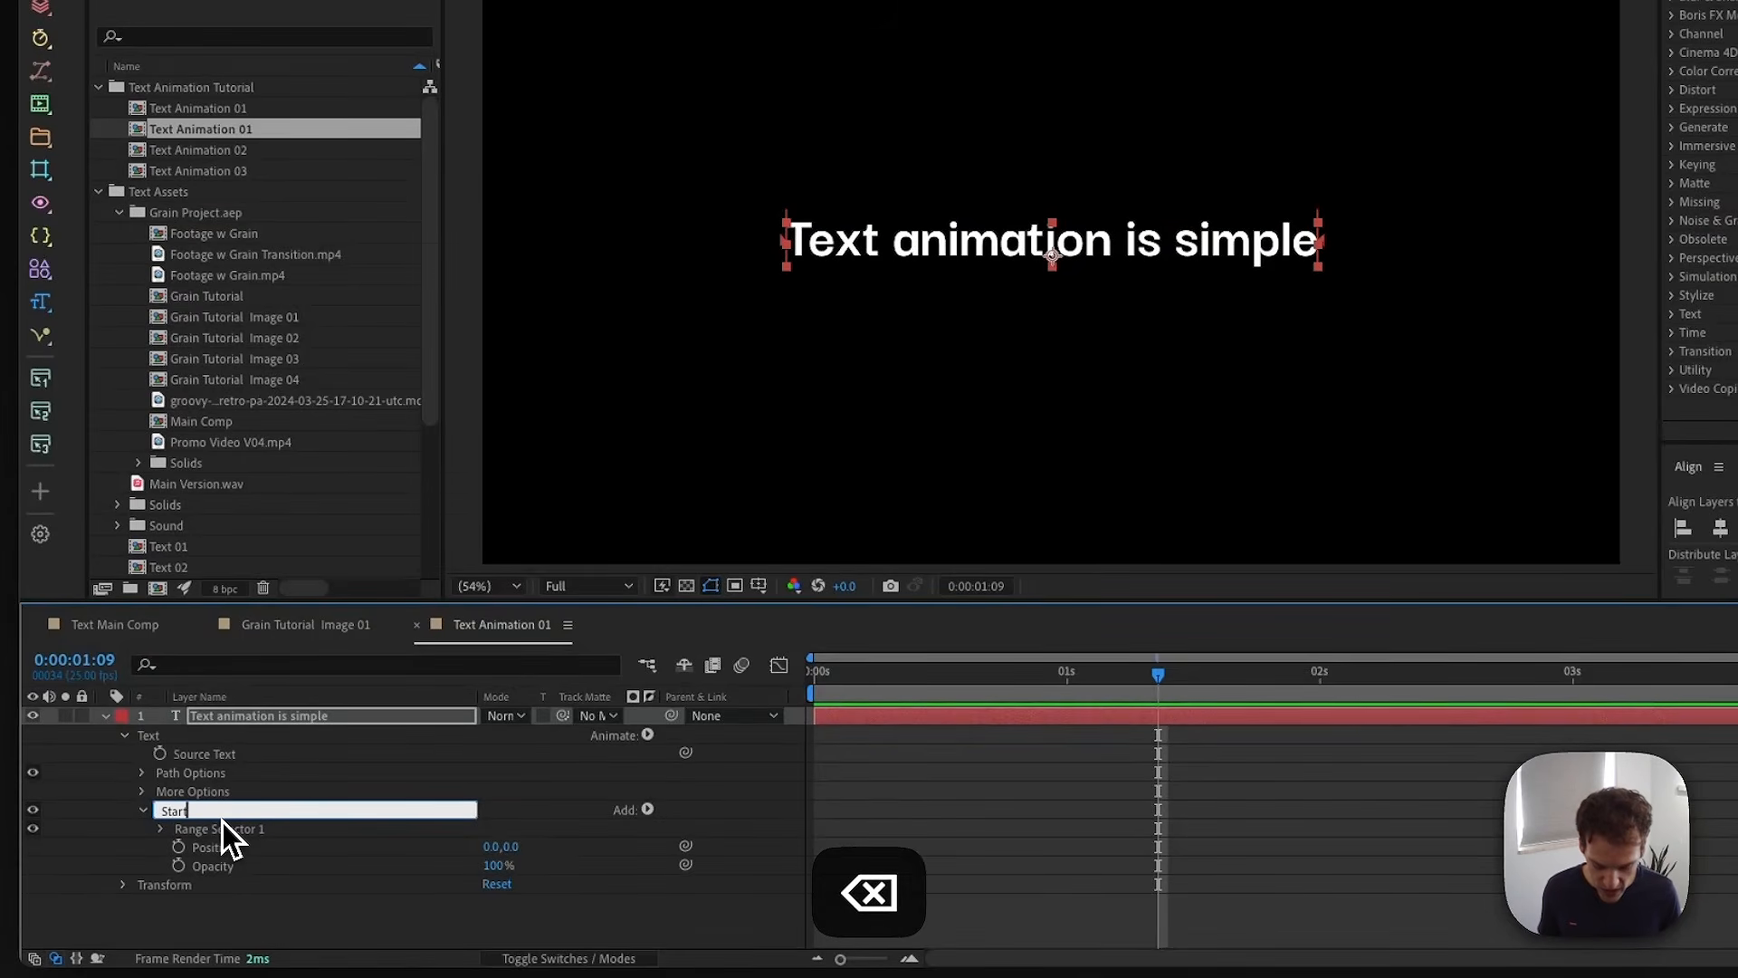
{"action": "type", "text": " Animation -"}
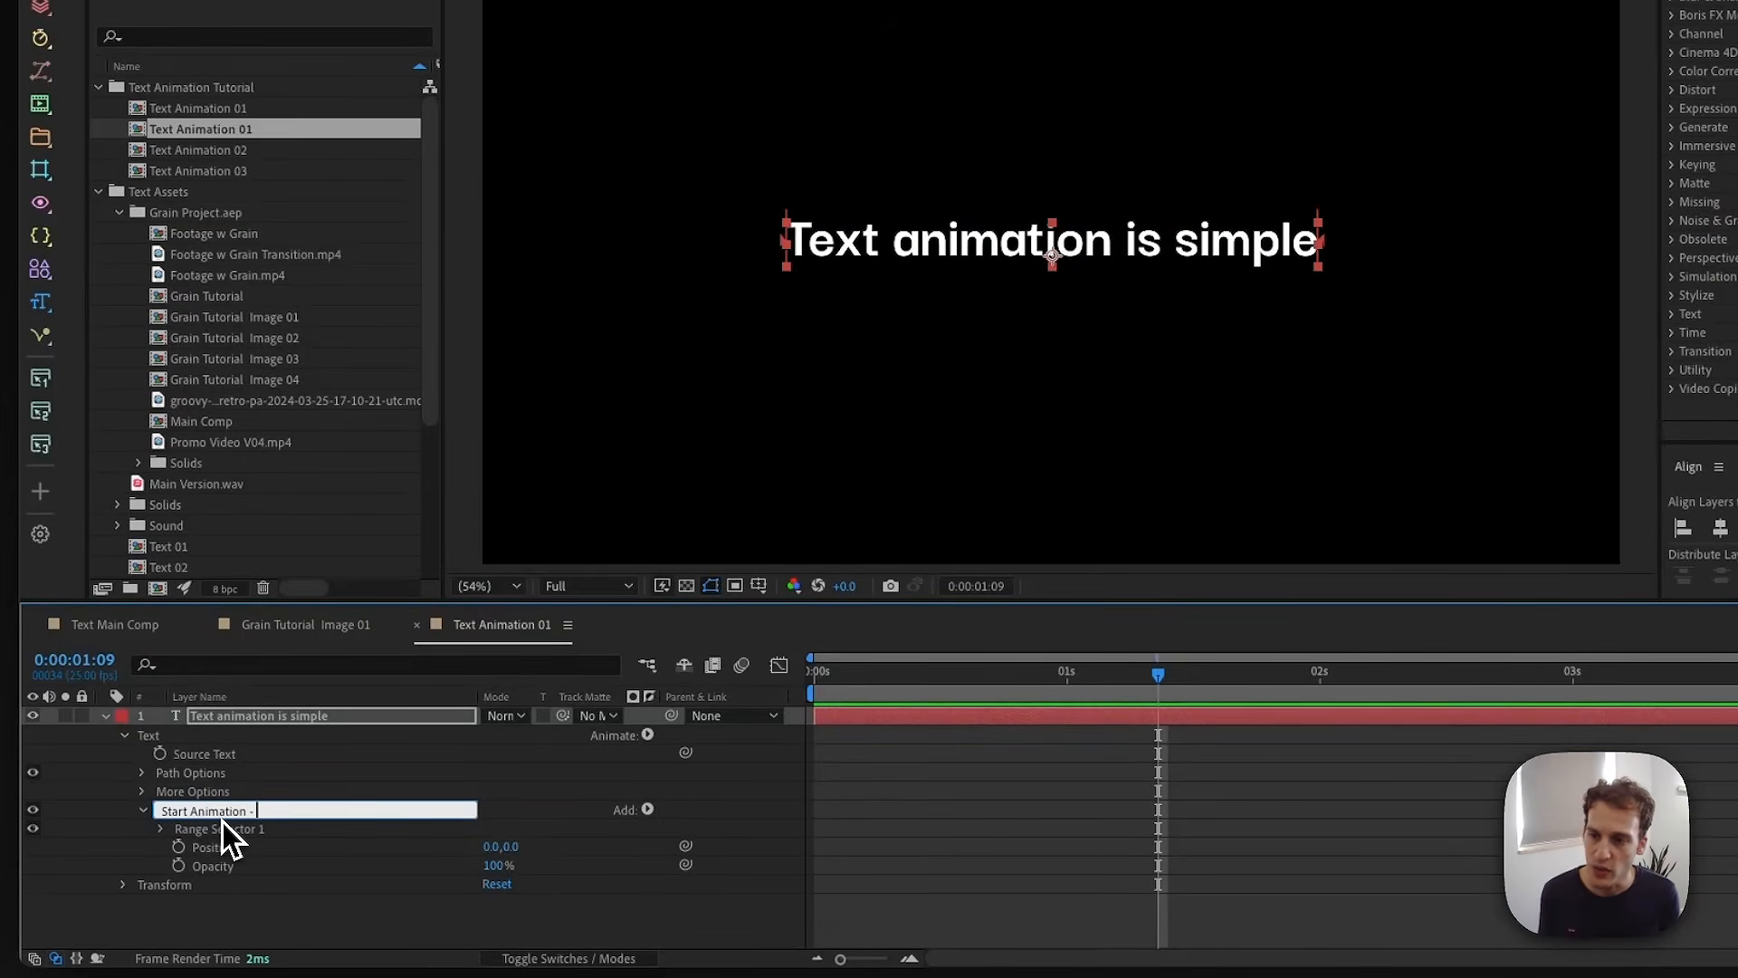
{"action": "type", "text": " Words"}
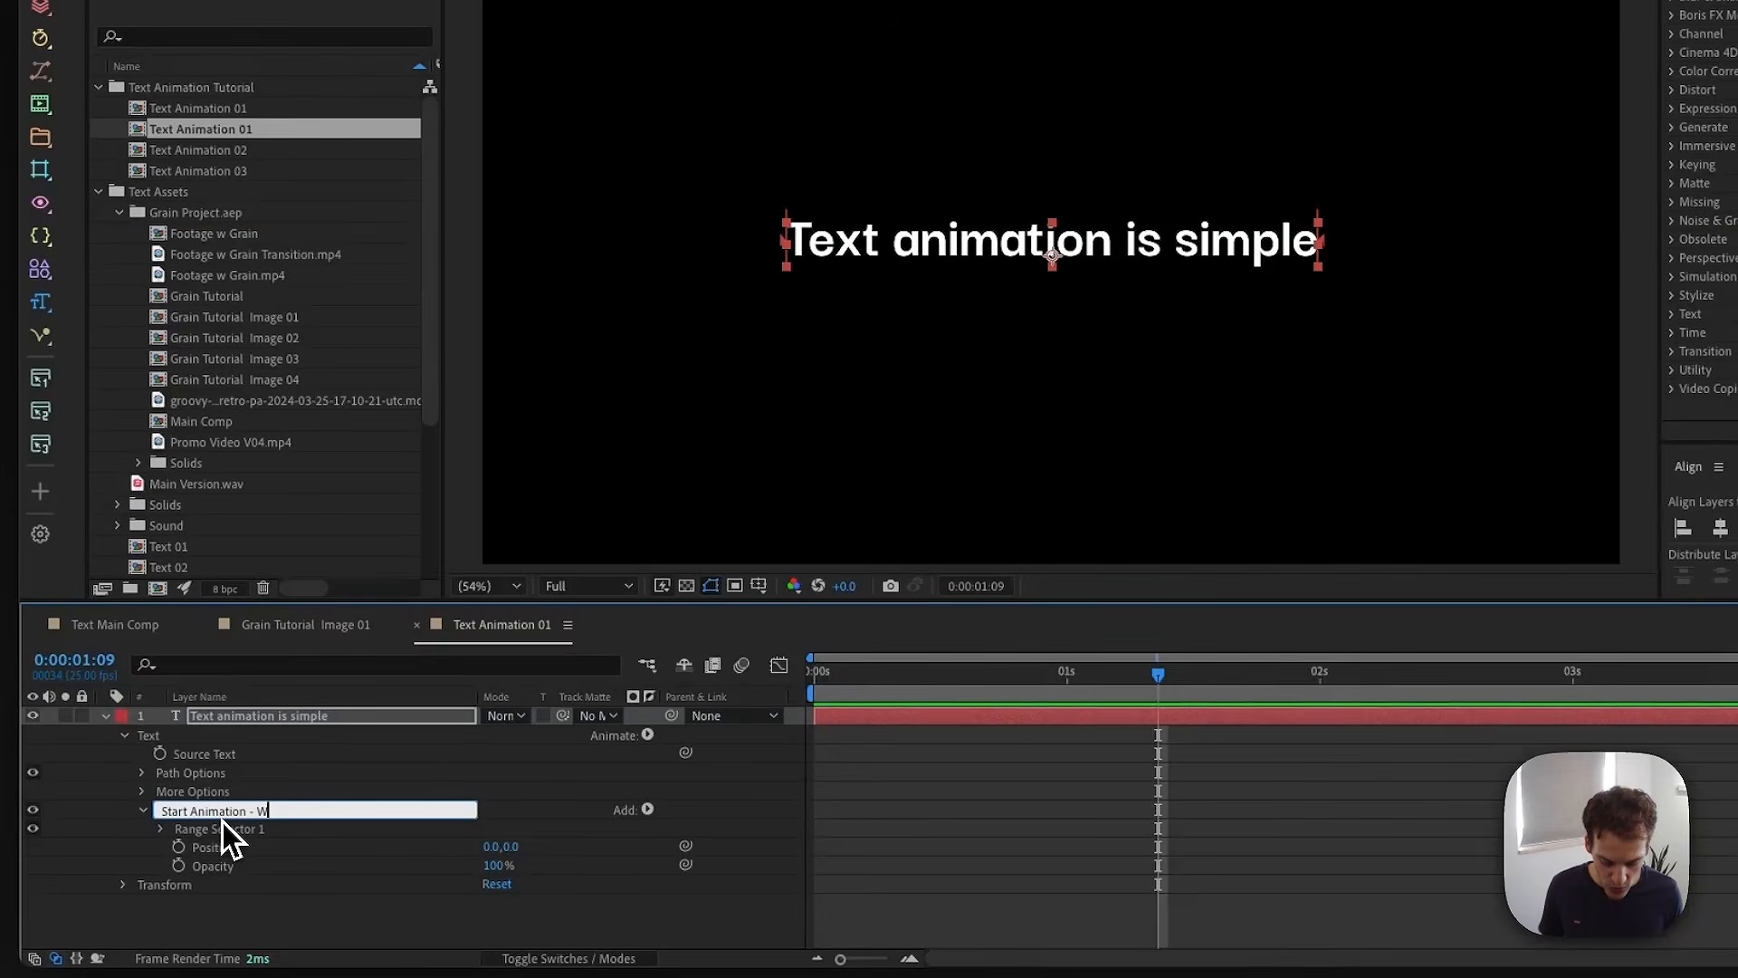
{"action": "type", "text": " -"}
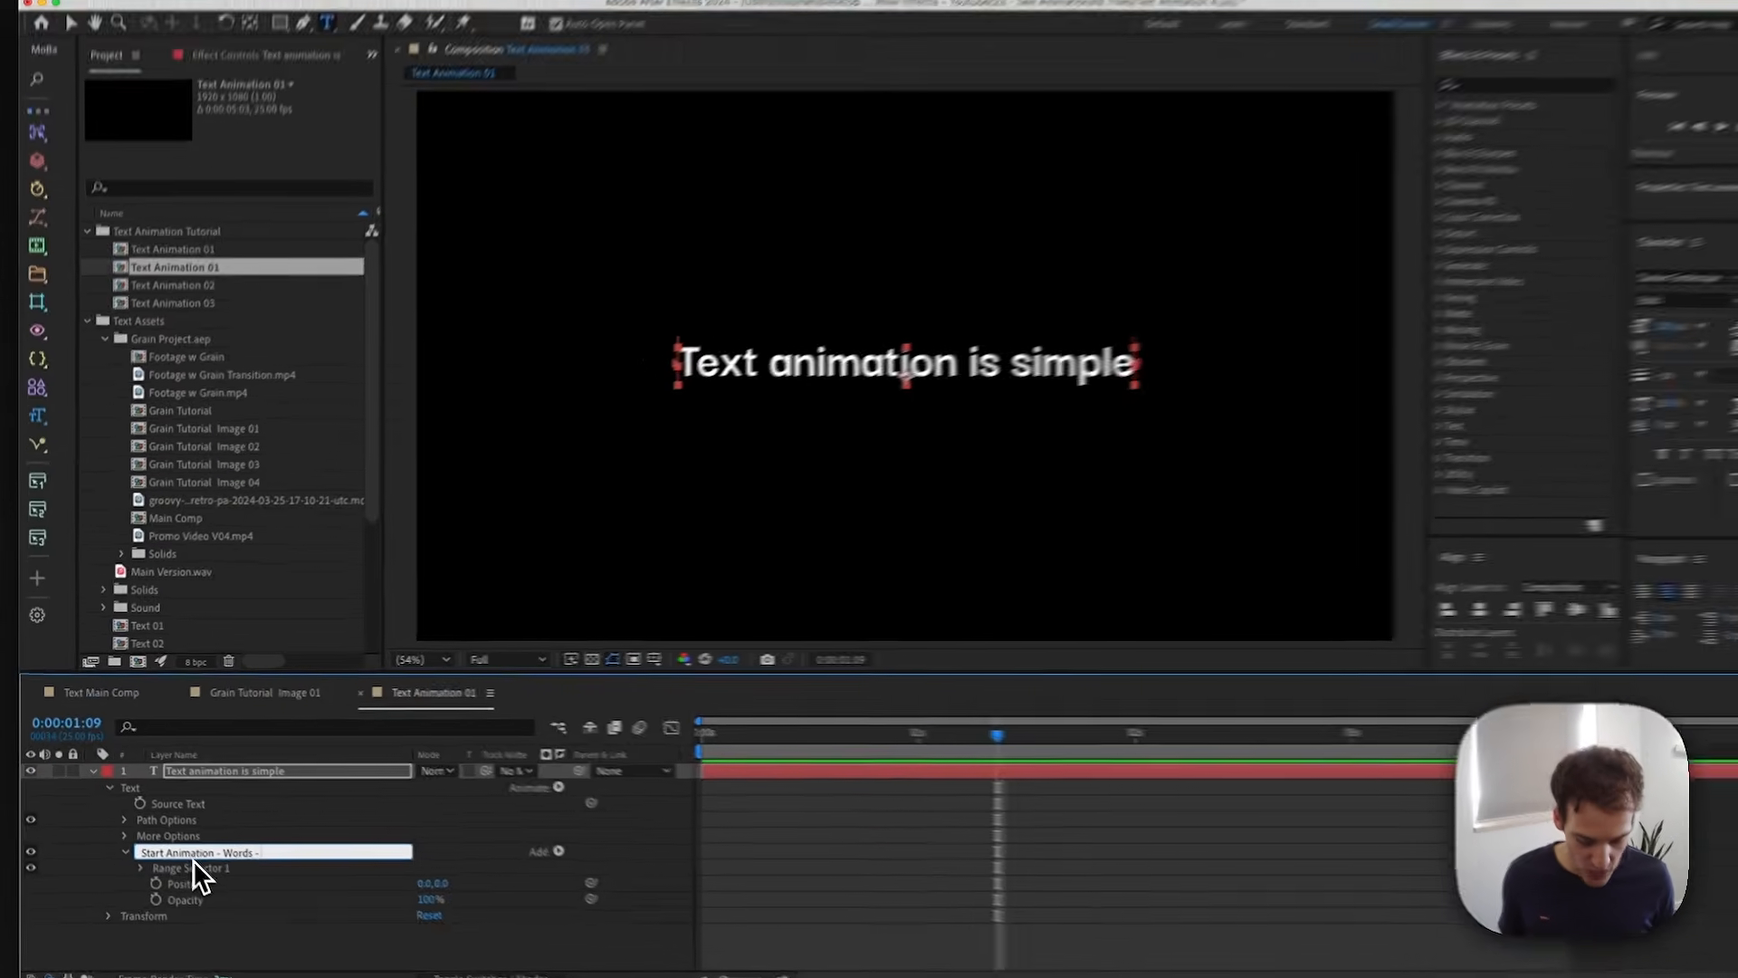
{"action": "type", "text": "Position"}
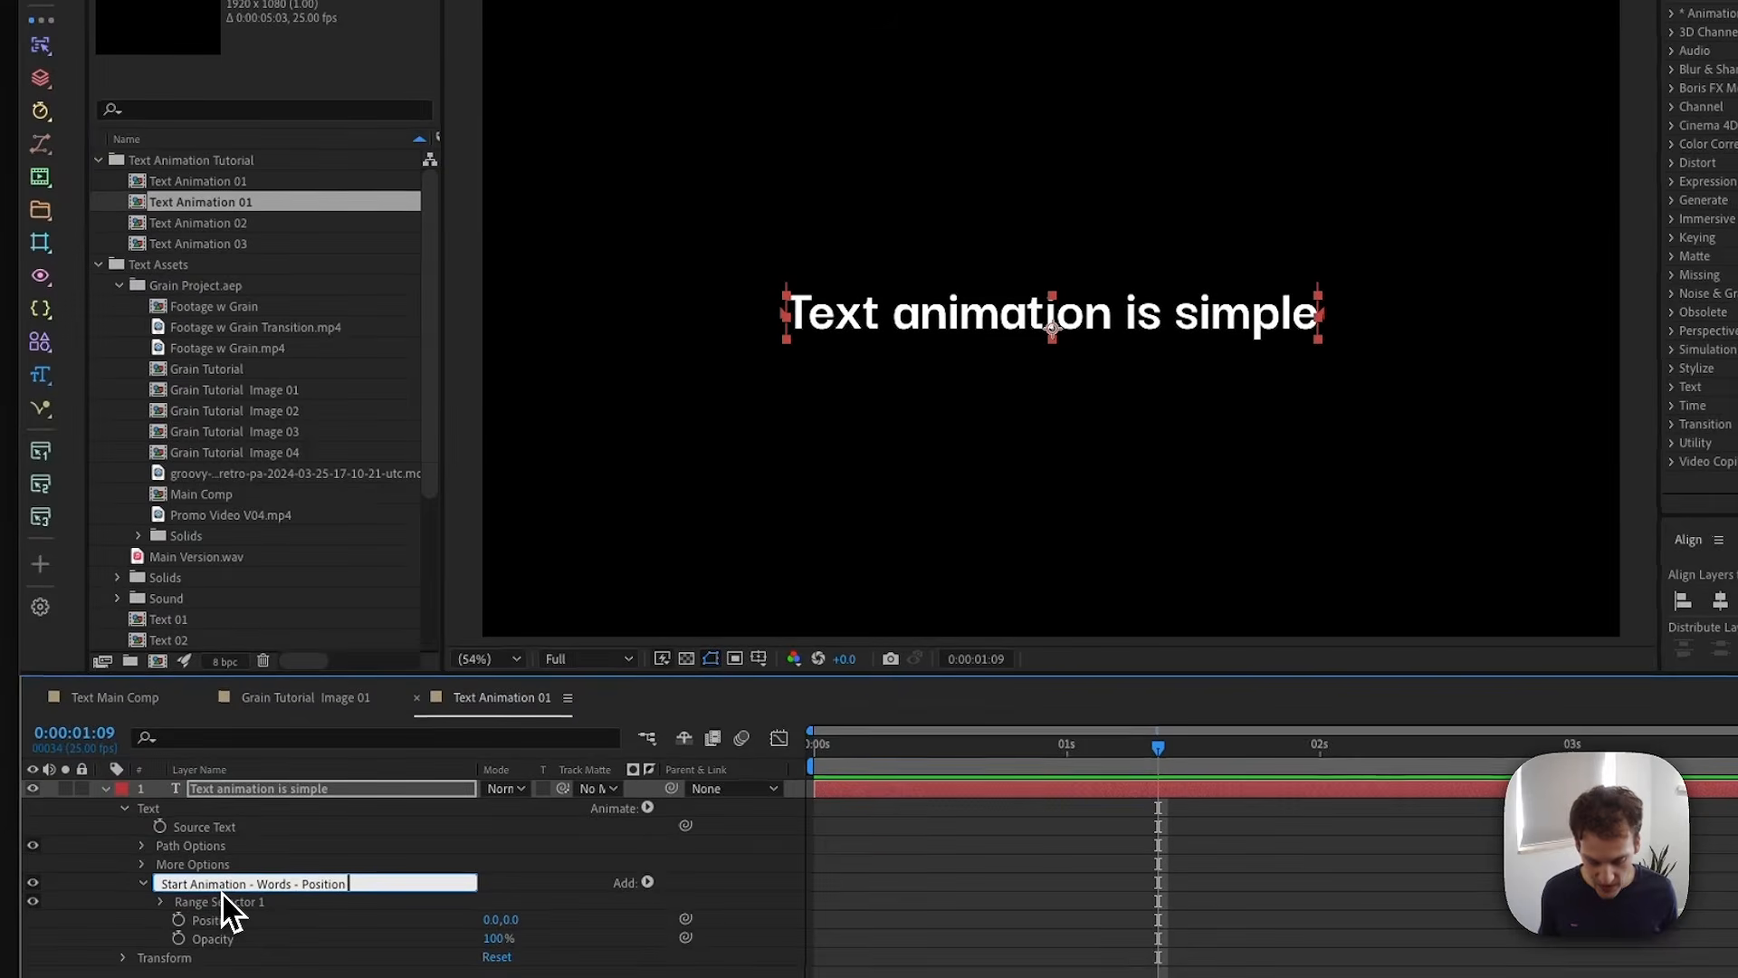
{"action": "type", "text": " Opacity"}
{"action": "key", "text": "Return"}
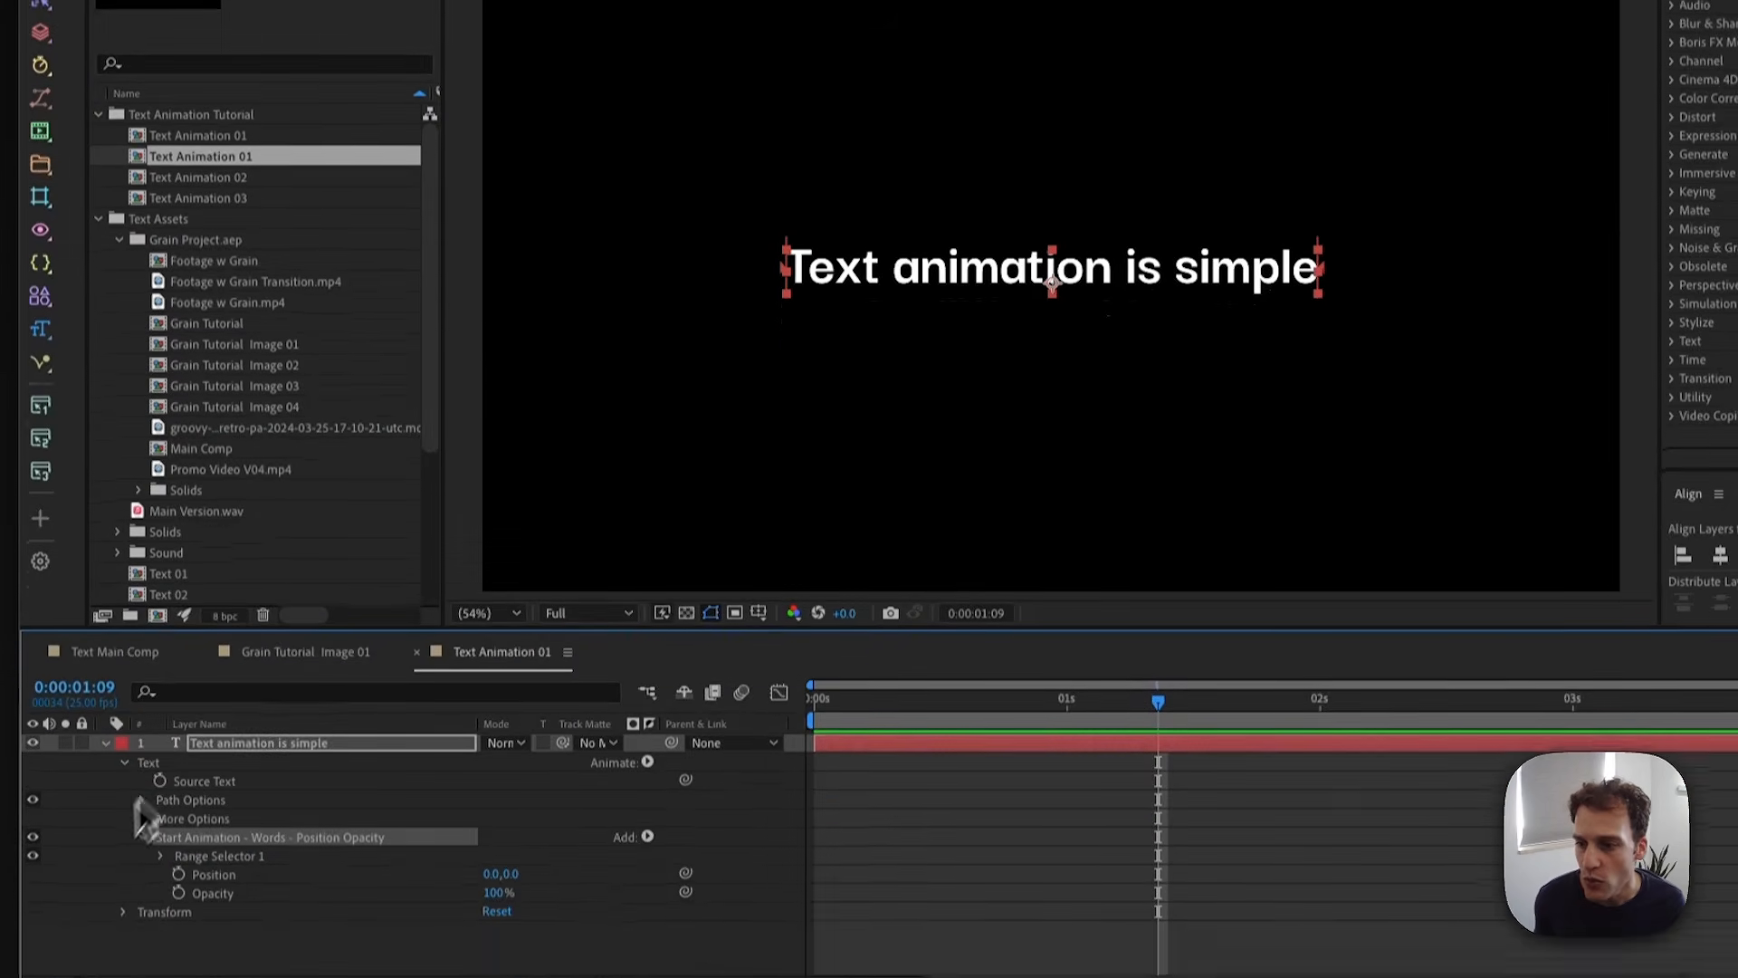
- Set the animator's horizontal Position to 50 and its Opacity to 0%
{"action": "left_click", "coordinate": [491, 873]}
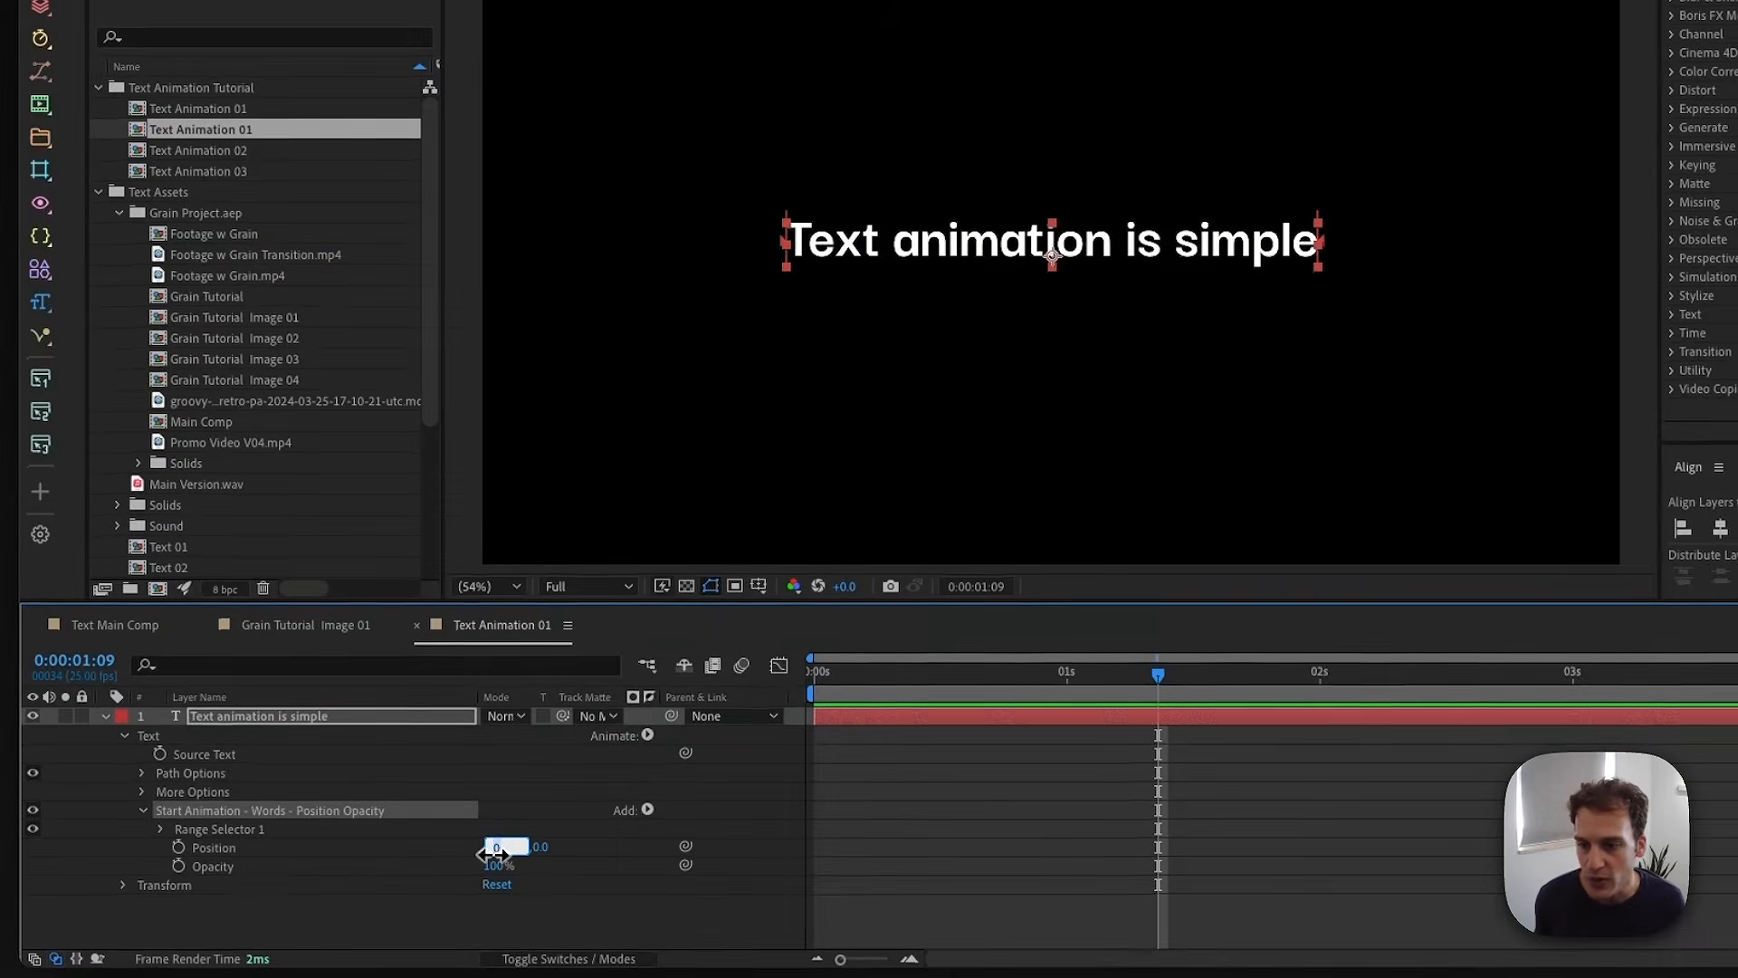
{"action": "type", "text": "50"}
{"action": "key", "text": "Return"}
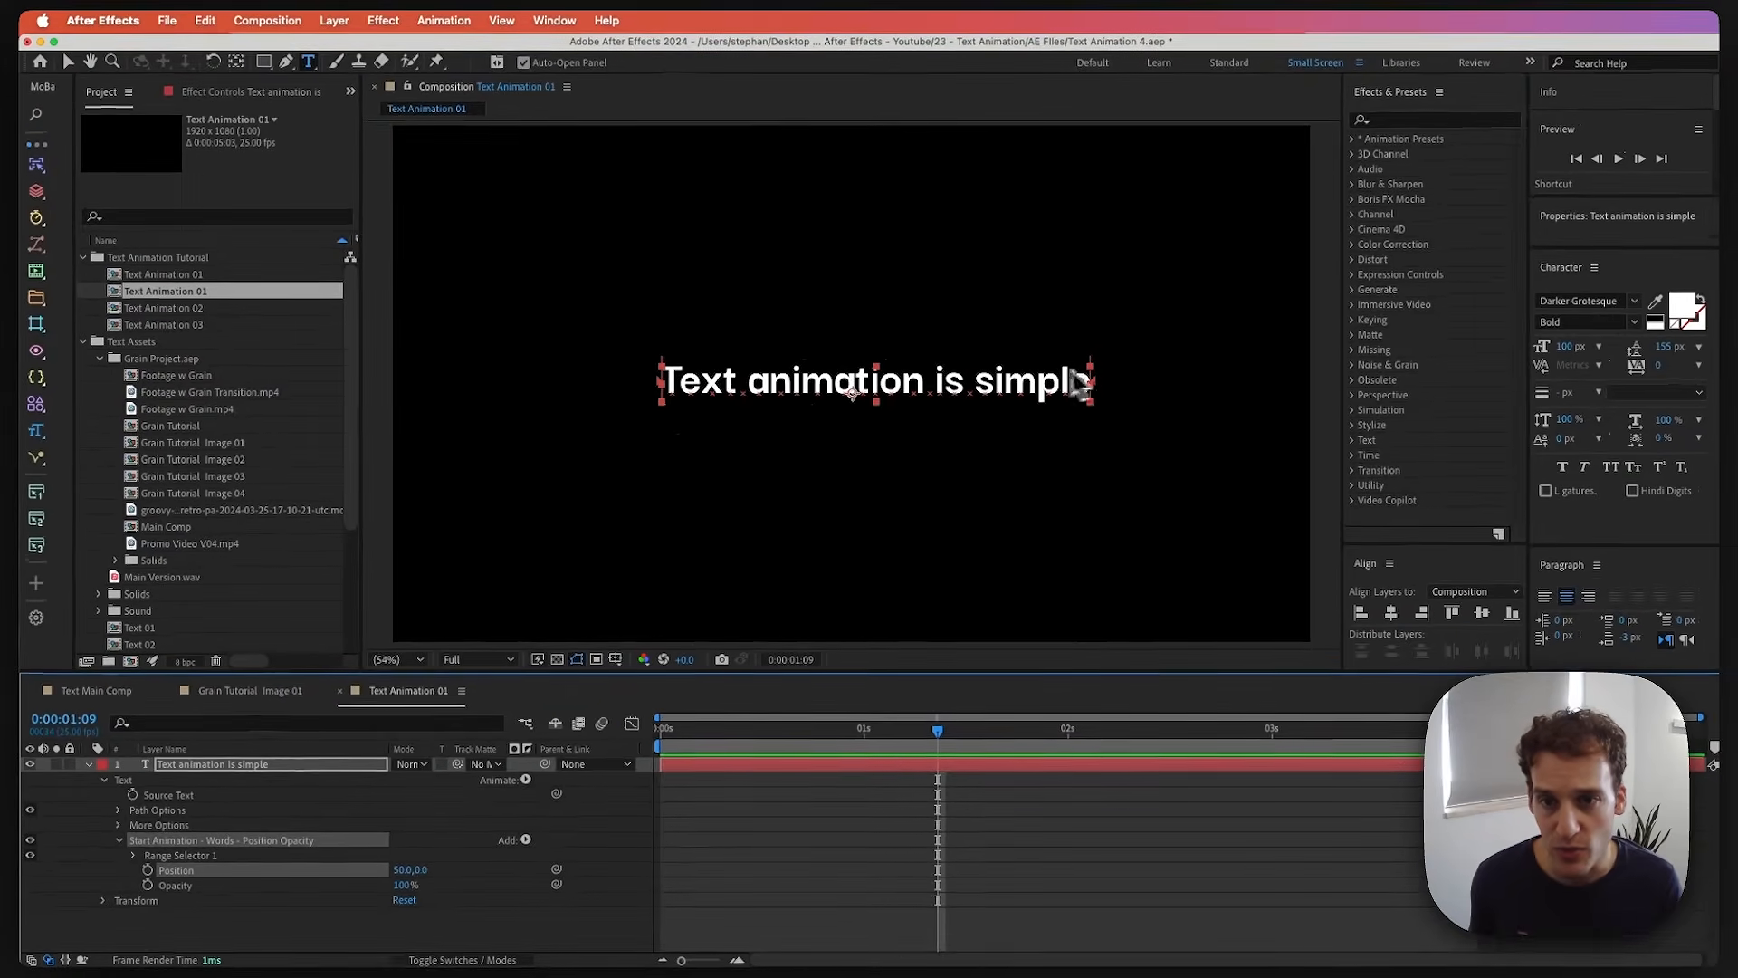
{"action": "left_click", "coordinate": [396, 885]}
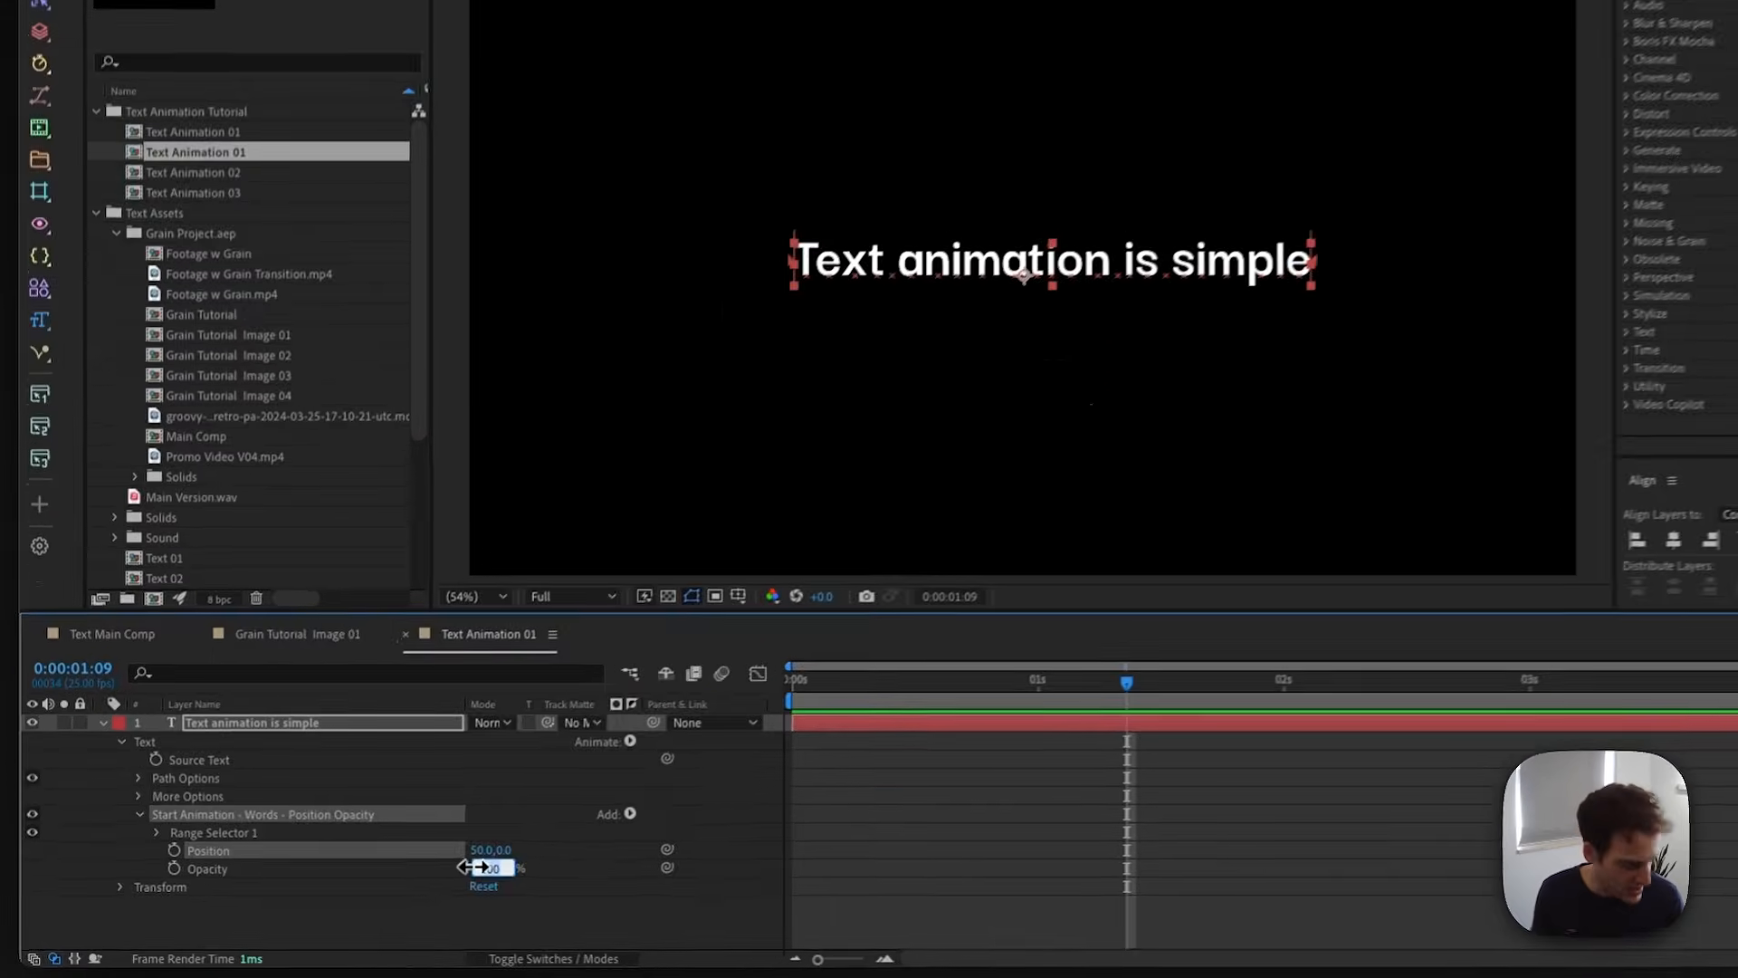
{"action": "type", "text": "0"}
{"action": "key", "text": "Return"}
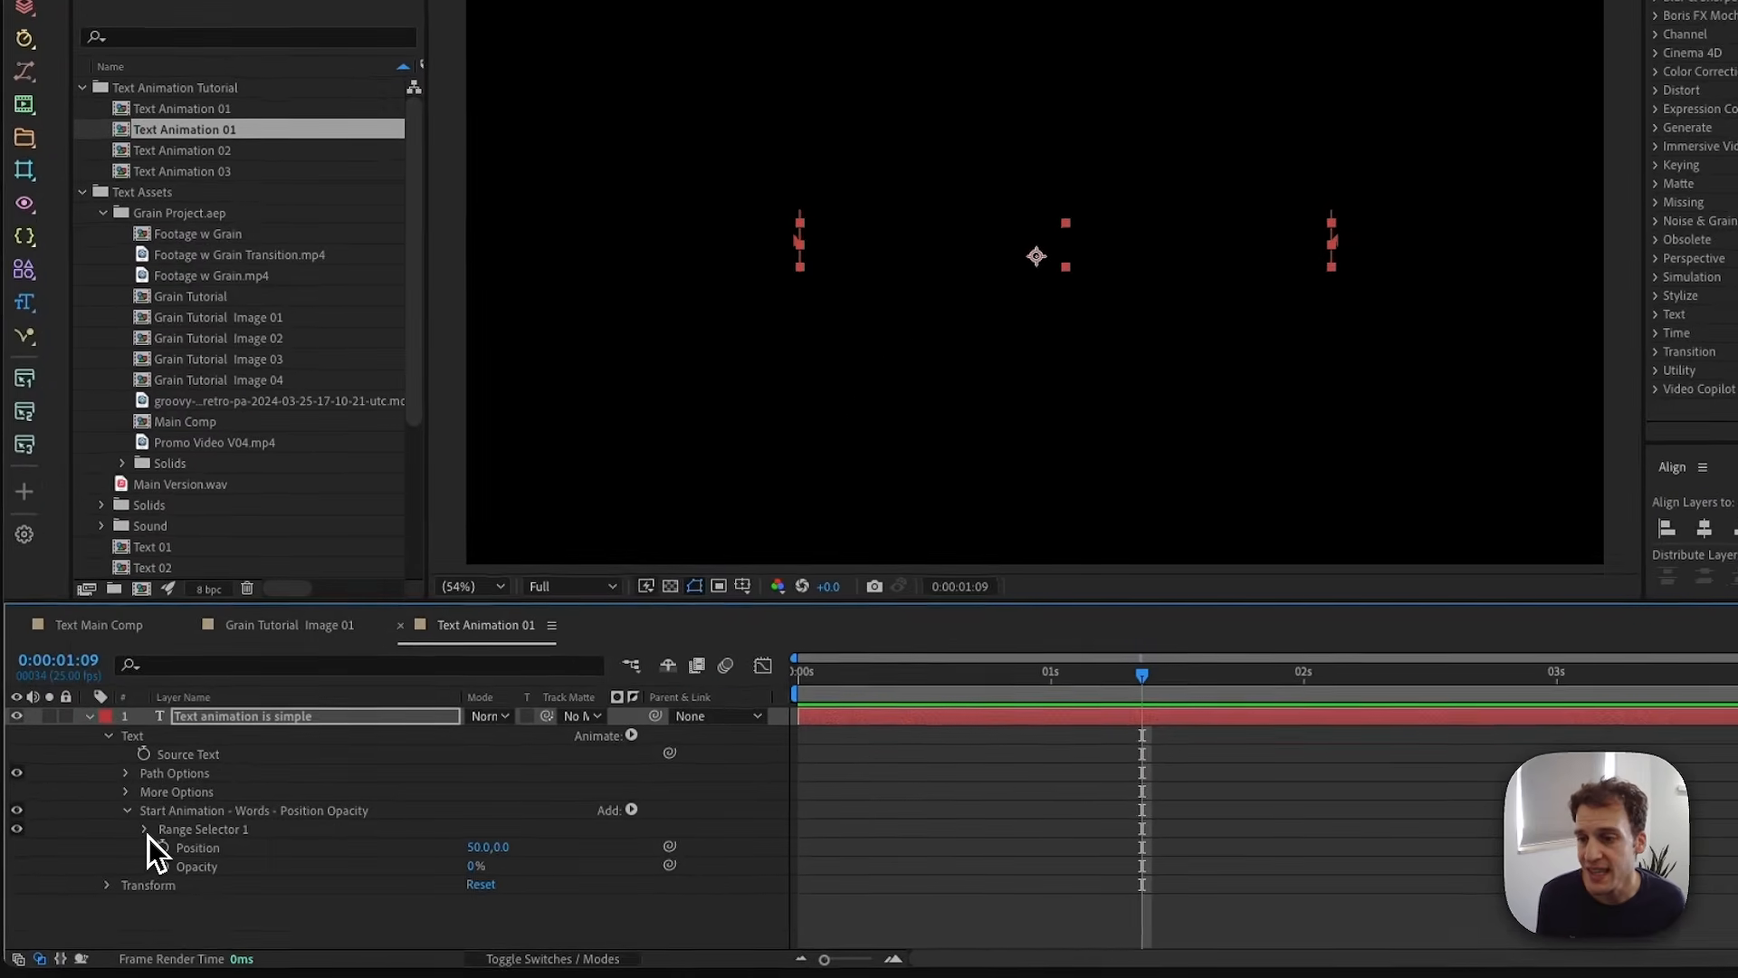
- Keyframe Range Selector 1's Offset from 0% at 0 seconds to 100% at 1 second, and preview the animation
{"action": "left_click", "coordinate": [145, 830]}
{"action": "mouse_move", "coordinate": [829, 674]}
{"action": "left_mouse_down"}
{"action": "mouse_move", "coordinate": [844, 681]}
{"action": "mouse_move", "coordinate": [797, 681]}
{"action": "left_mouse_up"}
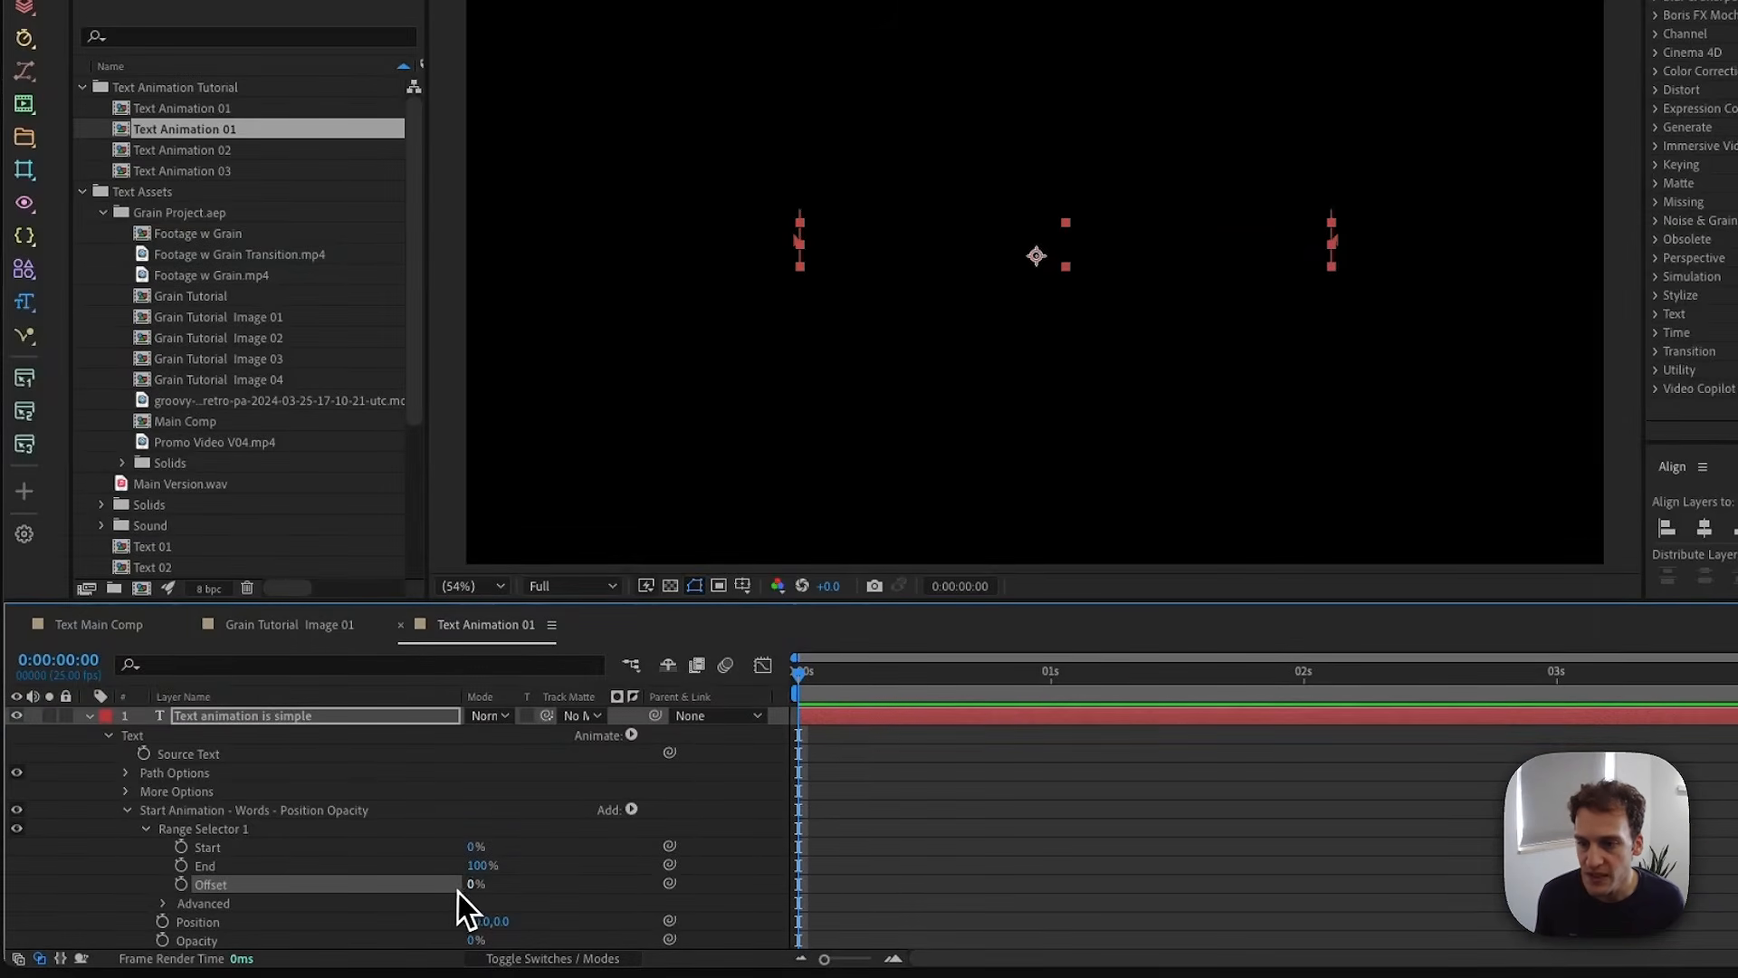
{"action": "left_click", "coordinate": [181, 885]}
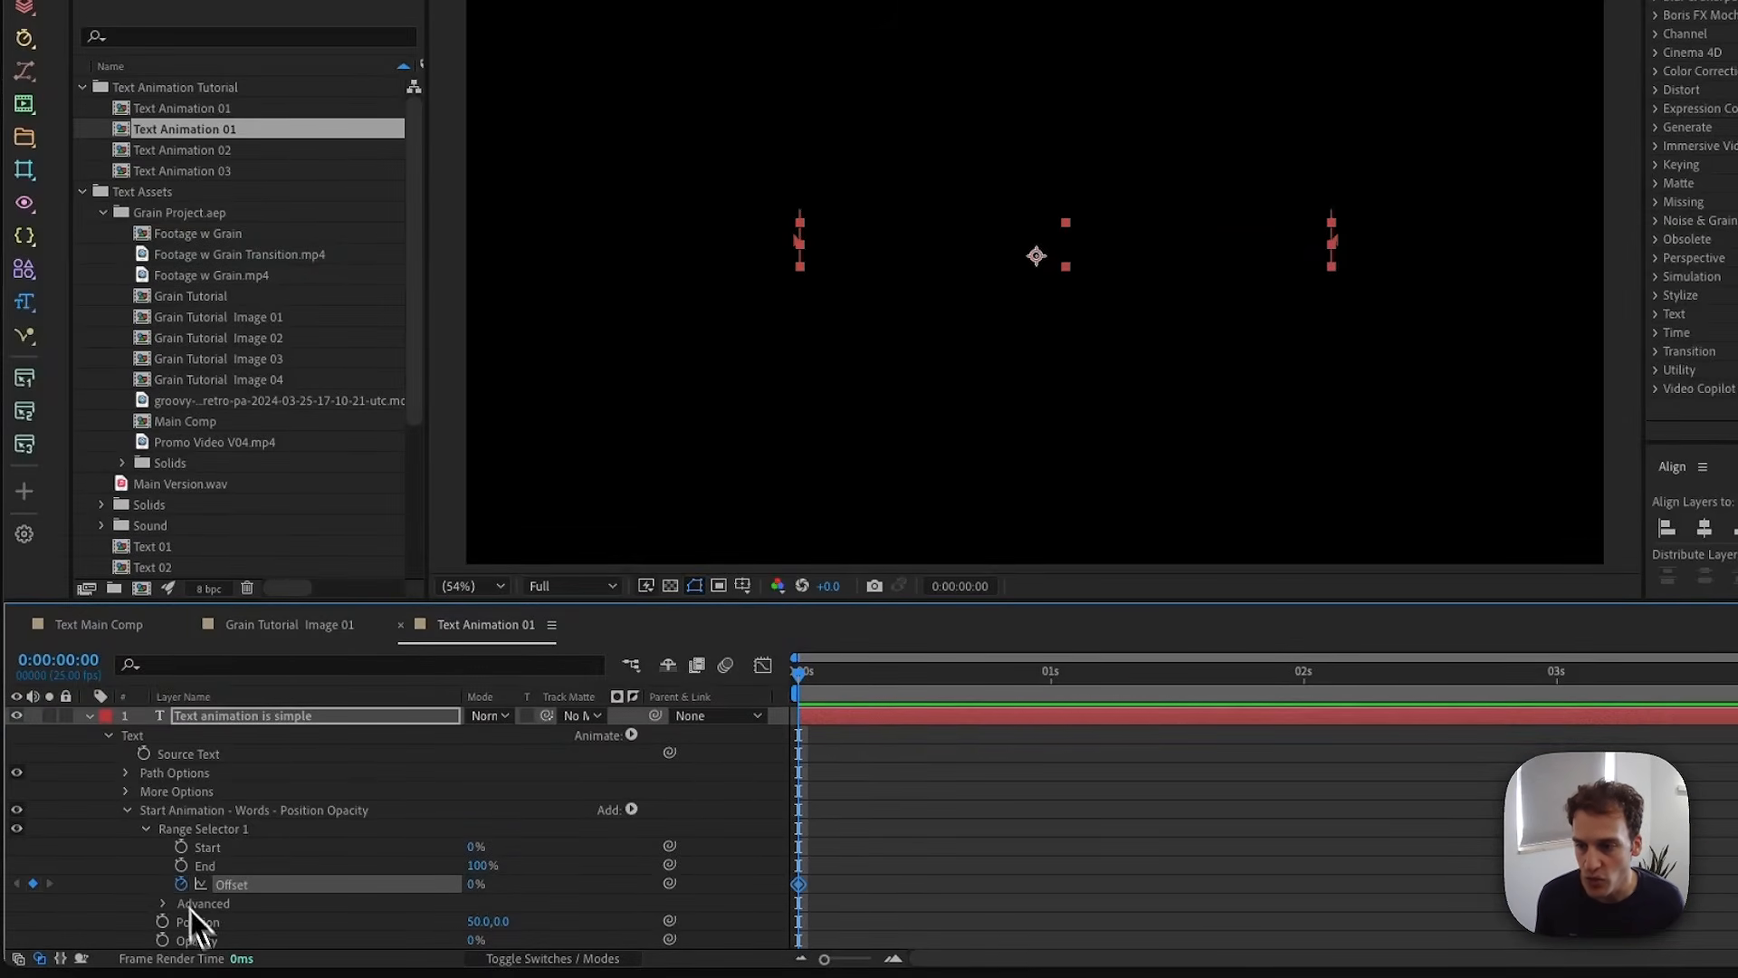
{"action": "left_click", "coordinate": [1052, 676]}
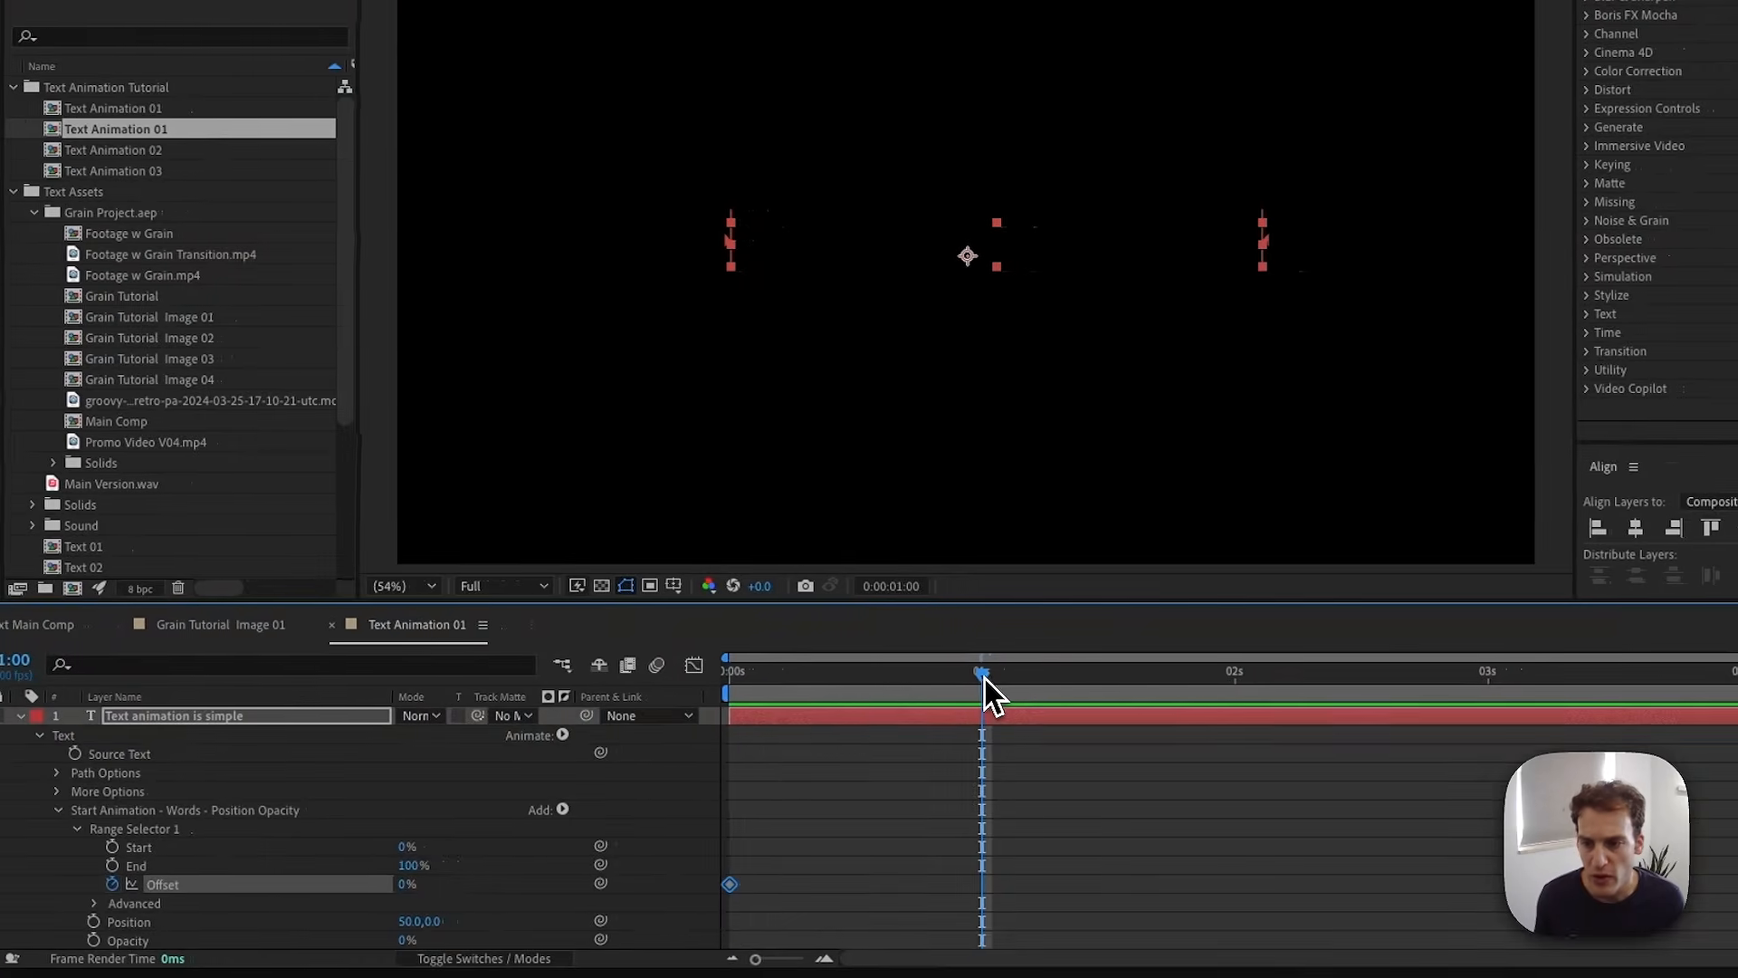
{"action": "left_click", "coordinate": [405, 884]}
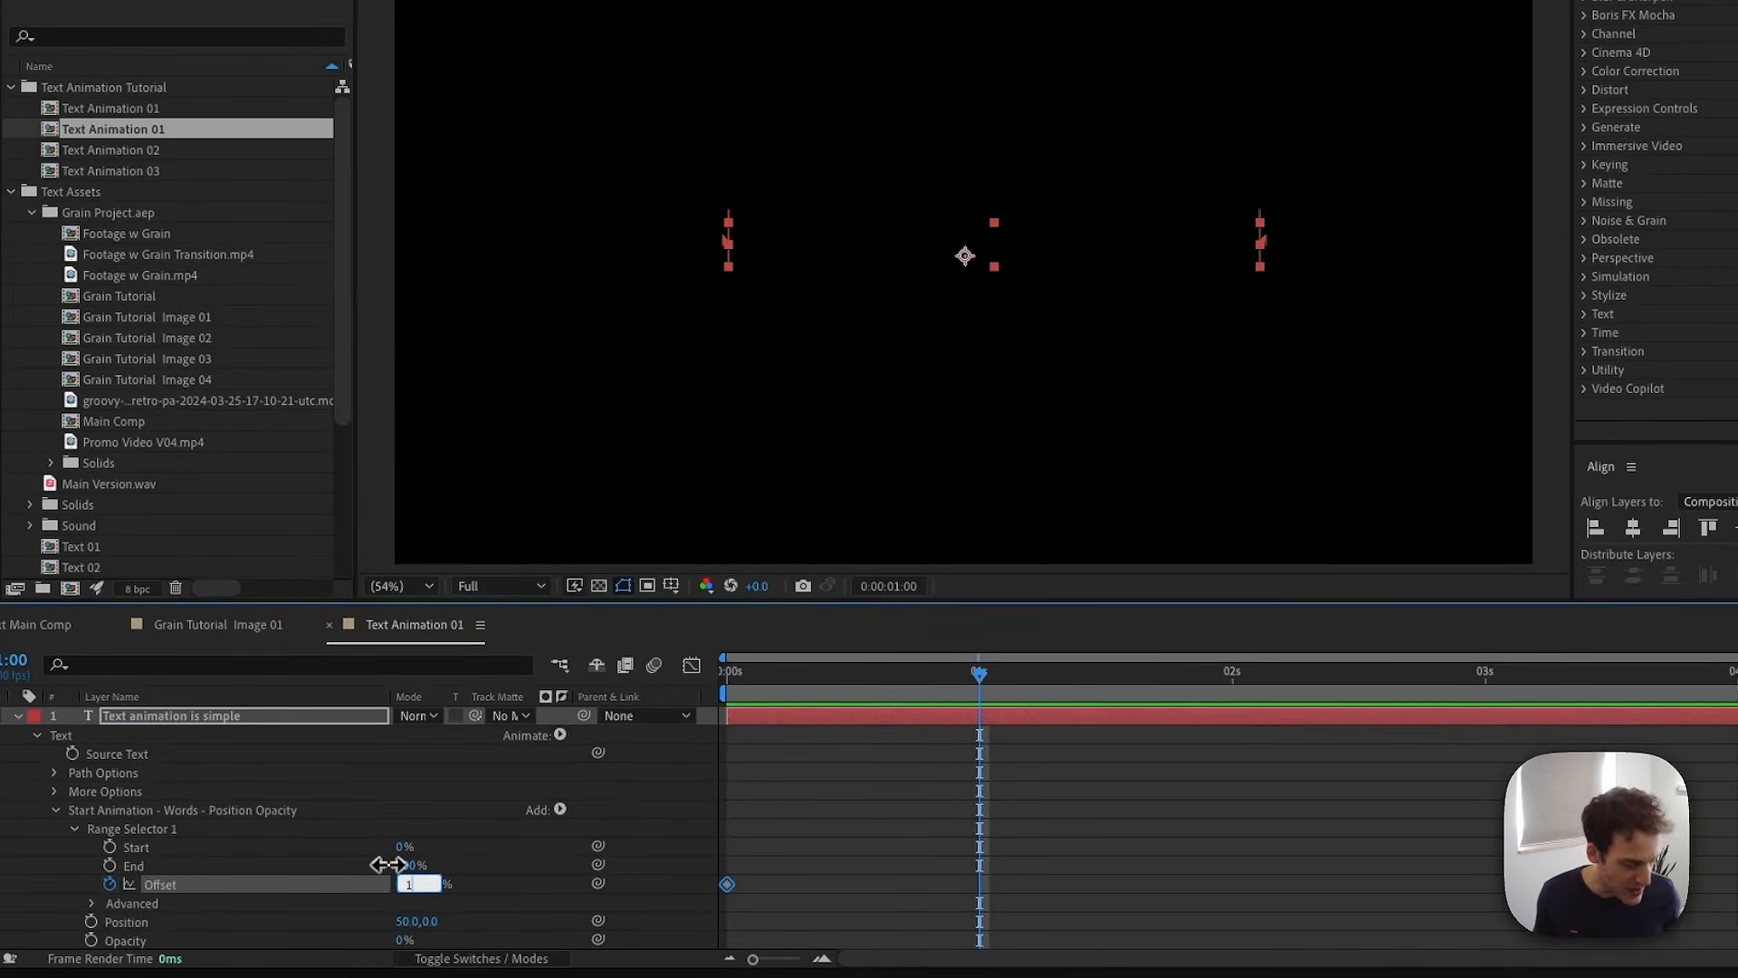
{"action": "key", "text": "Return"}
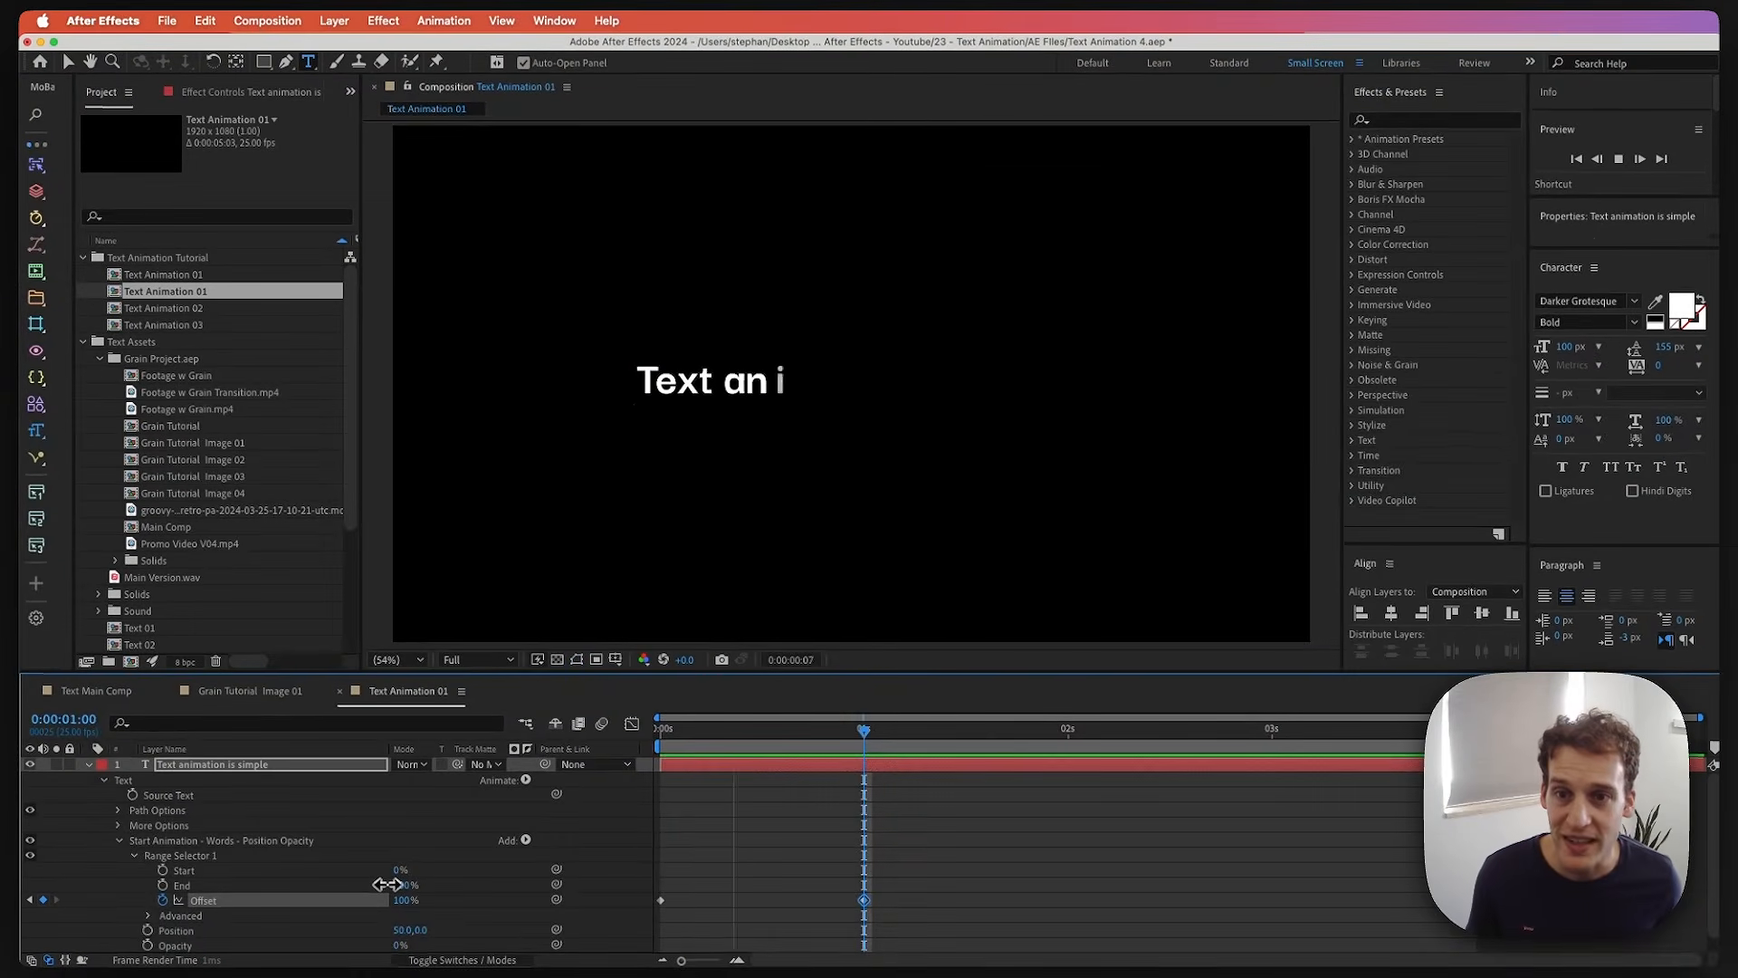
{"action": "key", "text": "space"}
{"action": "key", "text": "space"}
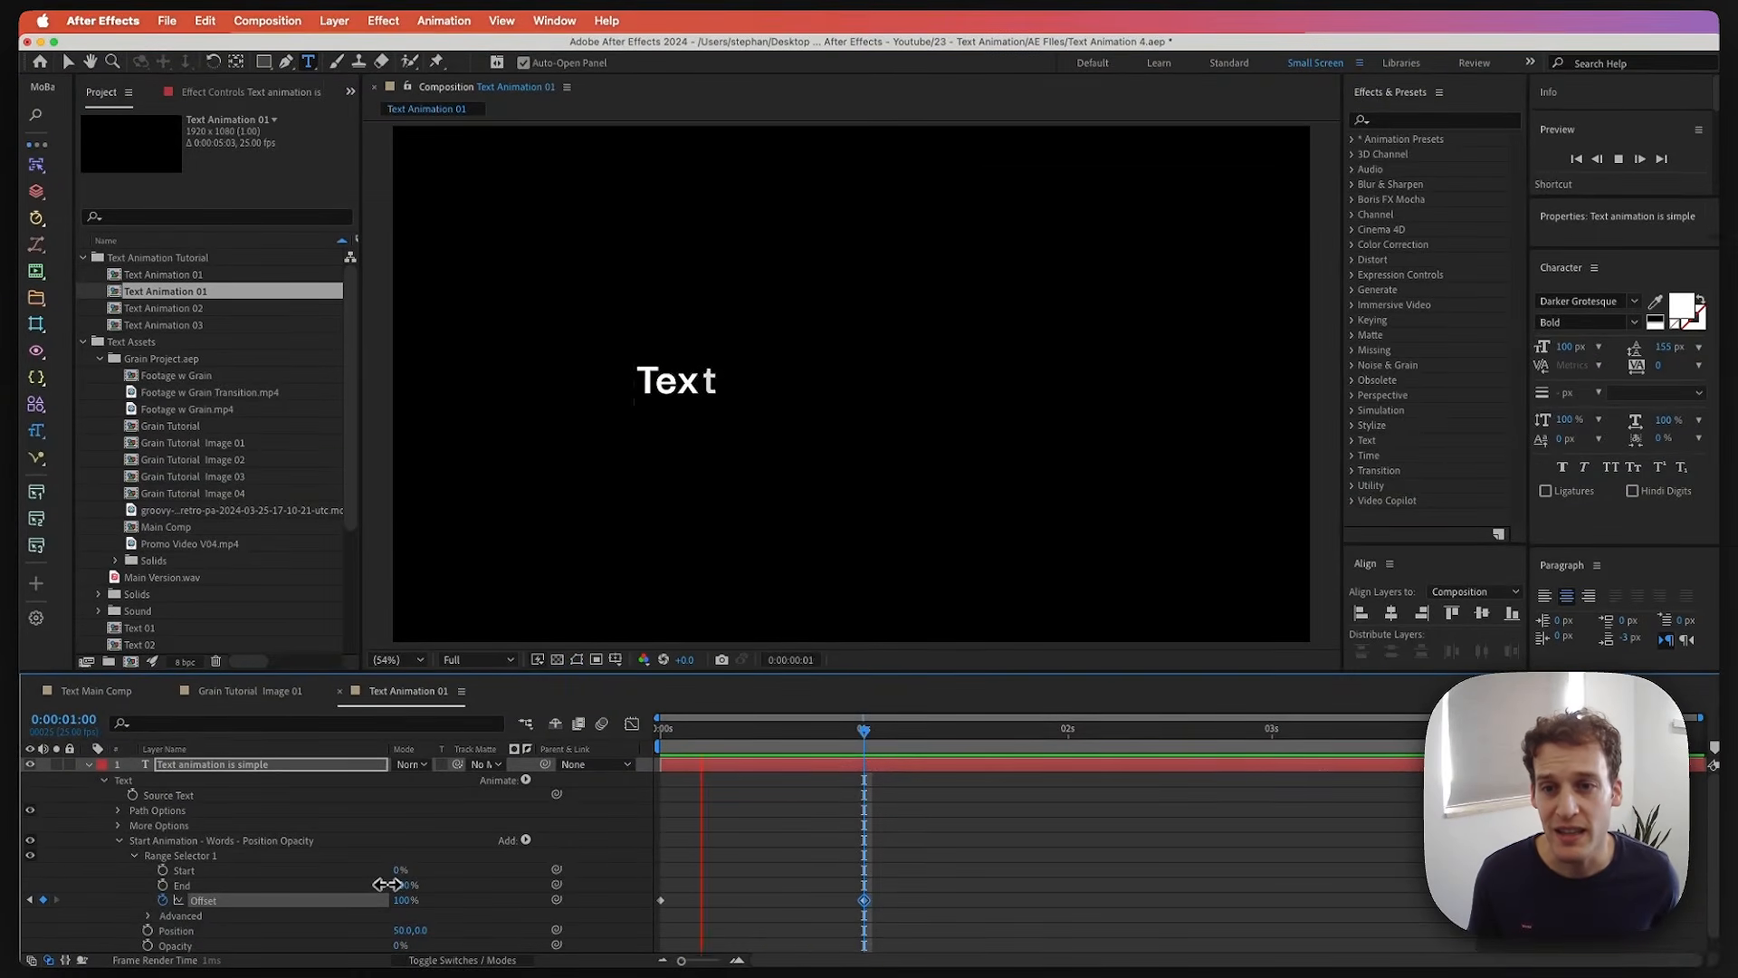
{"action": "key", "text": "space"}
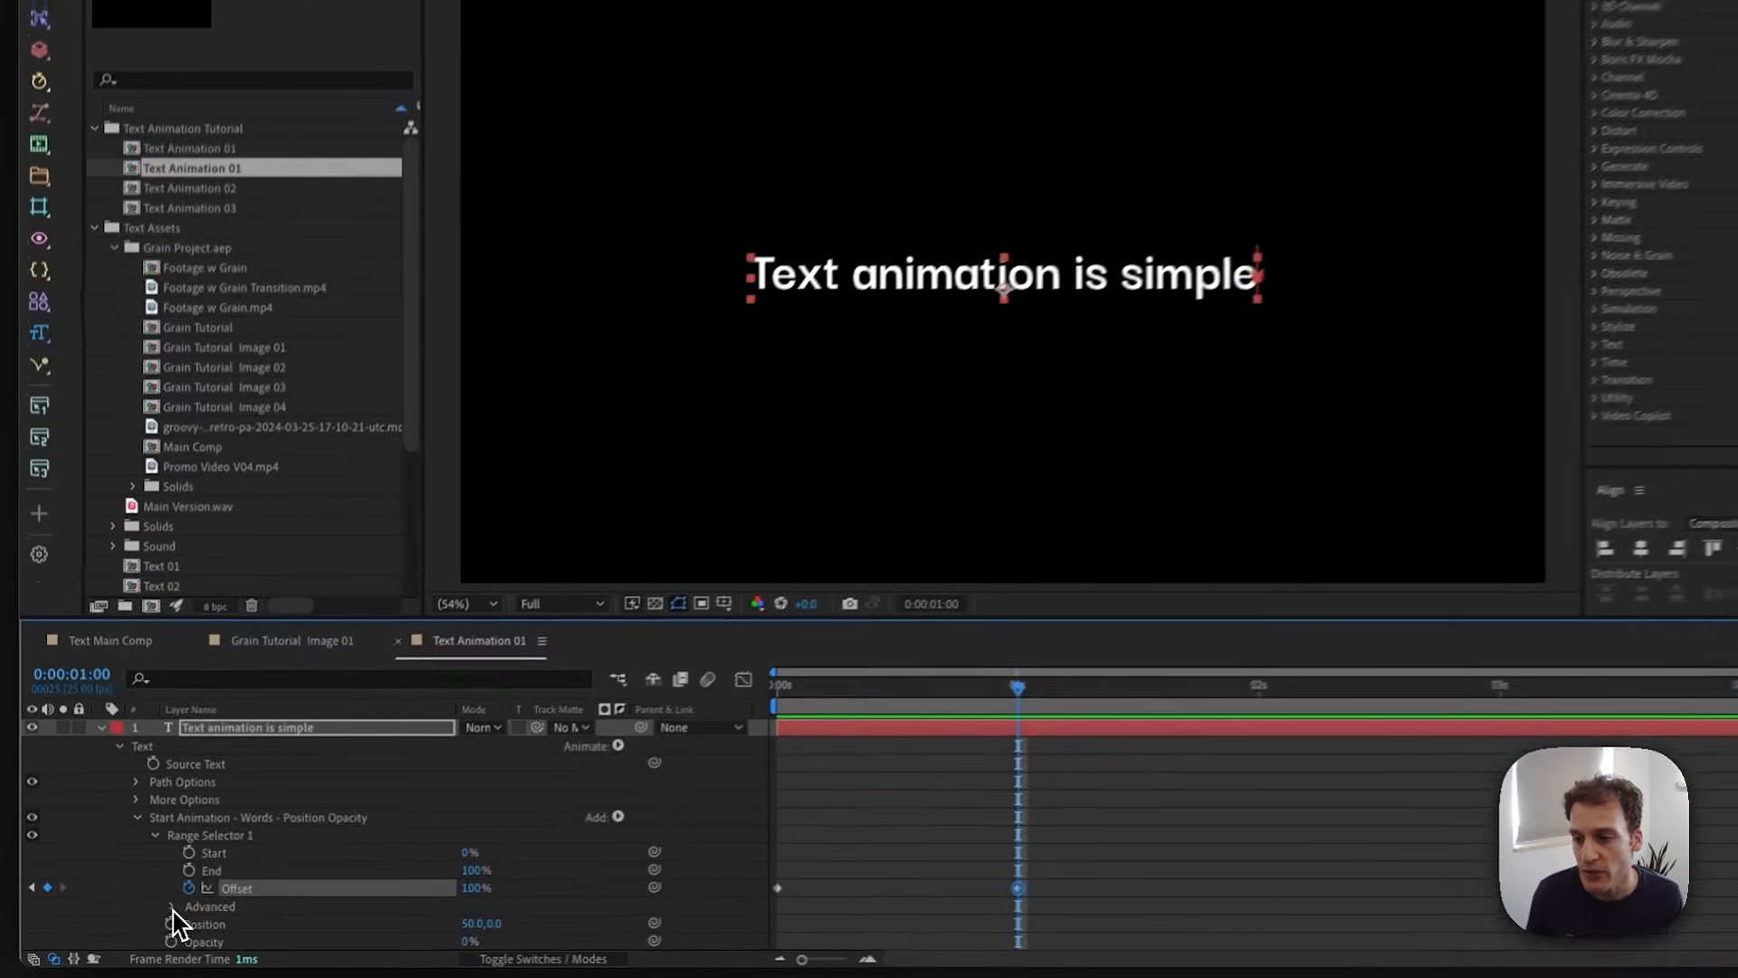
- Set the range selector's advanced Based On option to Words
{"action": "left_click", "coordinate": [172, 907]}
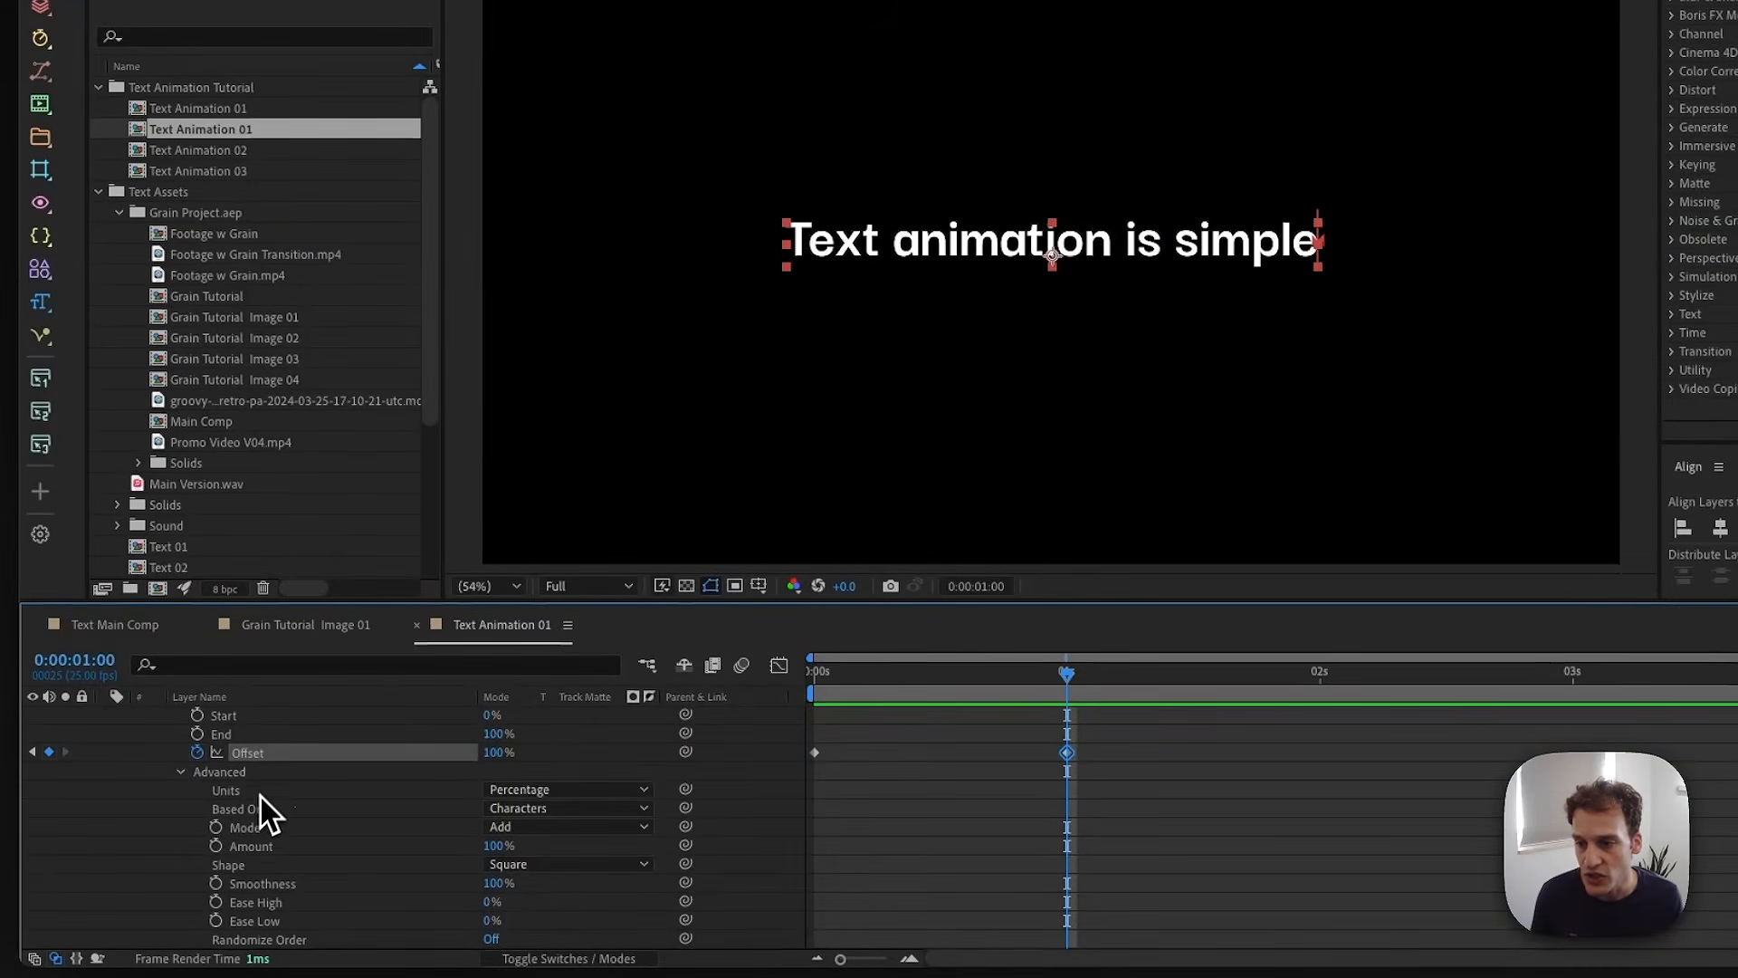
{"action": "left_click", "coordinate": [494, 809]}
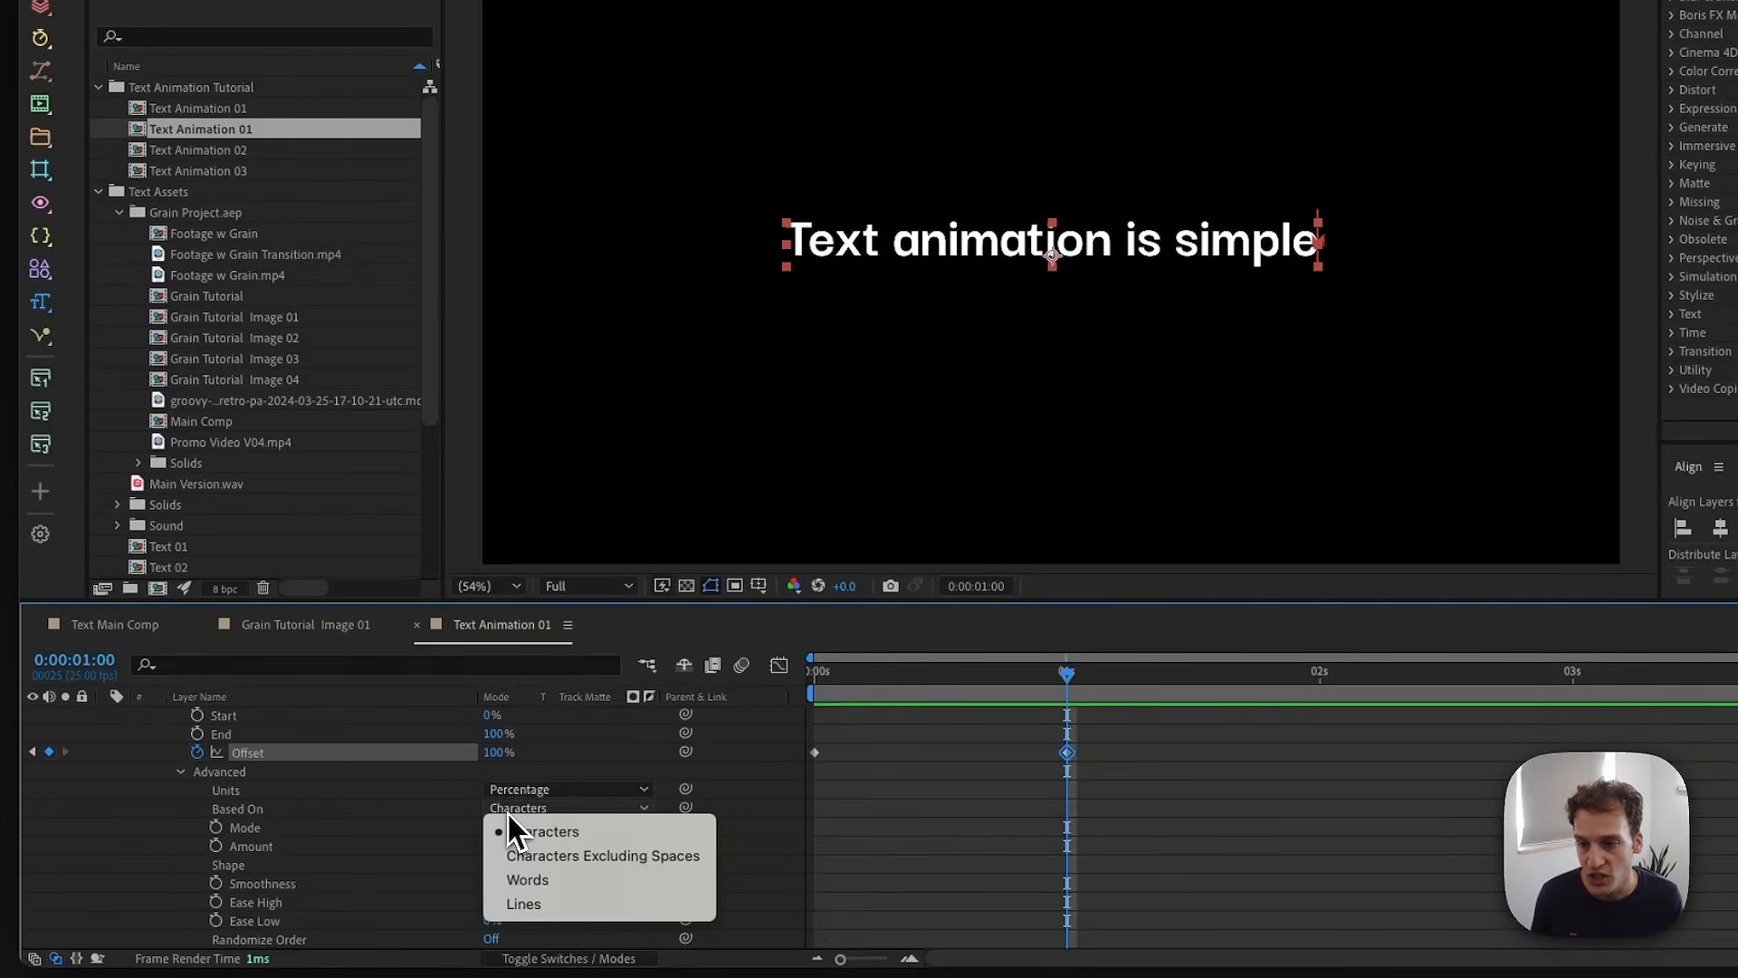
{"action": "left_click", "coordinate": [543, 878]}
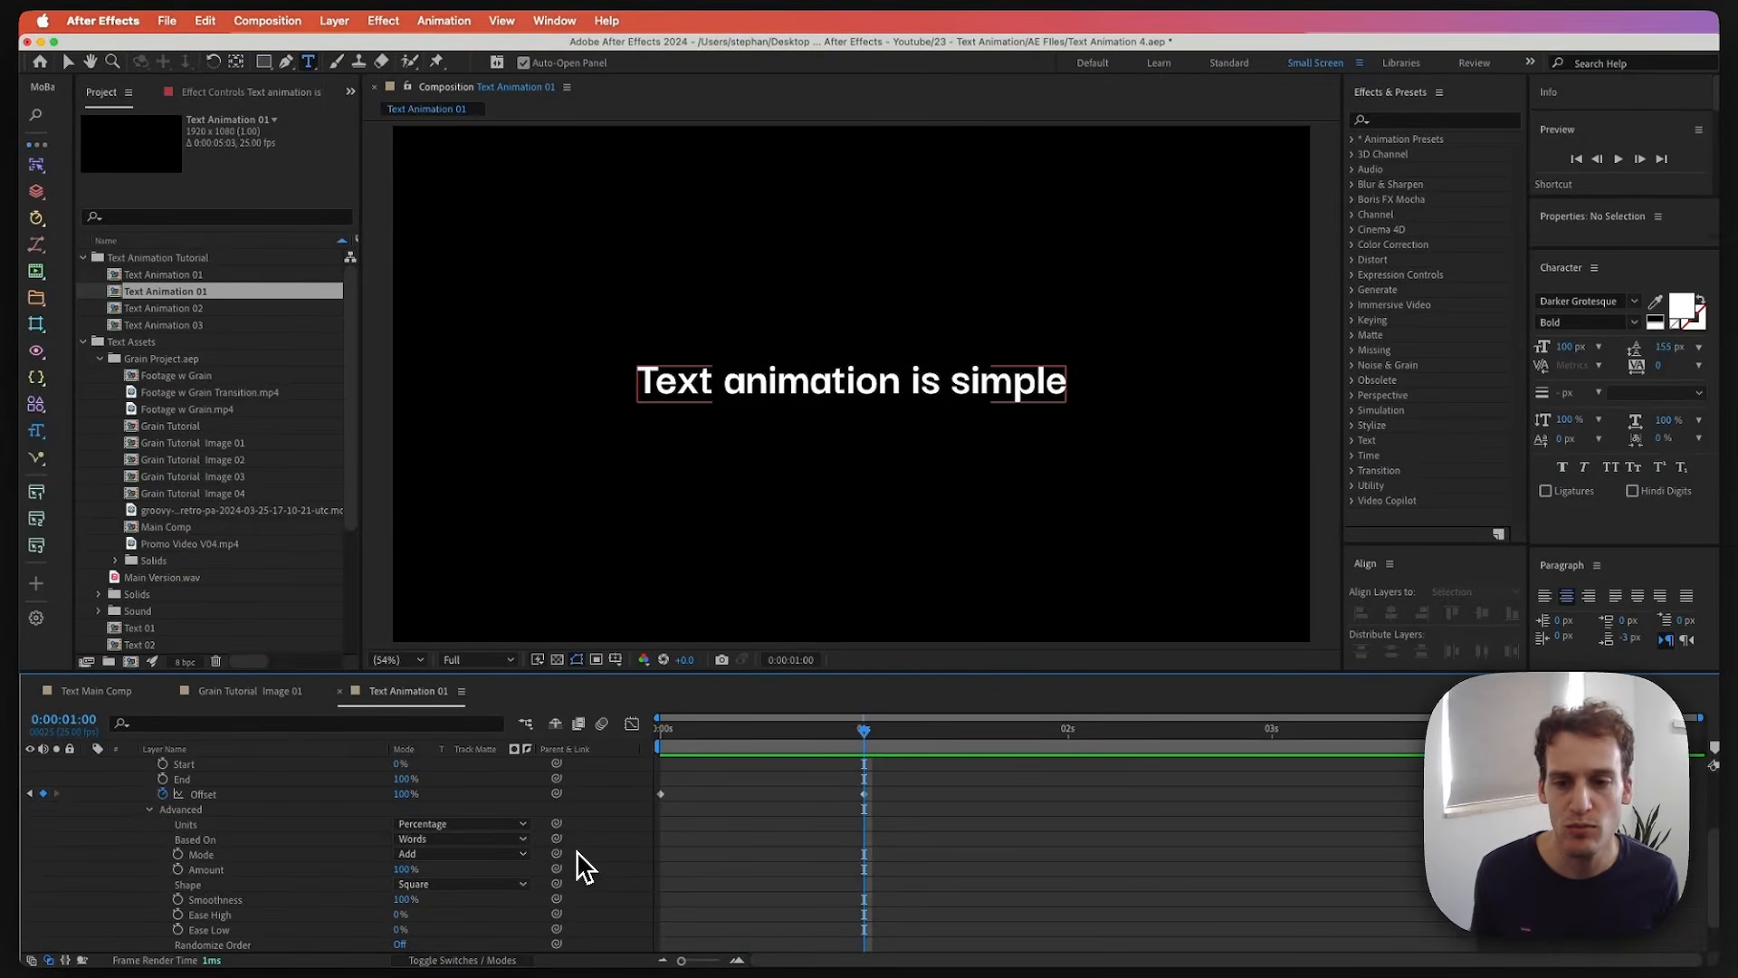
- Apply Easy Ease to both Offset keyframes, show their speed curve in the Graph Editor and preview the animation
{"action": "left_click_drag", "start_coordinate": [883, 834], "coordinate": [658, 731]}
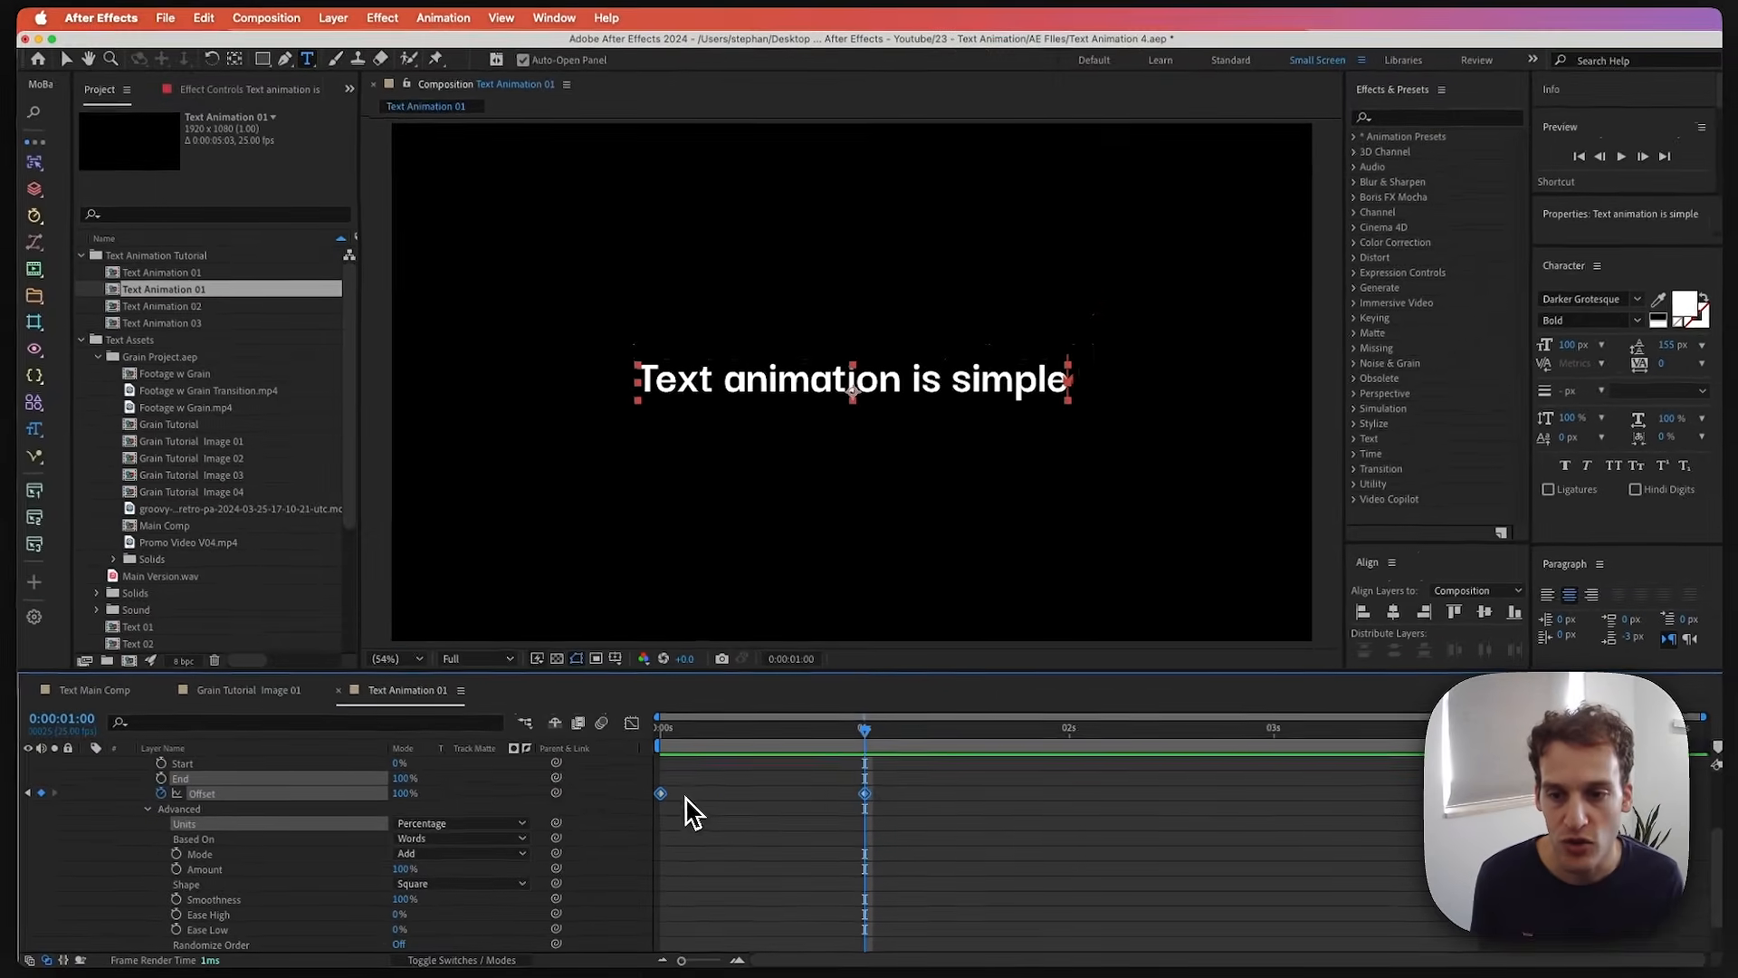
{"action": "key", "text": "F9"}
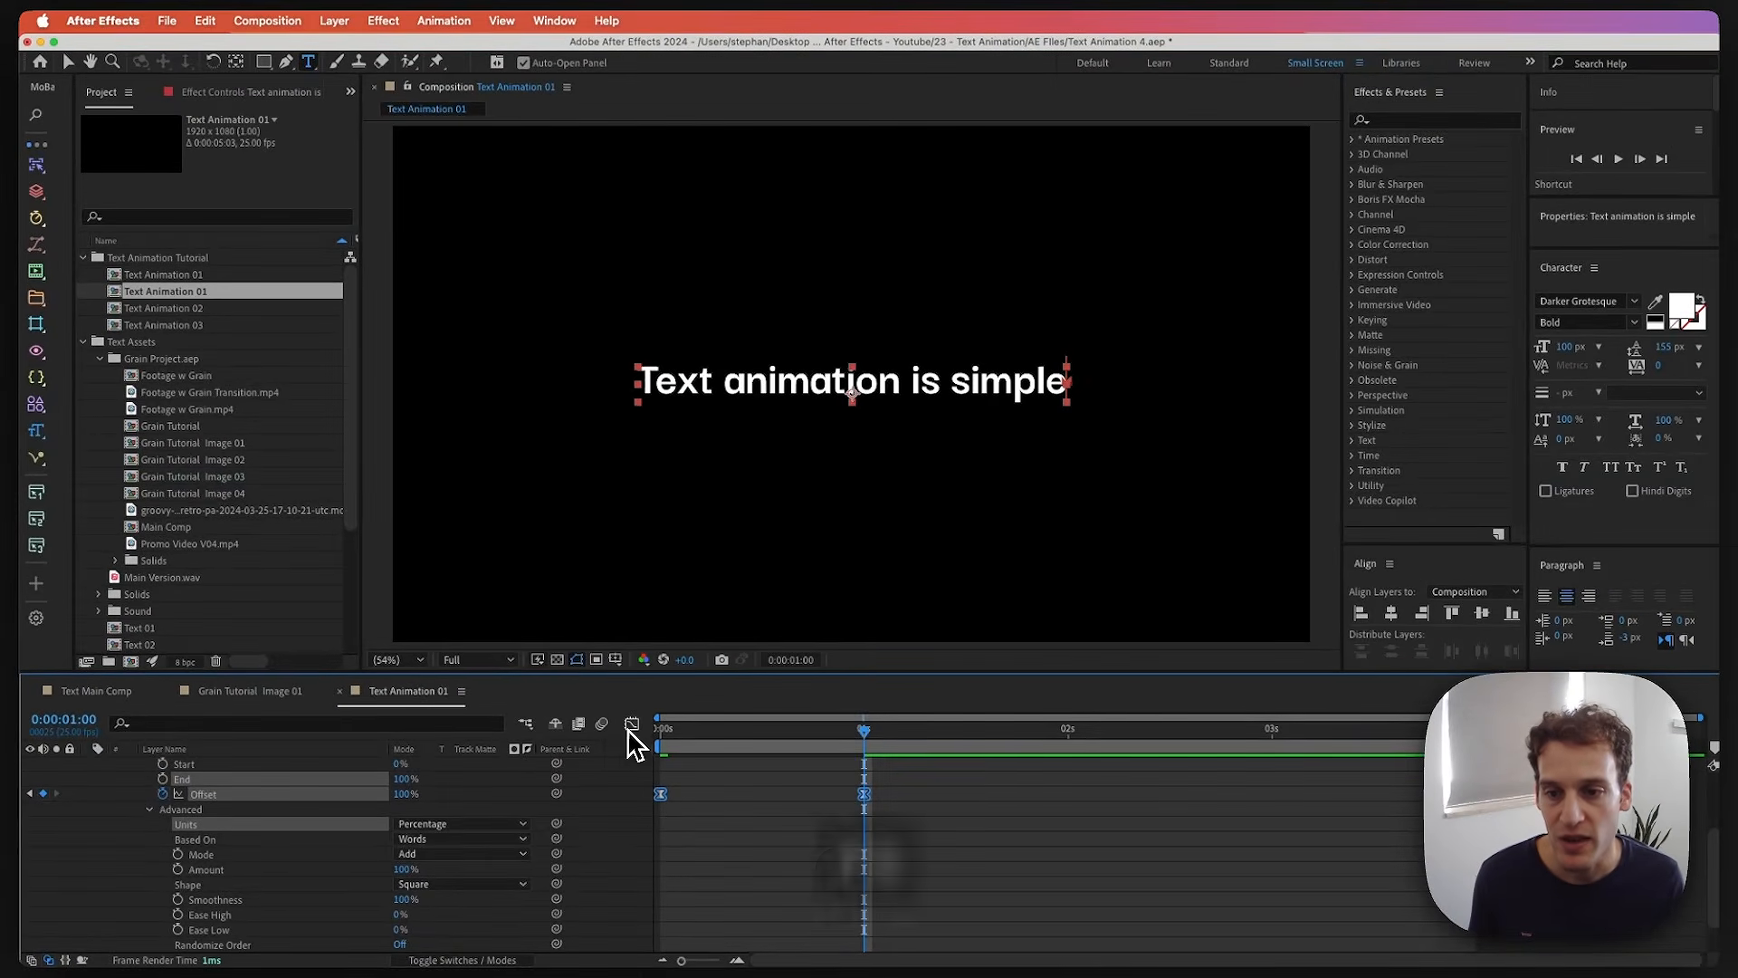
{"action": "left_click", "coordinate": [632, 724]}
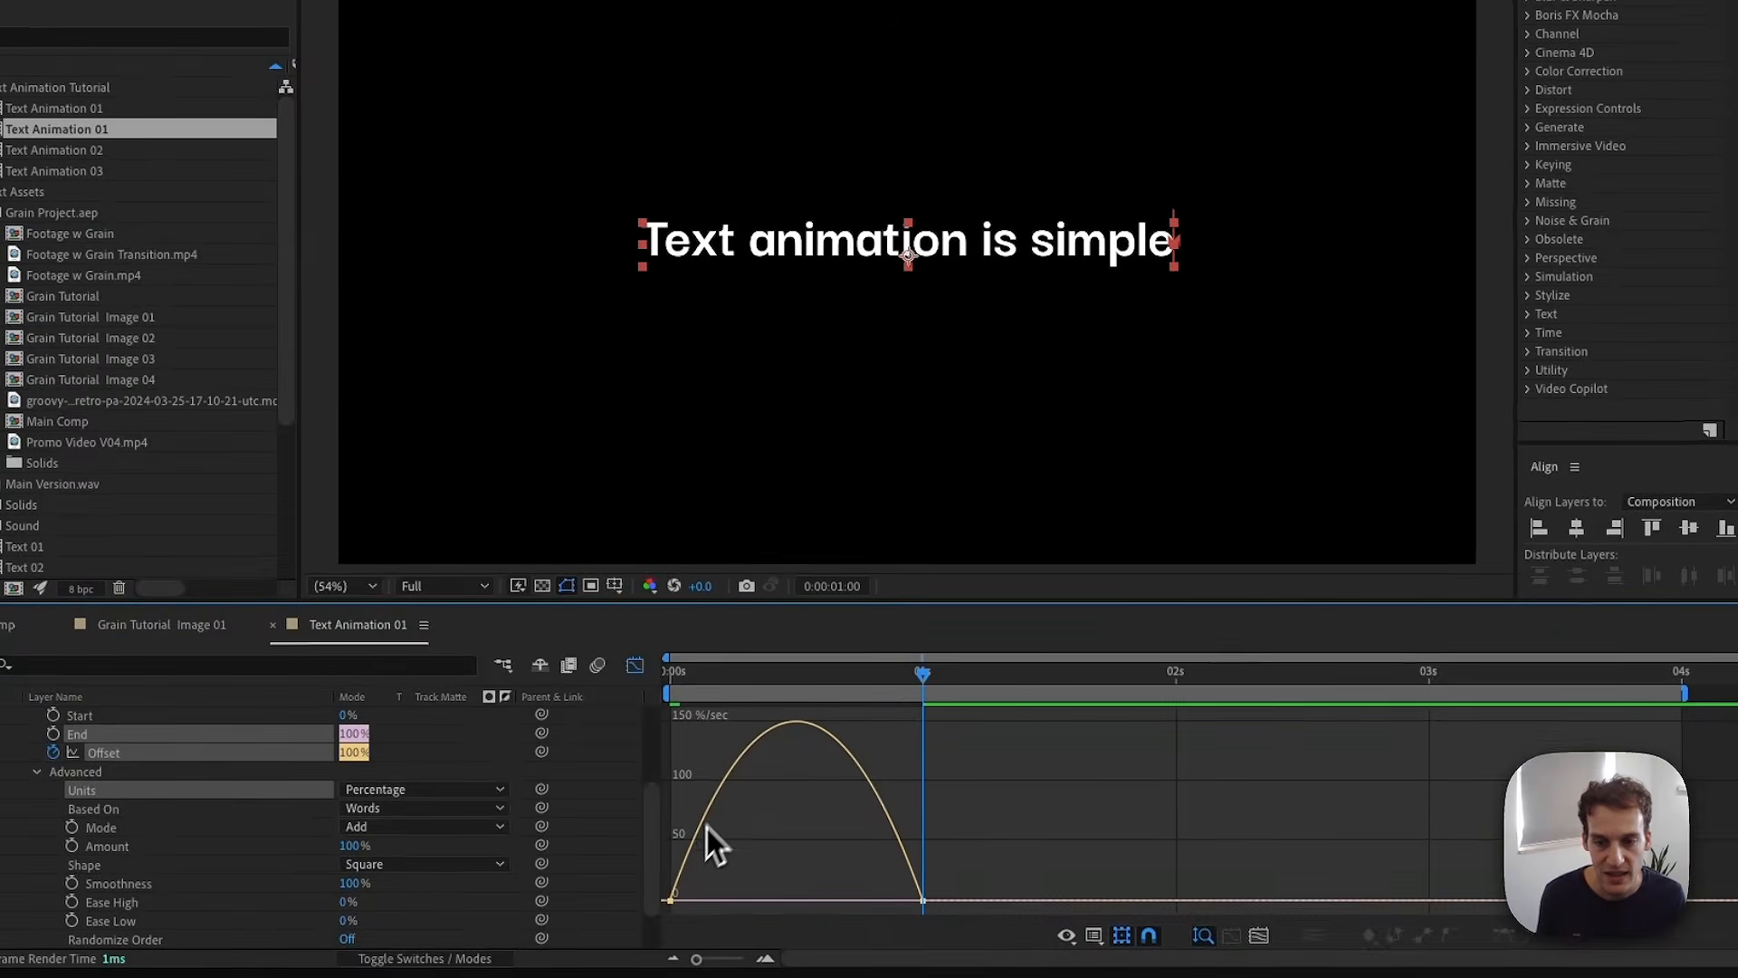
{"action": "key", "text": "space"}
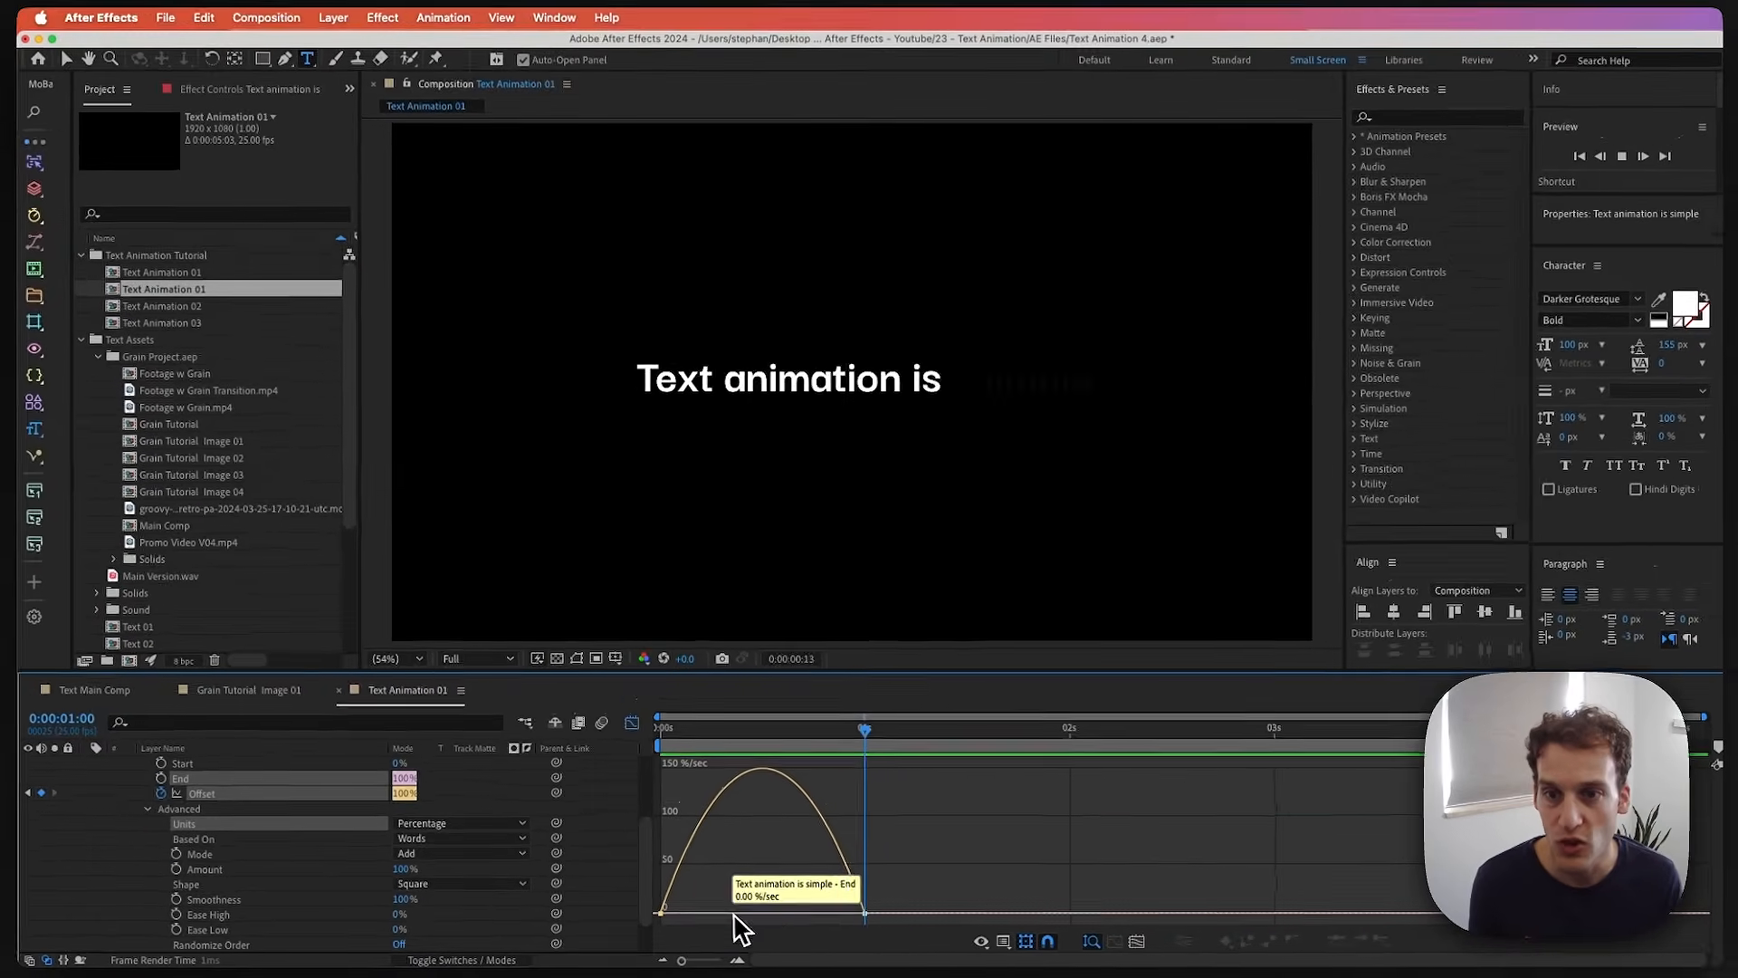
- Apply a steep In Out easing preset to both Offset keyframes, check their speed curve in the Graph Editor and preview the animation
{"action": "key", "text": "space"}
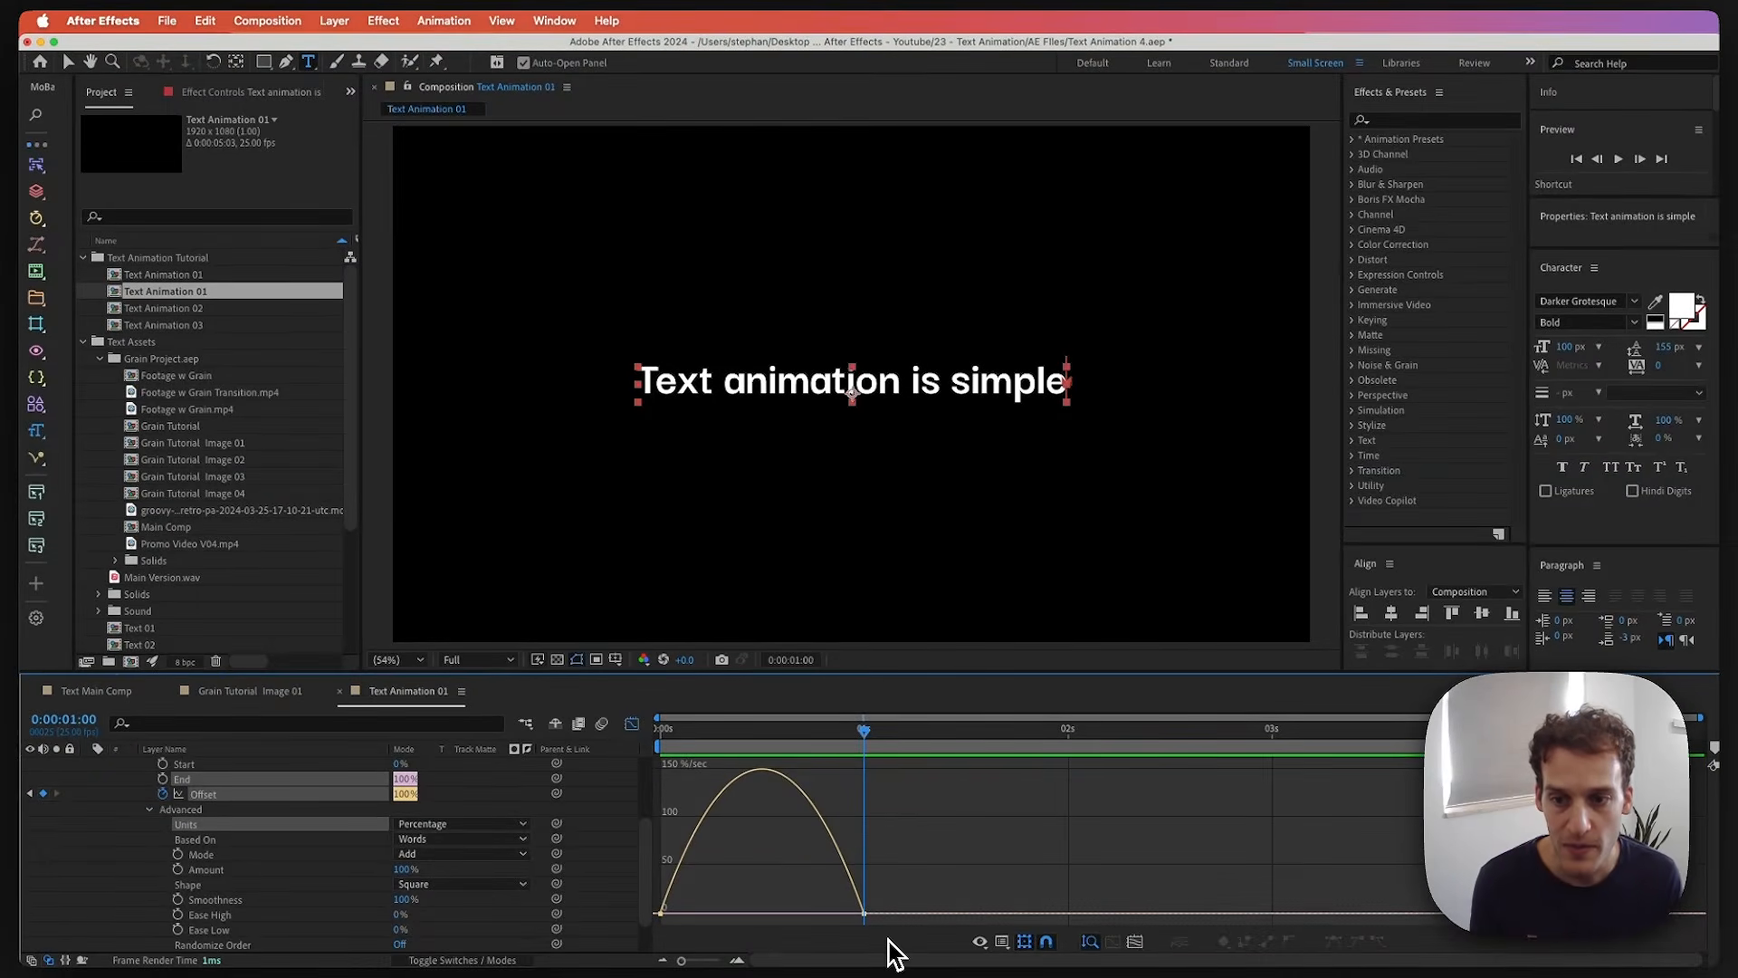
{"action": "left_click", "coordinate": [632, 724]}
{"action": "left_click_drag", "start_coordinate": [872, 822], "coordinate": [652, 791]}
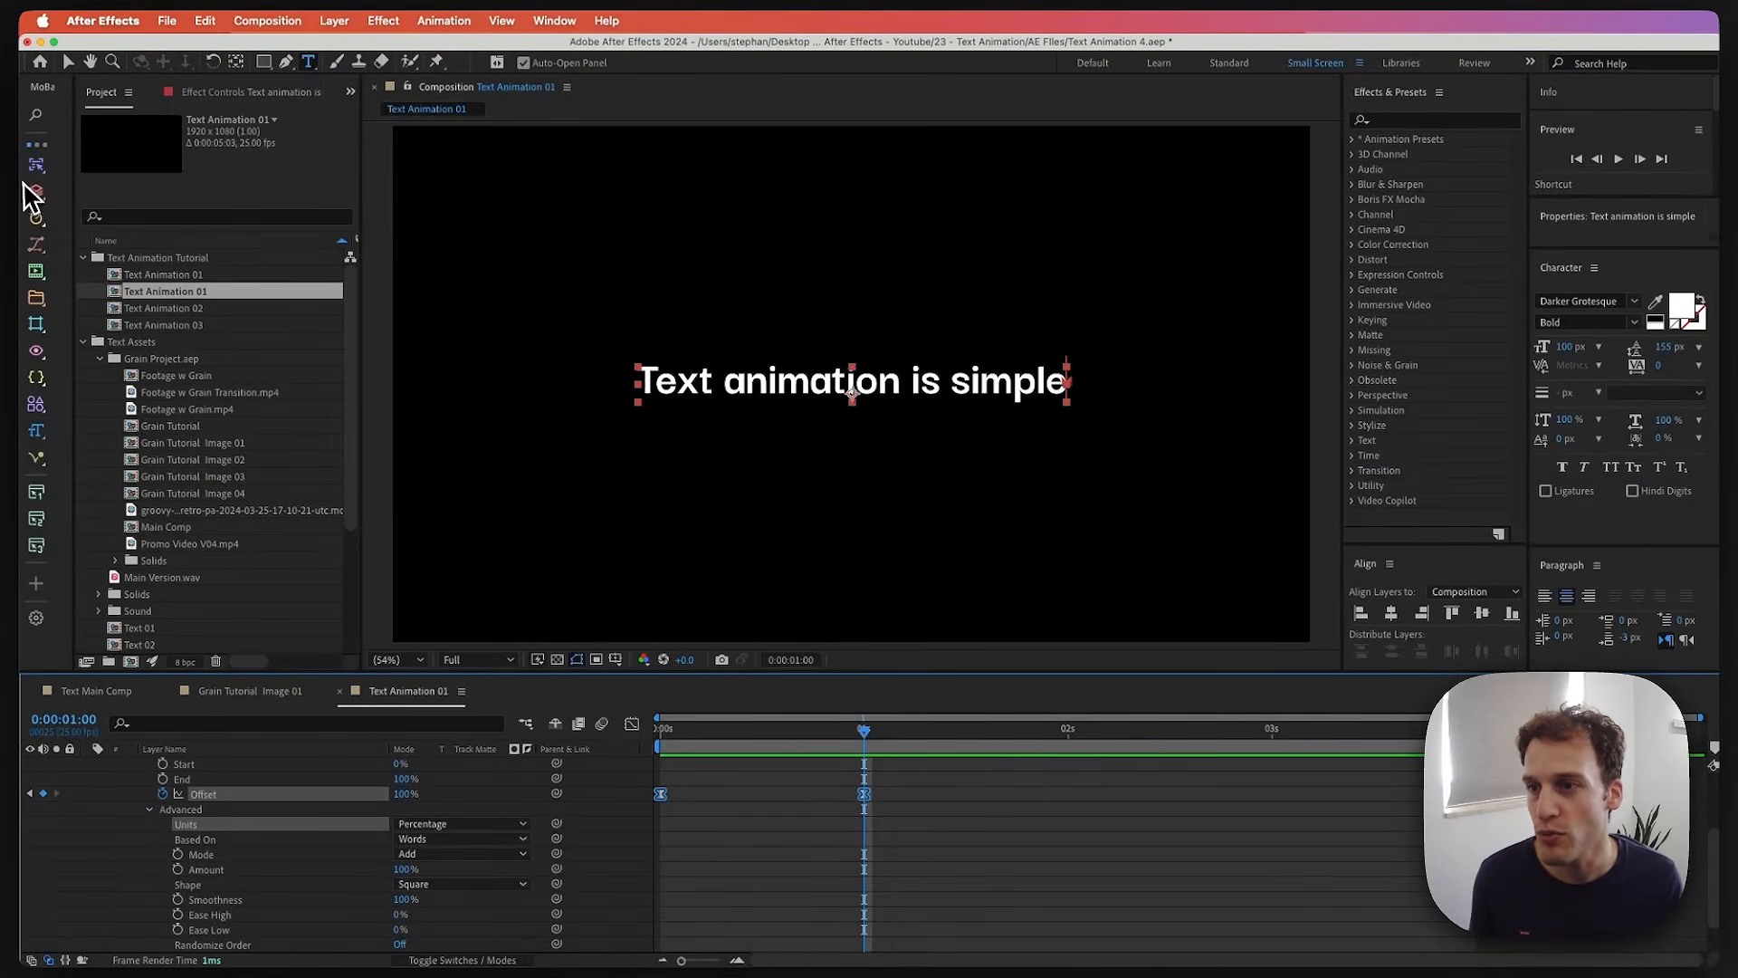
{"action": "left_click", "coordinate": [39, 246]}
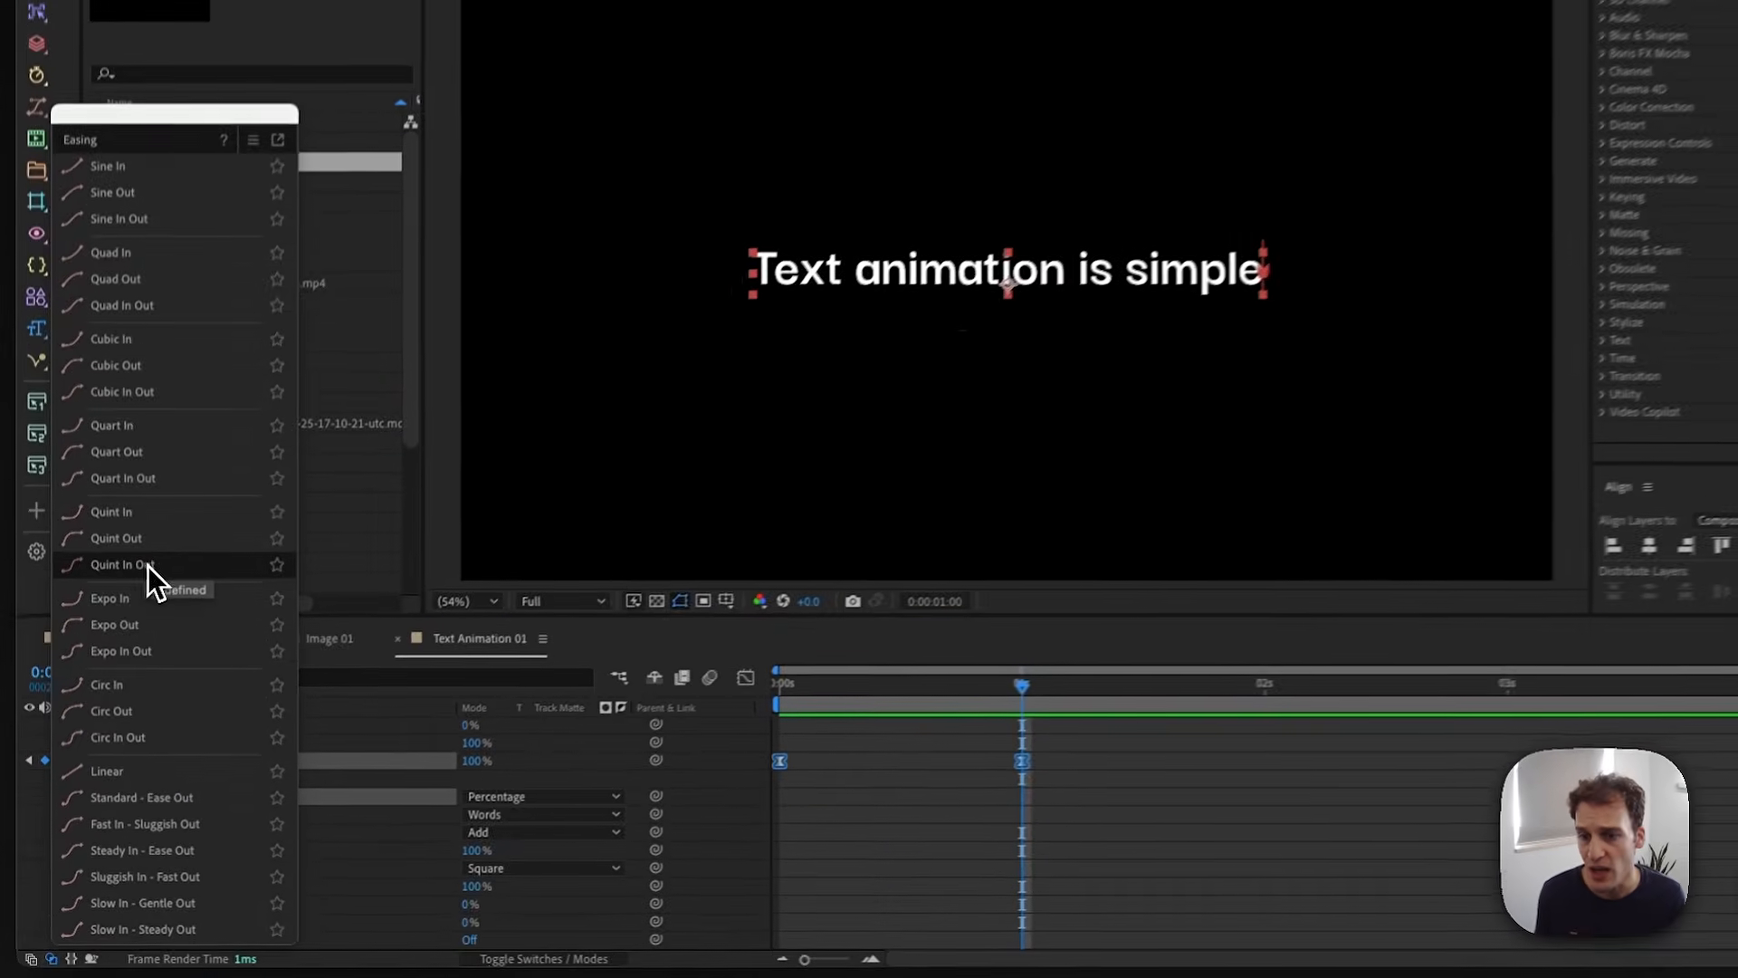
{"action": "left_click", "coordinate": [128, 628]}
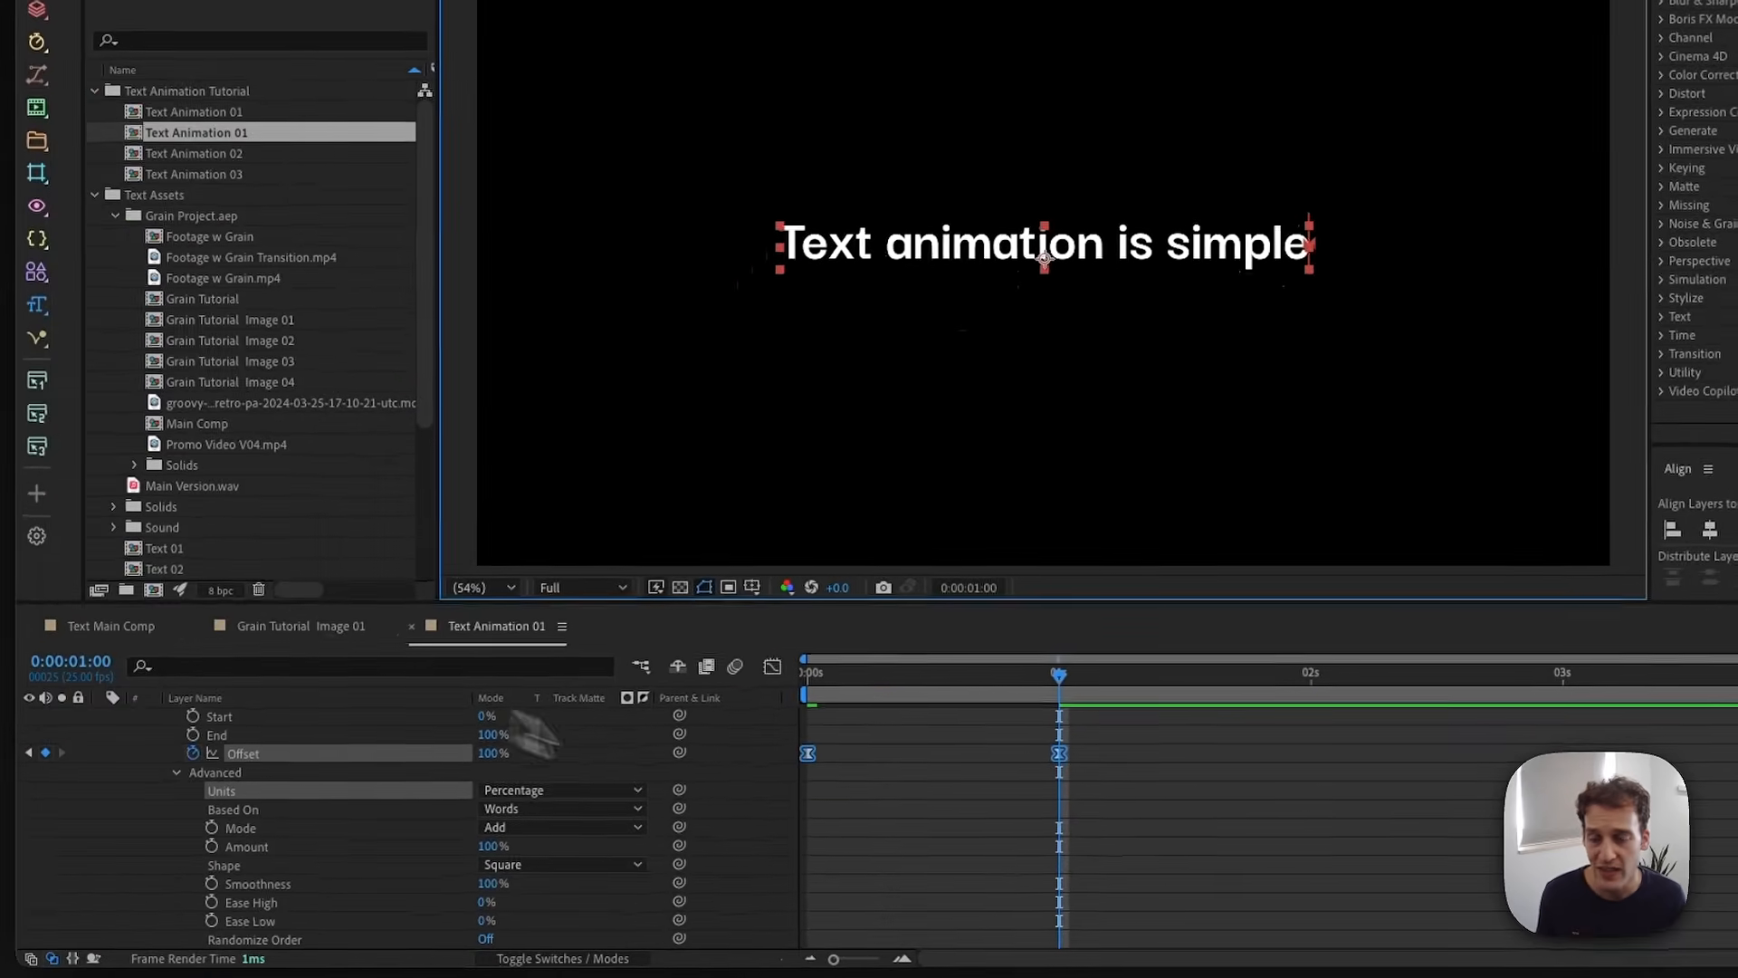
{"action": "key", "text": "shift+F3"}
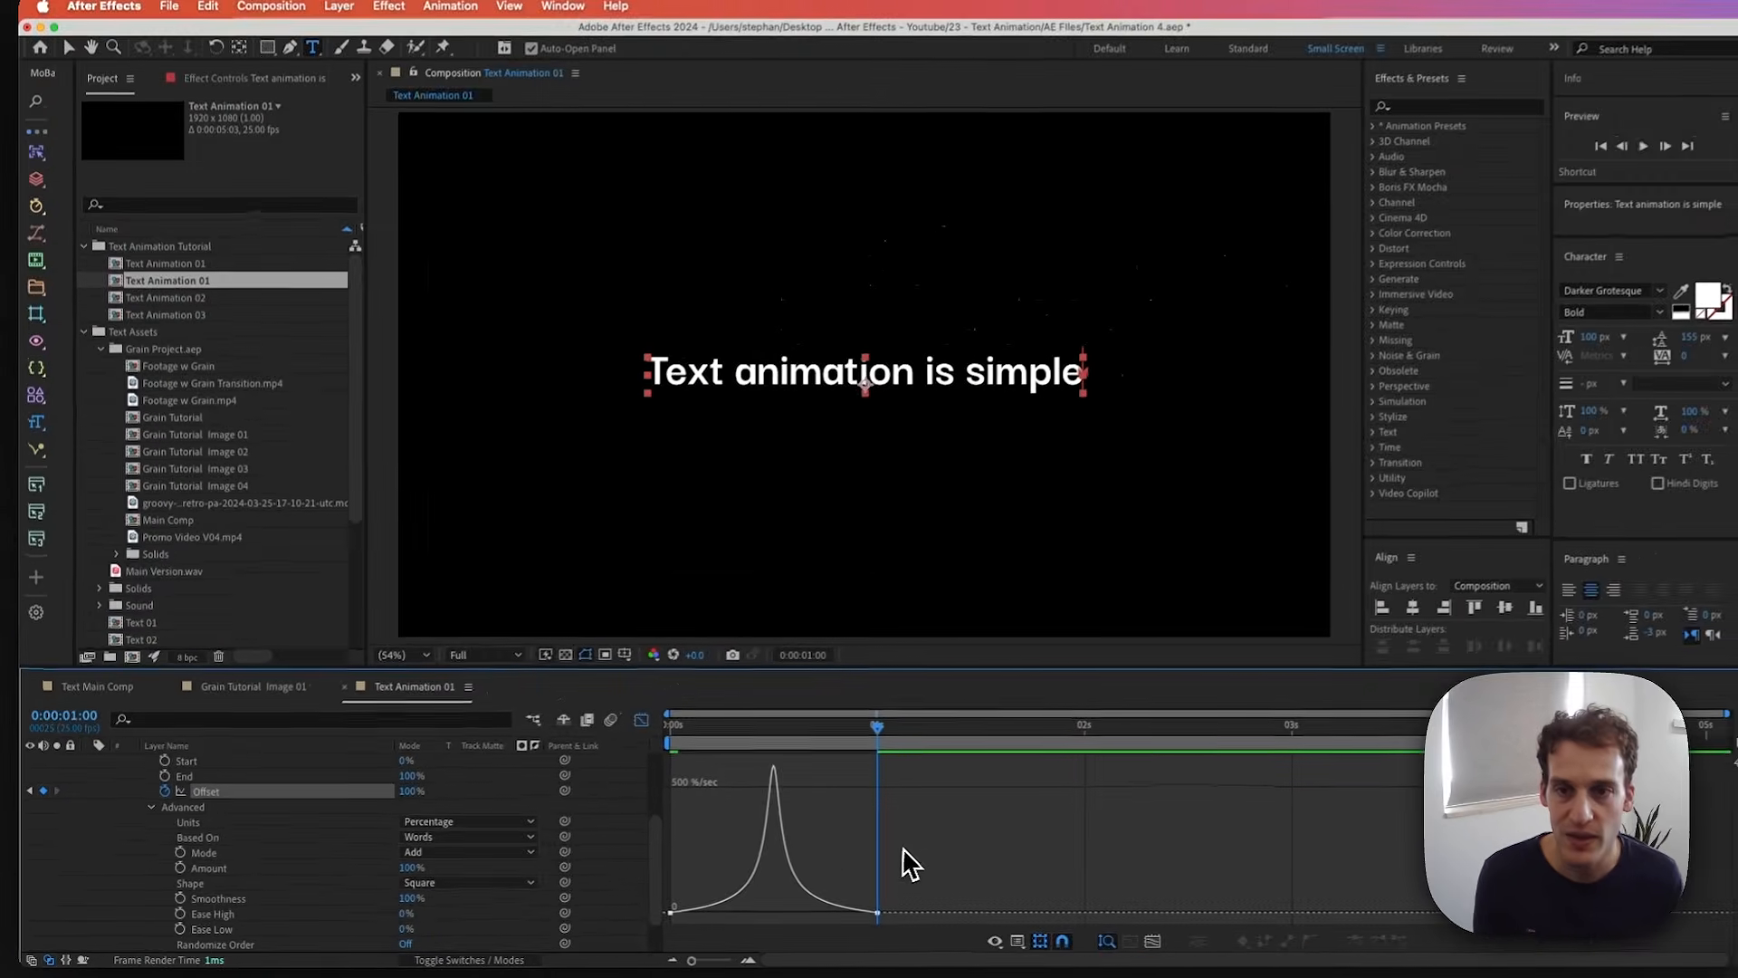
{"action": "key", "text": "space"}
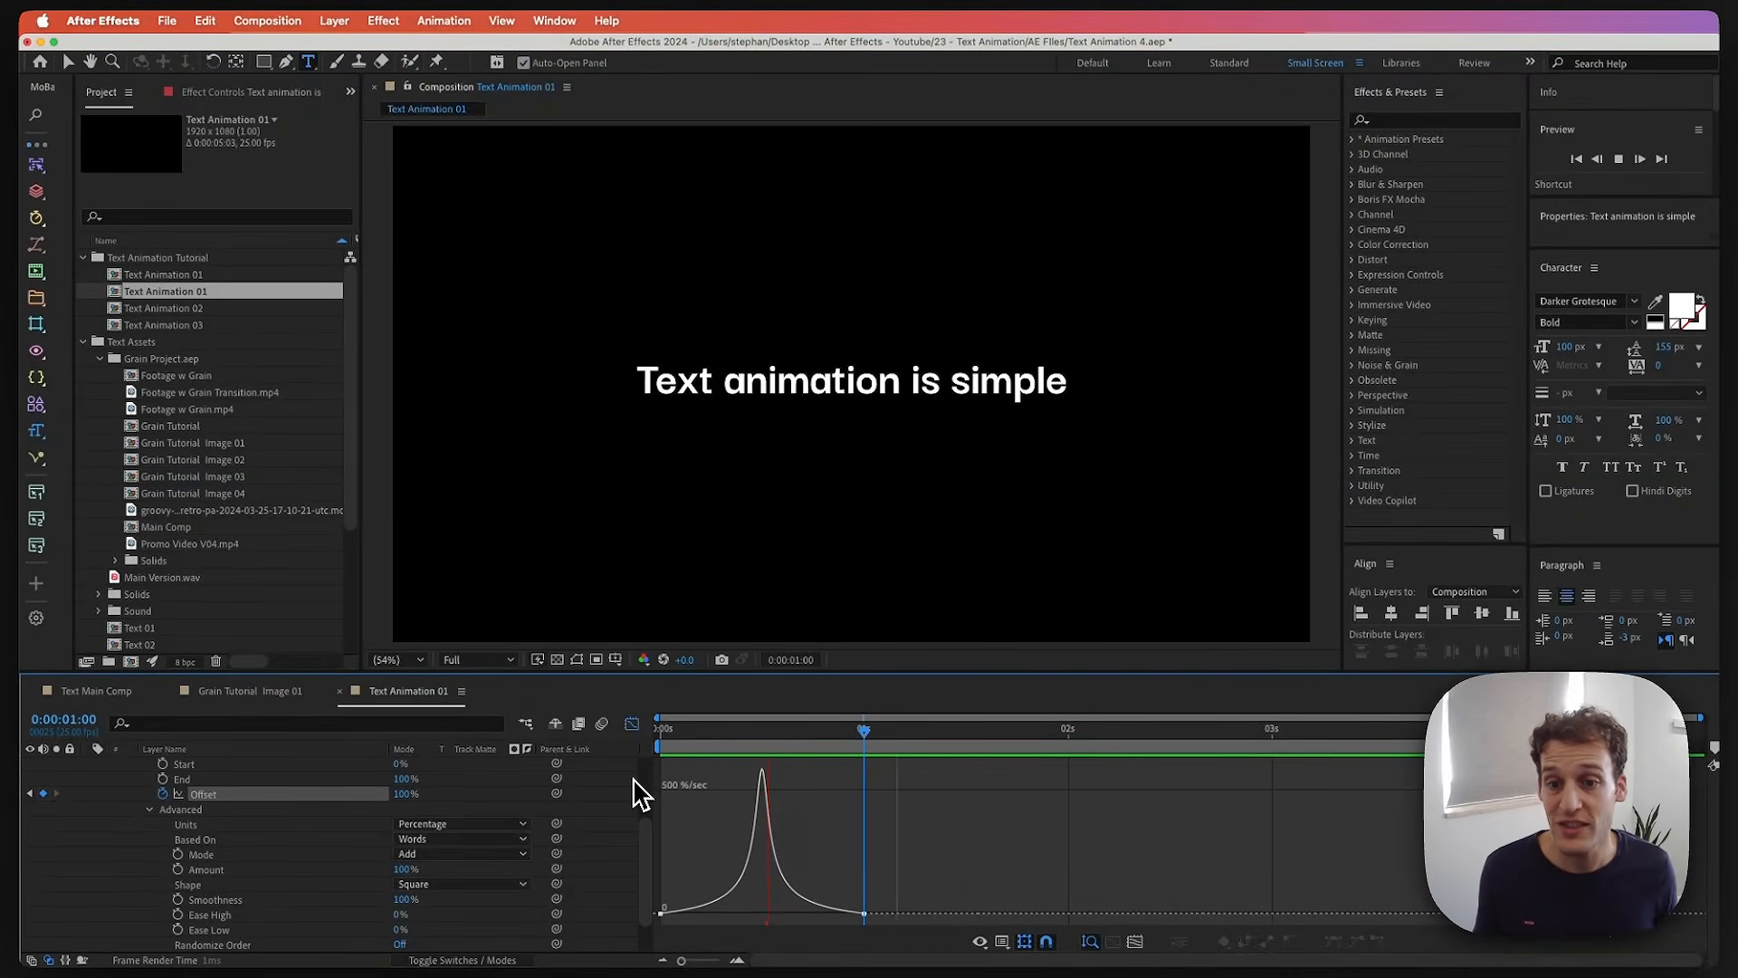
{"action": "key", "text": "space"}
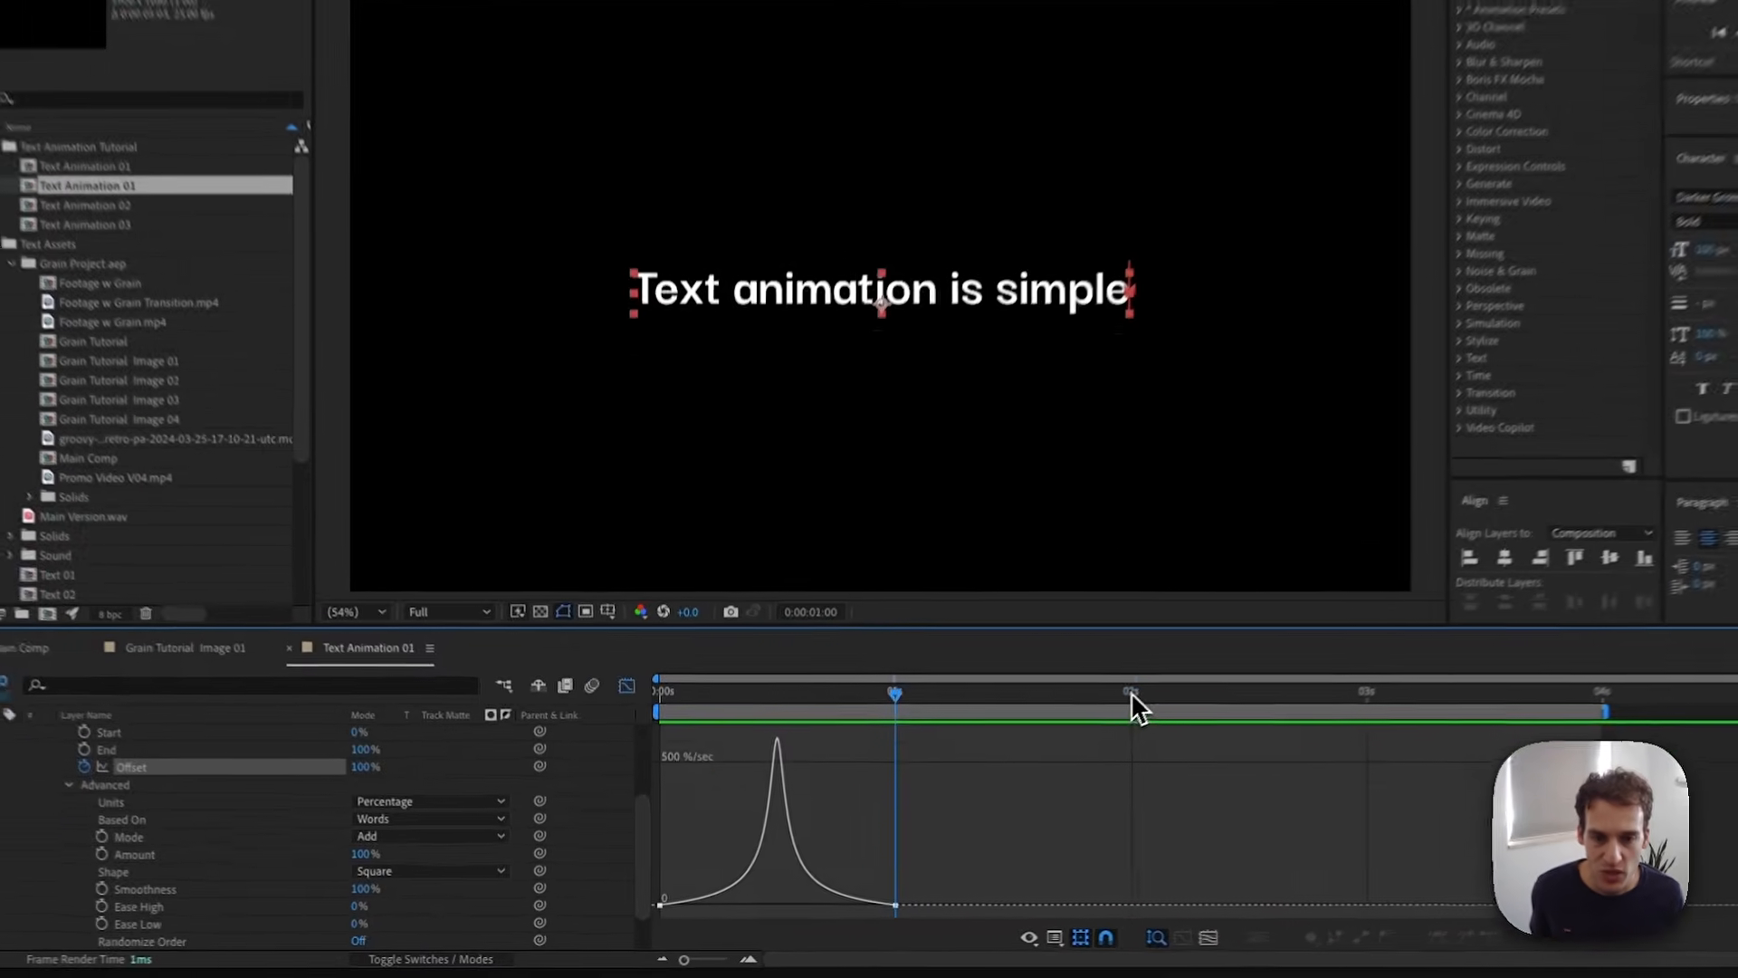
- Move the playhead to 2 seconds and duplicate the Start Animation - Words - Position Opacity animator
{"action": "left_click", "coordinate": [1069, 729]}
{"action": "scroll", "coordinate": [302, 822], "scroll_direction": "up", "scroll_amount": 3}
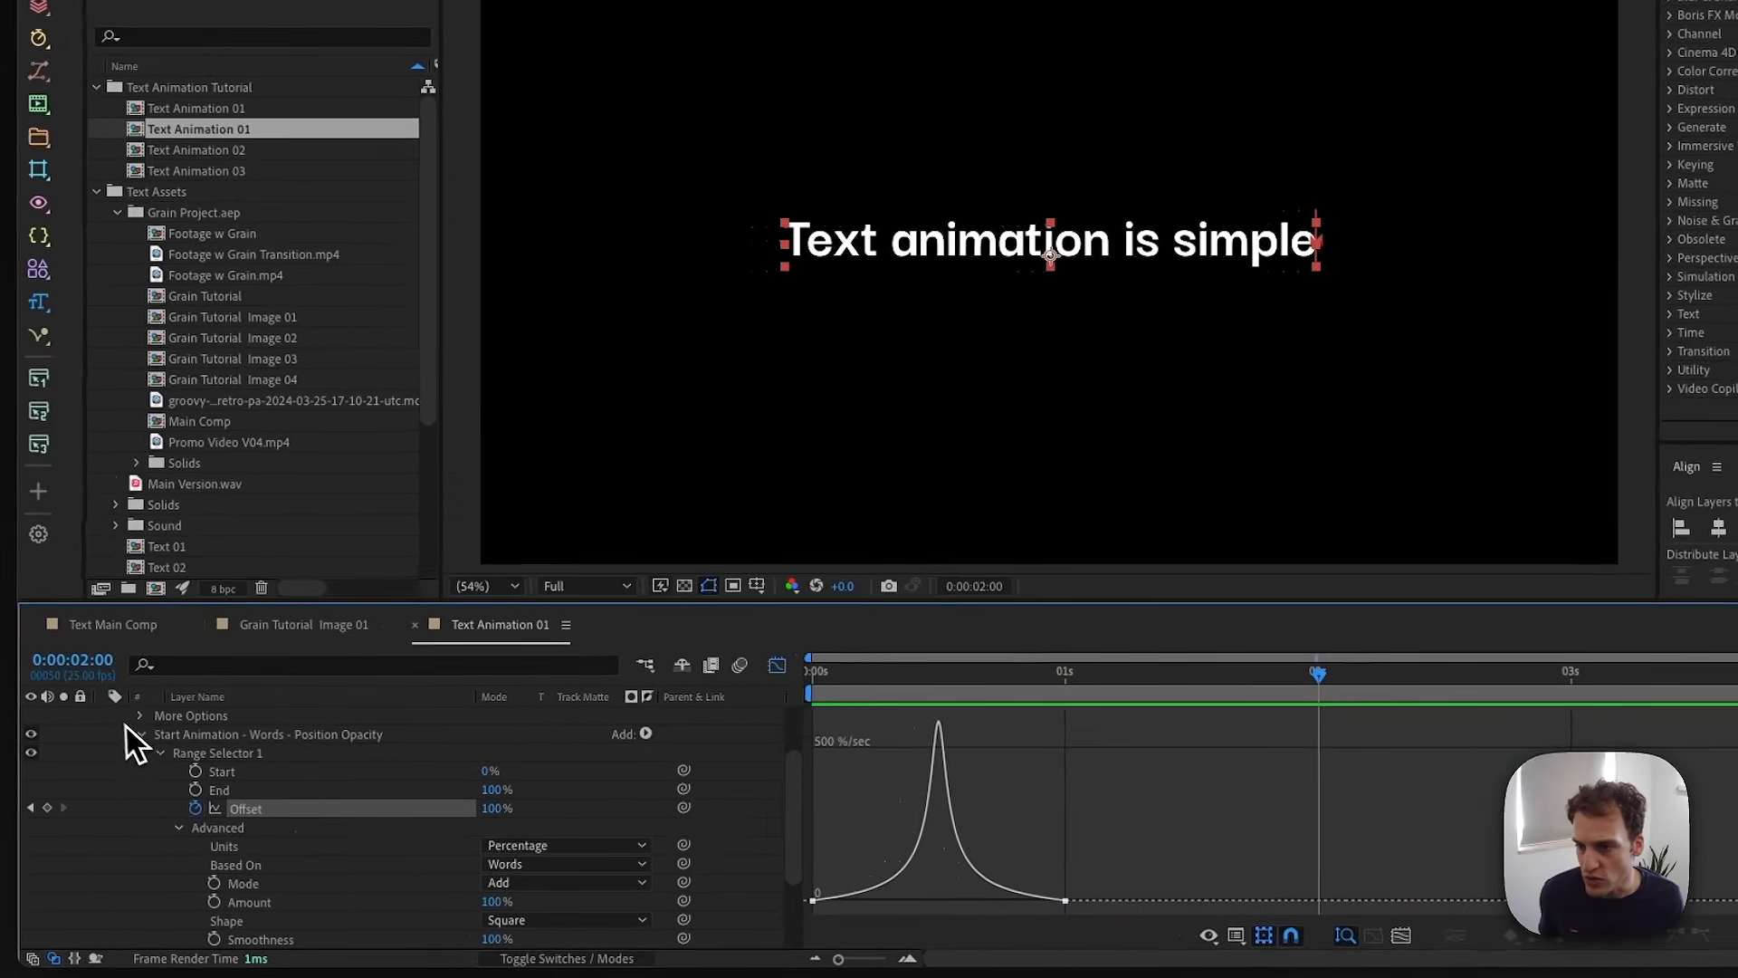
{"action": "left_click", "coordinate": [174, 738]}
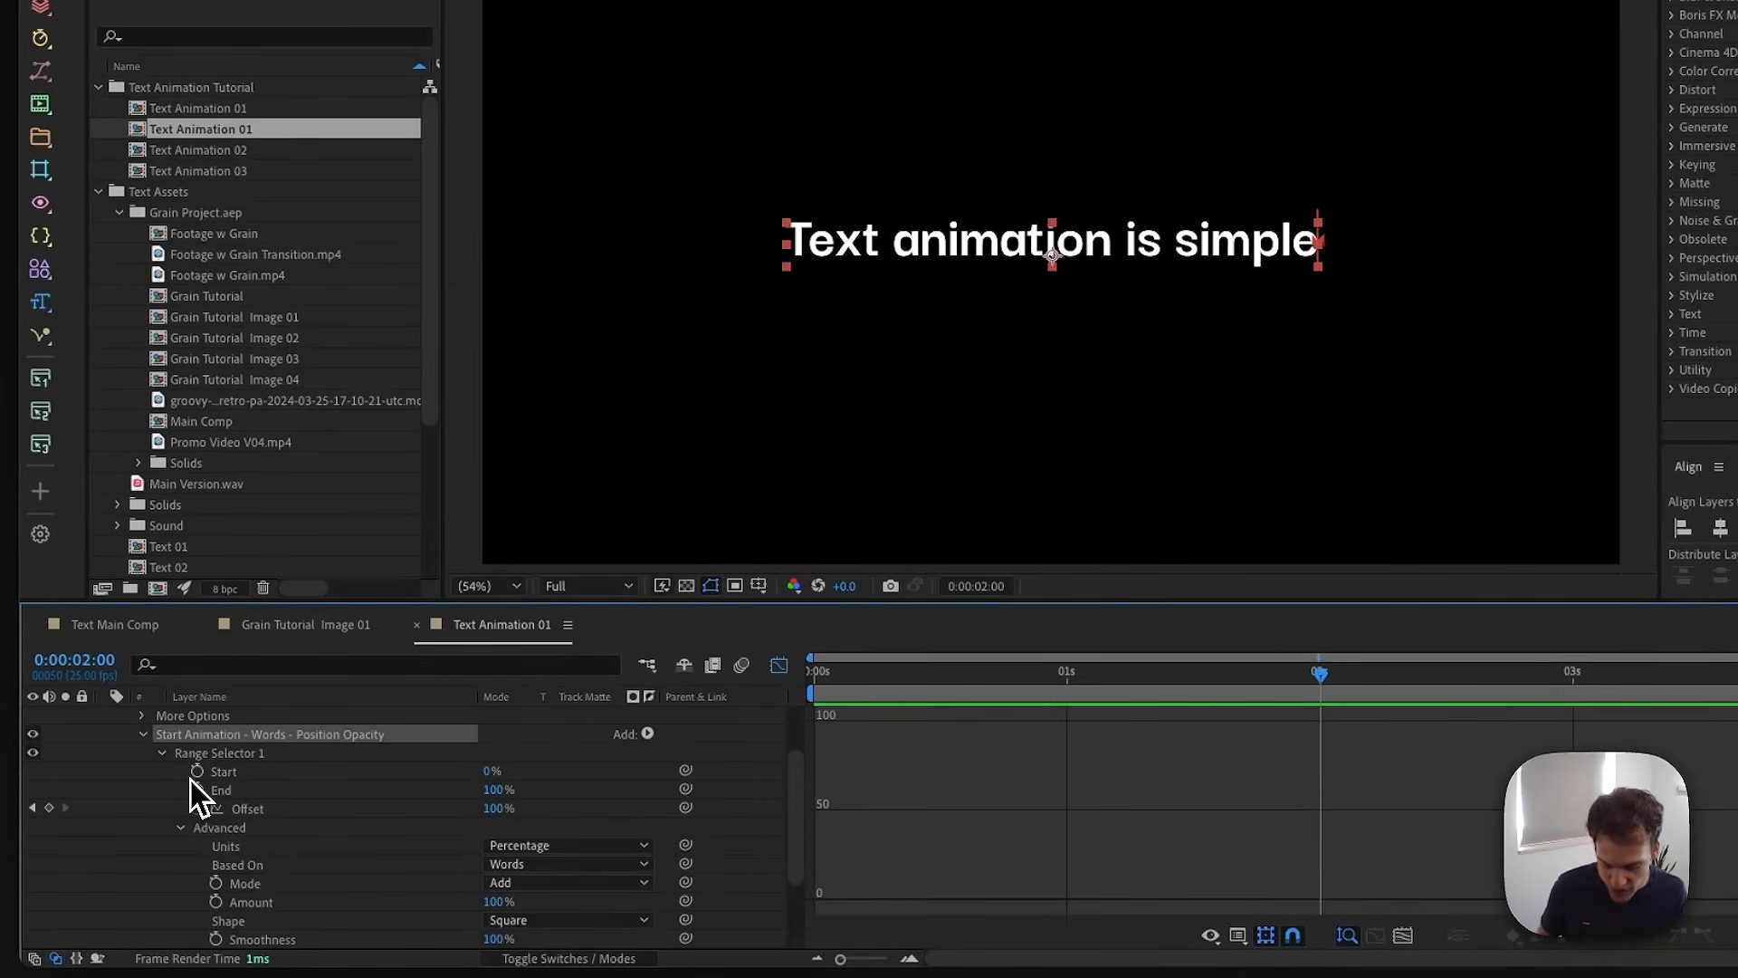
{"action": "key", "text": "super+d"}
- Rename the duplicated animator End Animation - Words - Opacity and delete its Position property
{"action": "key", "text": "Return"}
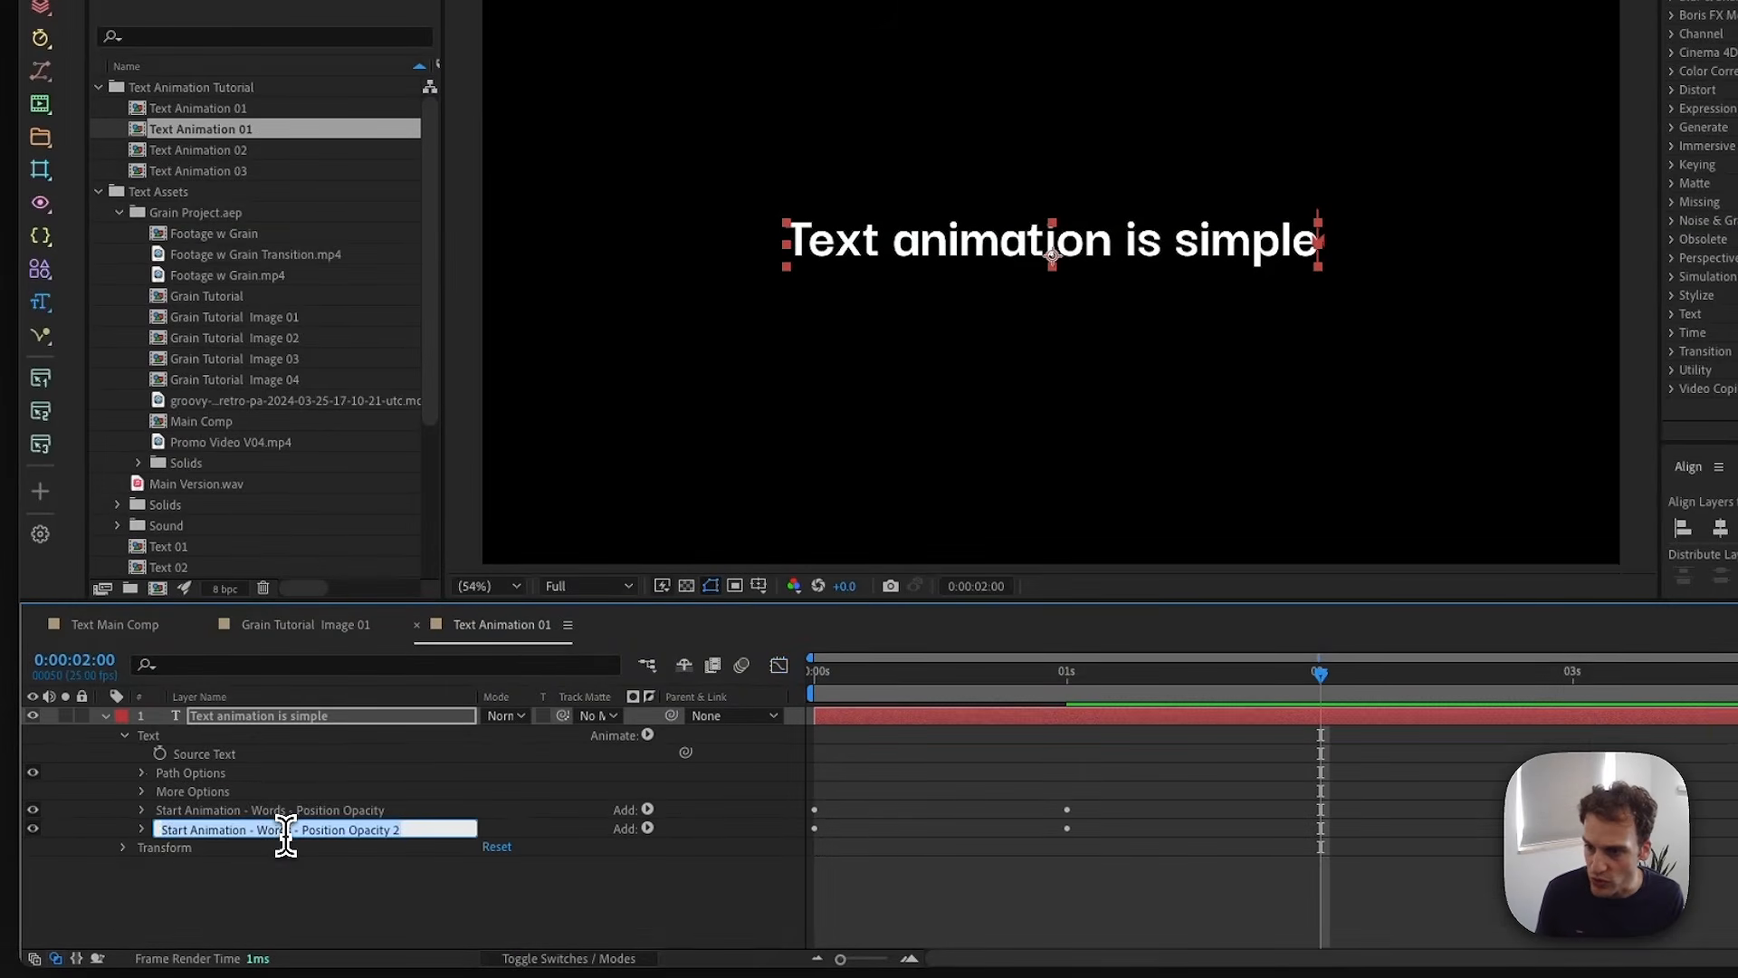
{"action": "double_click", "coordinate": [173, 830]}
{"action": "key", "text": "BackSpace"}
{"action": "type", "text": "End"}
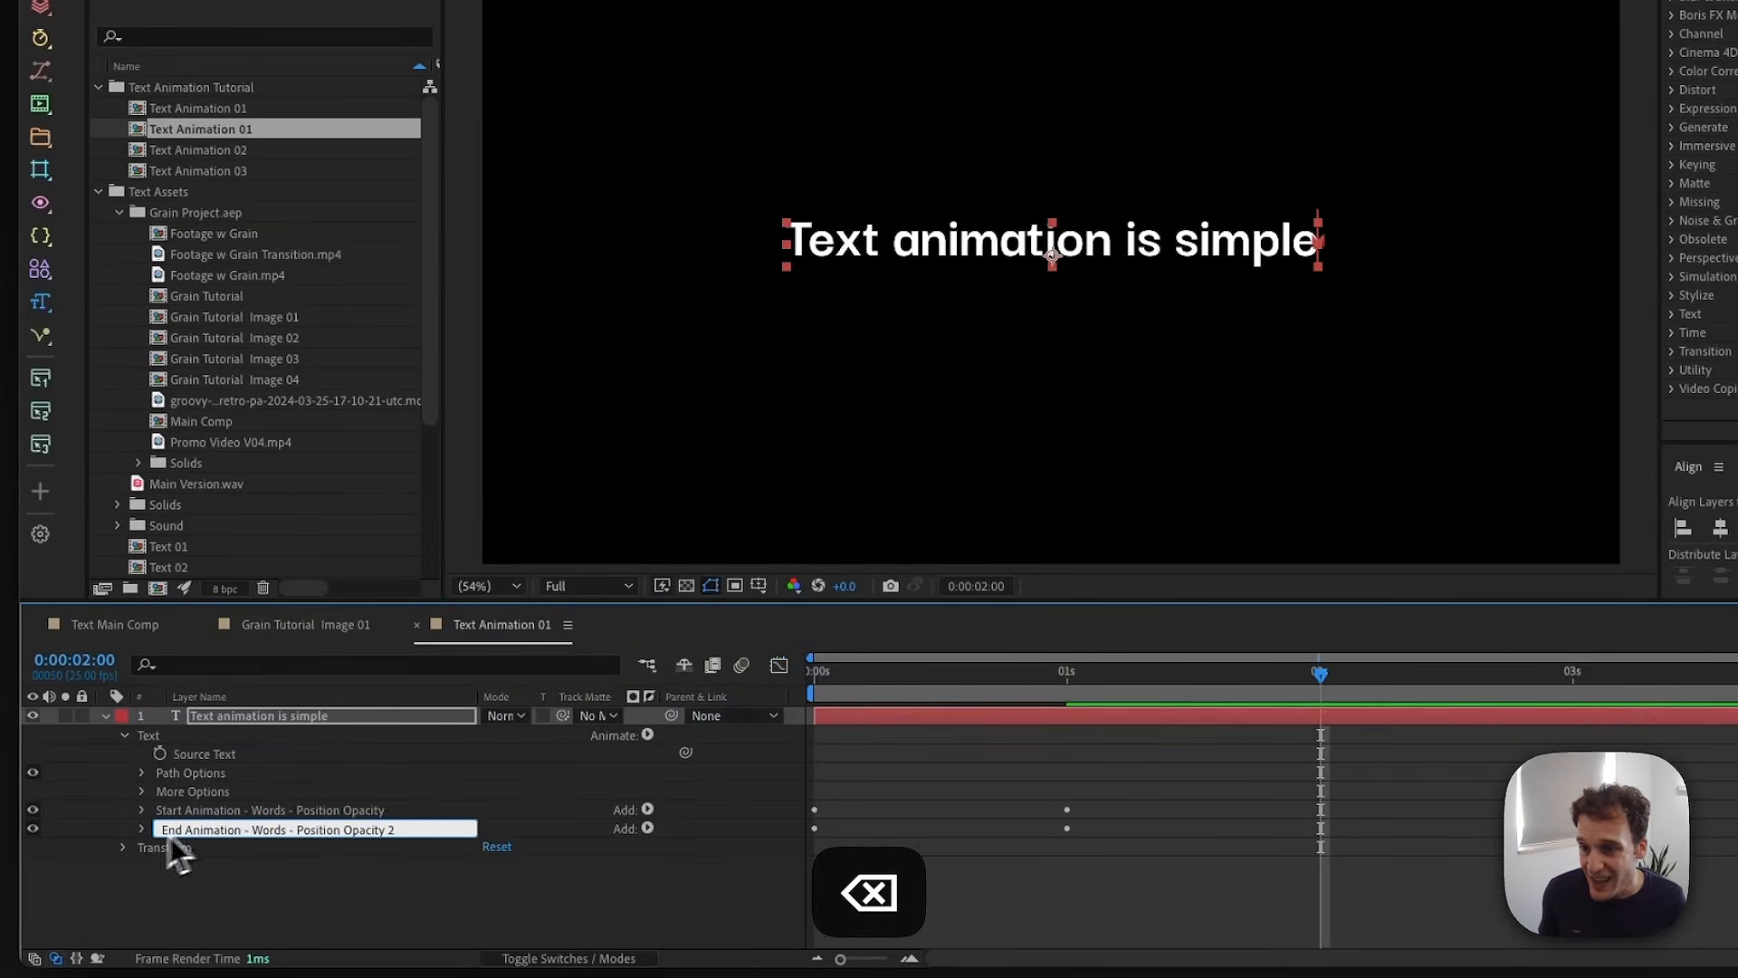
{"action": "double_click", "coordinate": [321, 830]}
{"action": "key", "text": "BackSpace"}
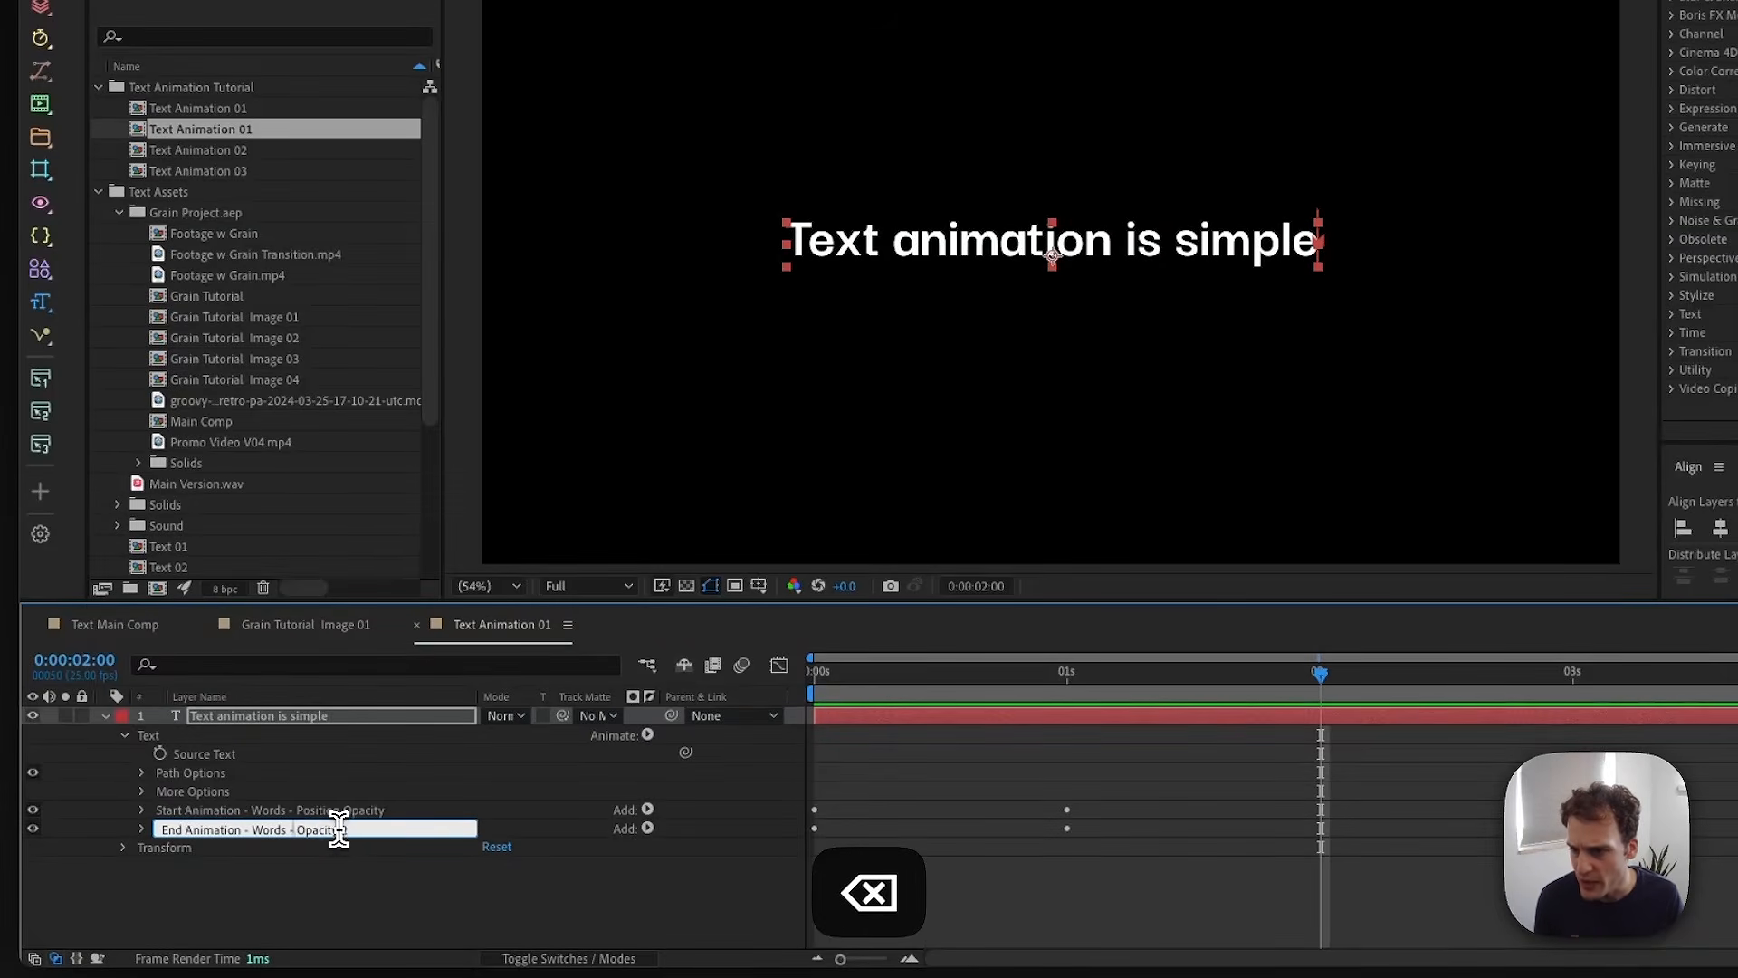
{"action": "left_click_drag", "start_coordinate": [339, 831], "coordinate": [377, 827]}
{"action": "key", "text": "BackSpace"}
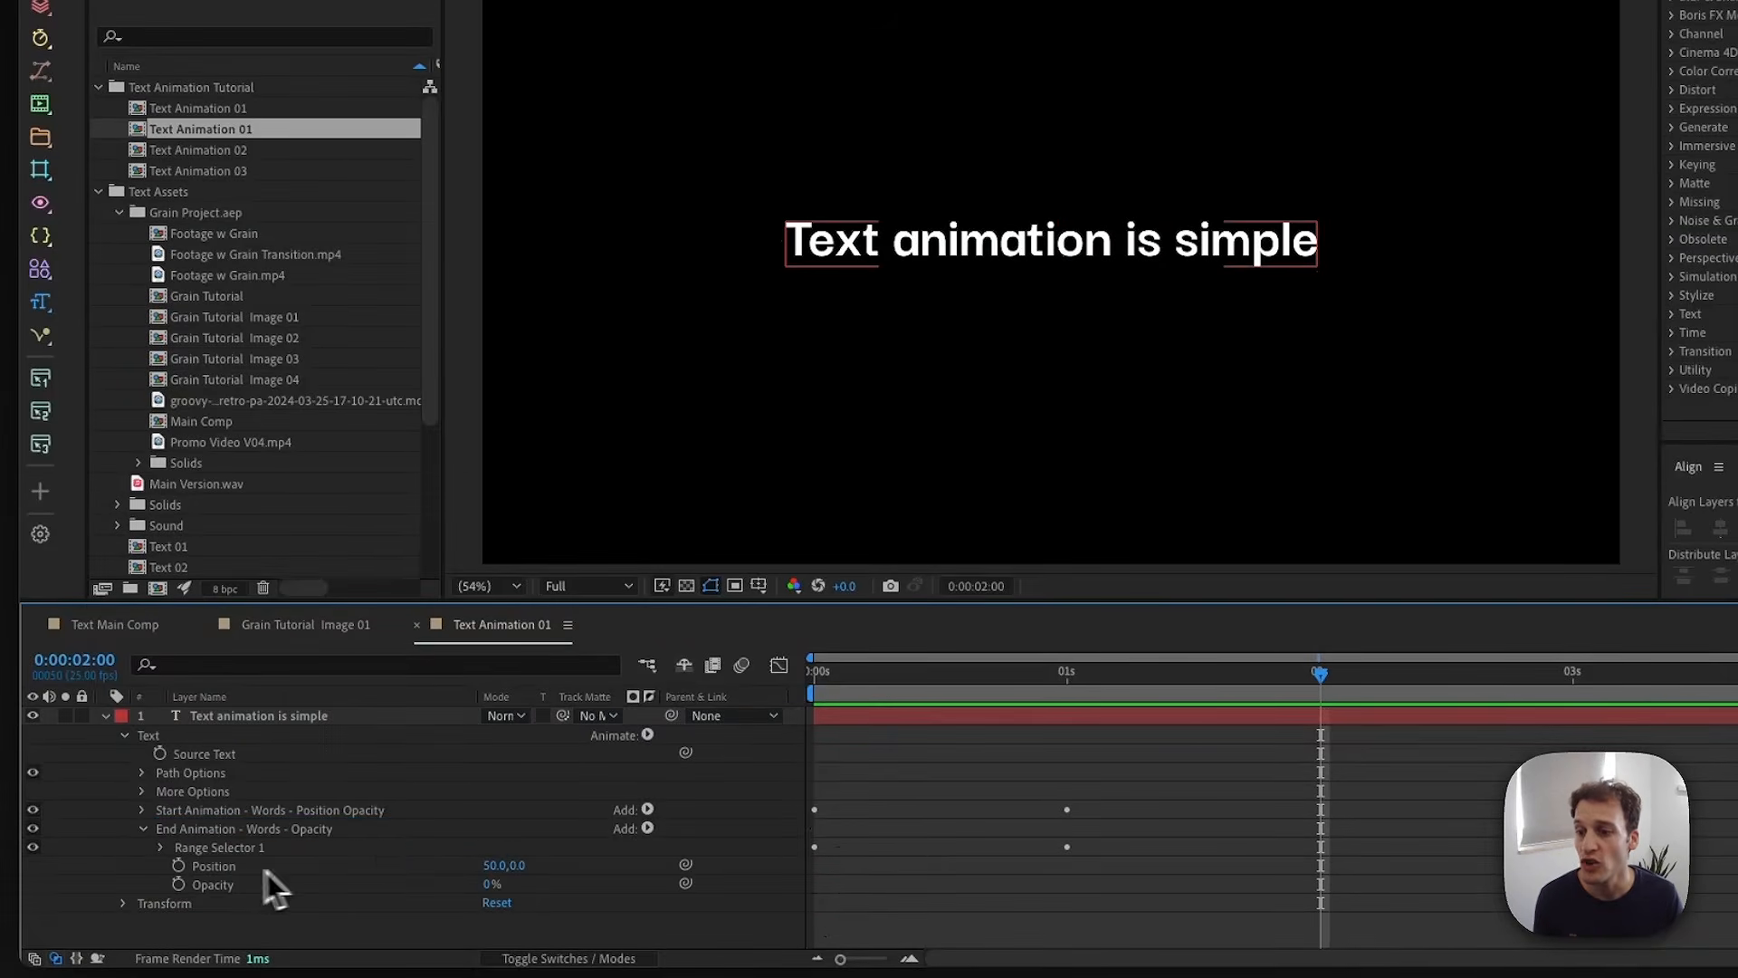
{"action": "left_click", "coordinate": [219, 871]}
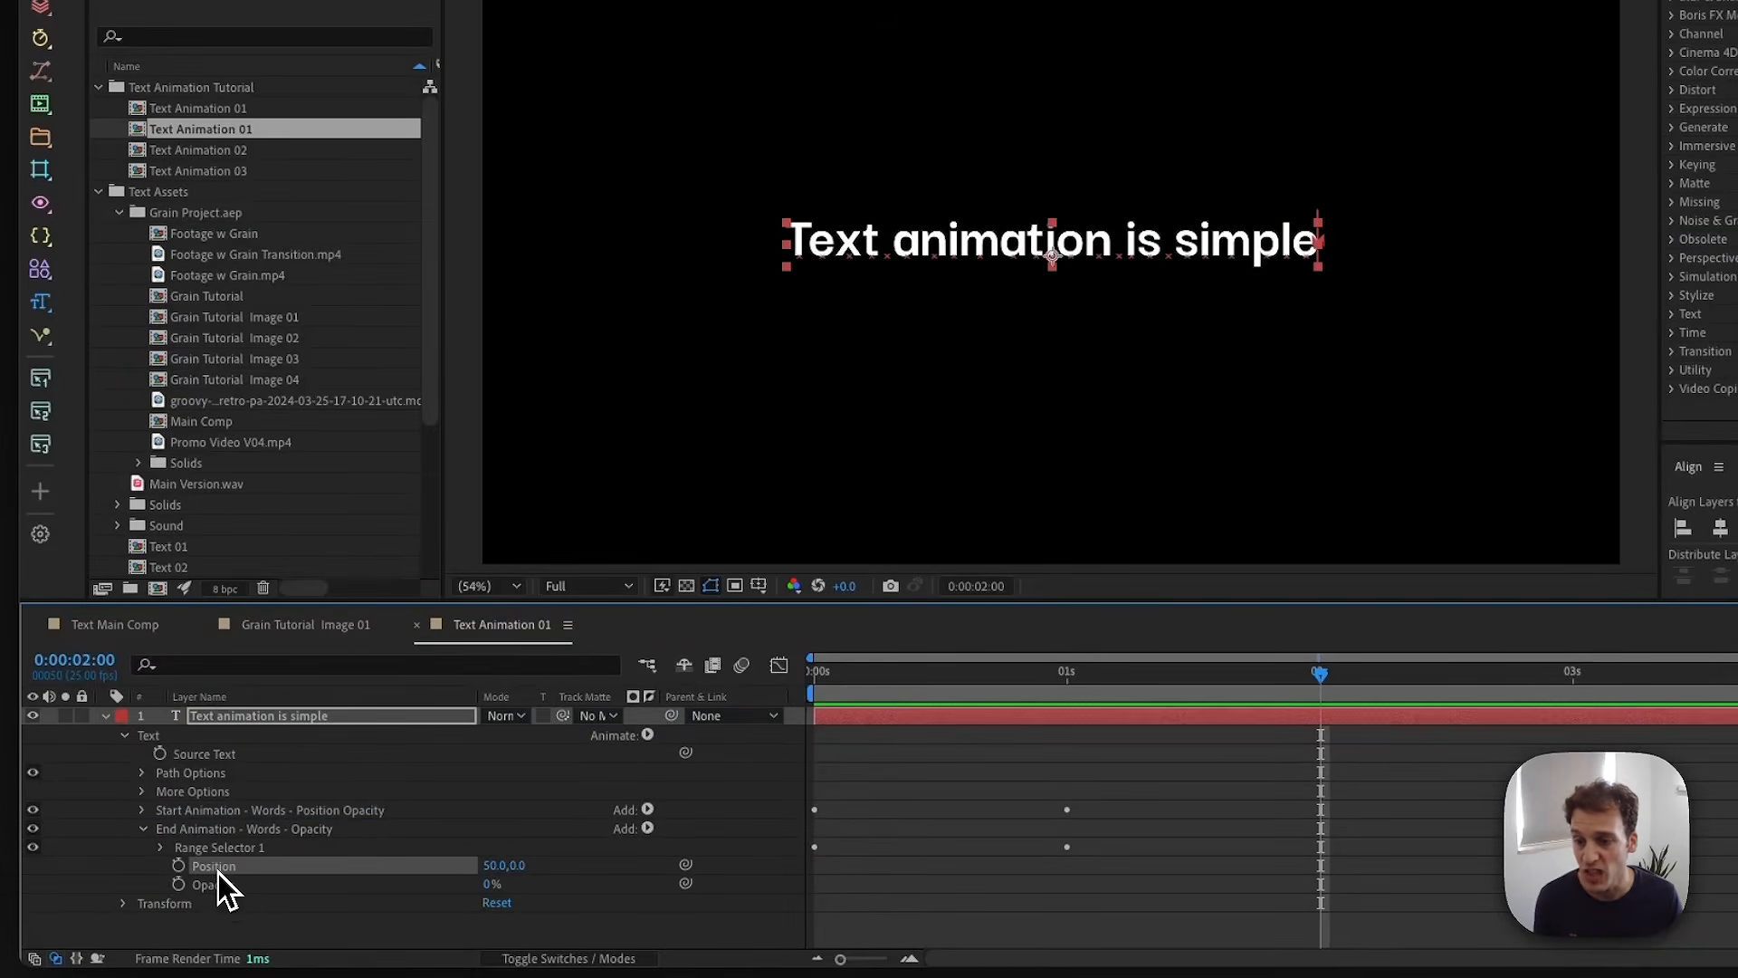
{"action": "key", "text": "BackSpace"}
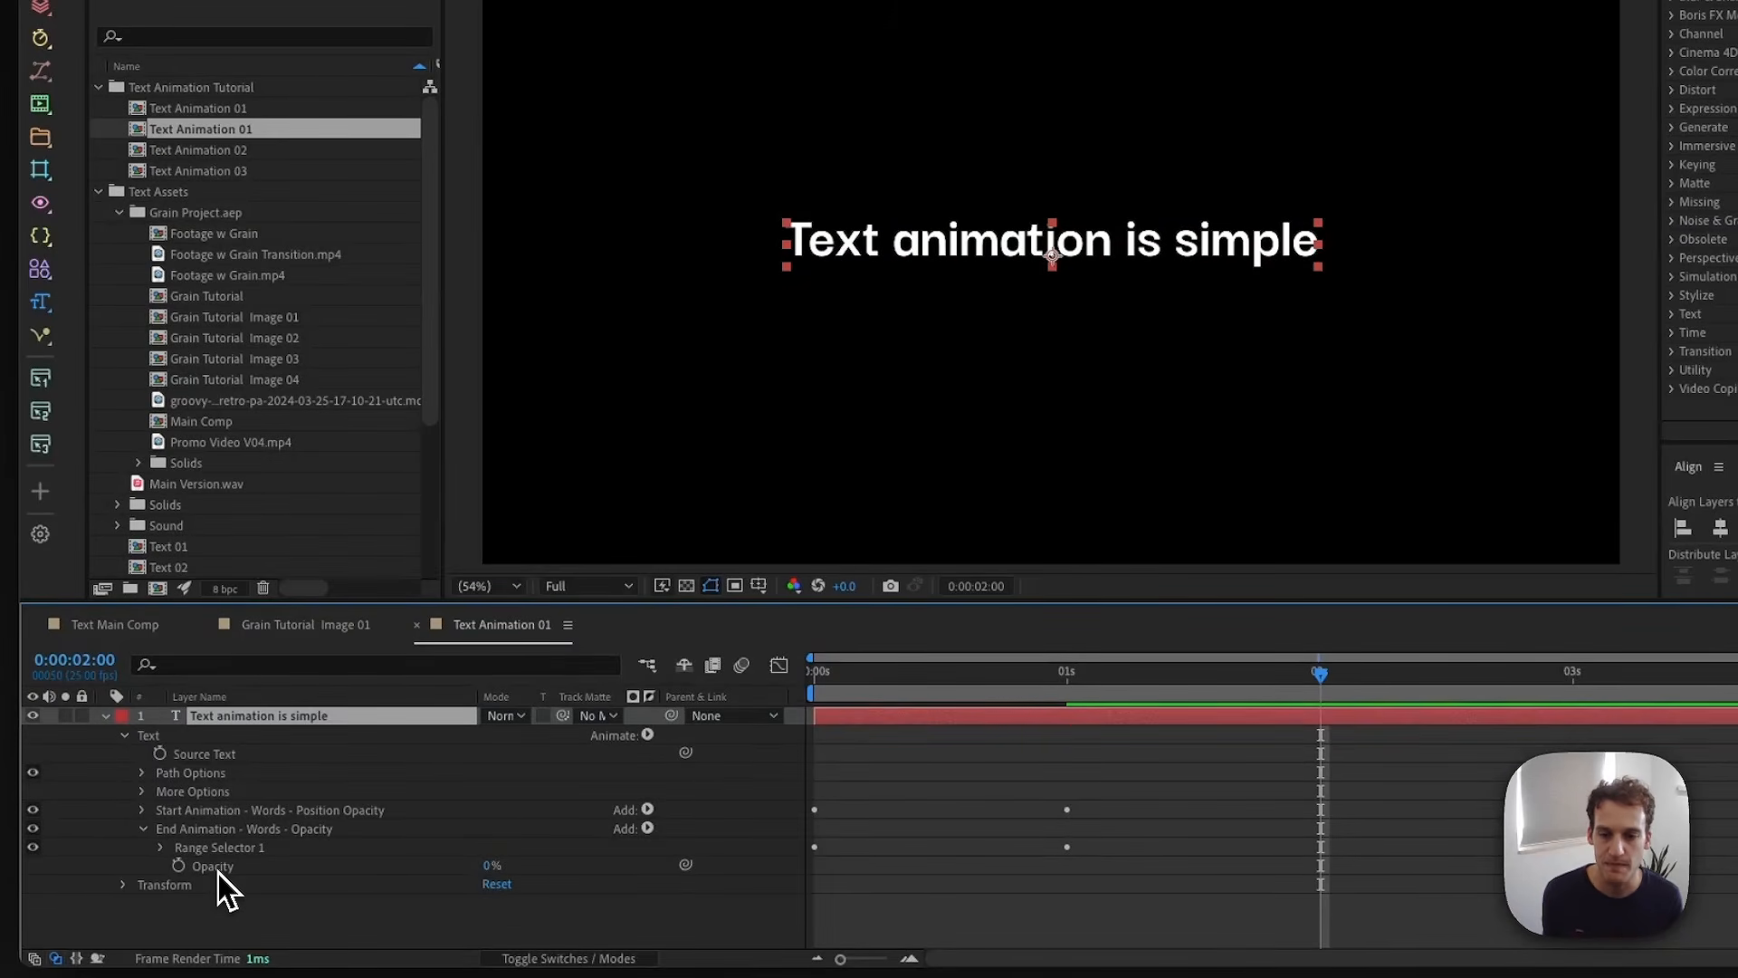
- Remove the Offset keyframes from the end animator's range selector, setting Offset to 0% and Start to 100%
{"action": "left_click", "coordinate": [149, 855]}
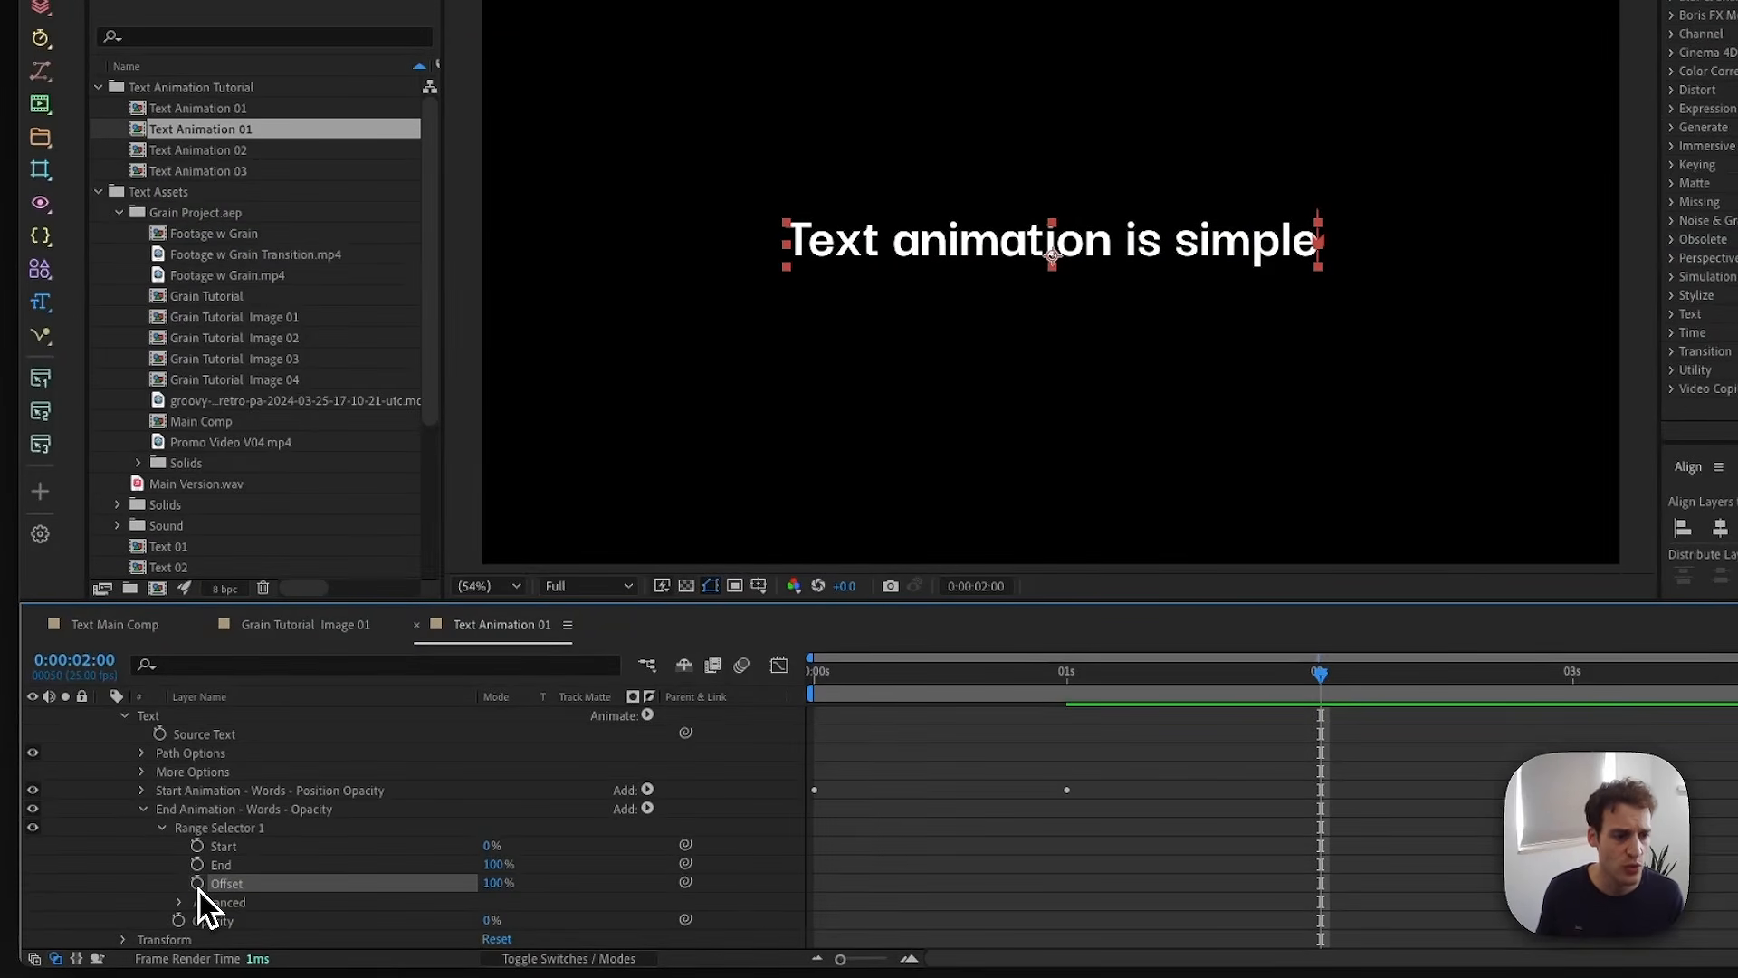
{"action": "left_click", "coordinate": [496, 883]}
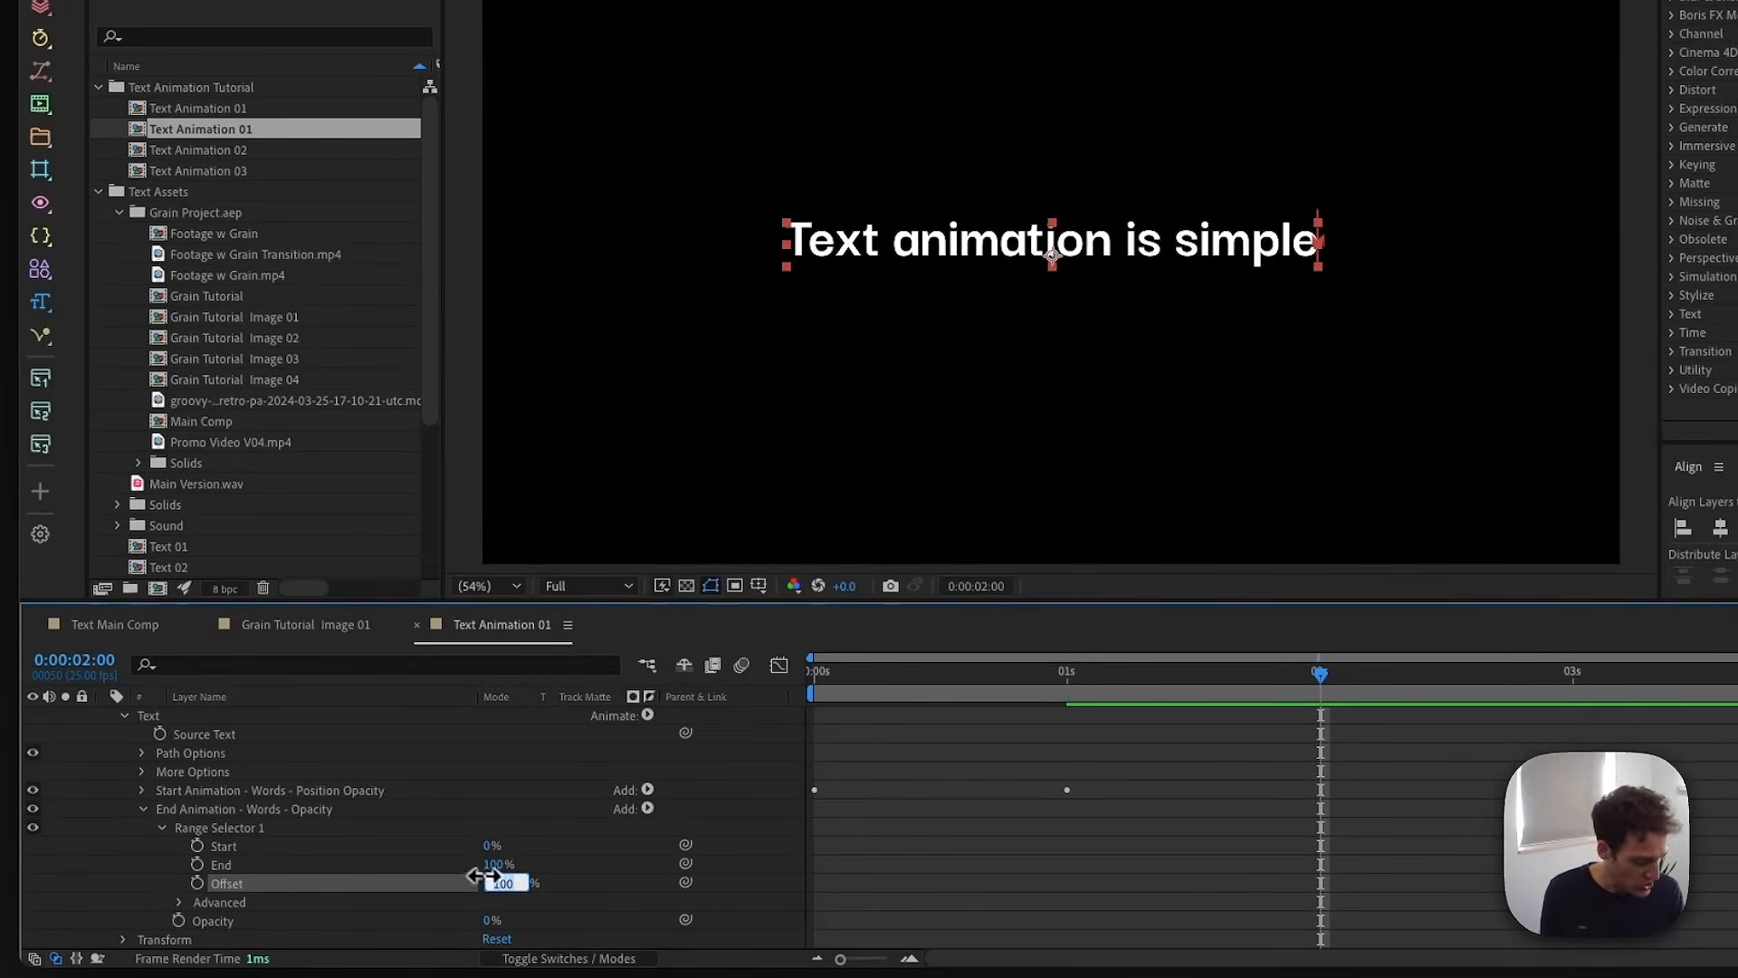
{"action": "type", "text": "0"}
{"action": "key", "text": "Return"}
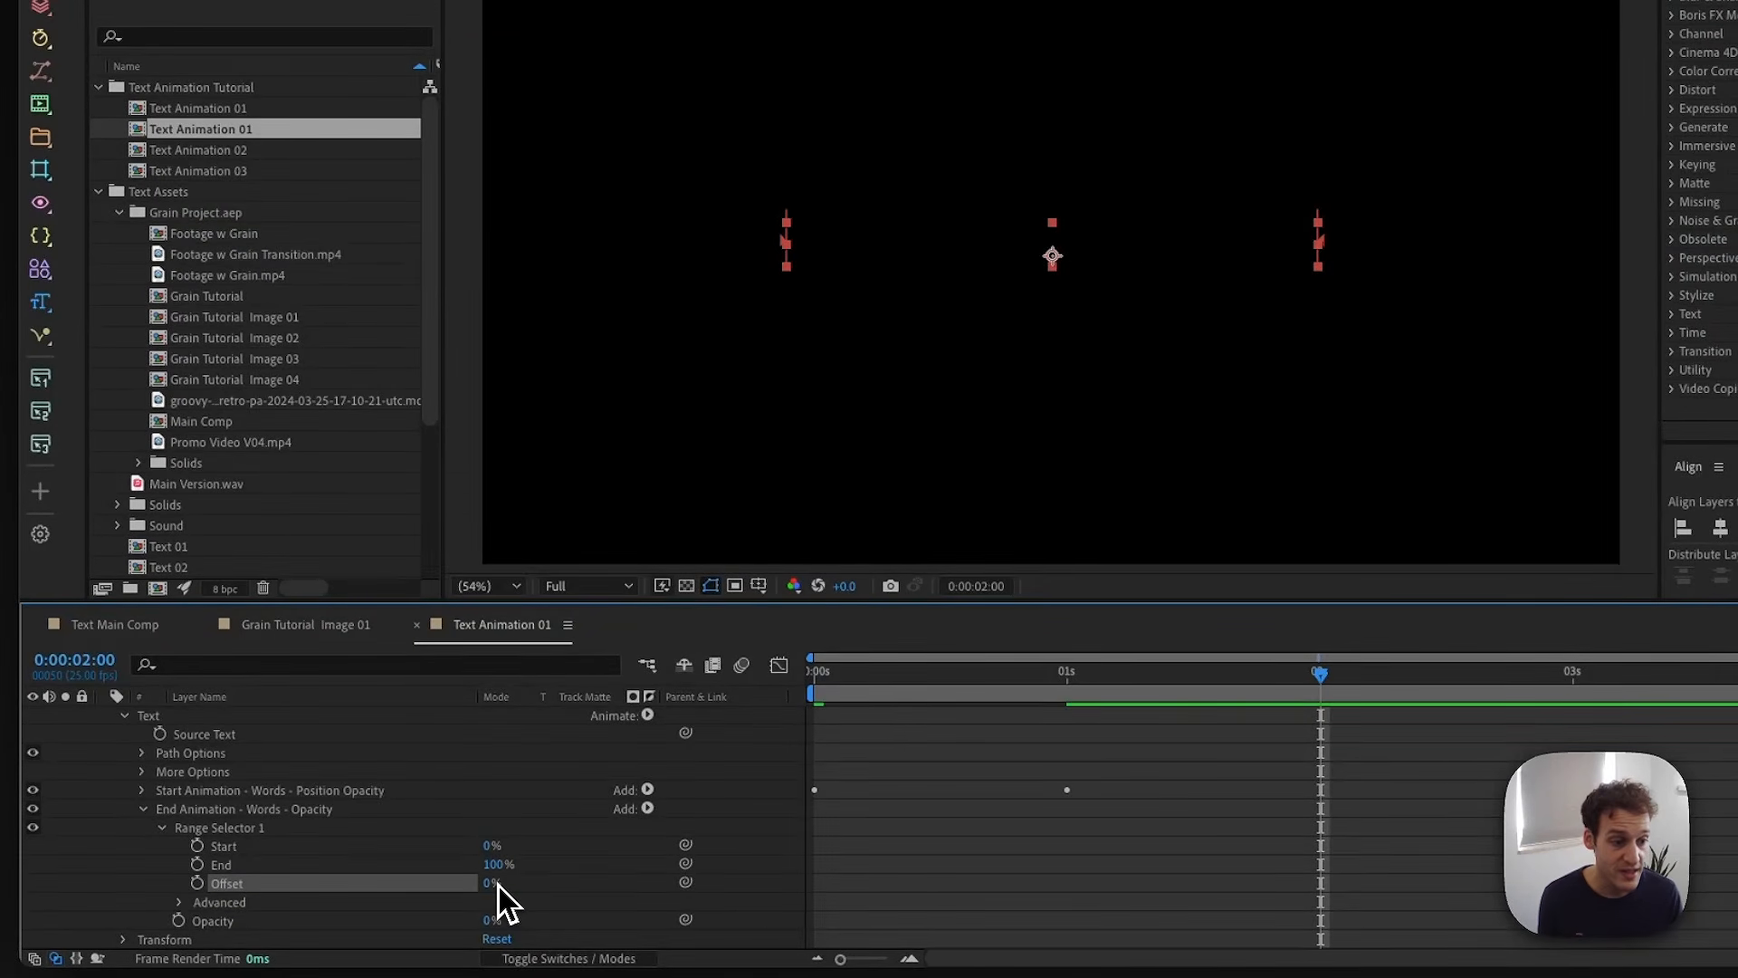
{"action": "left_click", "coordinate": [489, 847]}
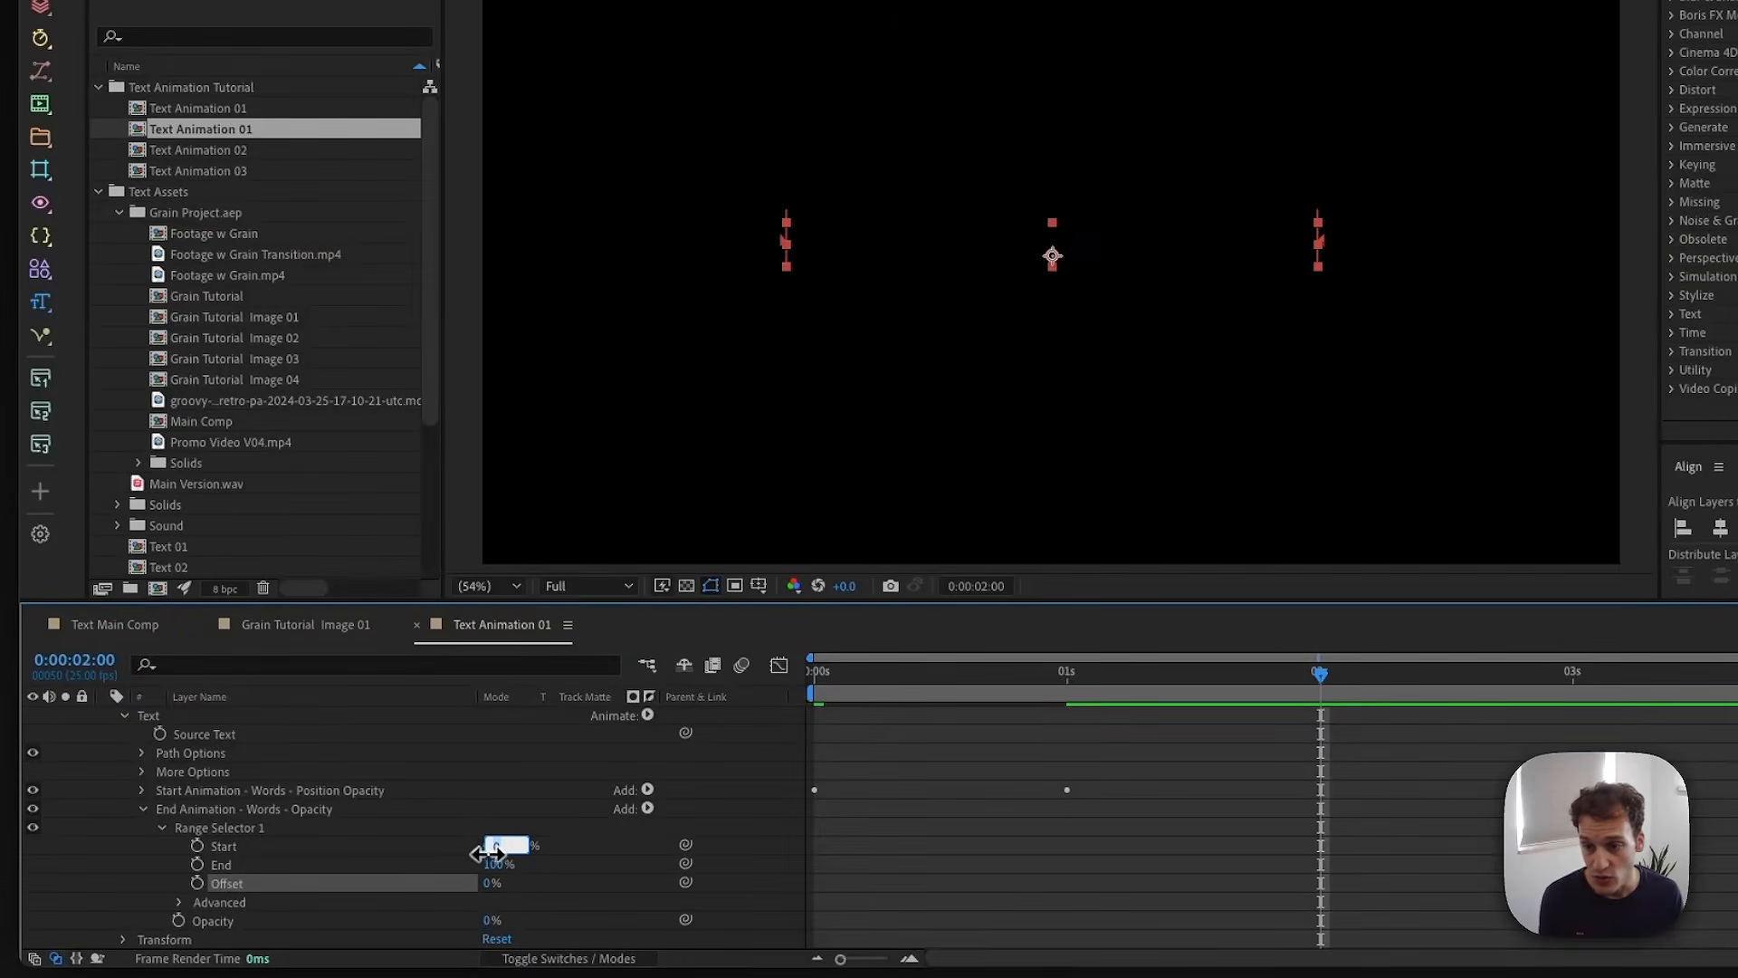
{"action": "type", "text": "100"}
{"action": "key", "text": "Return"}
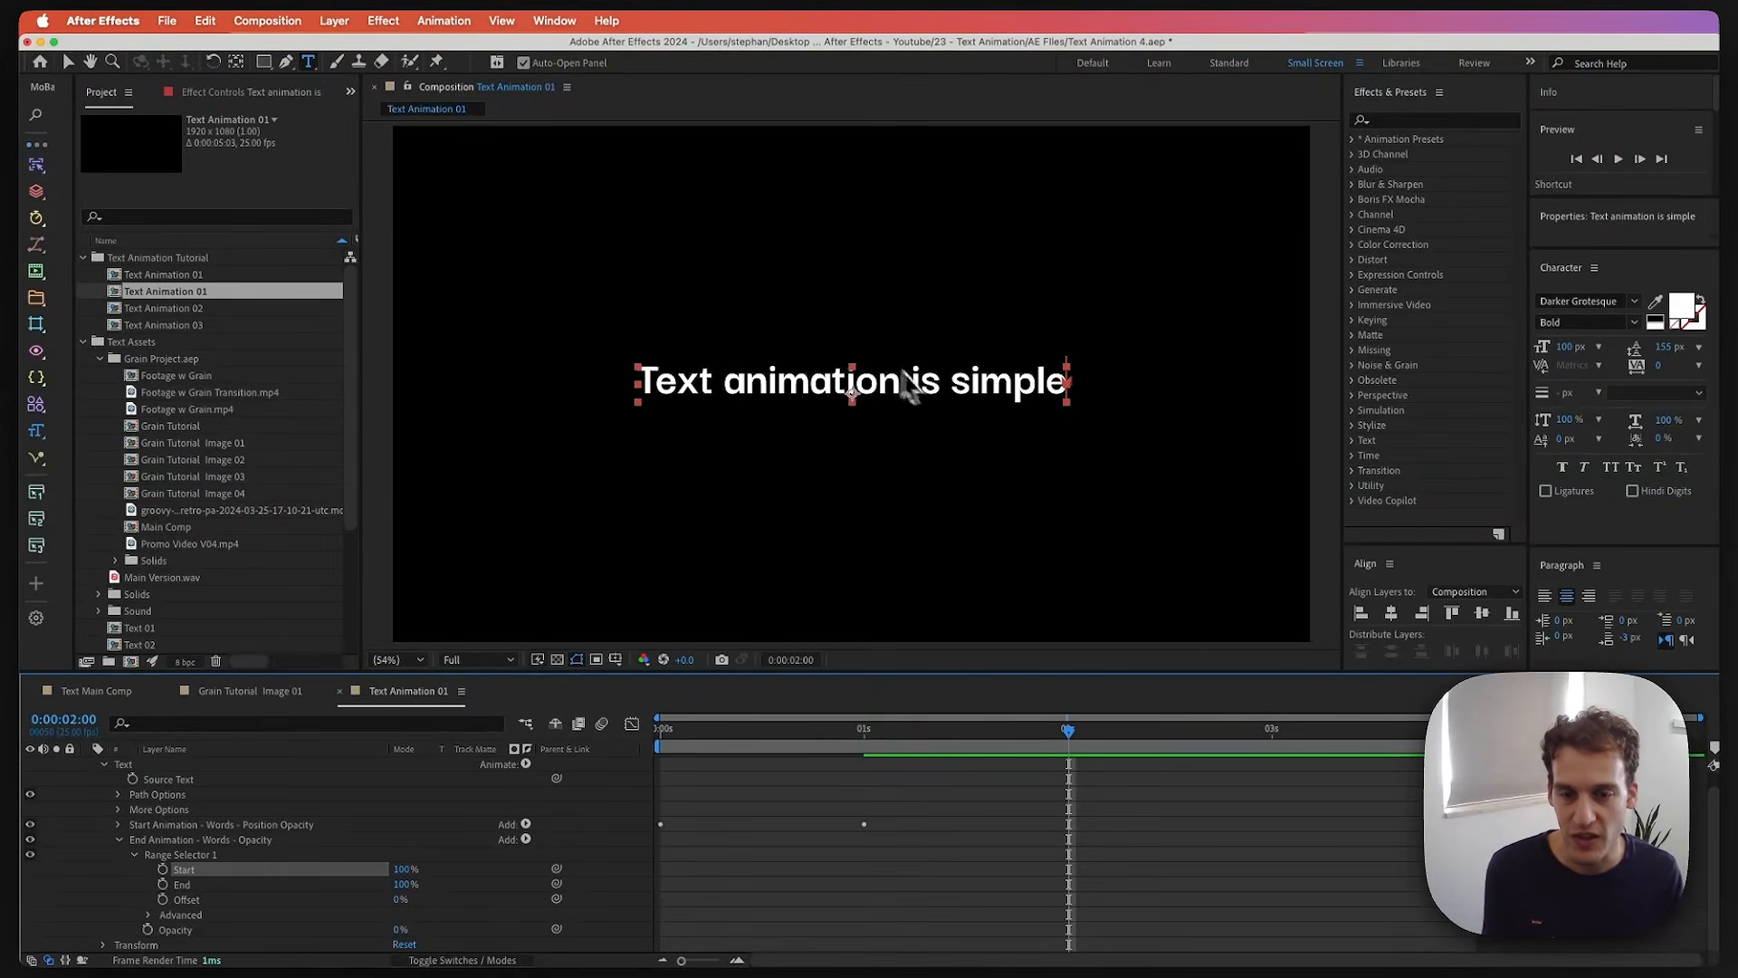
- Keyframe the end animator's range selector End from 100% at 2 seconds to 0% at 3 seconds, and preview the animation
{"action": "double_click", "coordinate": [1069, 754]}
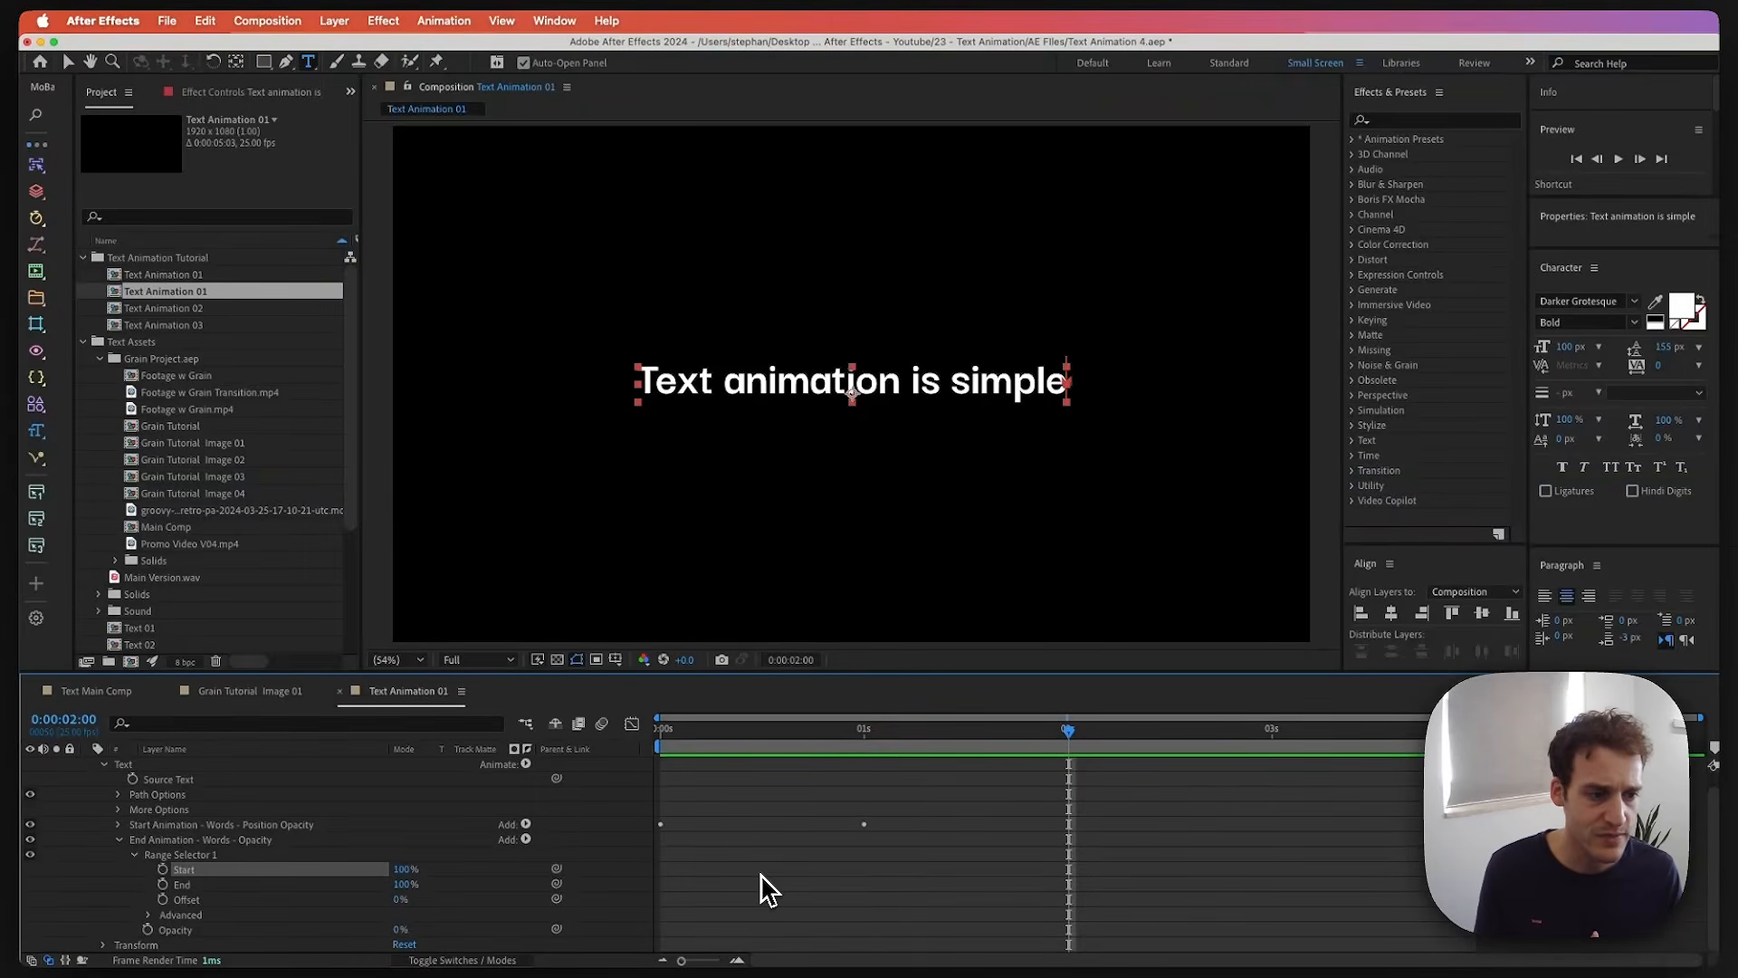
{"action": "left_click", "coordinate": [164, 884]}
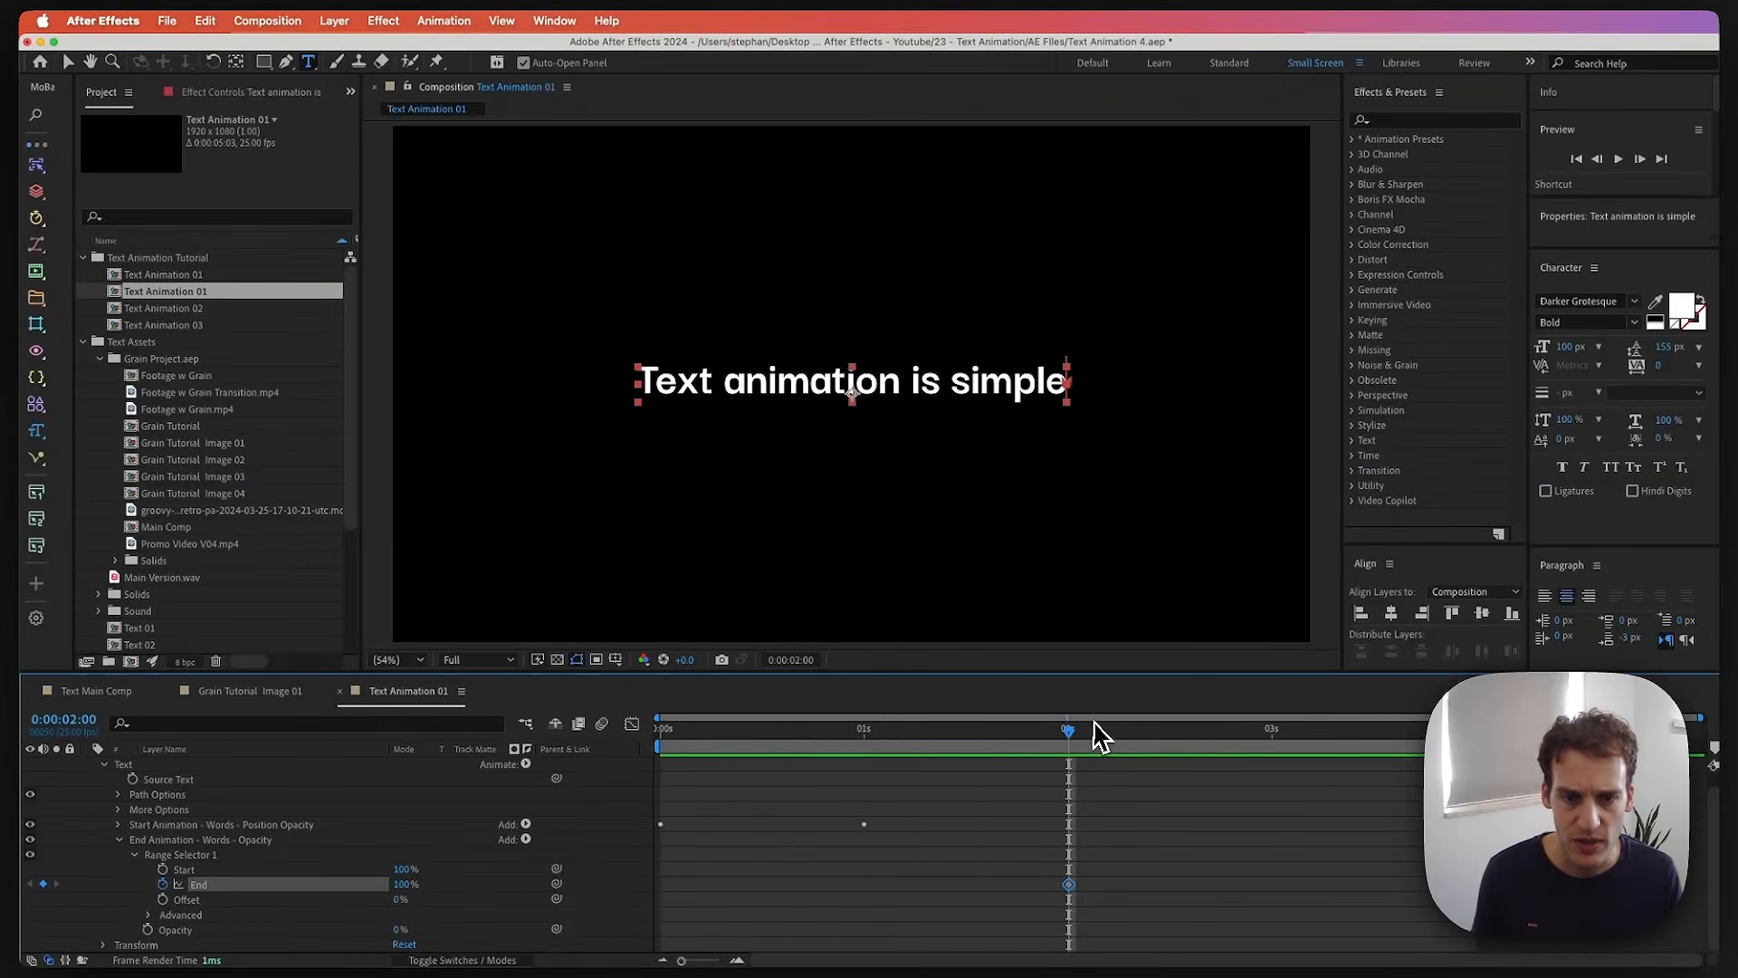
{"action": "left_click_drag", "start_coordinate": [1097, 738], "coordinate": [1273, 737]}
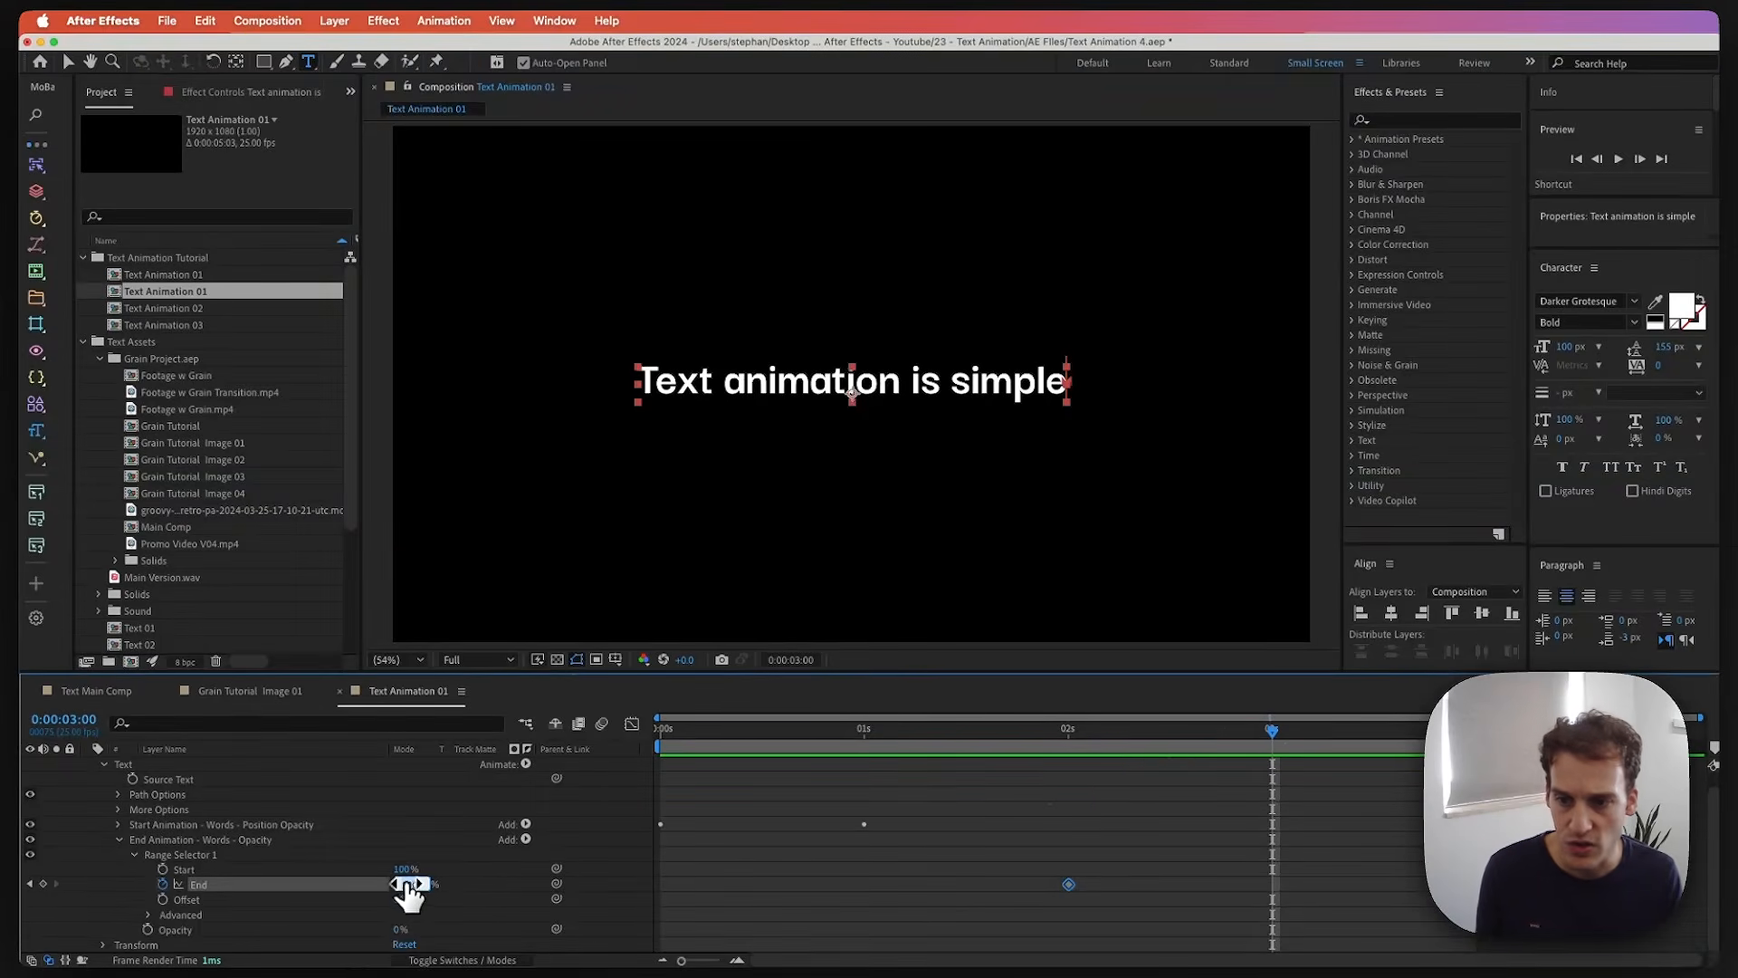
{"action": "left_click_drag", "start_coordinate": [405, 891], "coordinate": [371, 891]}
{"action": "key", "text": "space"}
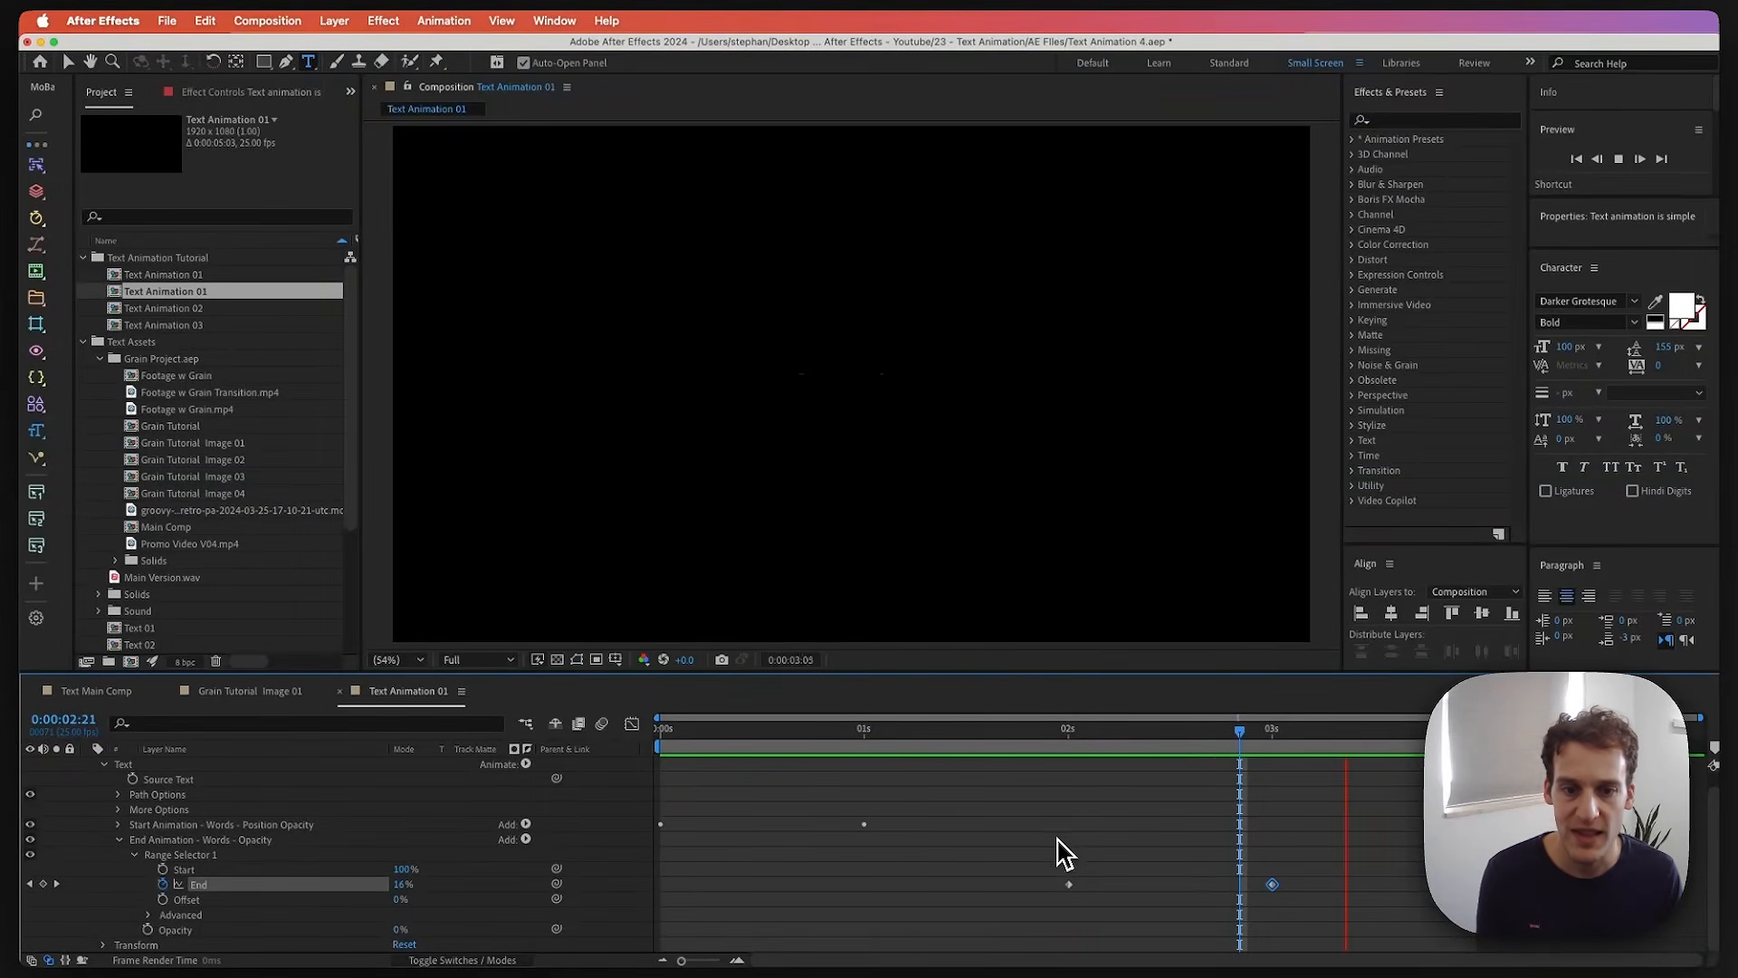
- Apply Easy Ease to both End keyframes and preview the text disappearing
{"action": "left_click_drag", "start_coordinate": [1054, 856], "coordinate": [1233, 909]}
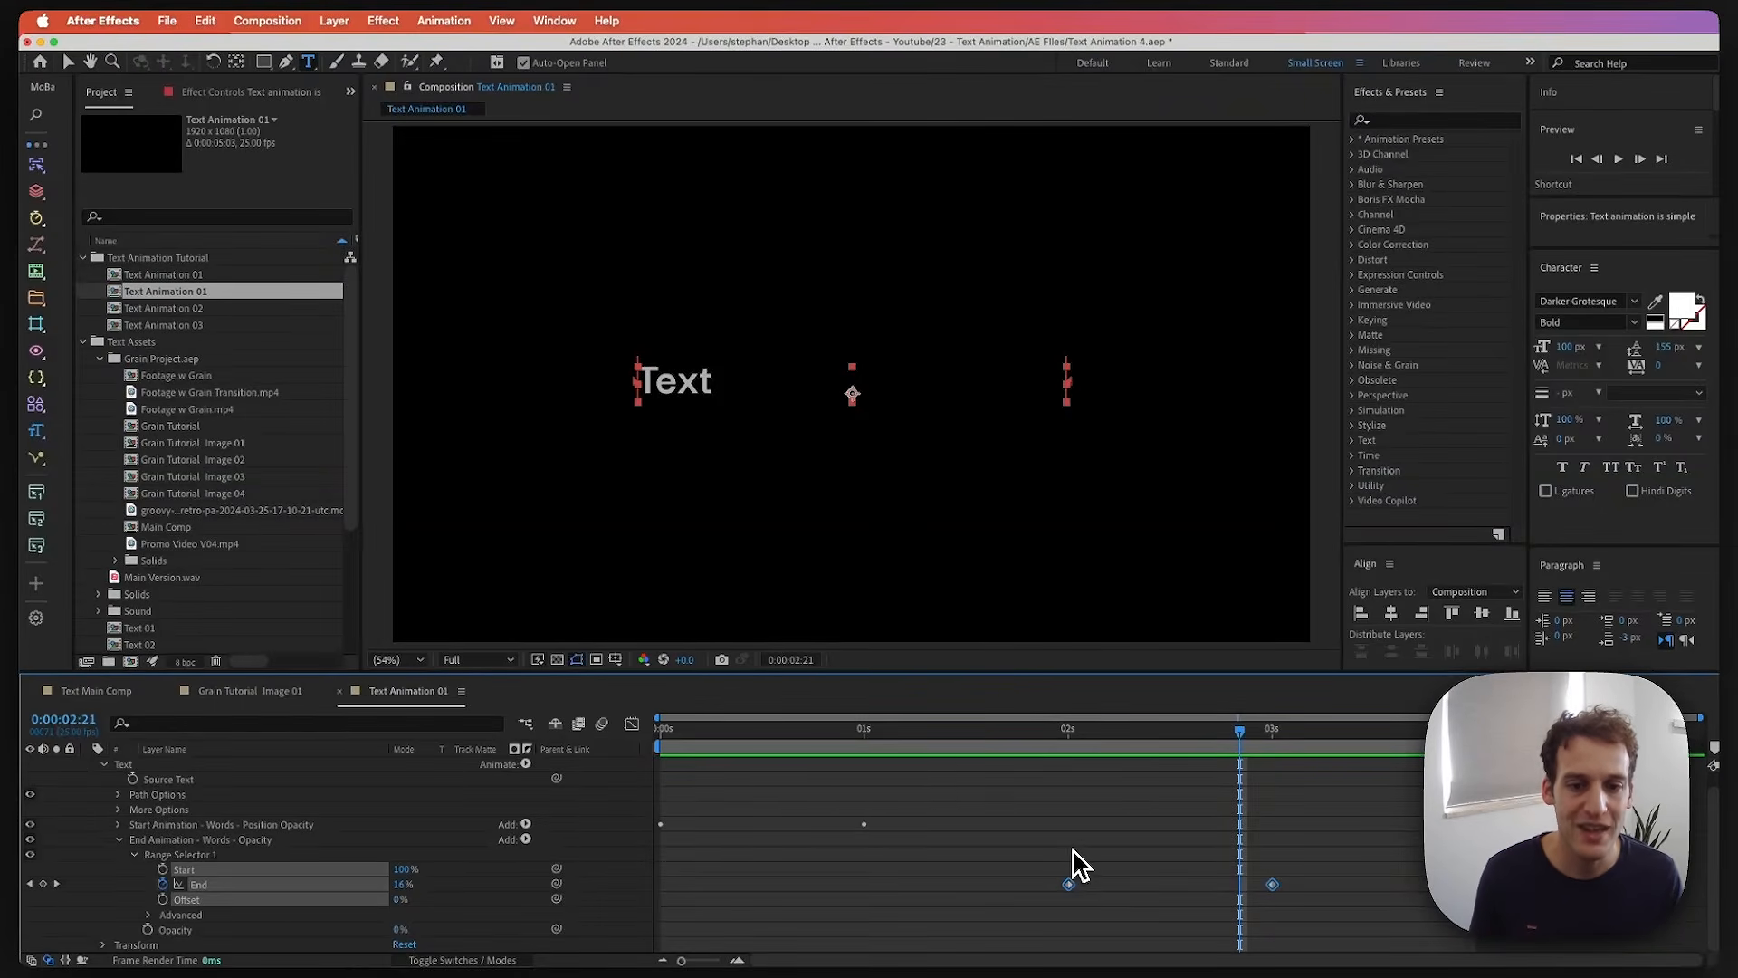
{"action": "key", "text": "F9"}
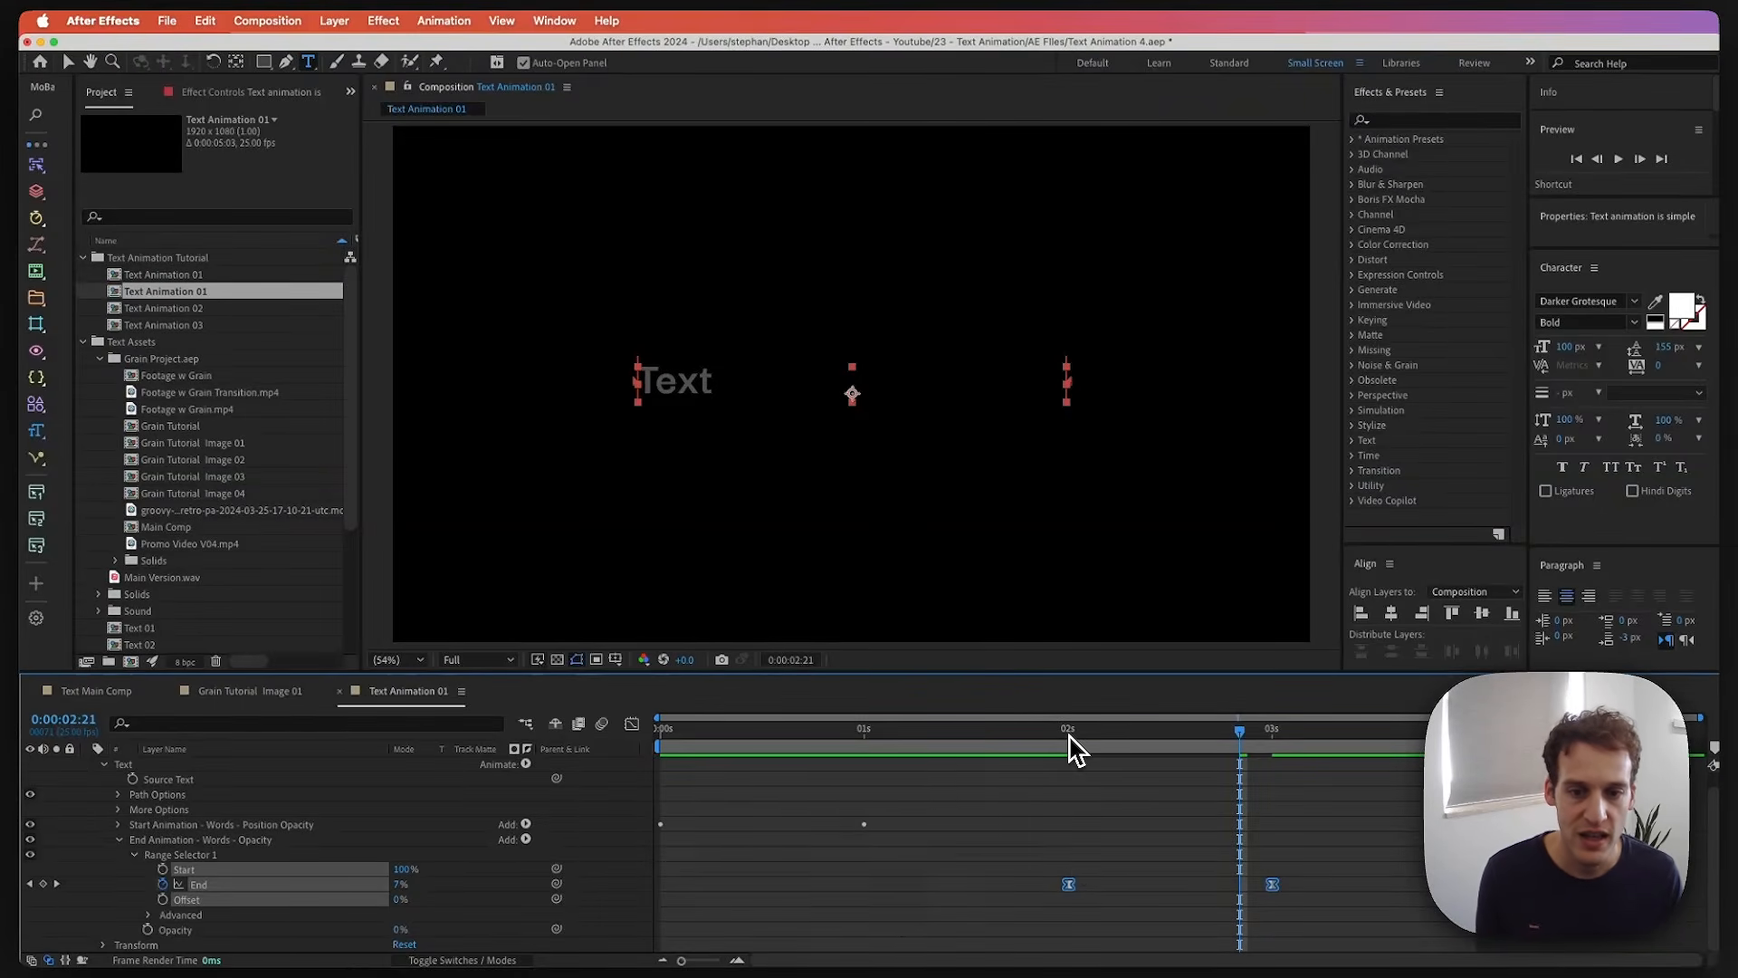
{"action": "key", "text": "space"}
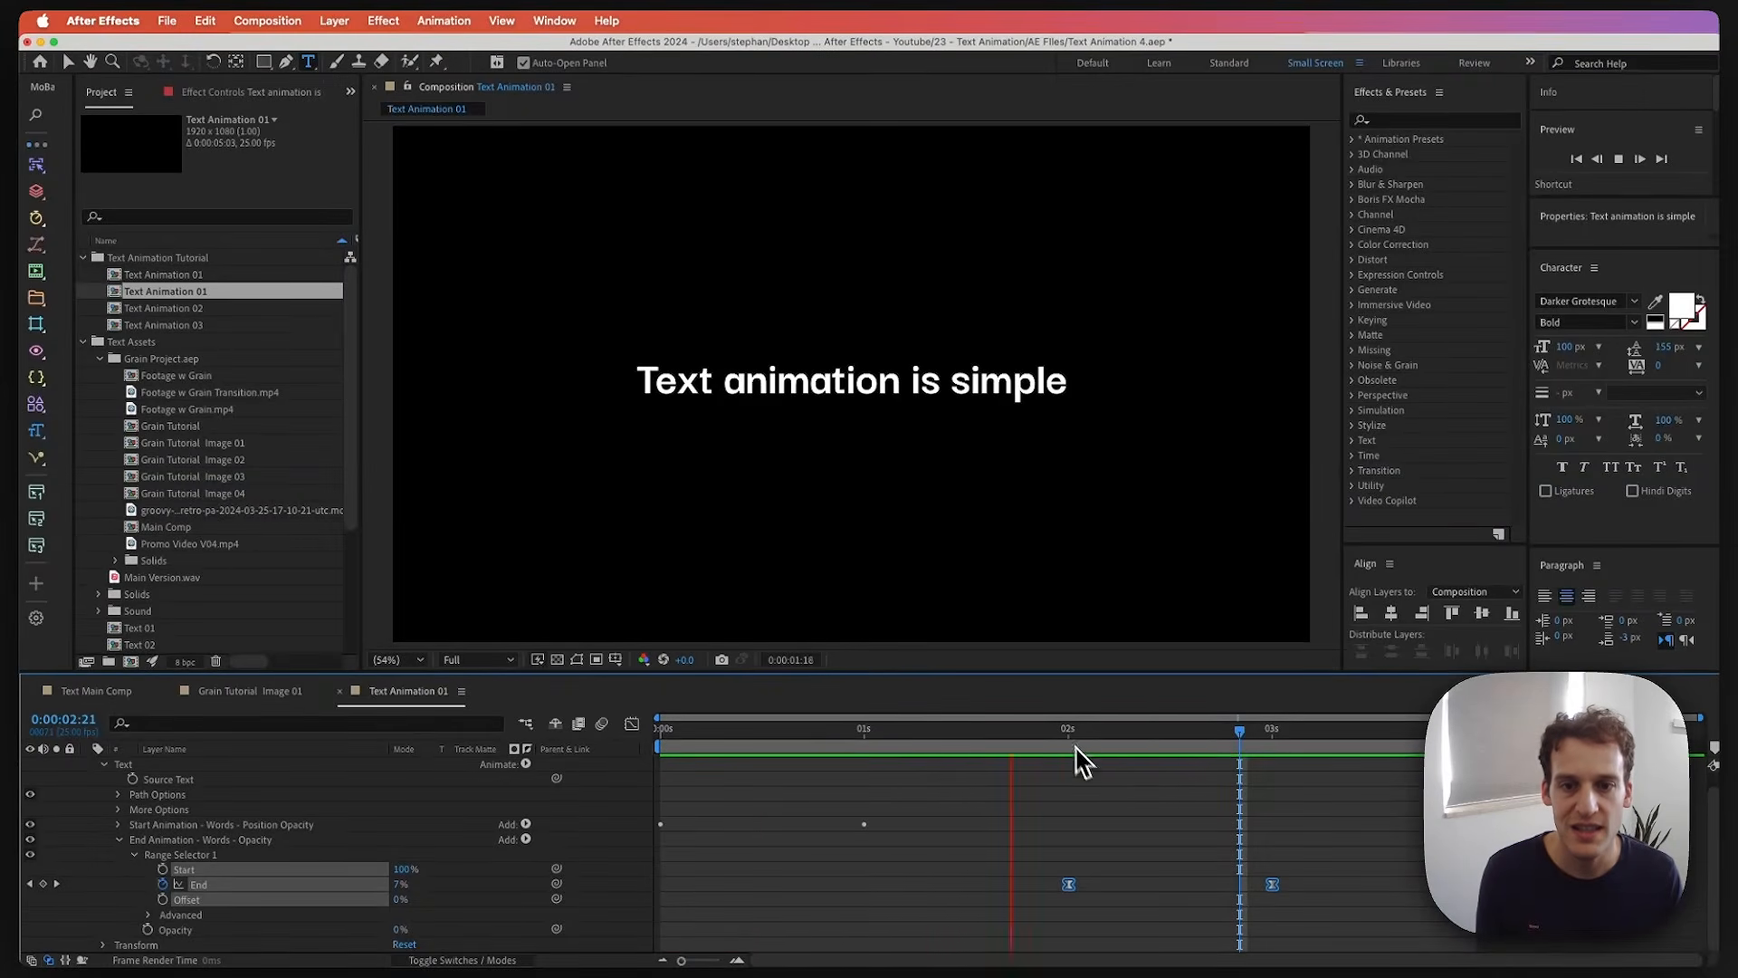
{"action": "key", "text": "space"}
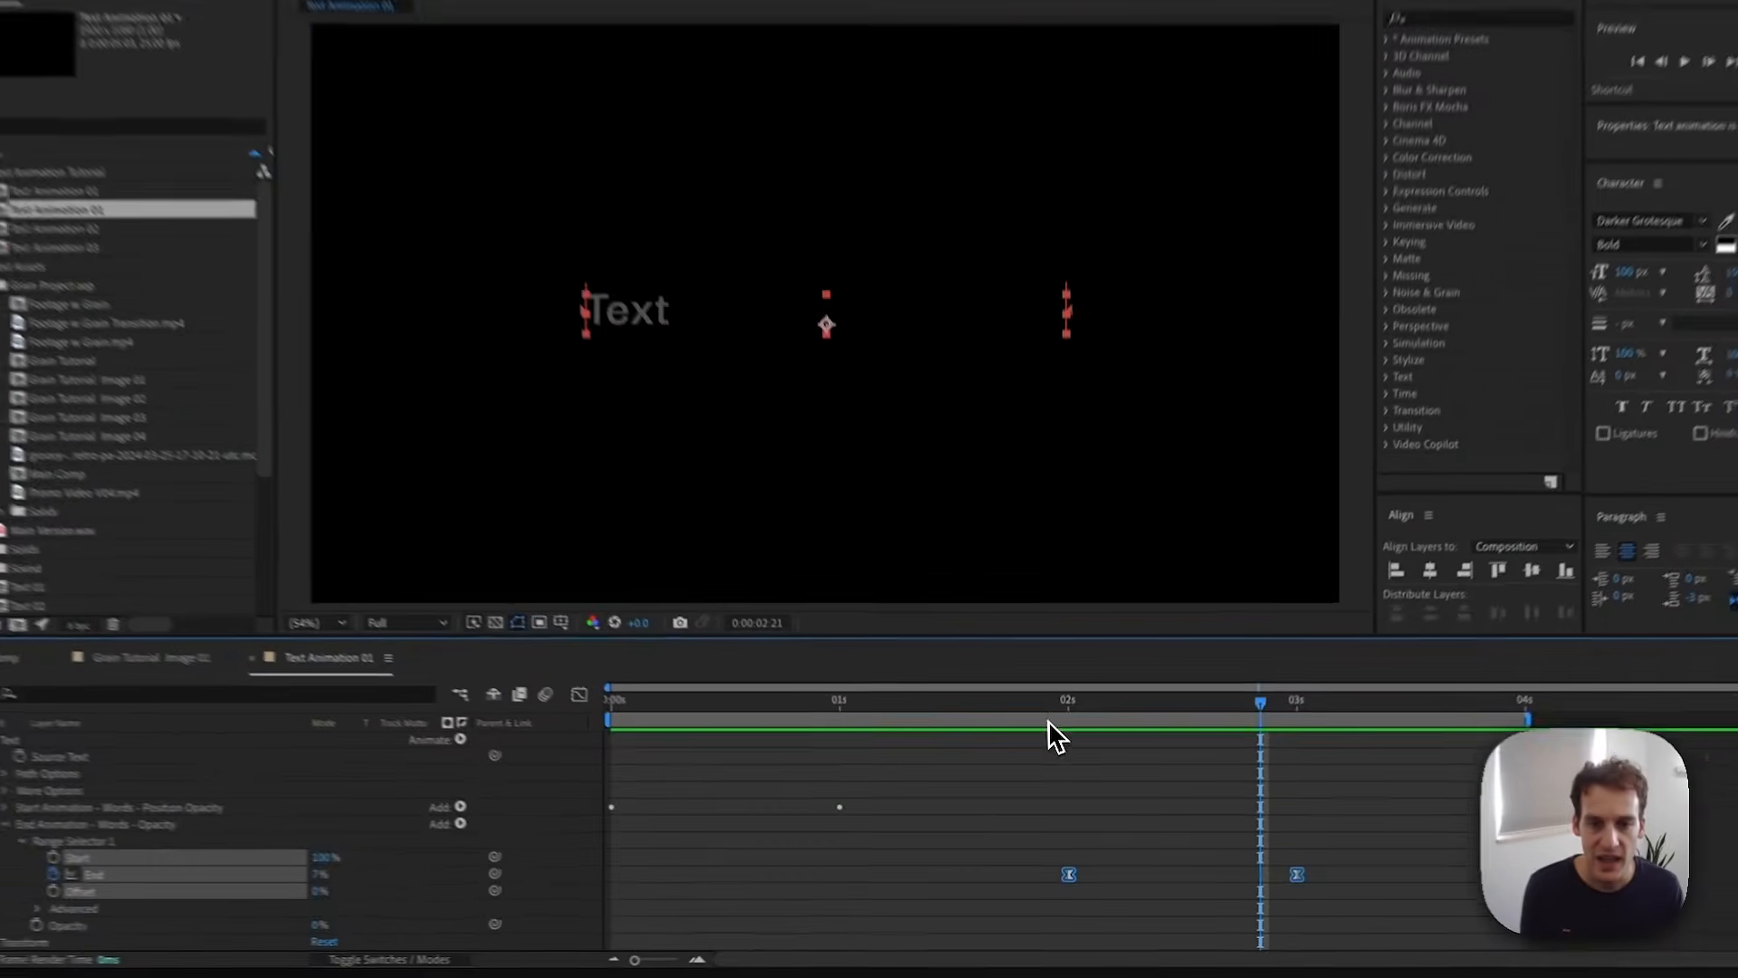
- Steepen the End keyframes' speed curve in the Graph Editor by lengthening their influence handles, and preview the whole animation
{"action": "left_click_drag", "start_coordinate": [1075, 729], "coordinate": [1189, 748]}
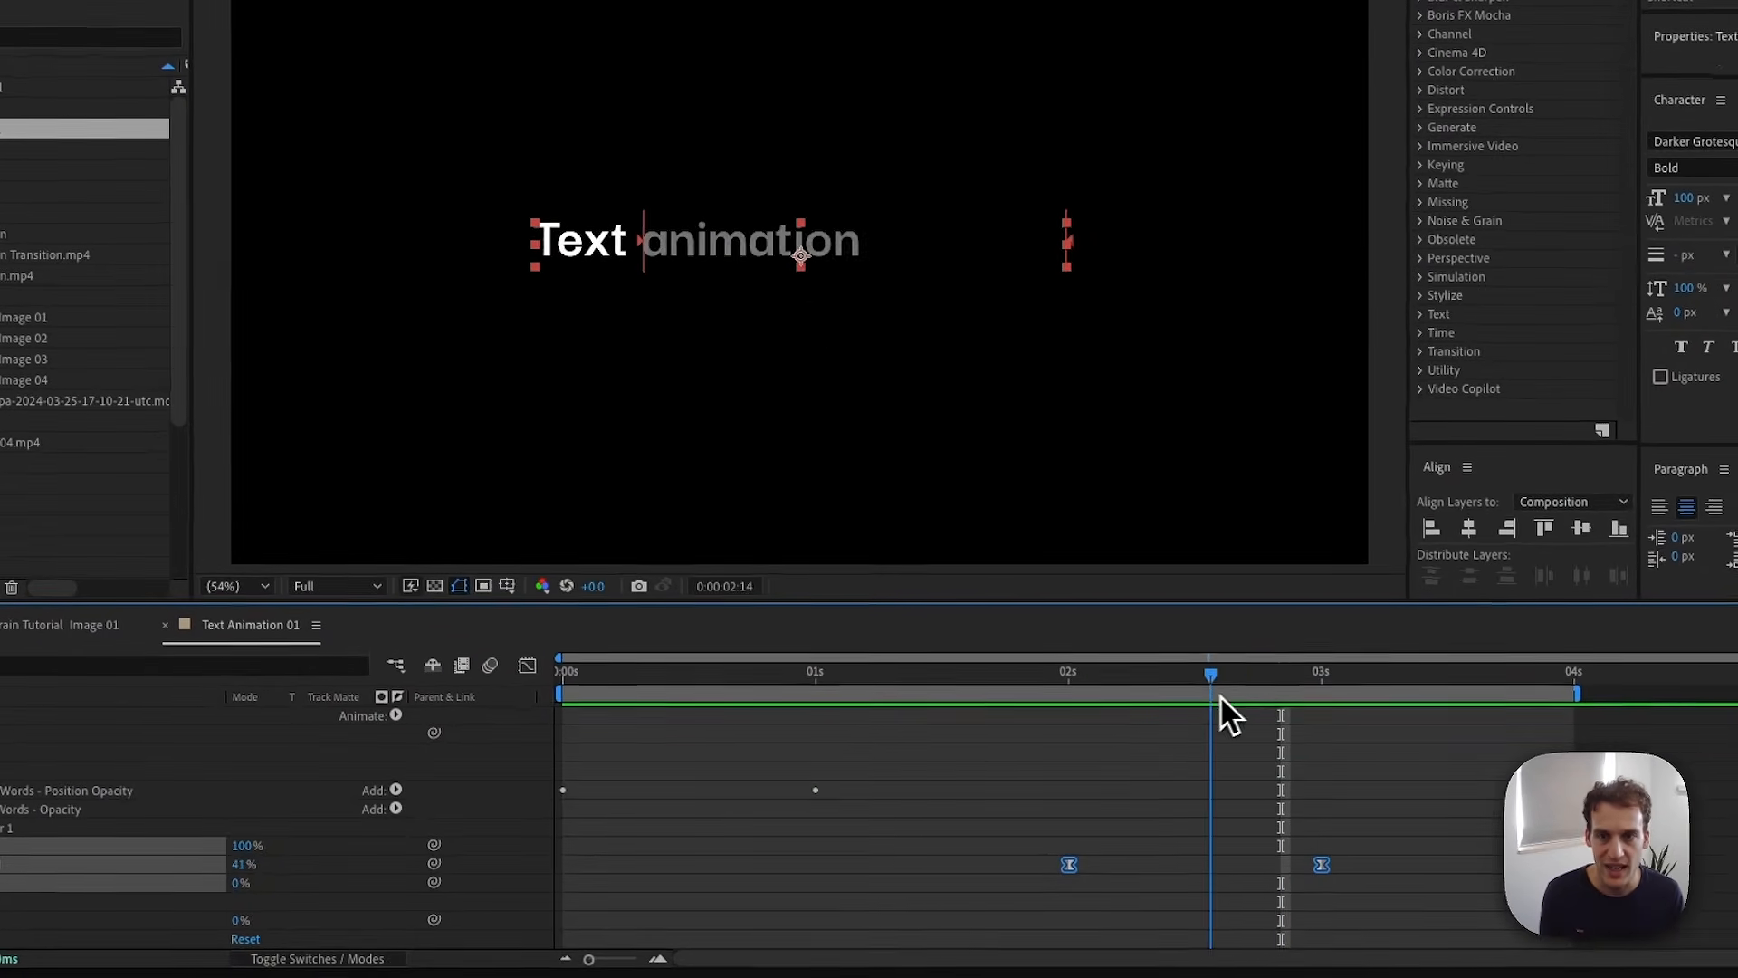
{"action": "key", "text": "alt+]"}
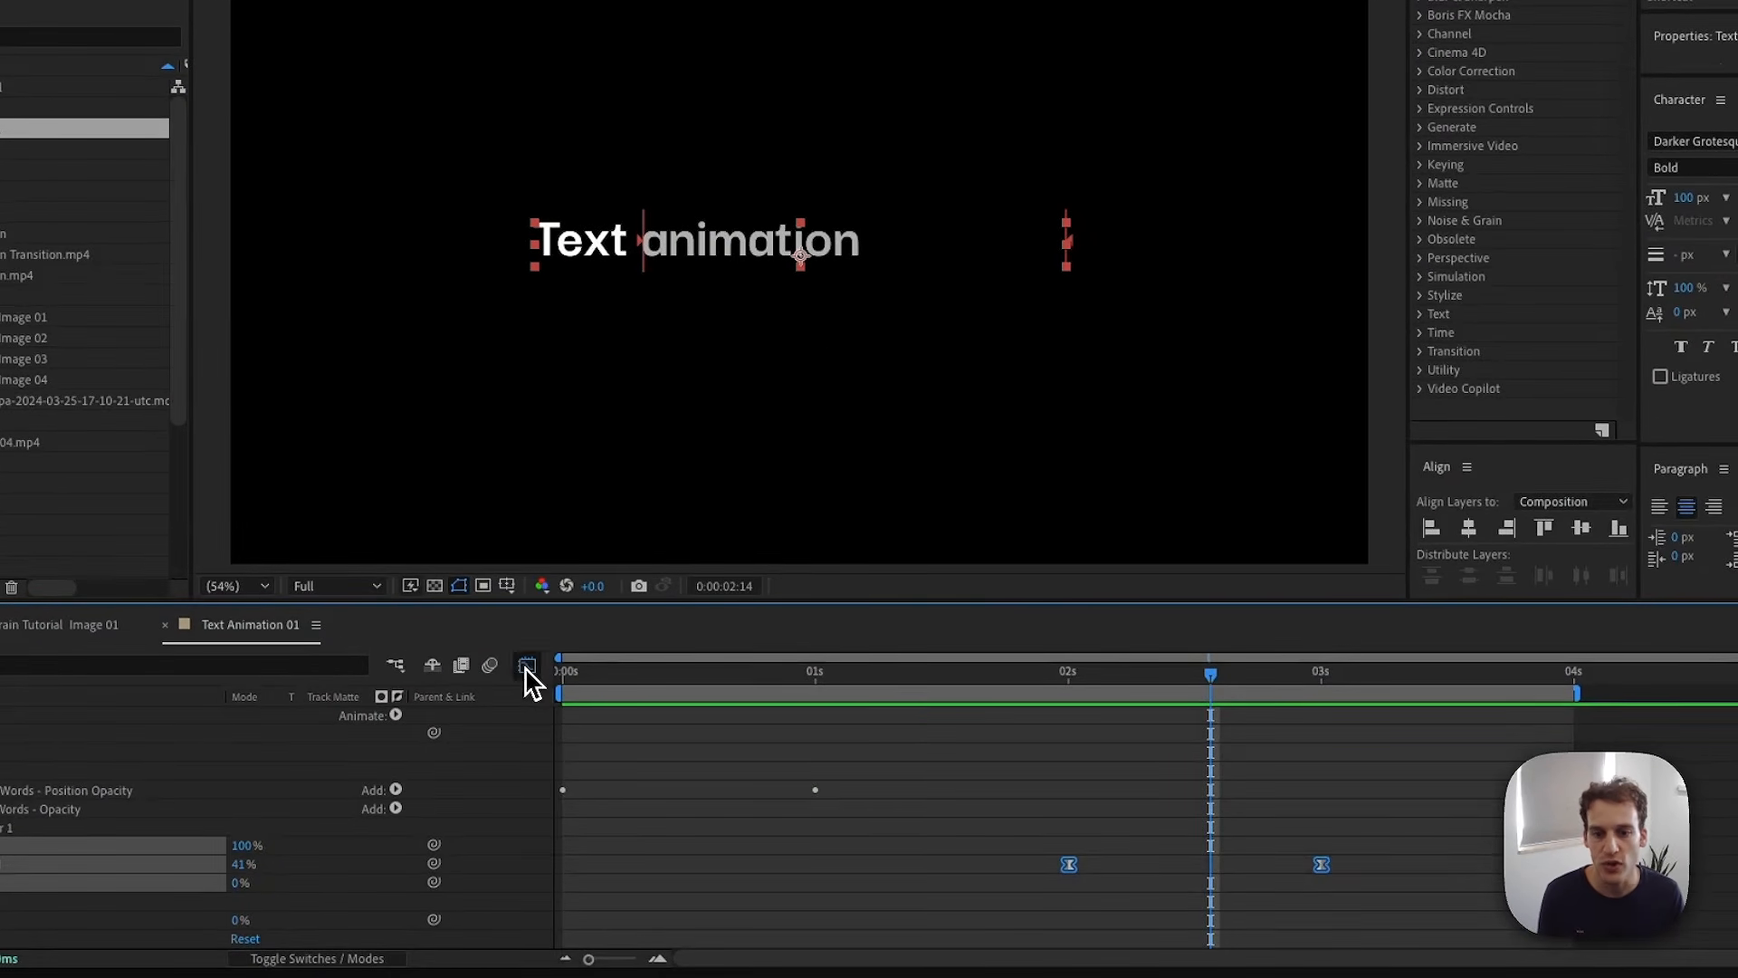
{"action": "left_click", "coordinate": [525, 668]}
{"action": "left_click_drag", "start_coordinate": [1101, 763], "coordinate": [993, 719]}
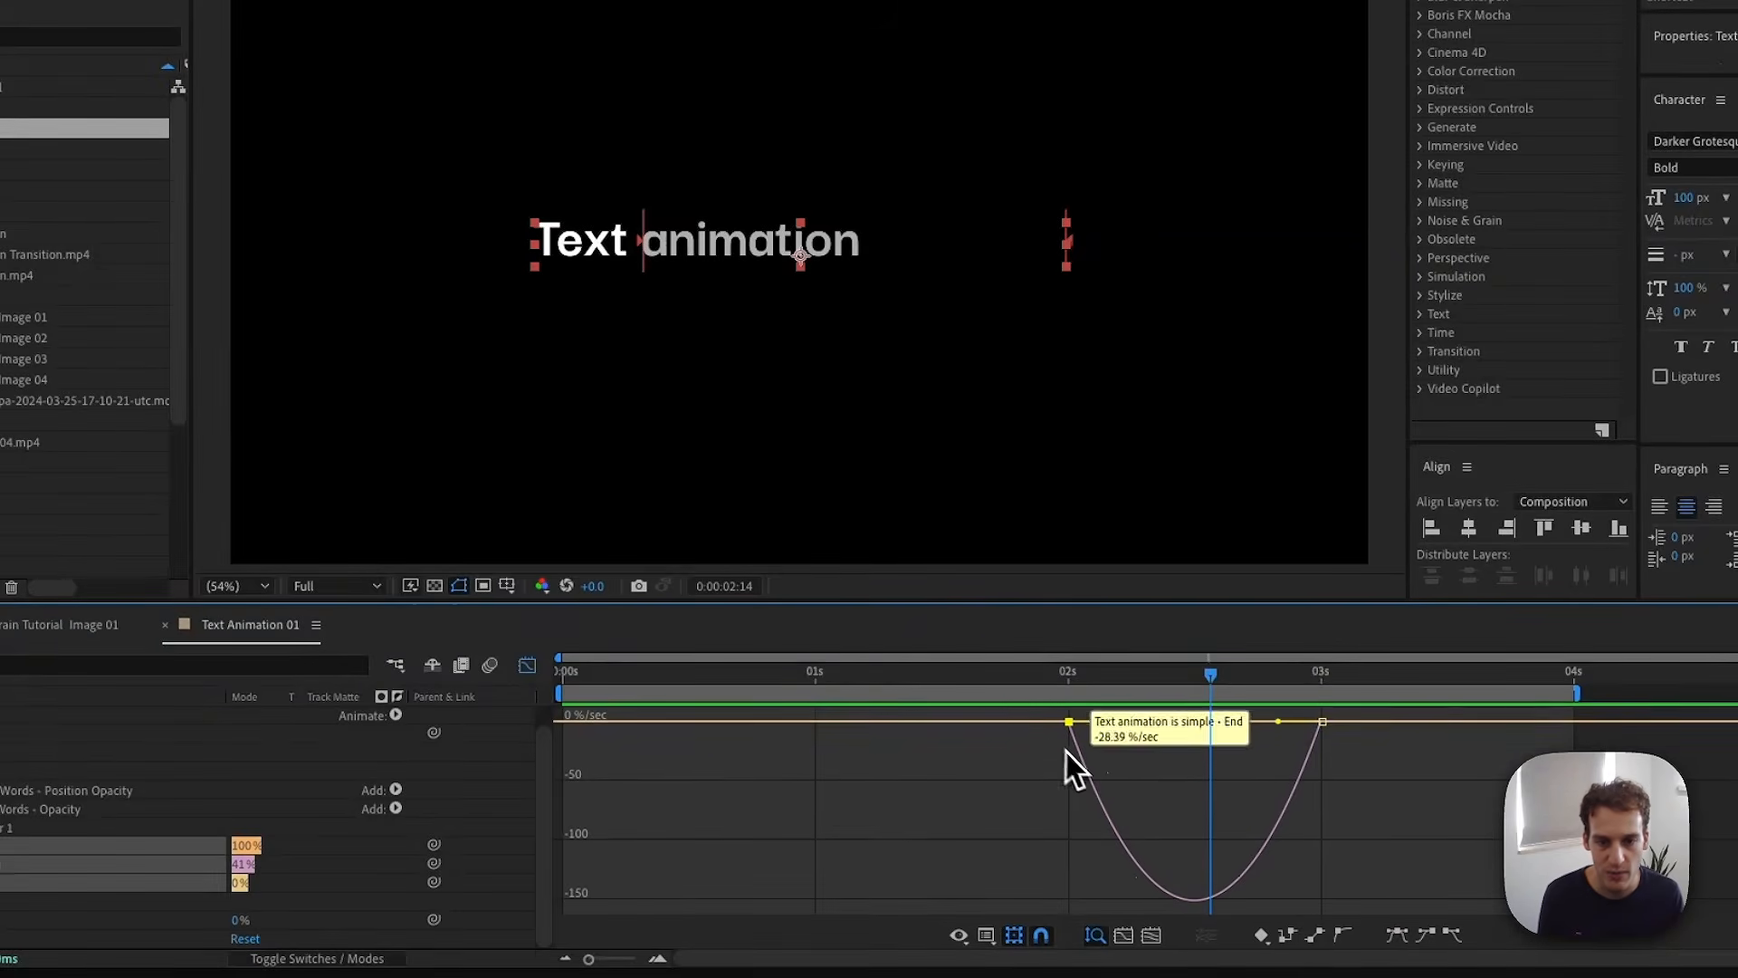
{"action": "mouse_move", "coordinate": [1110, 721]}
{"action": "left_mouse_down"}
{"action": "mouse_move", "coordinate": [1158, 722]}
{"action": "mouse_move", "coordinate": [1139, 721]}
{"action": "left_mouse_up"}
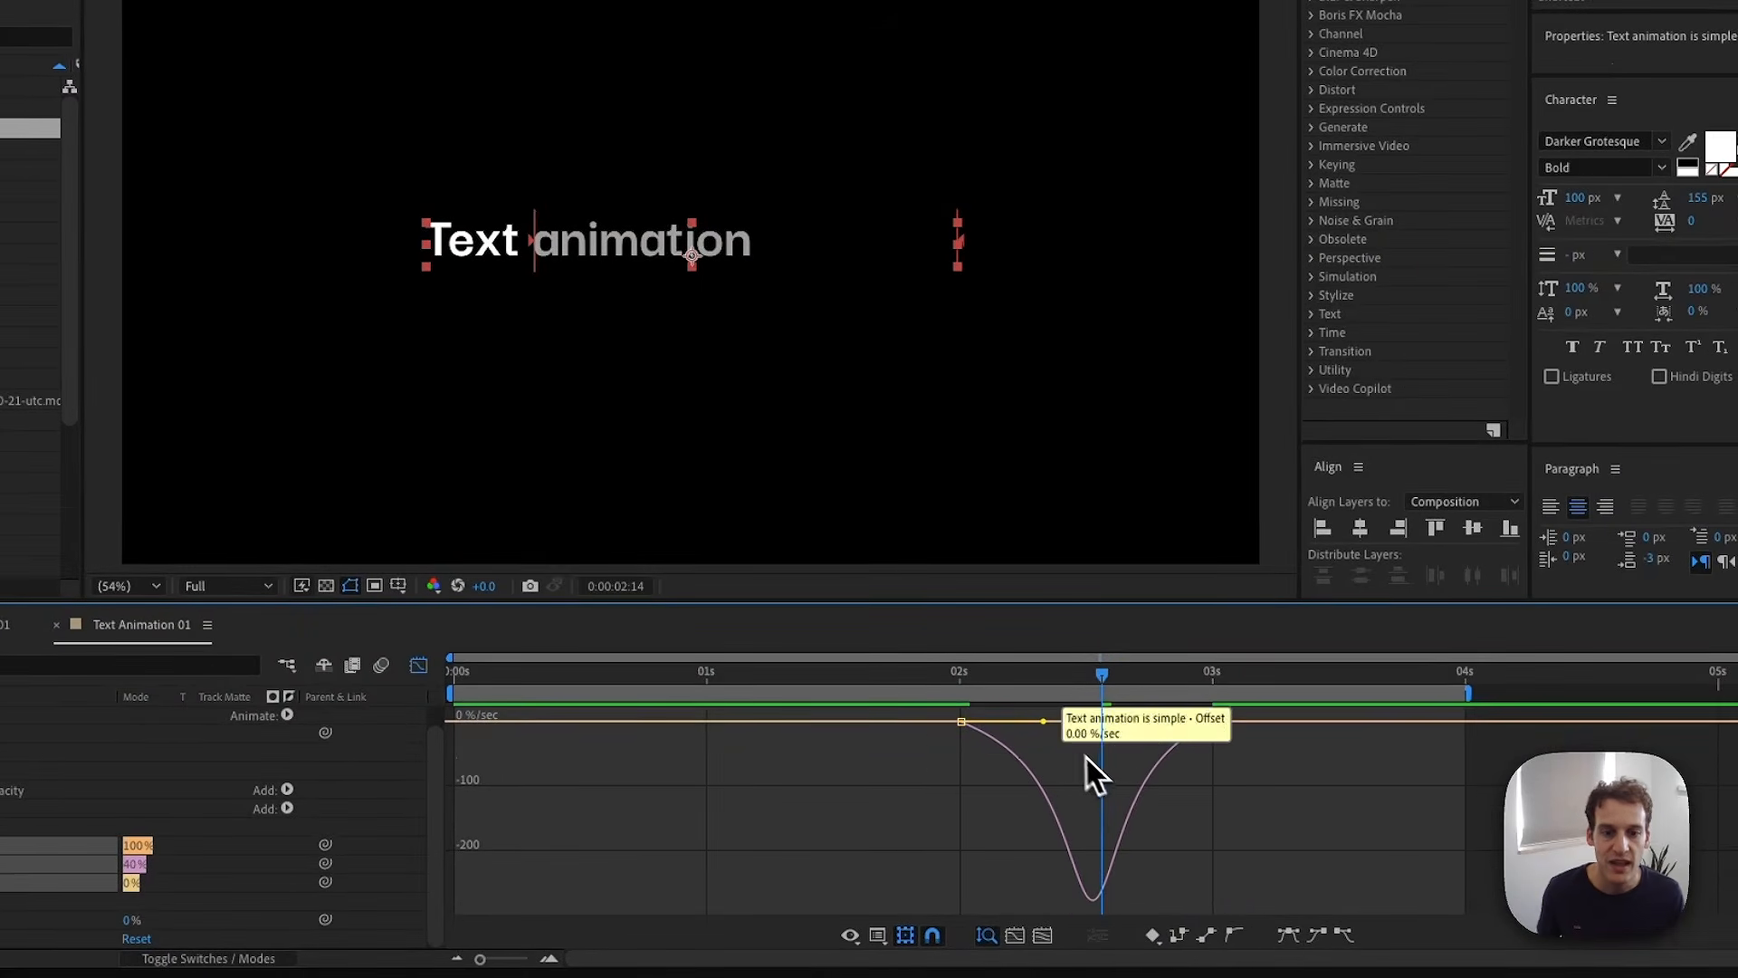
{"action": "key", "text": "space"}
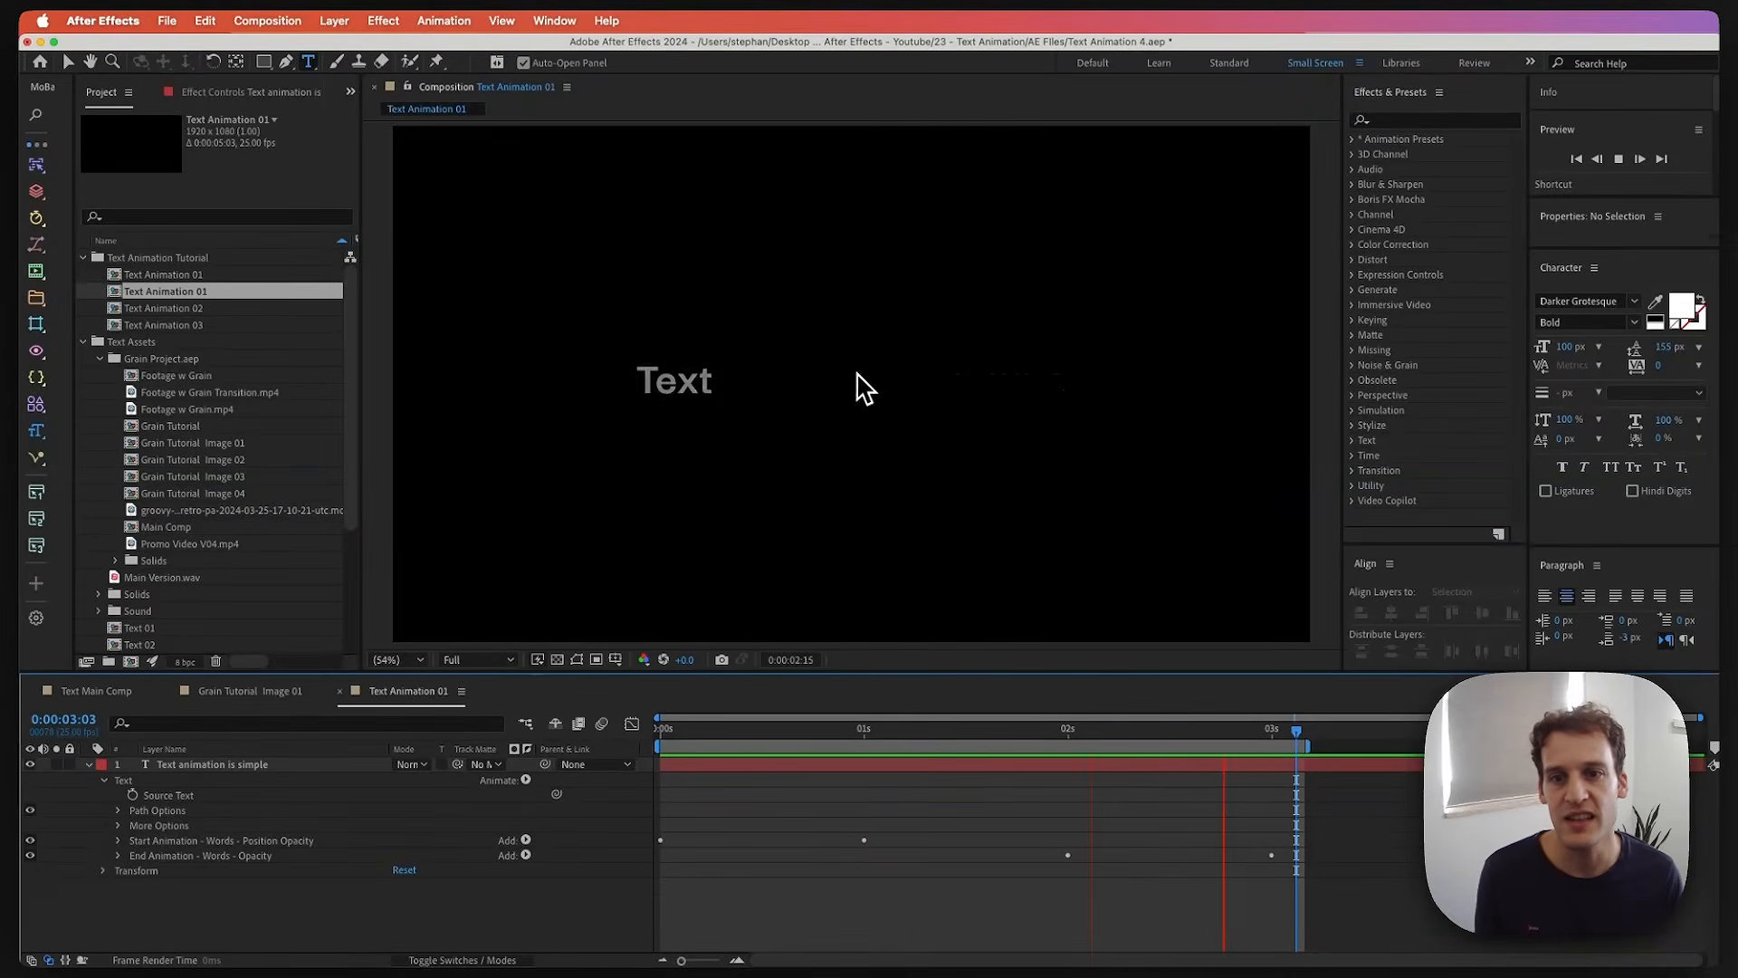
{"action": "key", "text": "space"}
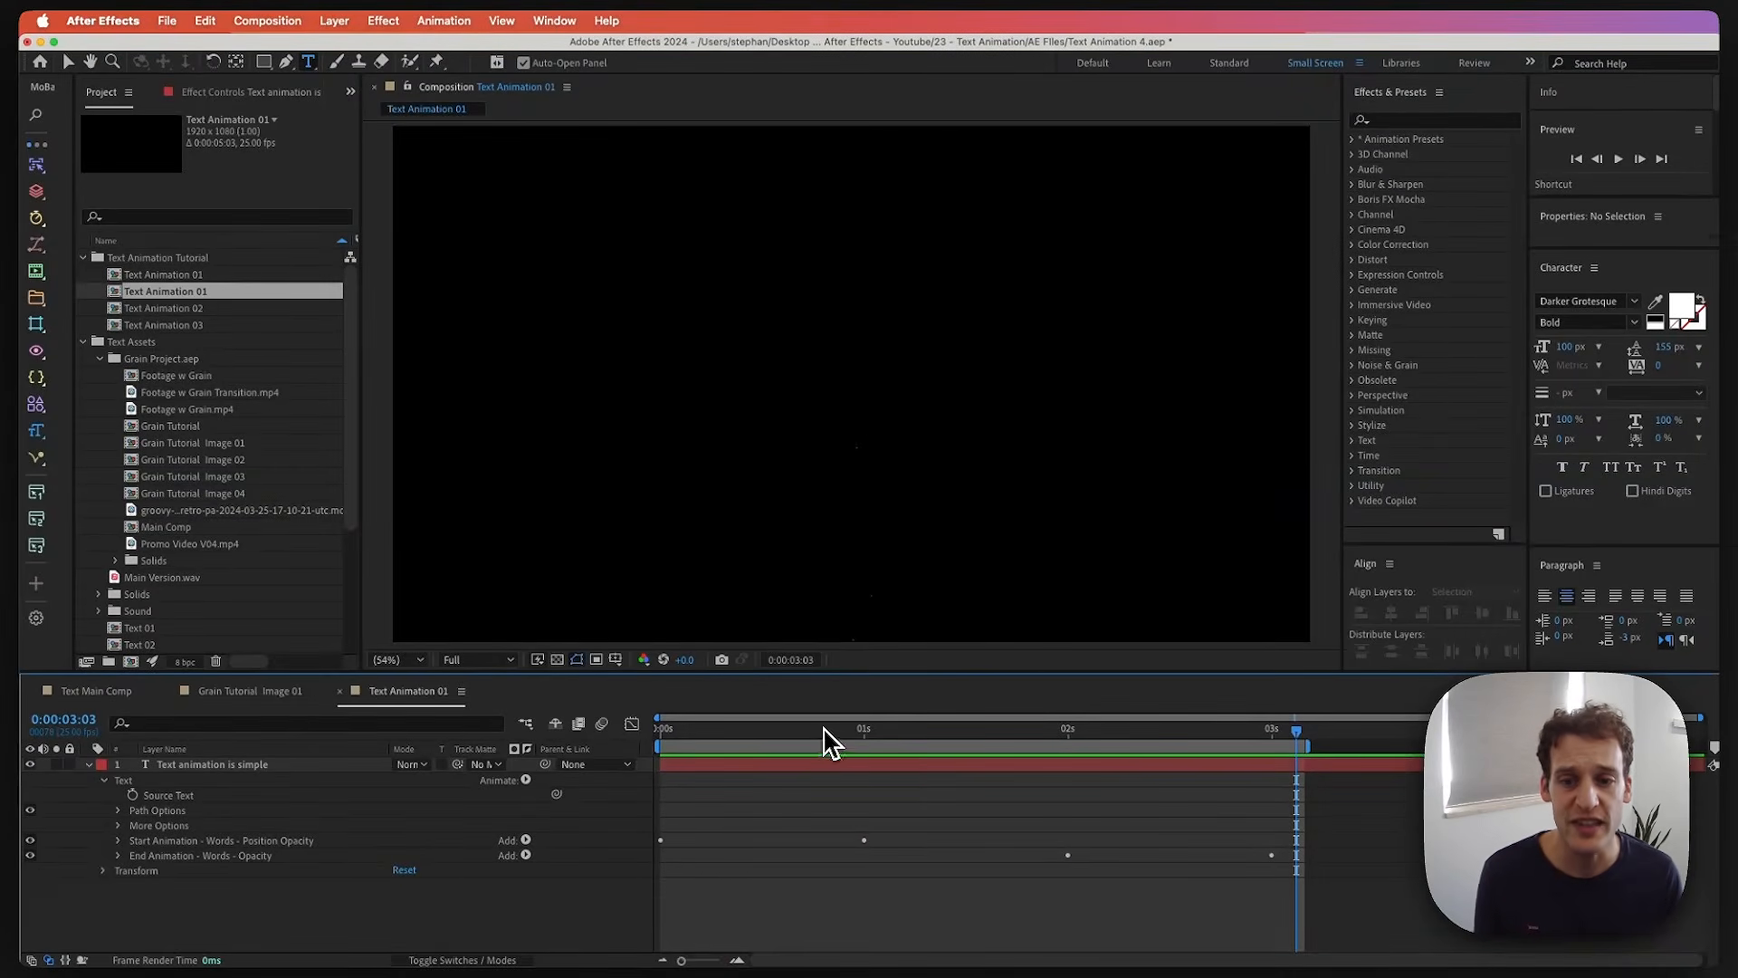
{"action": "left_click_drag", "start_coordinate": [825, 730], "coordinate": [939, 730]}
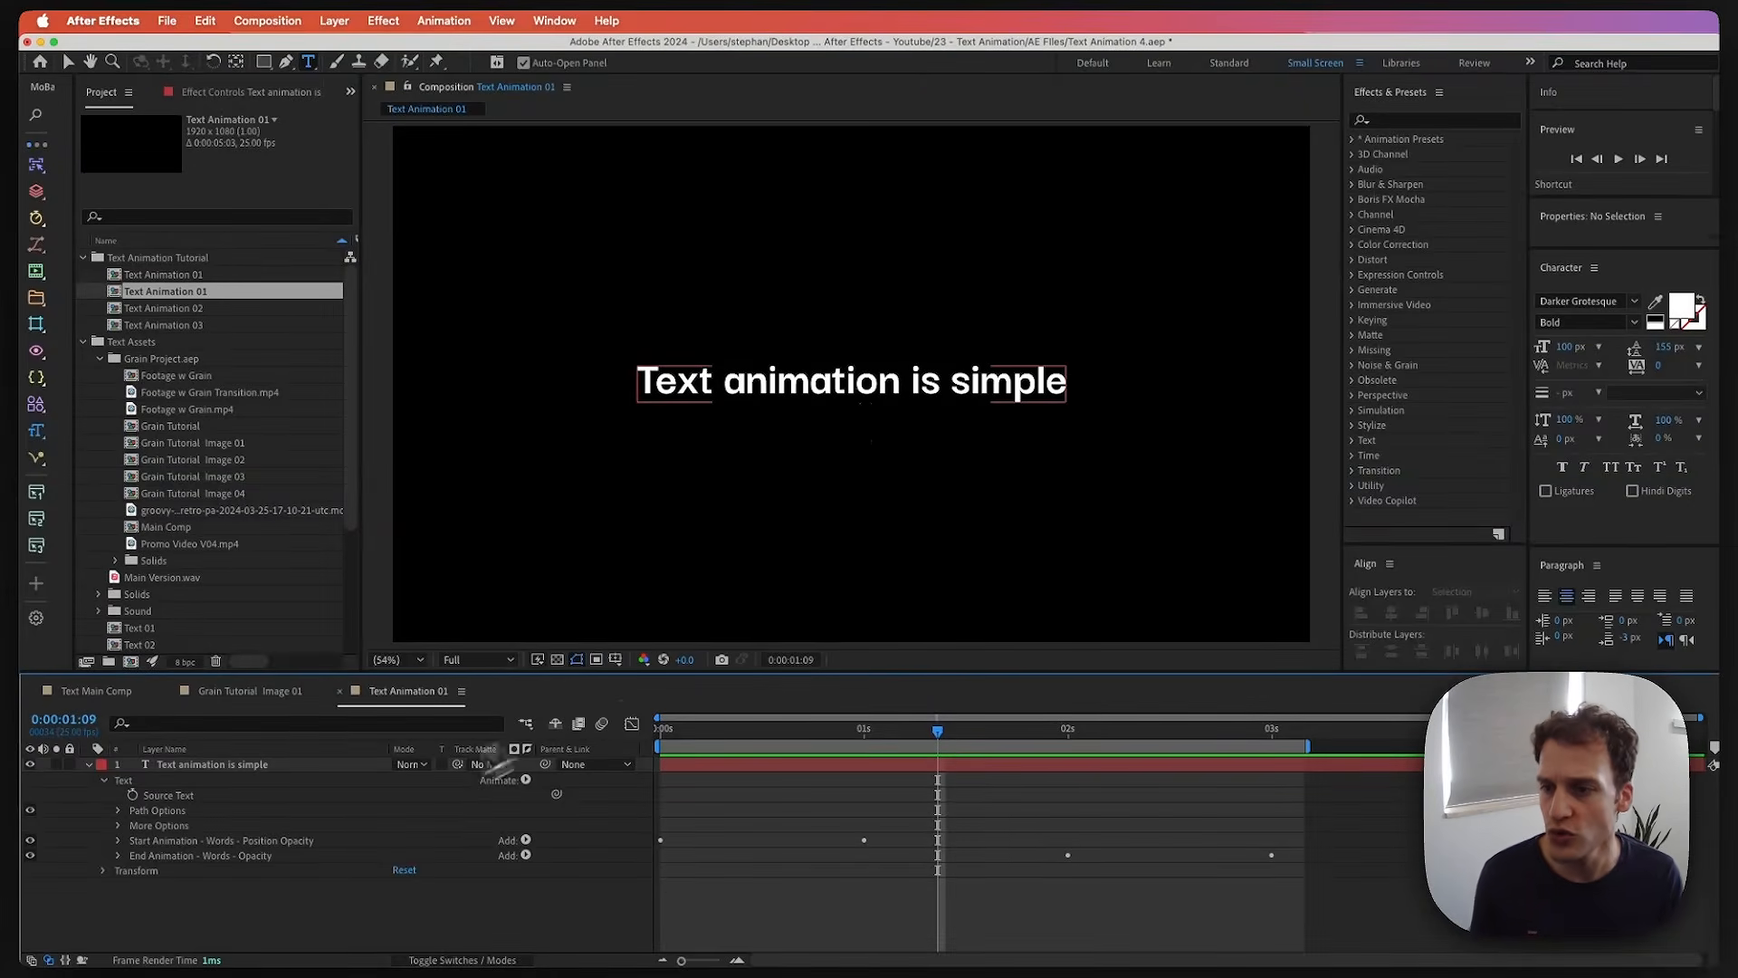
- Add a Position animator to the text layer and name it "Start End Animation - Line - Position"
{"action": "left_click", "coordinate": [171, 767]}
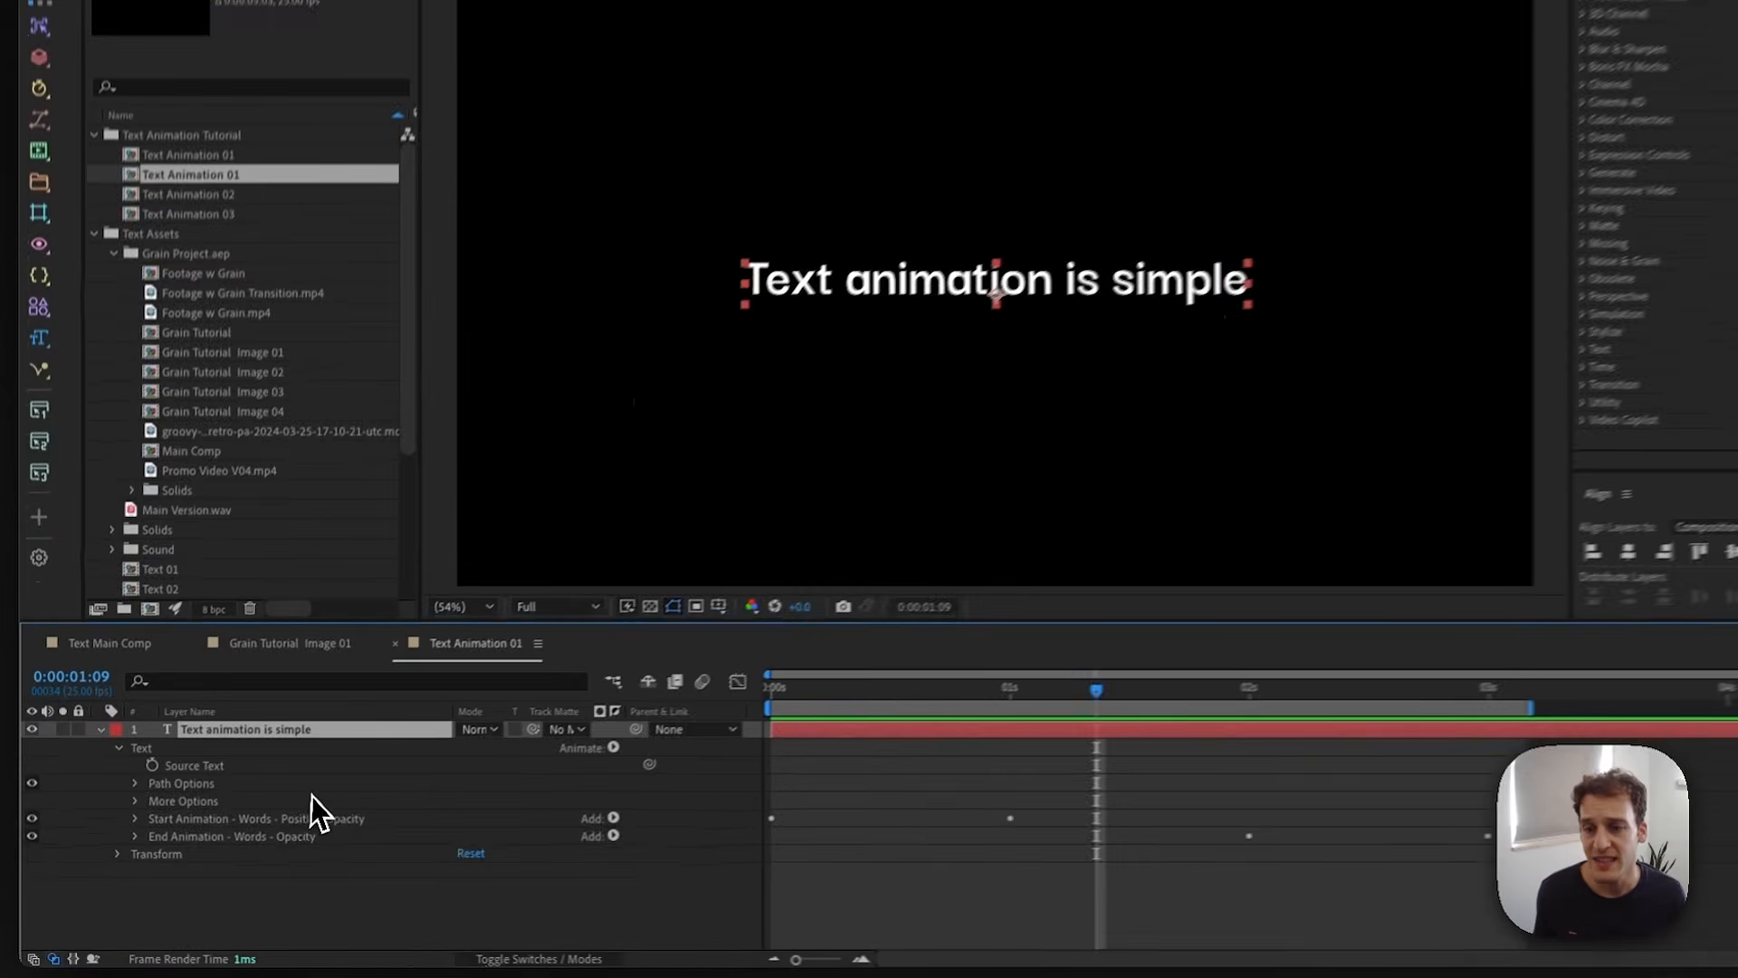
{"action": "left_click", "coordinate": [615, 747]}
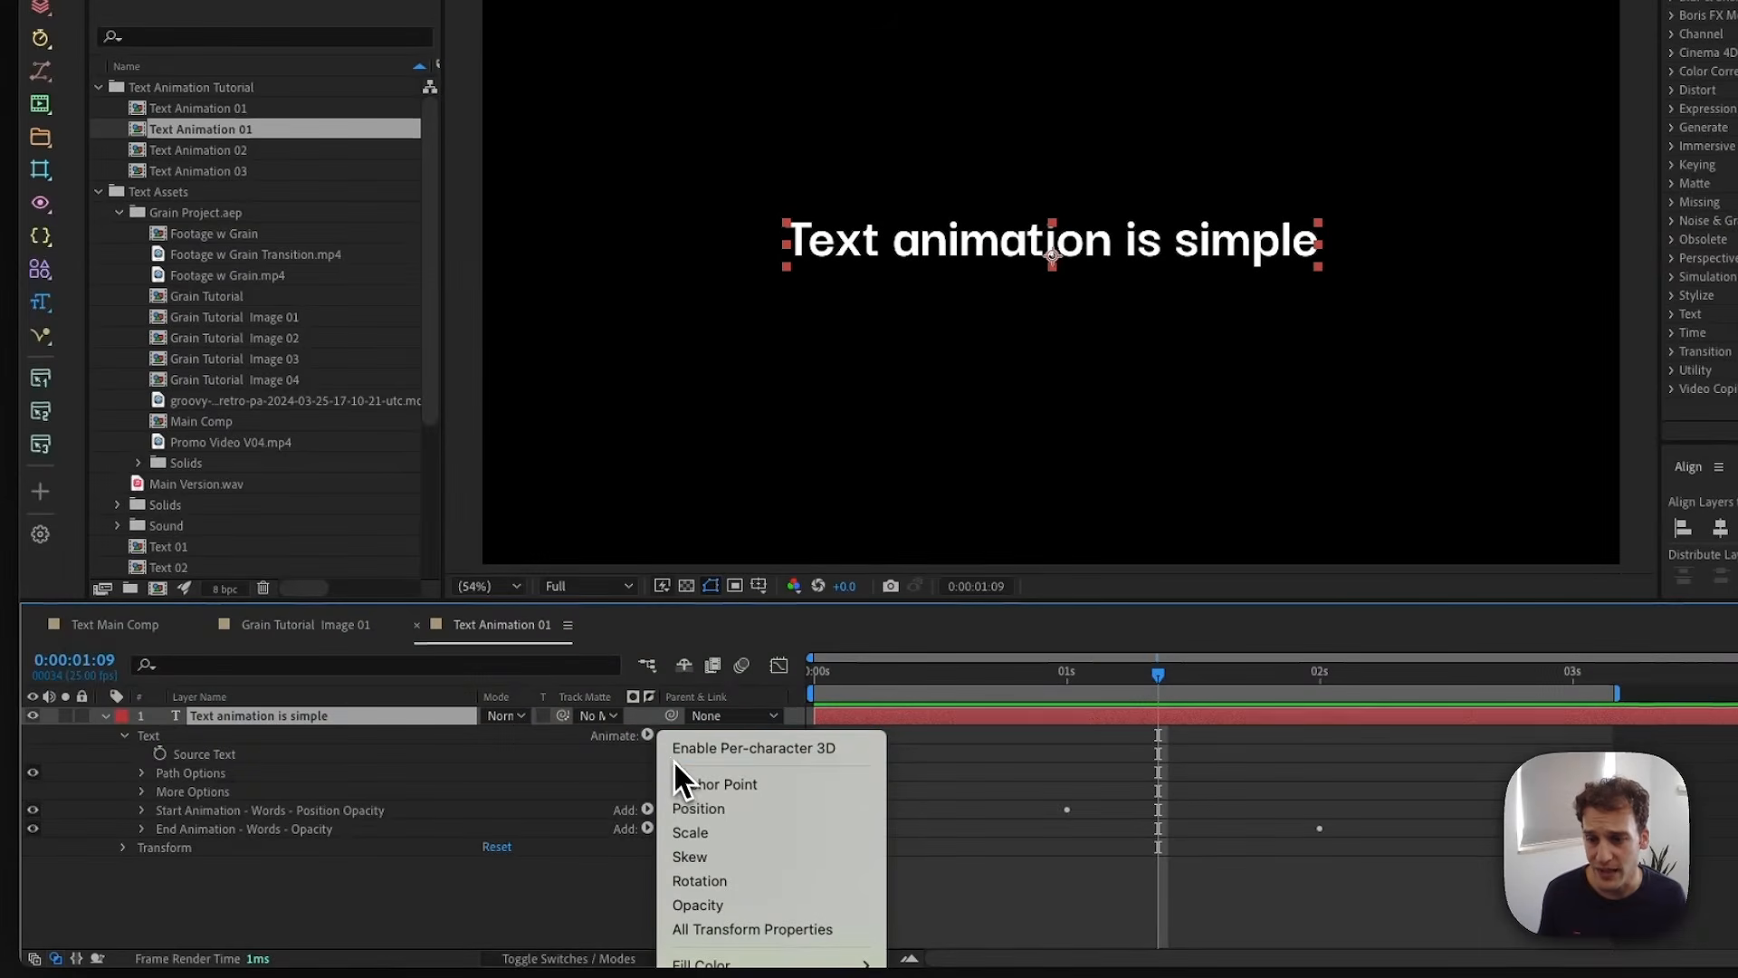
{"action": "left_click", "coordinate": [704, 808]}
{"action": "key", "text": "BackSpace"}
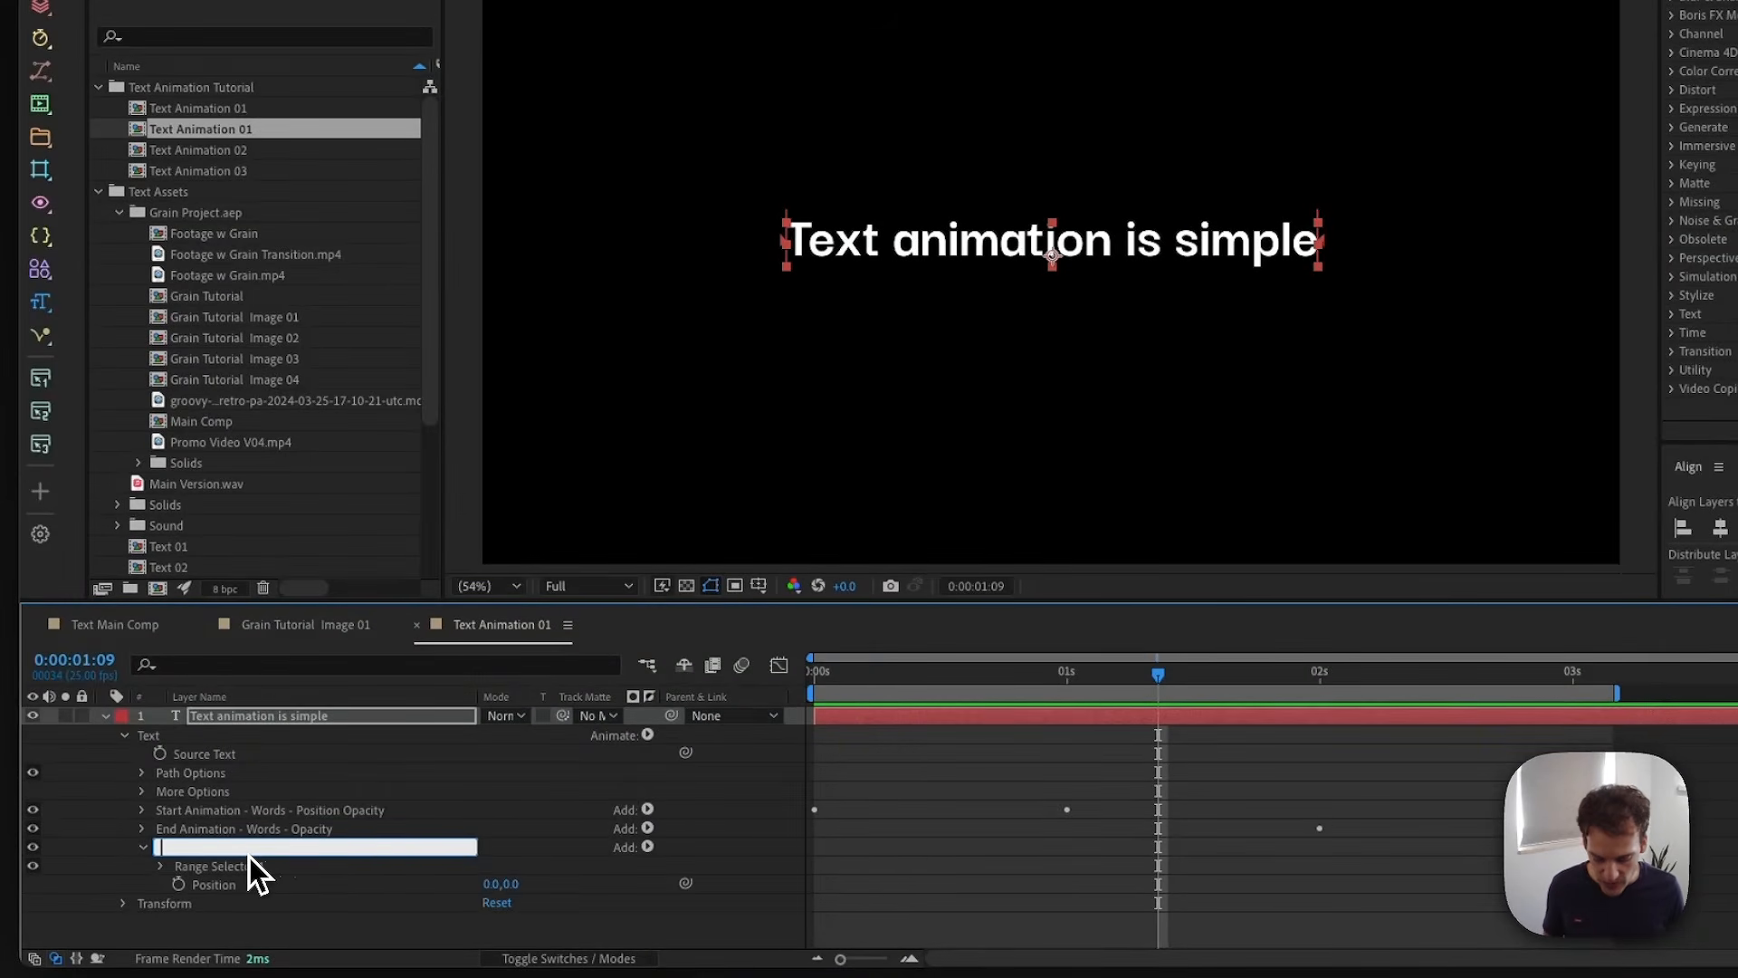
{"action": "type", "text": "Start End A"}
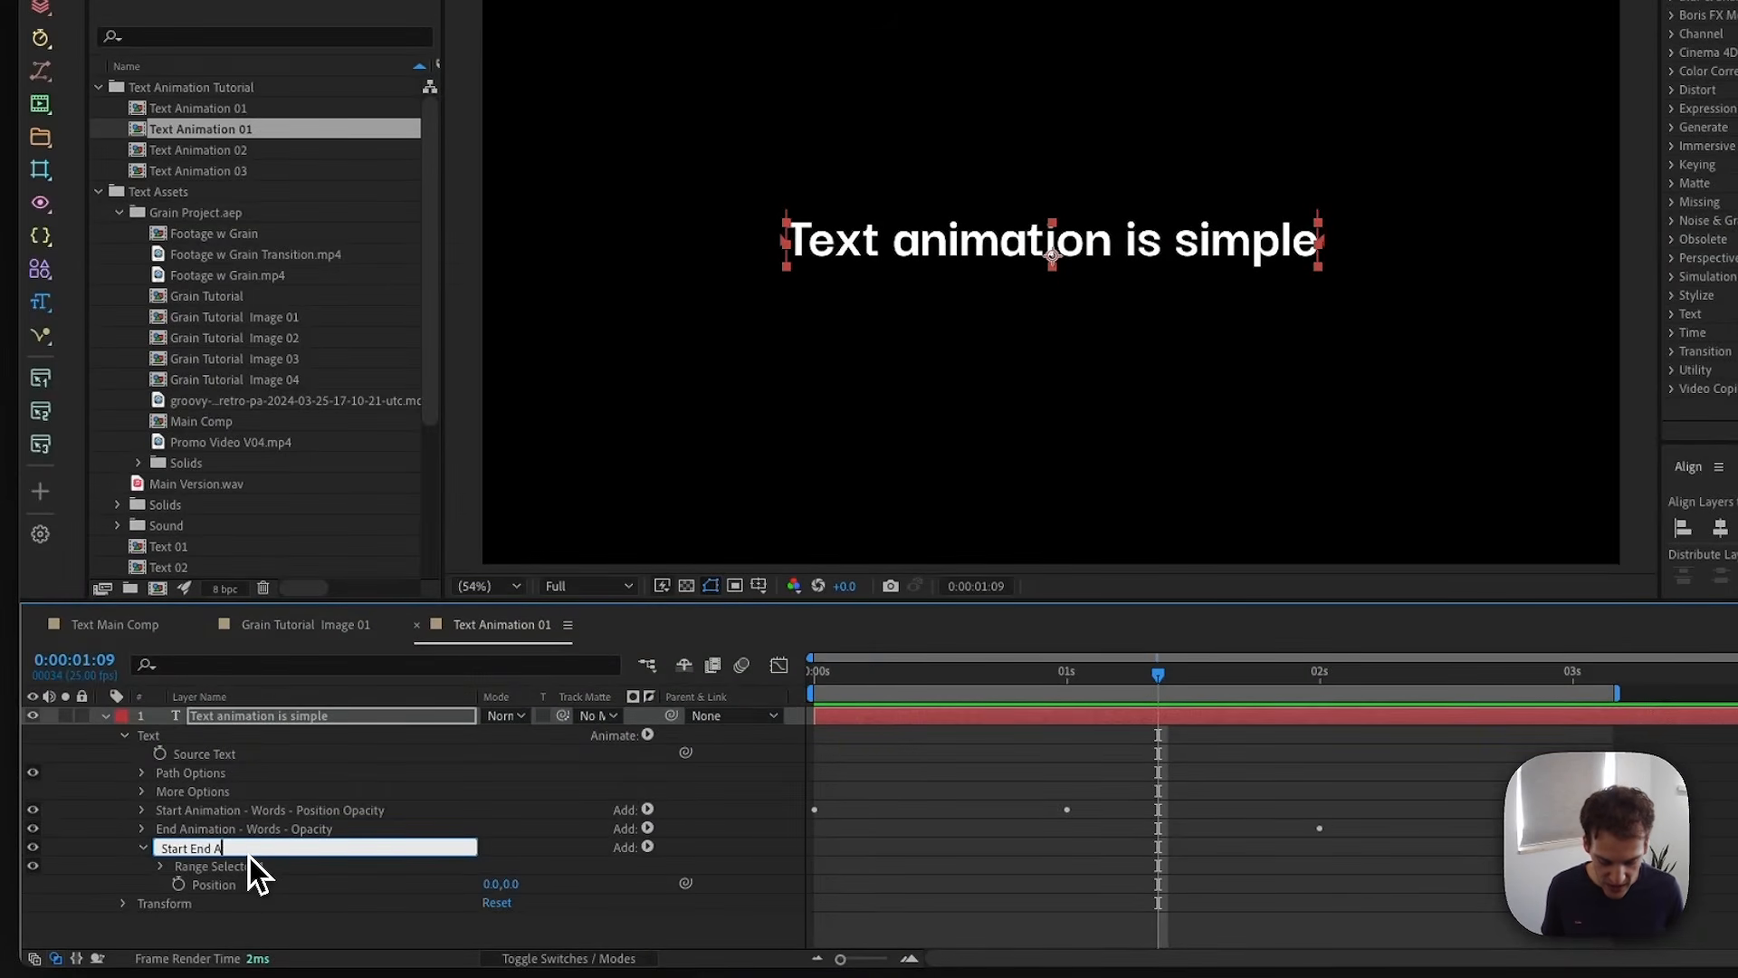
{"action": "type", "text": "nimation - "}
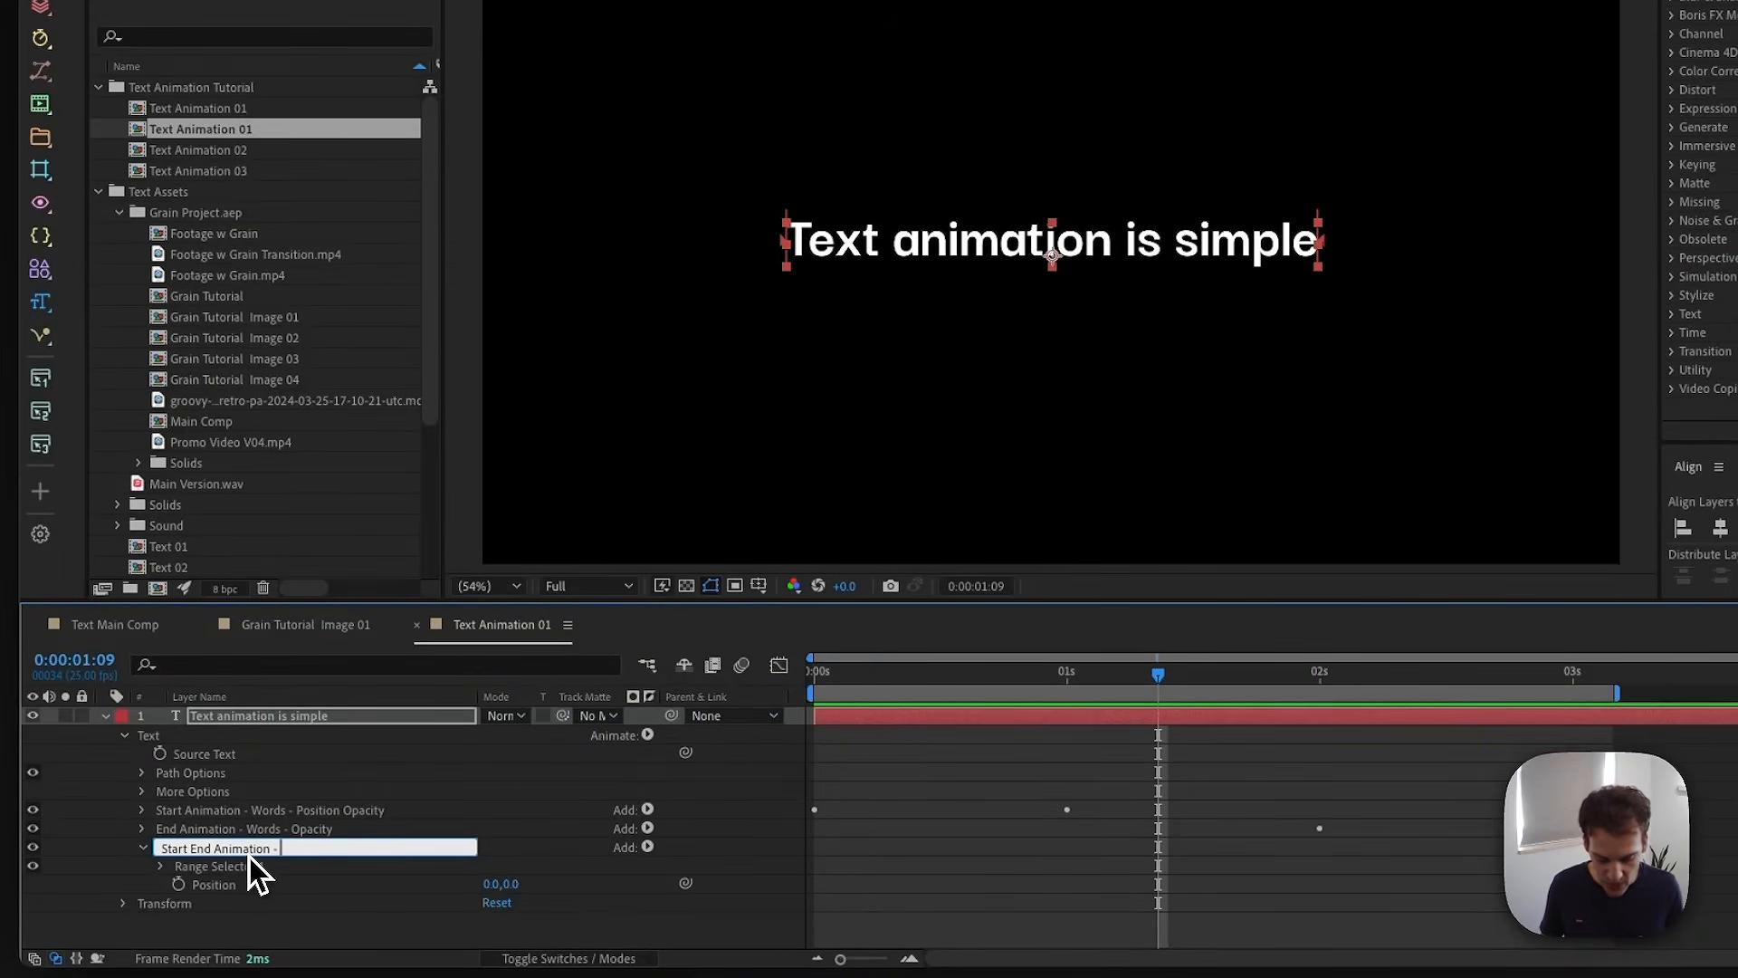
{"action": "type", "text": "Line - "}
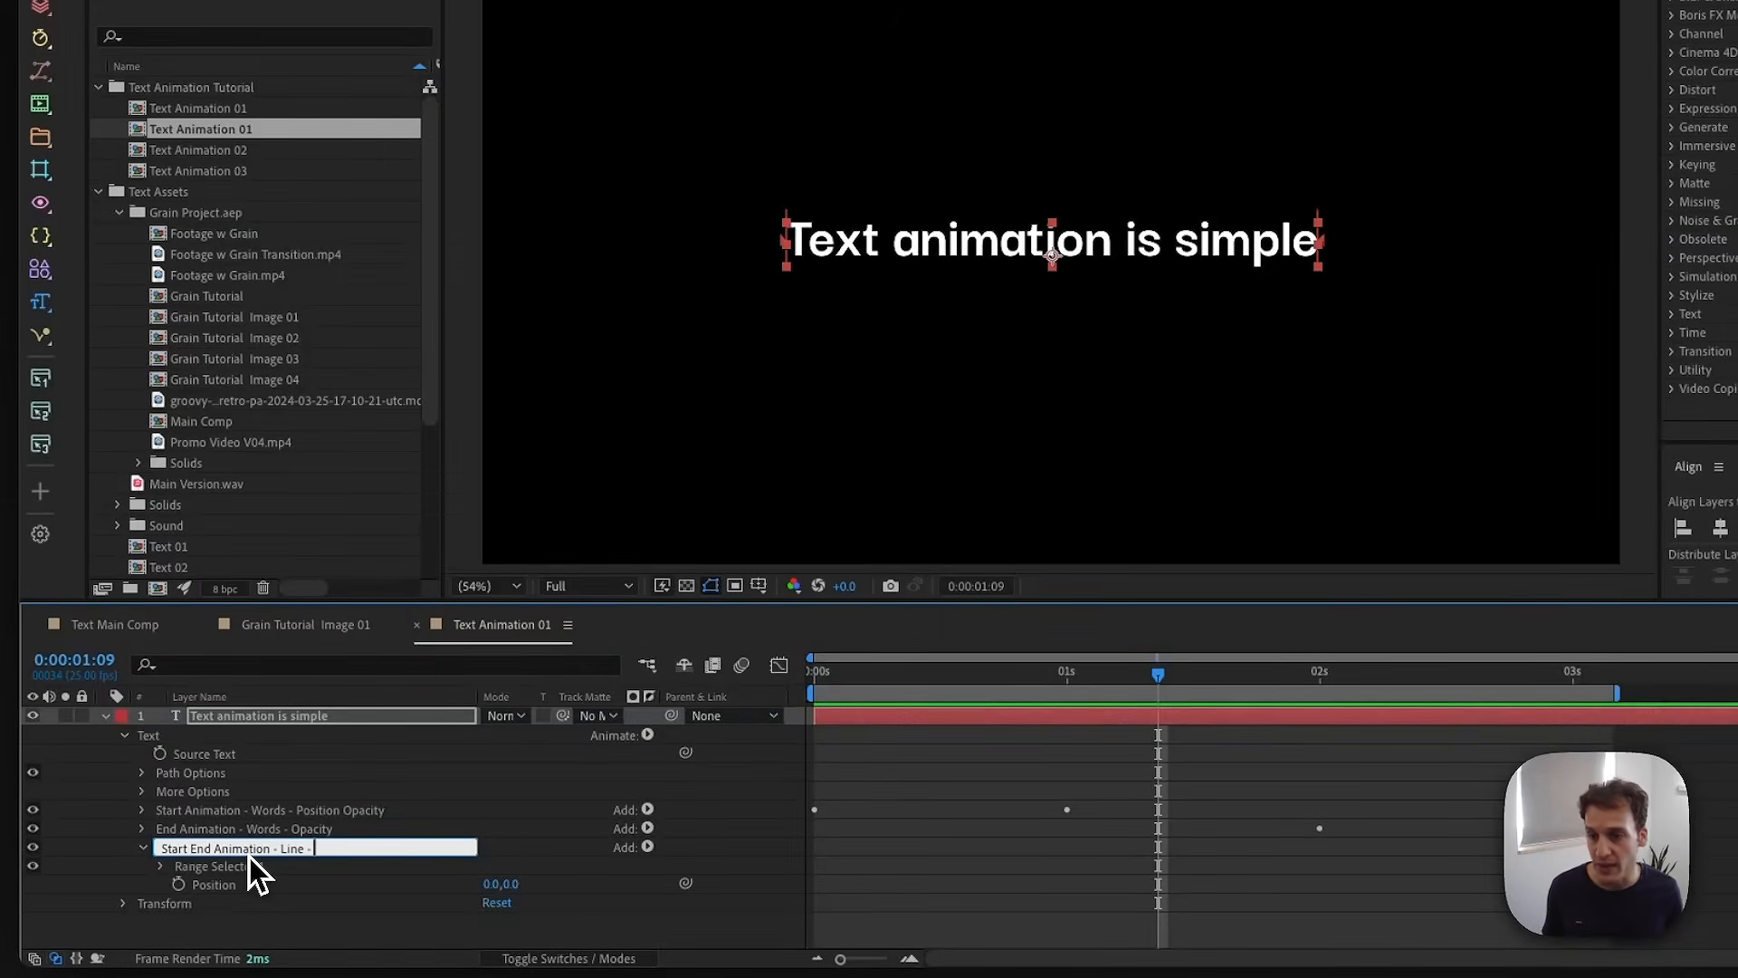
{"action": "type", "text": "Po"}
{"action": "key", "text": "BackSpace"}
{"action": "type", "text": "ositi"}
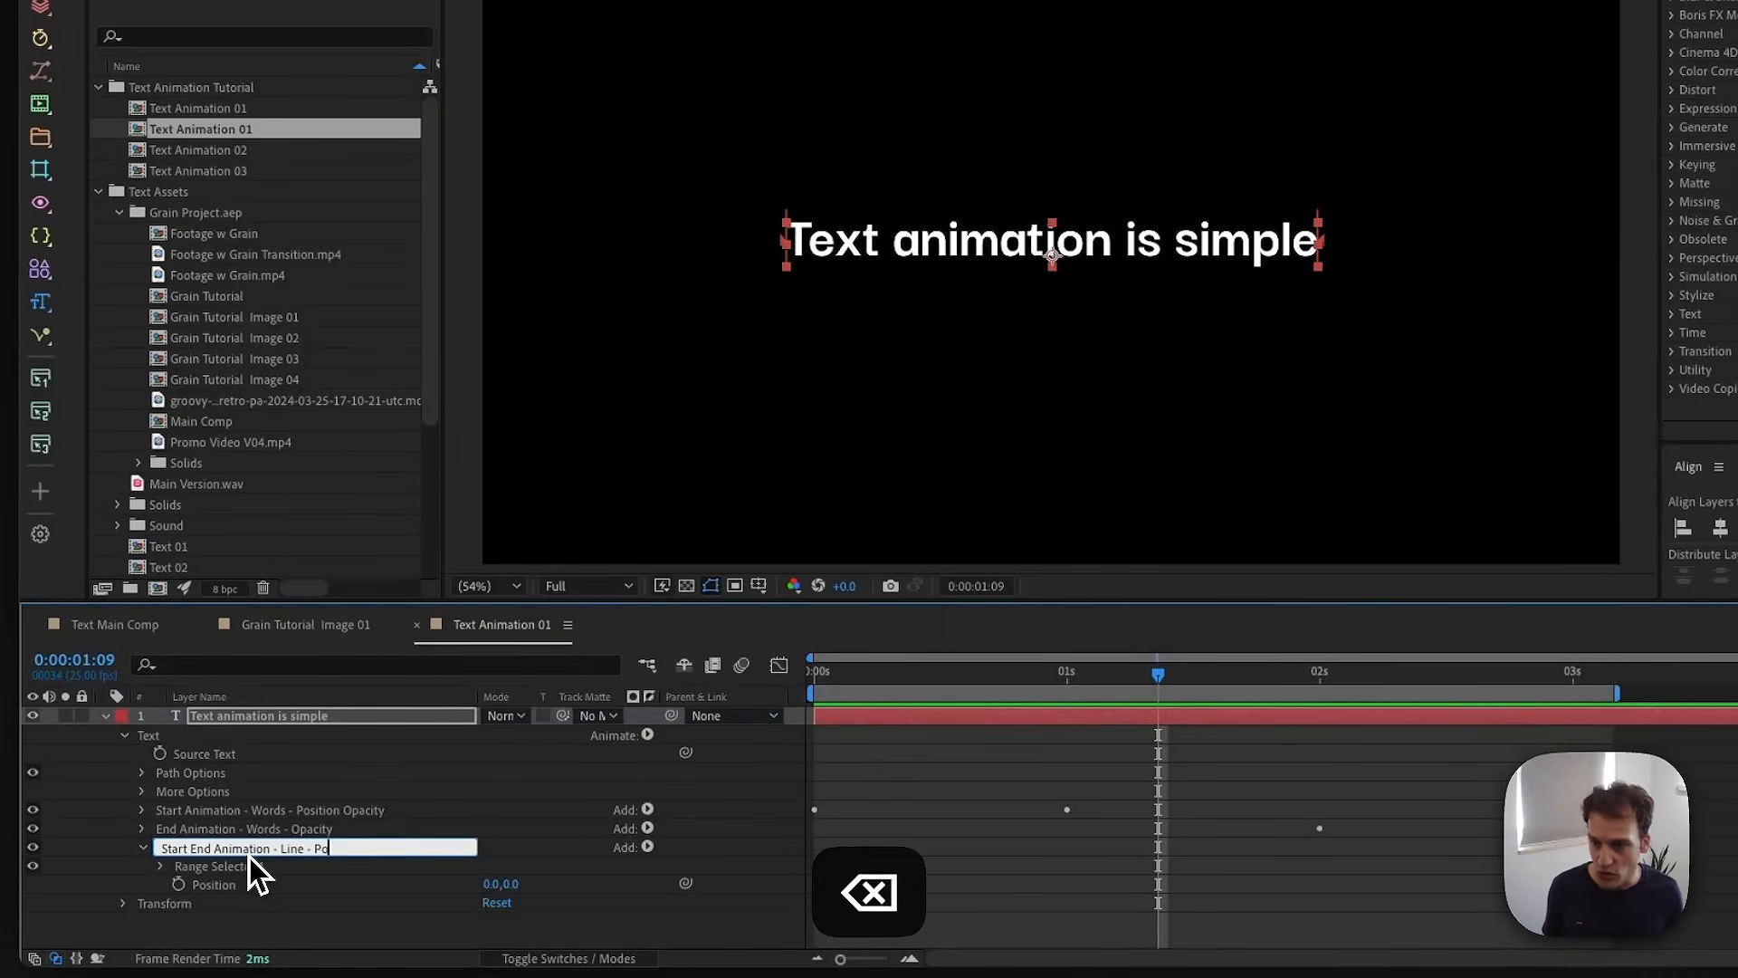
{"action": "type", "text": "on"}
{"action": "key", "text": "Return"}
- Keyframe the line animator's Position from 405,0 at 0 seconds to 0,0 at 0:00:01:05
{"action": "key", "text": "Home"}
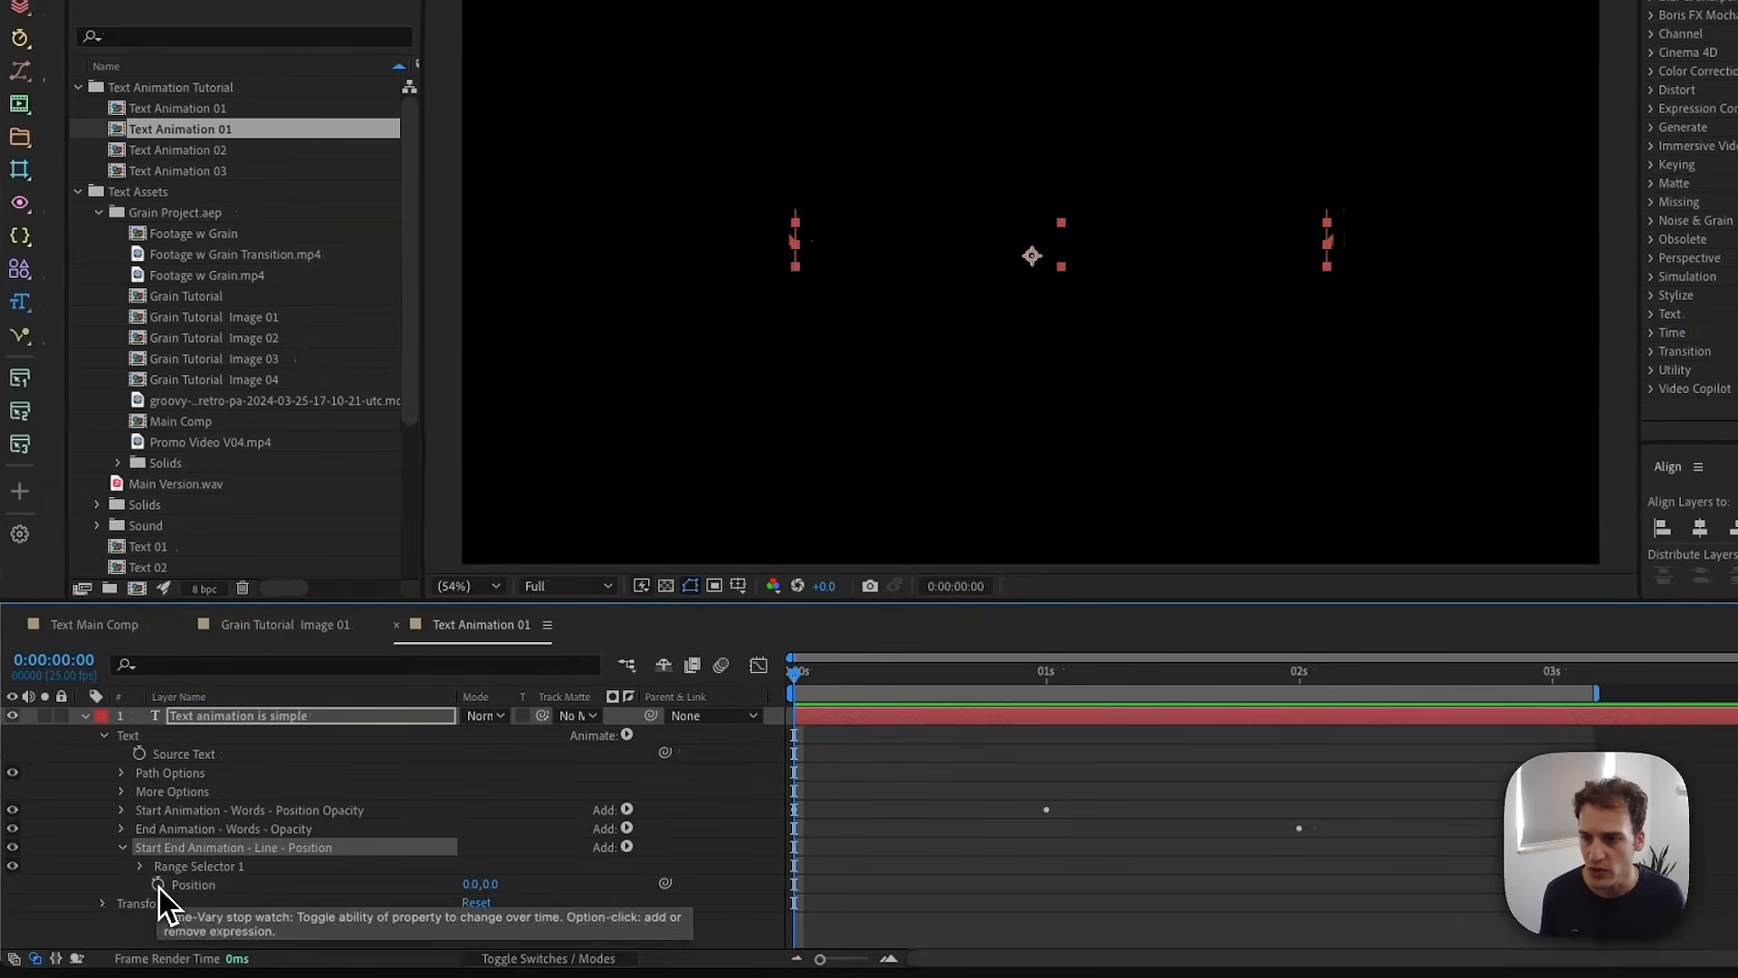
{"action": "left_click", "coordinate": [179, 885]}
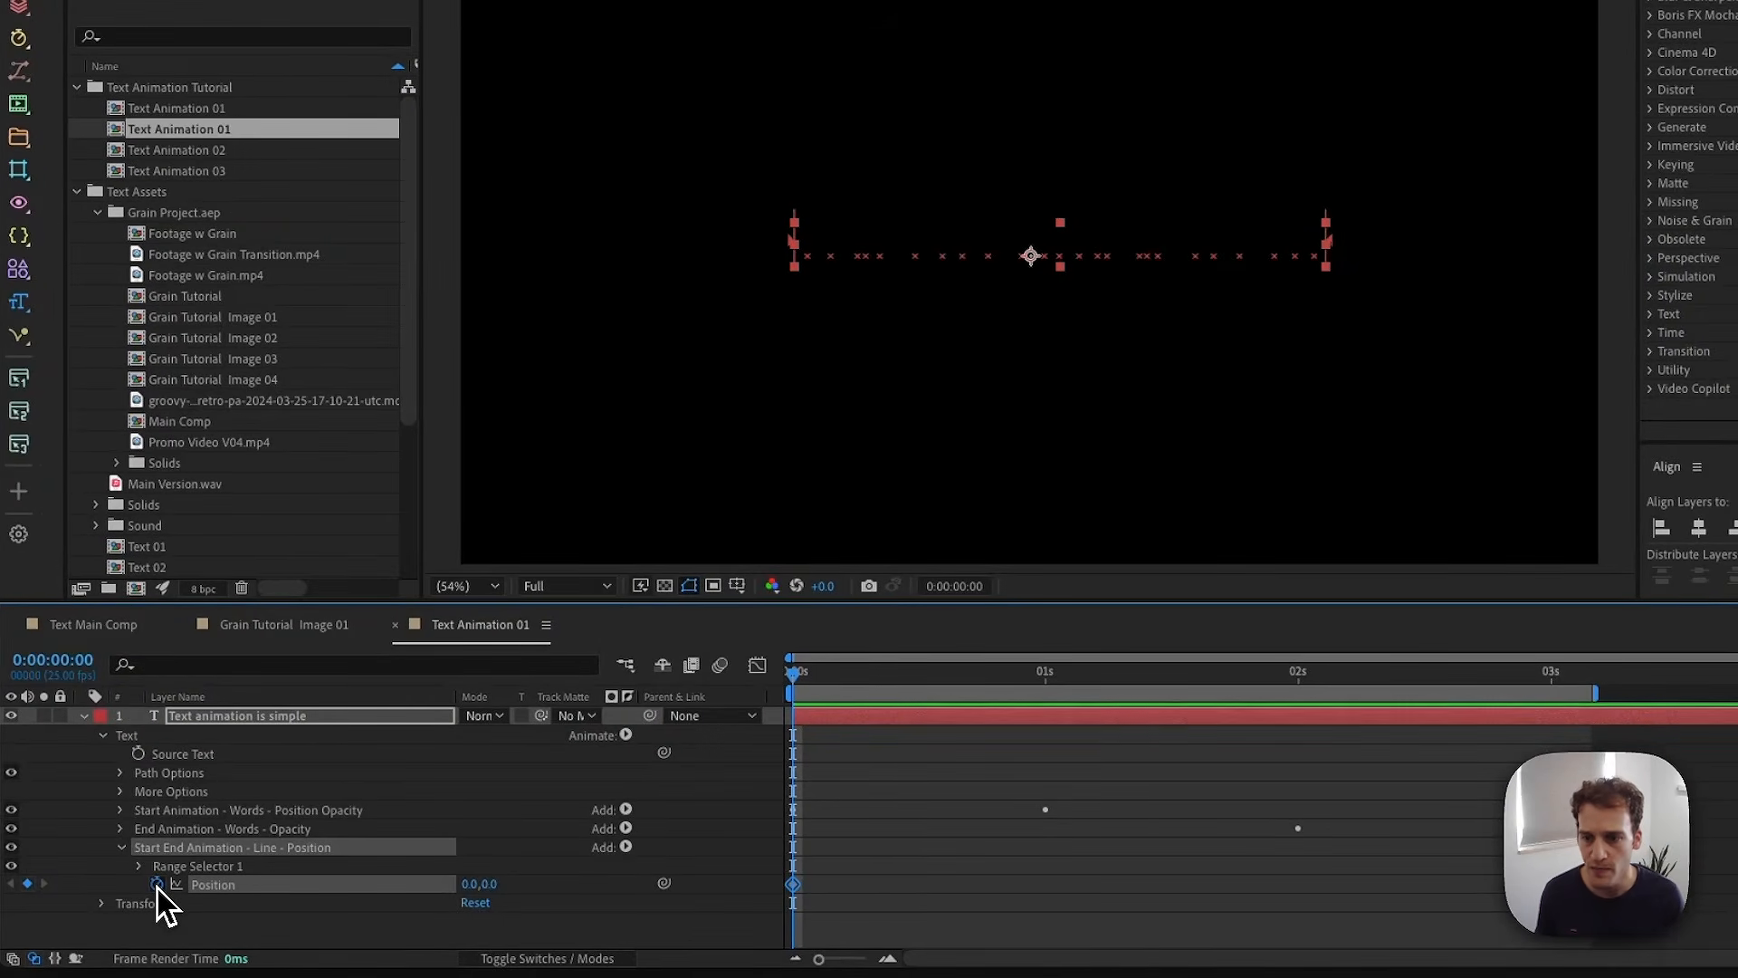
{"action": "left_click", "coordinate": [1085, 674]}
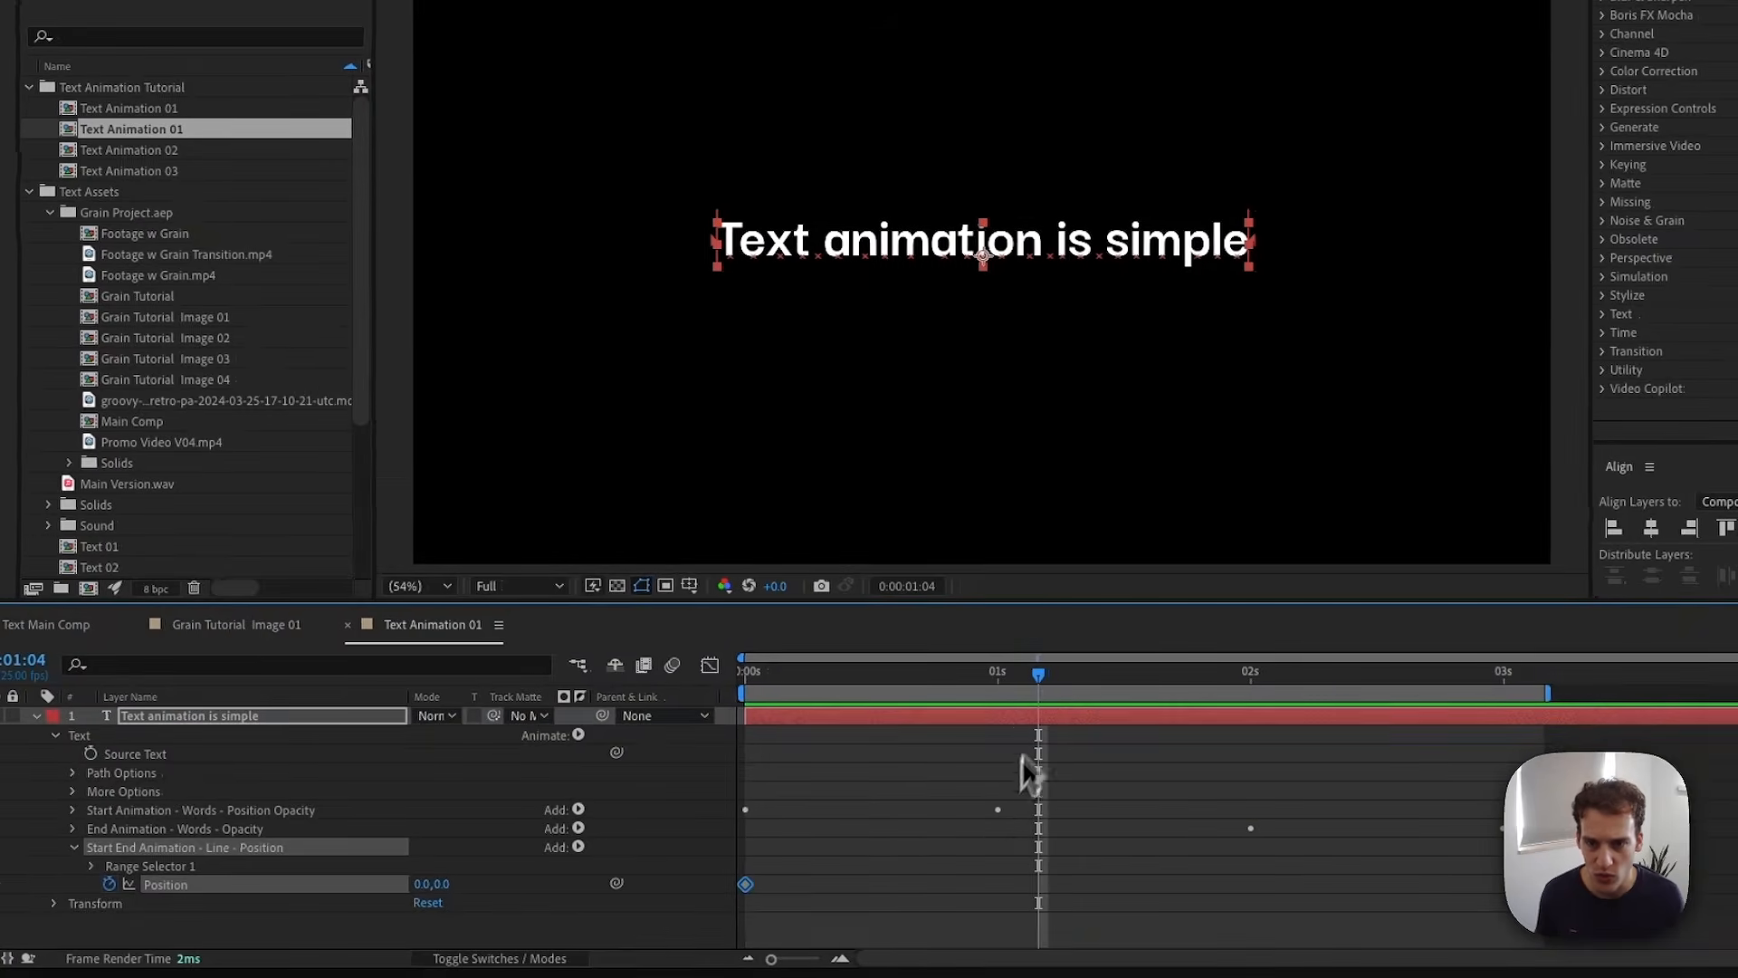
{"action": "left_click", "coordinate": [1046, 678]}
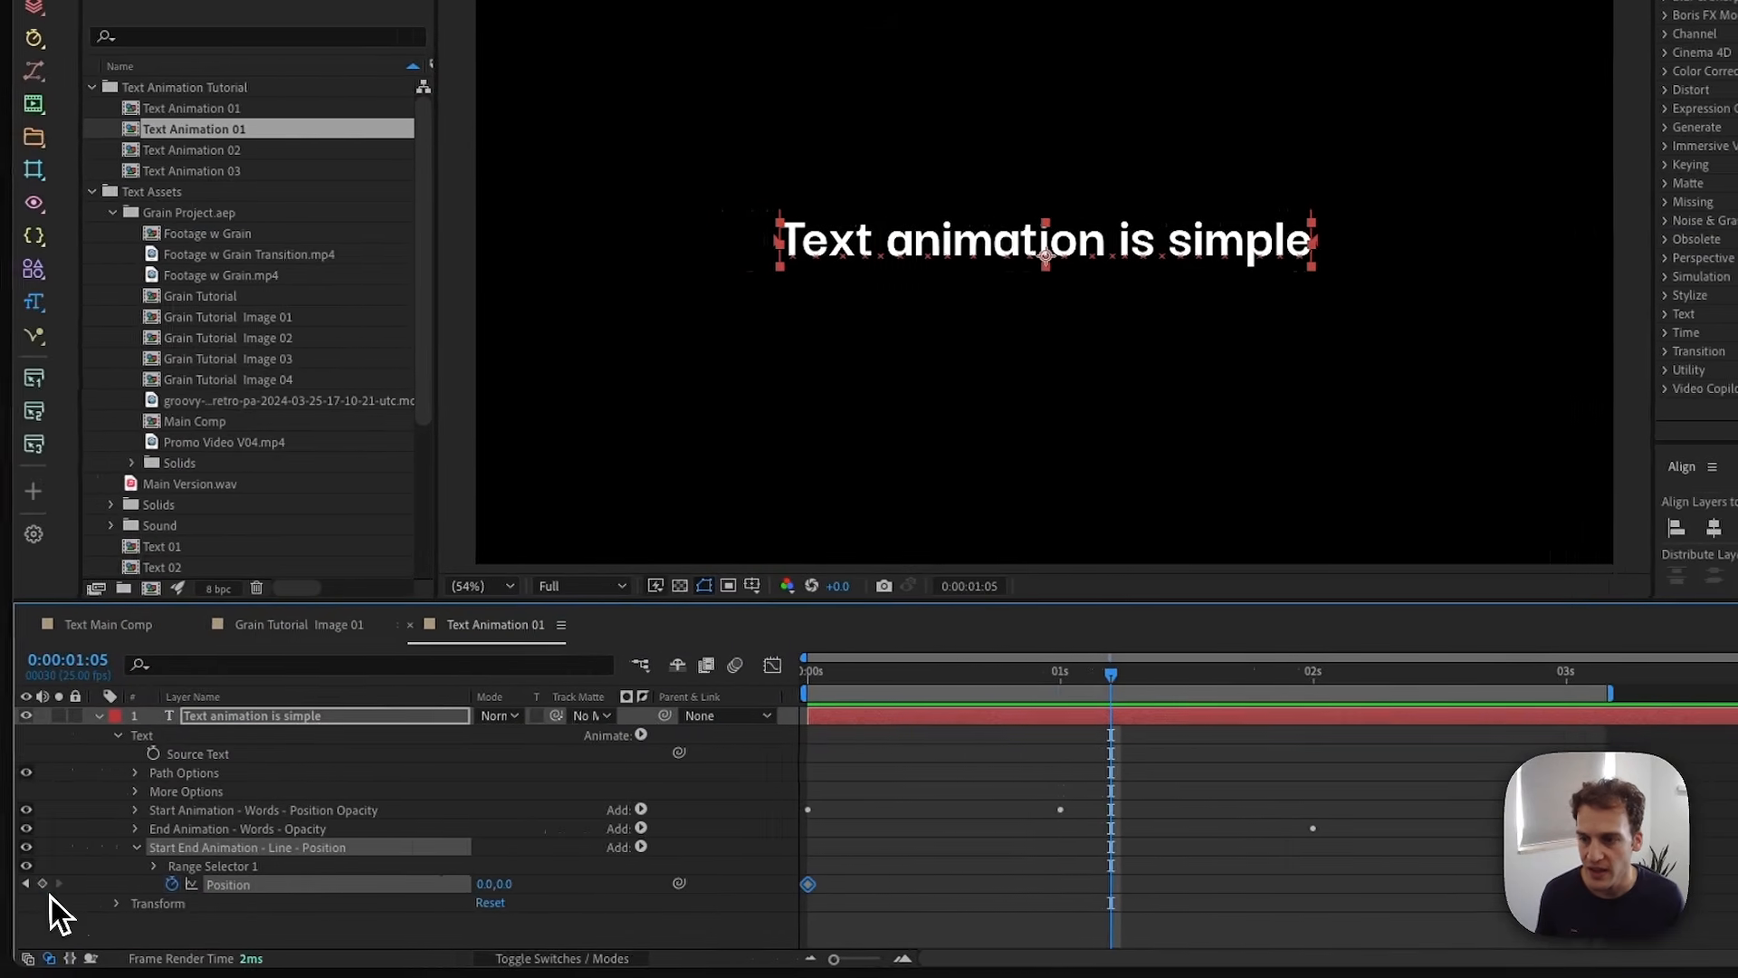
{"action": "left_click", "coordinate": [44, 883]}
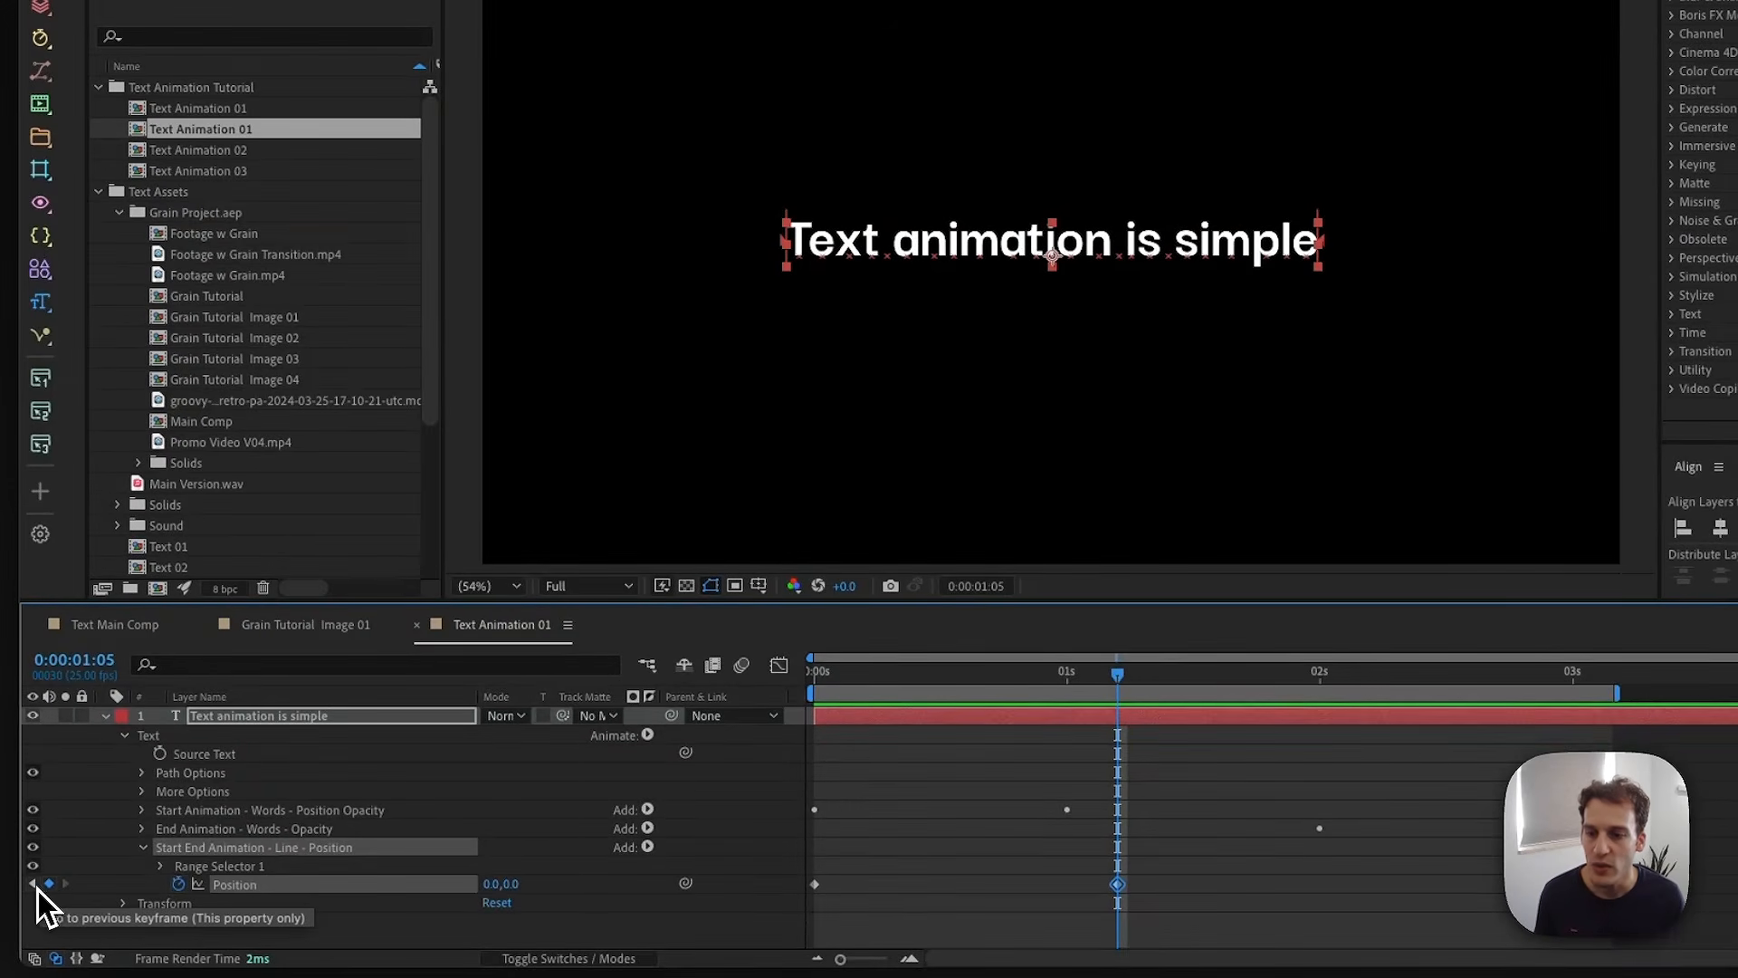
{"action": "left_click", "coordinate": [34, 884]}
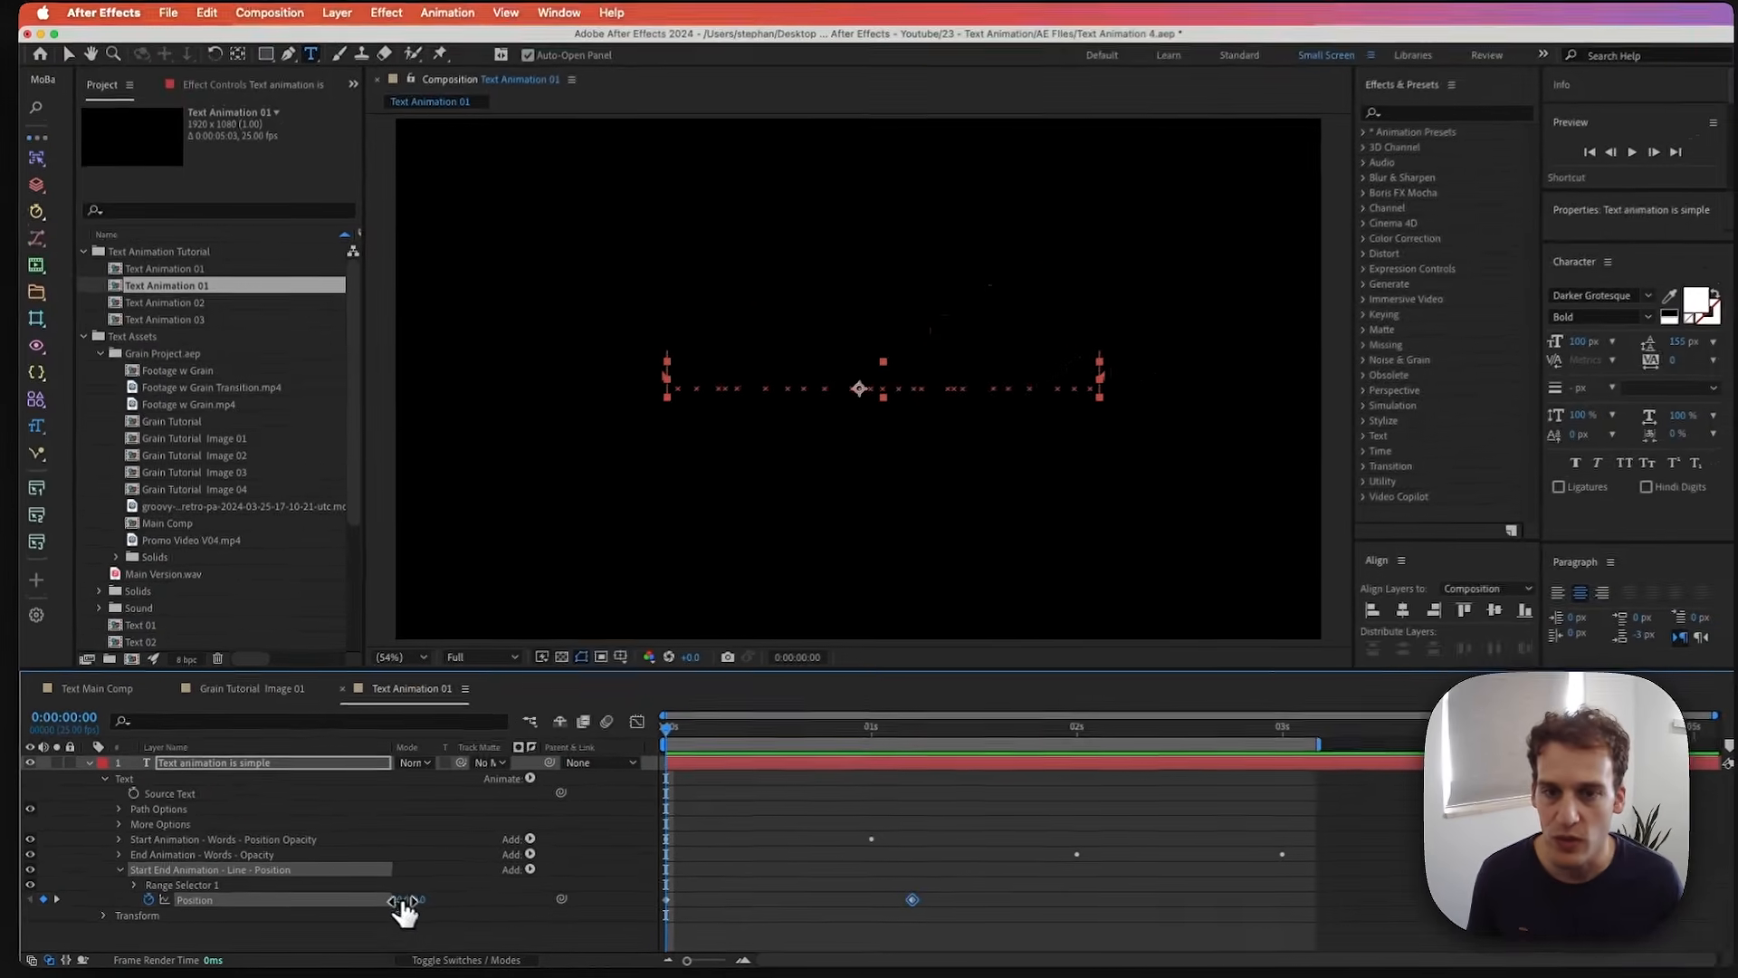
{"action": "left_click_drag", "start_coordinate": [400, 903], "coordinate": [760, 884]}
{"action": "left_click_drag", "start_coordinate": [760, 884], "coordinate": [744, 887]}
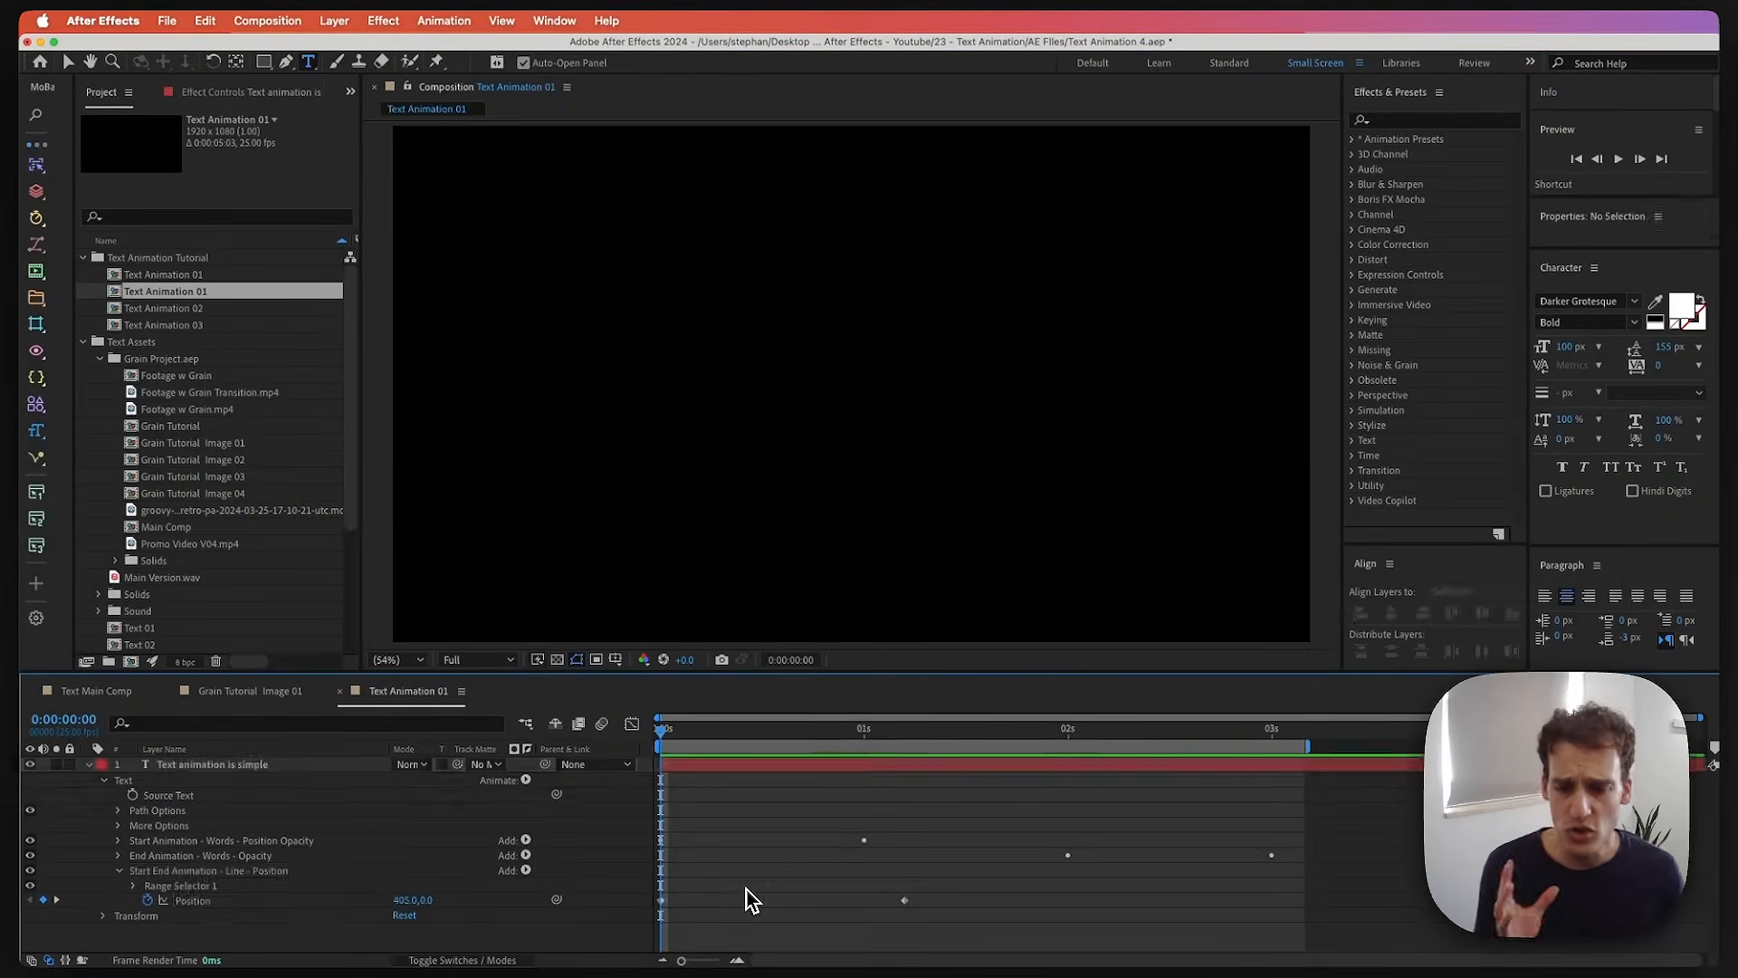
- Apply Easy Ease to both line animator Position keyframes and preview the text sliding in
{"action": "left_click_drag", "start_coordinate": [926, 929], "coordinate": [624, 833]}
{"action": "key", "text": "F9"}
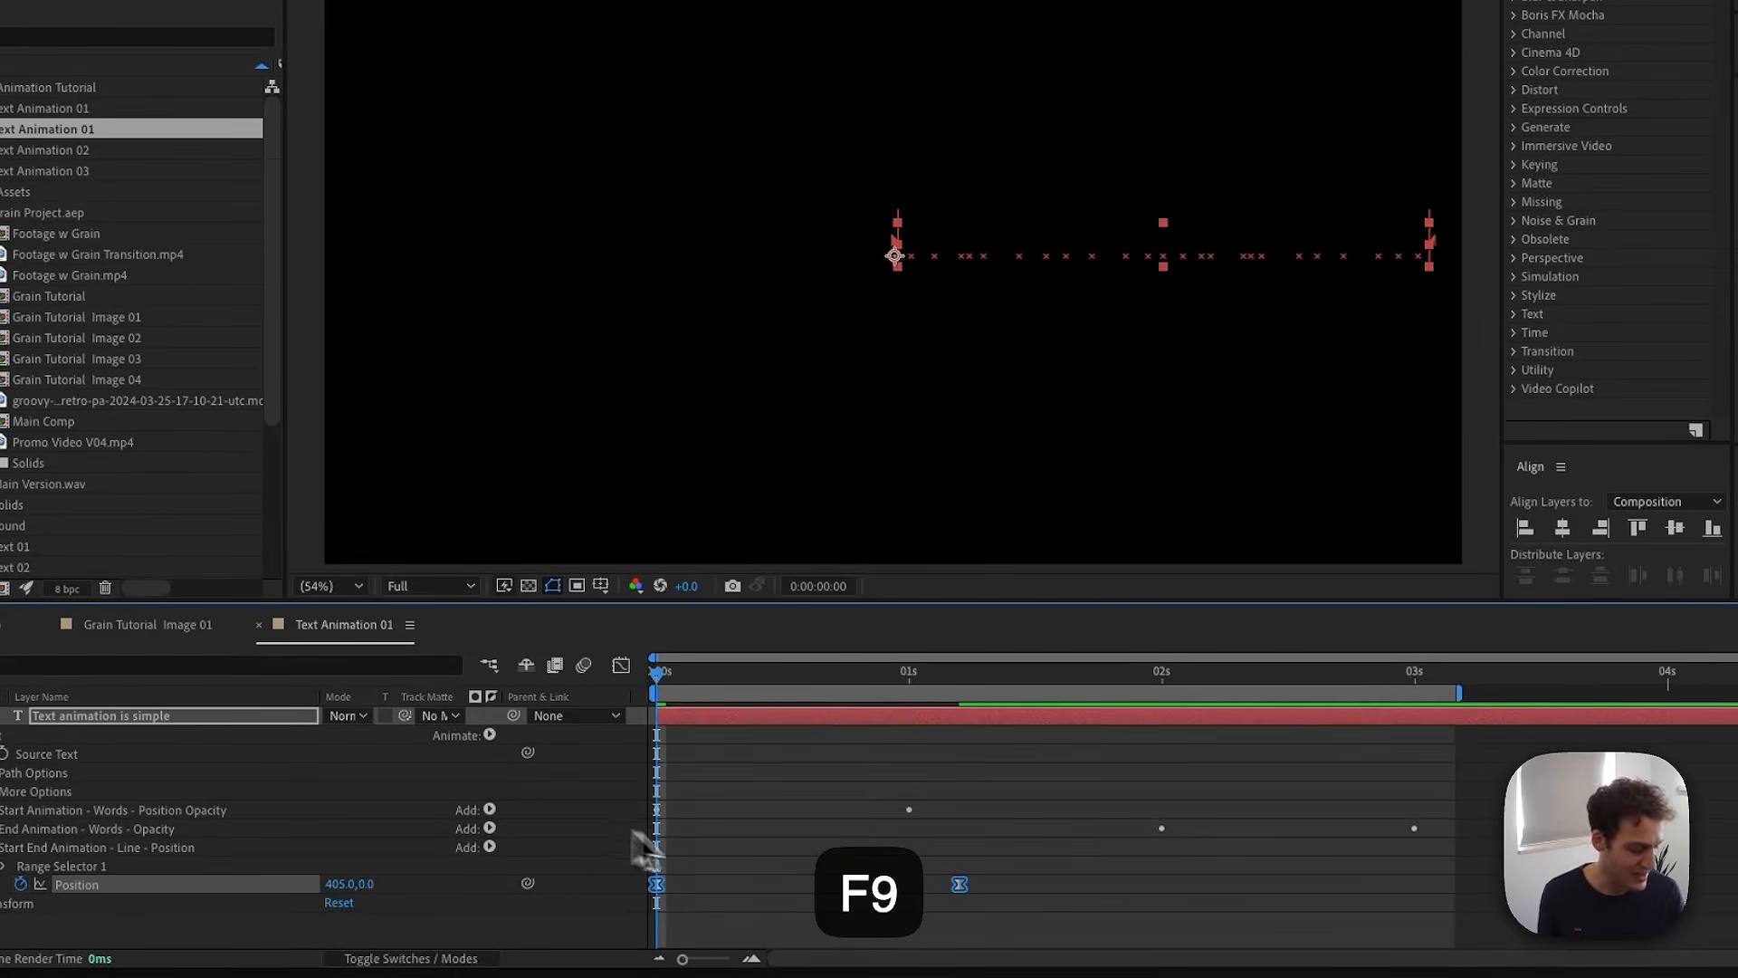
{"action": "key", "text": "space"}
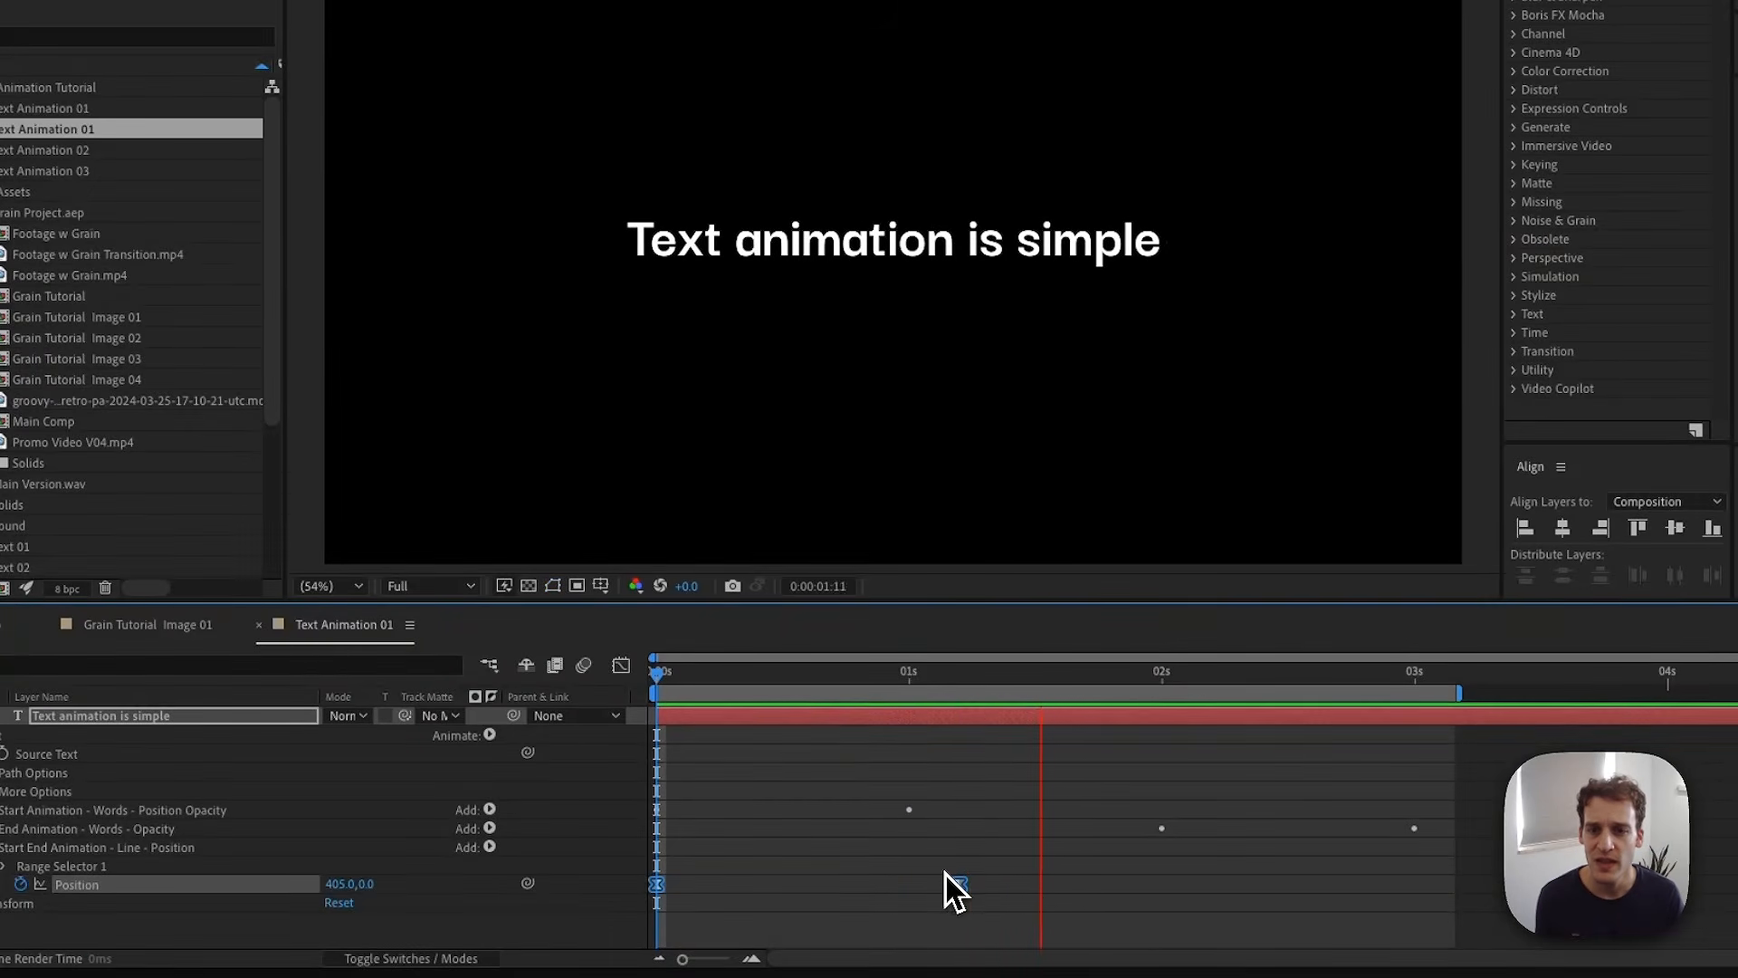
{"action": "key", "text": "space"}
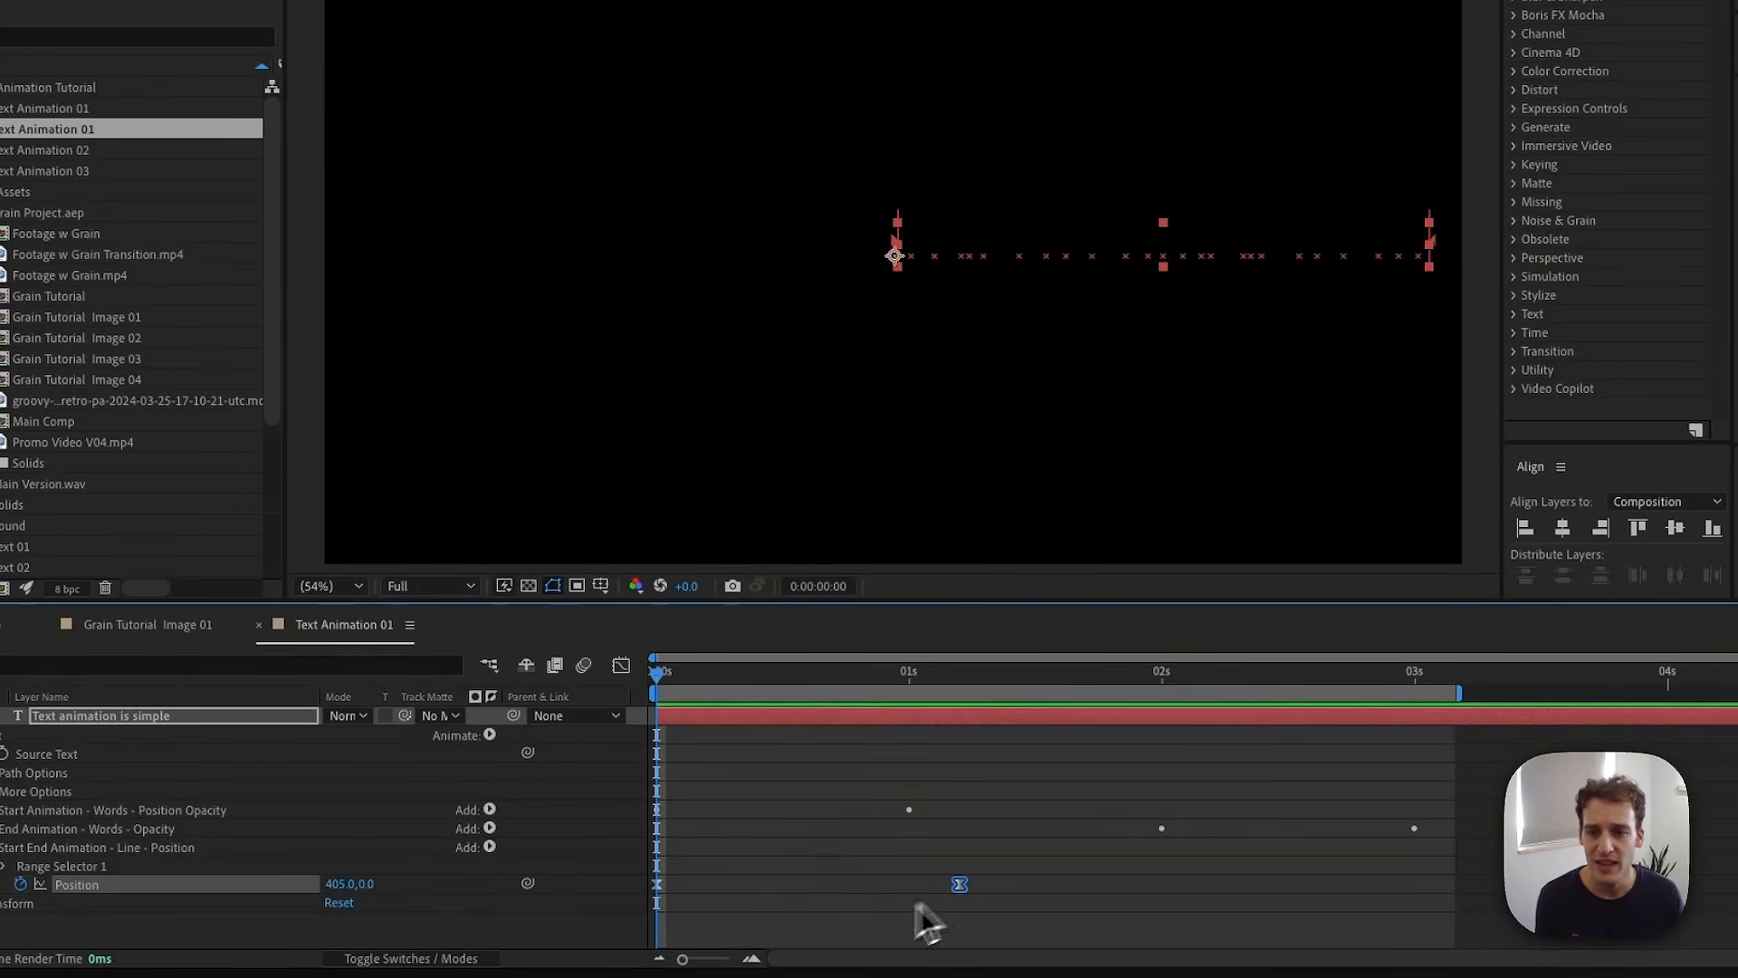
- Lengthen the incoming influence of the second Position keyframe in the Graph Editor for a fast start and slow finish, and preview it
{"action": "left_click", "coordinate": [621, 667]}
{"action": "left_click", "coordinate": [958, 900]}
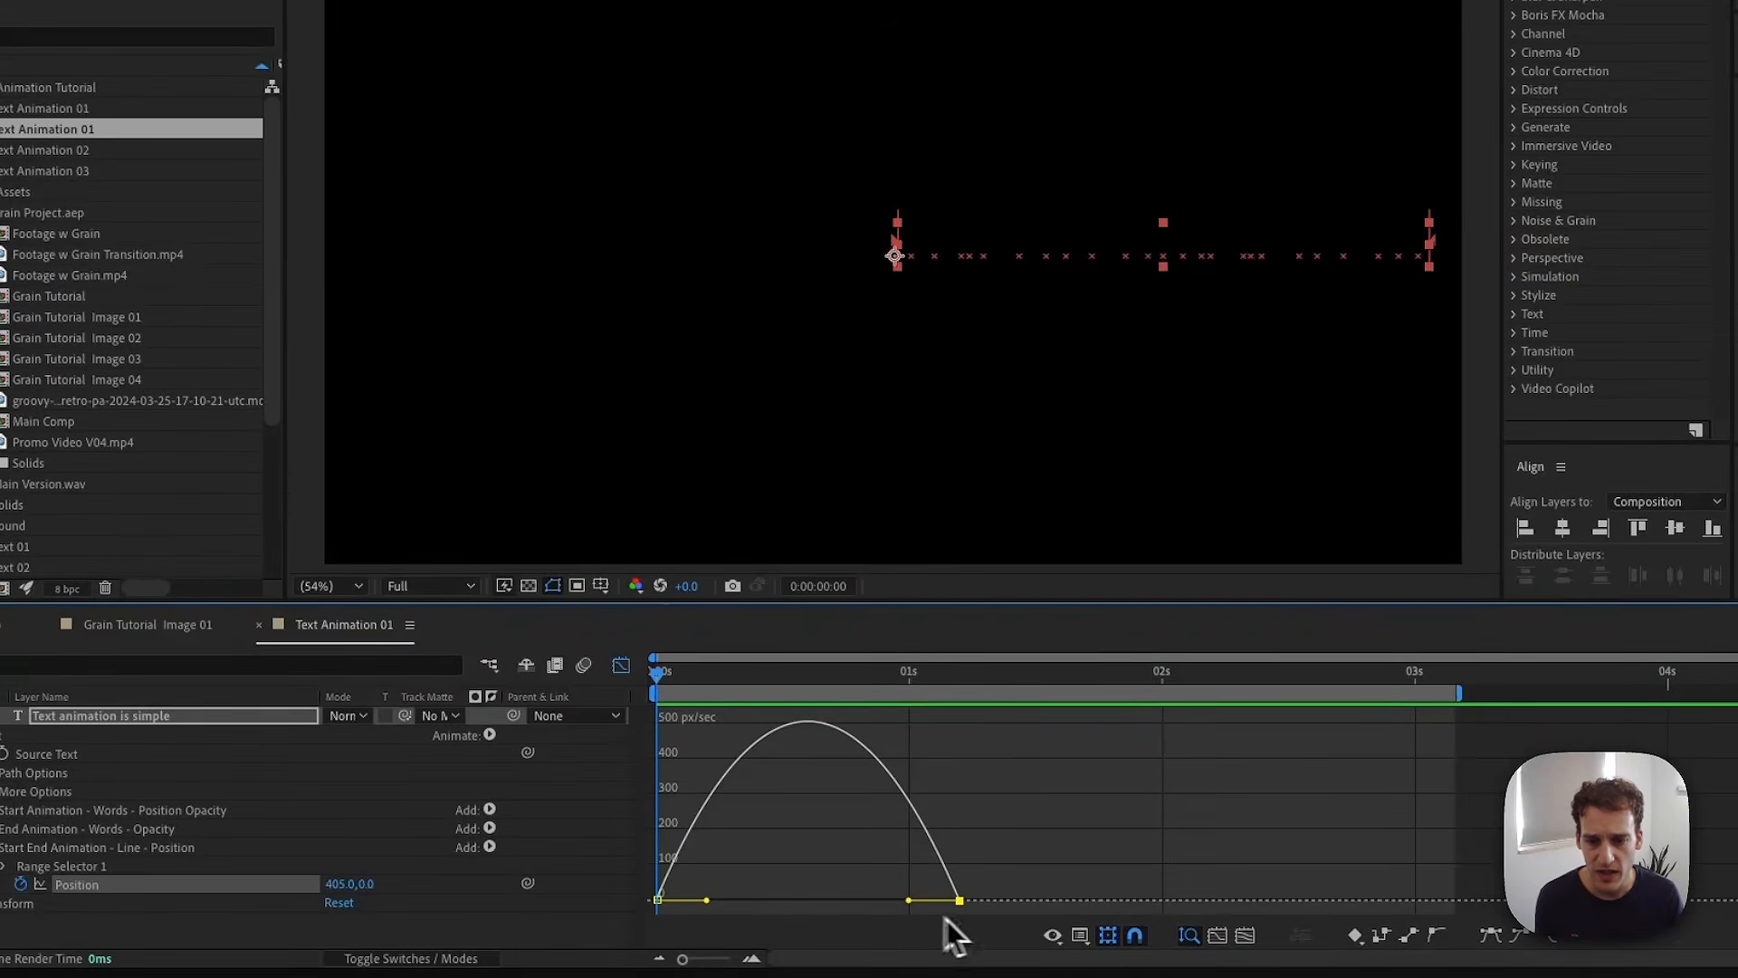
{"action": "left_click_drag", "start_coordinate": [908, 900], "coordinate": [801, 901]}
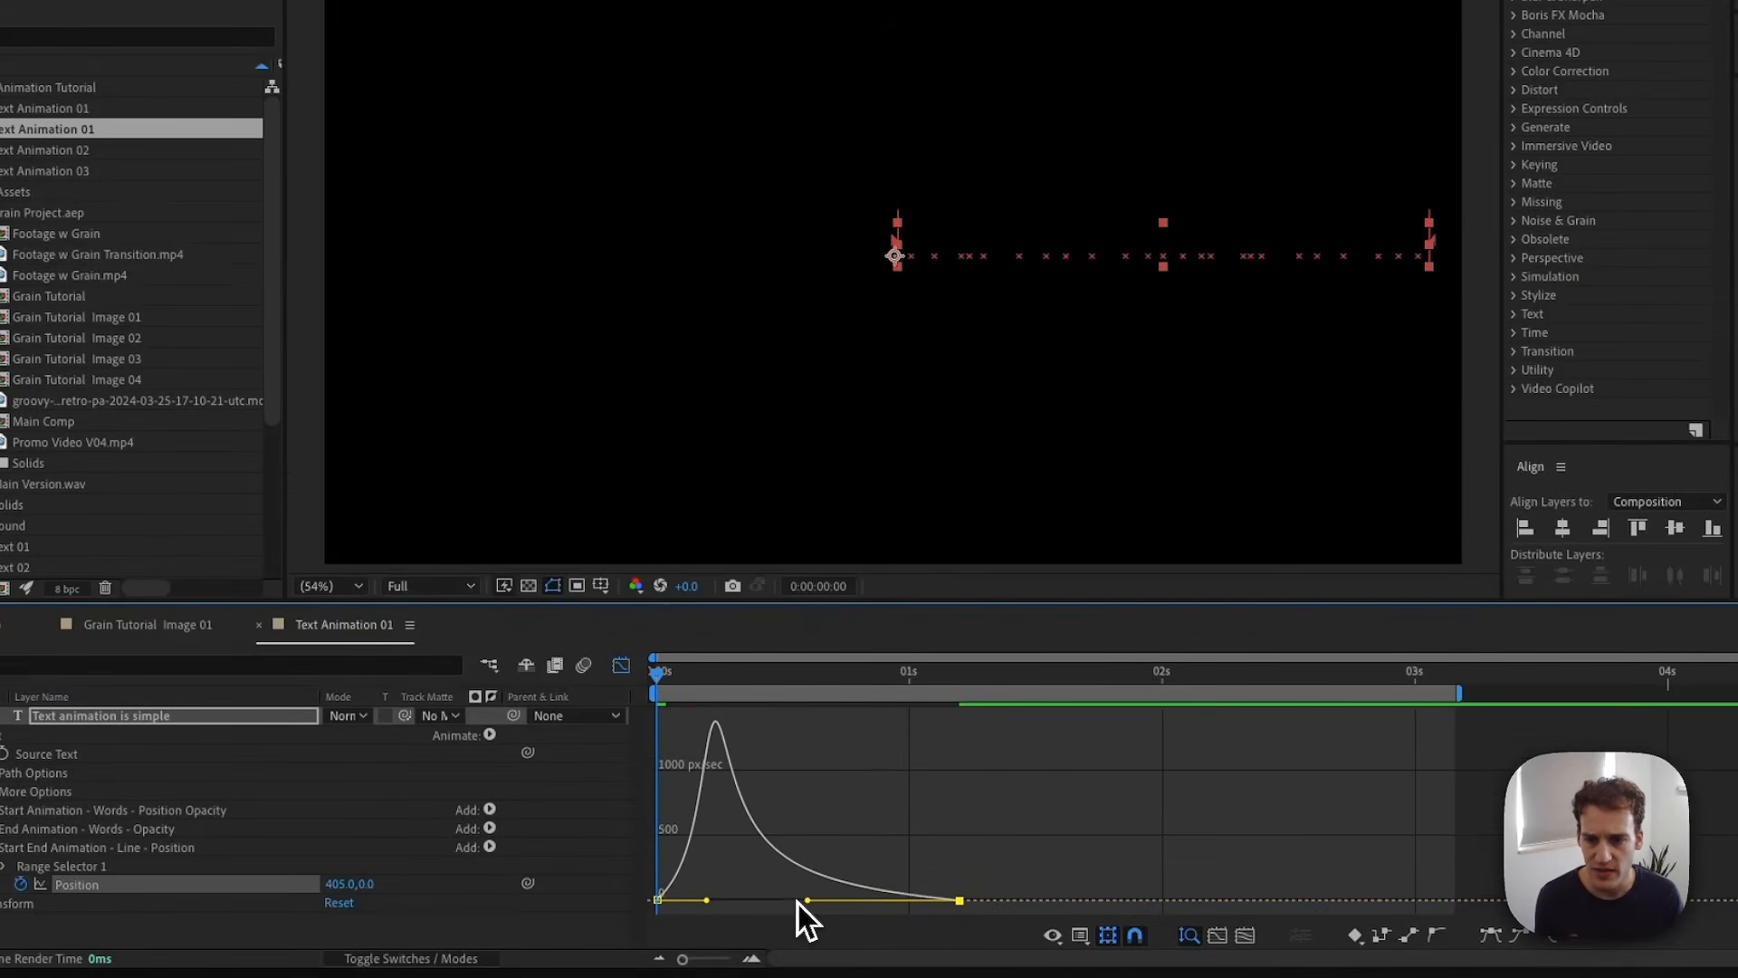
{"action": "key", "text": "space"}
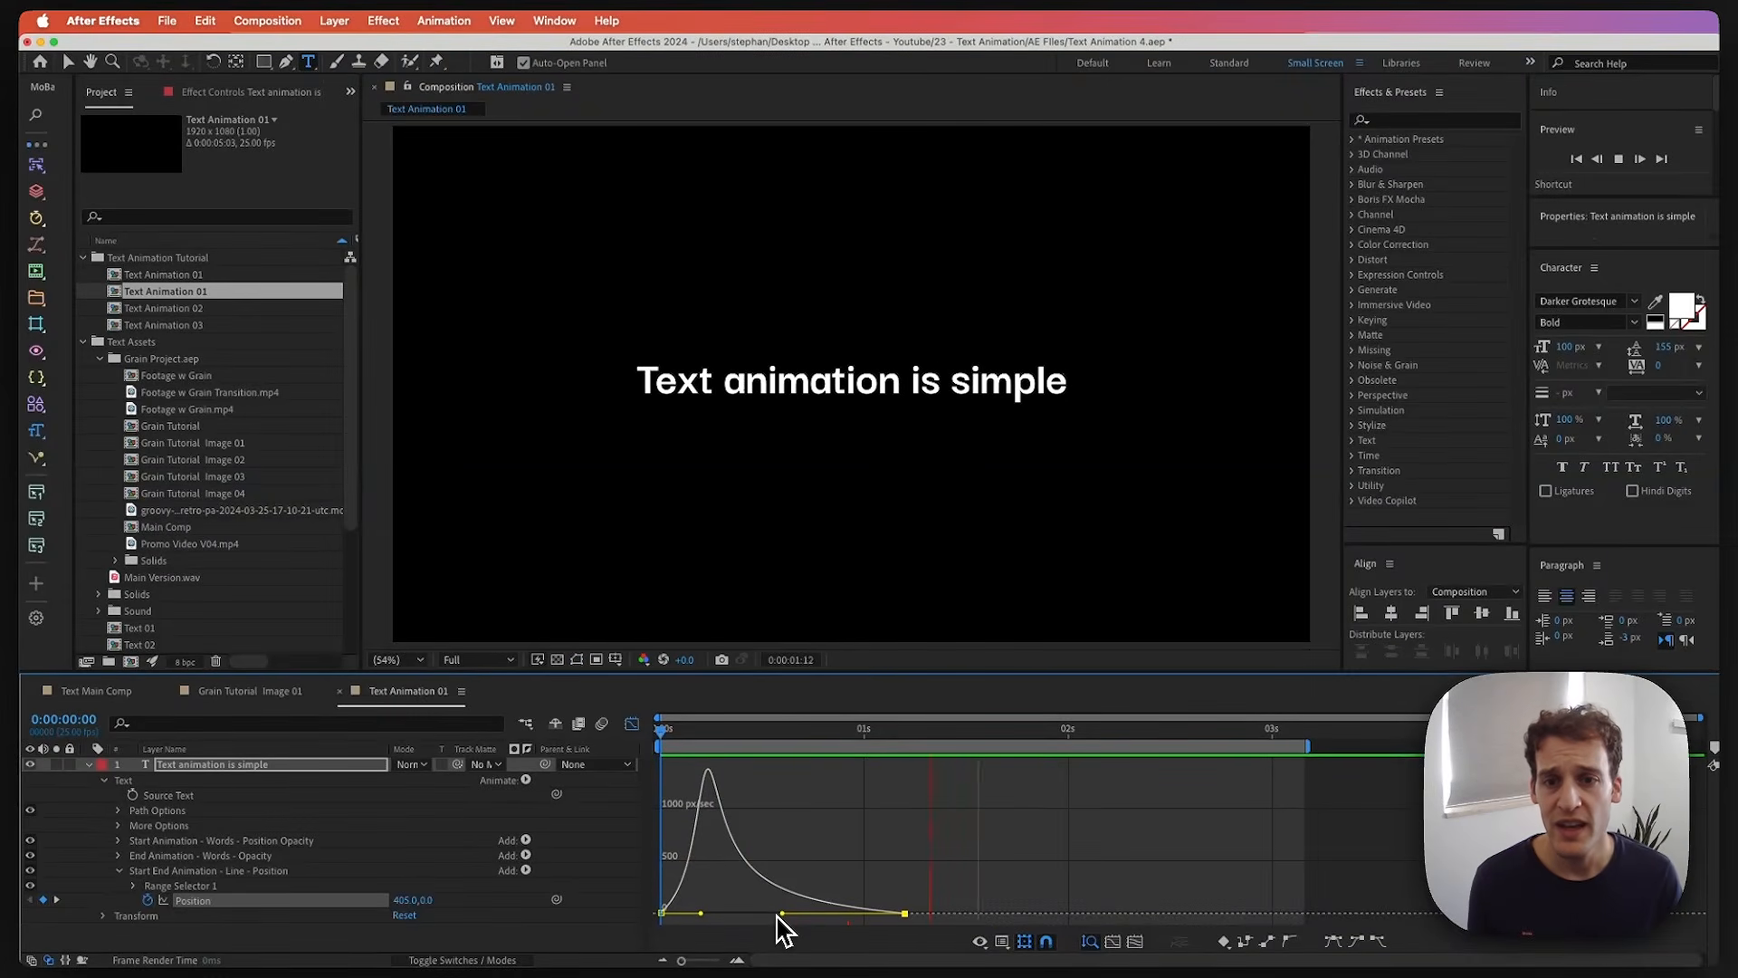
- Keyframe the line animator's Position from 0,0 at 2 seconds to -500,0 at 3 seconds
{"action": "left_click_drag", "start_coordinate": [1070, 735], "coordinate": [1066, 769]}
{"action": "key", "text": "shift+F3"}
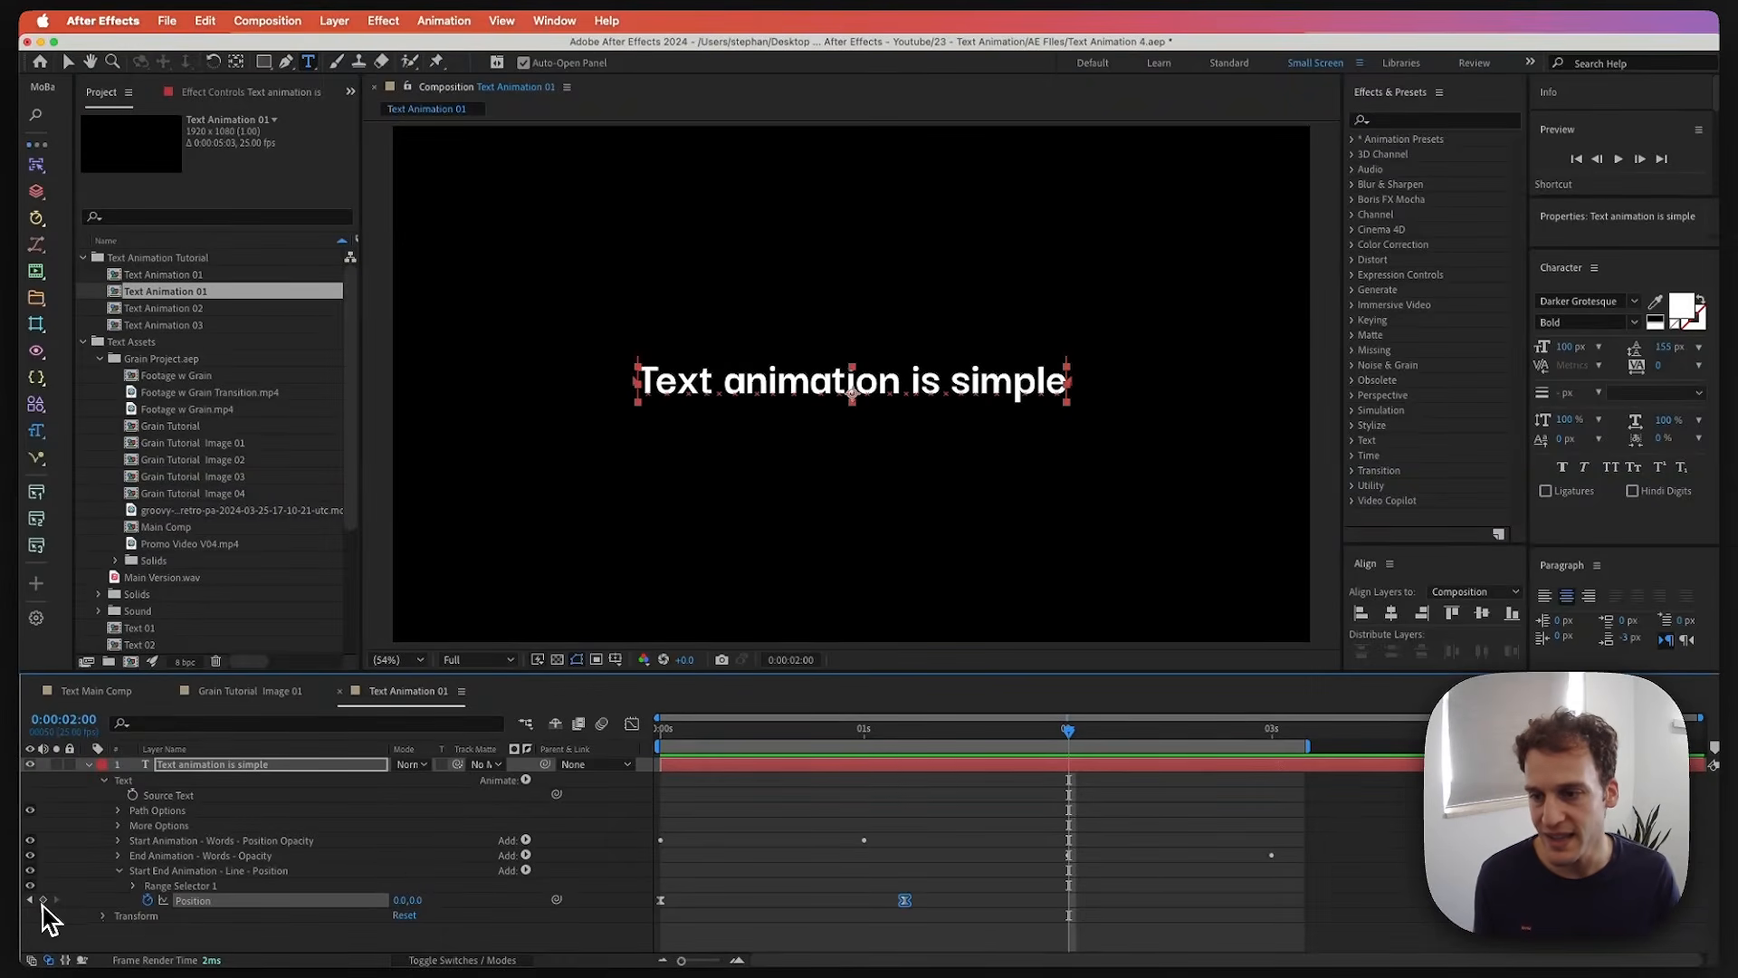
{"action": "left_click_drag", "start_coordinate": [1056, 735], "coordinate": [1267, 736]}
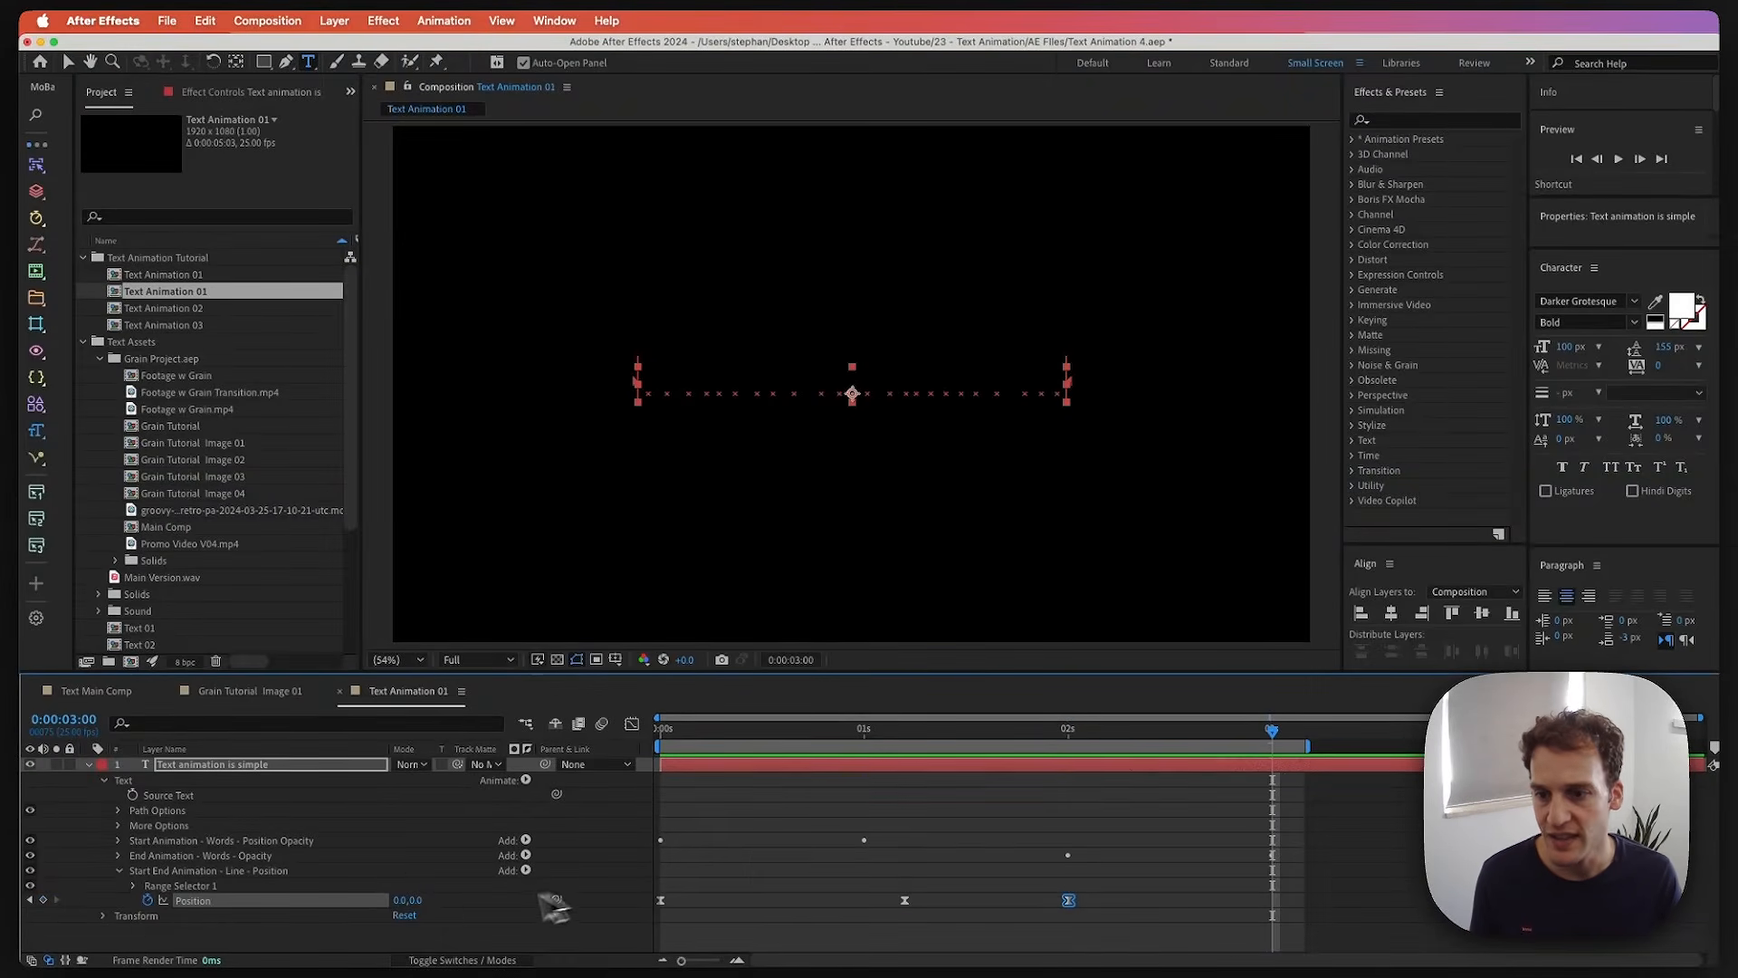
{"action": "left_click_drag", "start_coordinate": [400, 899], "coordinate": [299, 904]}
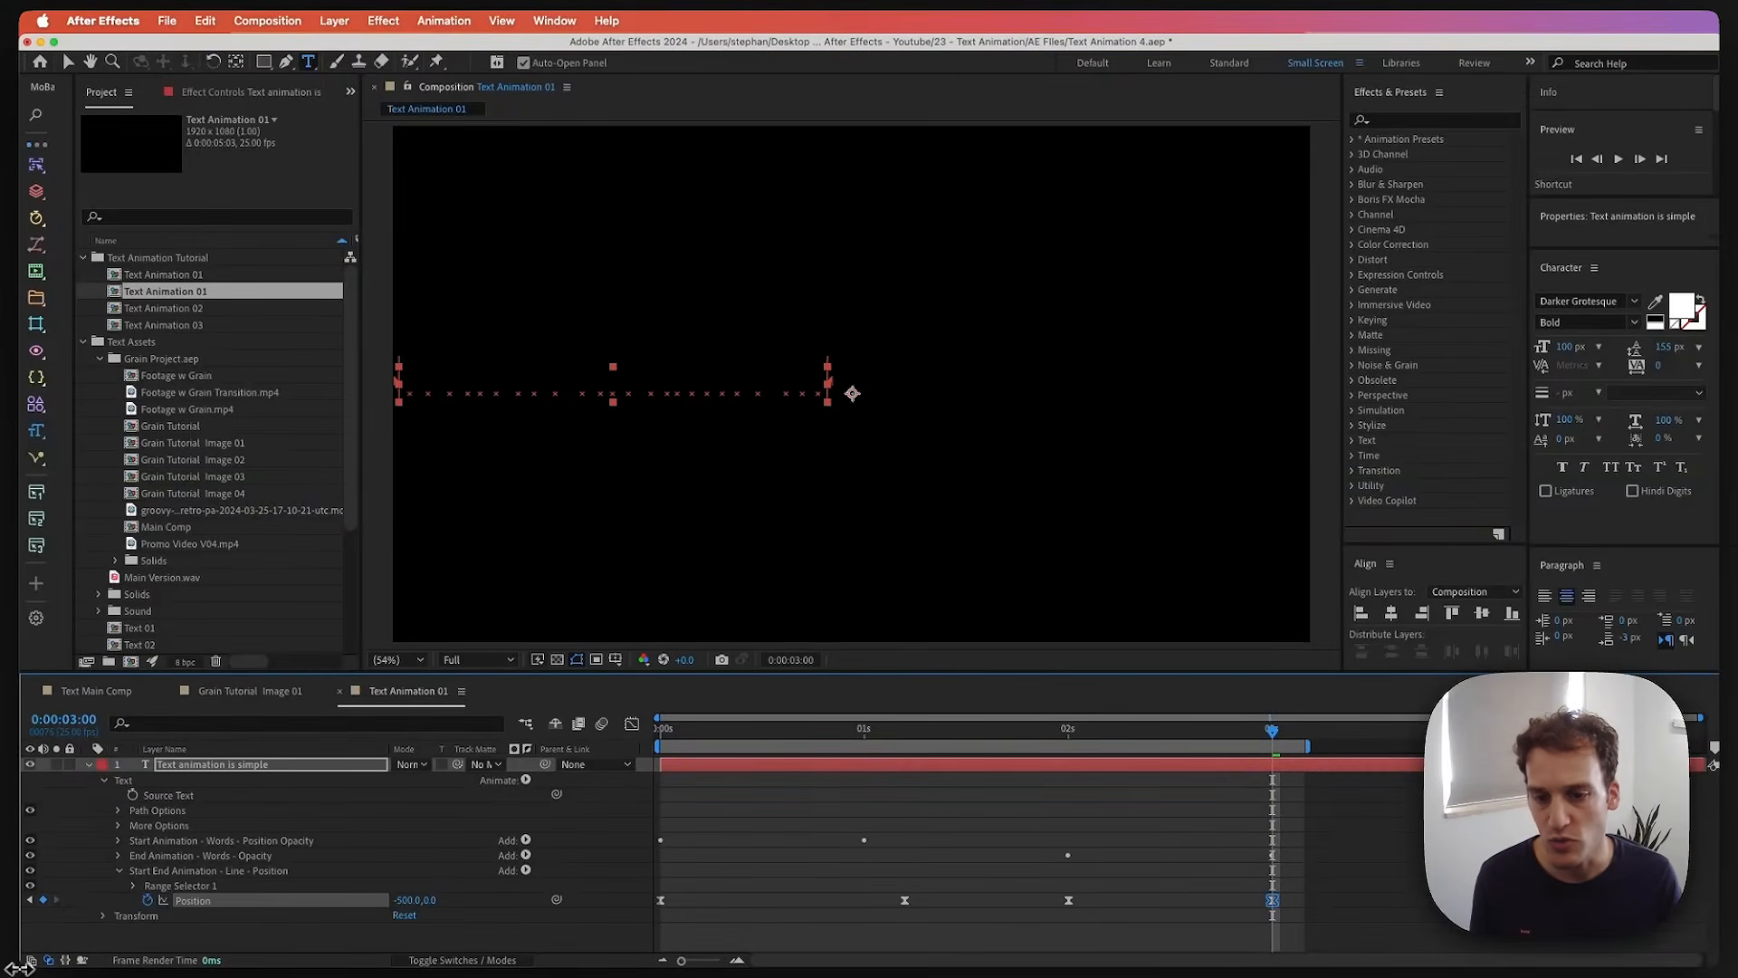
- Easy Ease the 2- and 3-second Position keyframes, lengthen the 2-second keyframe's outgoing influence in the Graph Editor, and preview the animation
{"action": "left_click_drag", "start_coordinate": [1030, 883], "coordinate": [1314, 951]}
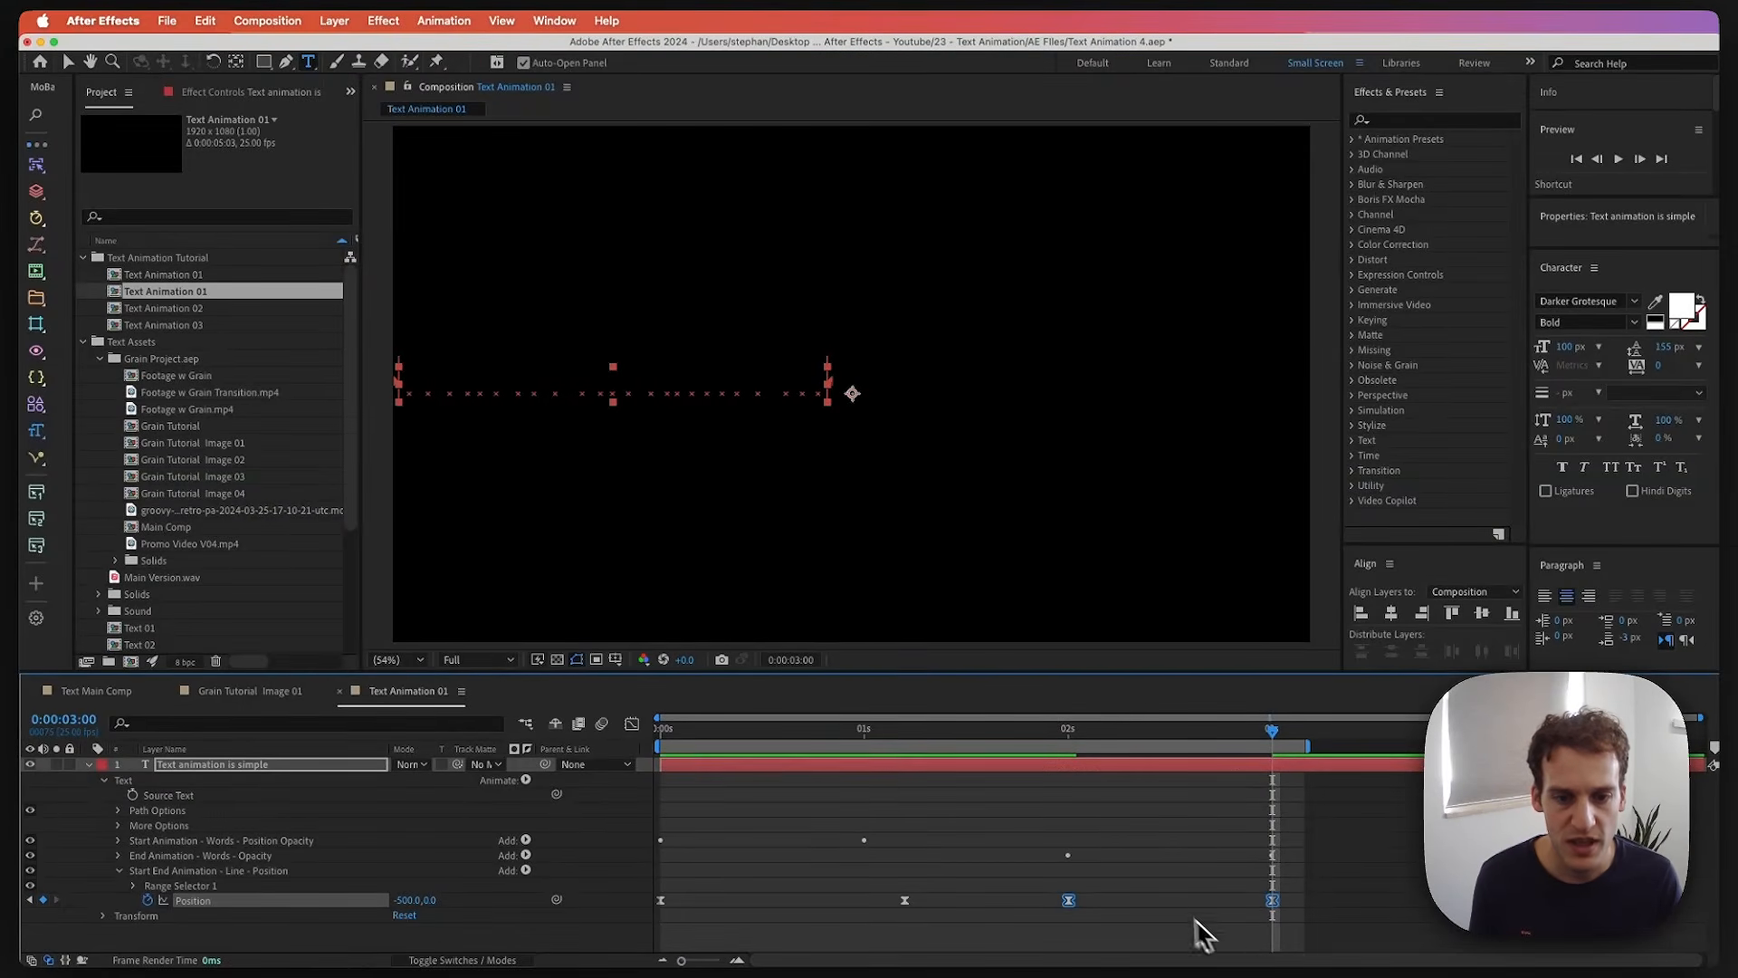
{"action": "key", "text": "F9"}
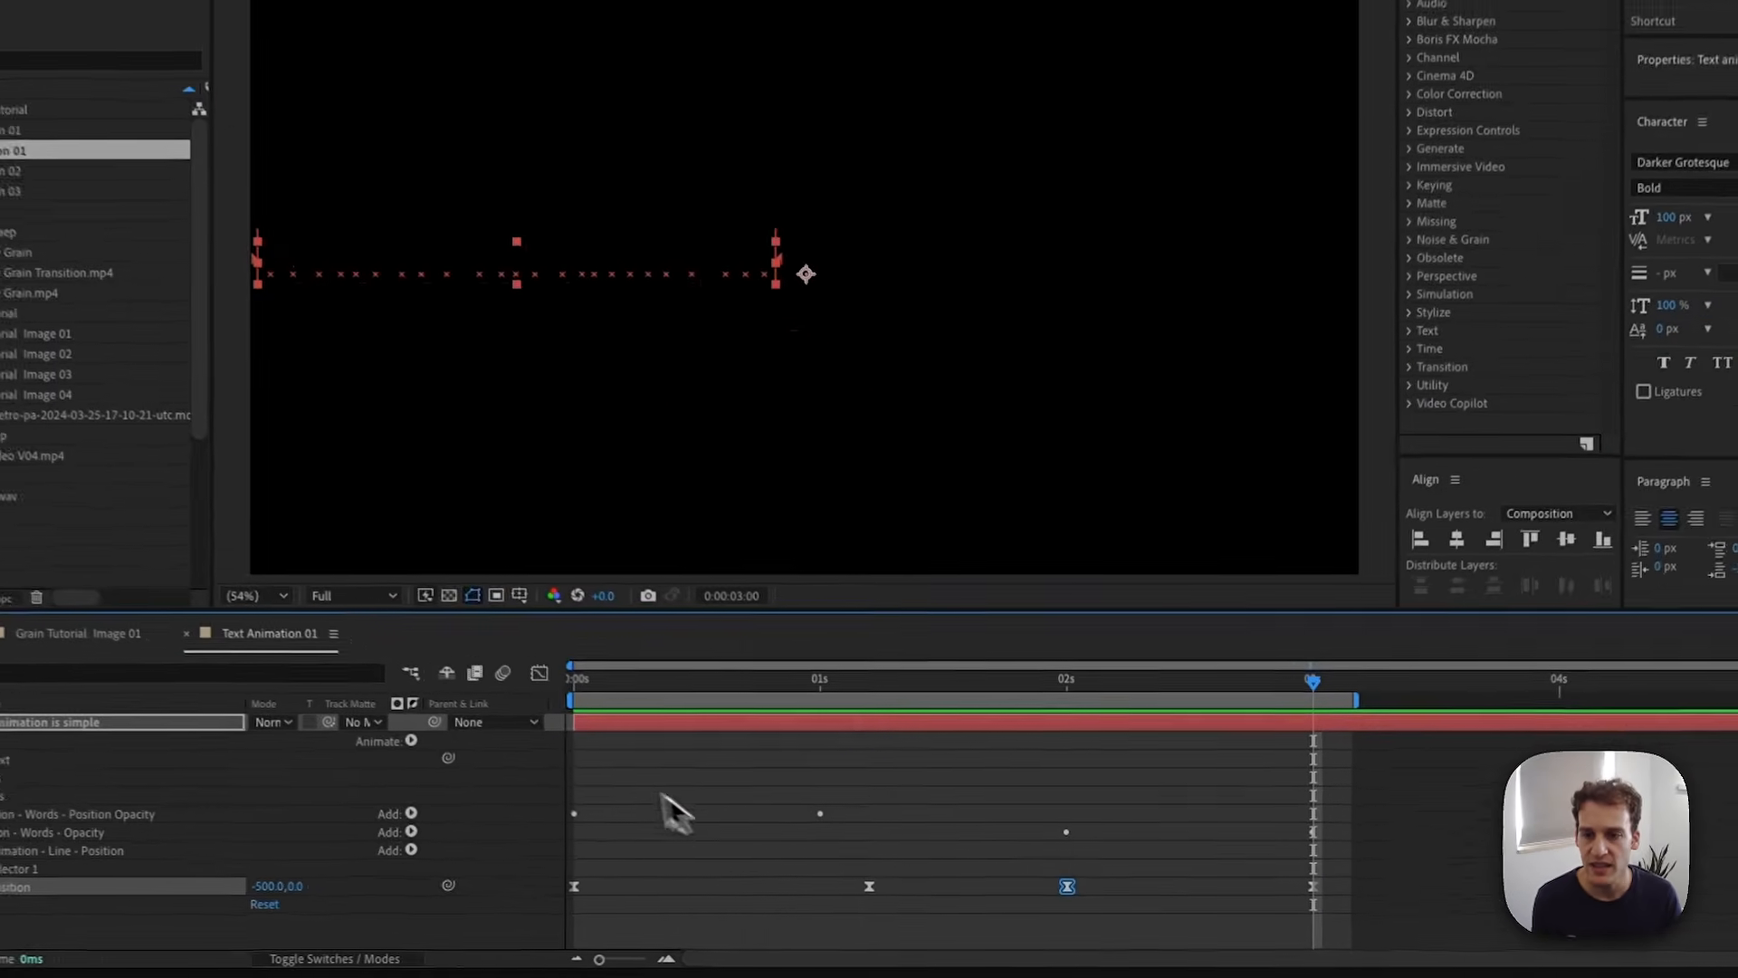
{"action": "left_click", "coordinate": [628, 722]}
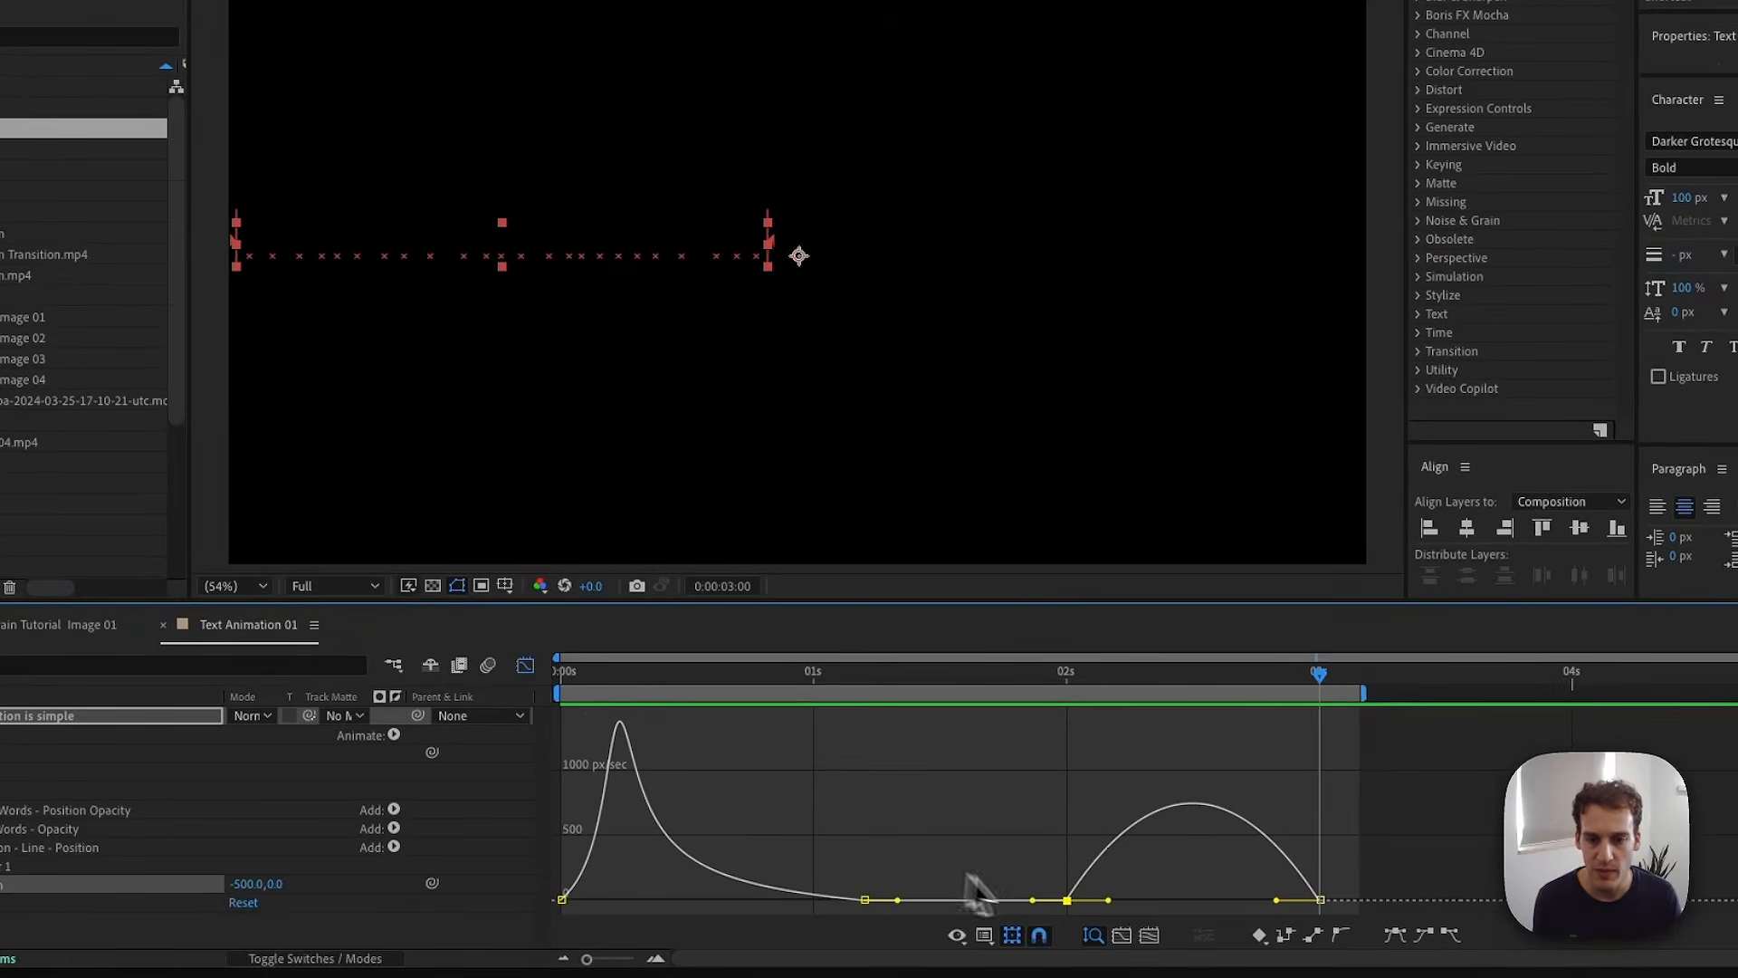
{"action": "left_click_drag", "start_coordinate": [1108, 900], "coordinate": [1192, 906]}
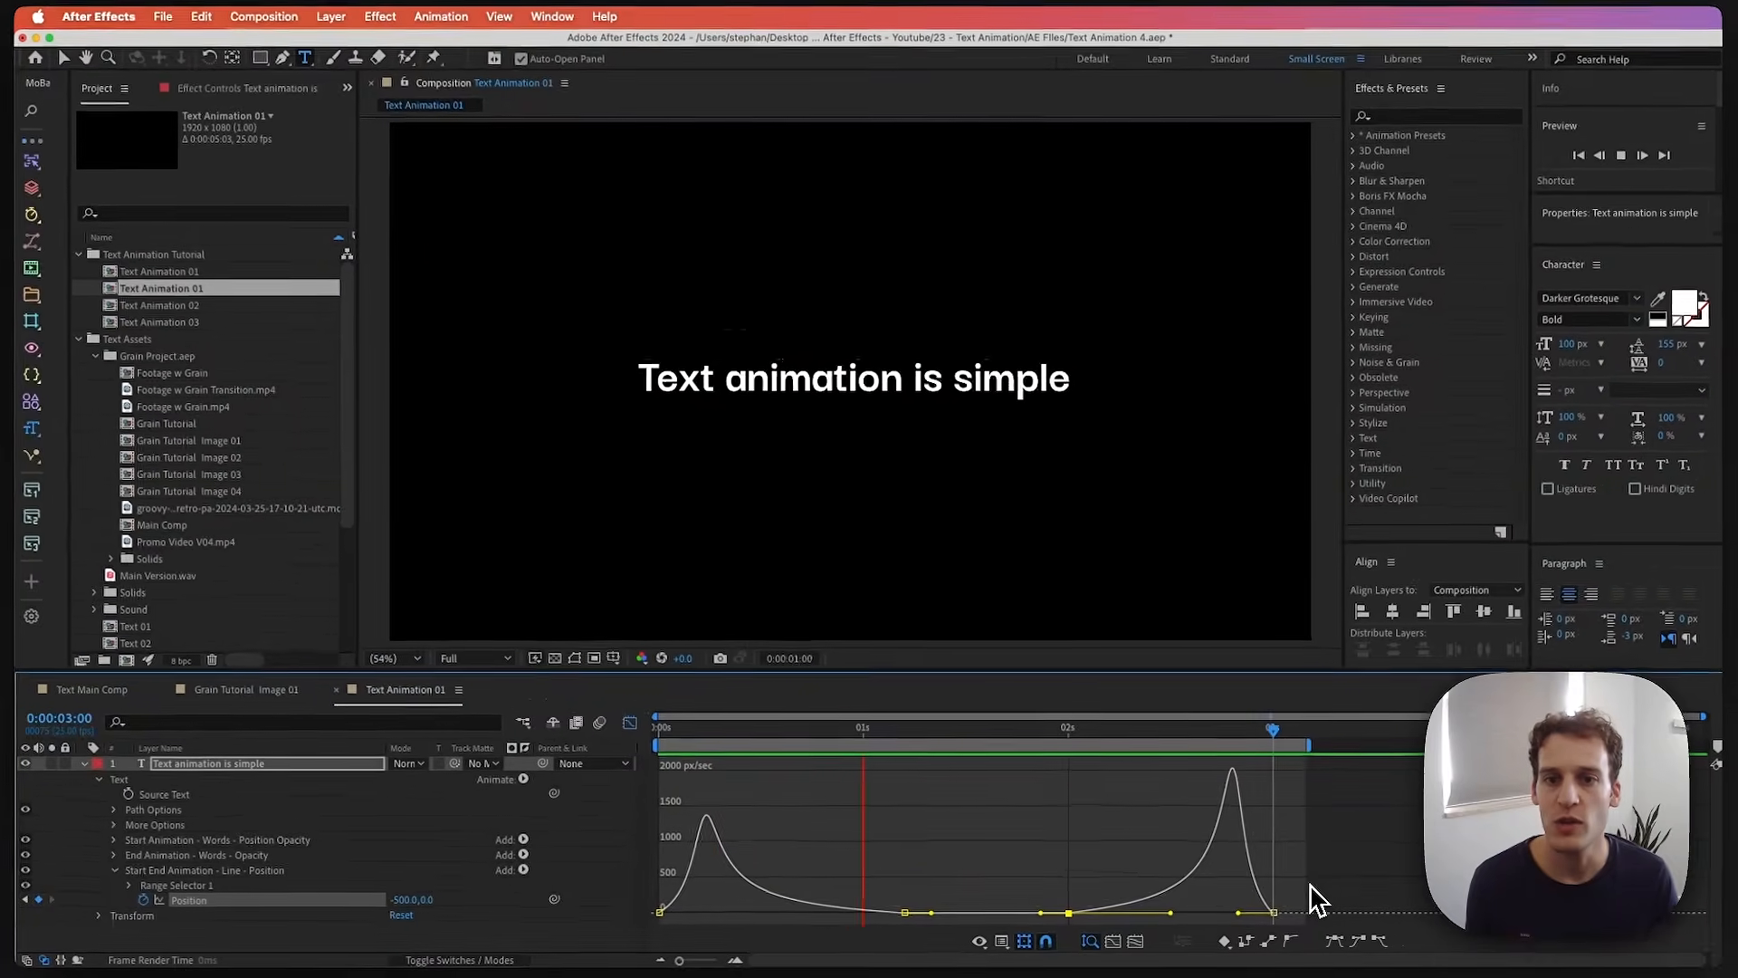
{"action": "key", "text": "space"}
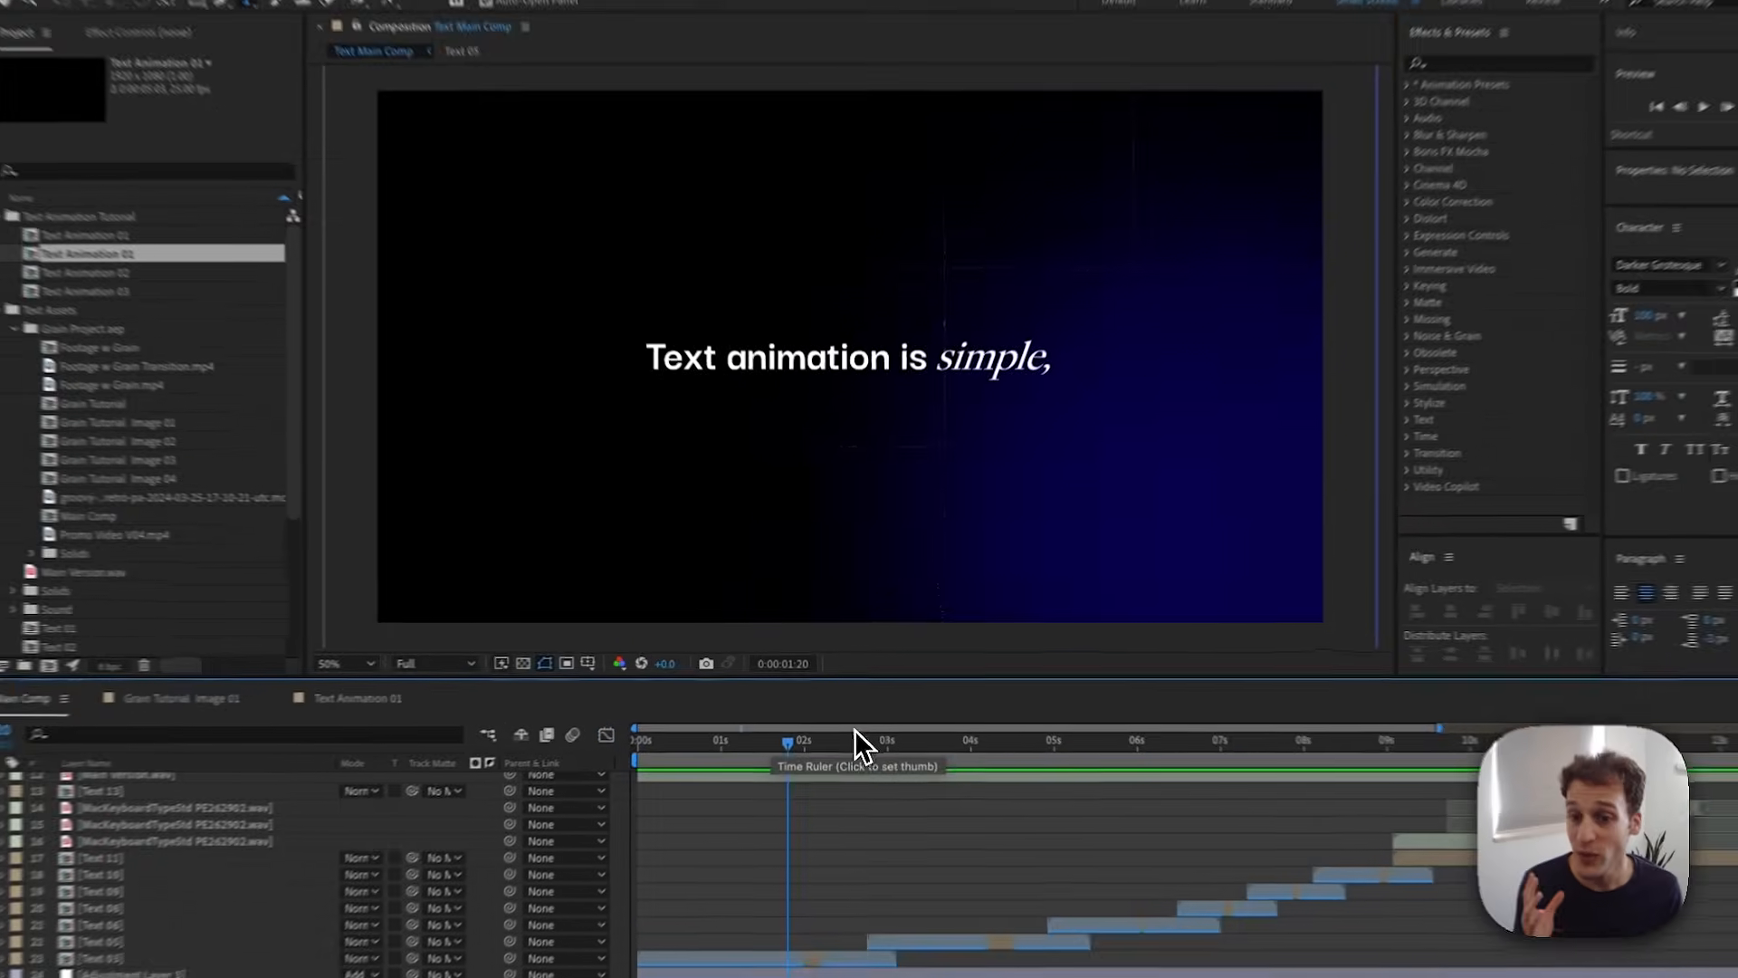
- Scrub Text Main Comp around 2 seconds to examine the differently styled word in the finished title
{"action": "left_click_drag", "start_coordinate": [831, 729], "coordinate": [797, 763]}
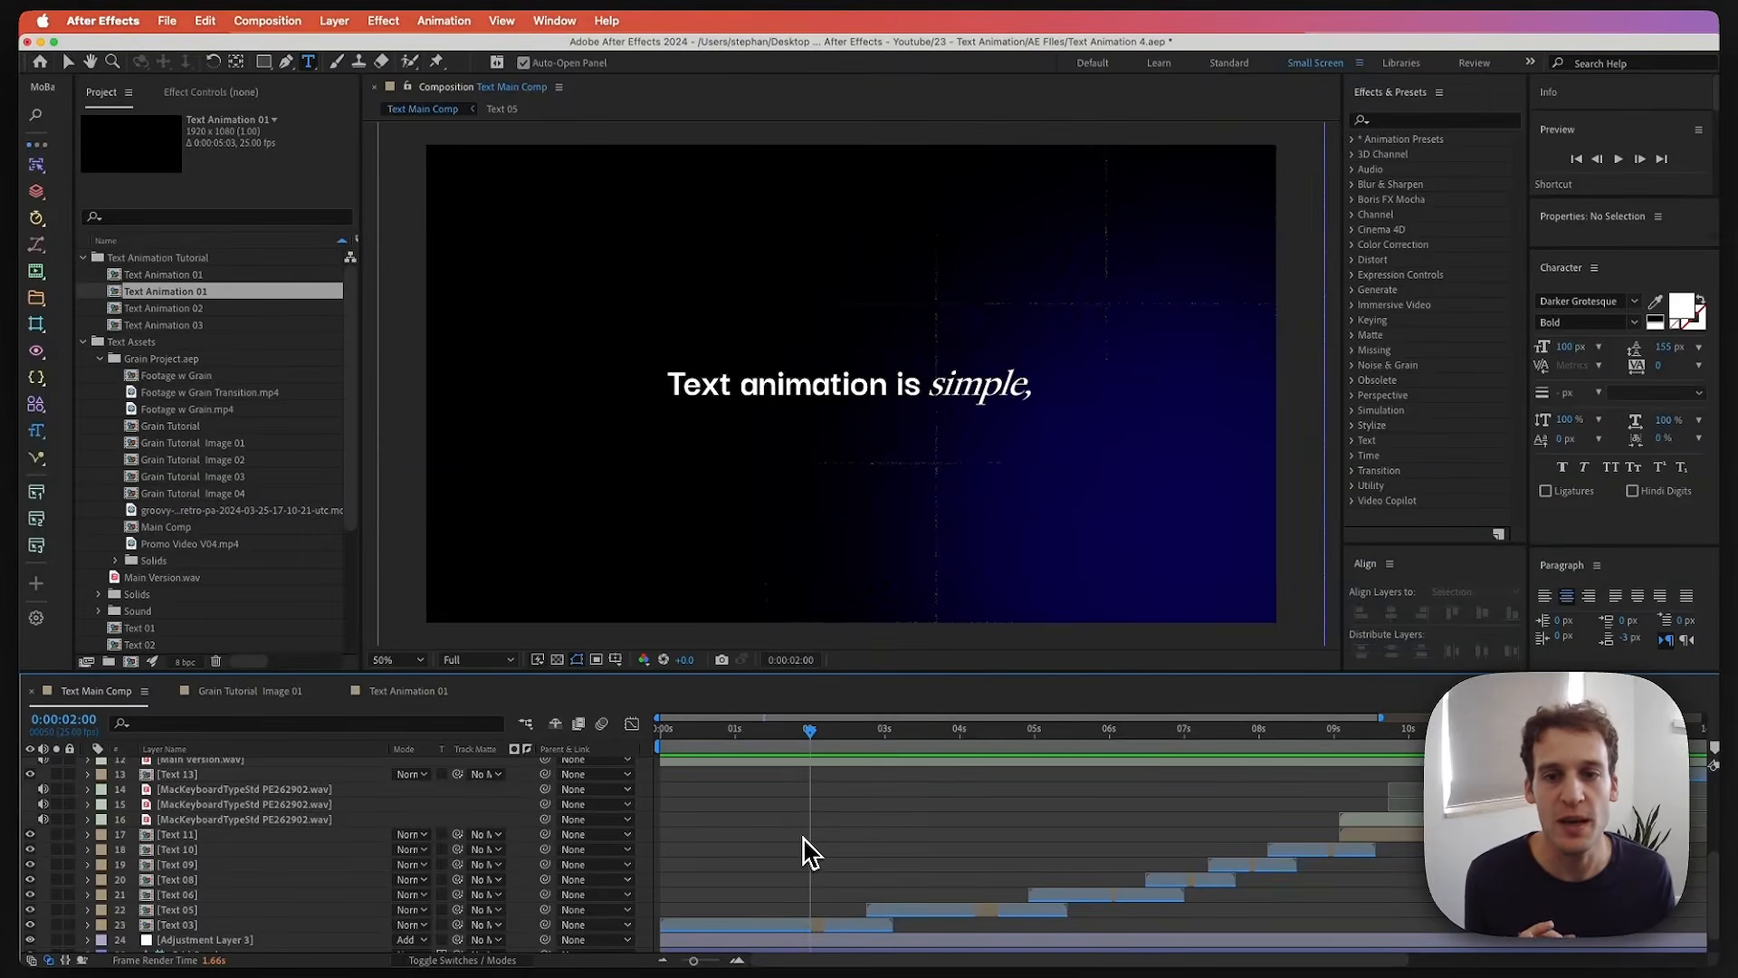
{"action": "mouse_move", "coordinate": [796, 742]}
{"action": "left_mouse_down"}
{"action": "mouse_move", "coordinate": [762, 743]}
{"action": "mouse_move", "coordinate": [795, 746]}
{"action": "left_mouse_up"}
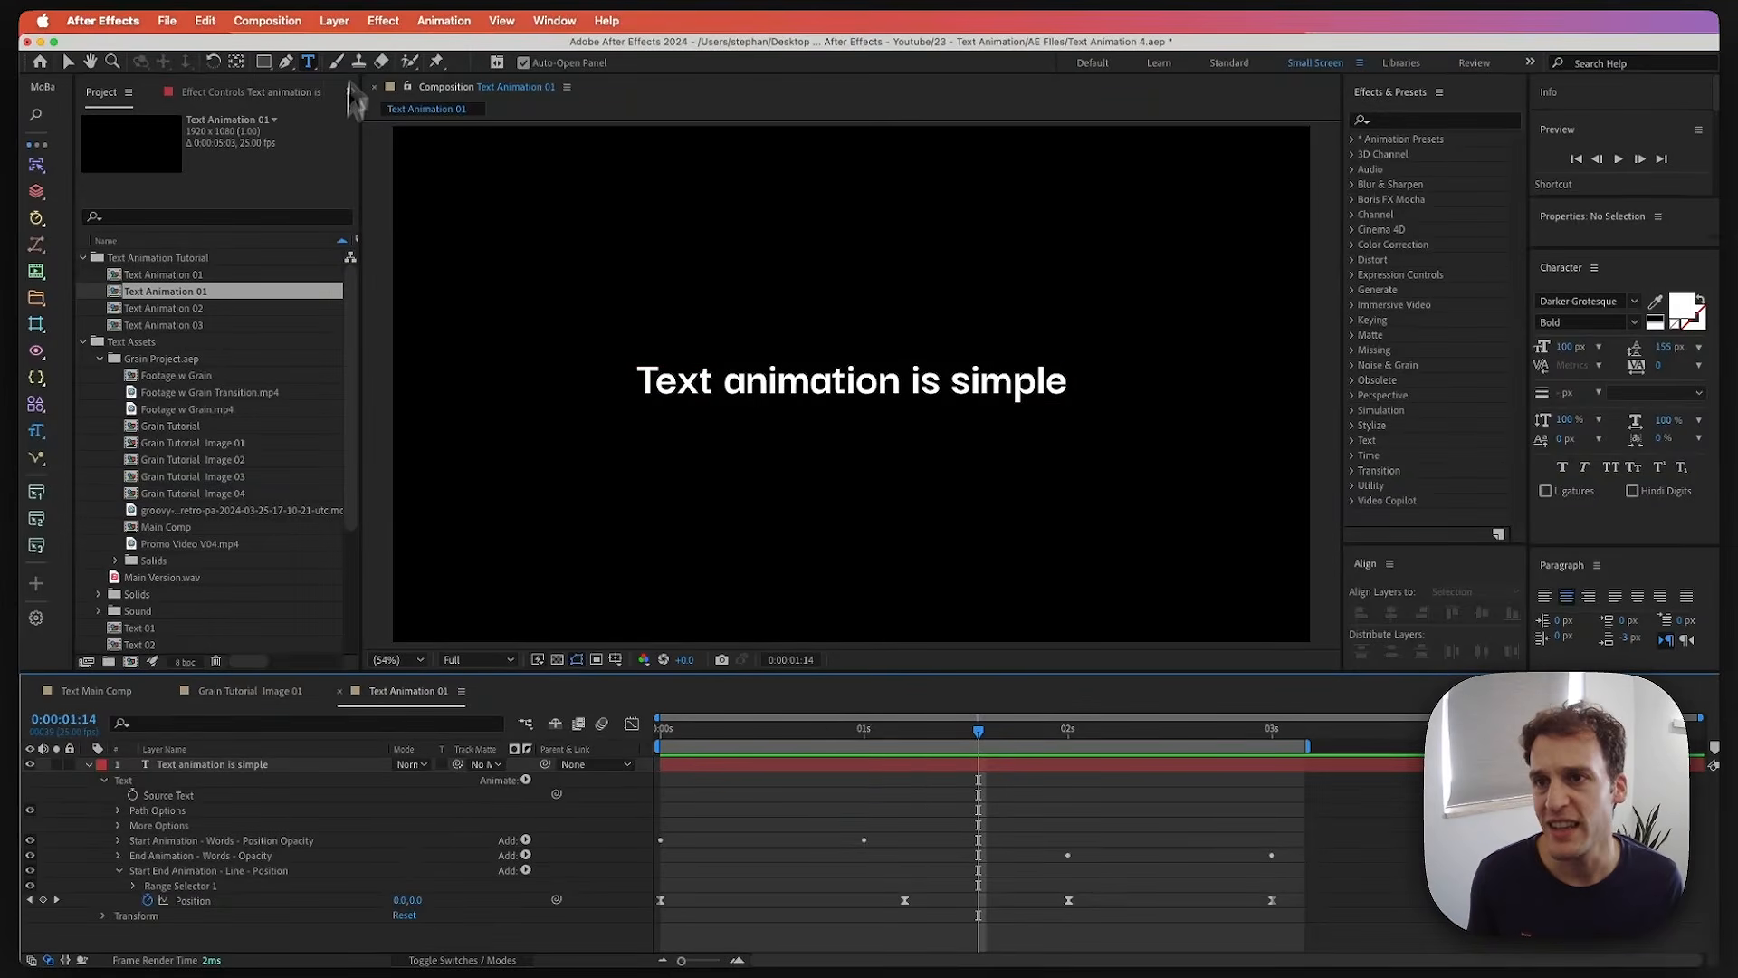
- Add a null object to the Text Animation 01 composition and rename it "Pick Special Word"
{"action": "left_click", "coordinate": [340, 20]}
{"action": "mouse_move", "coordinate": [362, 47]}
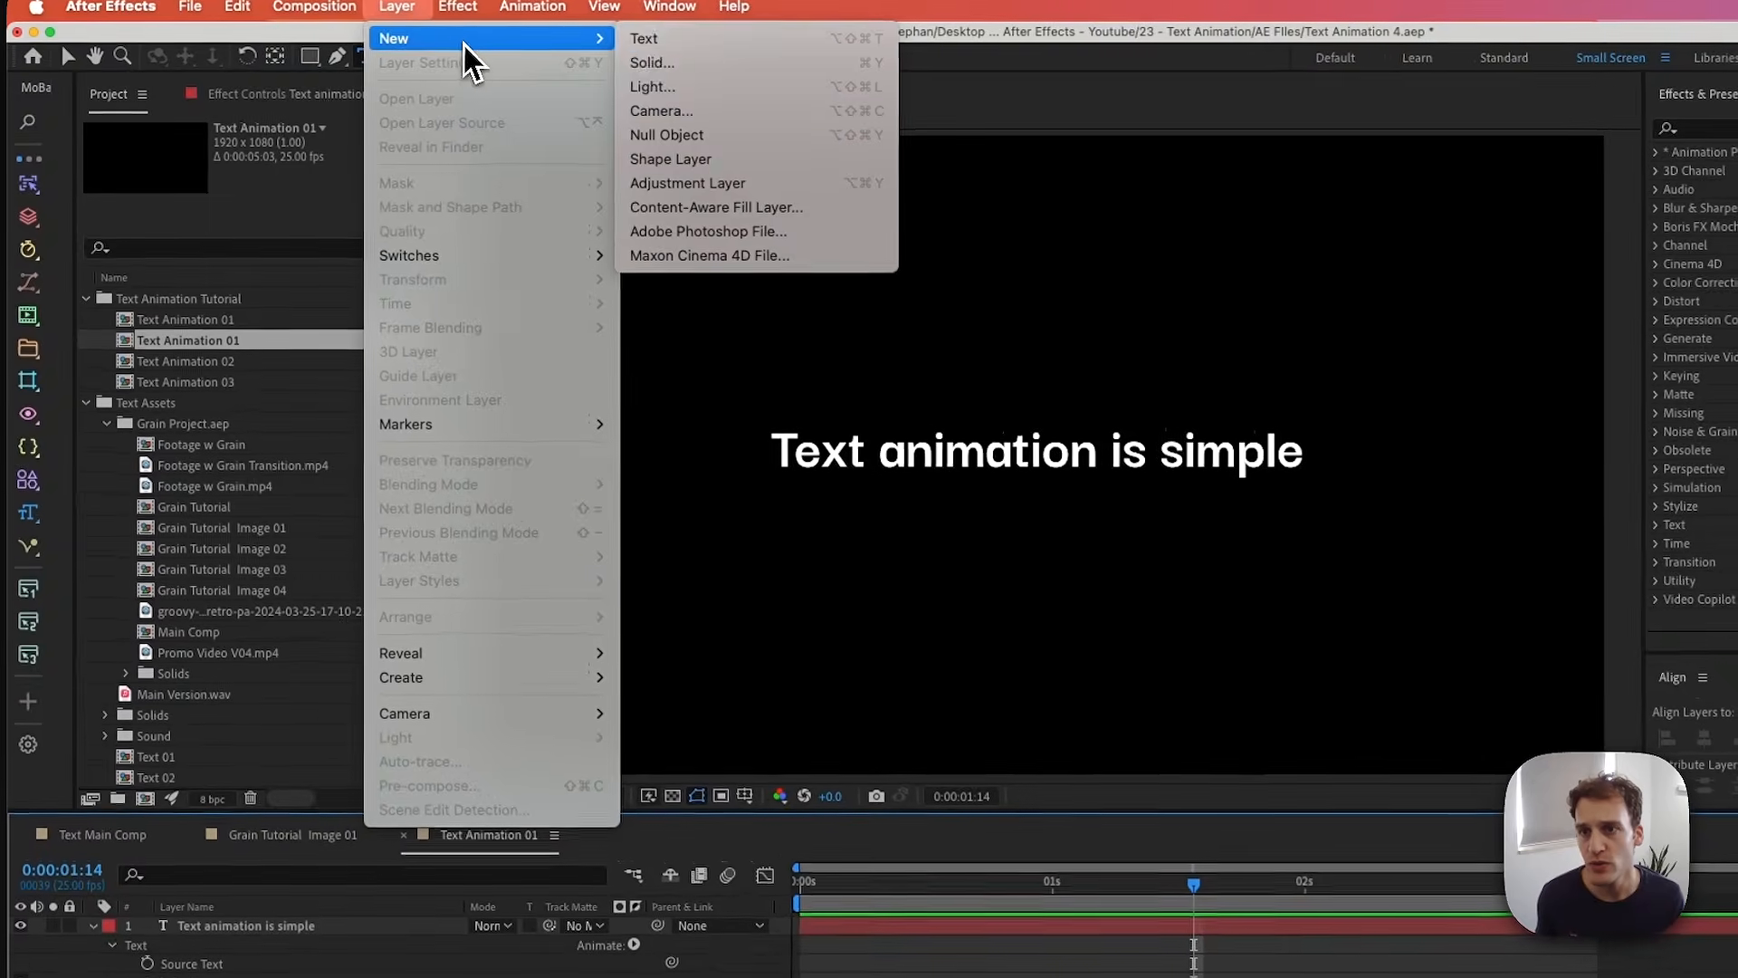
{"action": "left_click", "coordinate": [724, 136]}
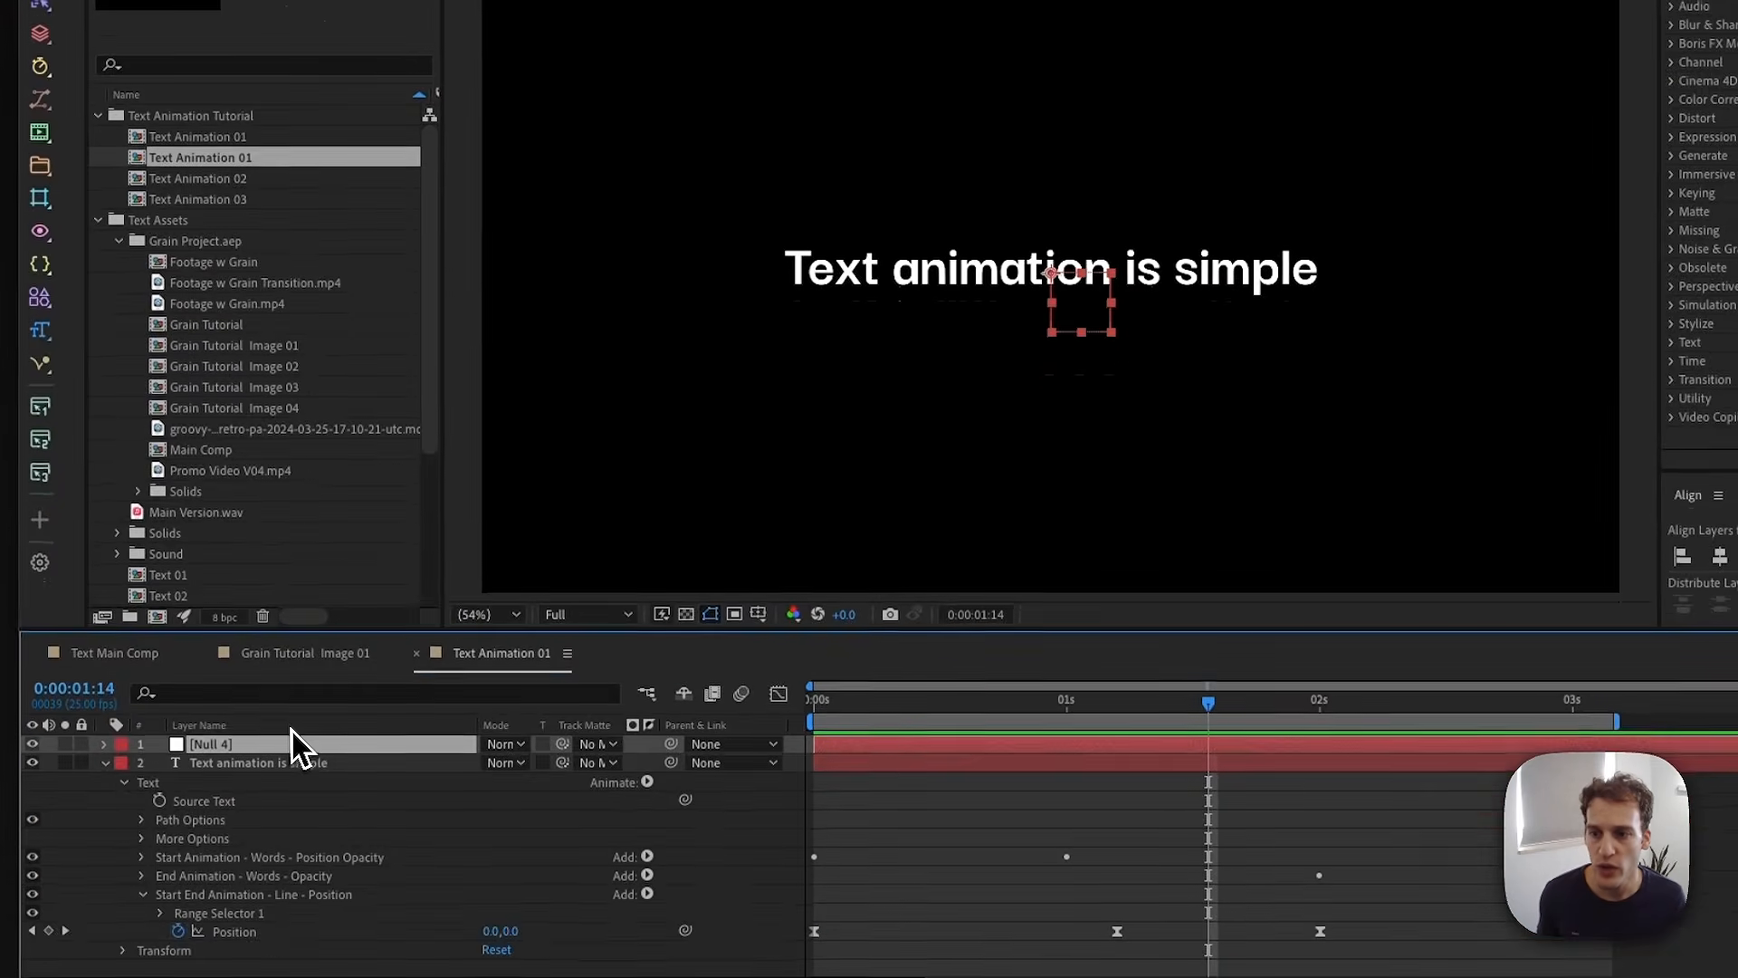
{"action": "key", "text": "Return"}
{"action": "type", "text": "Pick Spec"}
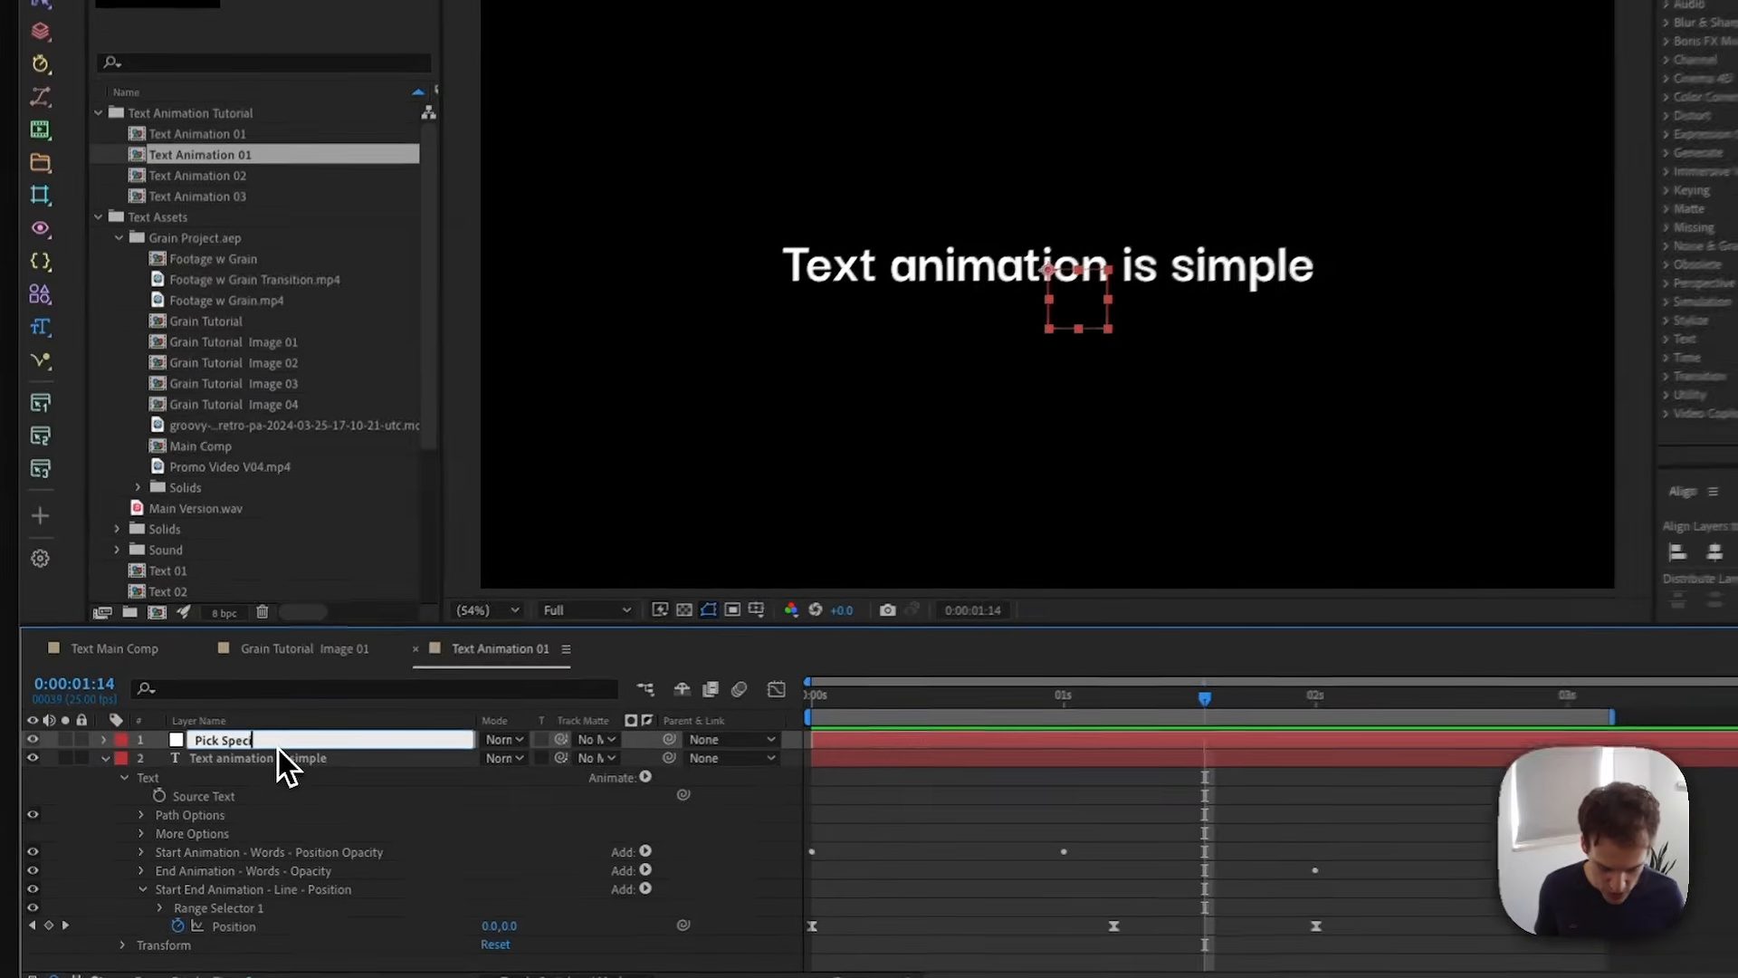
{"action": "type", "text": "ial Word"}
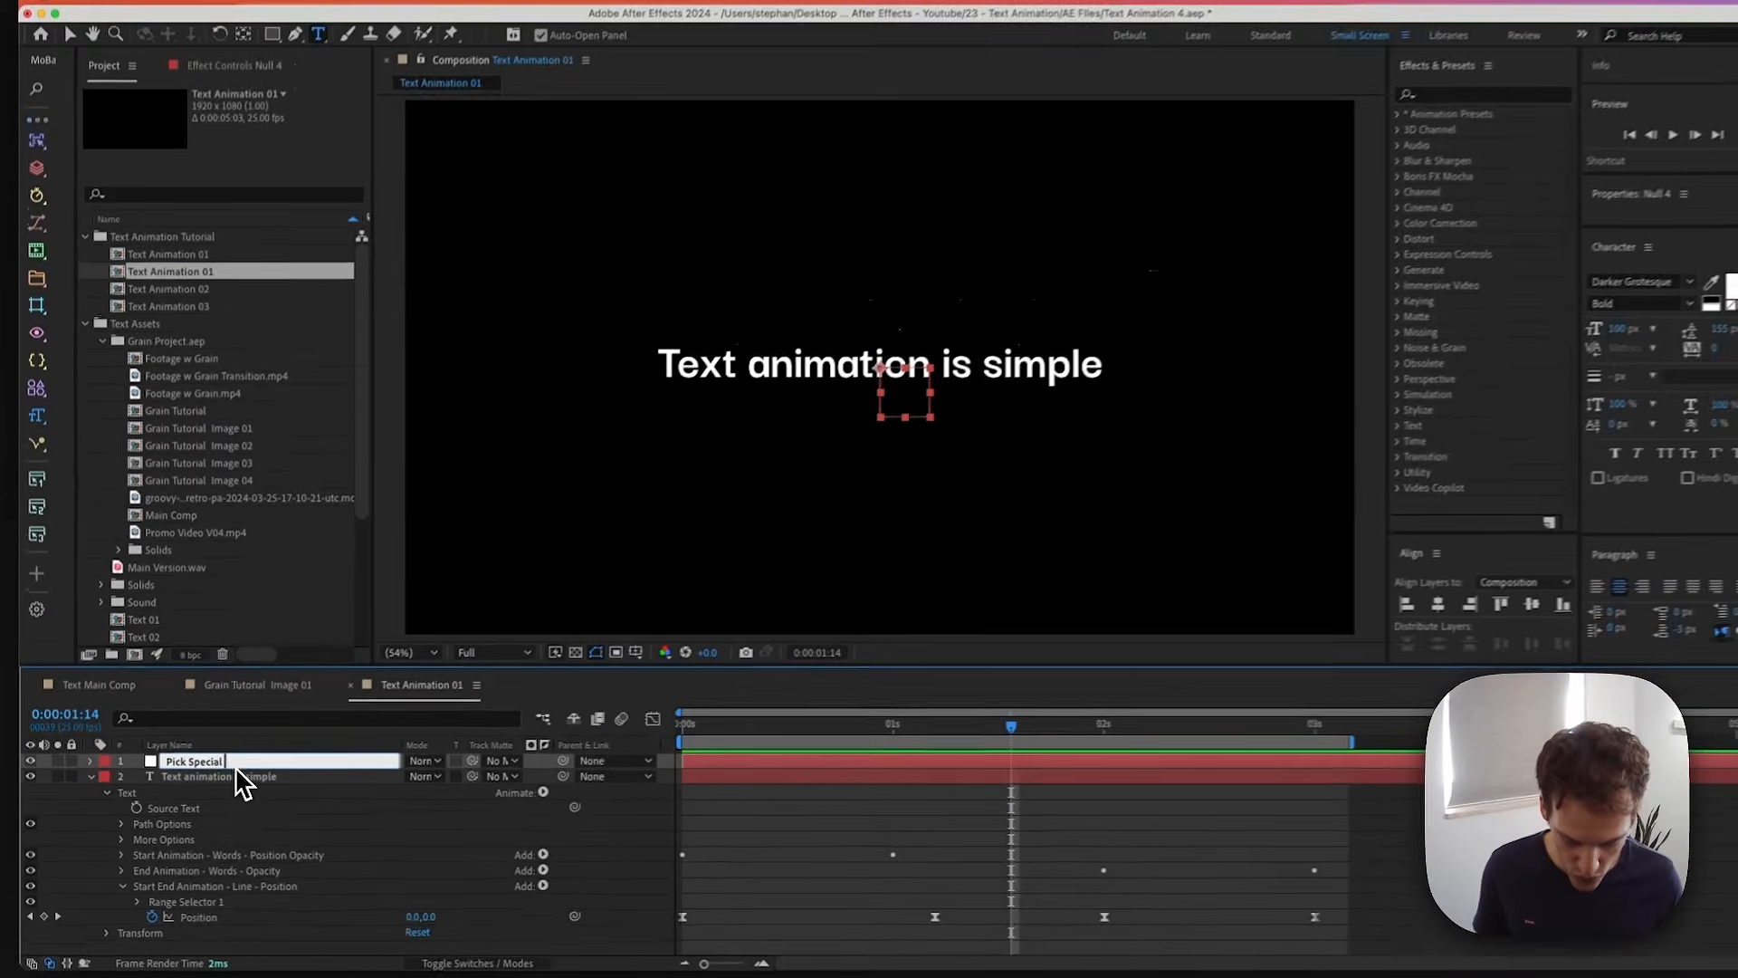
{"action": "key", "text": "Return"}
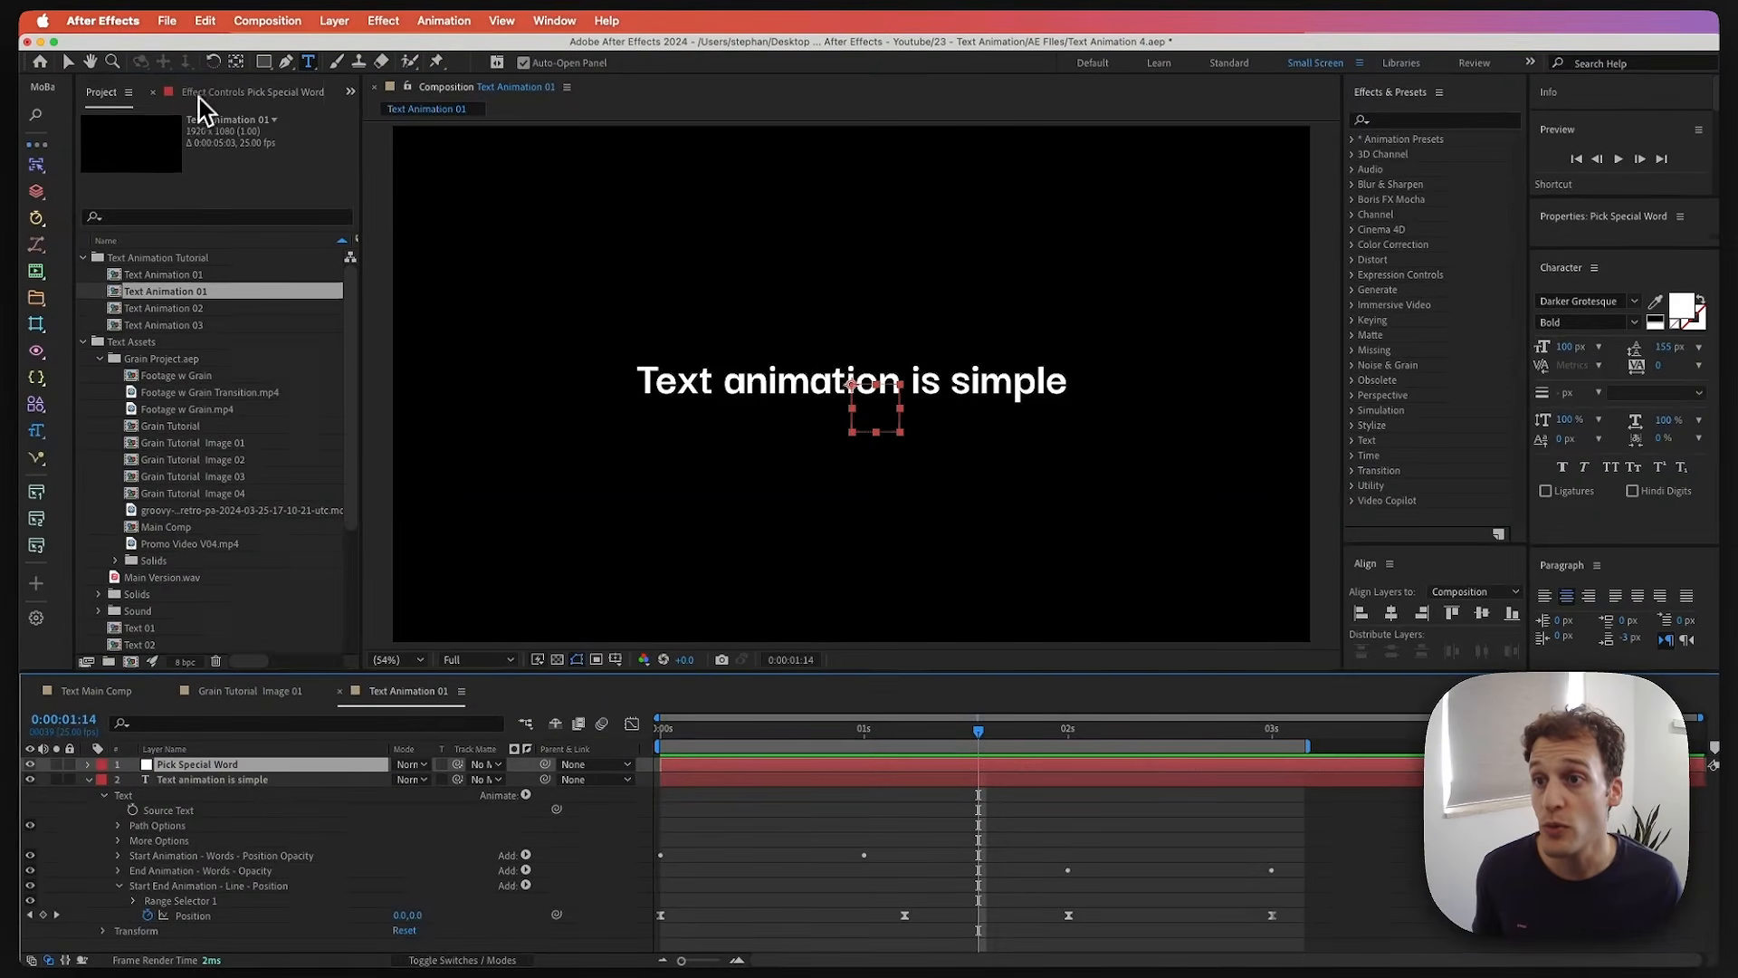
- Apply a Slider Control effect to the Pick Special Word null and rename the effect "Select Special Word"
{"action": "left_click", "coordinate": [199, 97]}
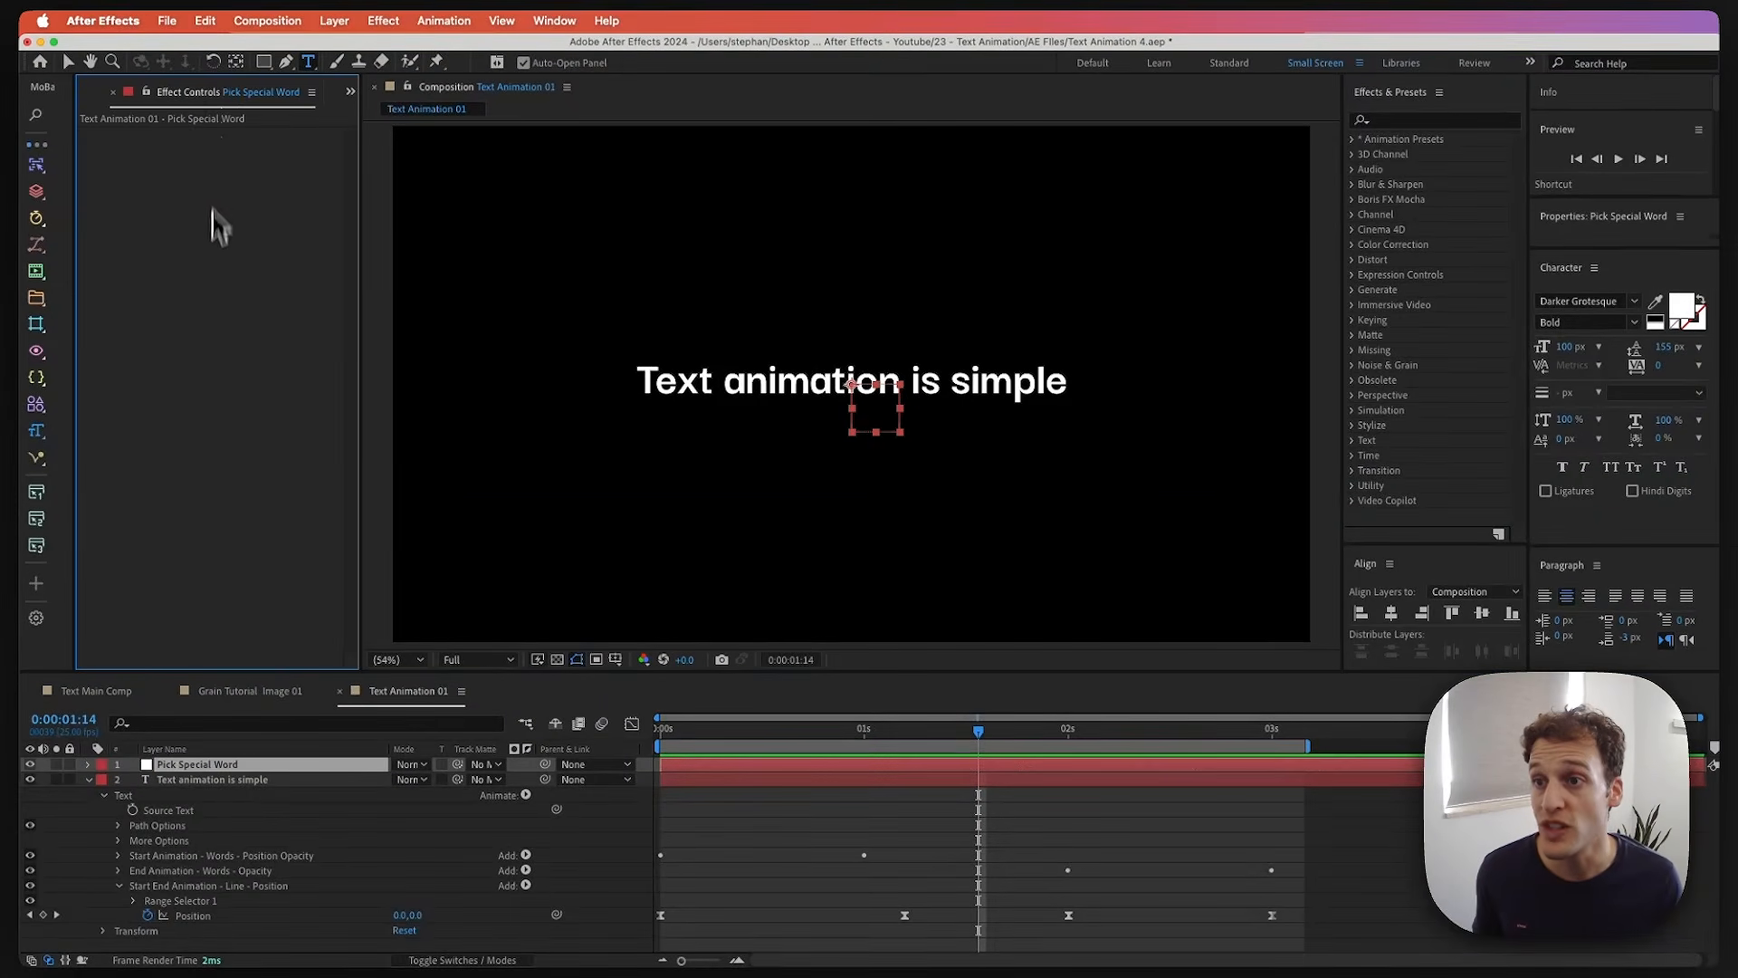
{"action": "left_click", "coordinate": [1481, 125]}
{"action": "key", "text": "BackSpace"}
{"action": "type", "text": "slider"}
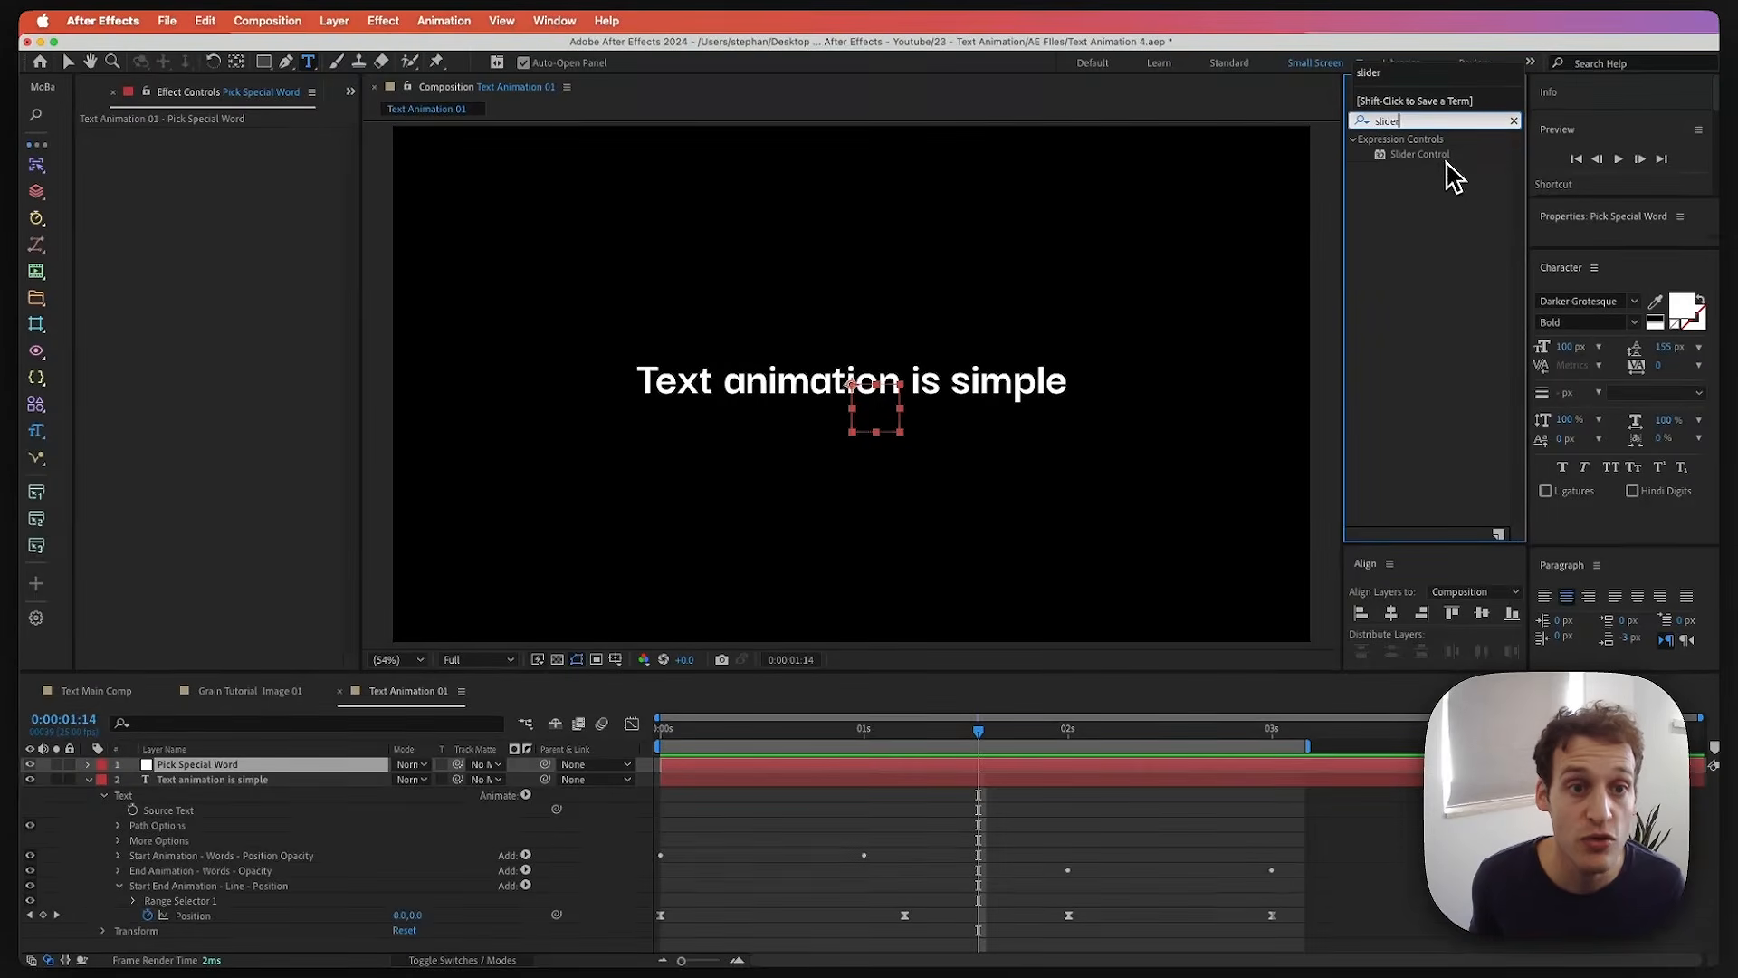
{"action": "left_click_drag", "start_coordinate": [1445, 163], "coordinate": [267, 258]}
{"action": "key", "text": "Return"}
{"action": "key", "text": "BackSpace"}
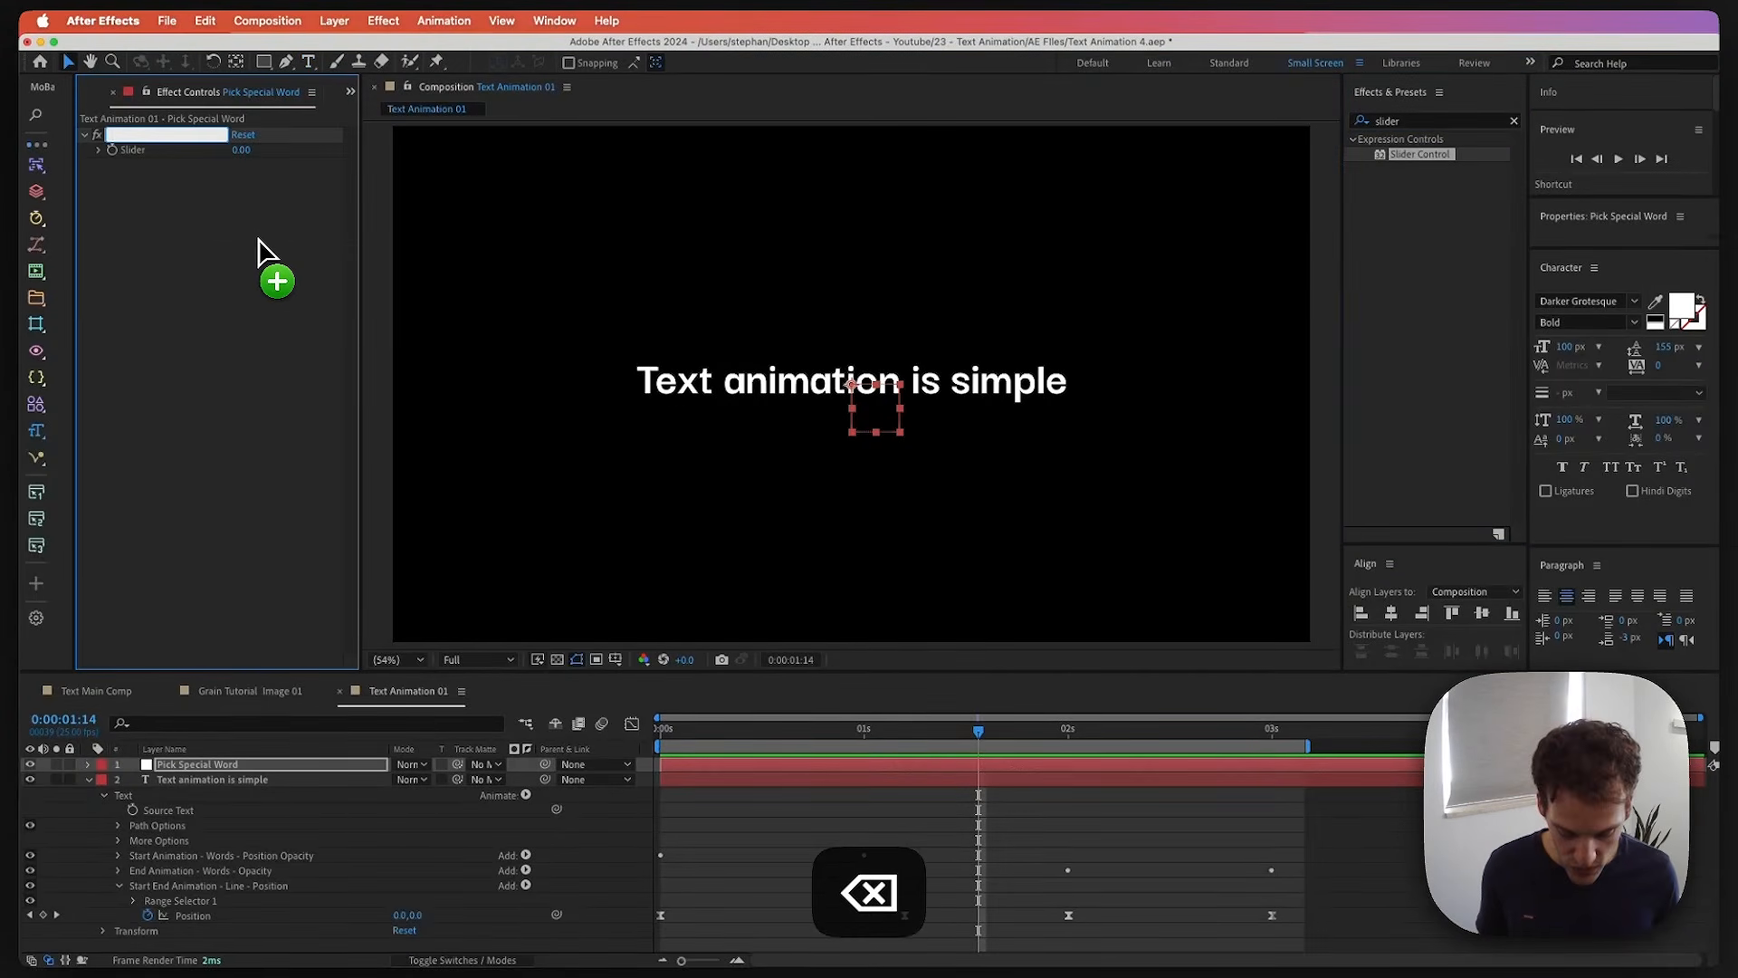
{"action": "type", "text": "Select Special Word"}
{"action": "key", "text": "Return"}
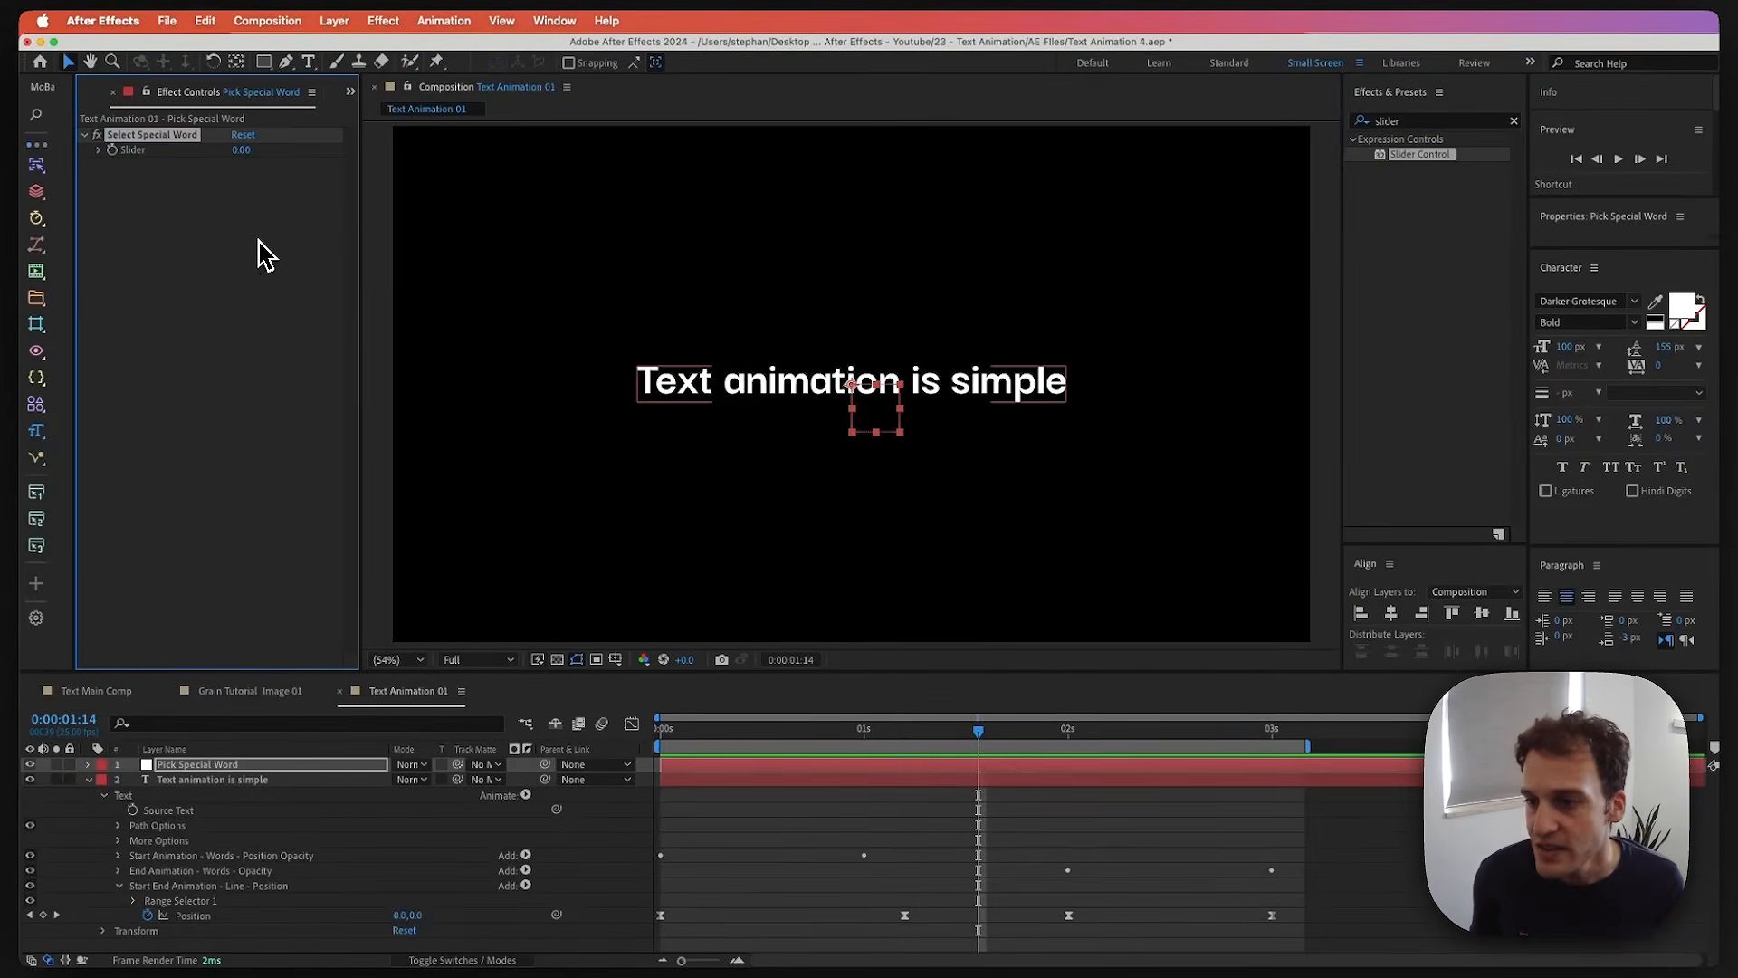
- Add an Opacity animator to the "Text animation is simple" layer and rename it "Subtract Special Word"
{"action": "left_click", "coordinate": [201, 780]}
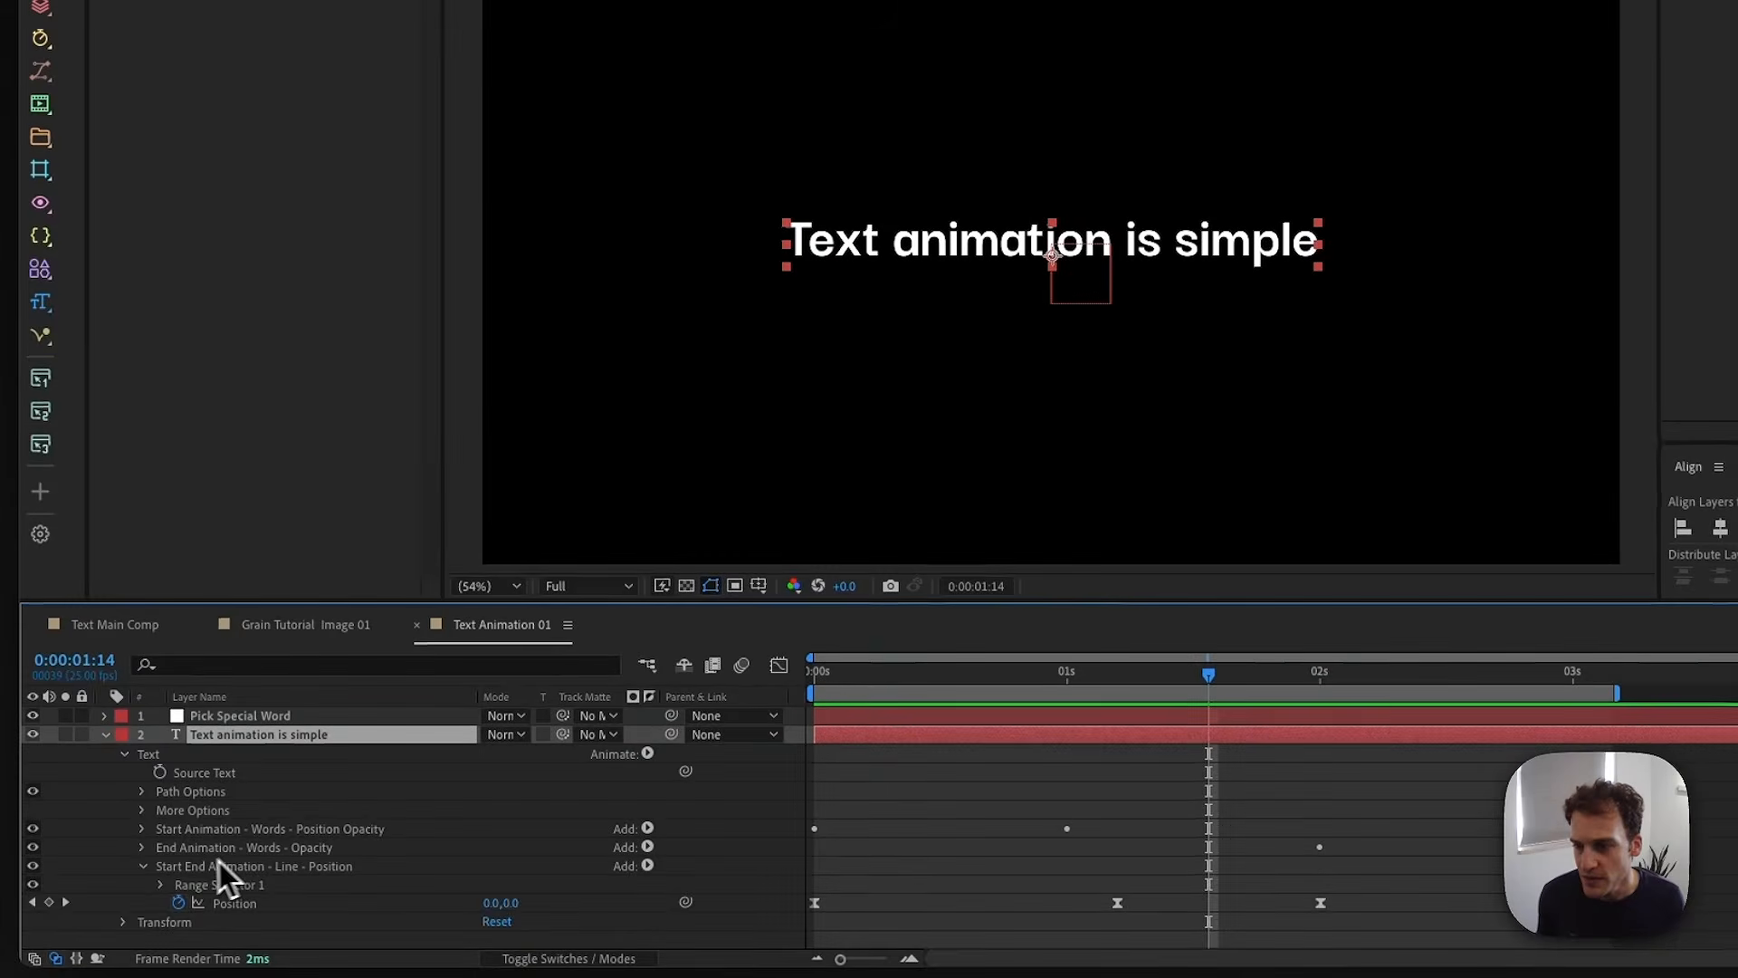
{"action": "left_click", "coordinate": [143, 866]}
{"action": "left_click", "coordinate": [629, 763]}
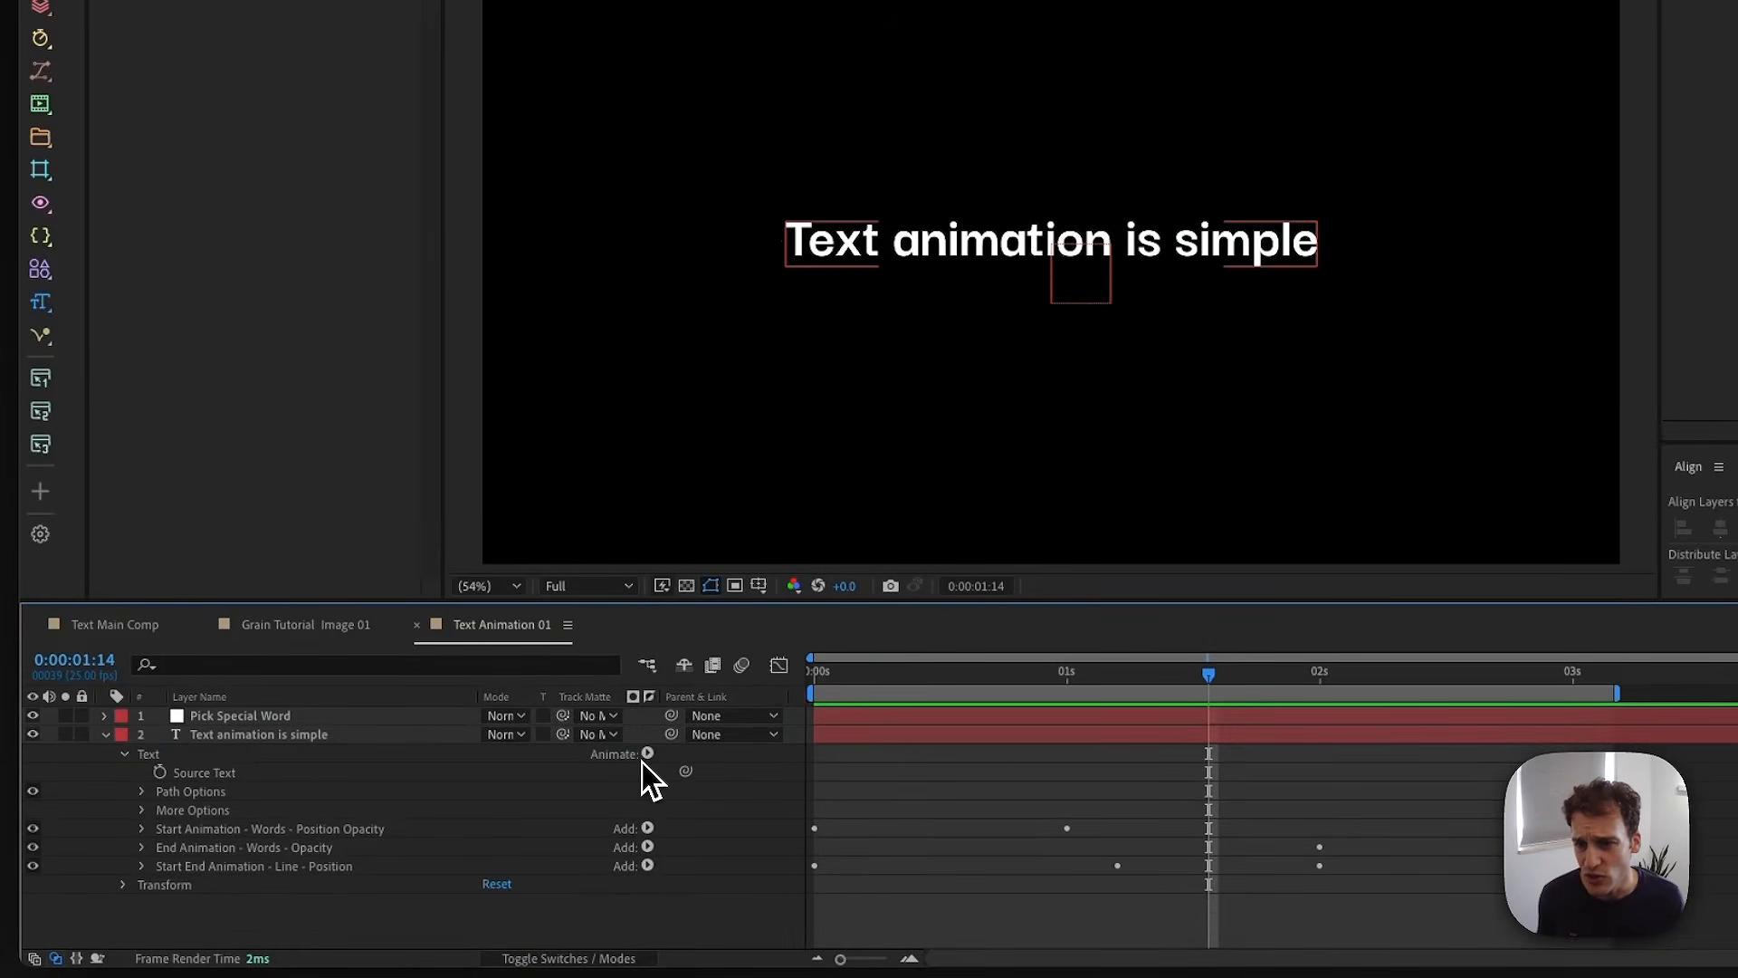
{"action": "left_click", "coordinate": [648, 759]}
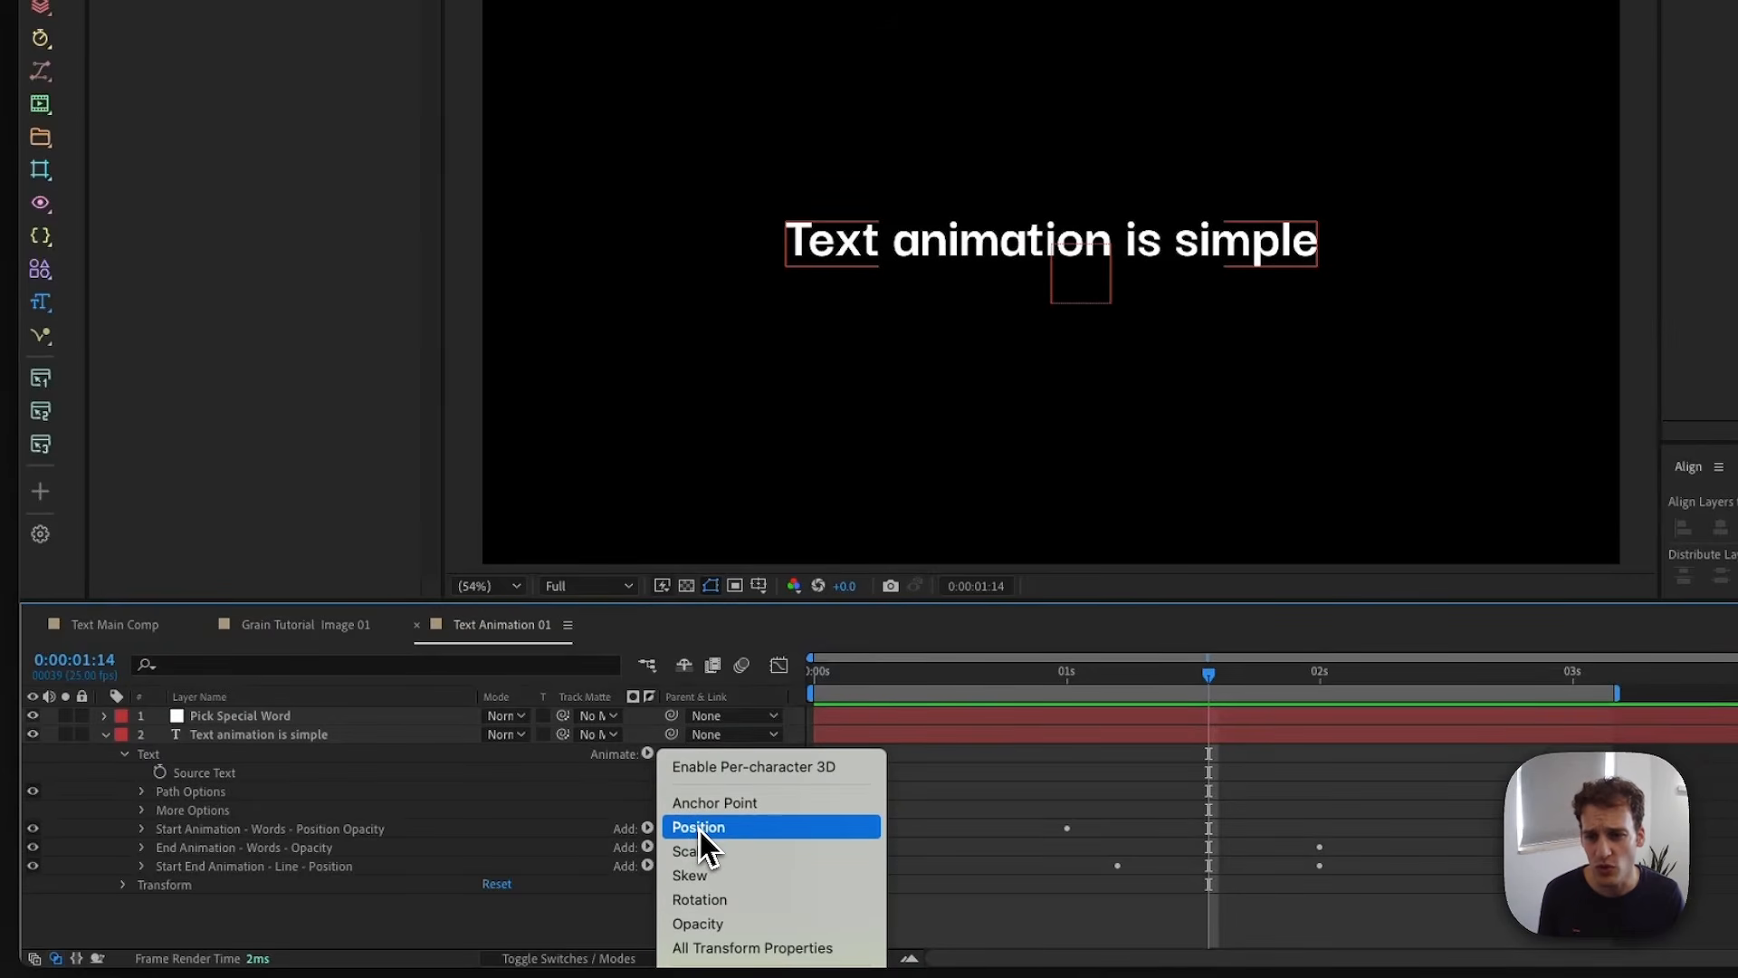
{"action": "left_click", "coordinate": [714, 925]}
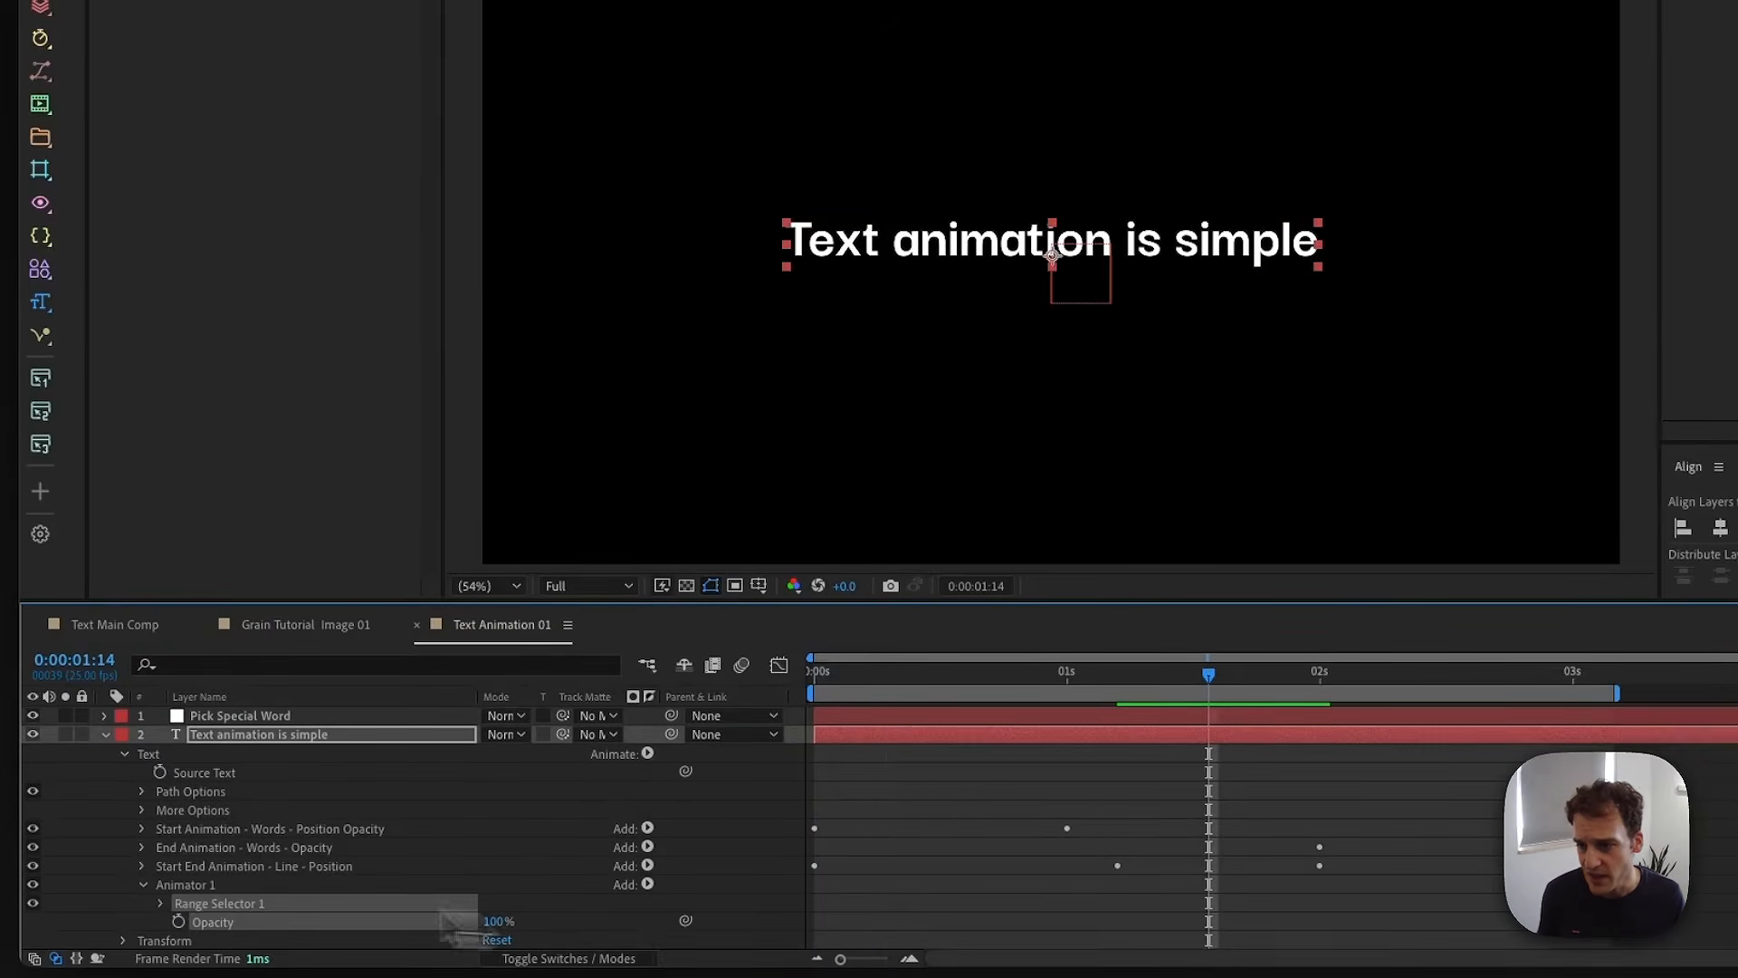
{"action": "key", "text": "Return"}
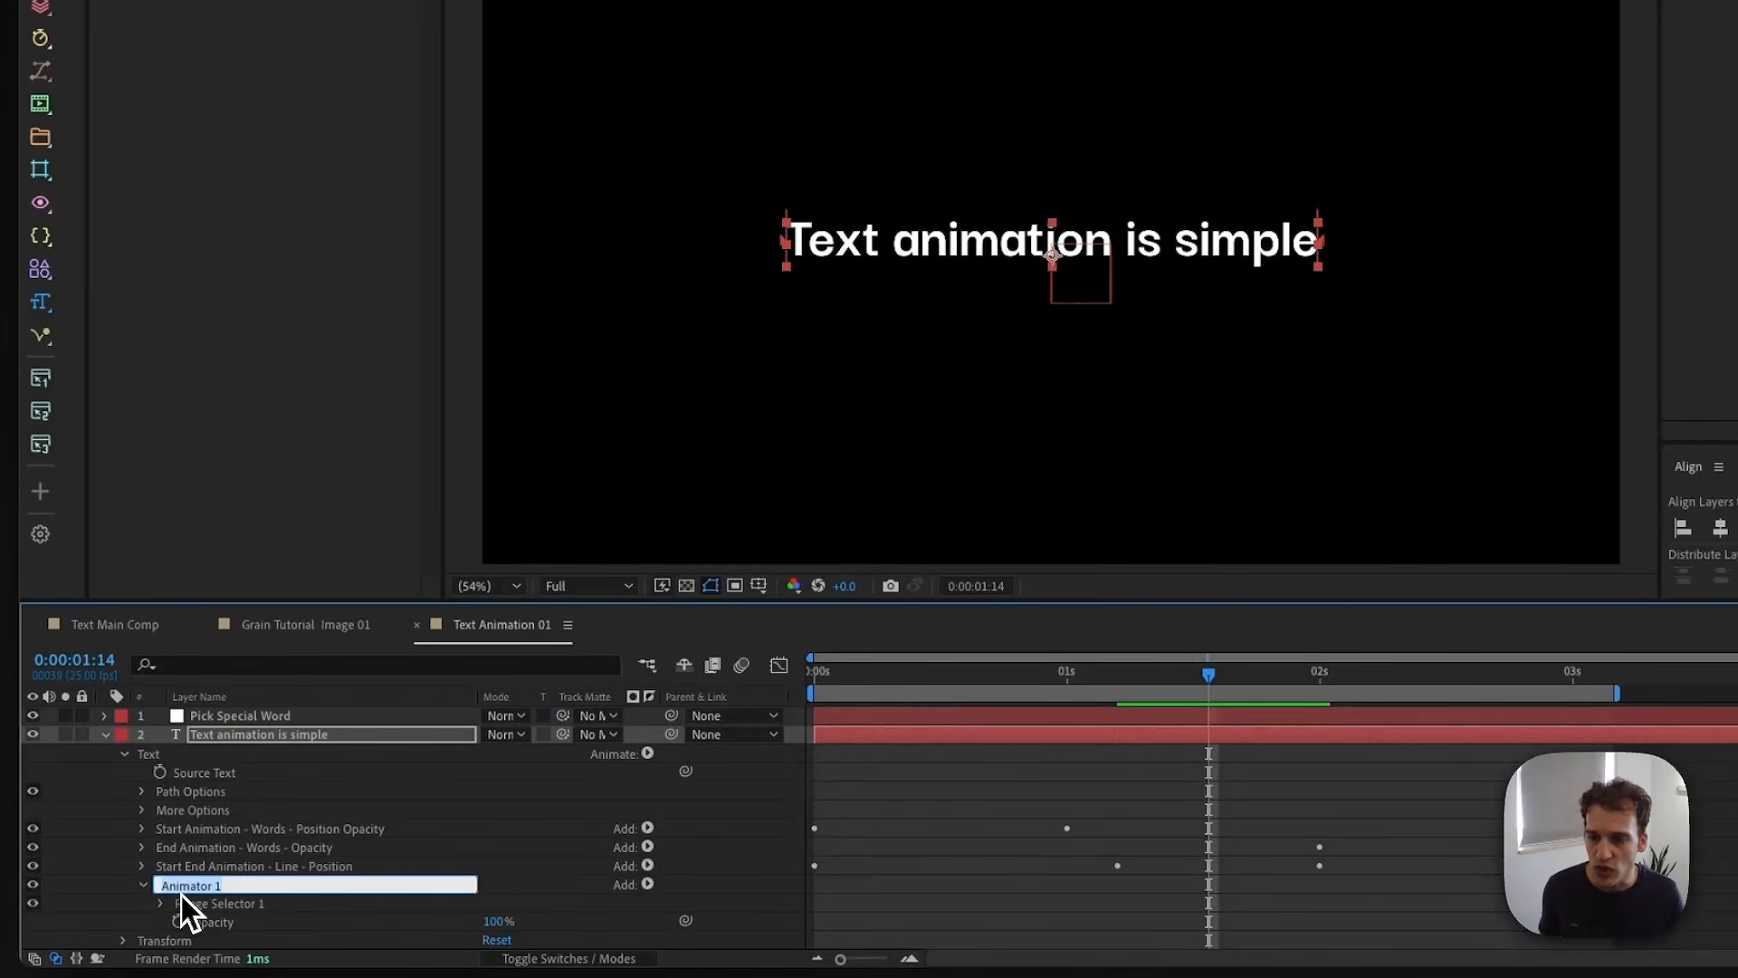
{"action": "type", "text": "Subtract Special Word"}
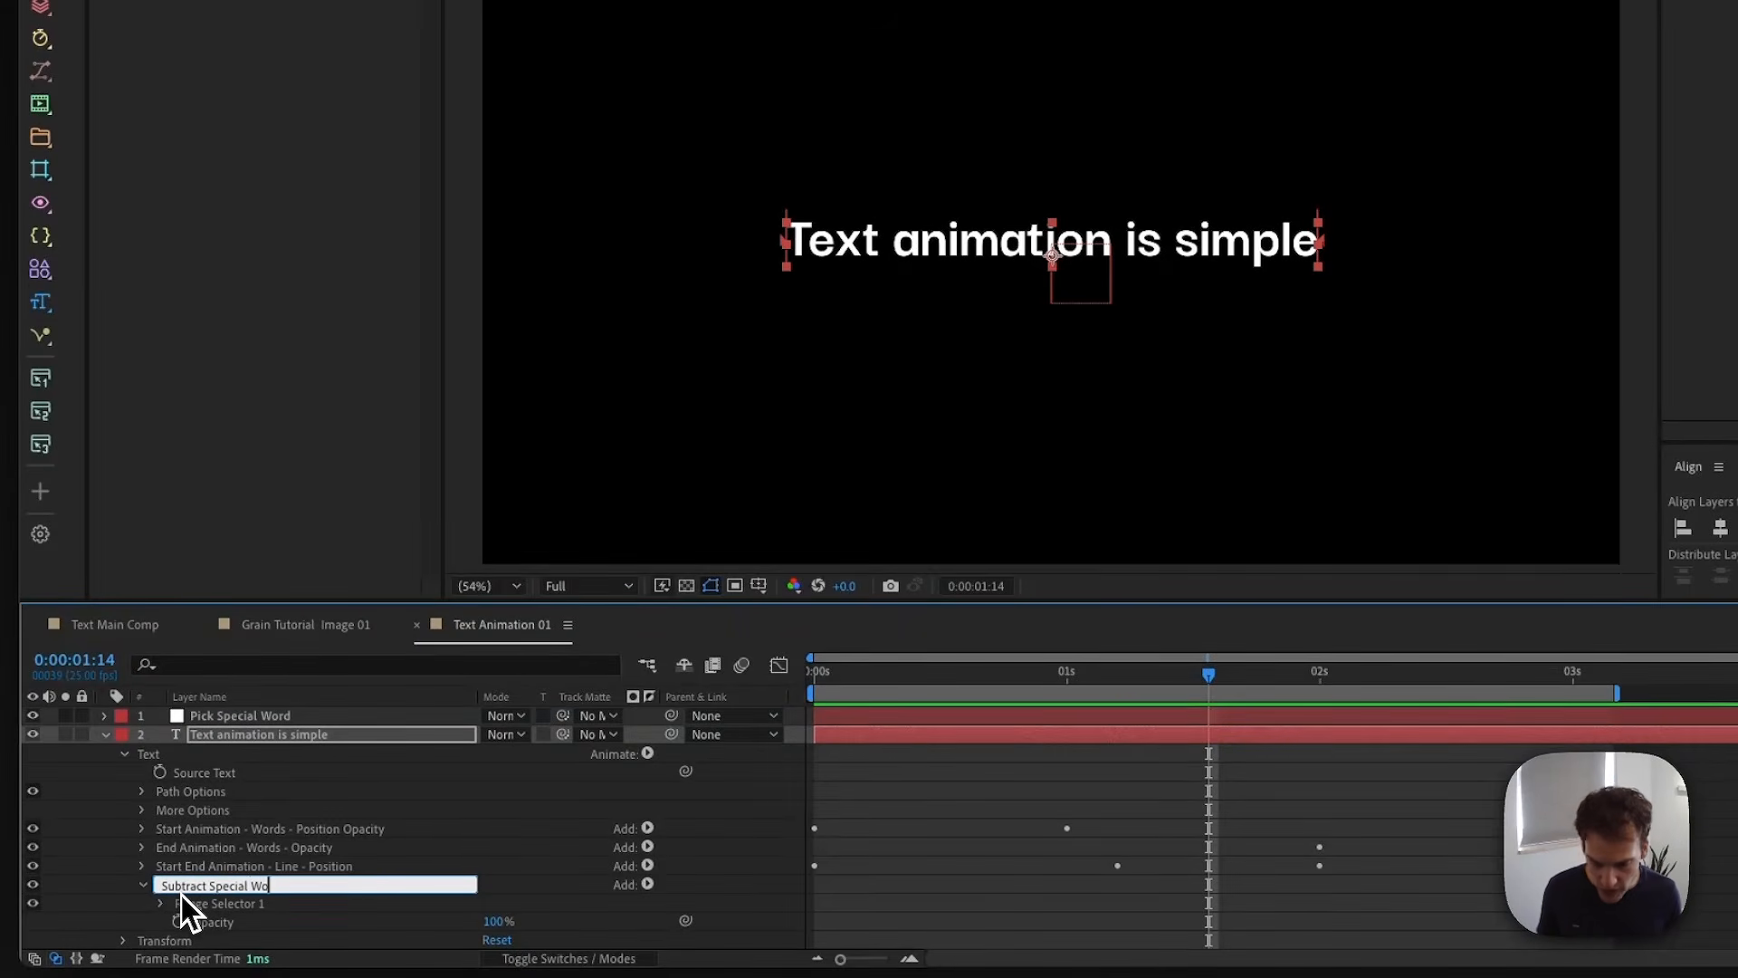
{"action": "key", "text": "Return"}
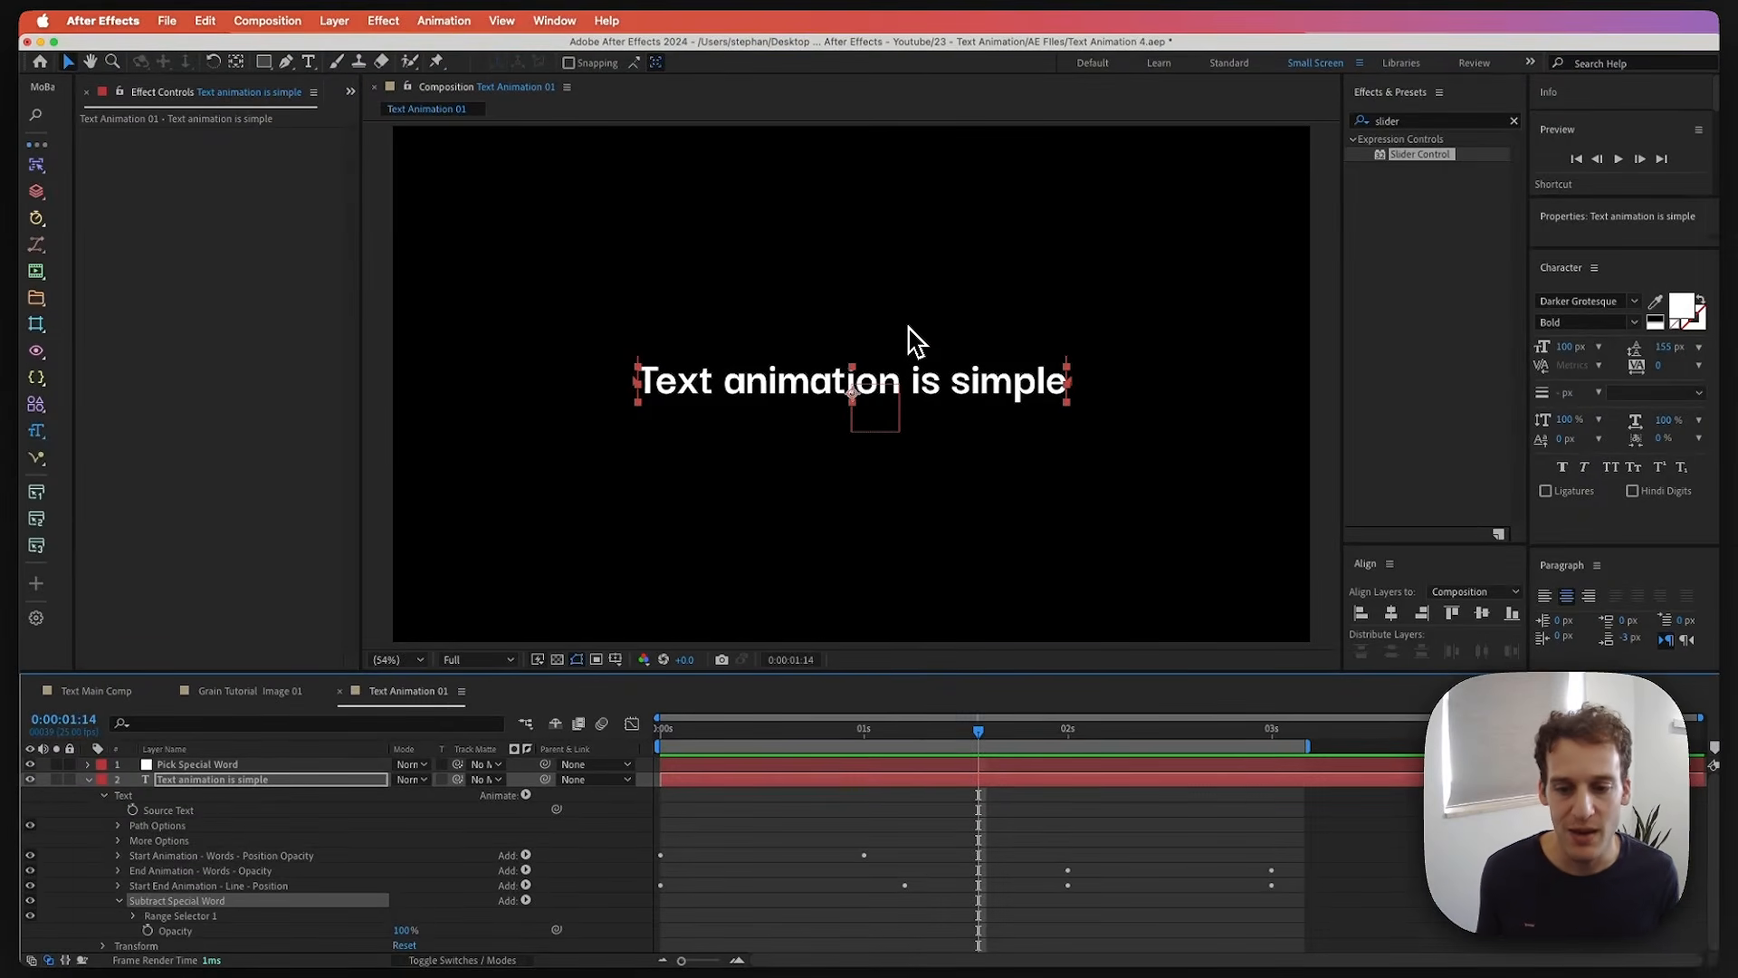
- Set the Select Special Word slider on the Pick Special Word null to 2
{"action": "left_click", "coordinate": [199, 765]}
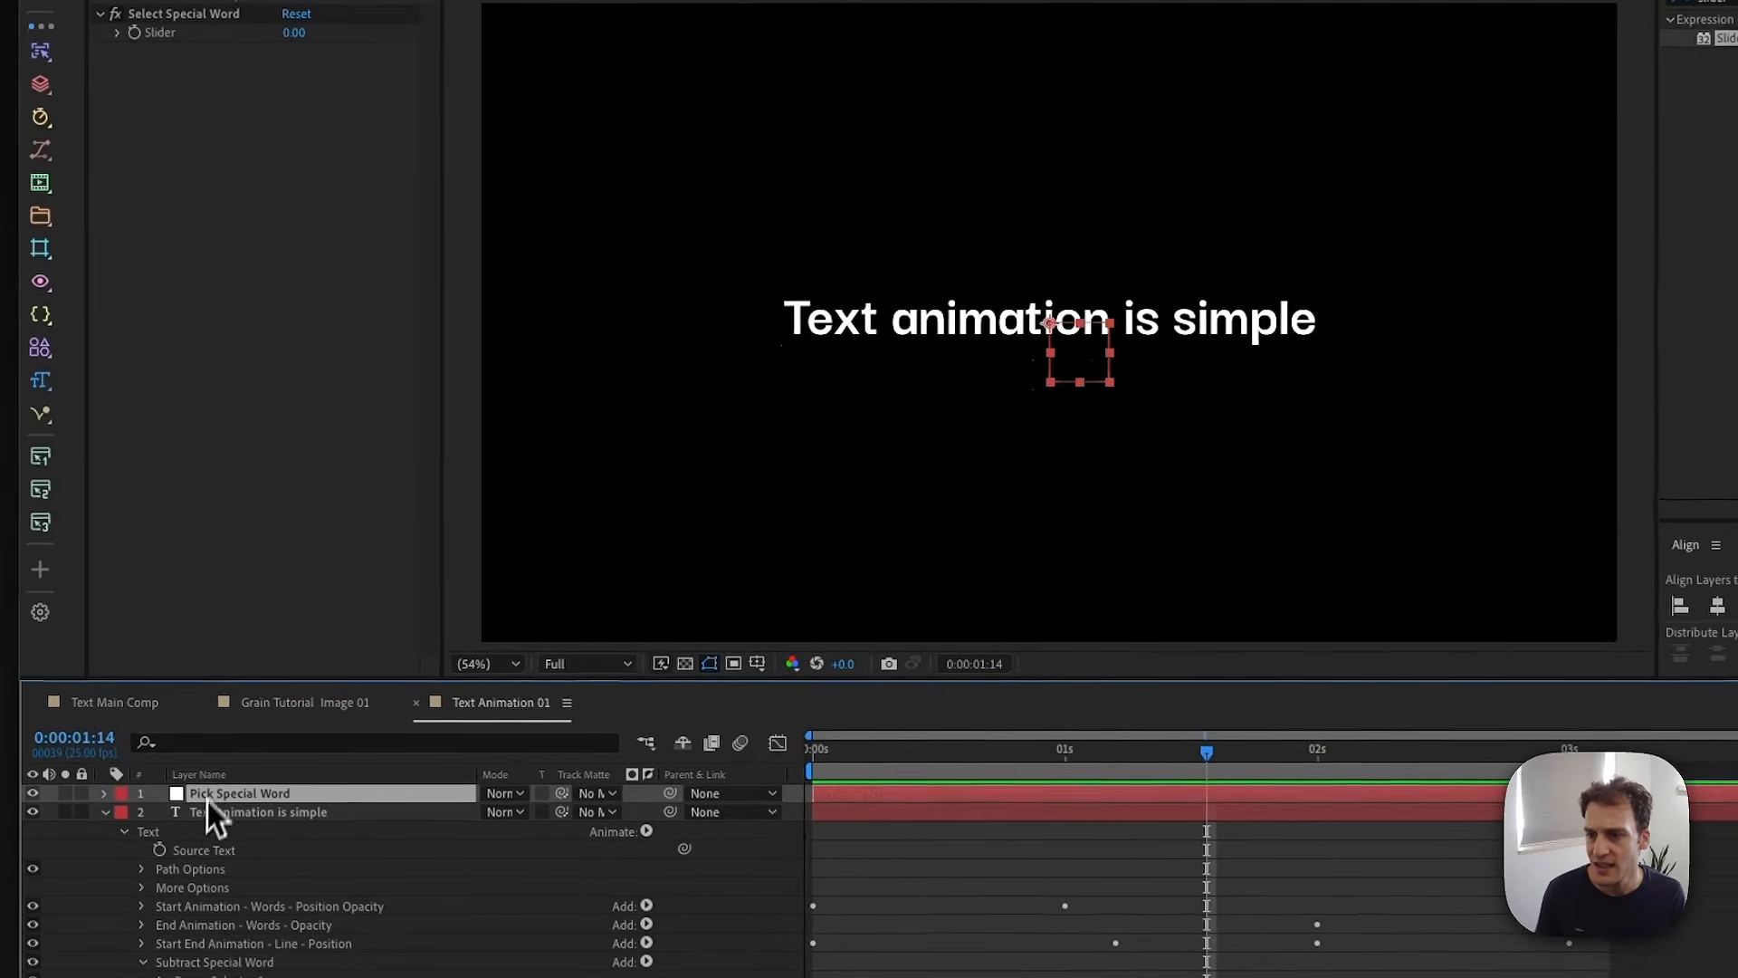
{"action": "left_click", "coordinate": [294, 33]}
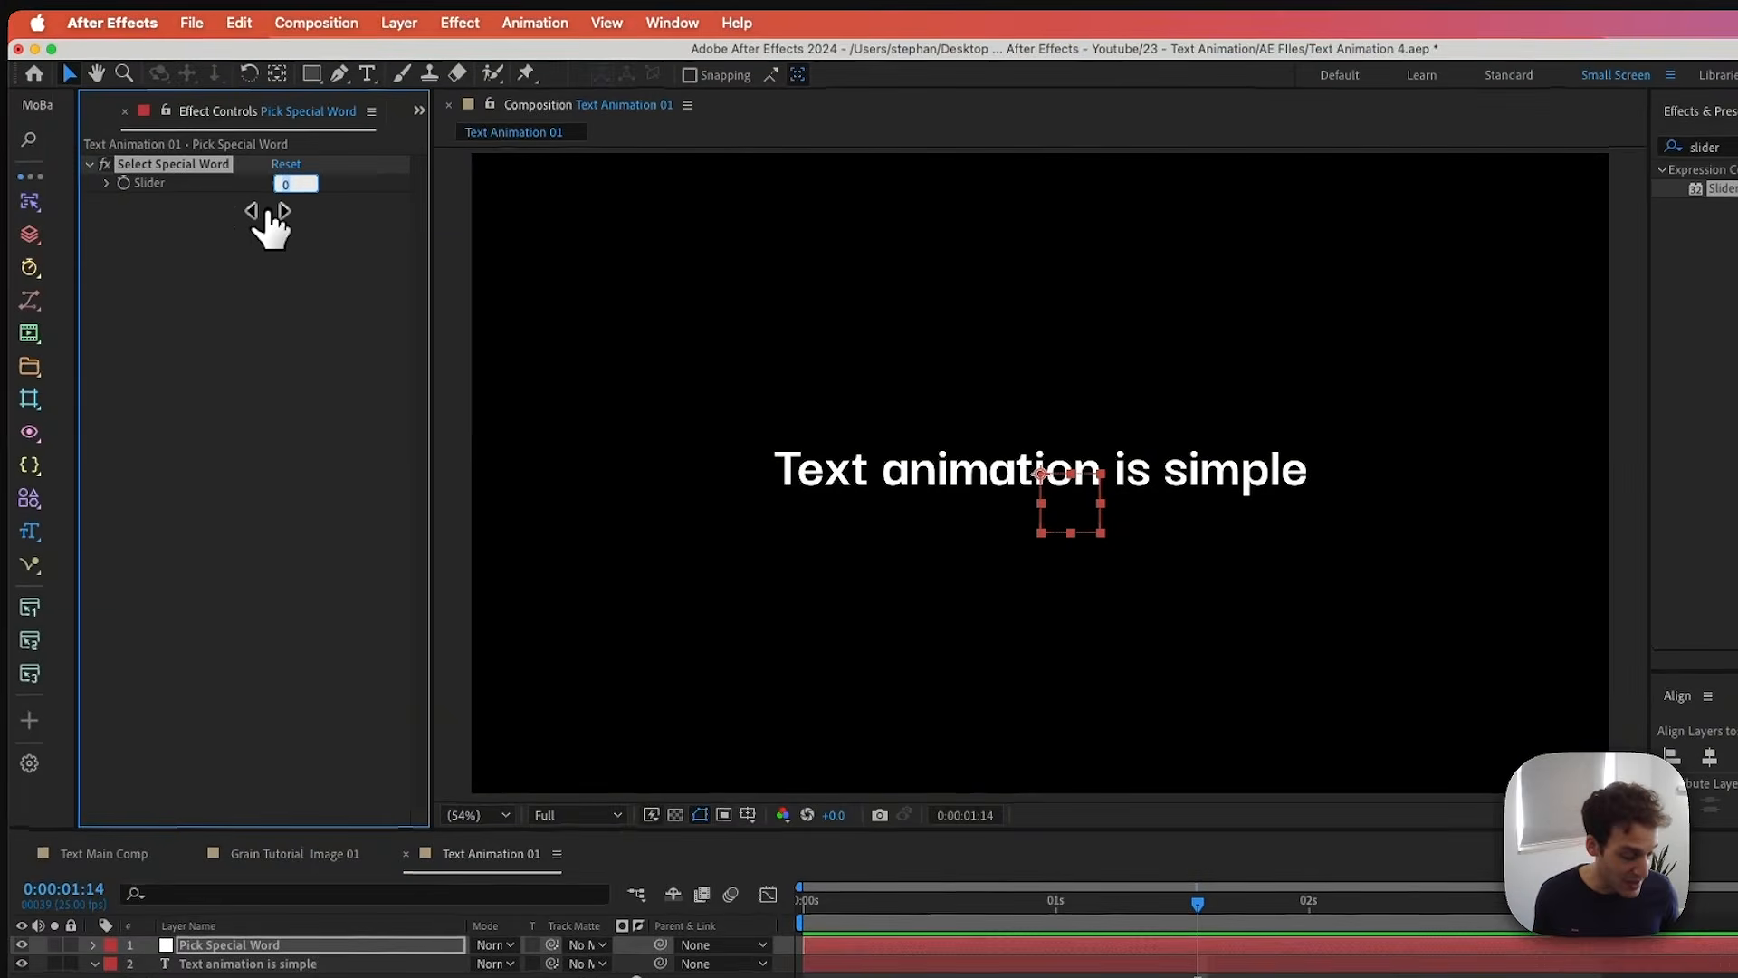
{"action": "type", "text": "2"}
{"action": "key", "text": "Return"}
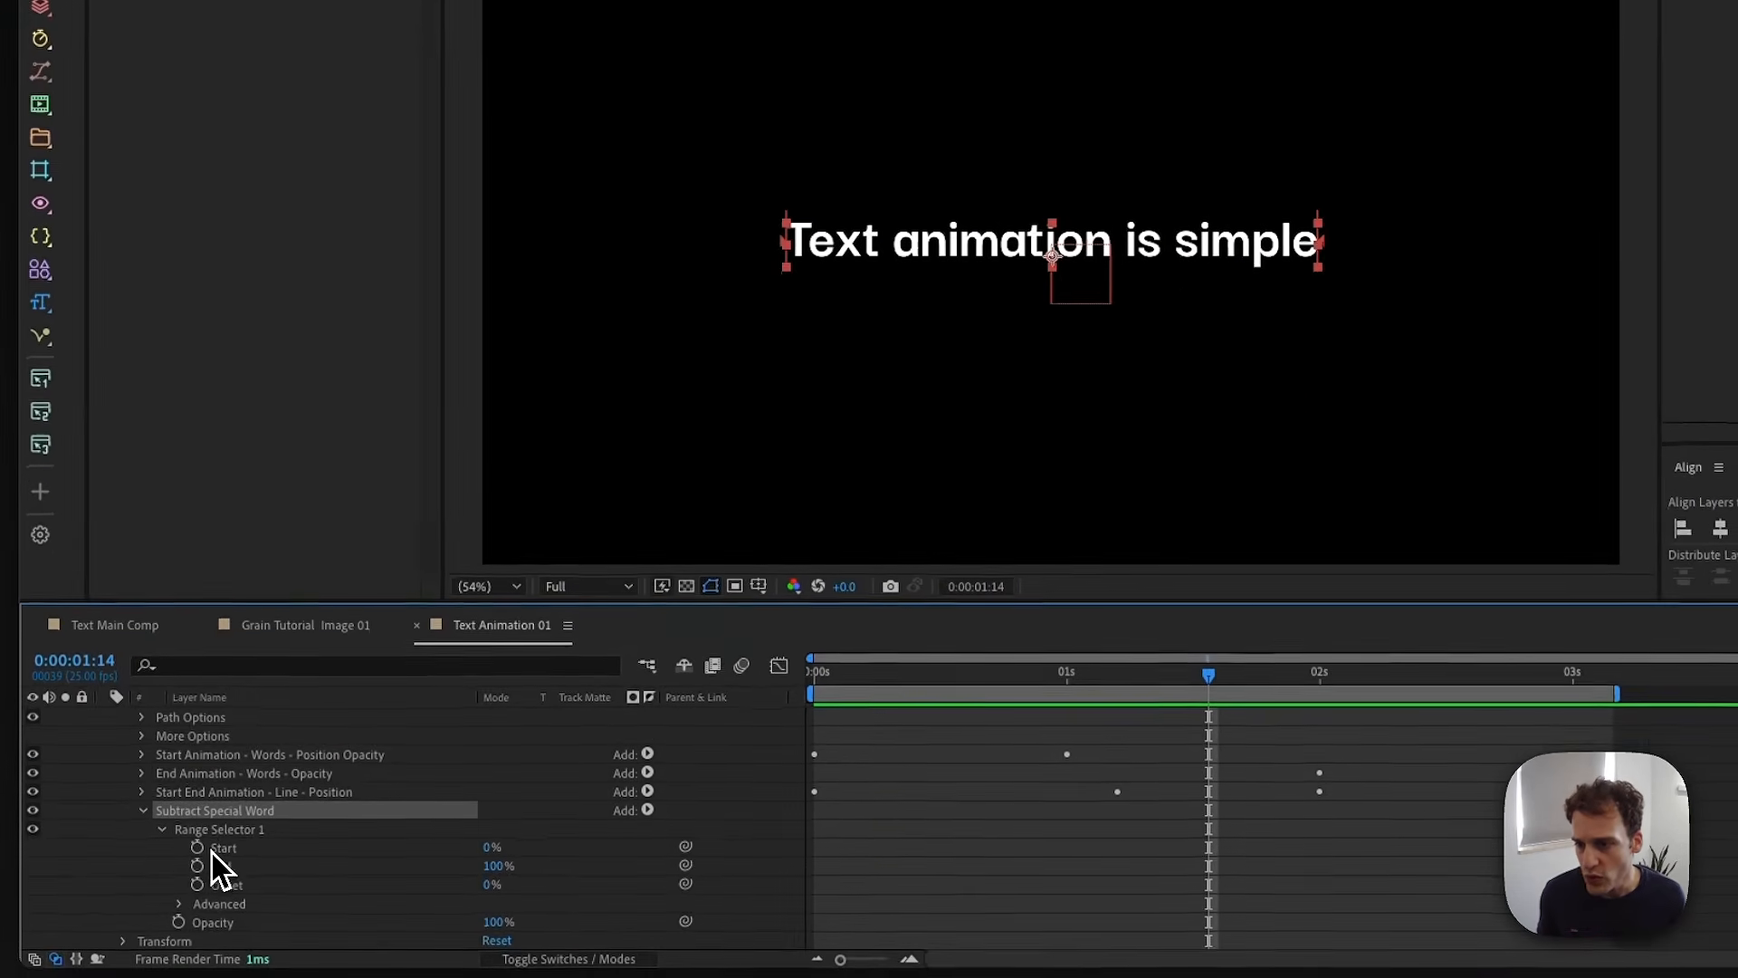
- Base the Subtract Special Word range selector on Words and change its Units to Index
{"action": "left_click", "coordinate": [224, 854]}
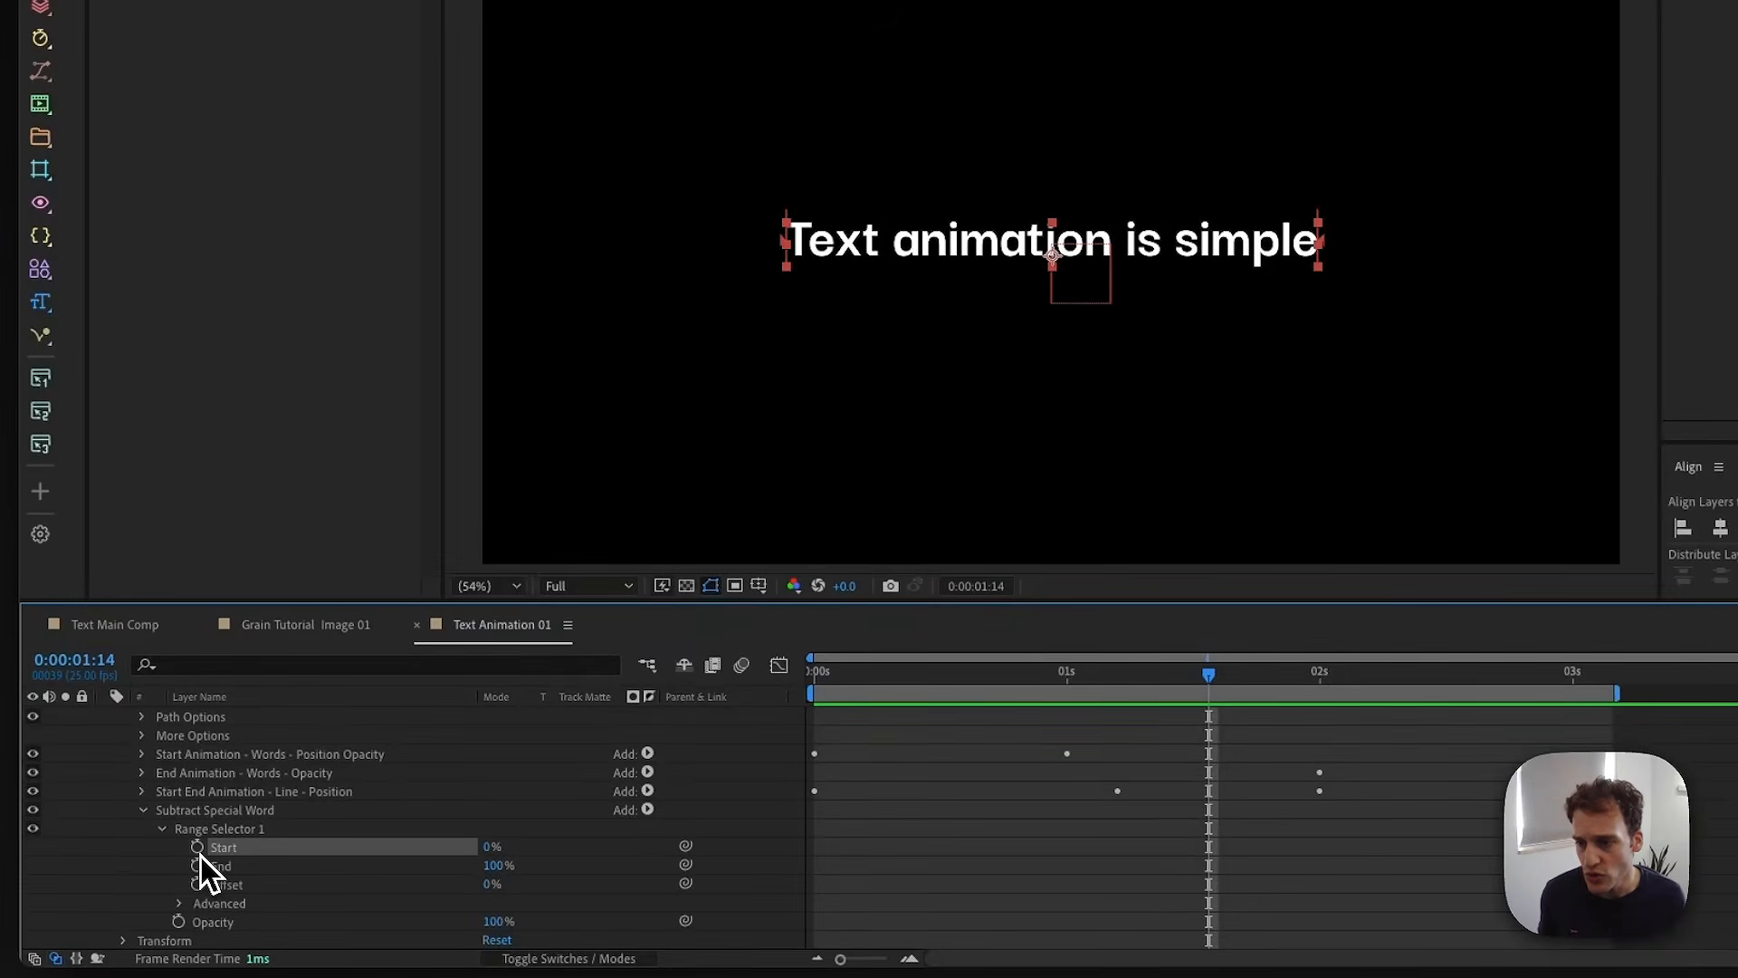
{"action": "left_click", "coordinate": [180, 903]}
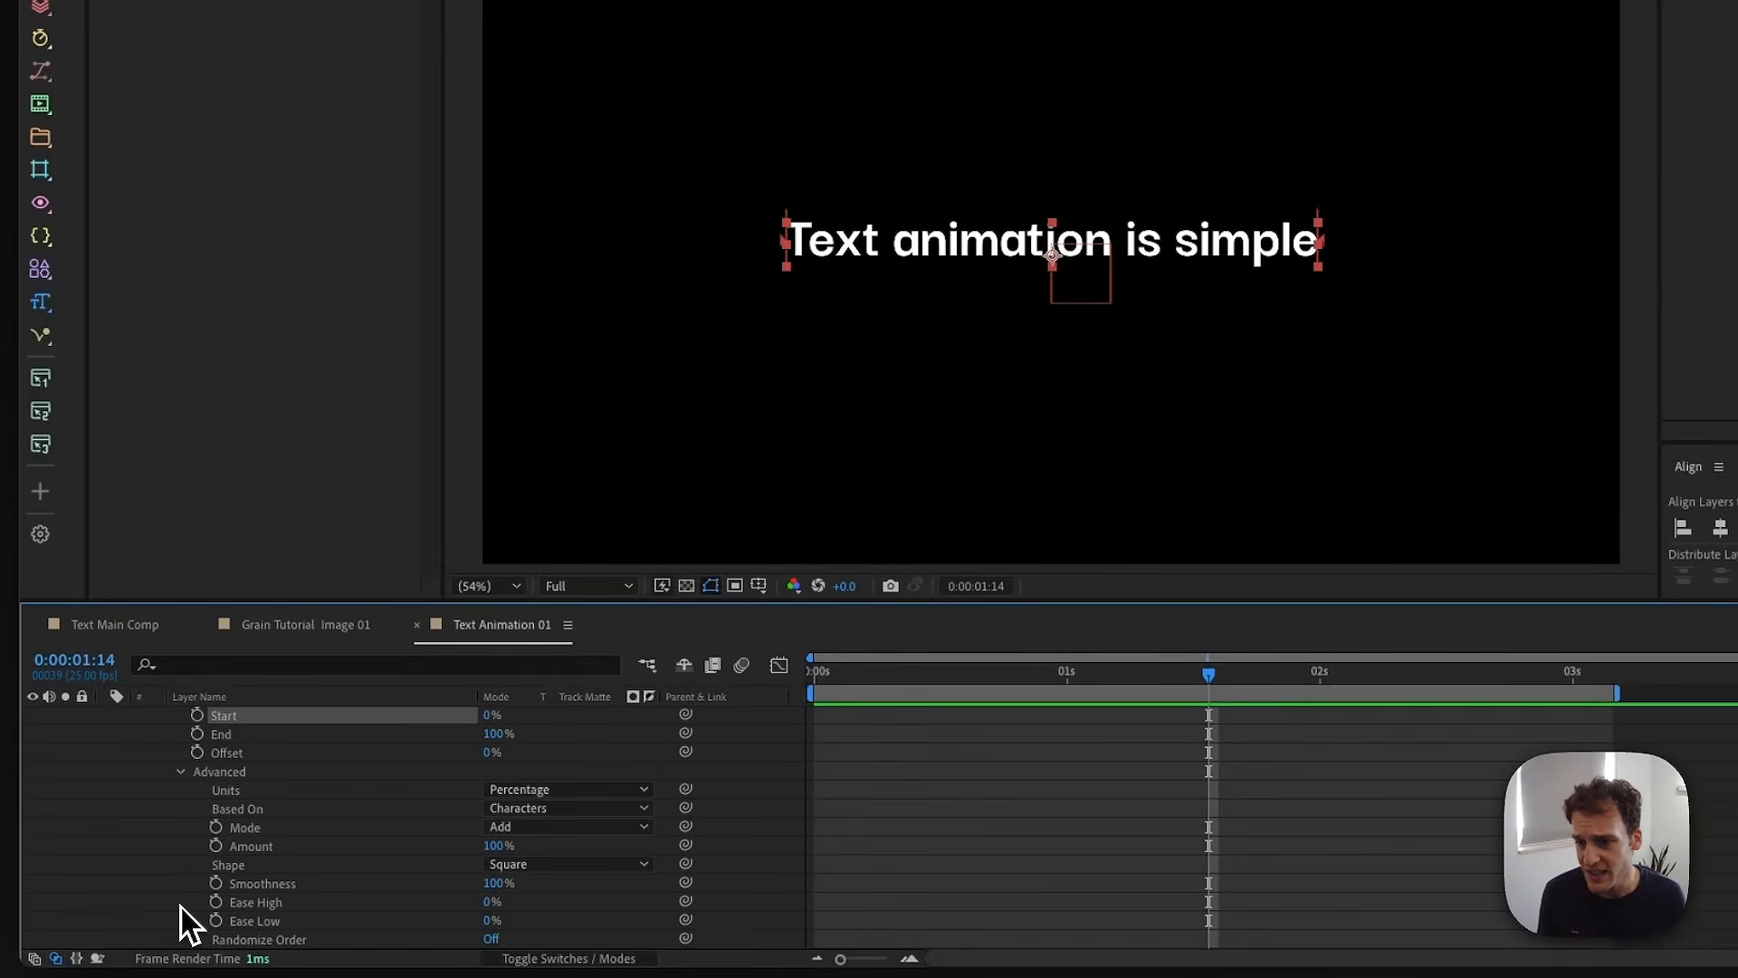
{"action": "left_click", "coordinate": [515, 811]}
{"action": "left_click", "coordinate": [538, 875]}
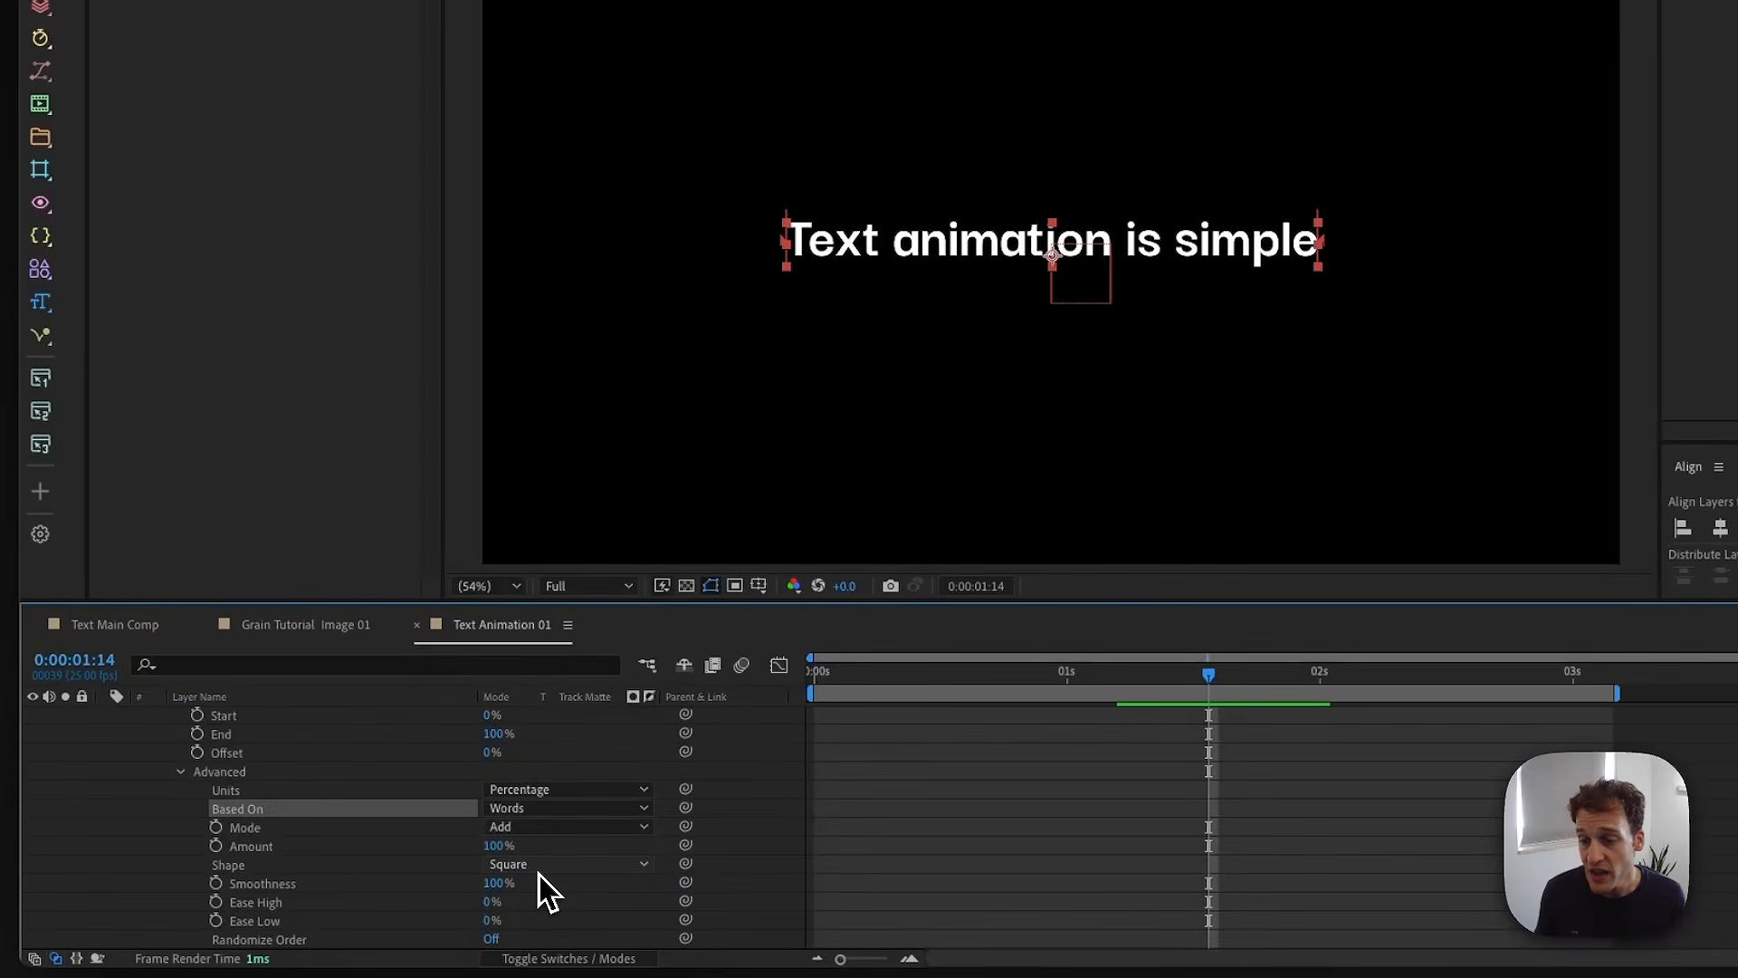
{"action": "left_click", "coordinate": [503, 793]}
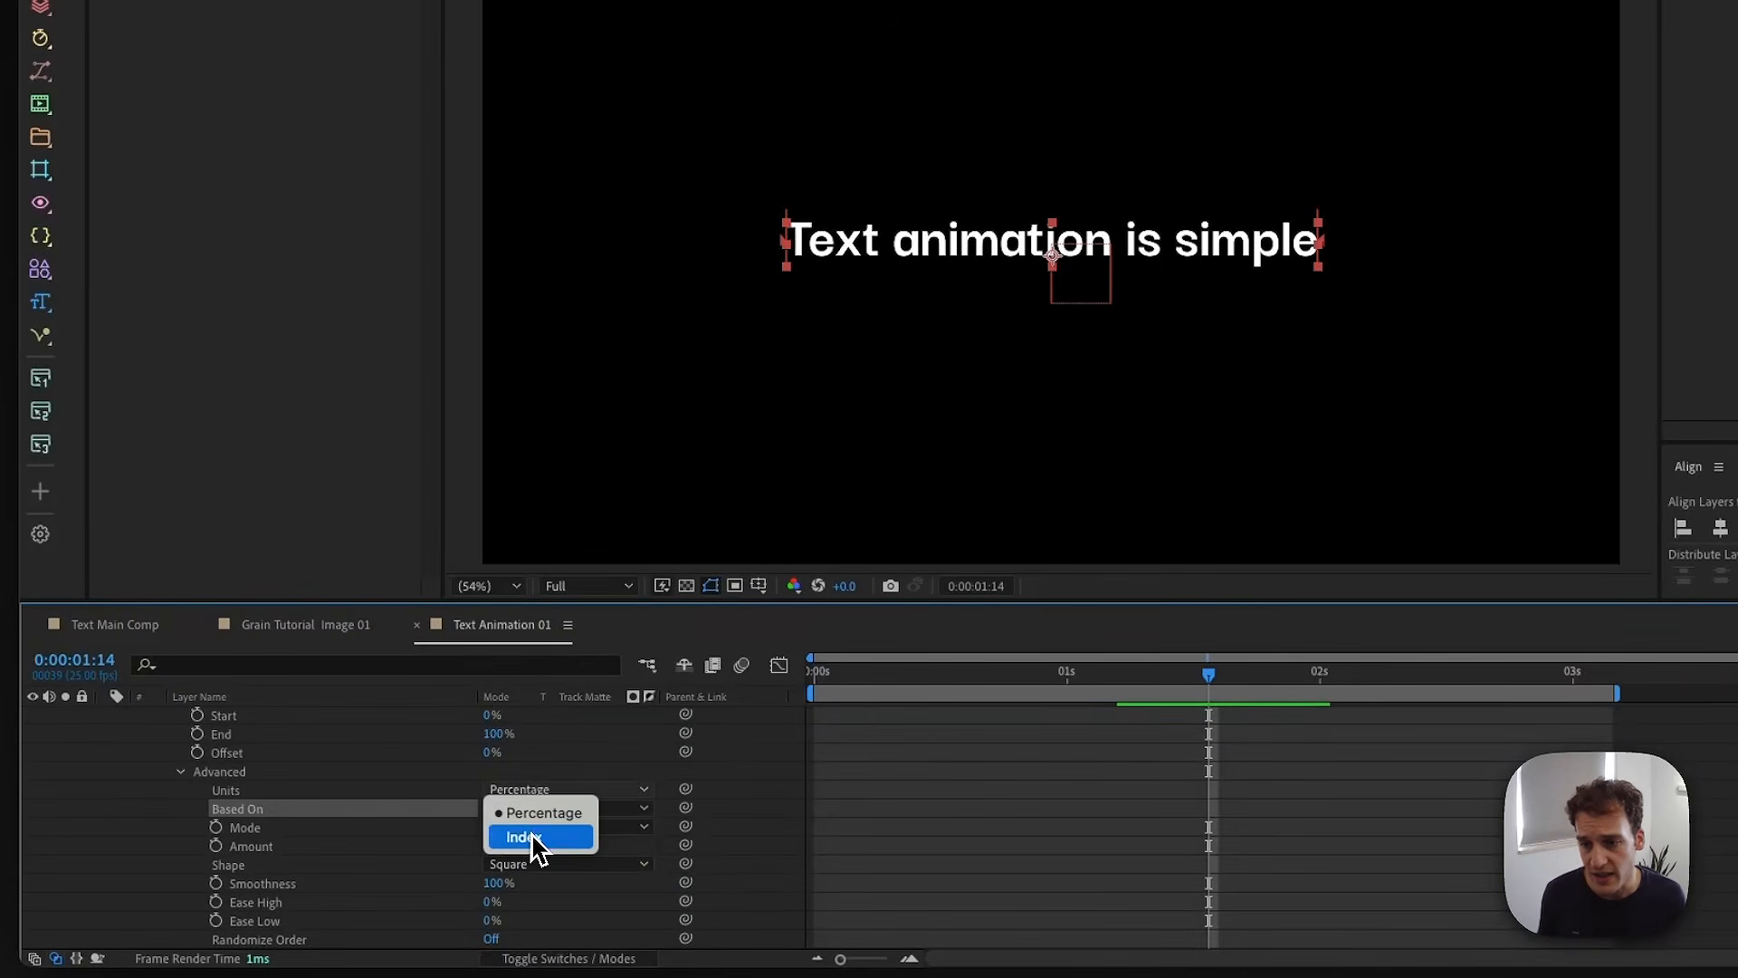
{"action": "left_click", "coordinate": [532, 837]}
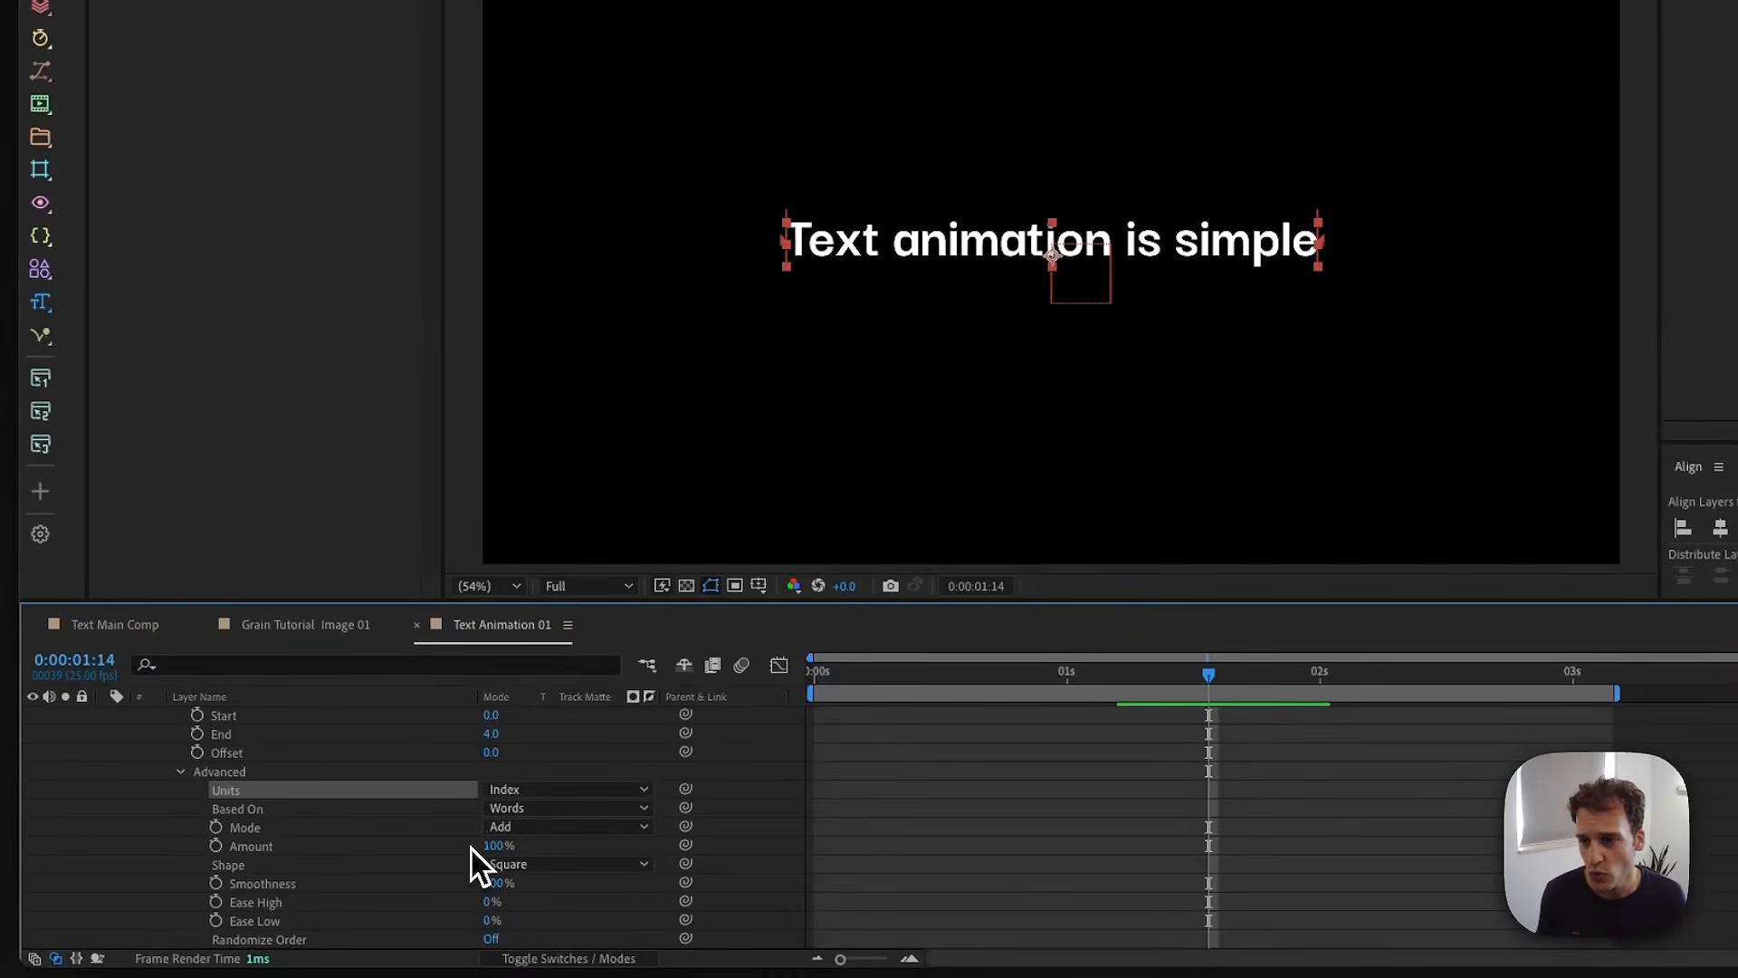
- Add an expression to the range selector's Start that links it to the Select Special Word slider minus 1
{"action": "scroll", "coordinate": [470, 847], "scroll_direction": "up", "scroll_amount": 3}
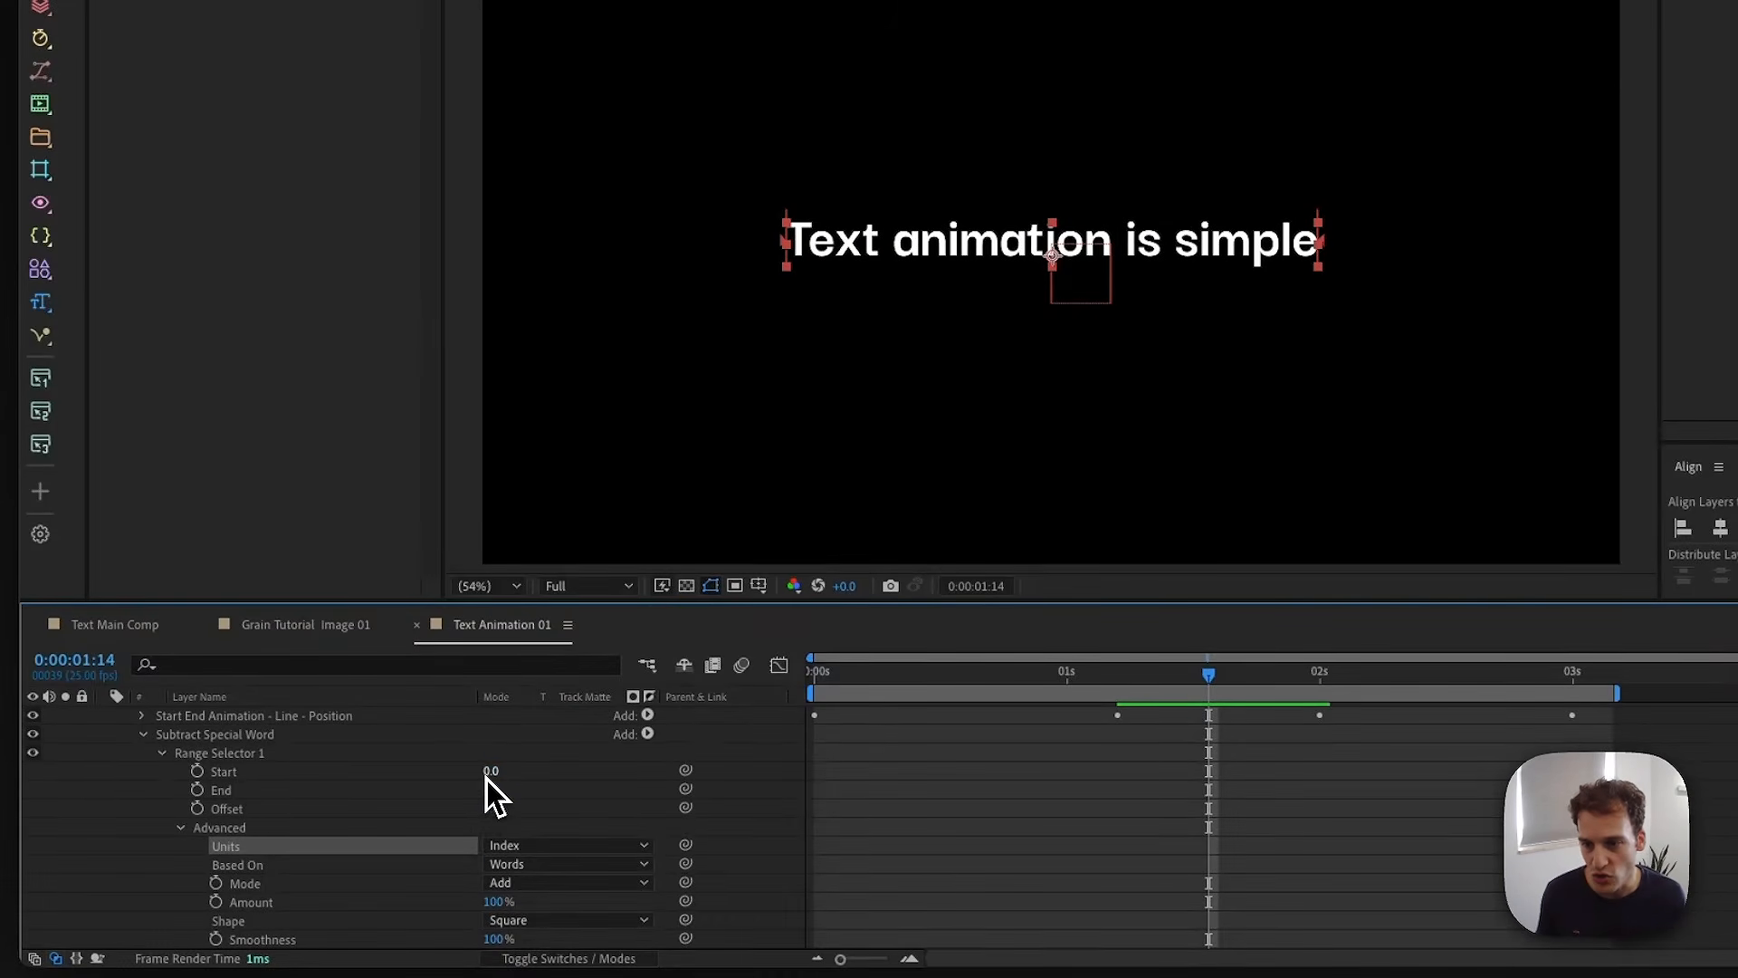
{"action": "scroll", "coordinate": [490, 800], "scroll_direction": "up", "scroll_amount": 2}
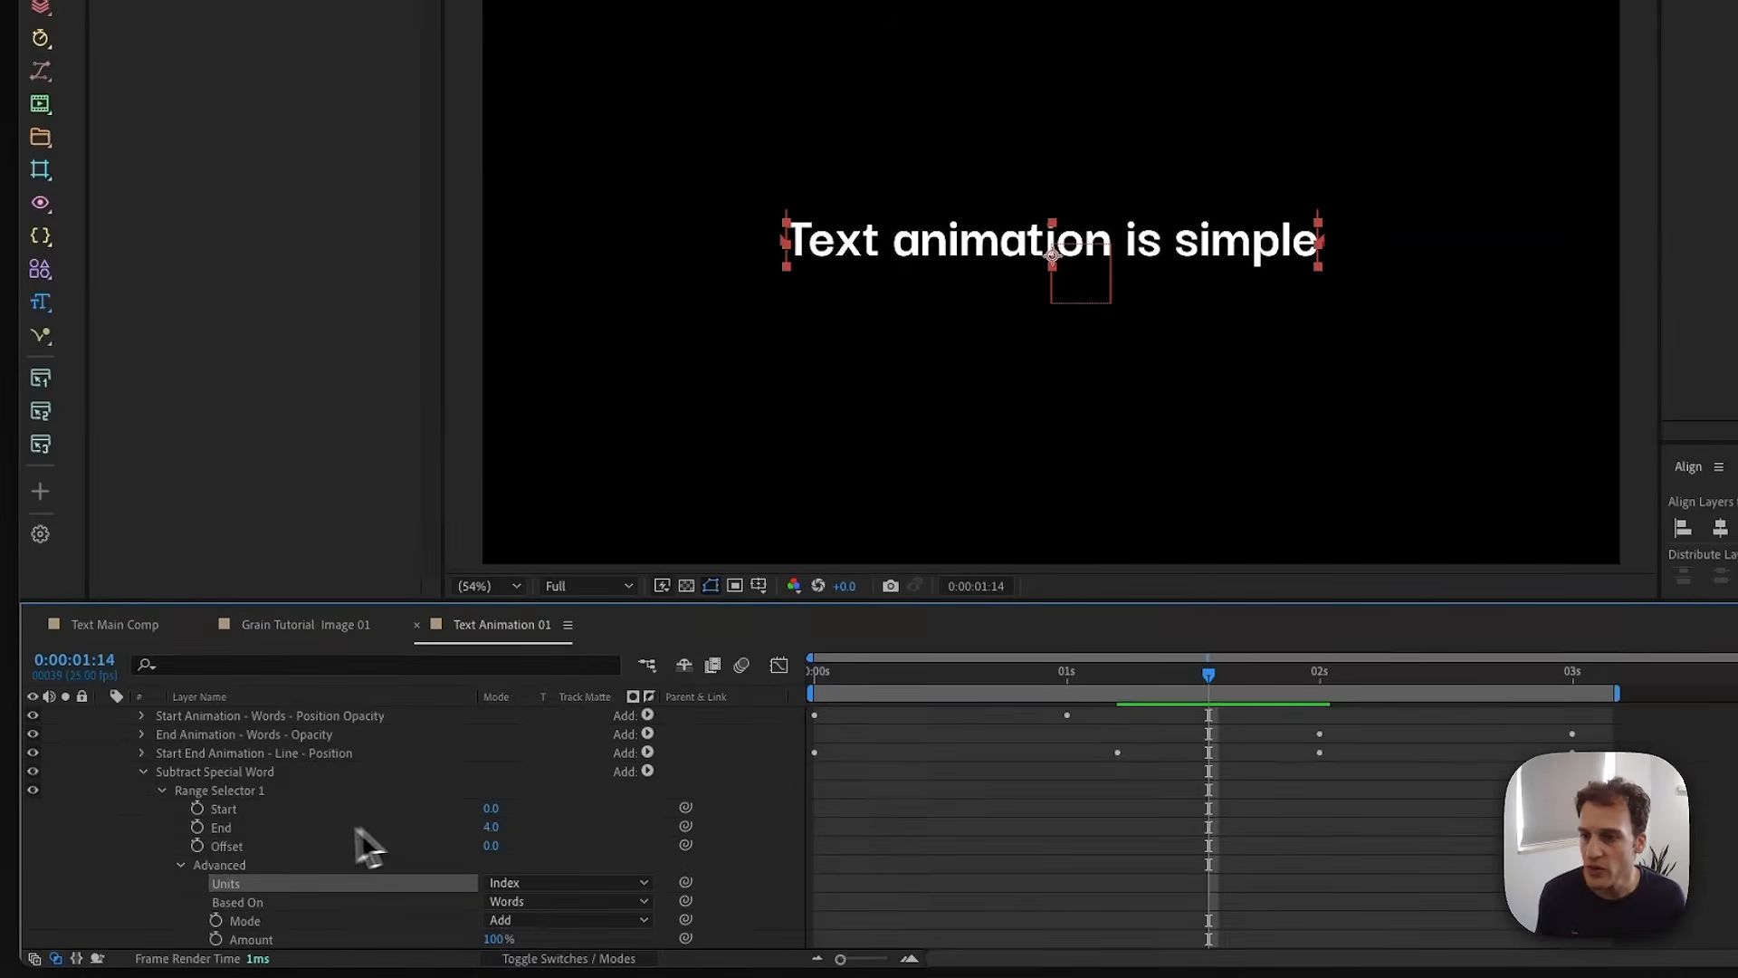
{"action": "left_click", "coordinate": [241, 814]}
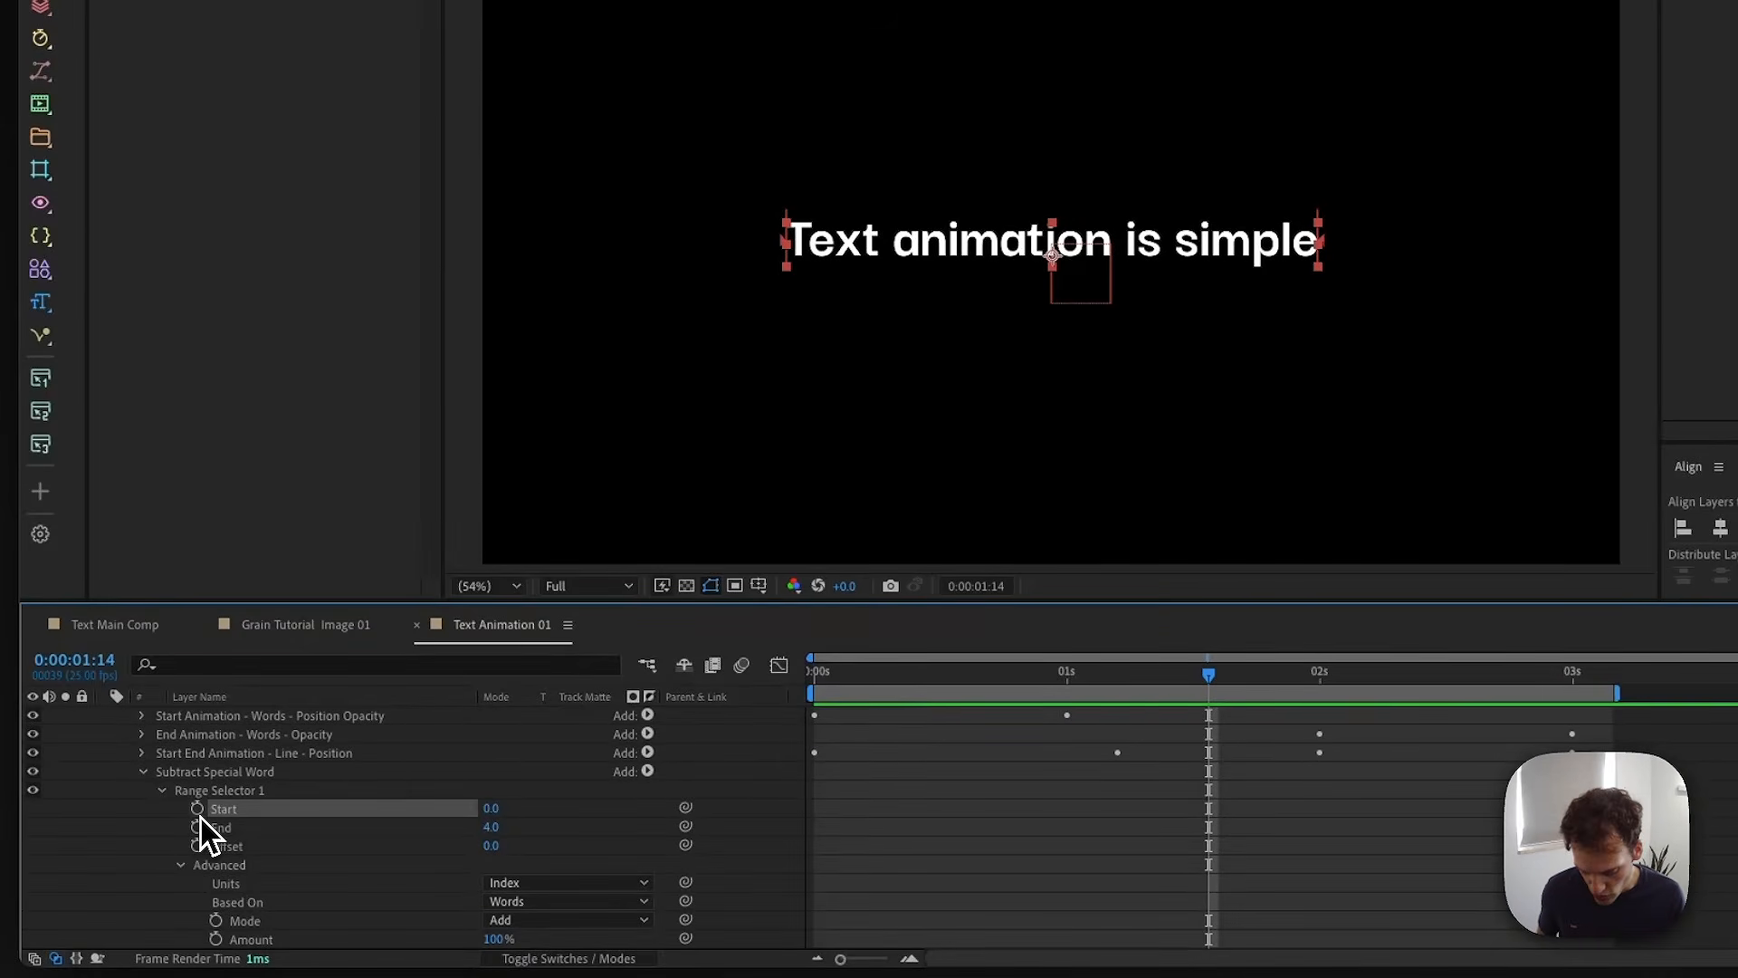
{"action": "left_click", "coordinate": [199, 816], "text": "alt"}
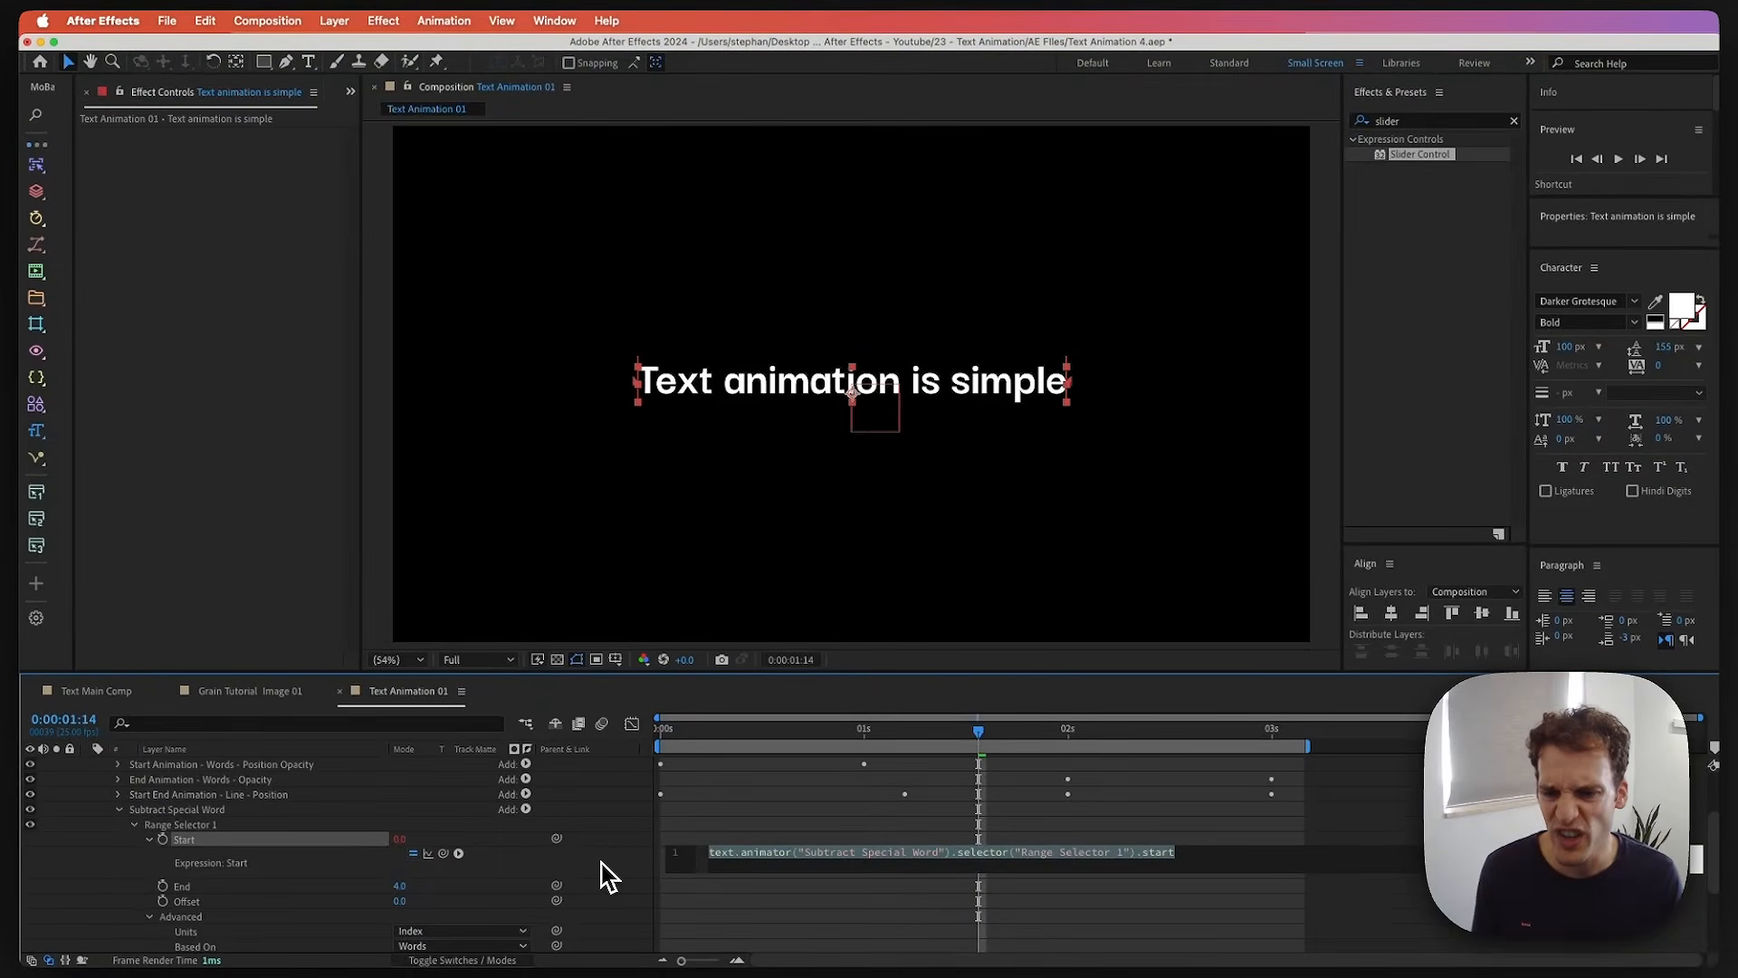
{"action": "scroll", "coordinate": [516, 878], "scroll_direction": "up", "scroll_amount": 3}
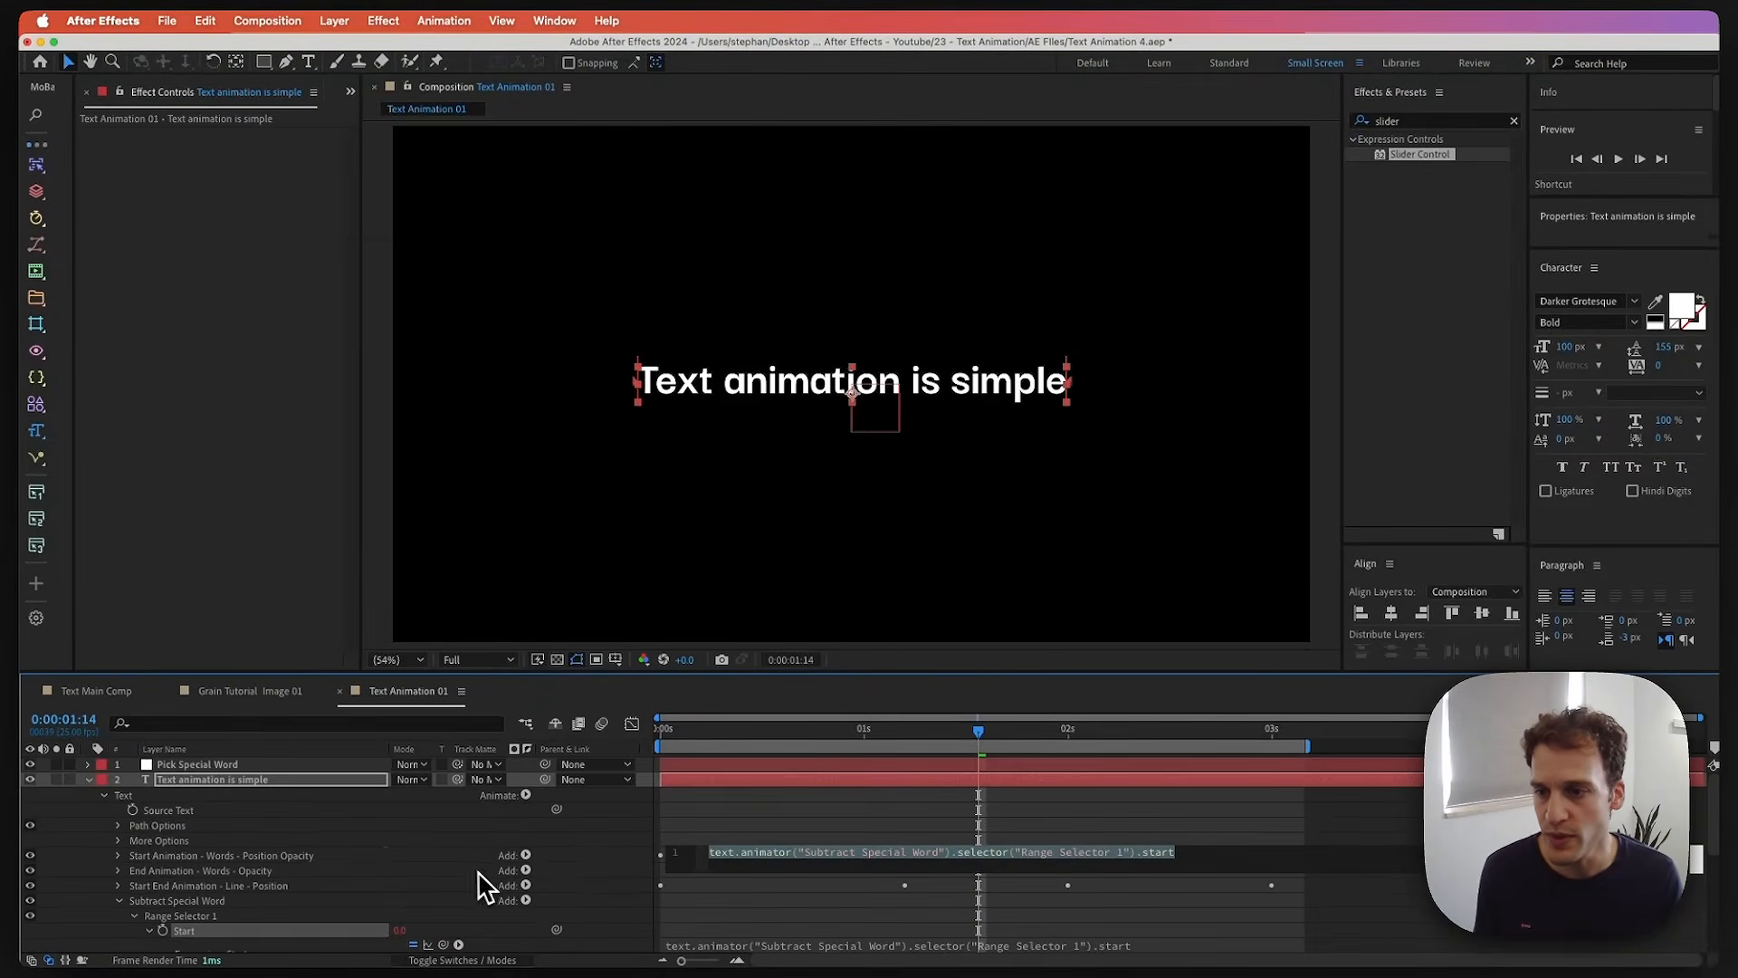
{"action": "left_click", "coordinate": [245, 764]}
{"action": "scroll", "coordinate": [280, 815], "scroll_direction": "down", "scroll_amount": 2}
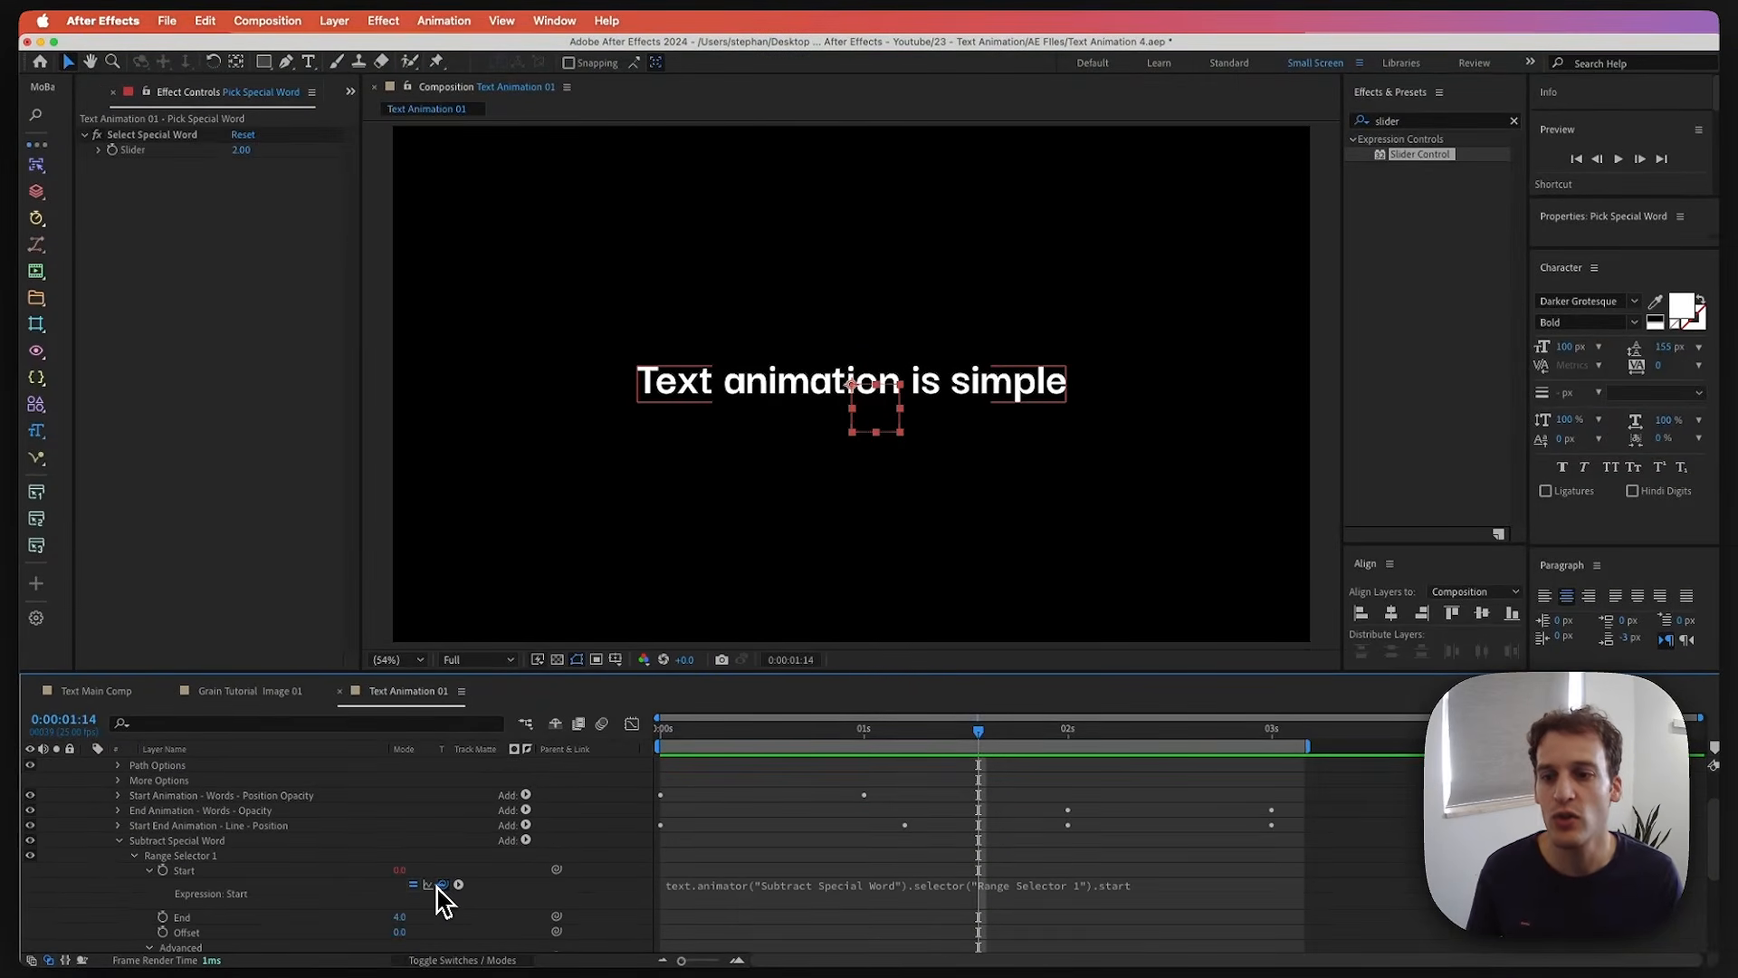
{"action": "left_click_drag", "start_coordinate": [437, 887], "coordinate": [170, 151]}
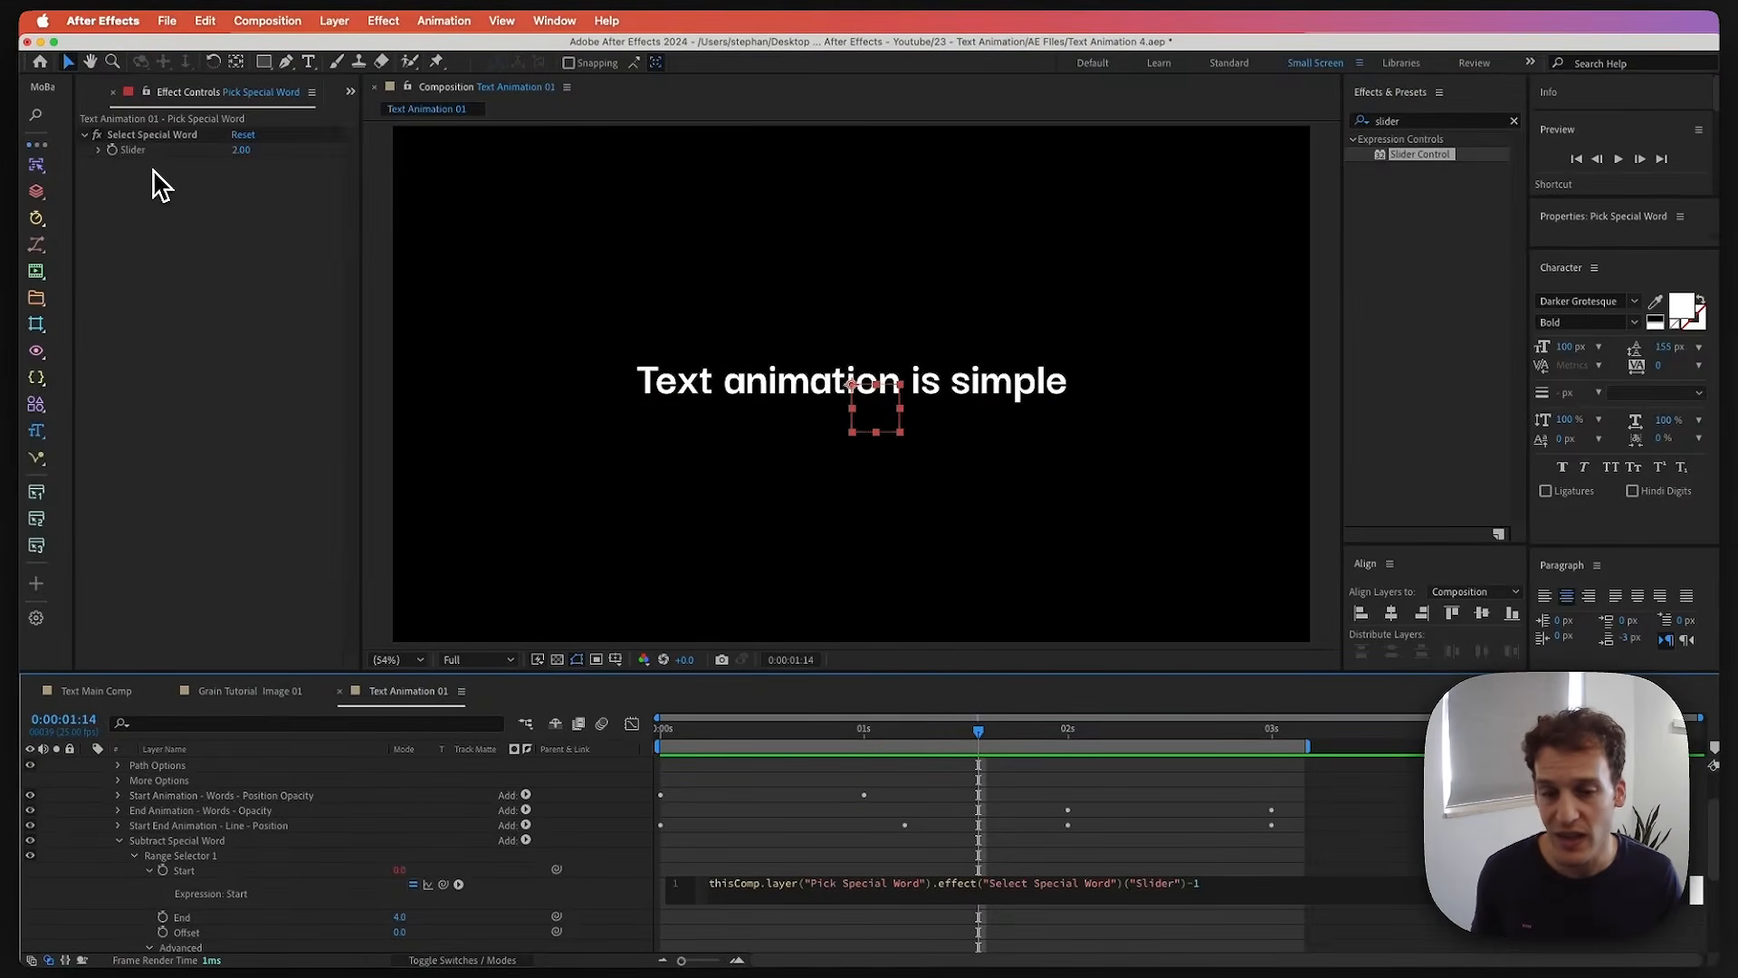
{"action": "left_click", "coordinate": [593, 890]}
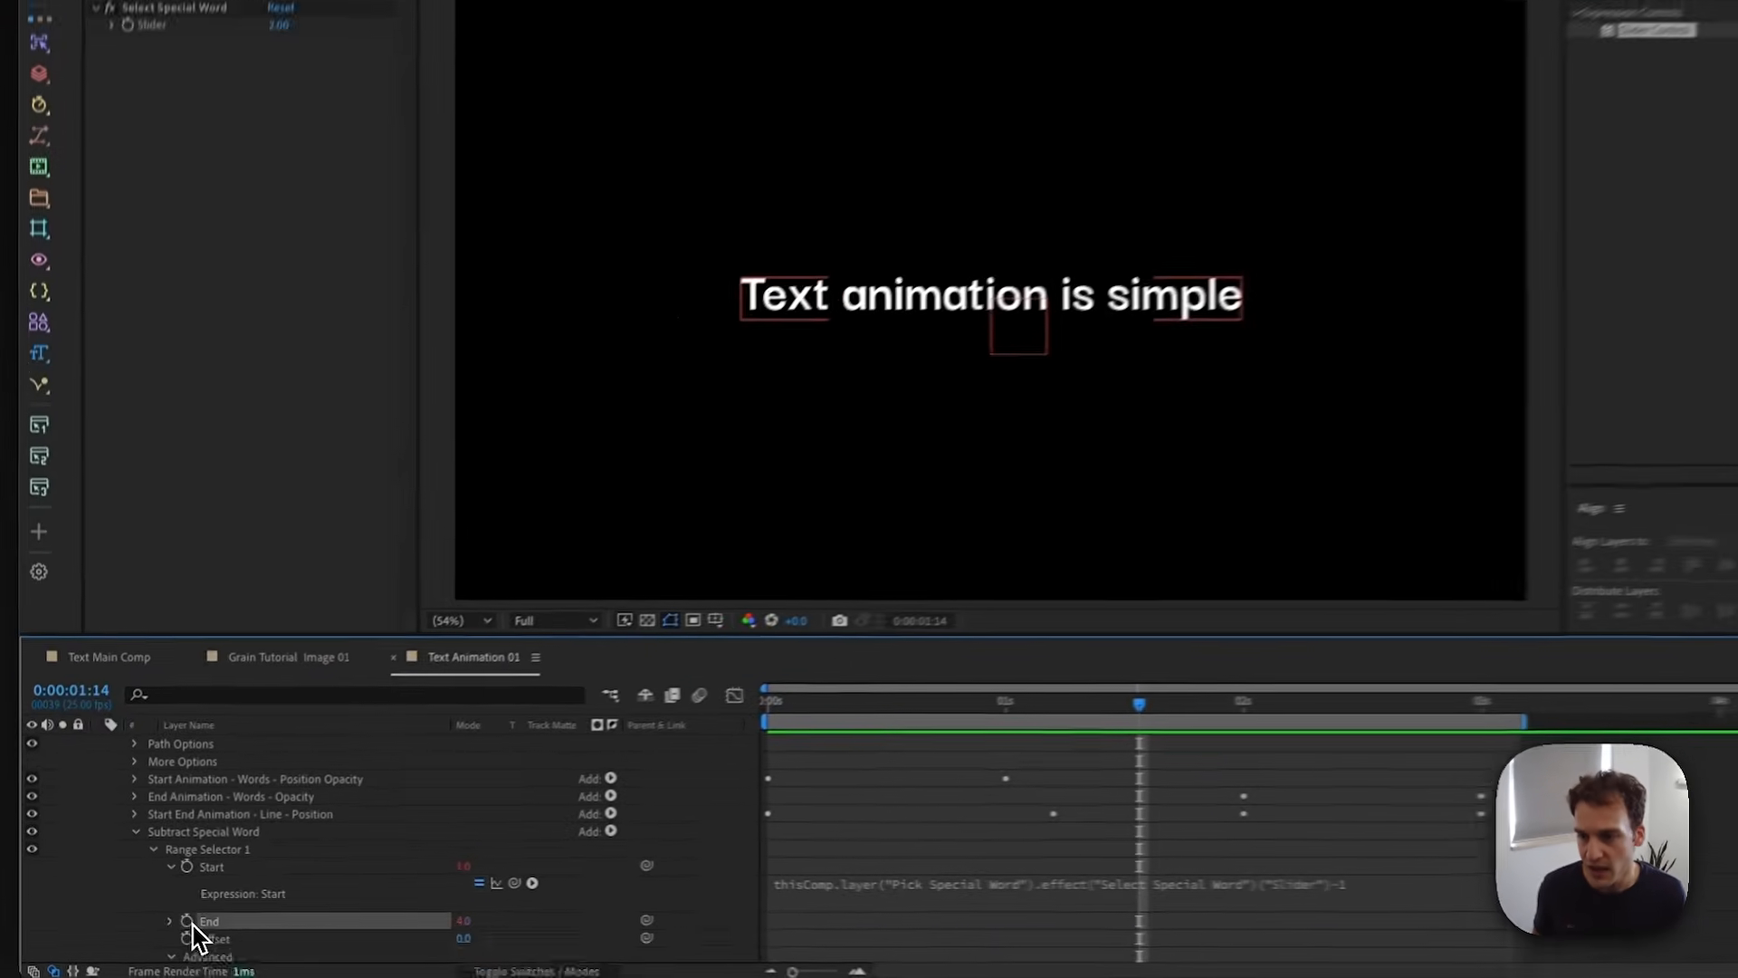
- Add an expression to the range selector's End that links it directly to the Select Special Word slider
{"action": "left_click", "coordinate": [164, 918], "text": "alt"}
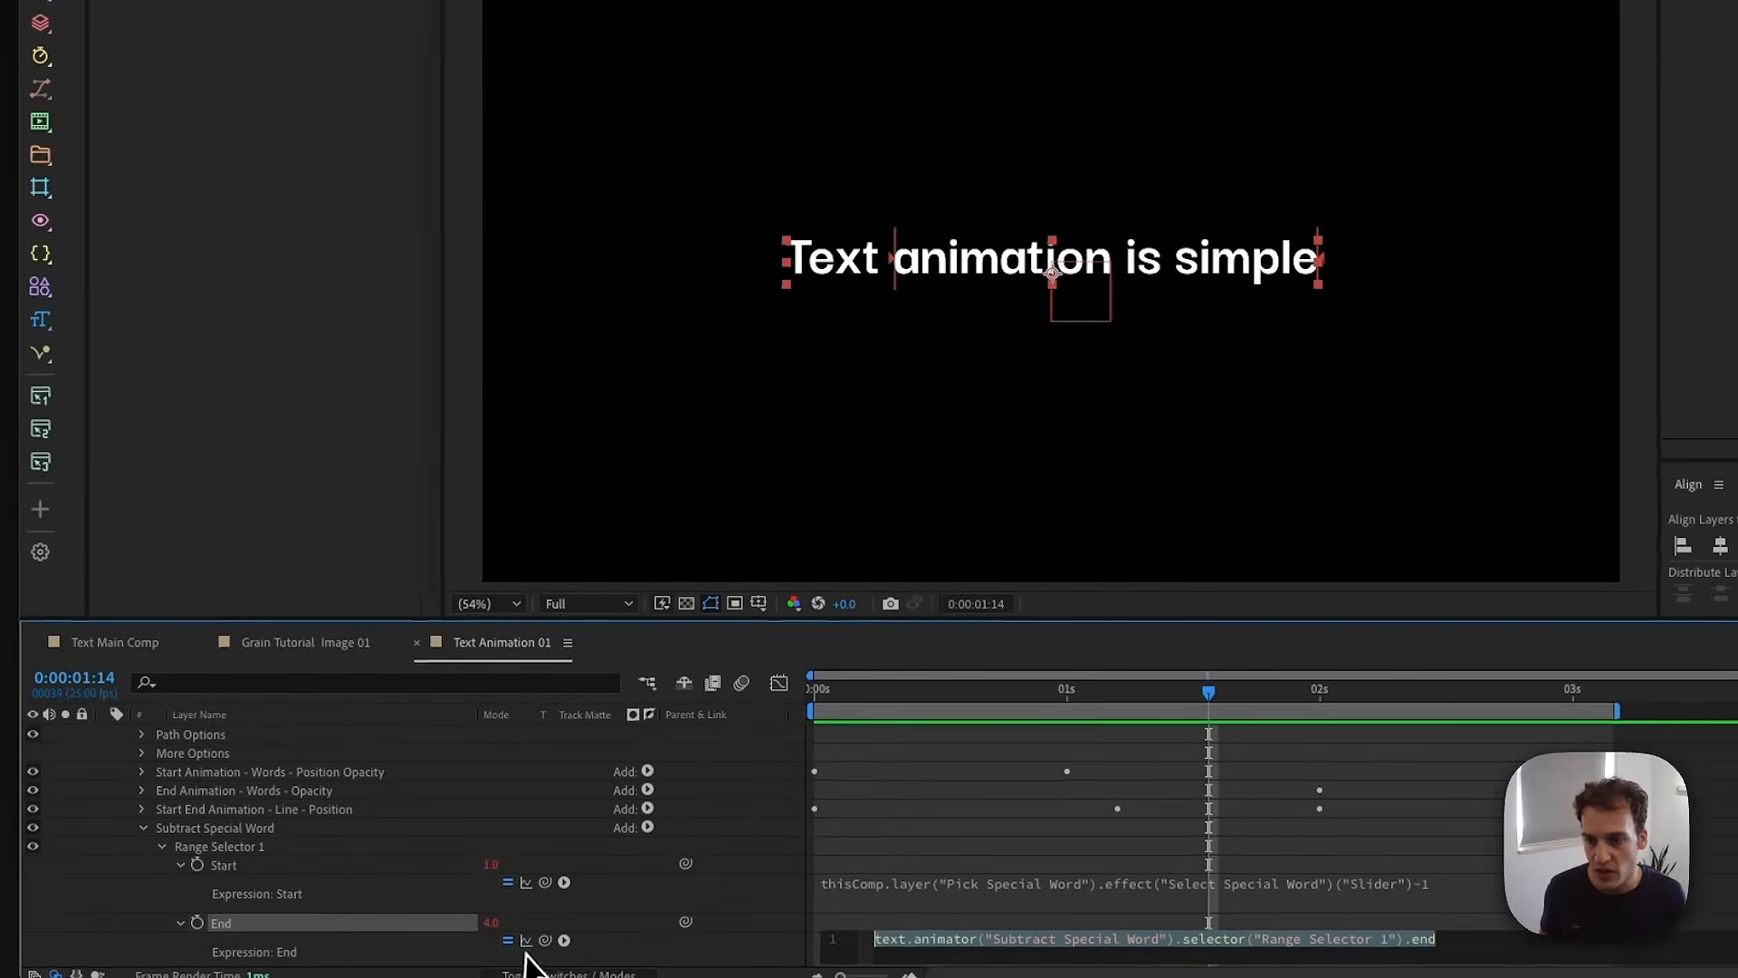
{"action": "mouse_move", "coordinate": [544, 940]}
{"action": "left_mouse_down"}
{"action": "mouse_move", "coordinate": [454, 803]}
{"action": "mouse_move", "coordinate": [552, 916]}
{"action": "left_mouse_up"}
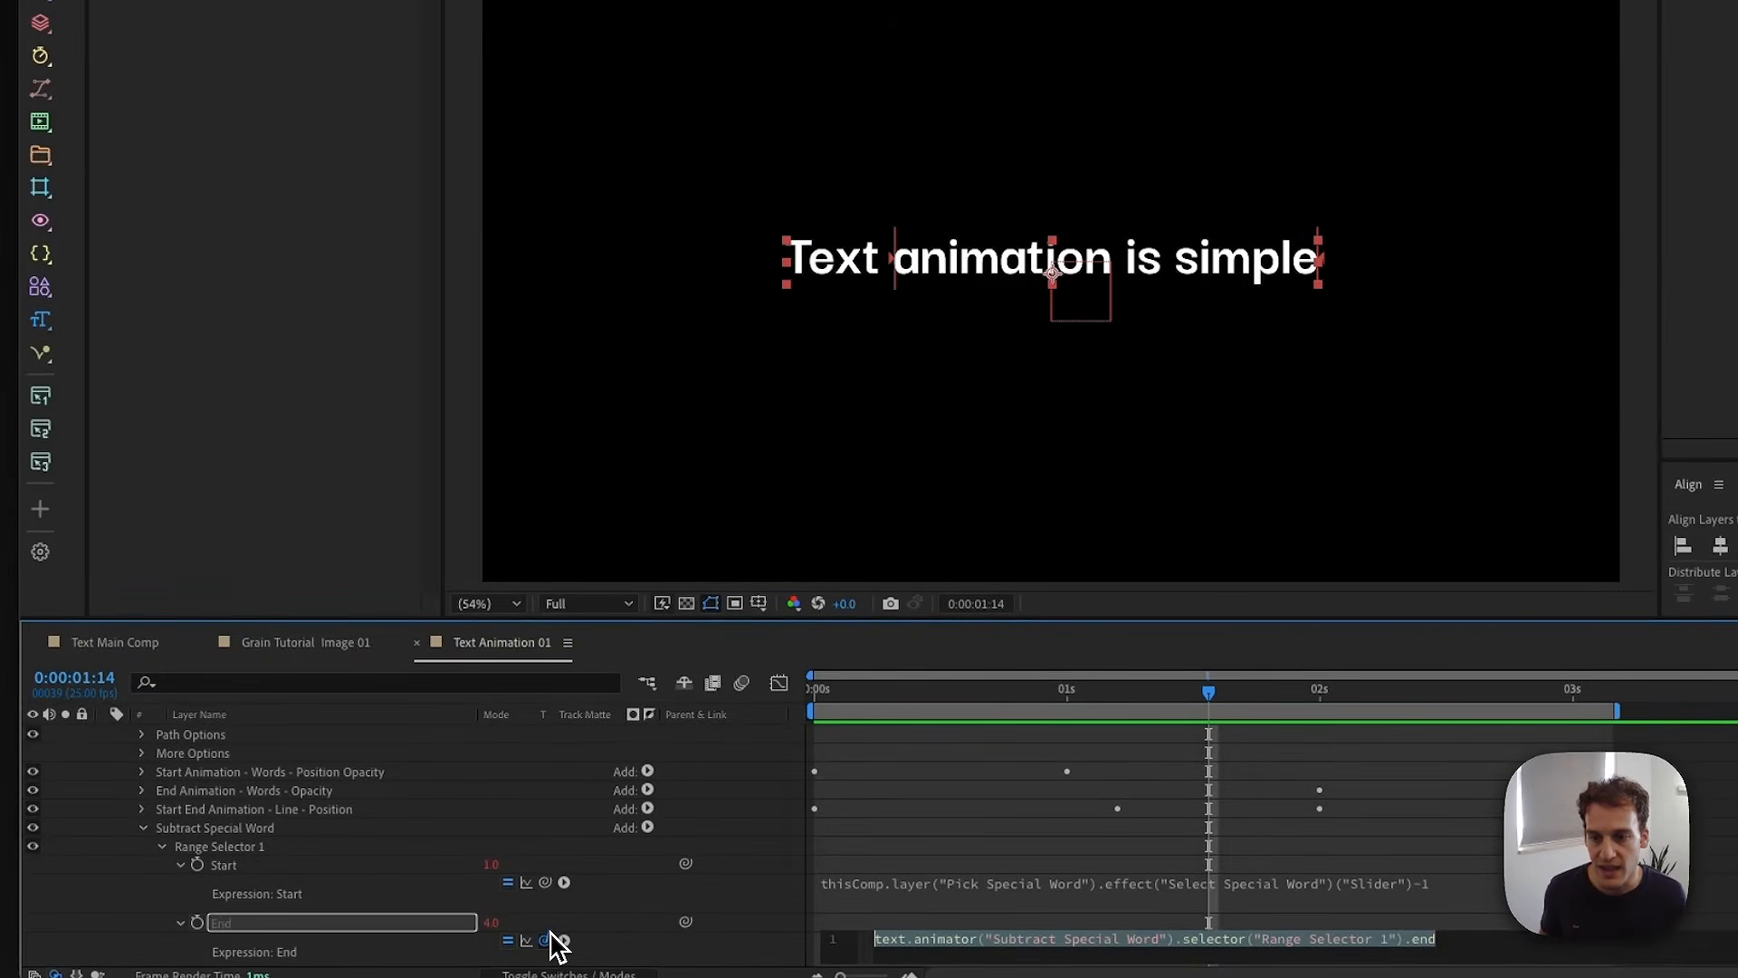
{"action": "scroll", "coordinate": [393, 920], "scroll_direction": "up", "scroll_amount": 4}
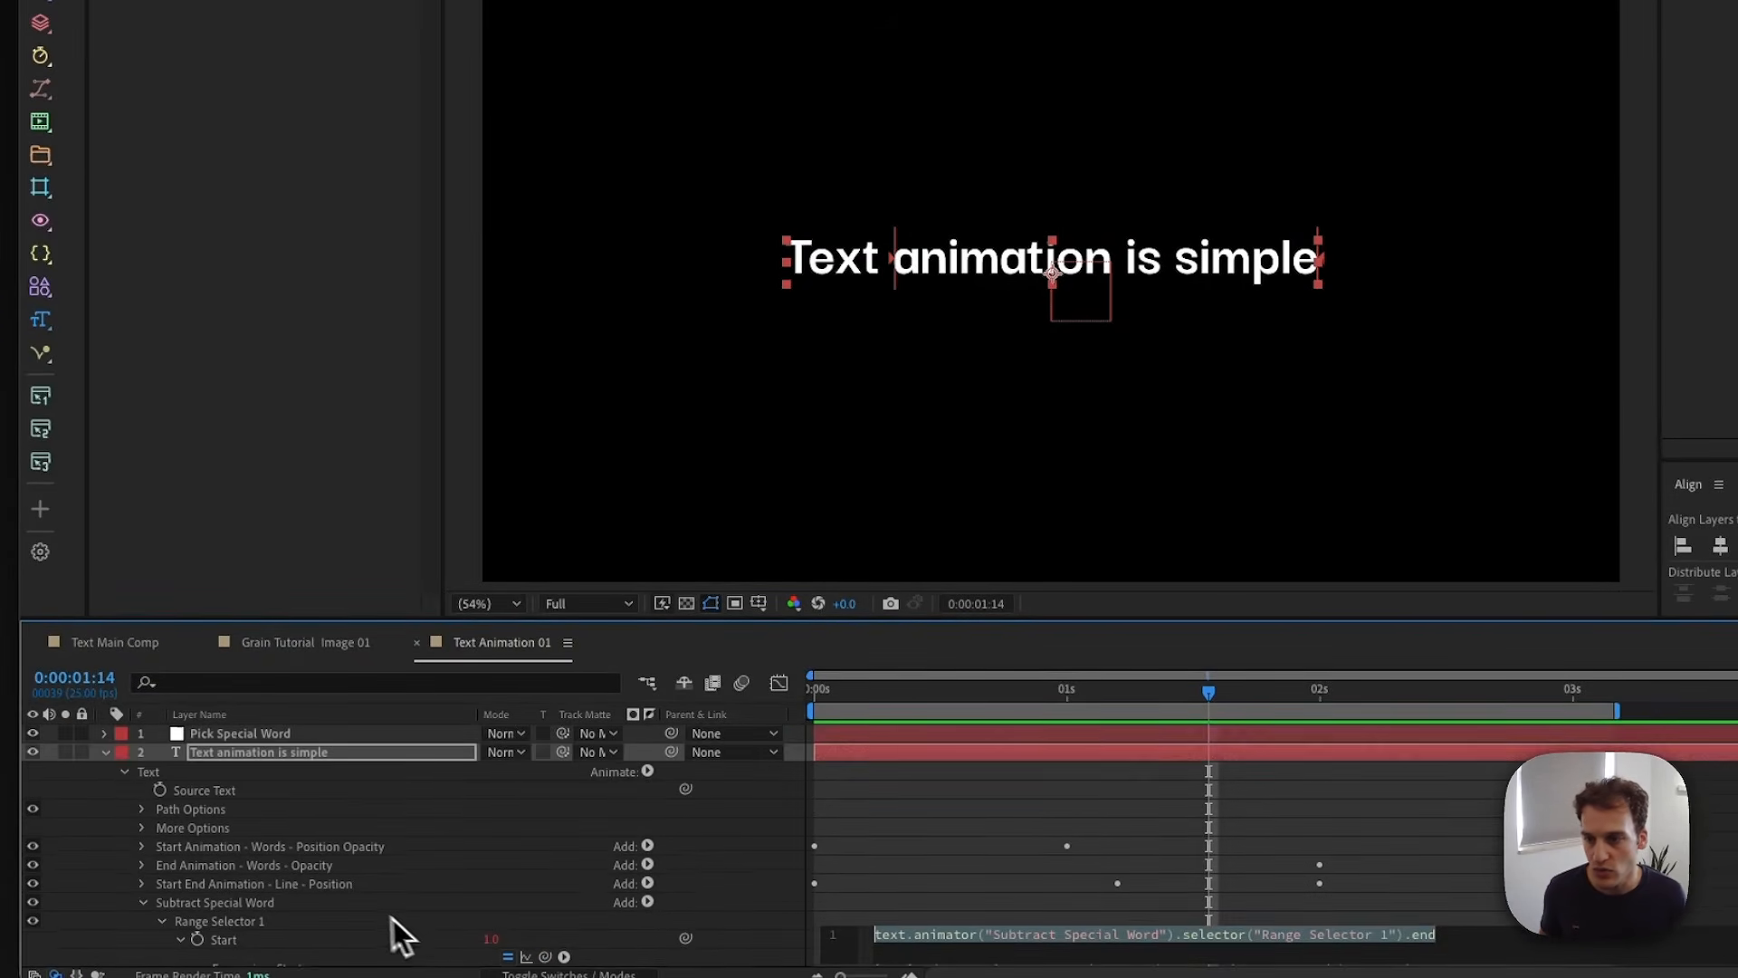
{"action": "left_click", "coordinate": [245, 735]}
{"action": "scroll", "coordinate": [261, 793], "scroll_direction": "down", "scroll_amount": 5}
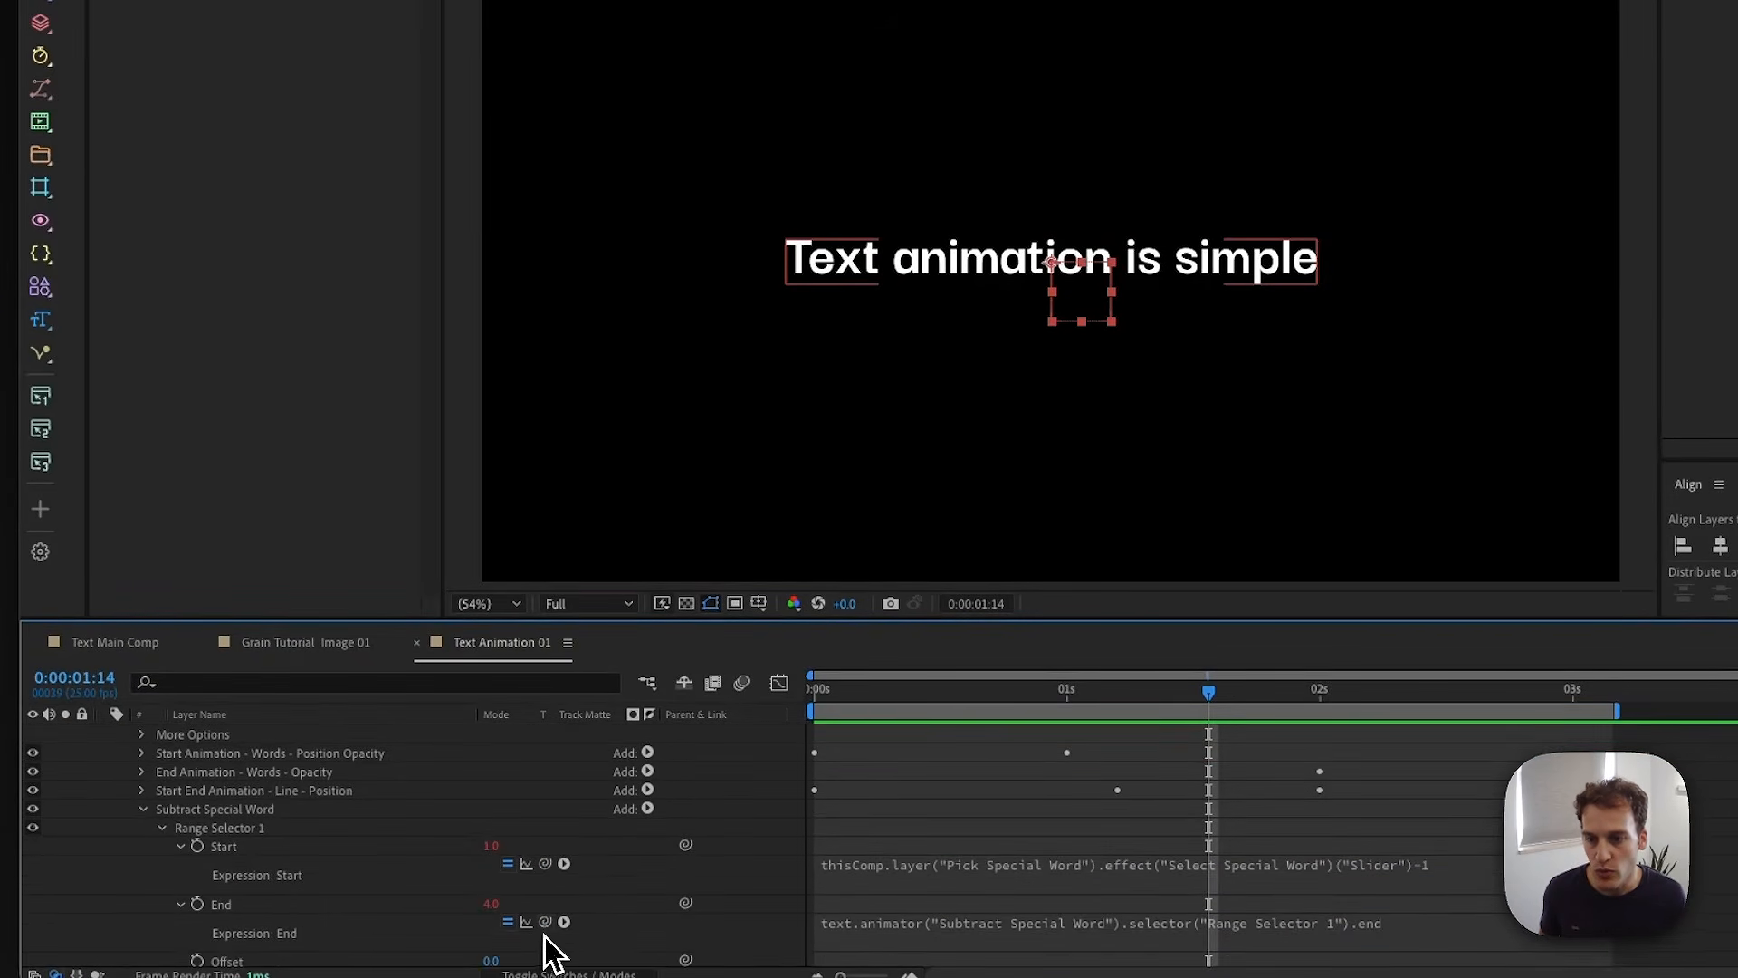
{"action": "left_click_drag", "start_coordinate": [545, 935], "coordinate": [159, 105]}
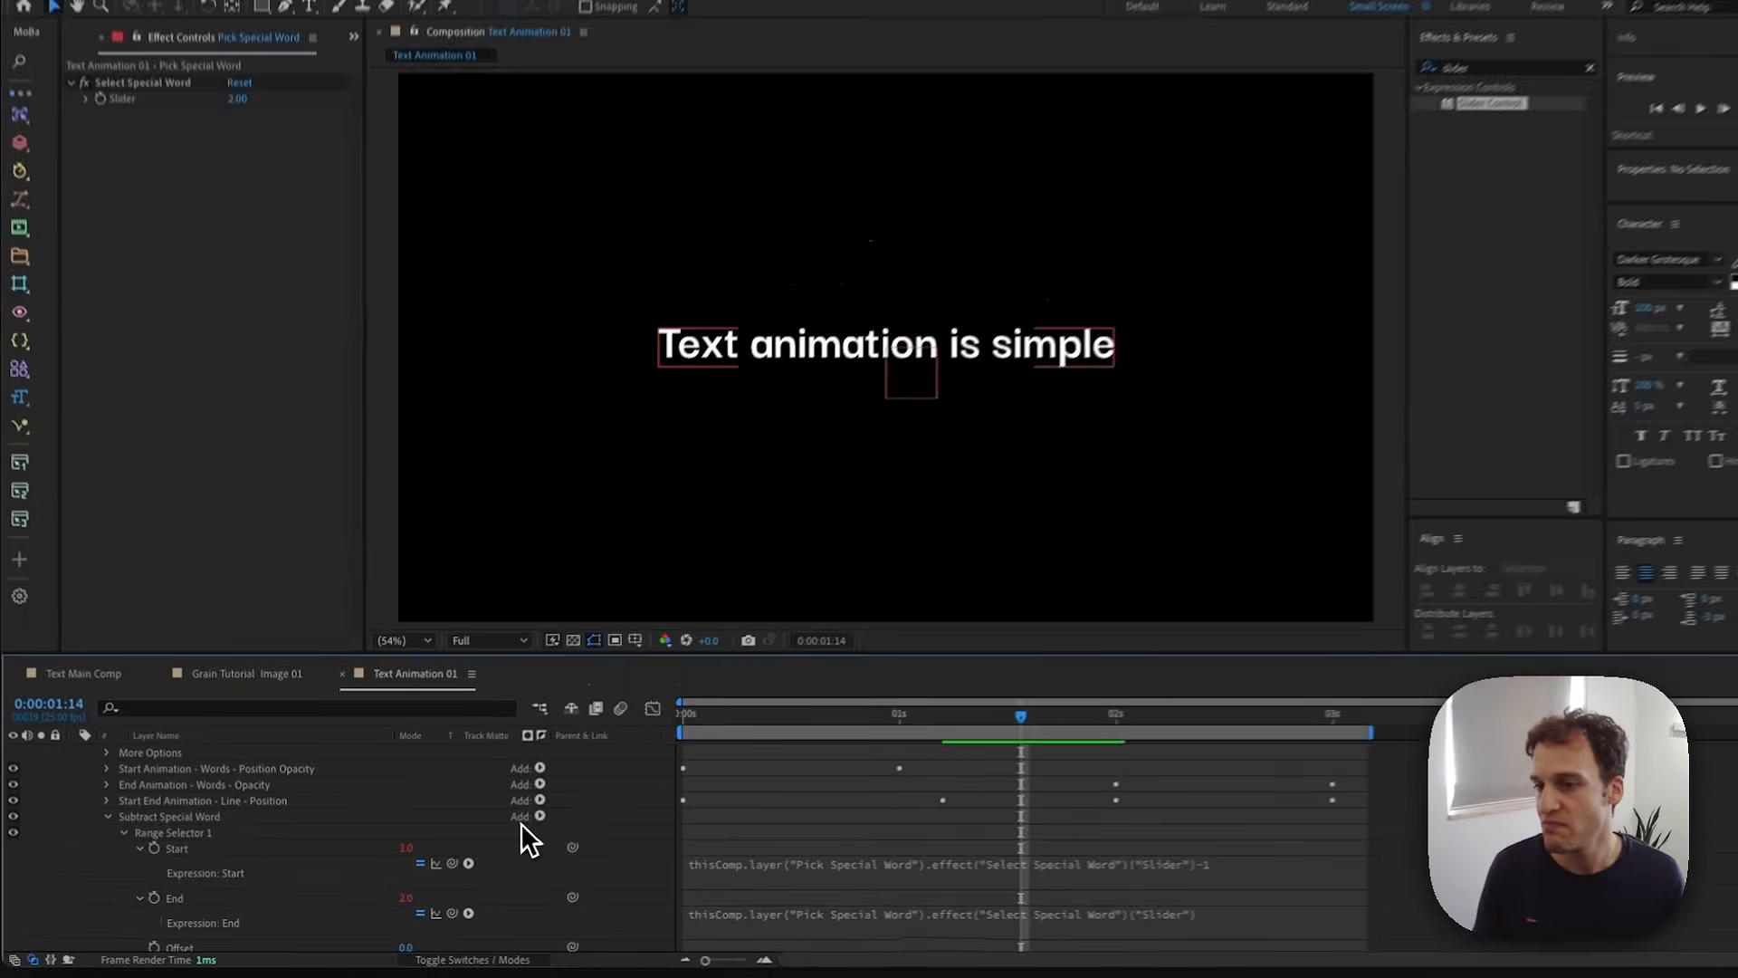
- Set the Subtract Special Word animator's Opacity to 0% and collapse the range selector's Advanced settings
{"action": "scroll", "coordinate": [297, 914], "scroll_direction": "down", "scroll_amount": 5}
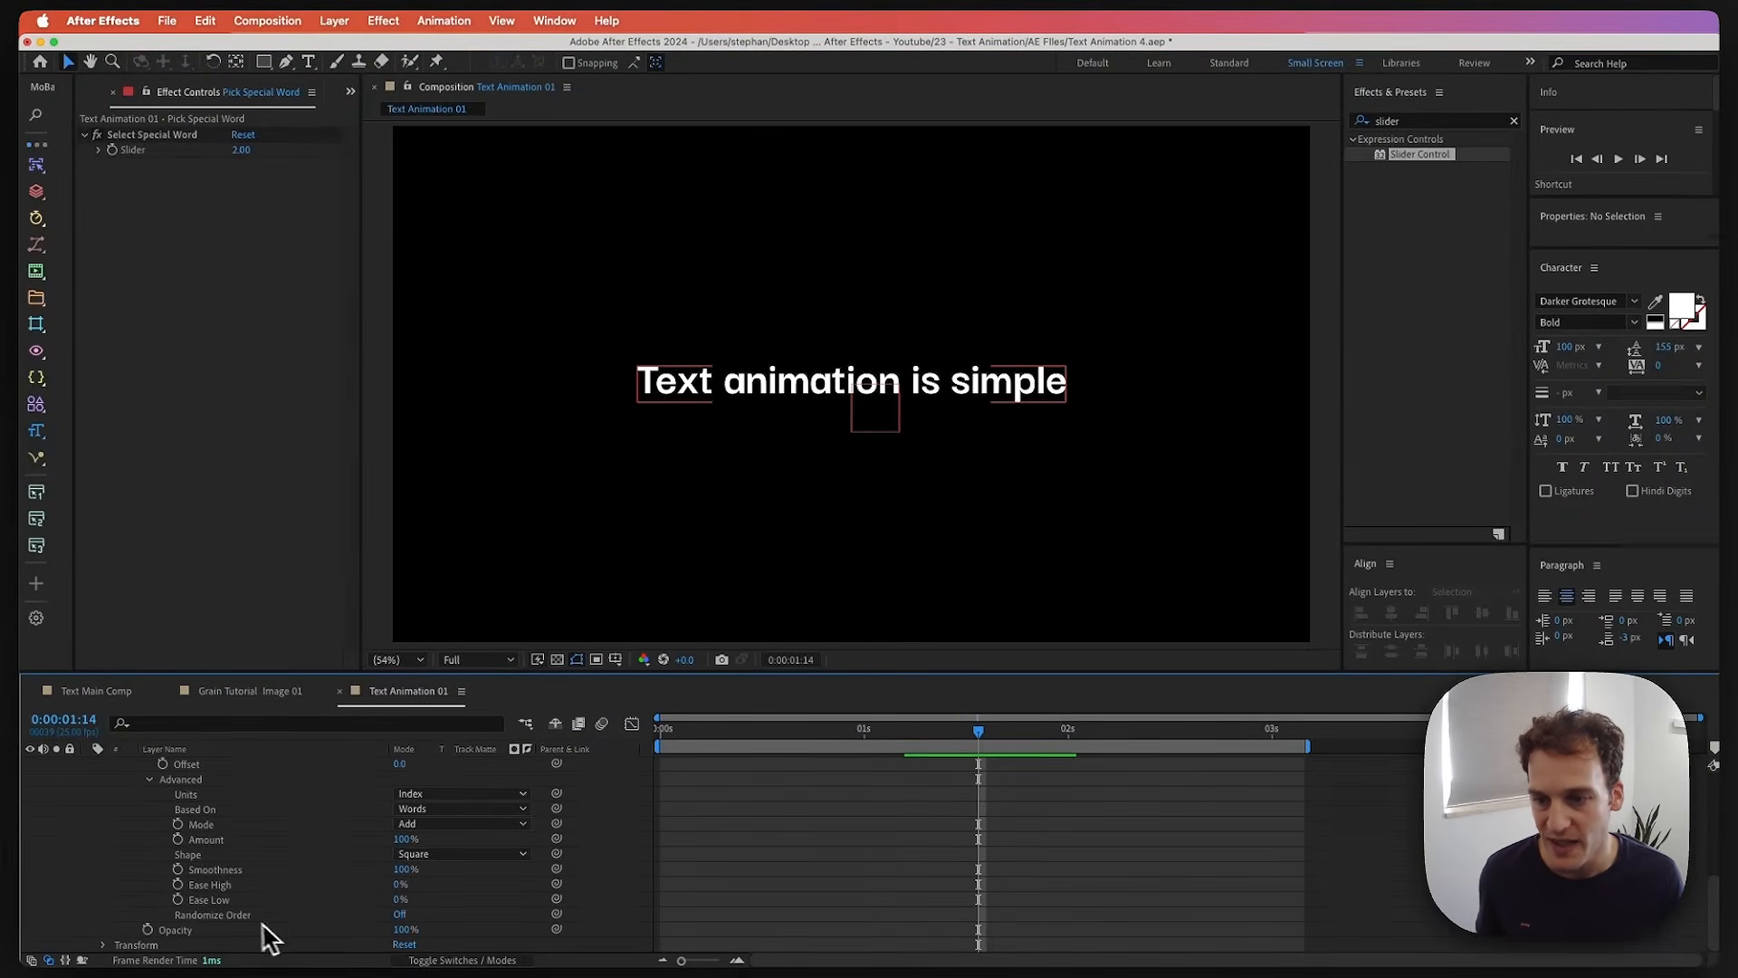
{"action": "left_click", "coordinate": [406, 929]}
{"action": "type", "text": "0"}
{"action": "key", "text": "Return"}
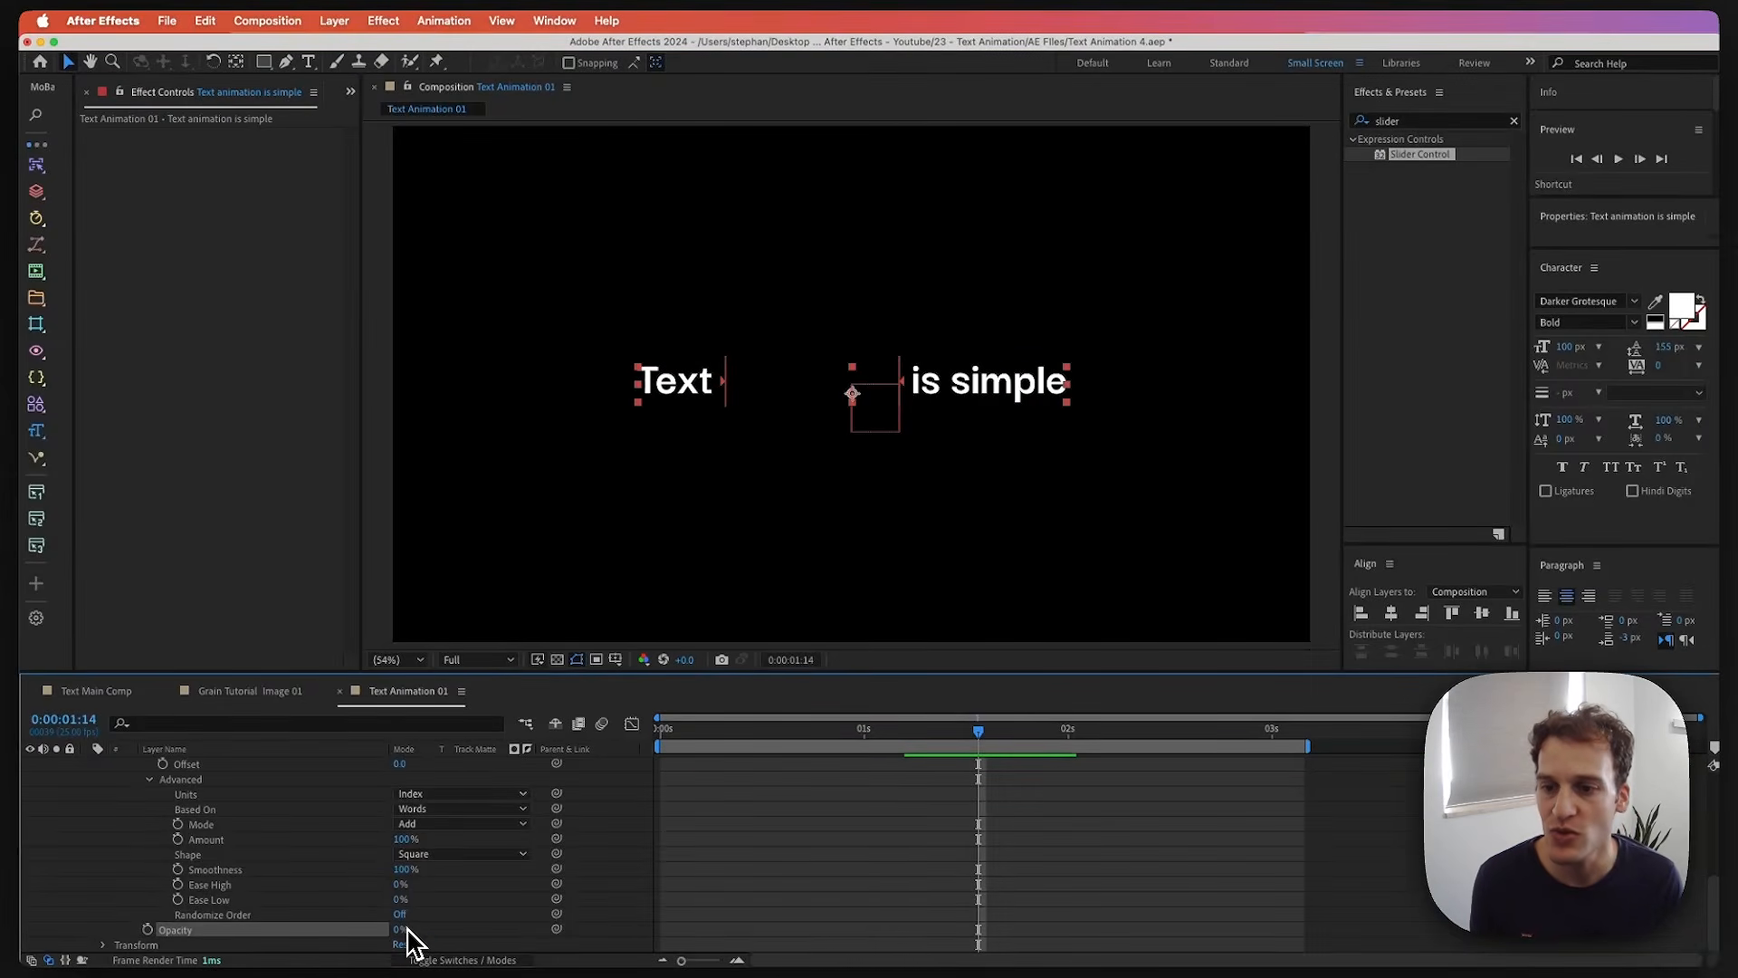
{"action": "left_click", "coordinate": [149, 780]}
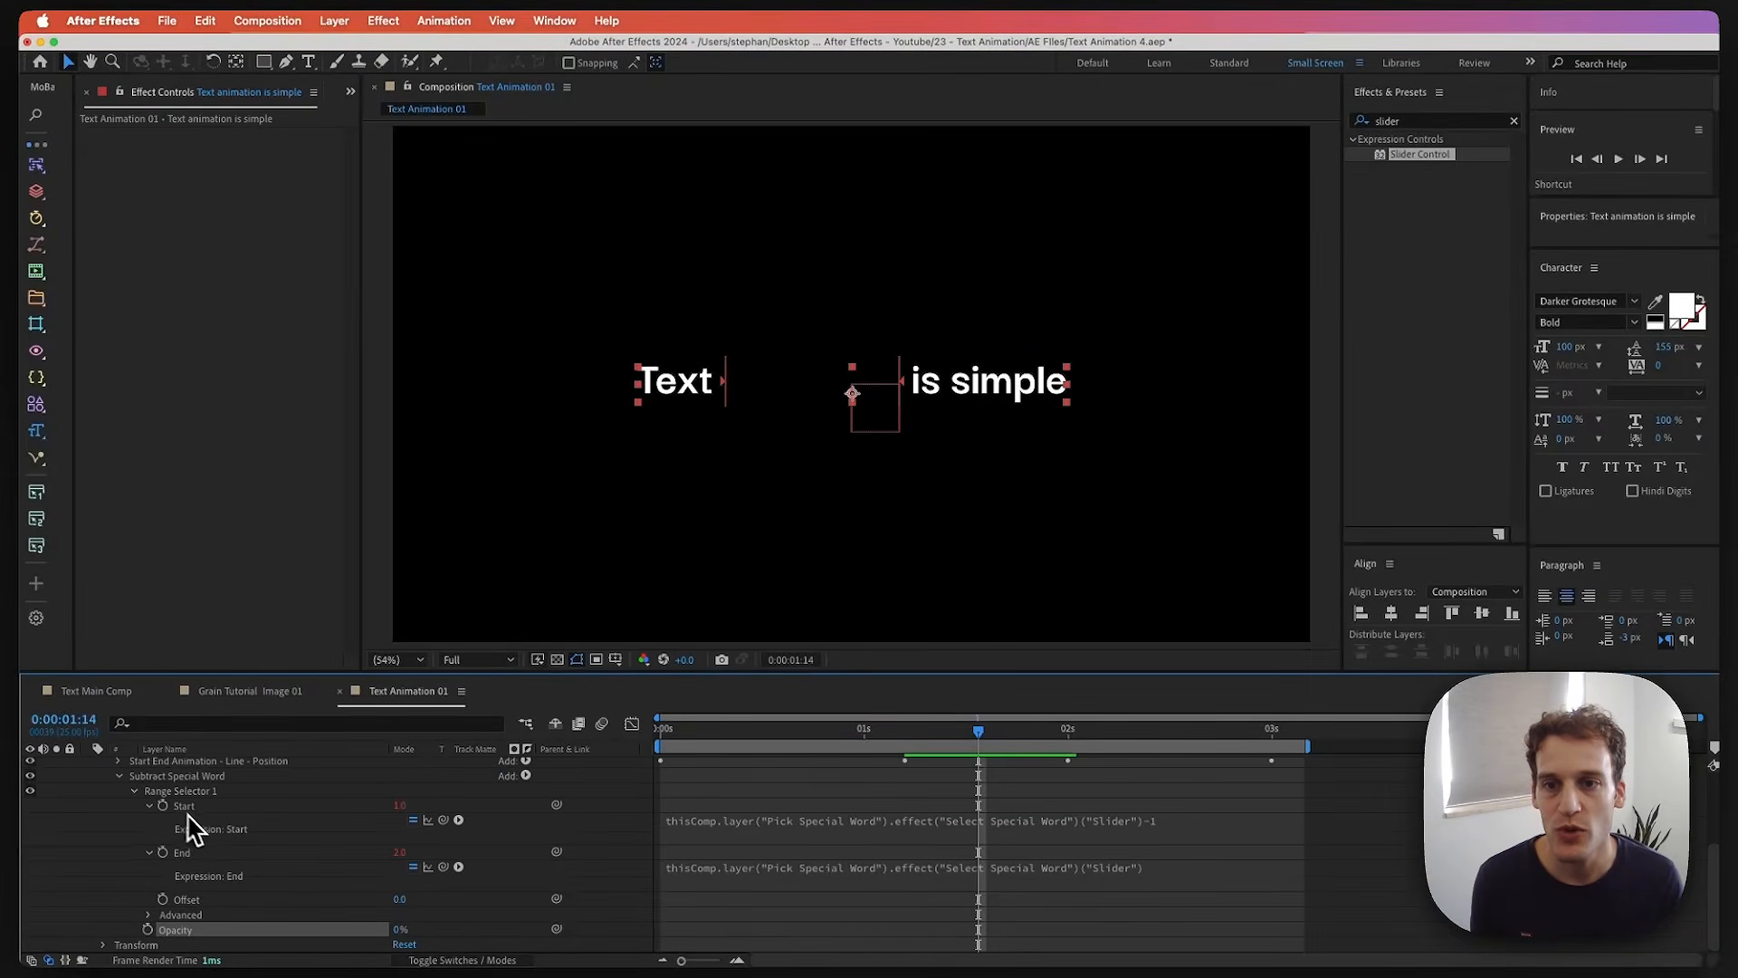
- Test the Select Special Word slider on the Pick Special Word null at 1, 3 and 4, and return it to 2
{"action": "left_click", "coordinate": [455, 842]}
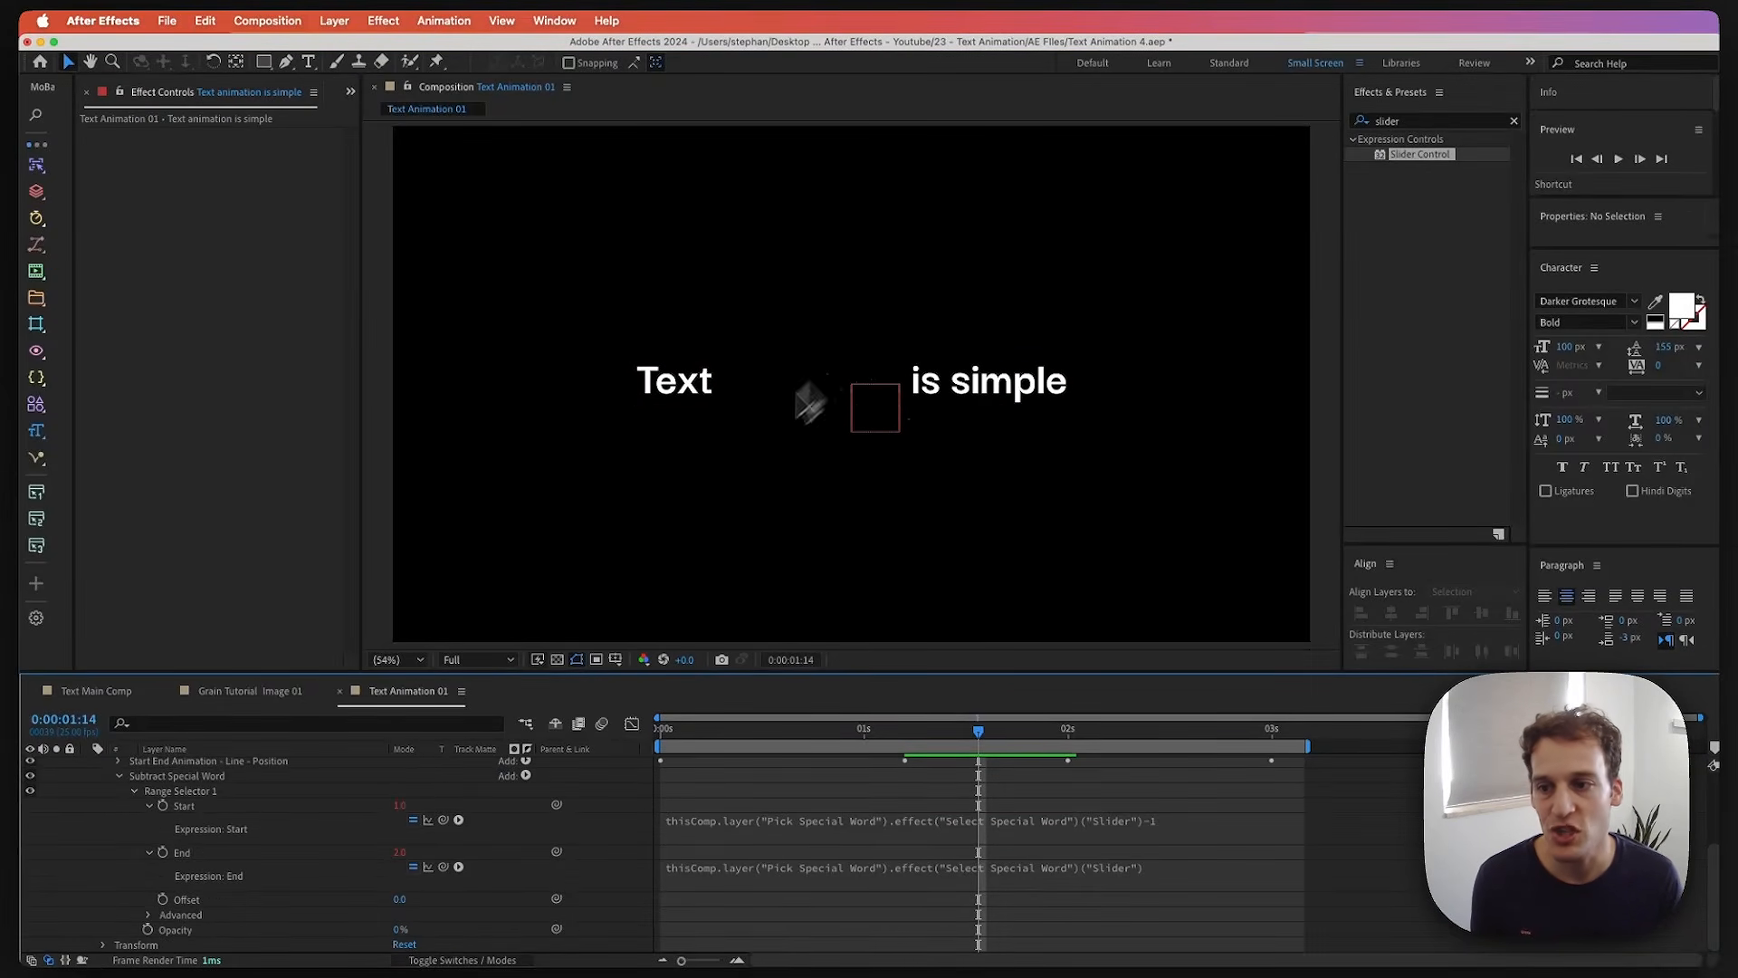
{"action": "scroll", "coordinate": [86, 787], "scroll_direction": "up", "scroll_amount": 5}
{"action": "left_click", "coordinate": [163, 765]}
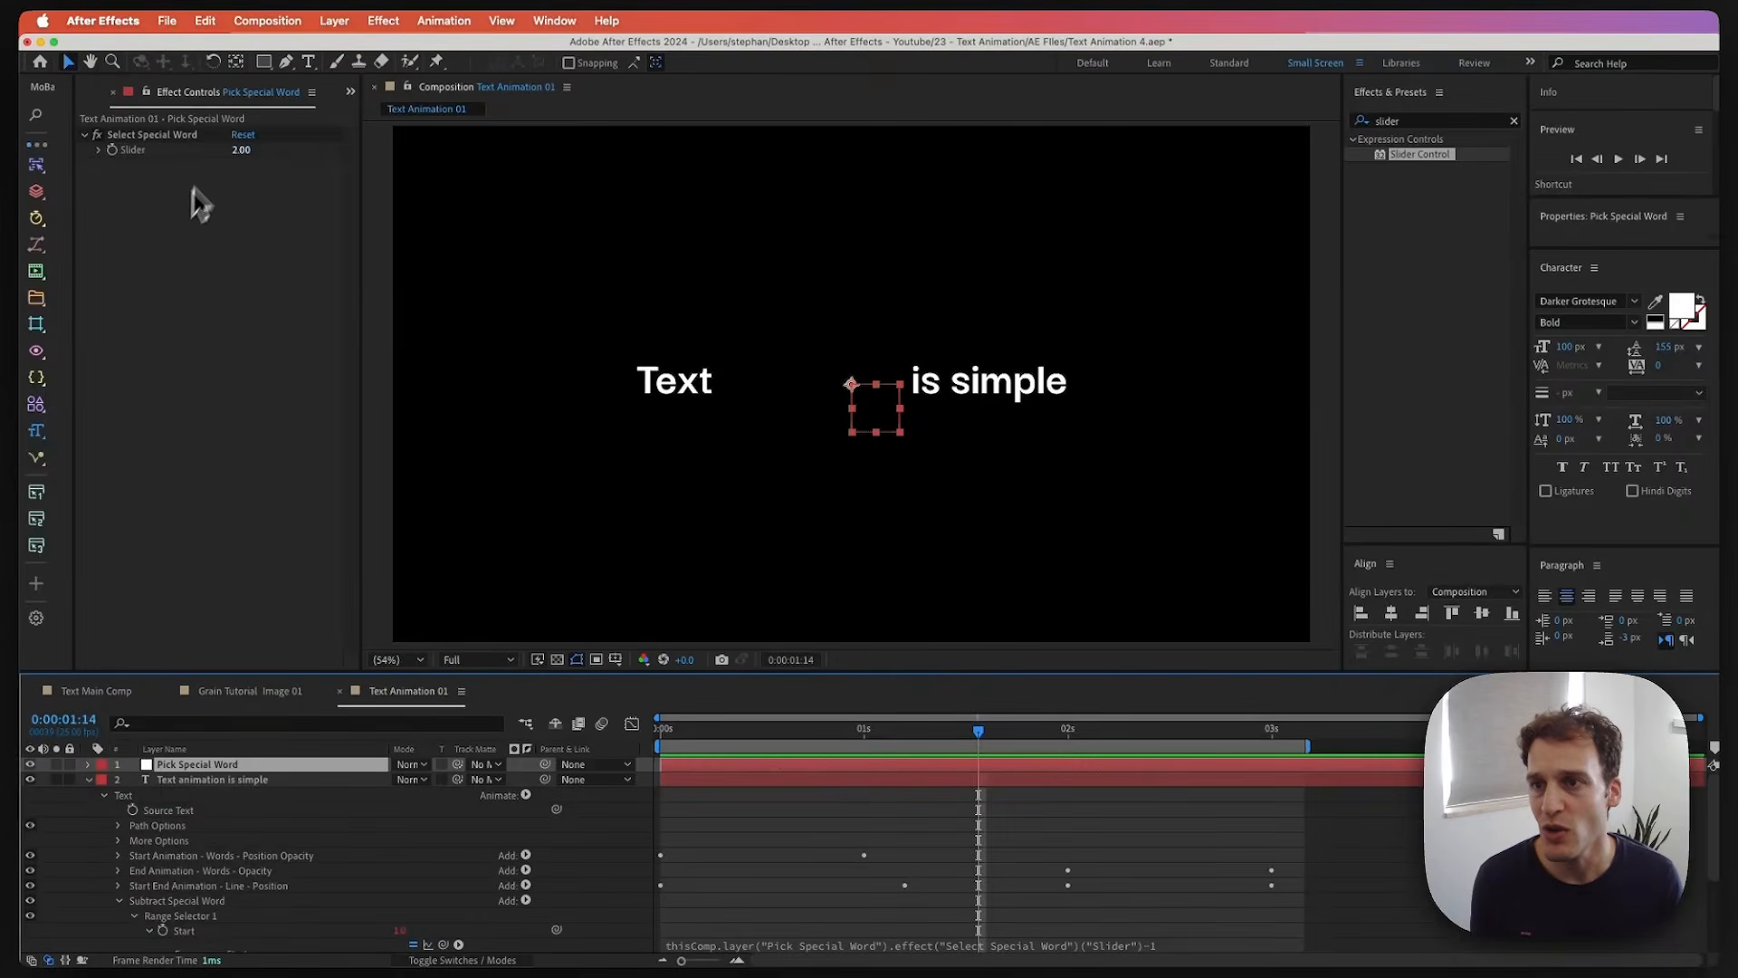
{"action": "left_click", "coordinate": [242, 150]}
{"action": "type", "text": "1"}
{"action": "key", "text": "Return"}
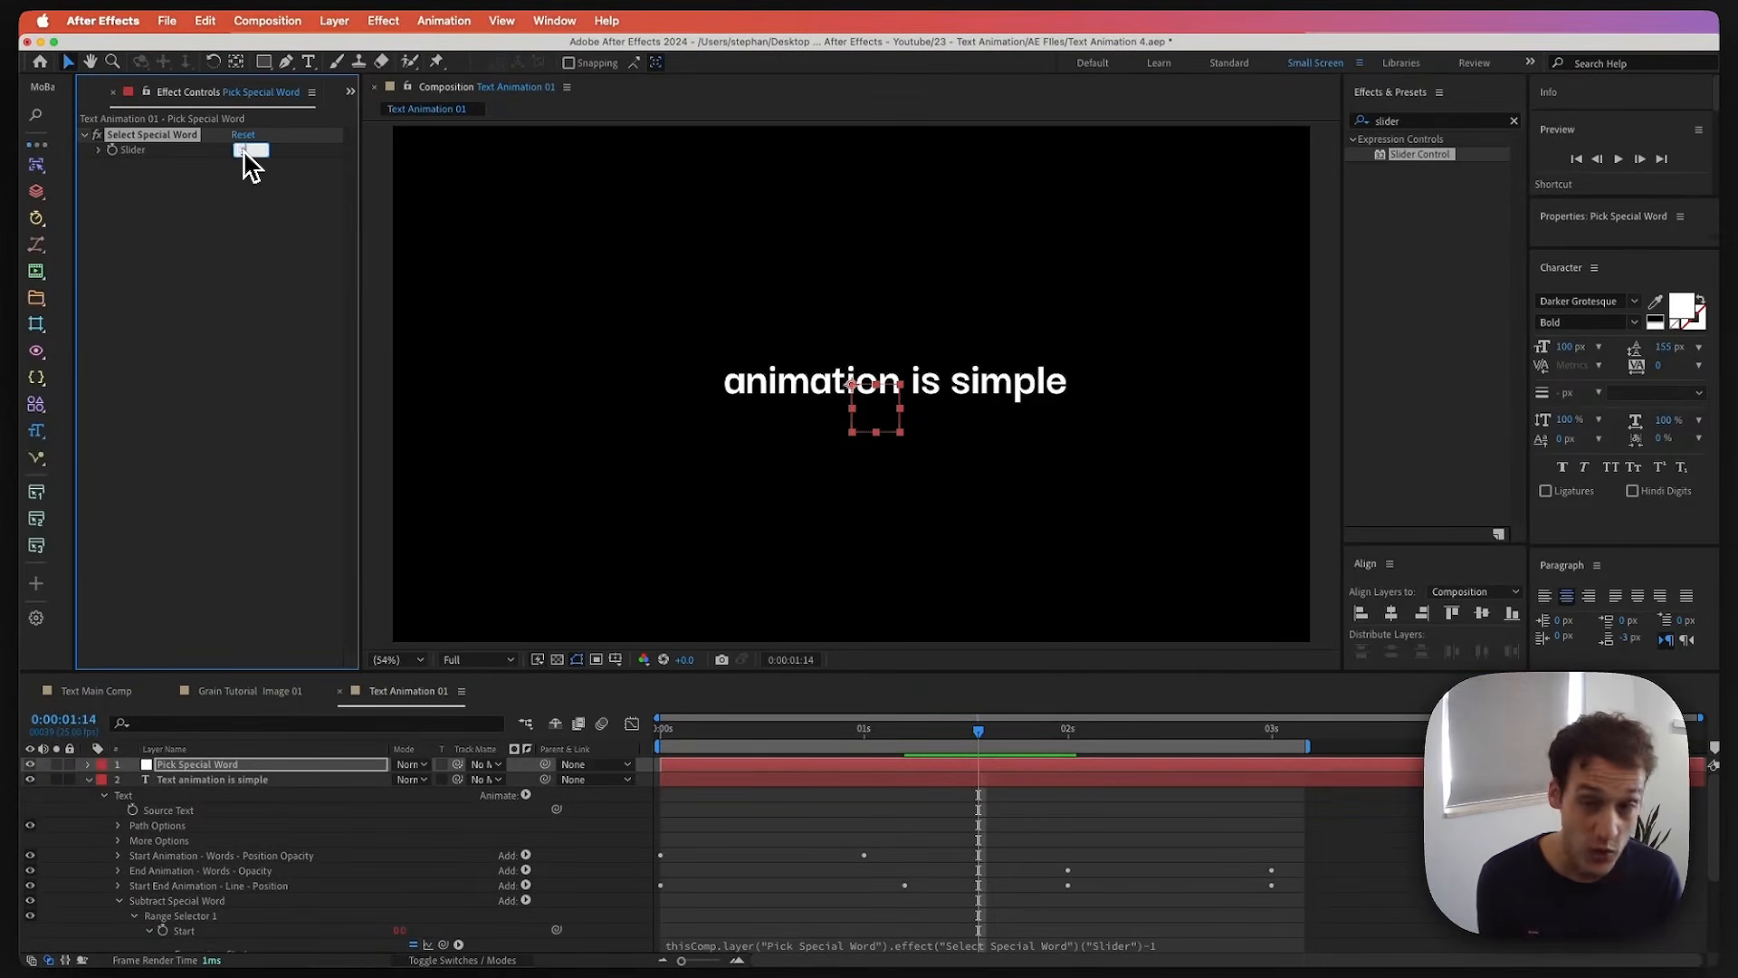
{"action": "type", "text": "3"}
{"action": "key", "text": "Return"}
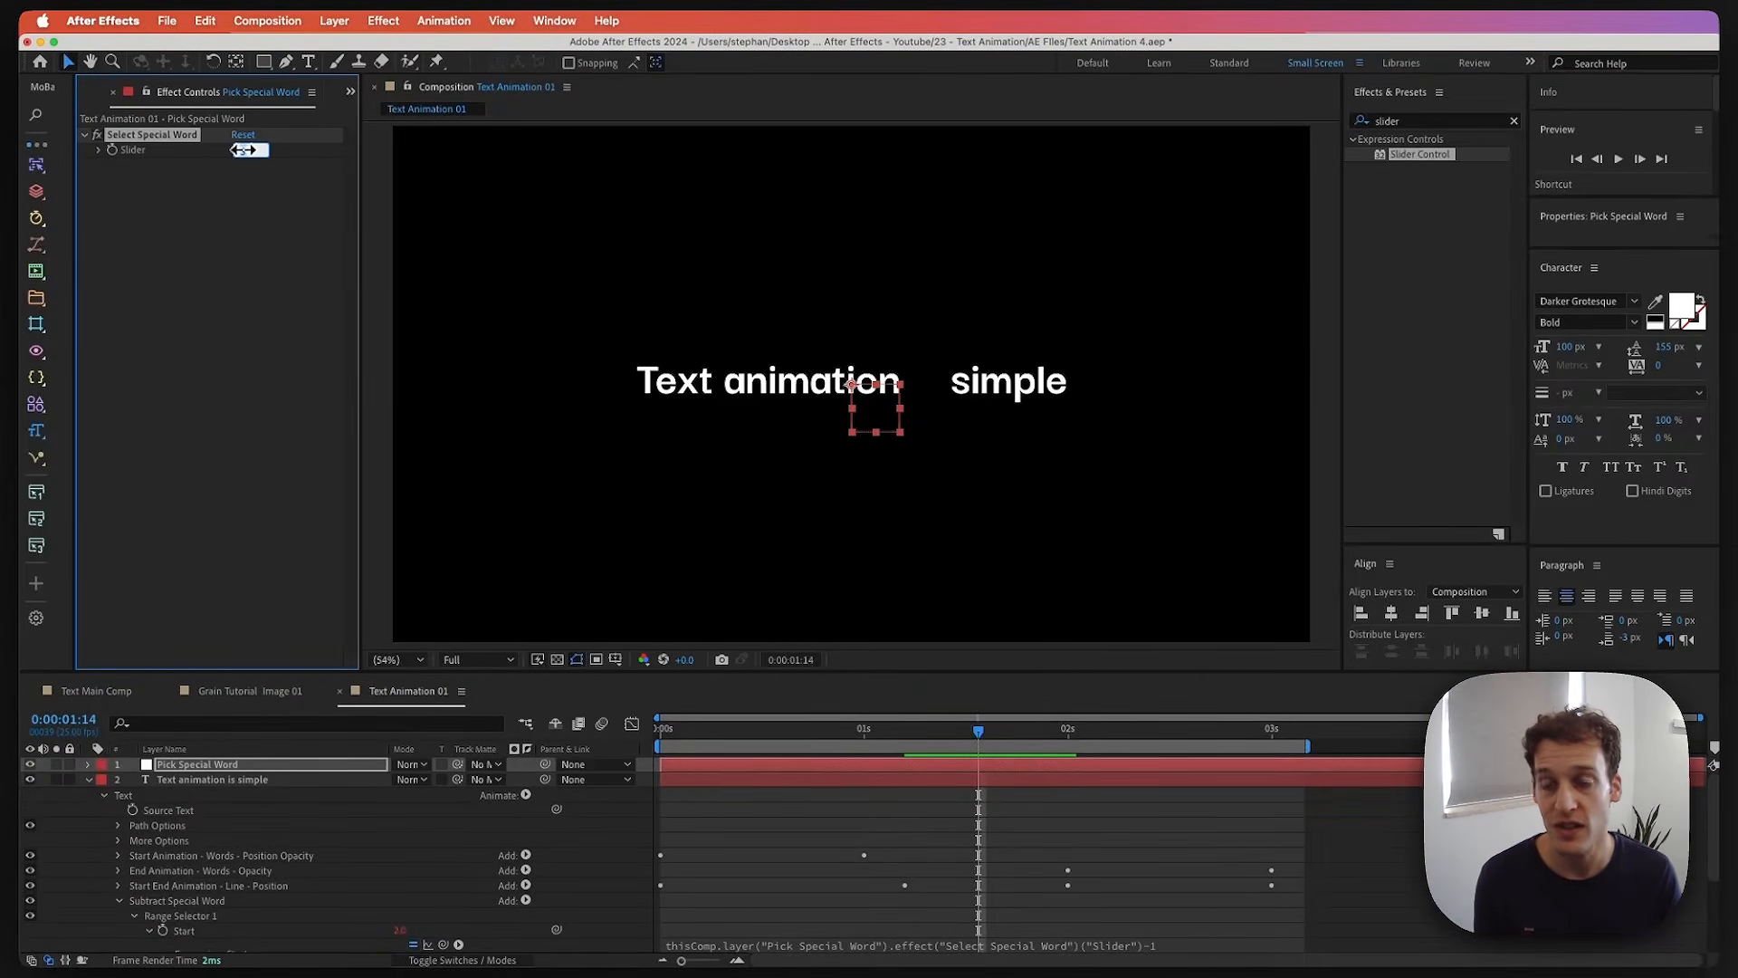
{"action": "type", "text": "4"}
{"action": "key", "text": "Return"}
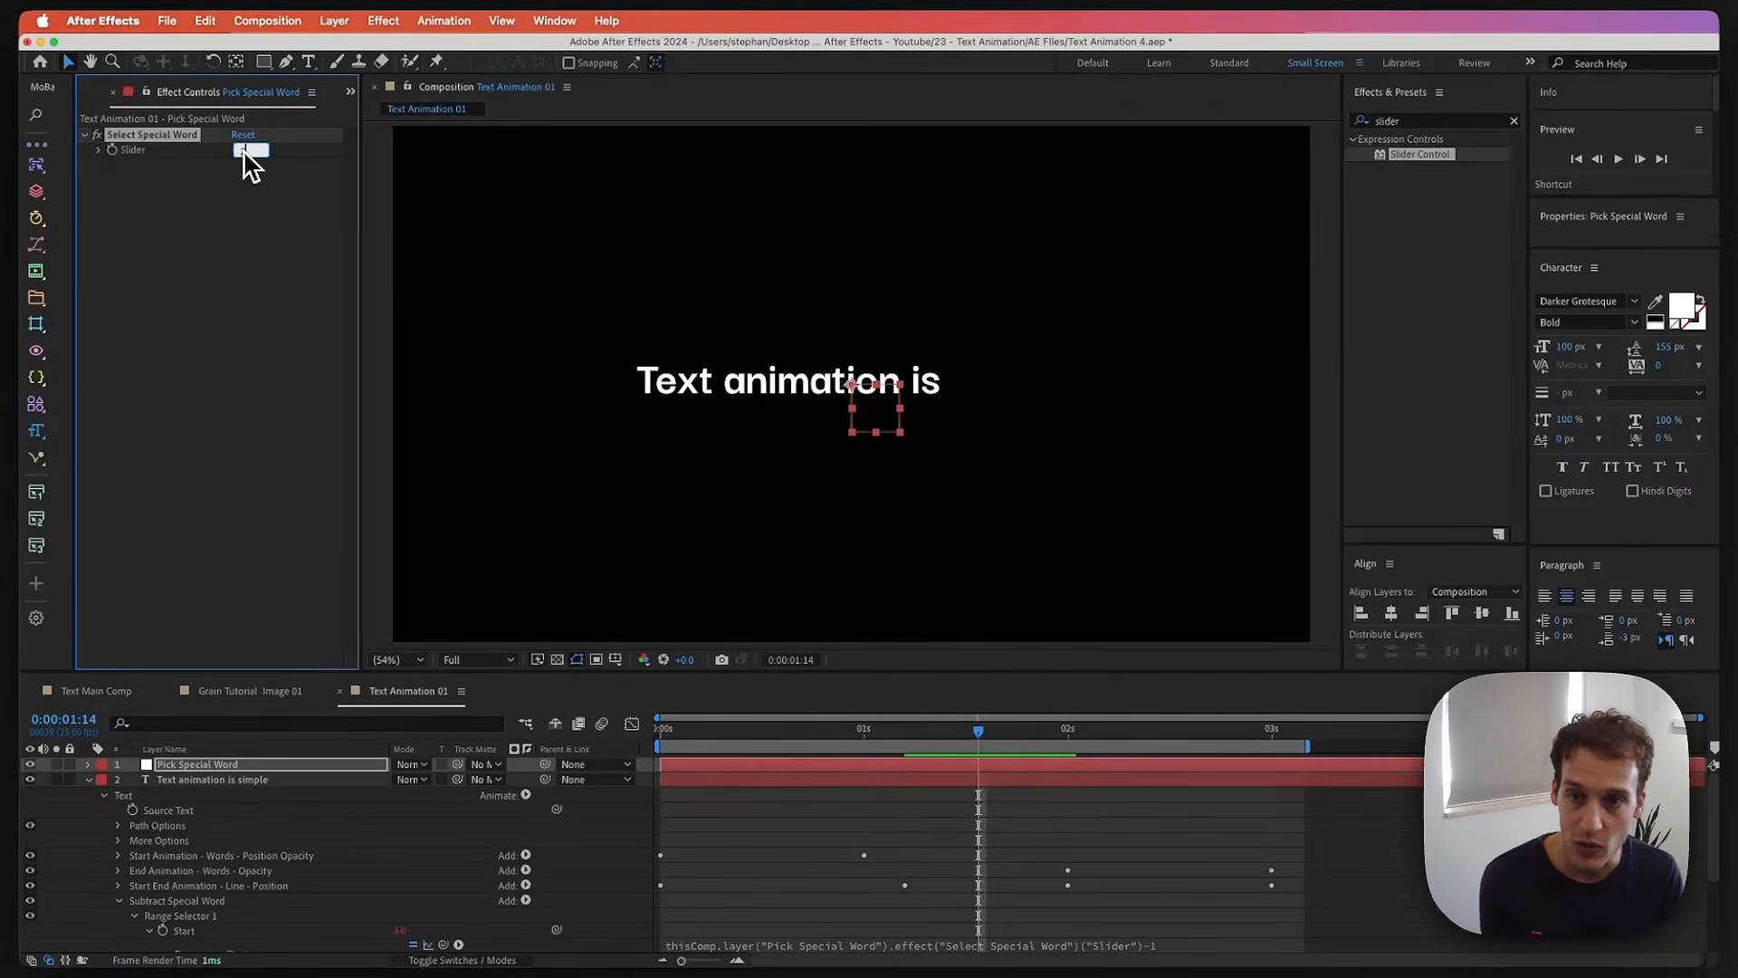
{"action": "type", "text": "2"}
{"action": "key", "text": "Return"}
- Duplicate the text layer as Special Word and give the copy a yellow label
{"action": "left_click", "coordinate": [183, 780]}
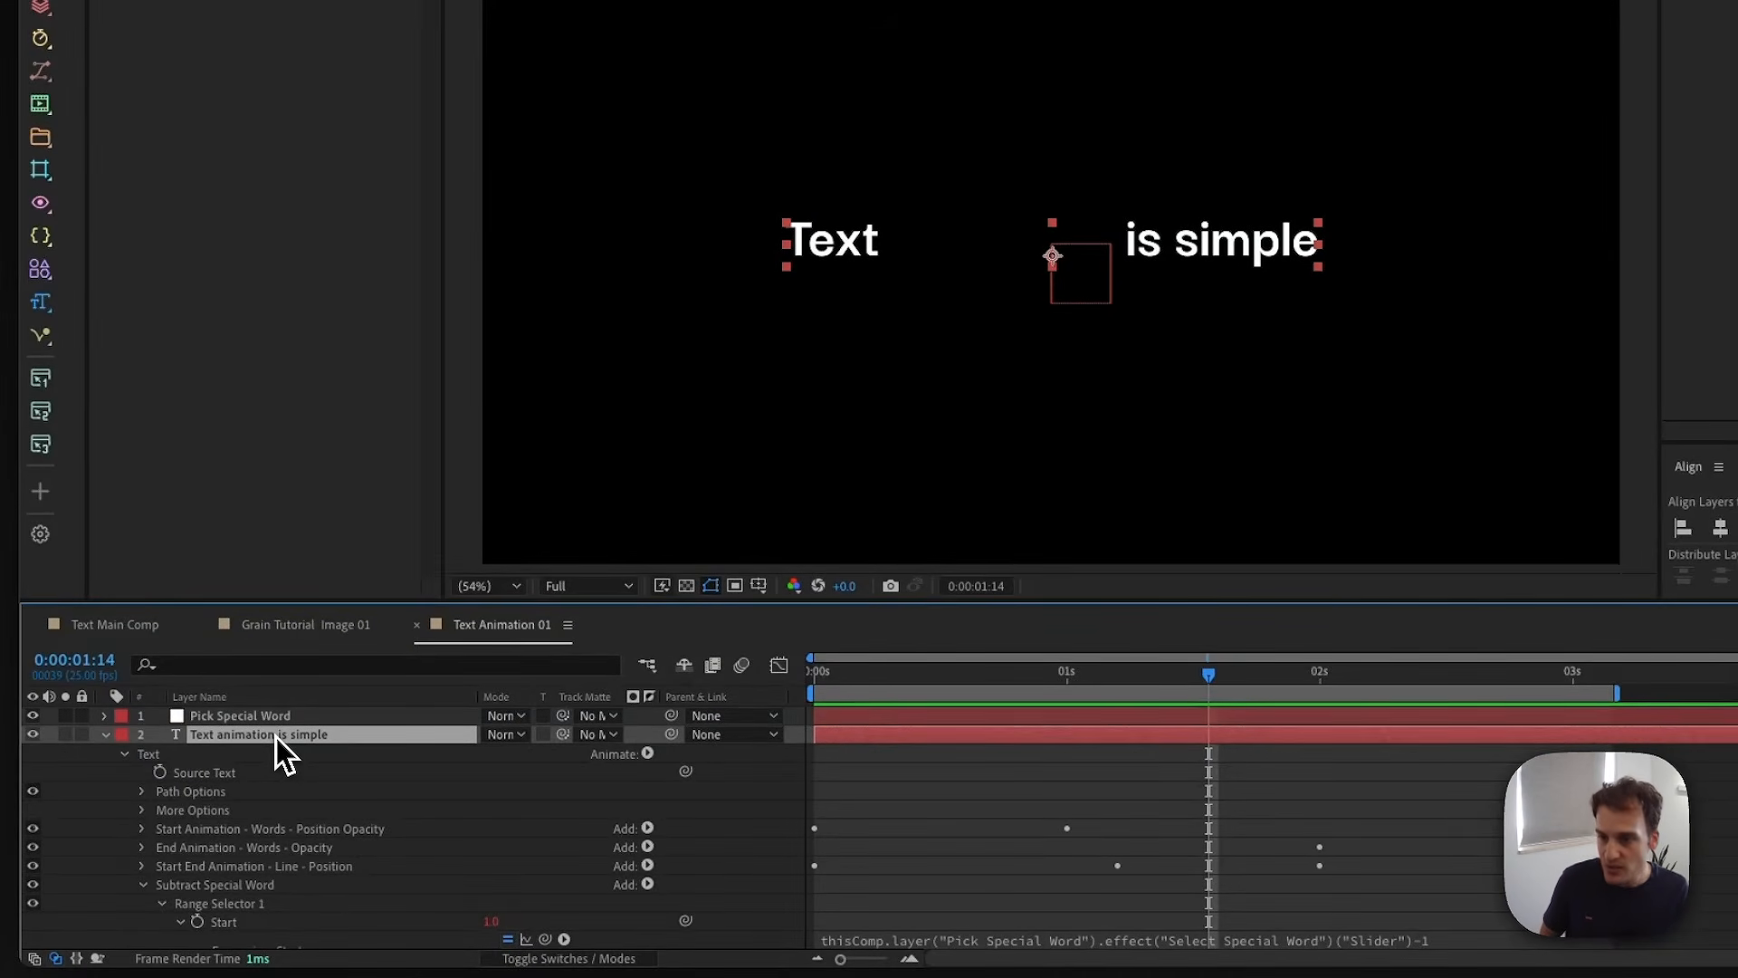
{"action": "key", "text": "super+d"}
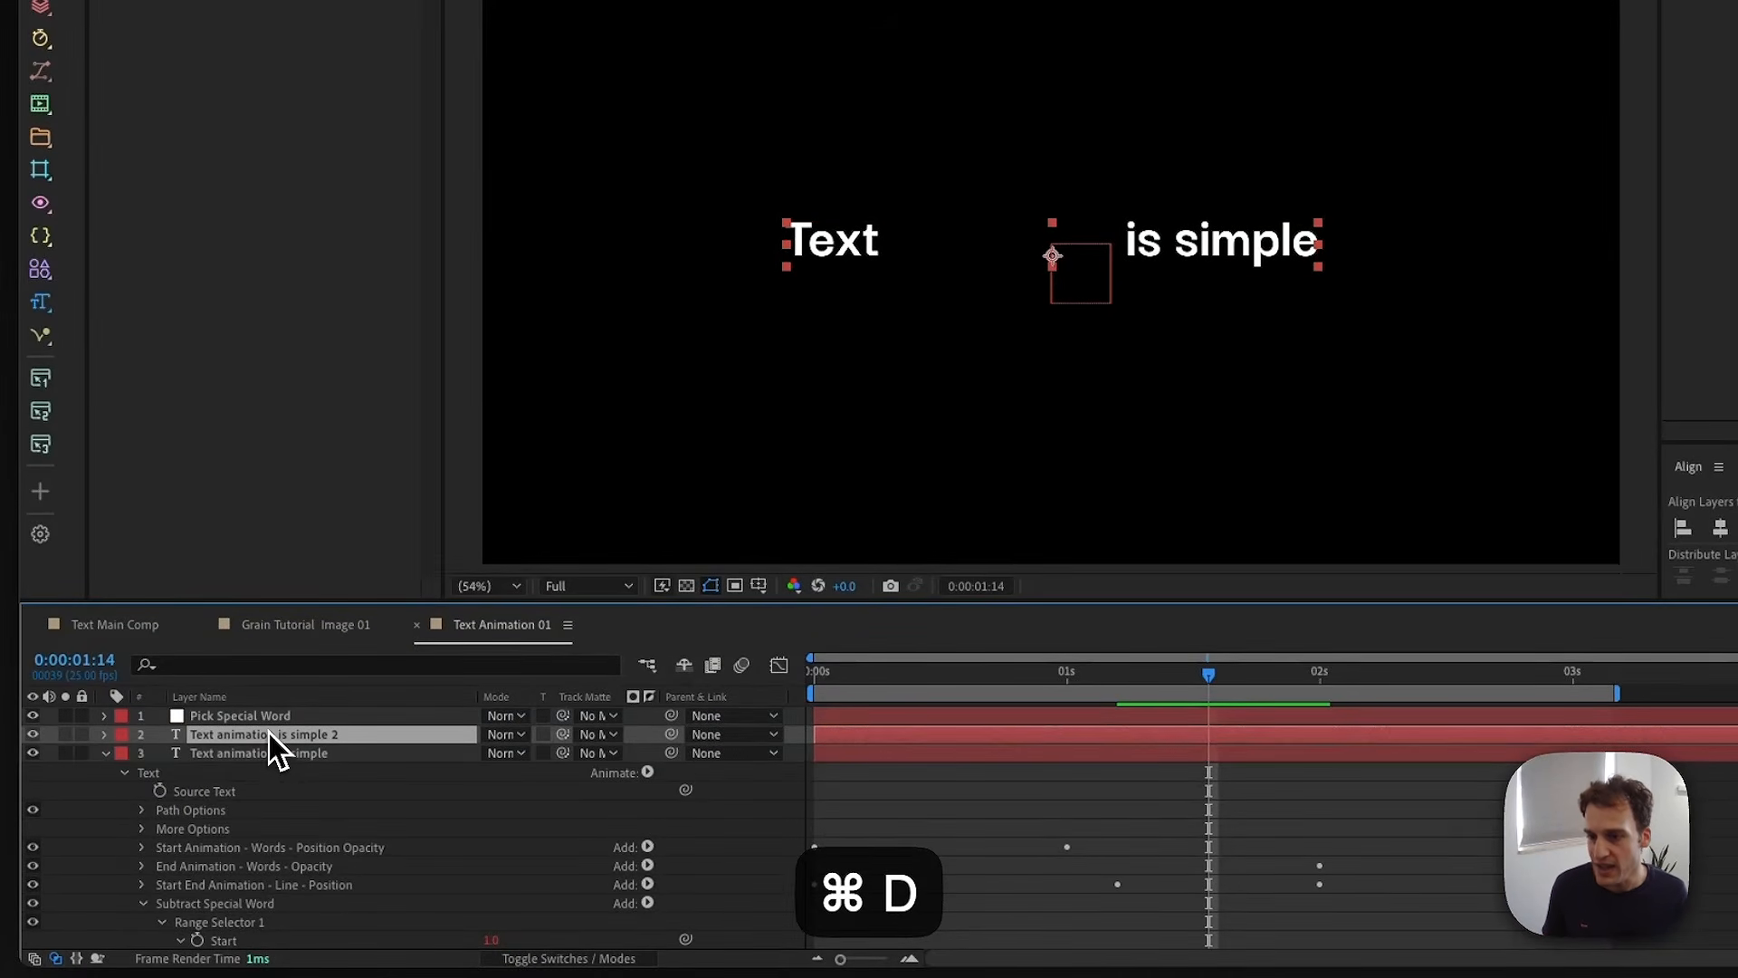
{"action": "key", "text": "Return"}
{"action": "type", "text": "Speci"}
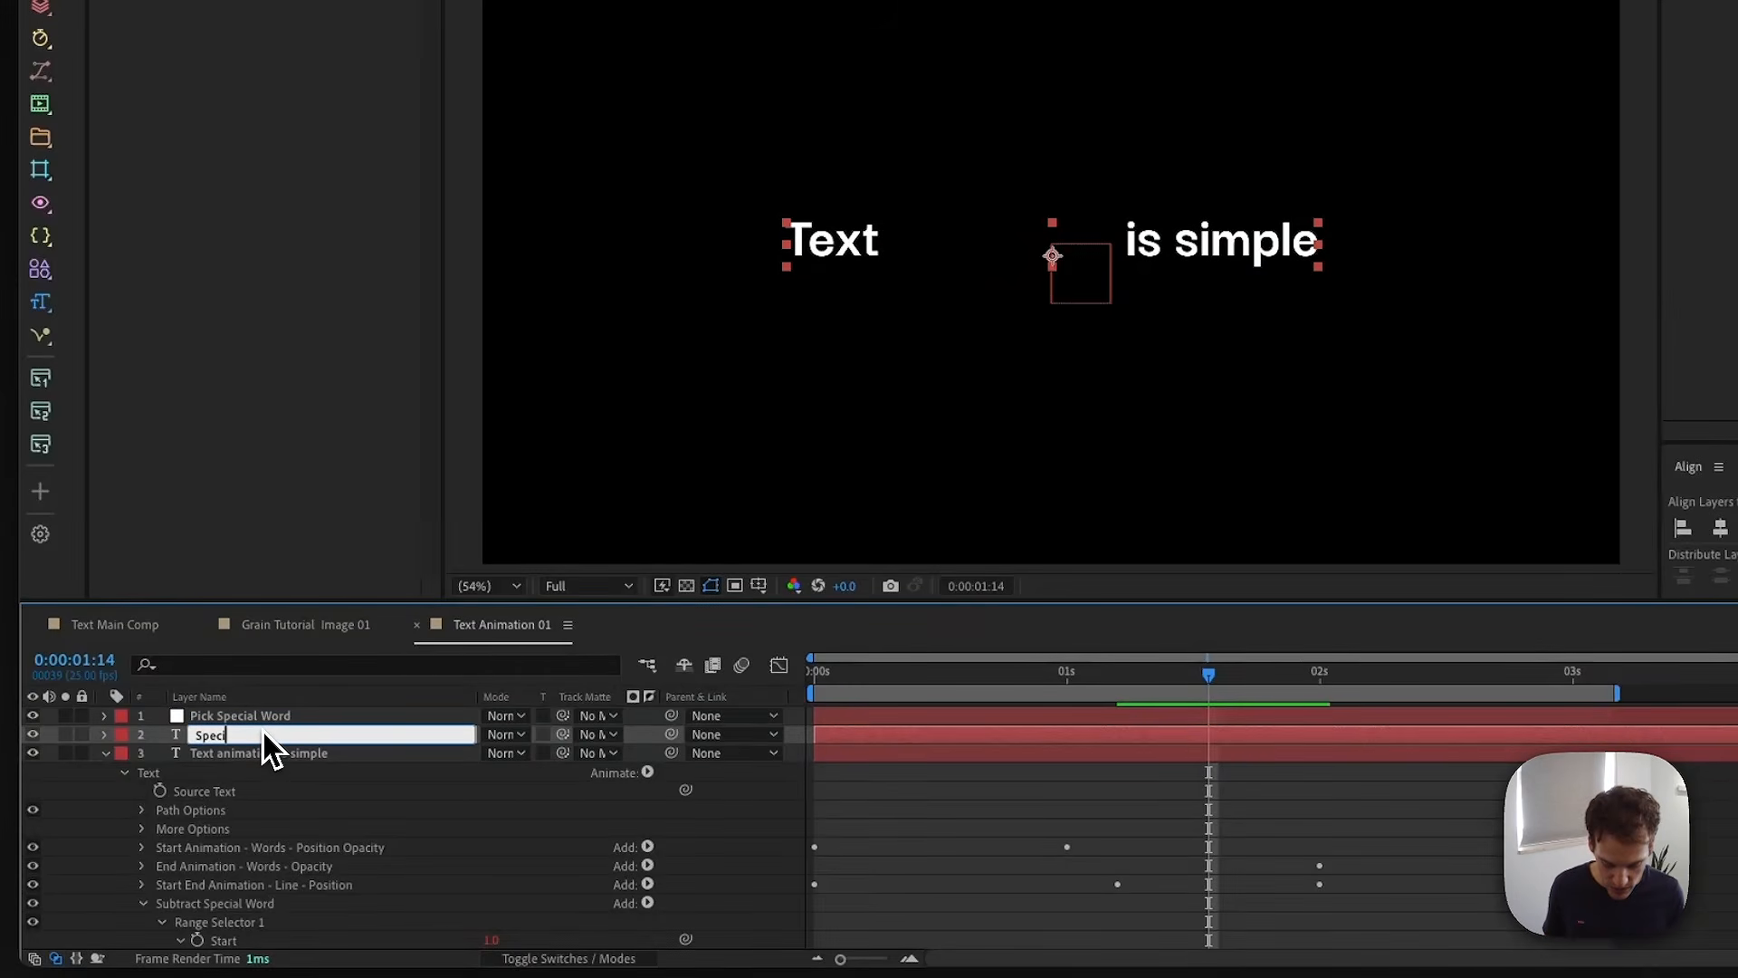
{"action": "type", "text": "al Word"}
{"action": "key", "text": "Return"}
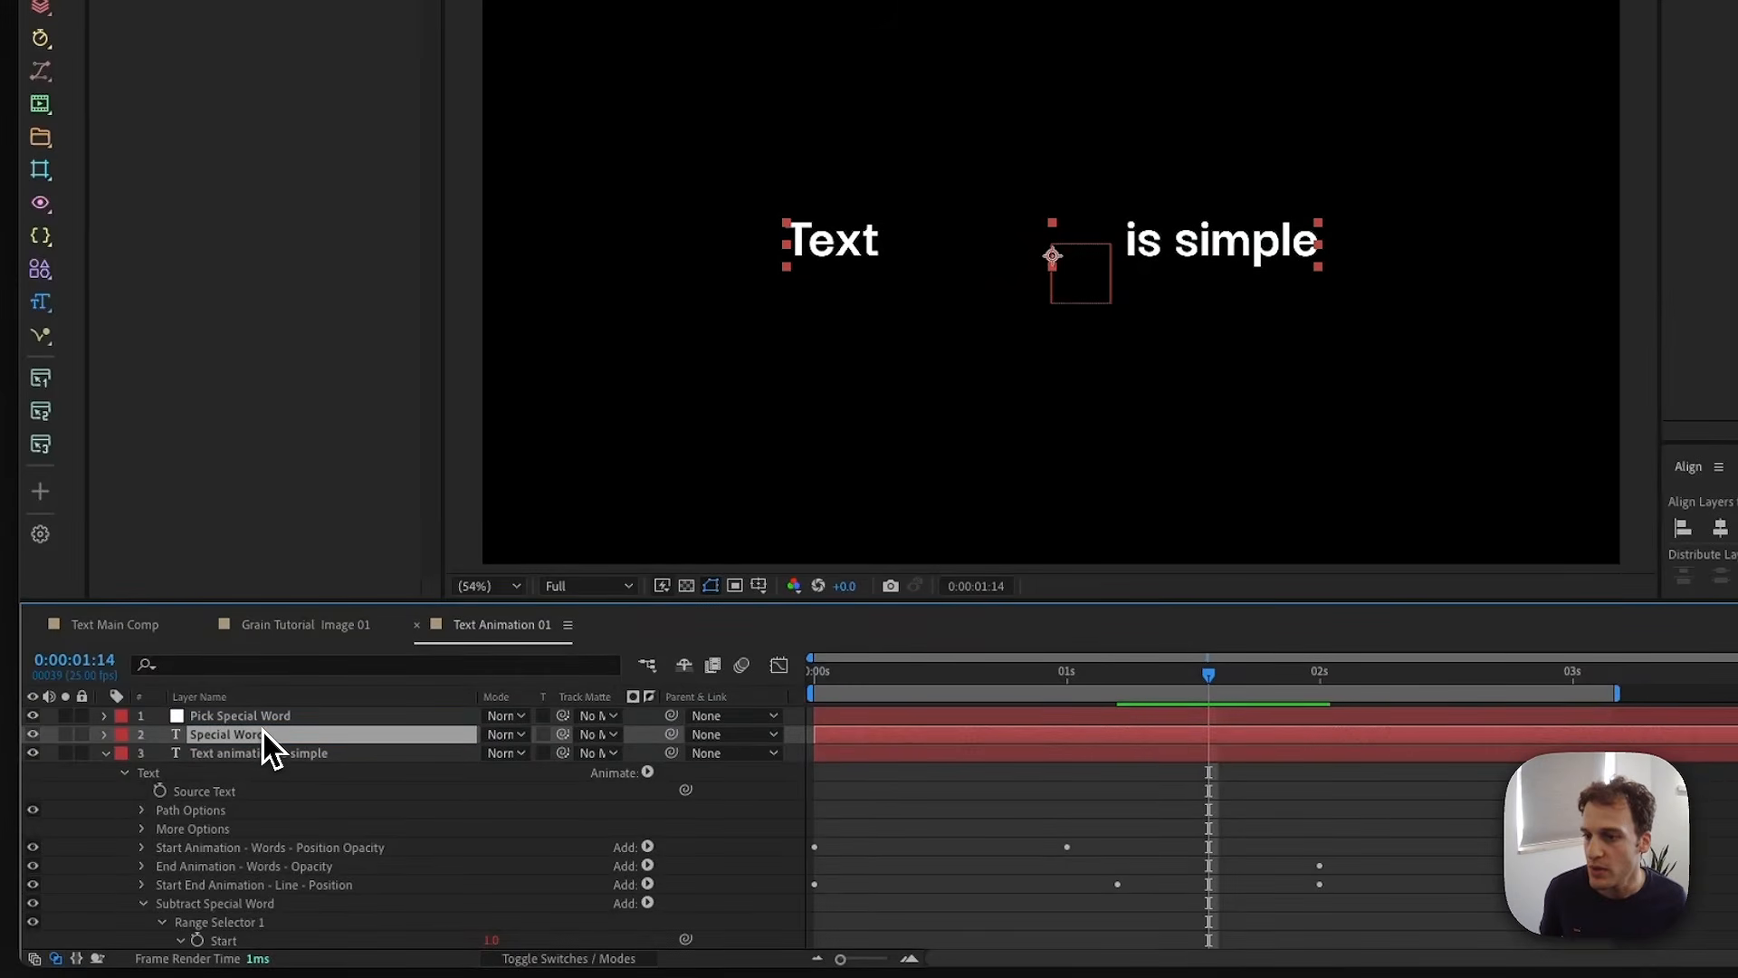
{"action": "left_click", "coordinate": [124, 735]}
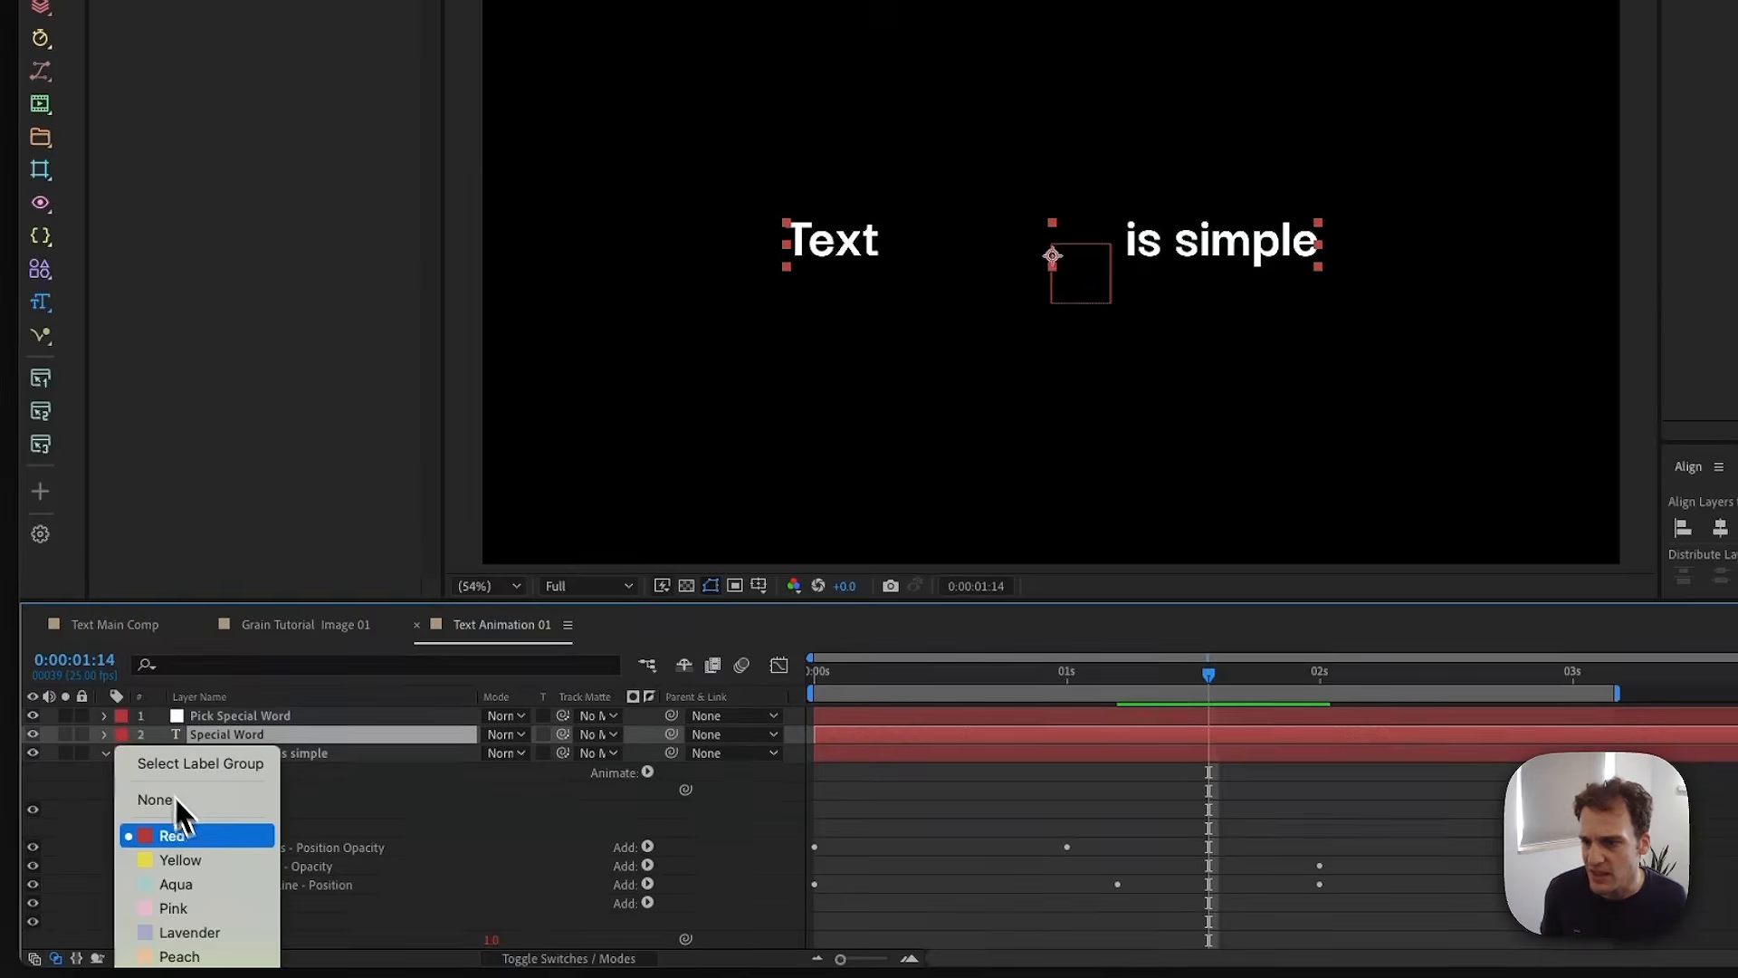
{"action": "left_click", "coordinate": [204, 860]}
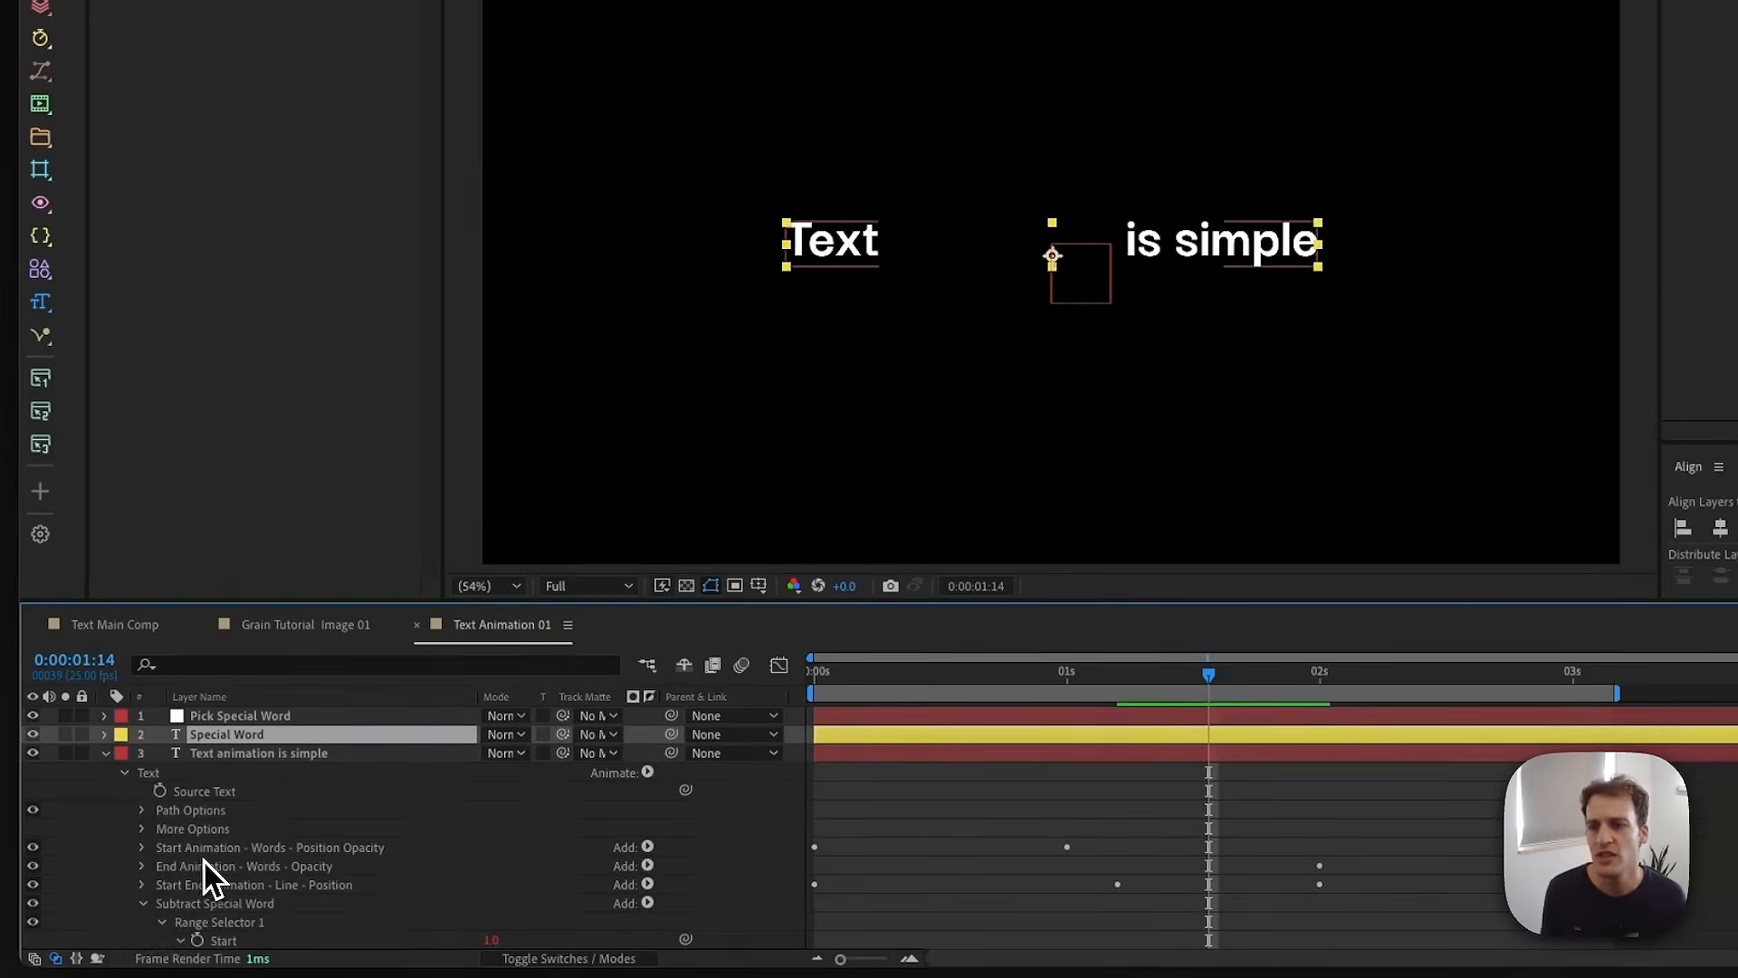
- Rename the Subtract Special Word animator on the Special Word layer to Special Word - Hide After
{"action": "left_click", "coordinate": [105, 754]}
{"action": "left_click", "coordinate": [105, 735]}
{"action": "left_click", "coordinate": [123, 754]}
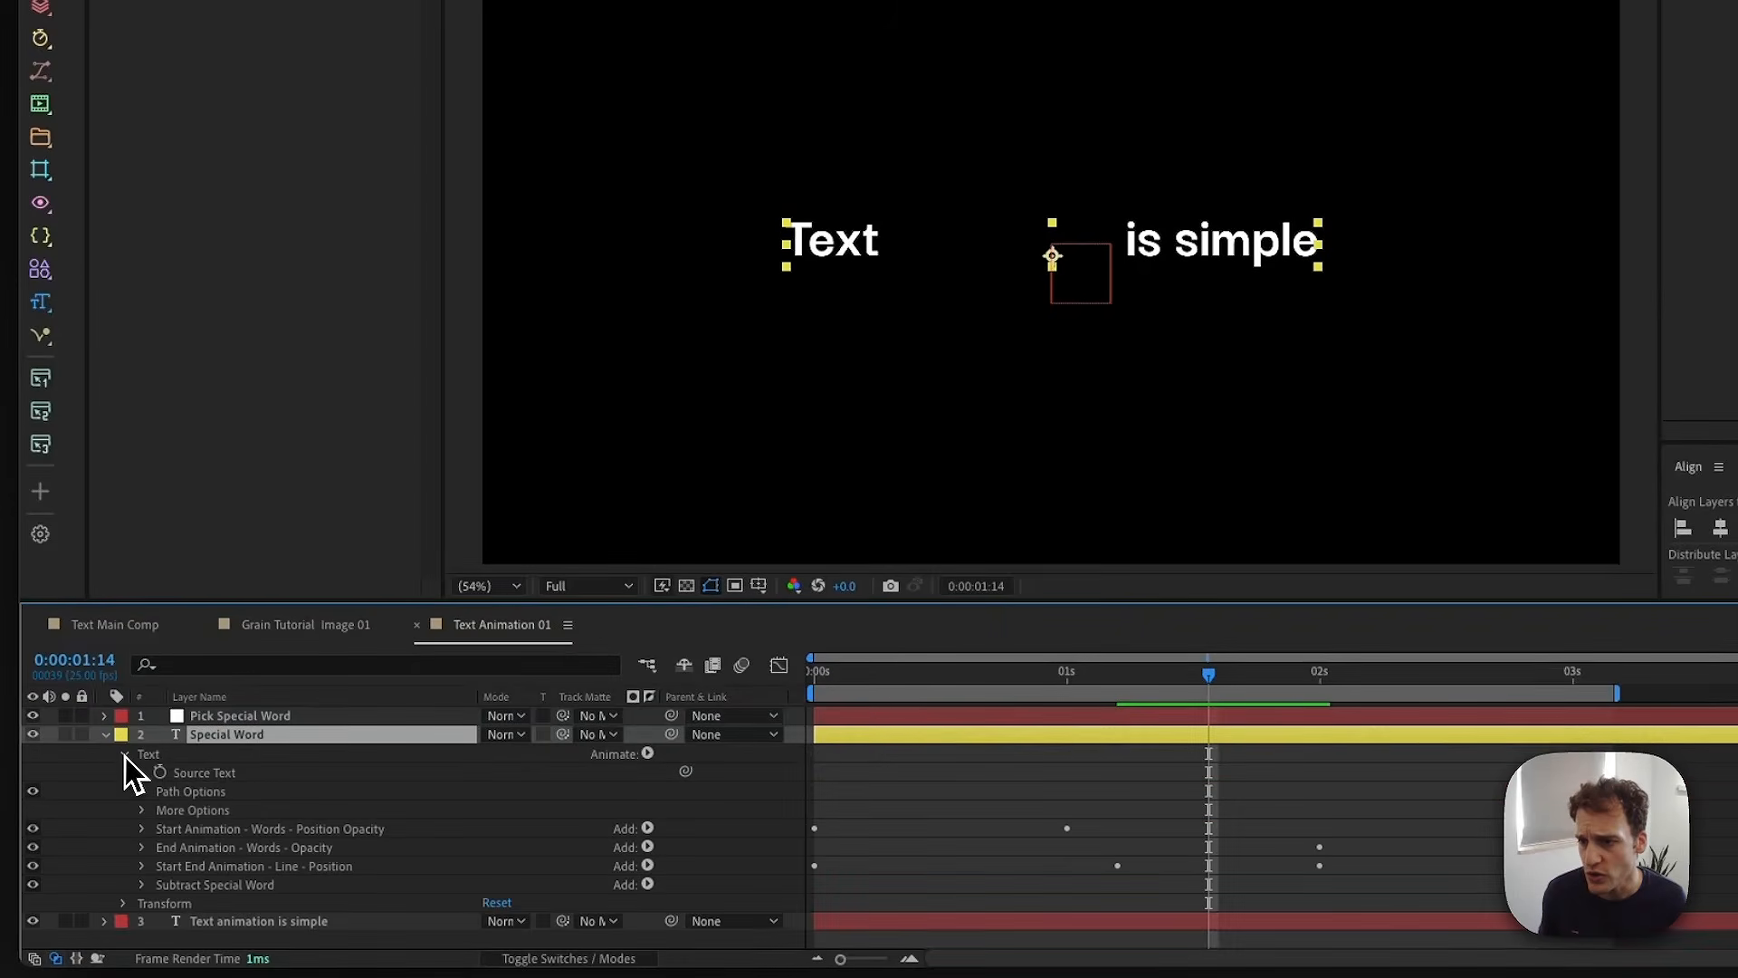
{"action": "left_click", "coordinate": [188, 885]}
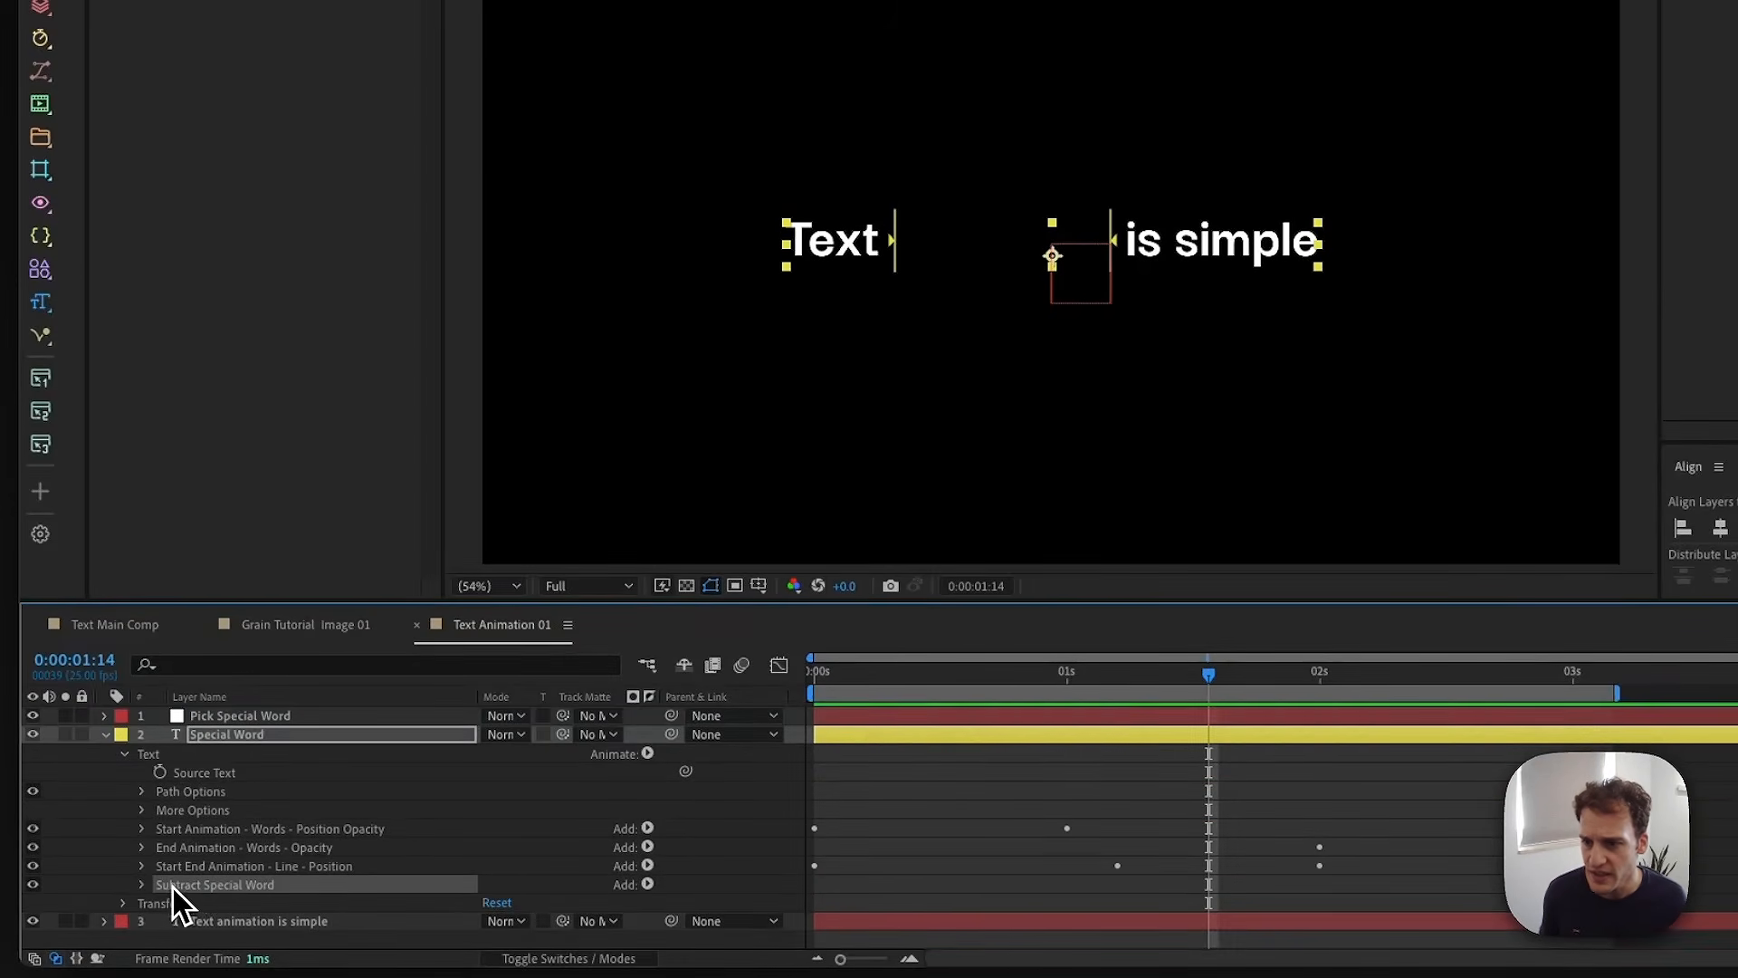
{"action": "left_click", "coordinate": [142, 885]}
{"action": "key", "text": "Return"}
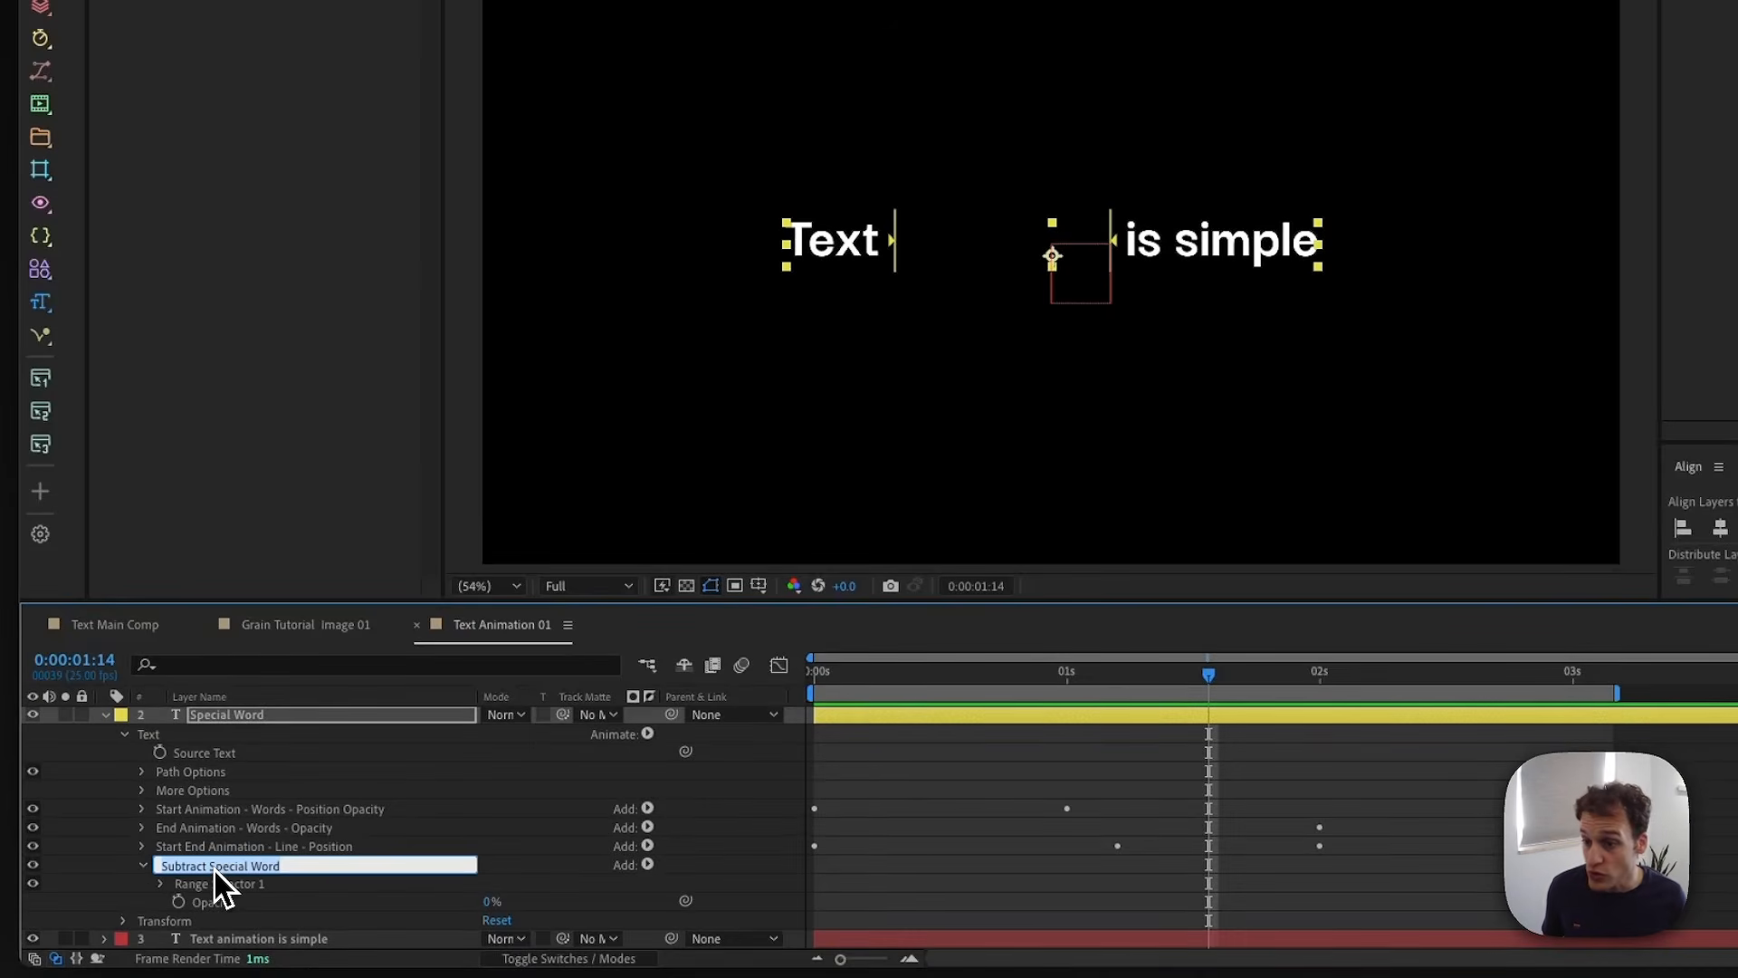
{"action": "double_click", "coordinate": [192, 869]}
{"action": "key", "text": "BackSpace"}
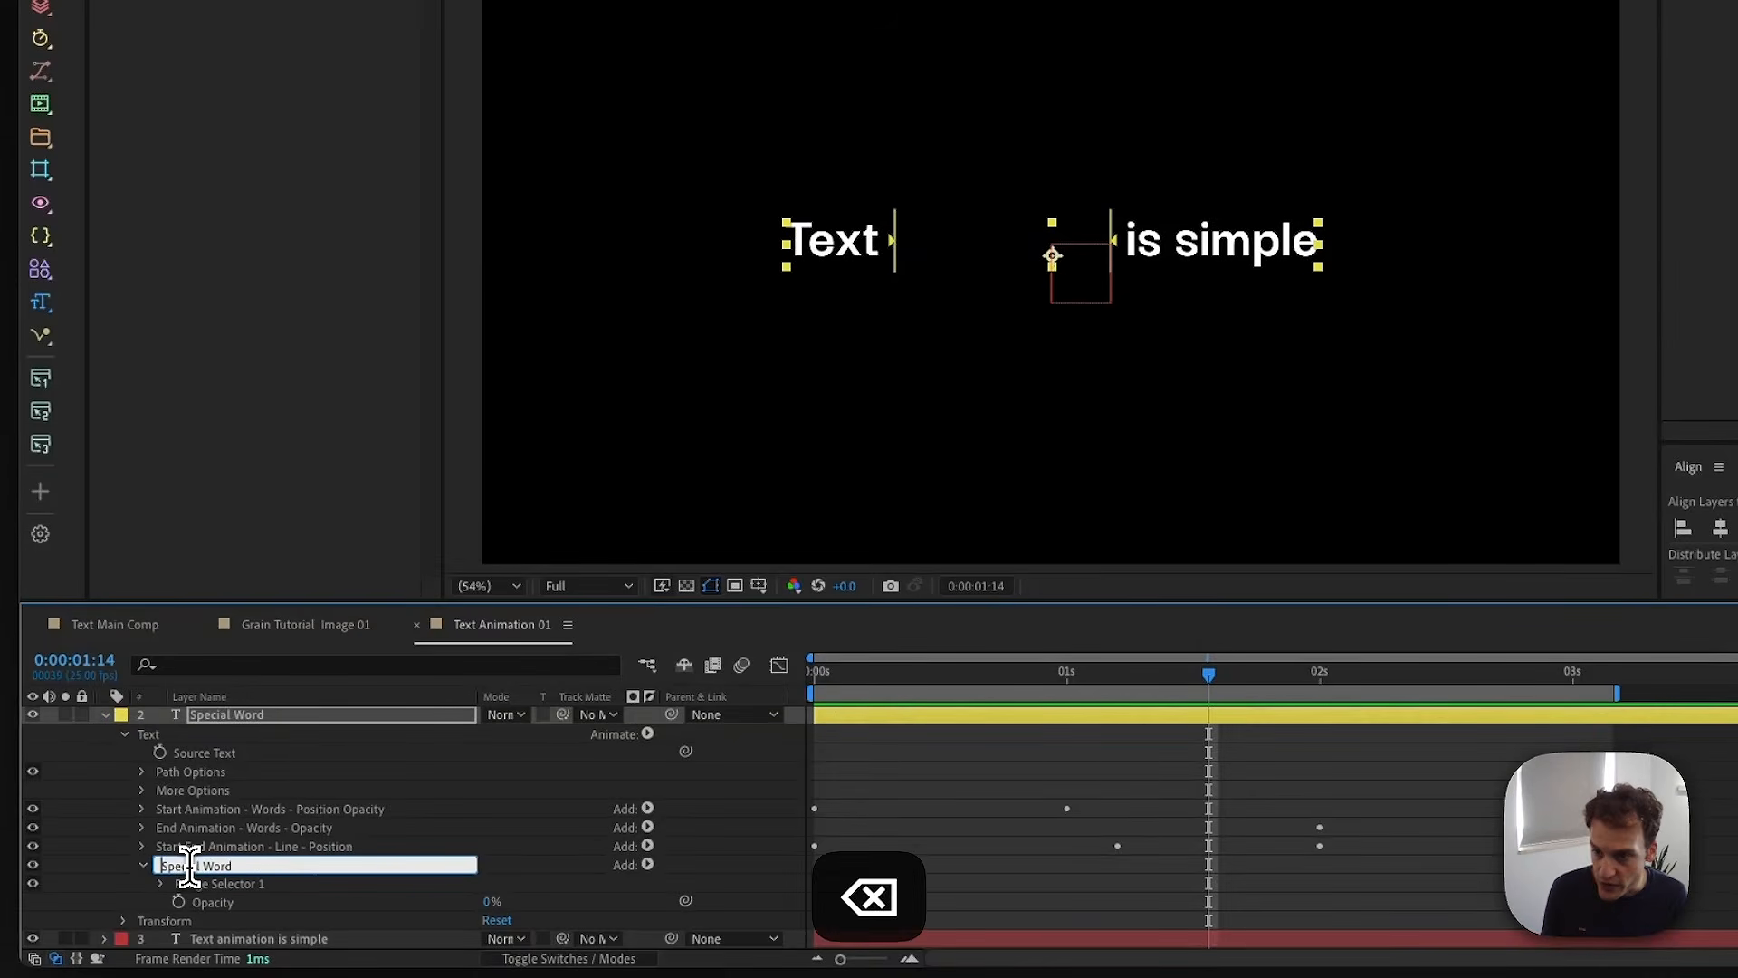
{"action": "type", "text": "- Hide After"}
{"action": "key", "text": "Return"}
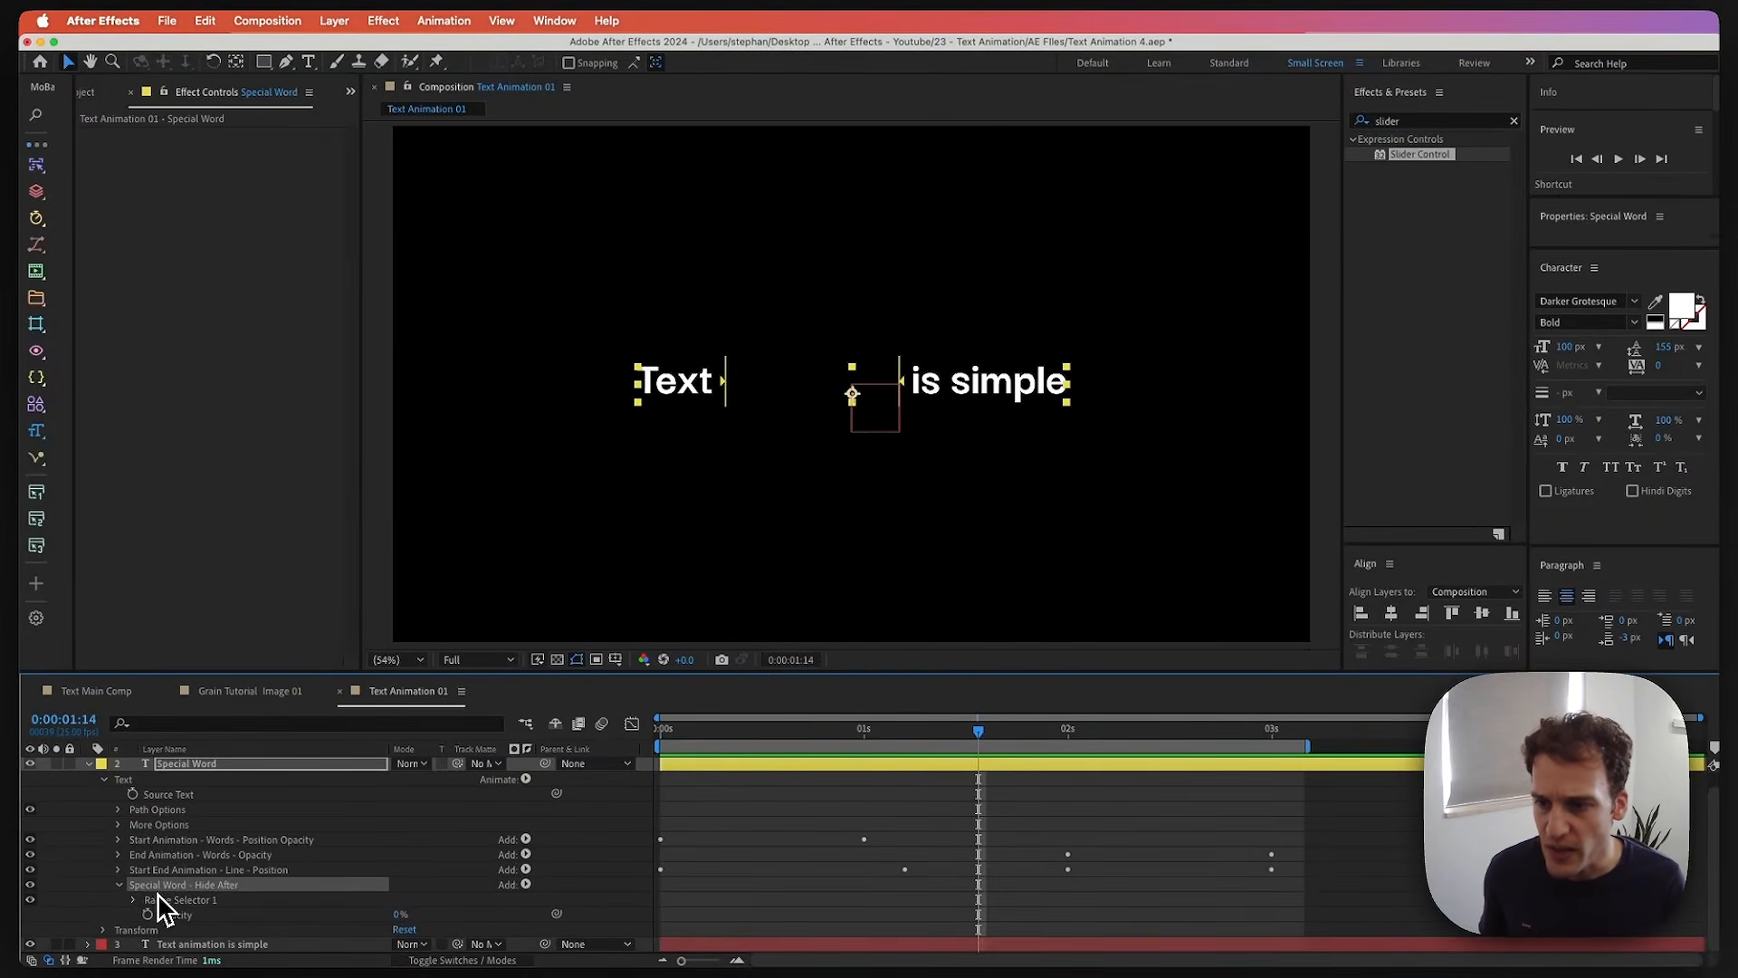
- Remove the -1 from the Start expression in the Hide After animator's range selector
{"action": "left_click", "coordinate": [134, 899]}
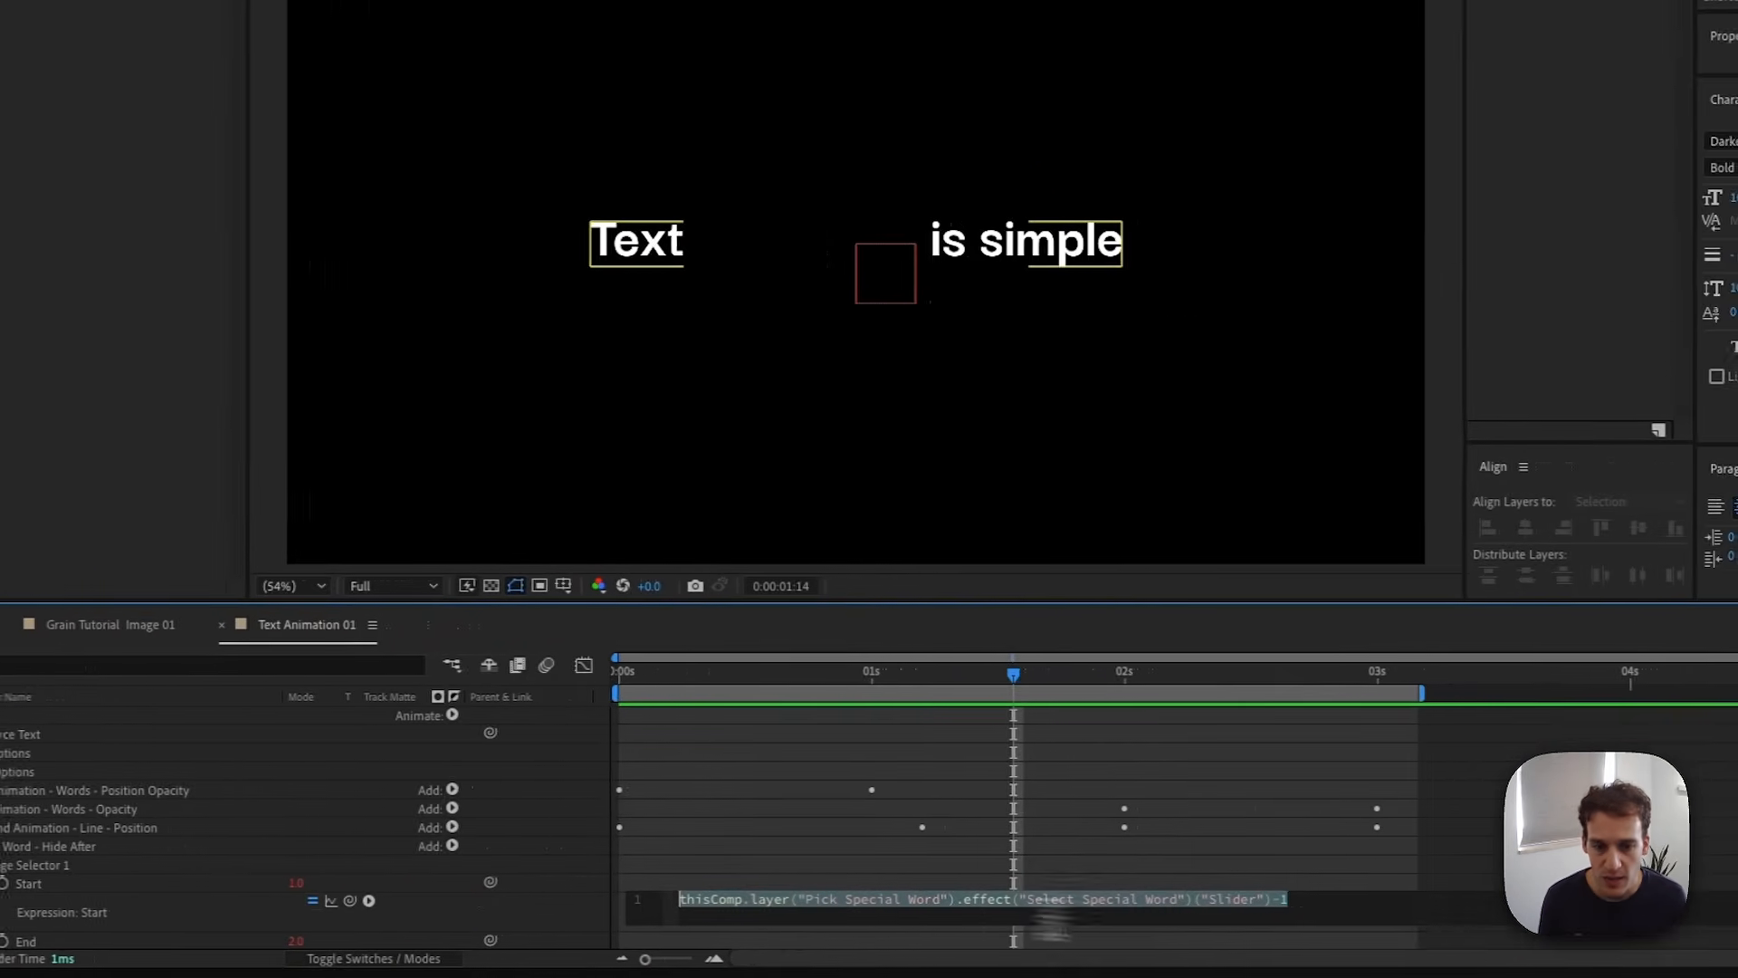
{"action": "left_click", "coordinate": [1450, 903]}
{"action": "key", "text": "BackSpace"}
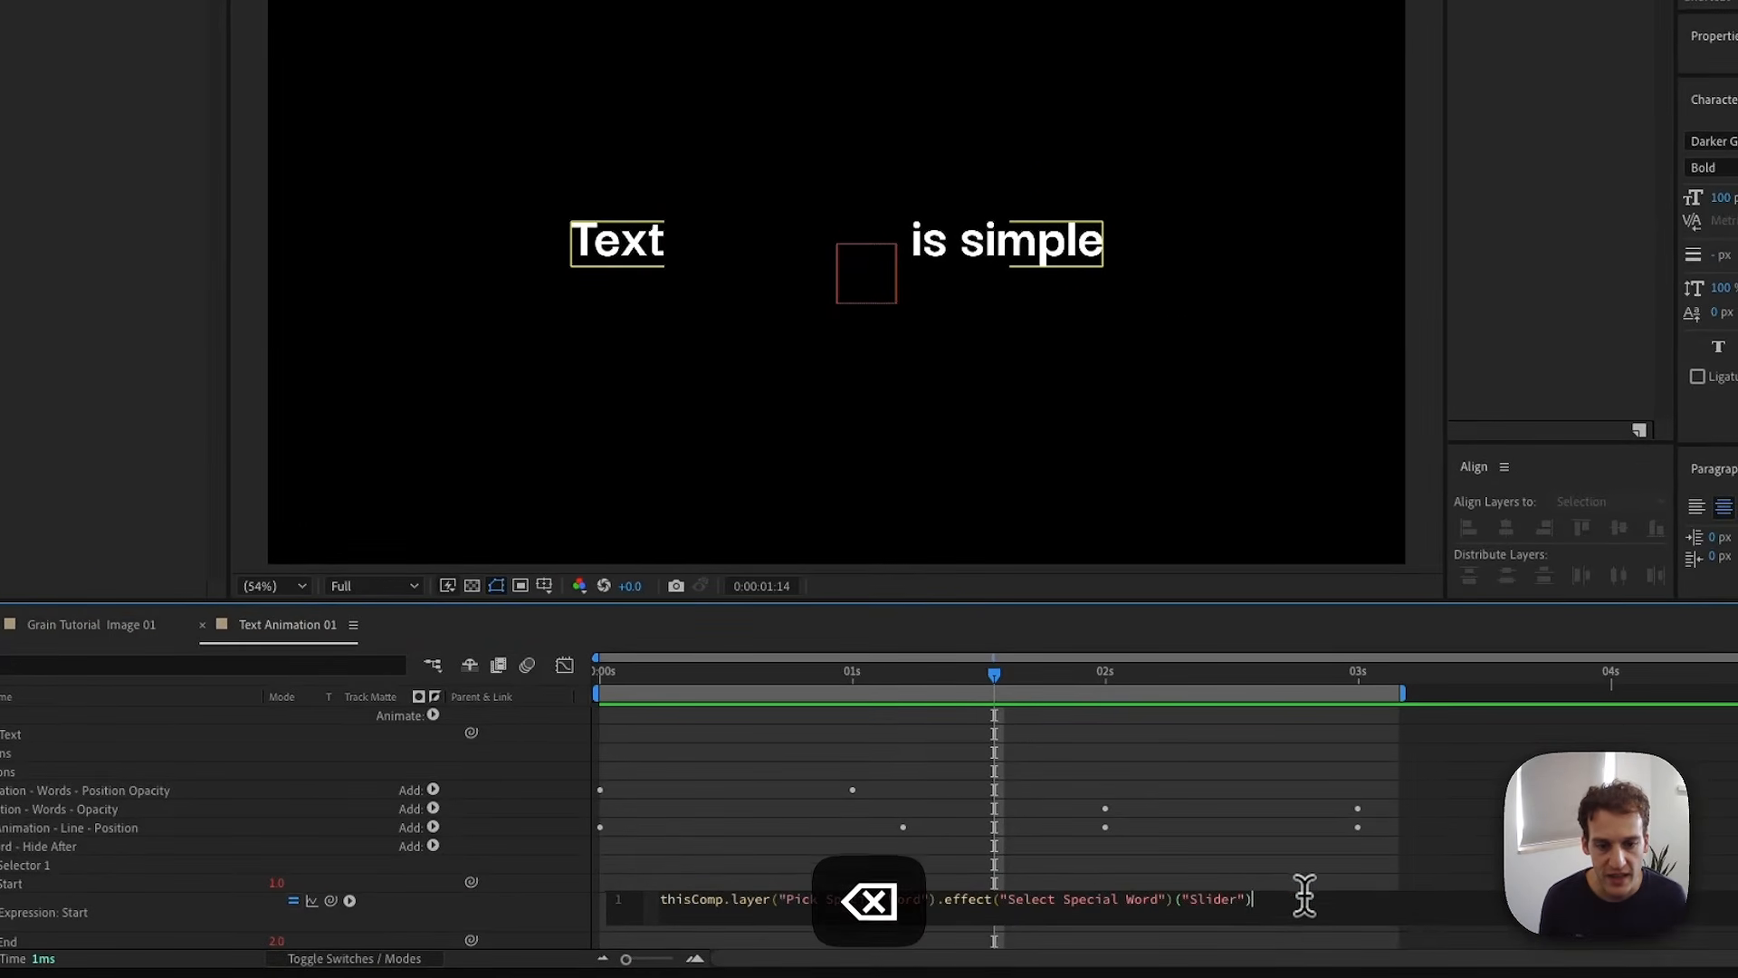
{"action": "left_click", "coordinate": [534, 914]}
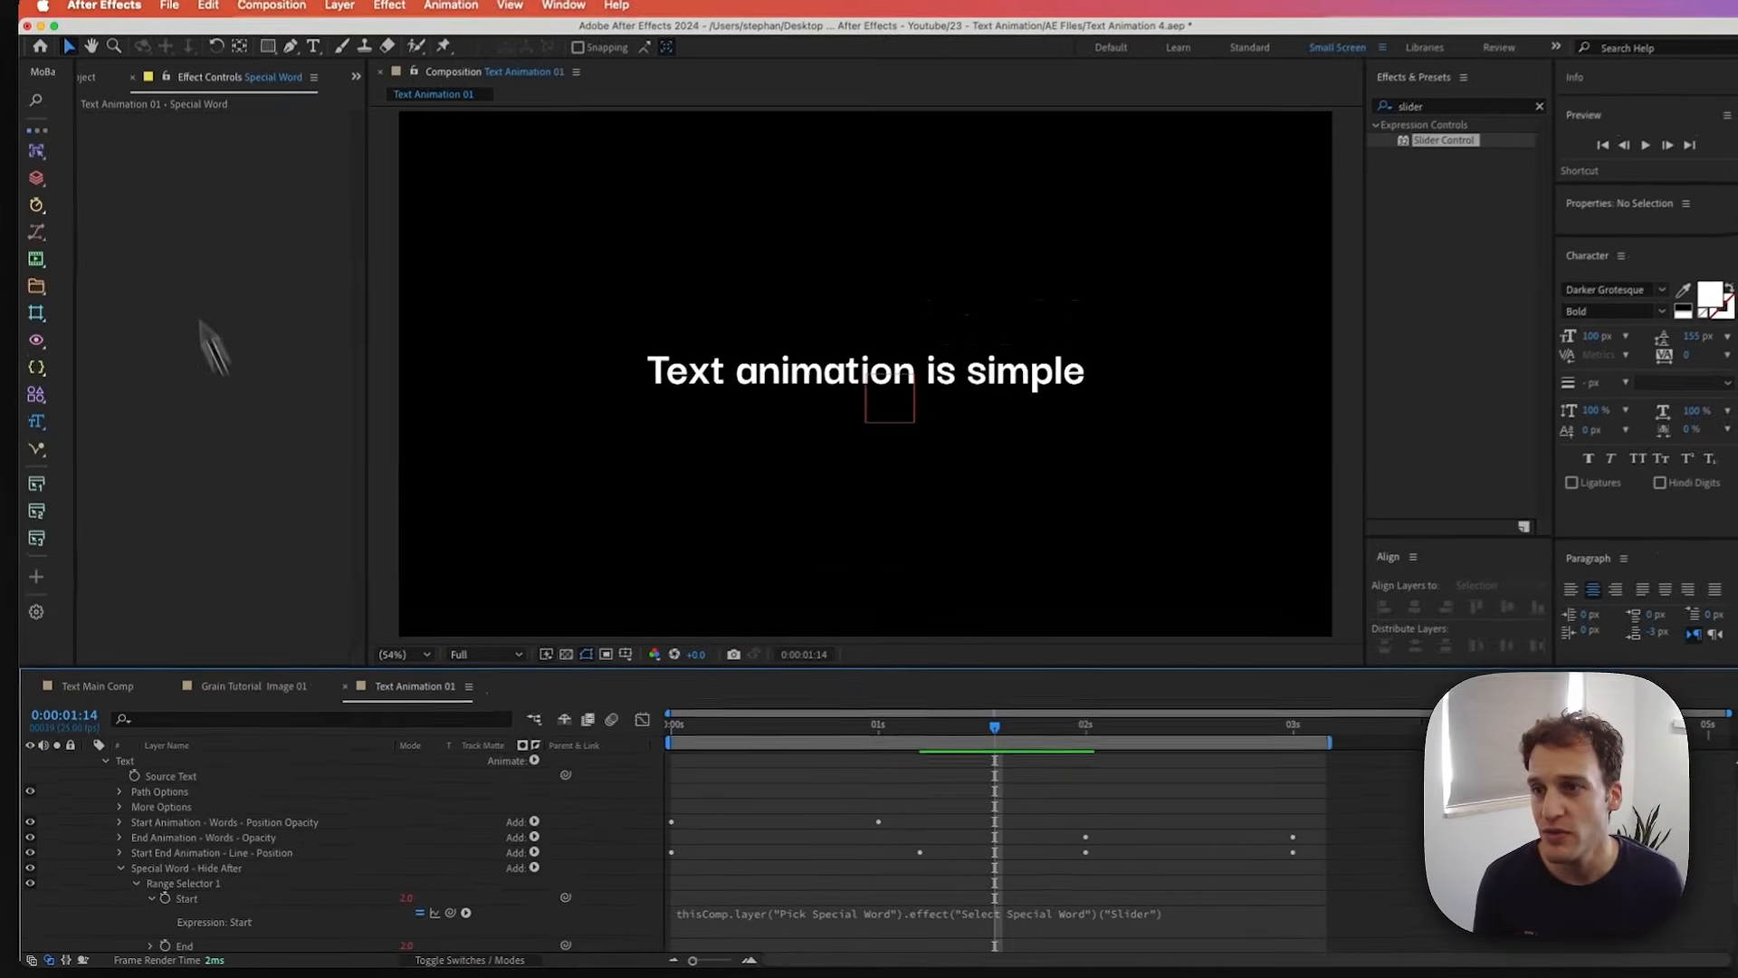
- Remove the expression from the Hide After range selector's End and set End to 200
{"action": "scroll", "coordinate": [205, 802], "scroll_direction": "up", "scroll_amount": 2}
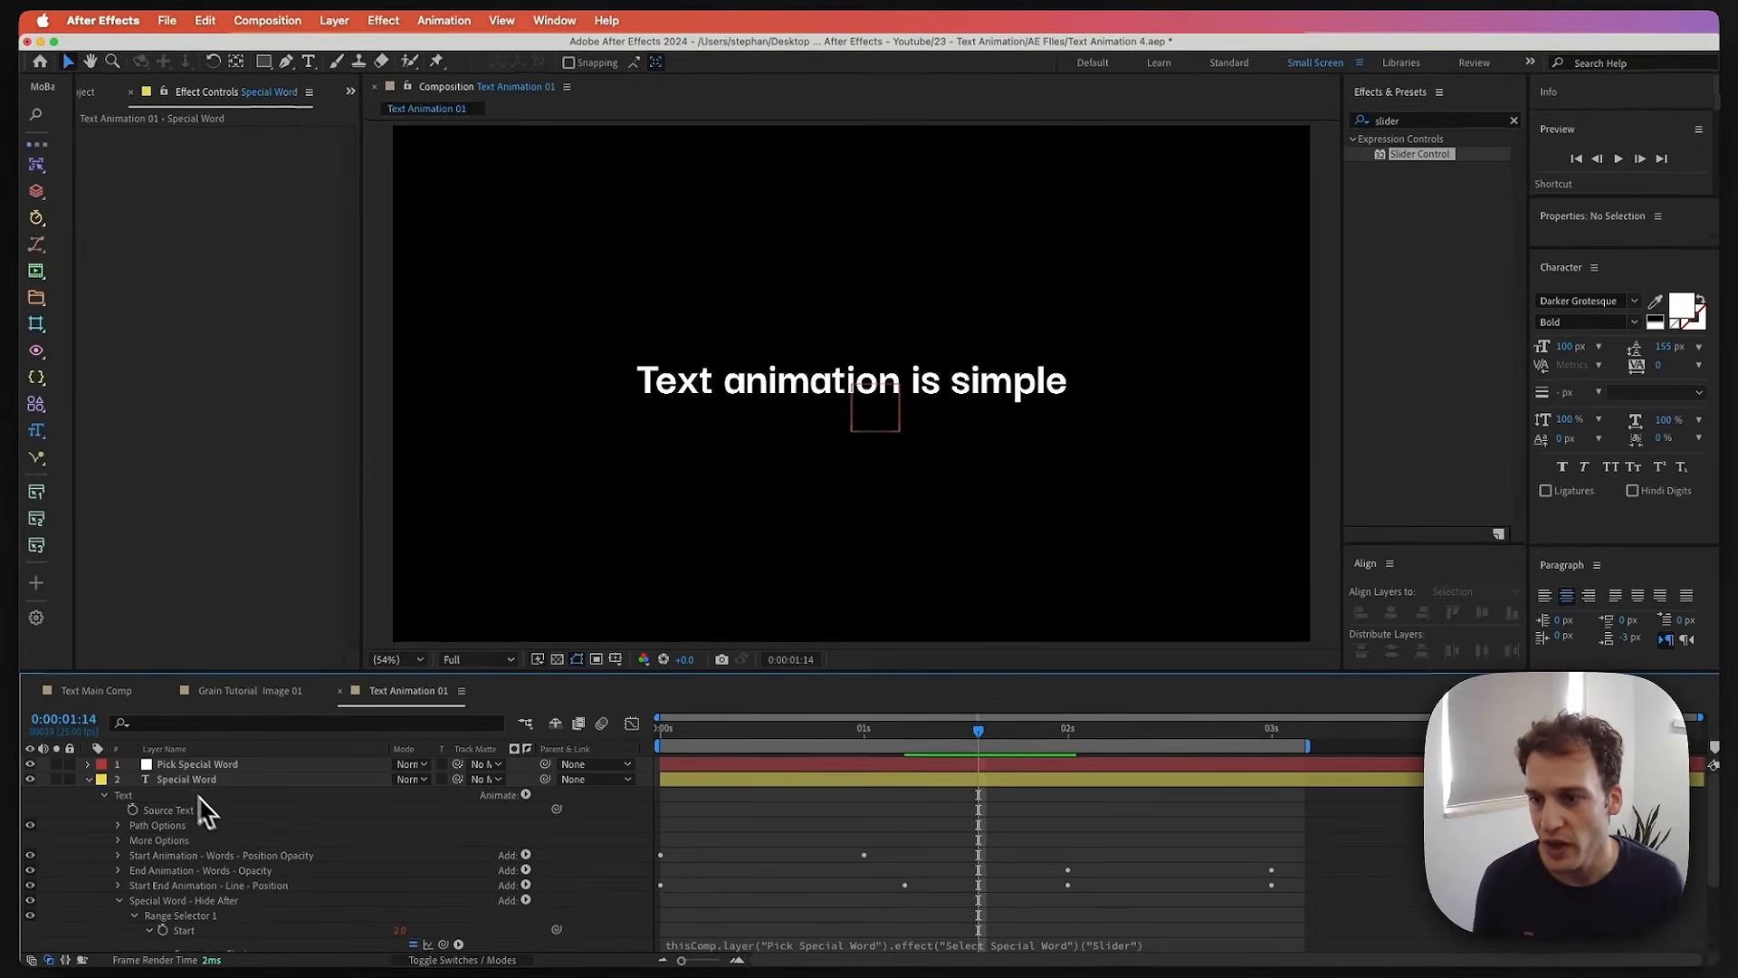
{"action": "left_click", "coordinate": [176, 762]}
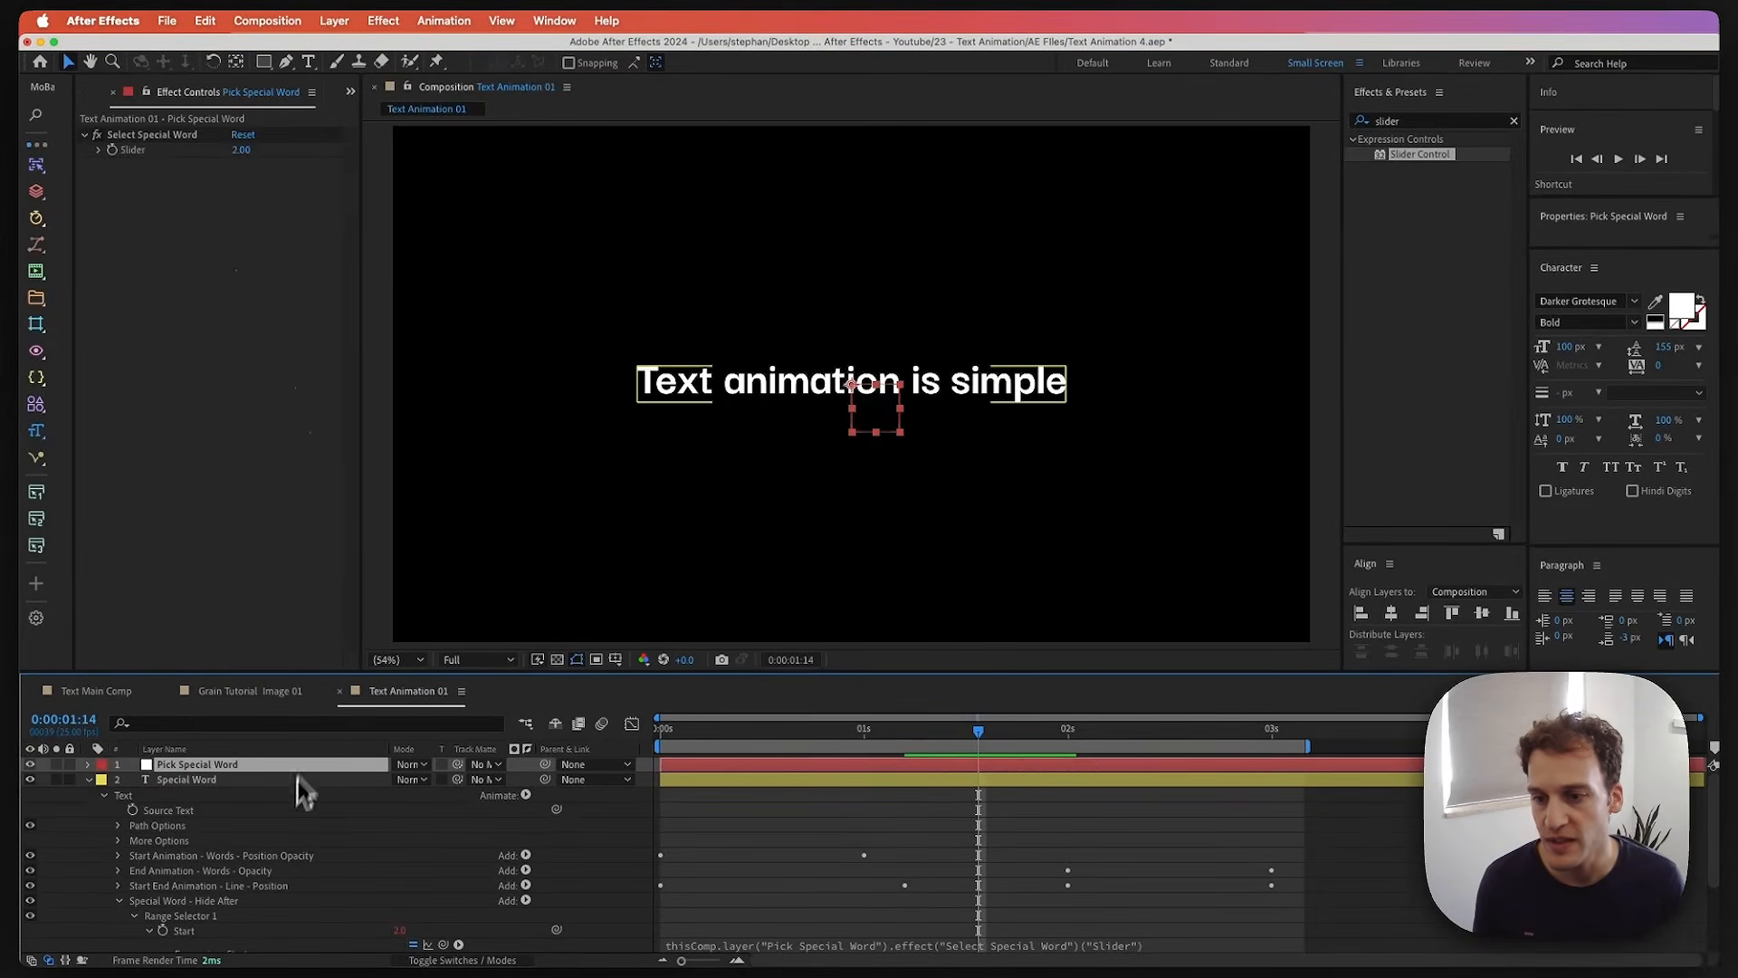
{"action": "scroll", "coordinate": [270, 864], "scroll_direction": "down", "scroll_amount": 3}
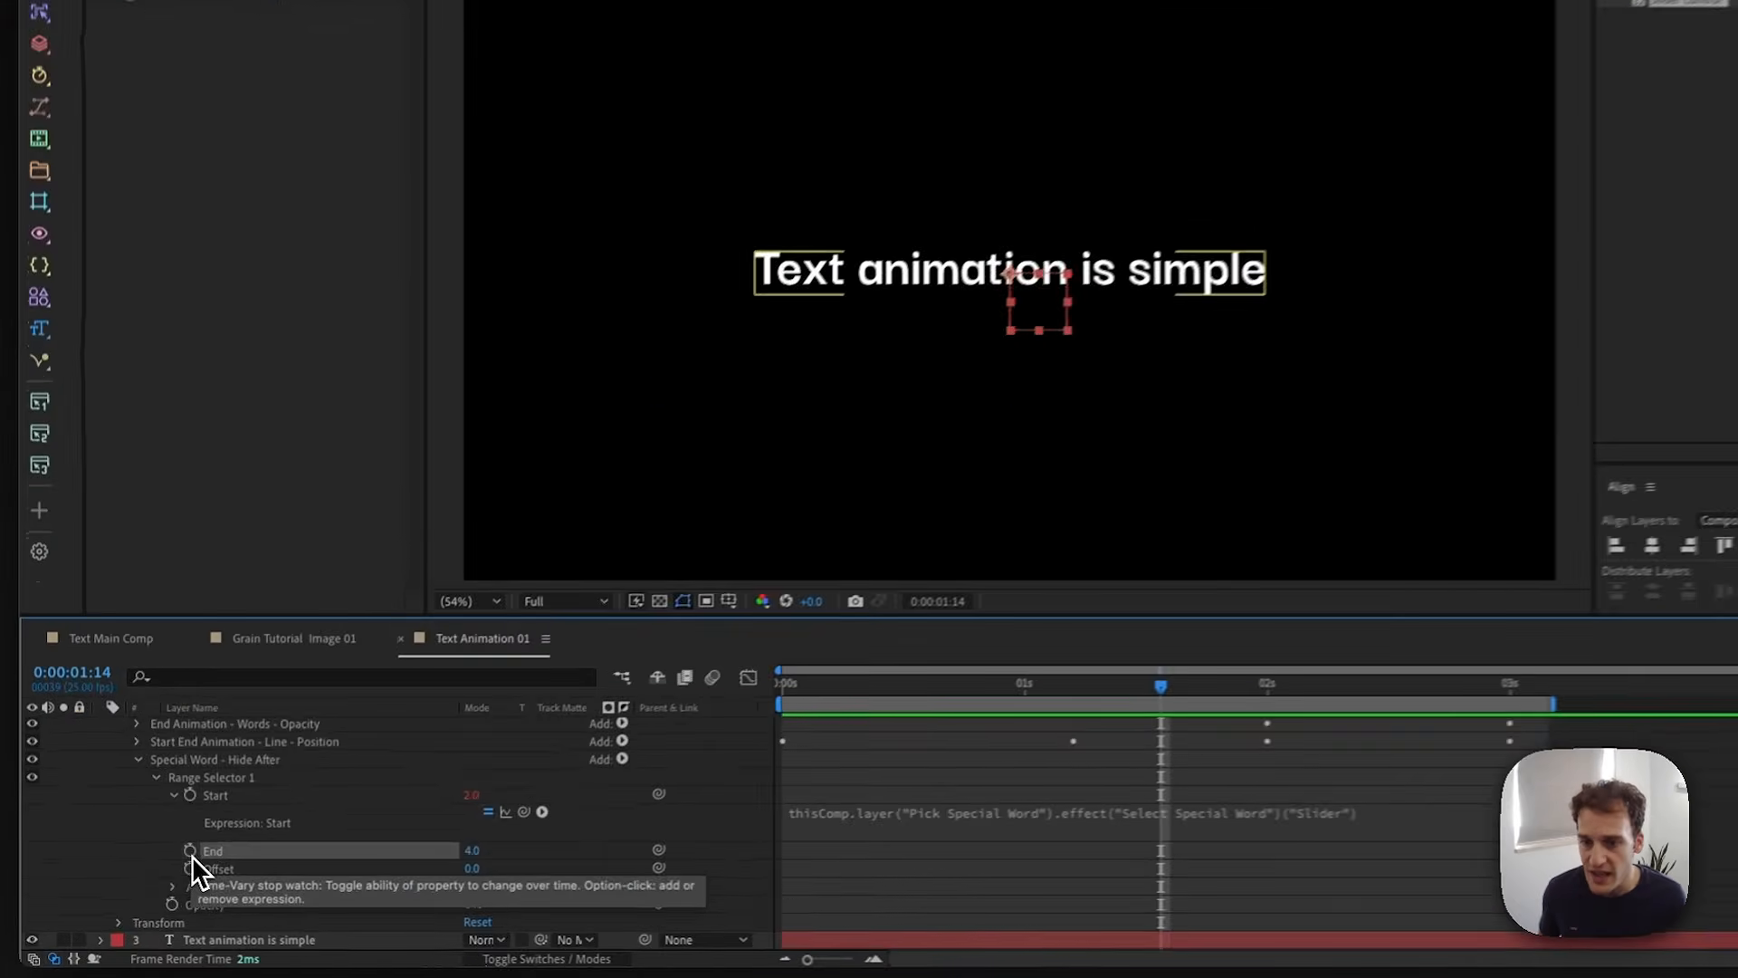
{"action": "left_click", "coordinate": [164, 871], "text": "alt"}
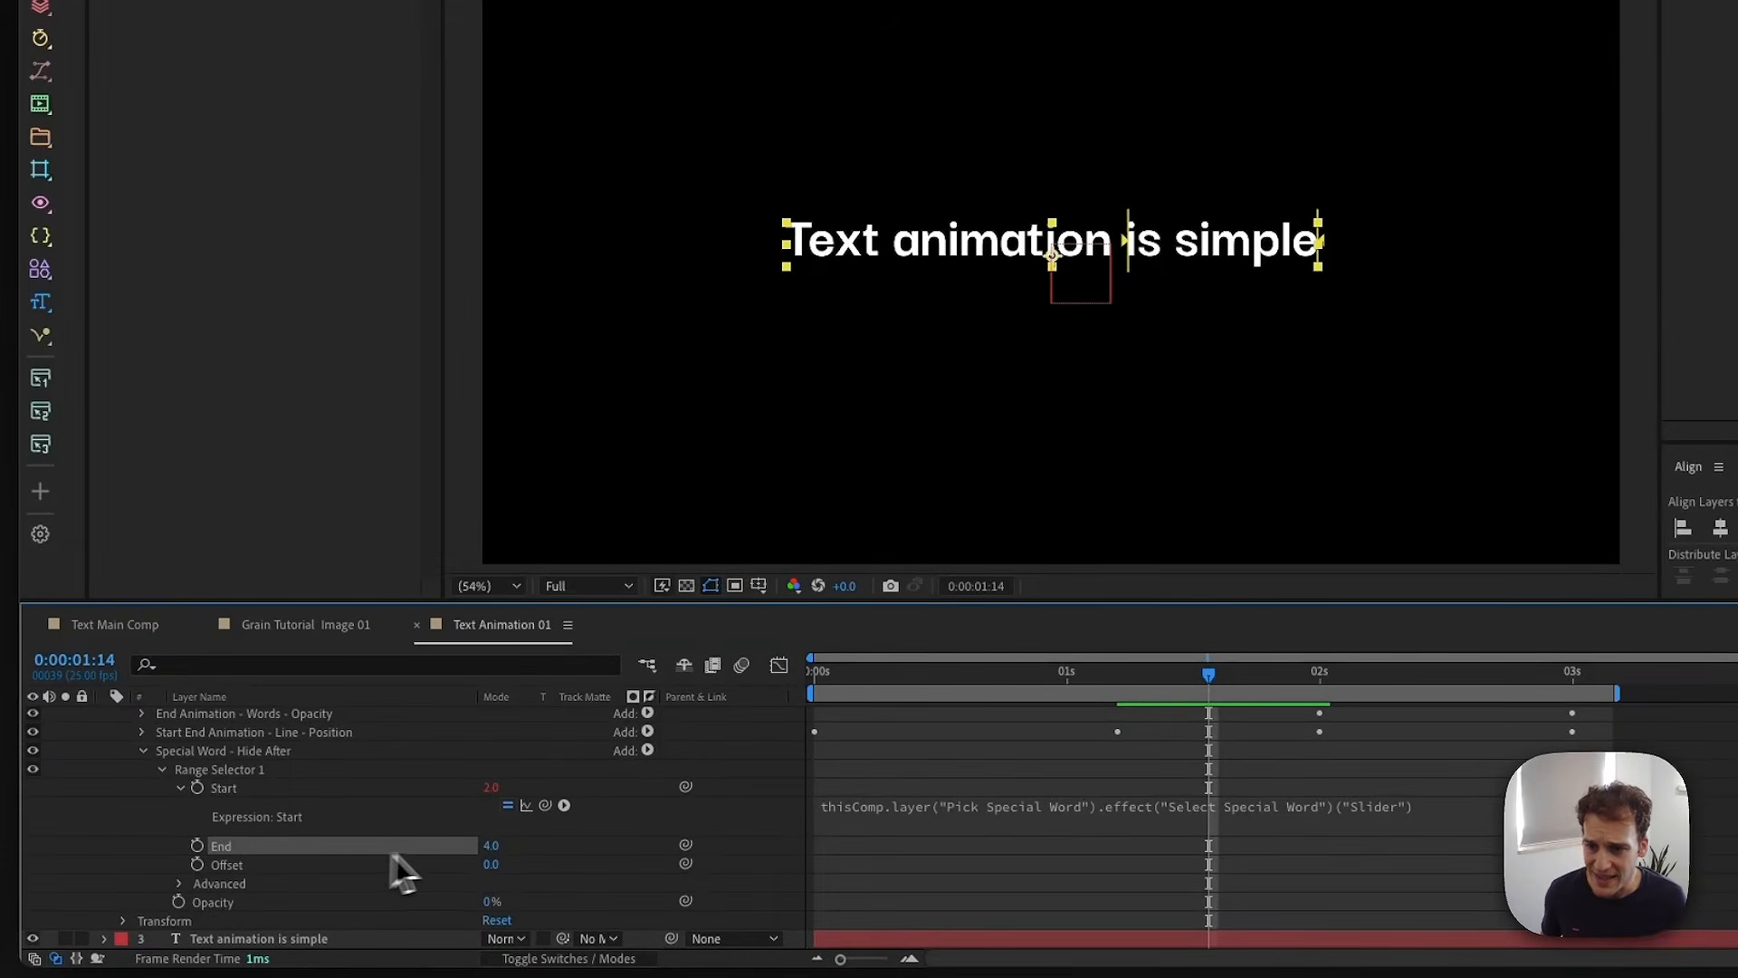
{"action": "left_click", "coordinate": [500, 845]}
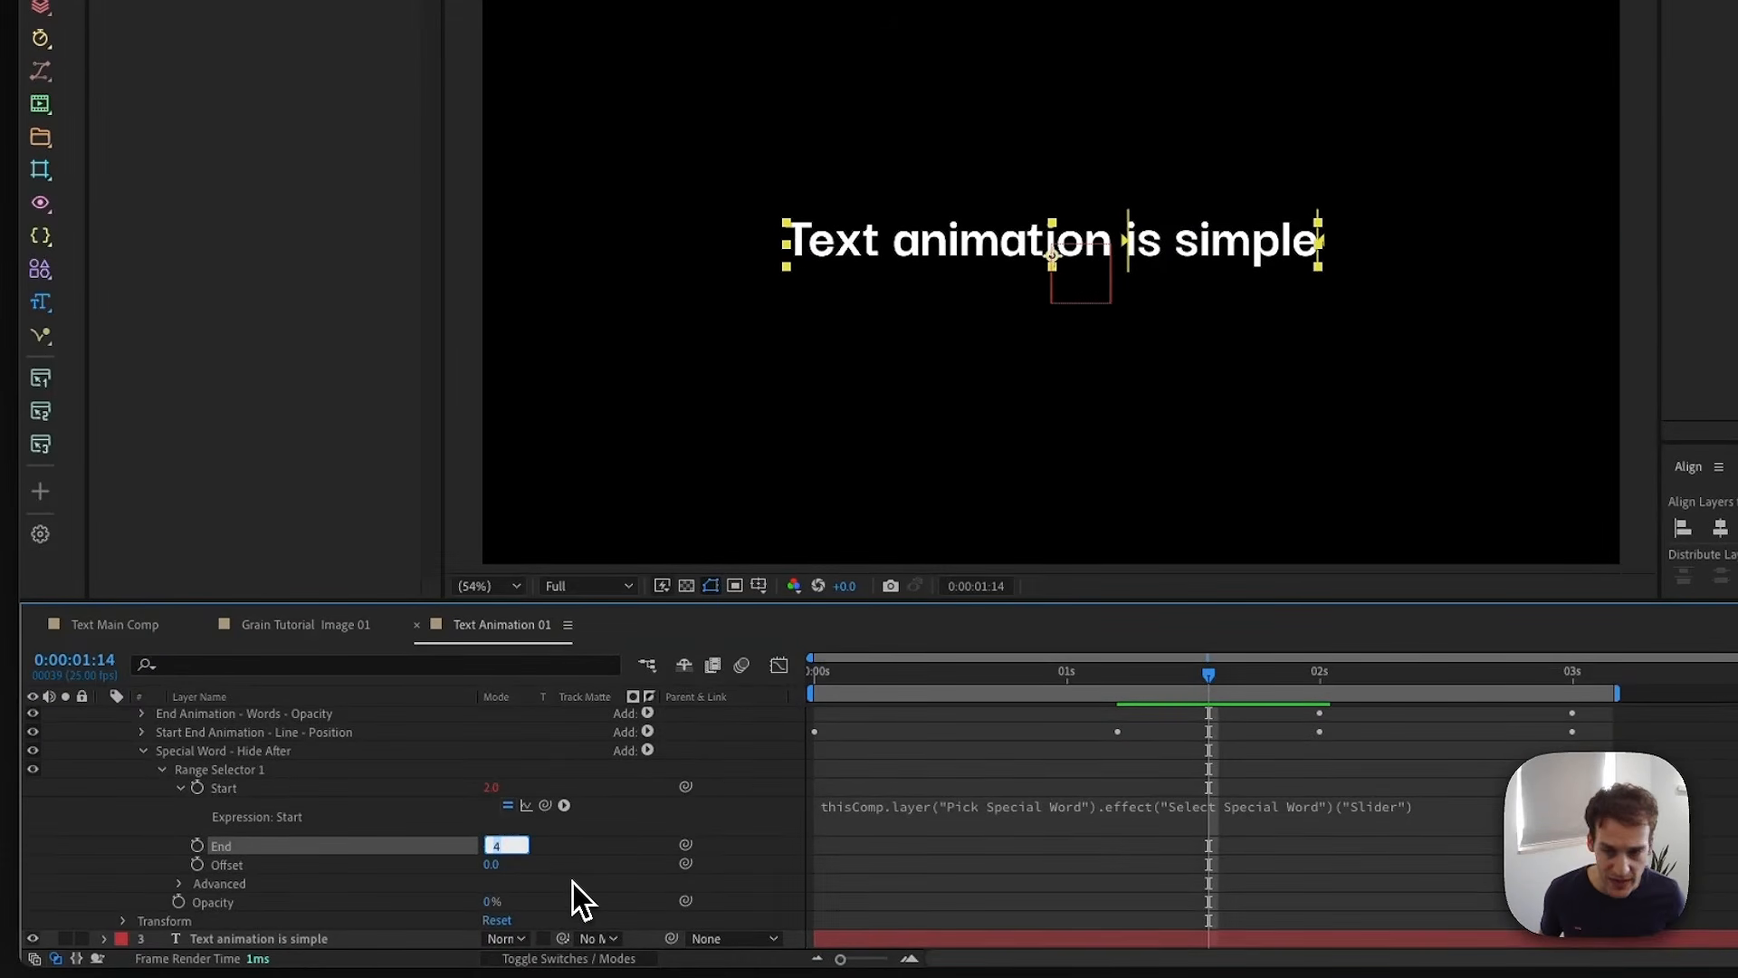
{"action": "type", "text": "200"}
{"action": "key", "text": "Return"}
- Solo the Special Word layer and duplicate its Hide After animator as Special Word - Hide Before
{"action": "scroll", "coordinate": [571, 888], "scroll_direction": "up", "scroll_amount": 5}
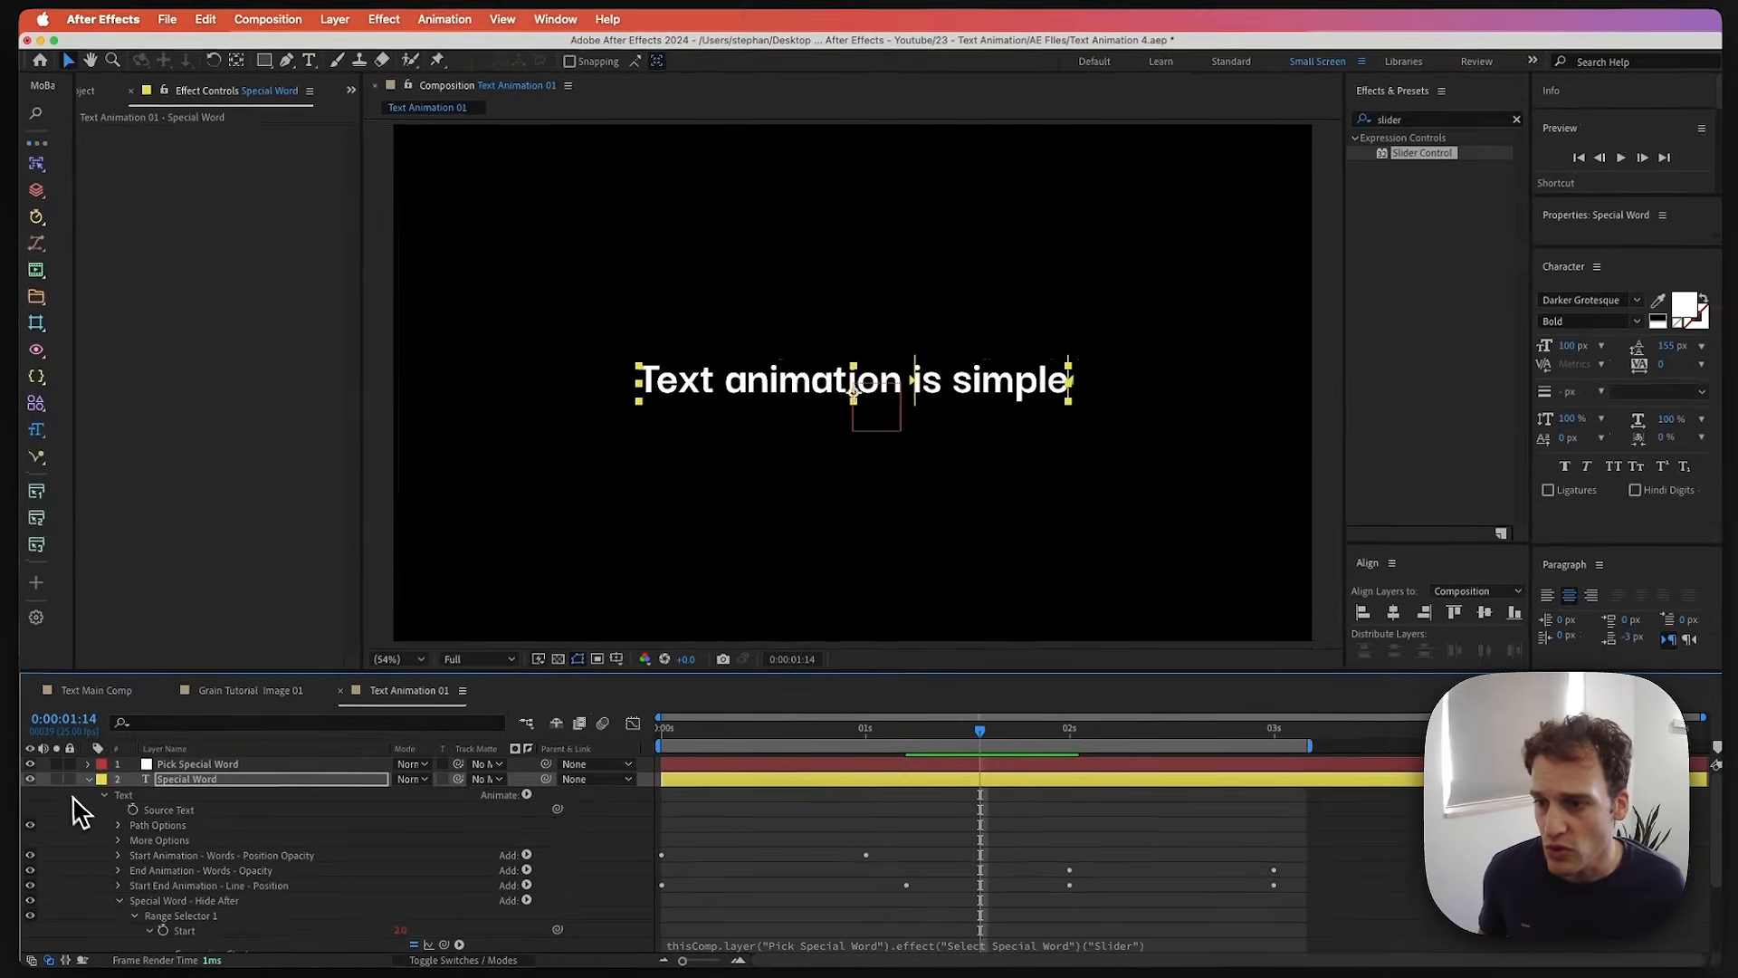
{"action": "left_click", "coordinate": [58, 781]}
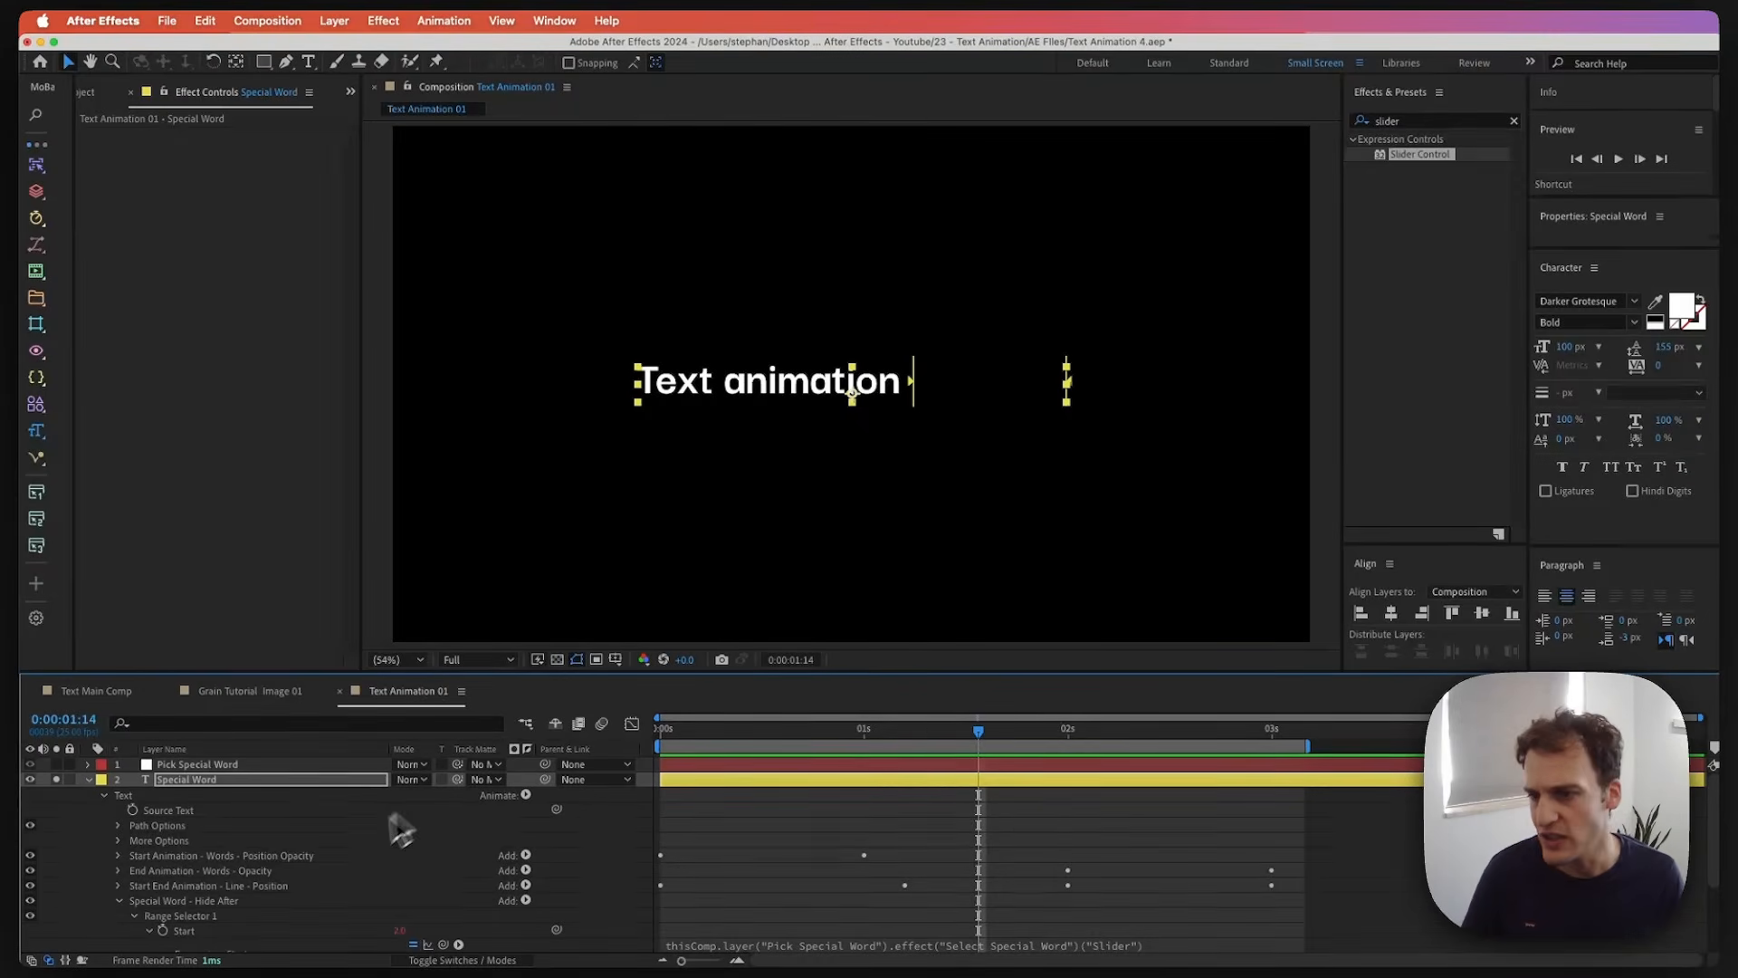
{"action": "left_click", "coordinate": [228, 900]}
{"action": "scroll", "coordinate": [228, 900], "scroll_direction": "down", "scroll_amount": 2}
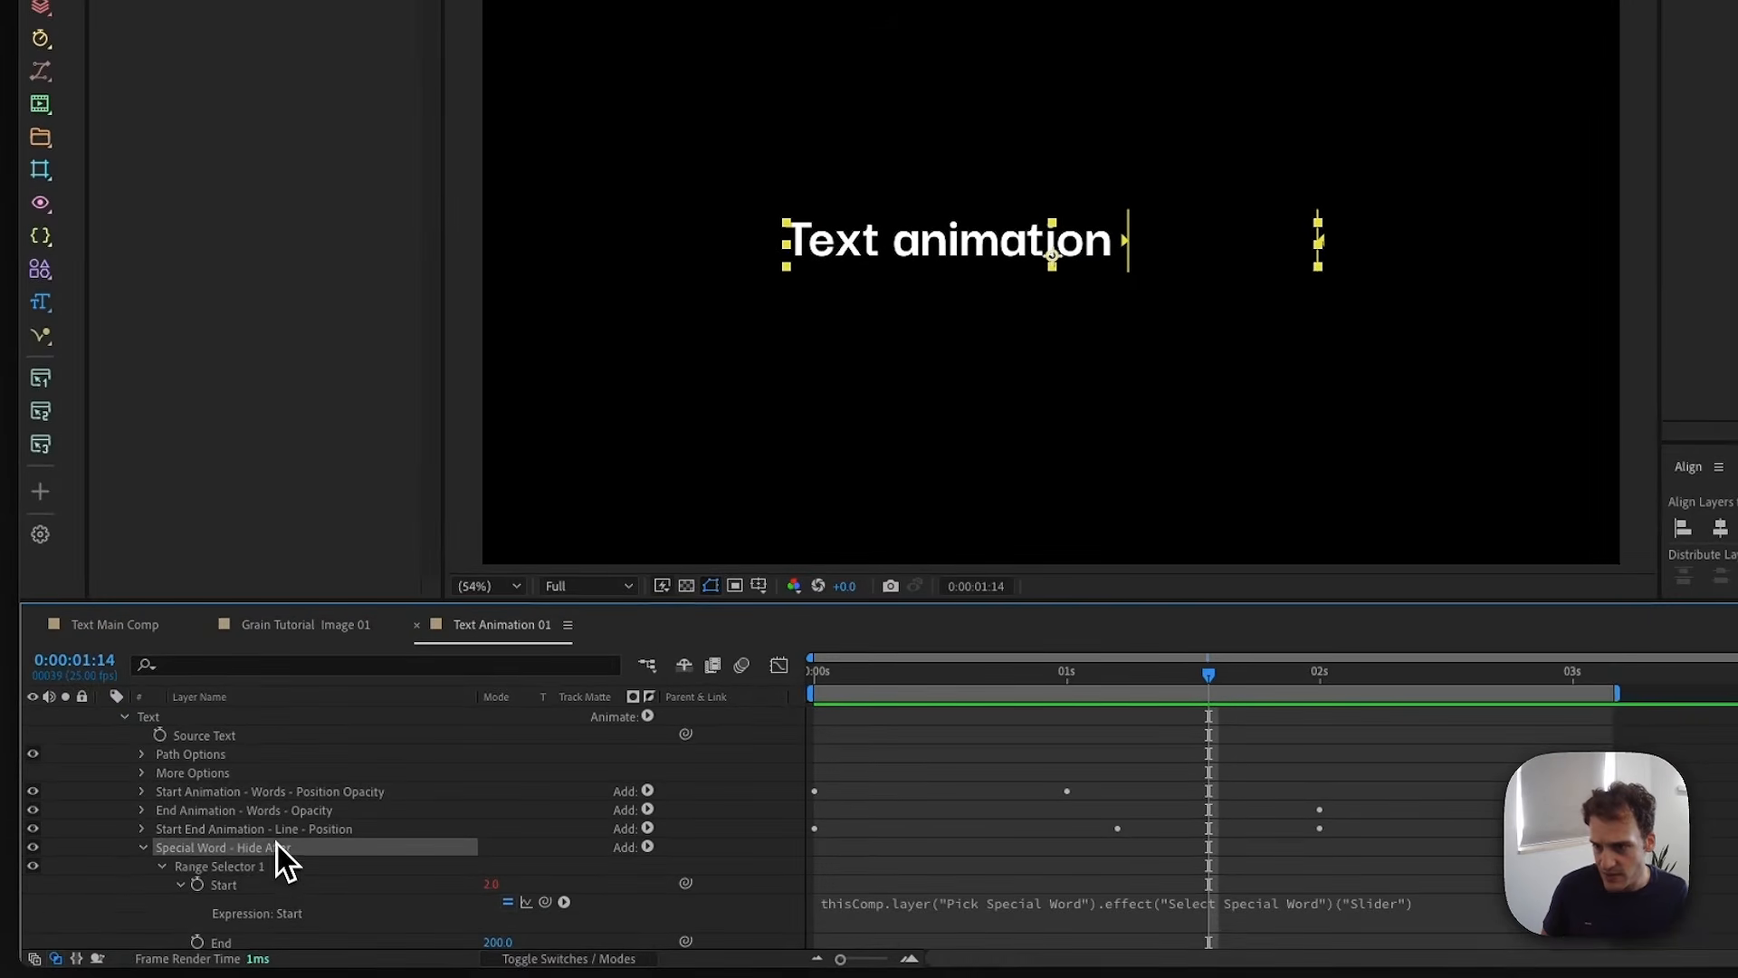
{"action": "key", "text": "ctrl+d"}
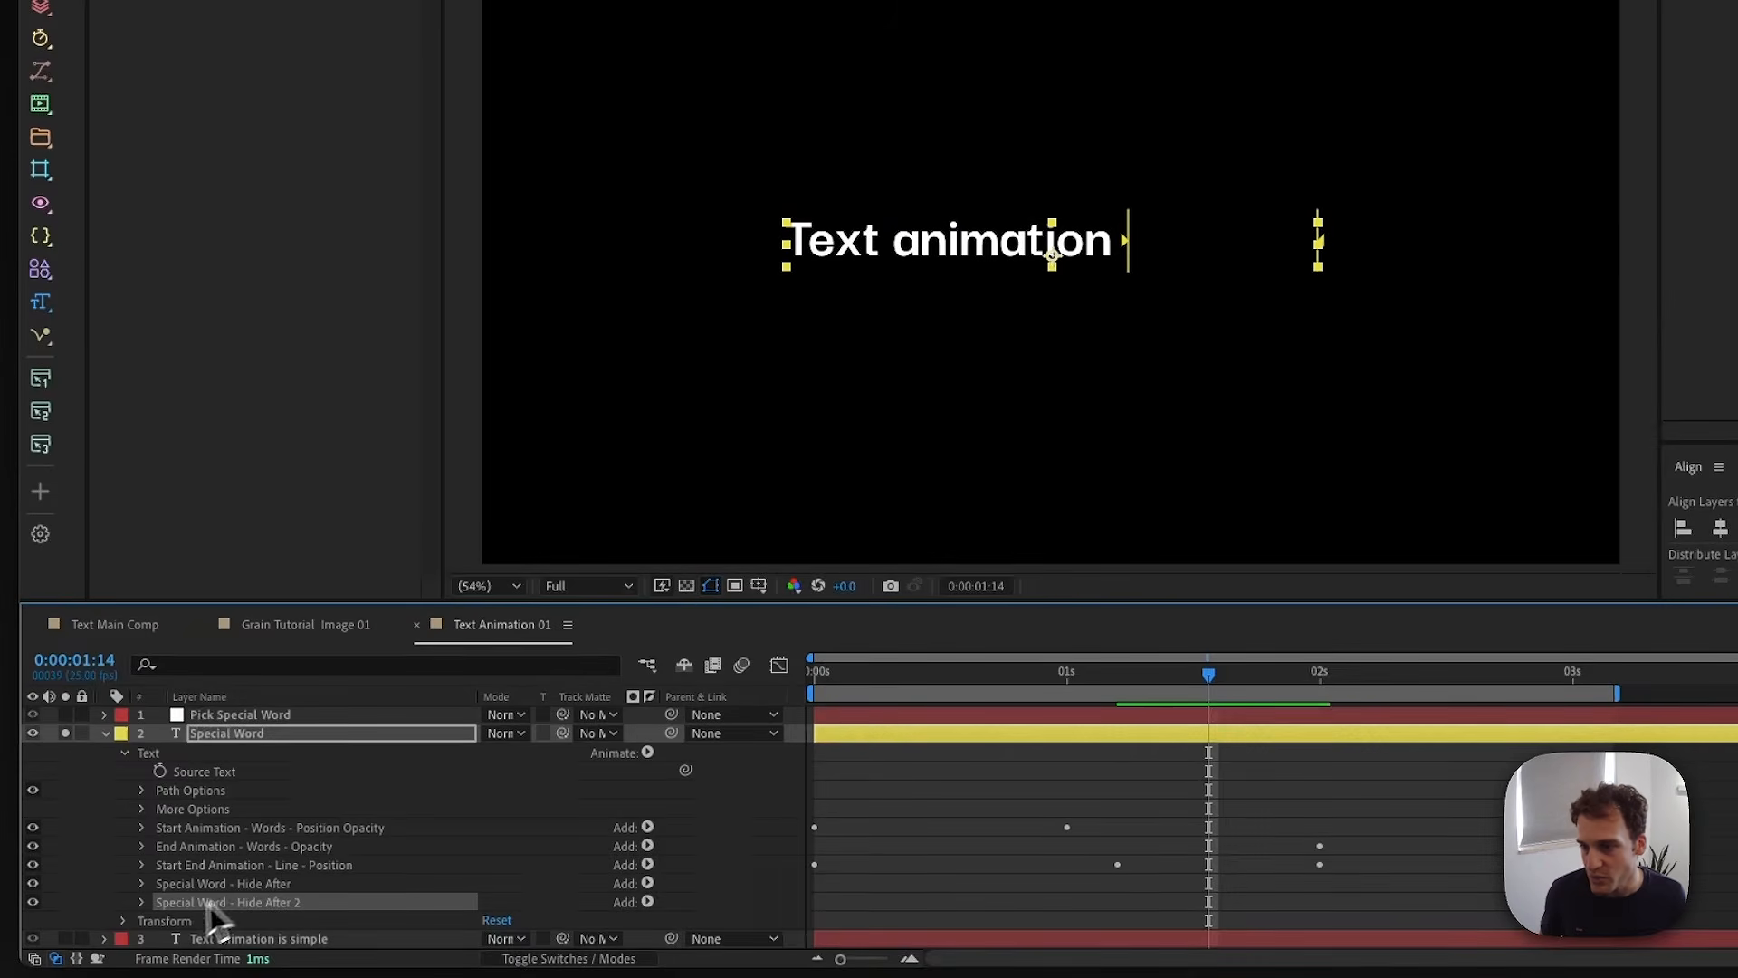
{"action": "key", "text": "Return"}
{"action": "left_click", "coordinate": [277, 908]}
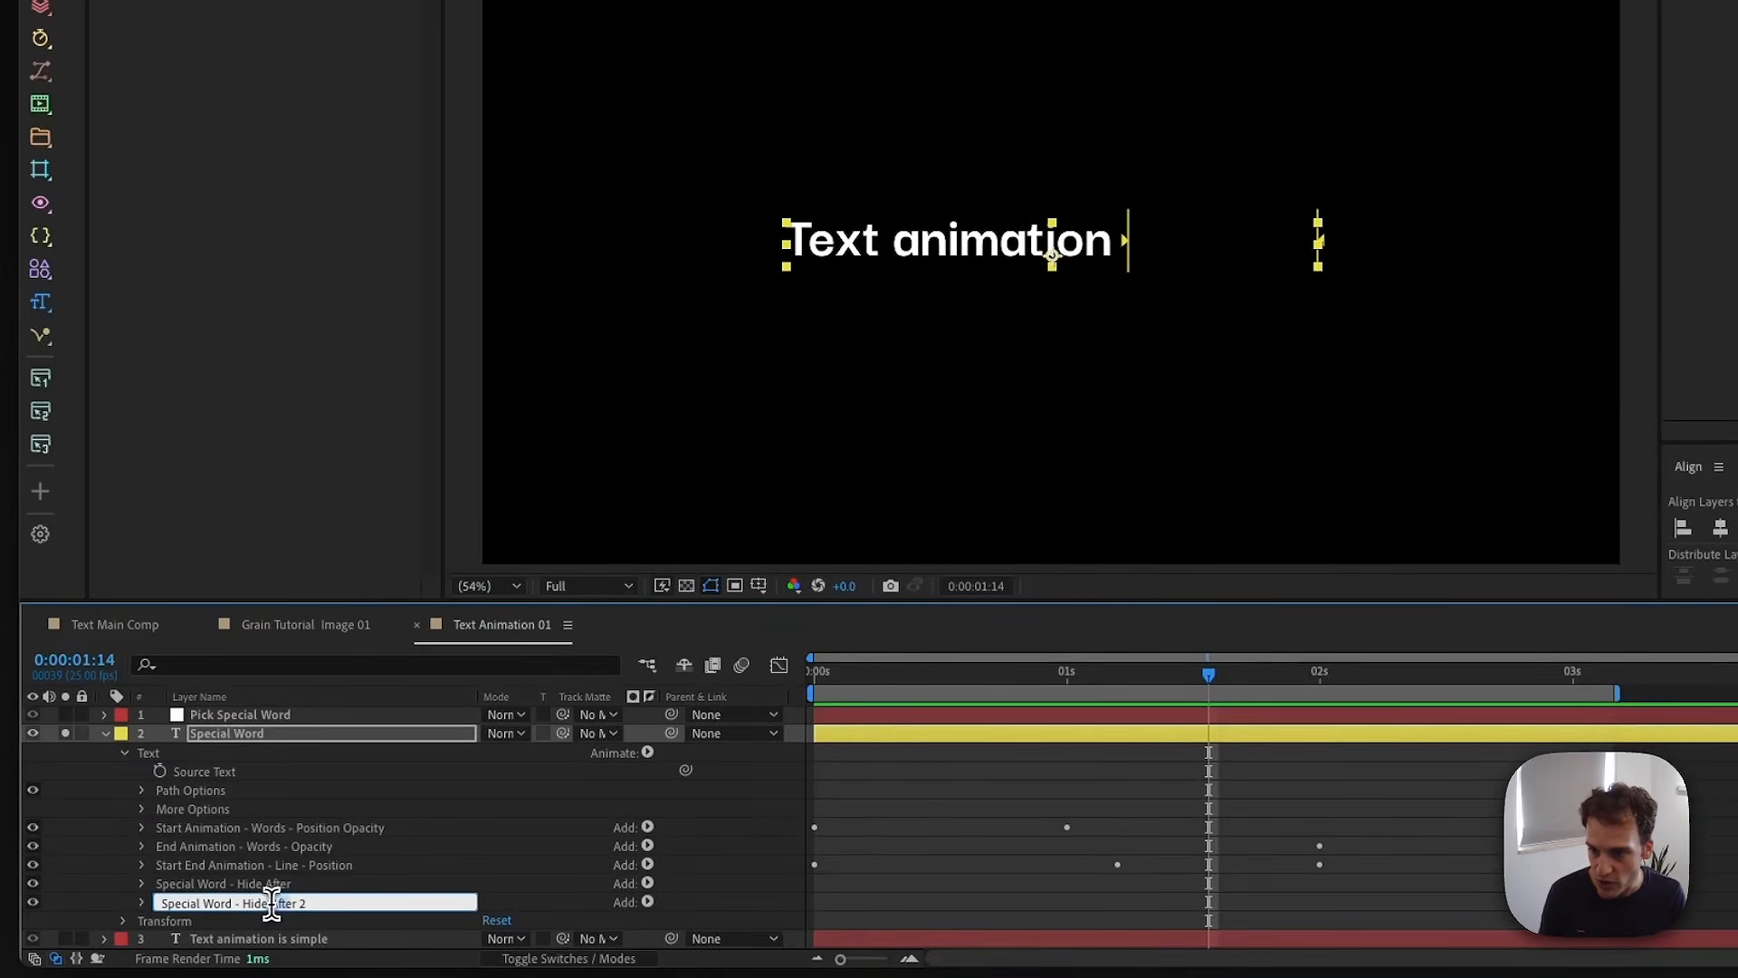
{"action": "type", "text": "Before"}
{"action": "key", "text": "Return"}
- Set the End of the Special Word - Hide Before range selector to 0
{"action": "left_click", "coordinate": [141, 902]}
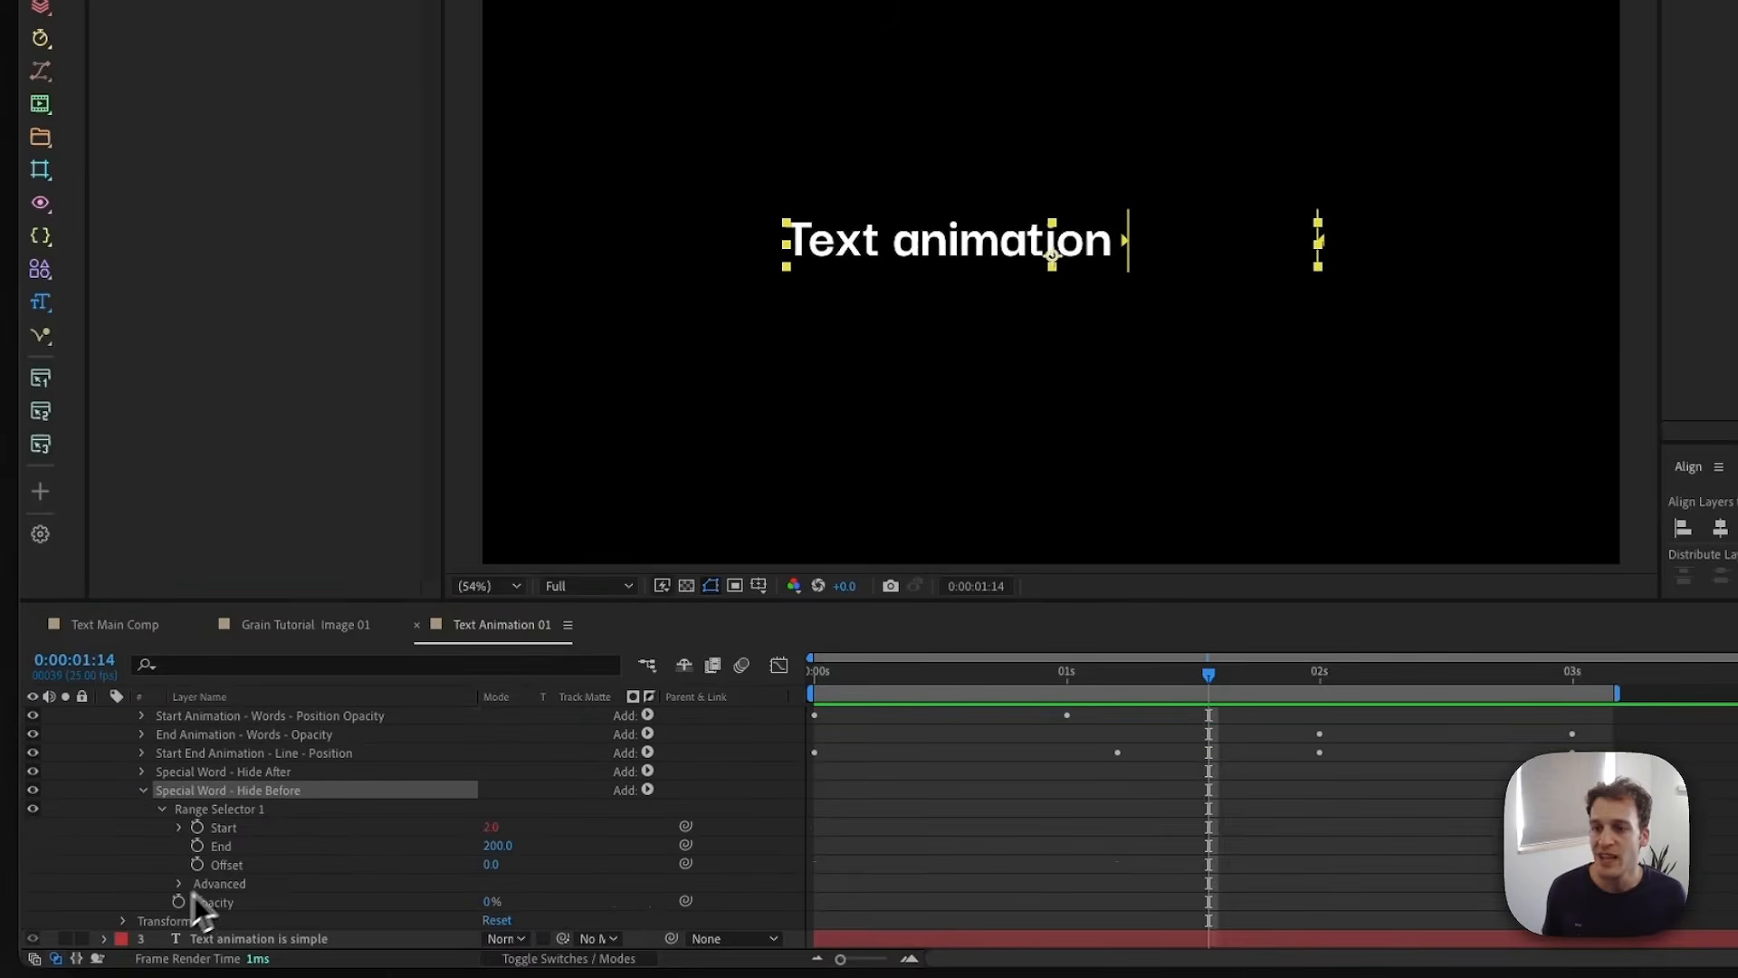
{"action": "left_click", "coordinate": [503, 848]}
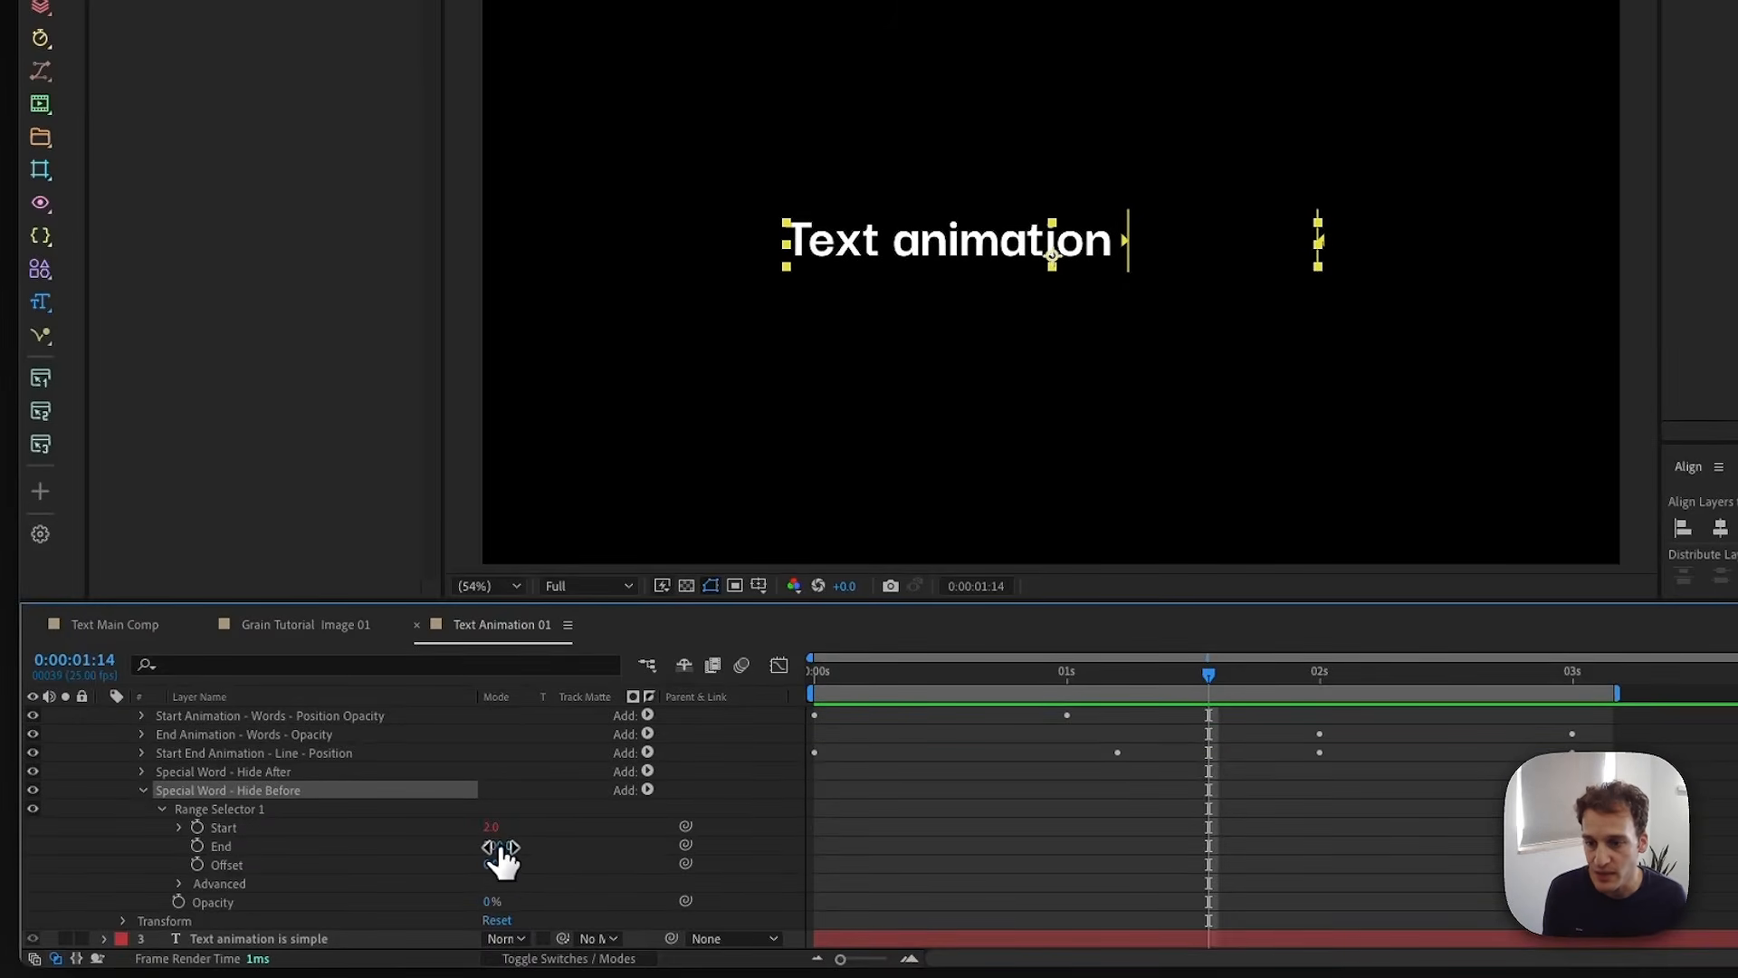
{"action": "left_click", "coordinate": [502, 848]}
{"action": "type", "text": "0"}
{"action": "key", "text": "Return"}
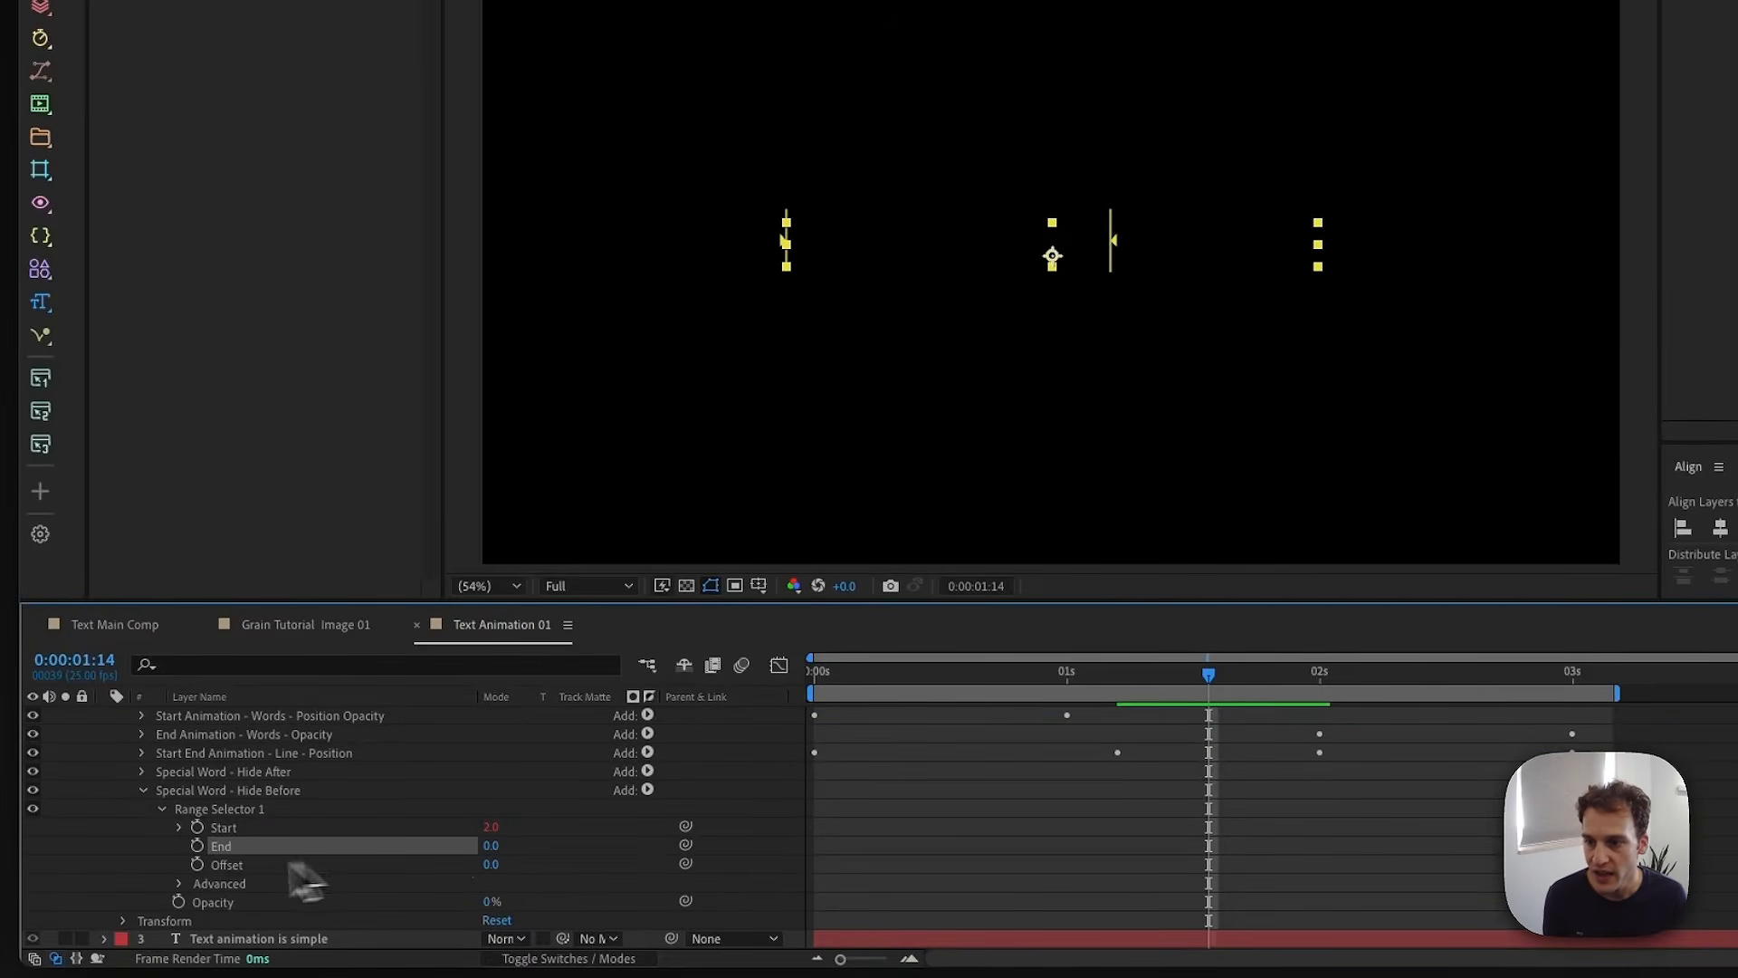
- Append -1 to the slider-linked Start expression of the Hide Before range selector
{"action": "left_click", "coordinate": [179, 827]}
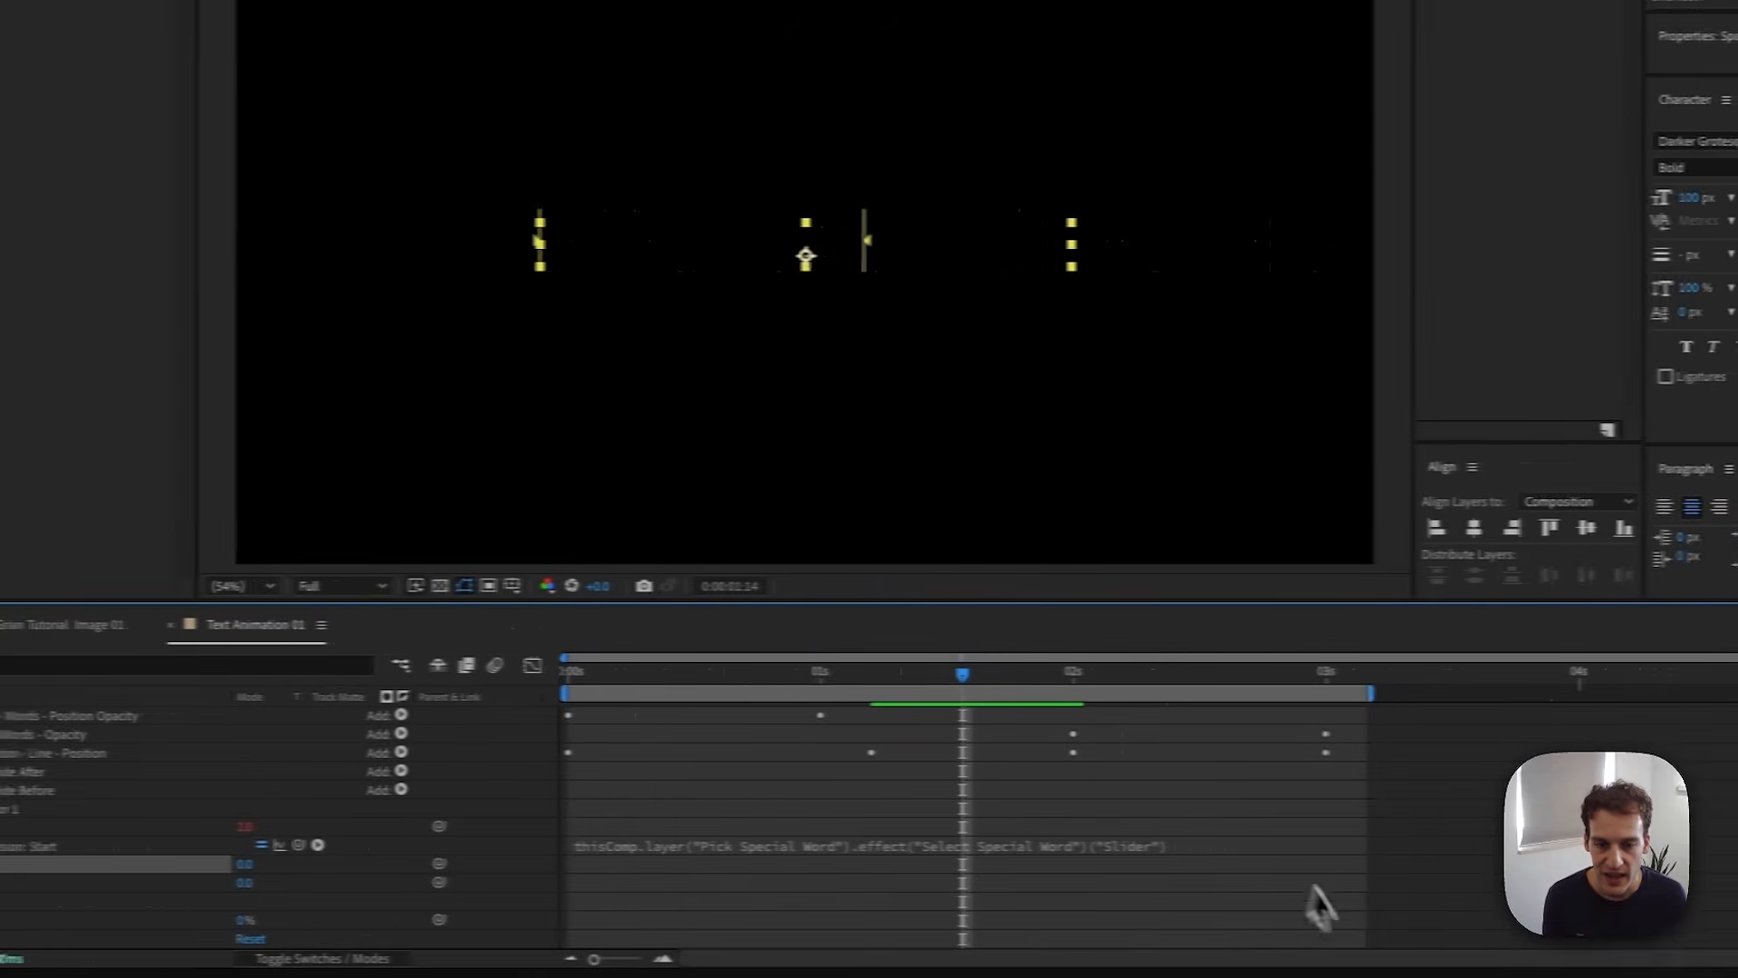
{"action": "left_click", "coordinate": [1432, 842]}
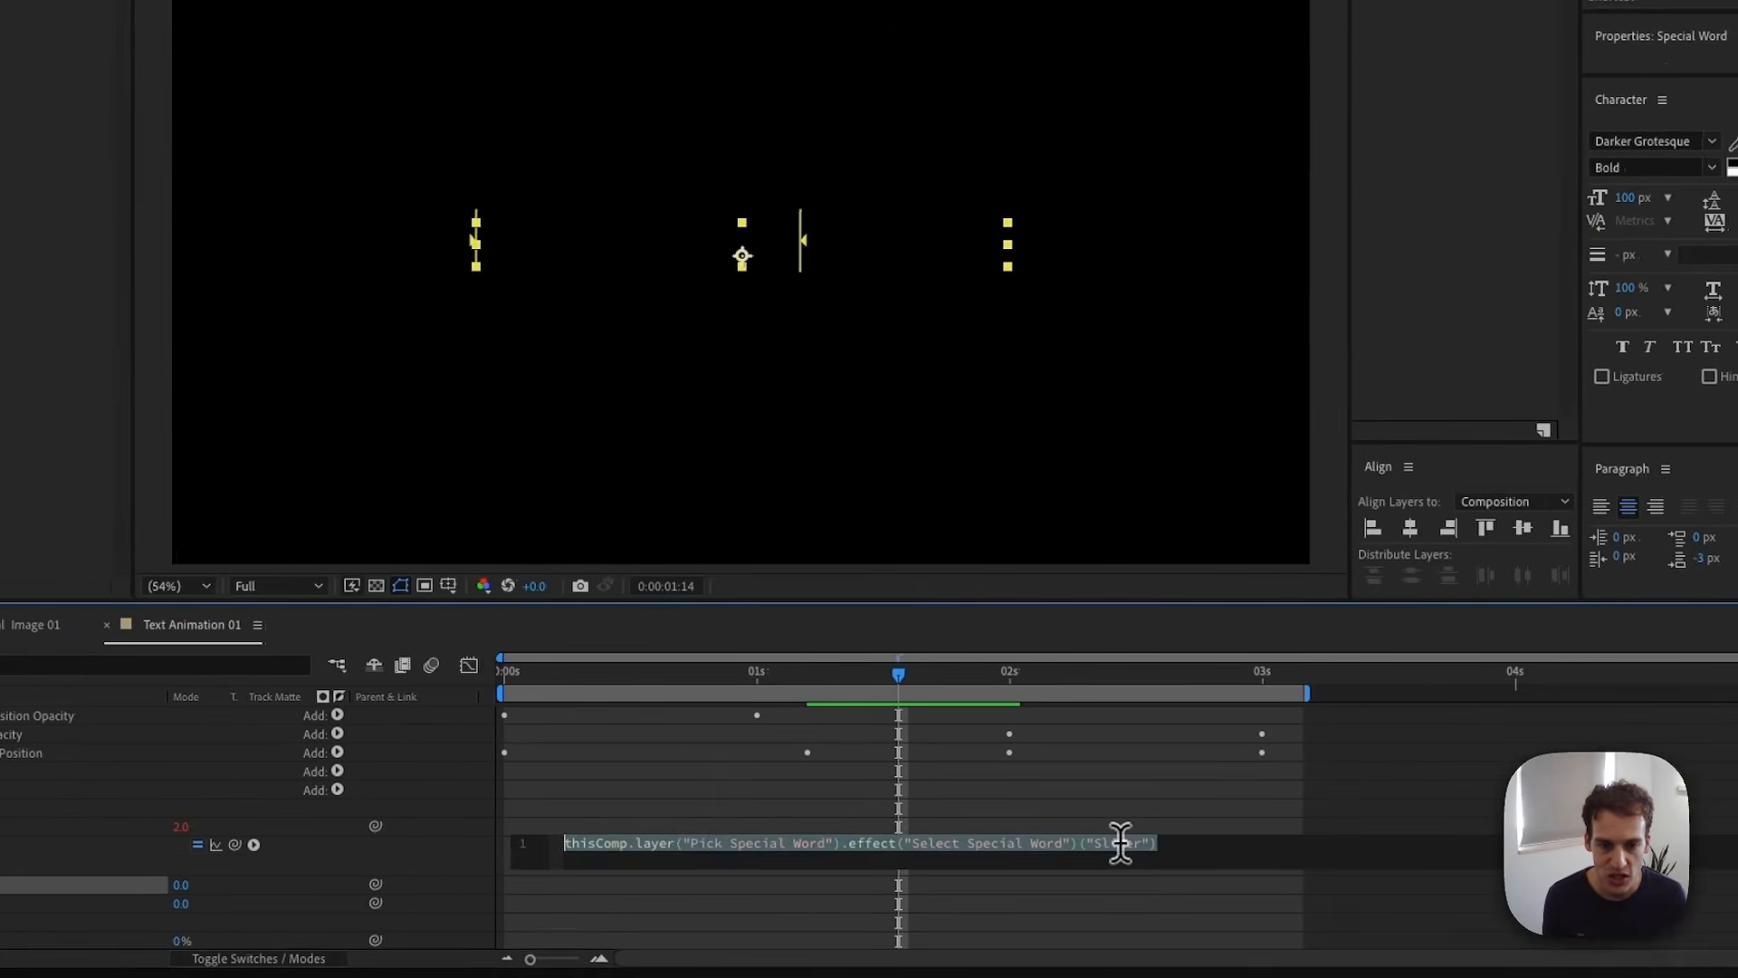
{"action": "left_click", "coordinate": [1327, 901]}
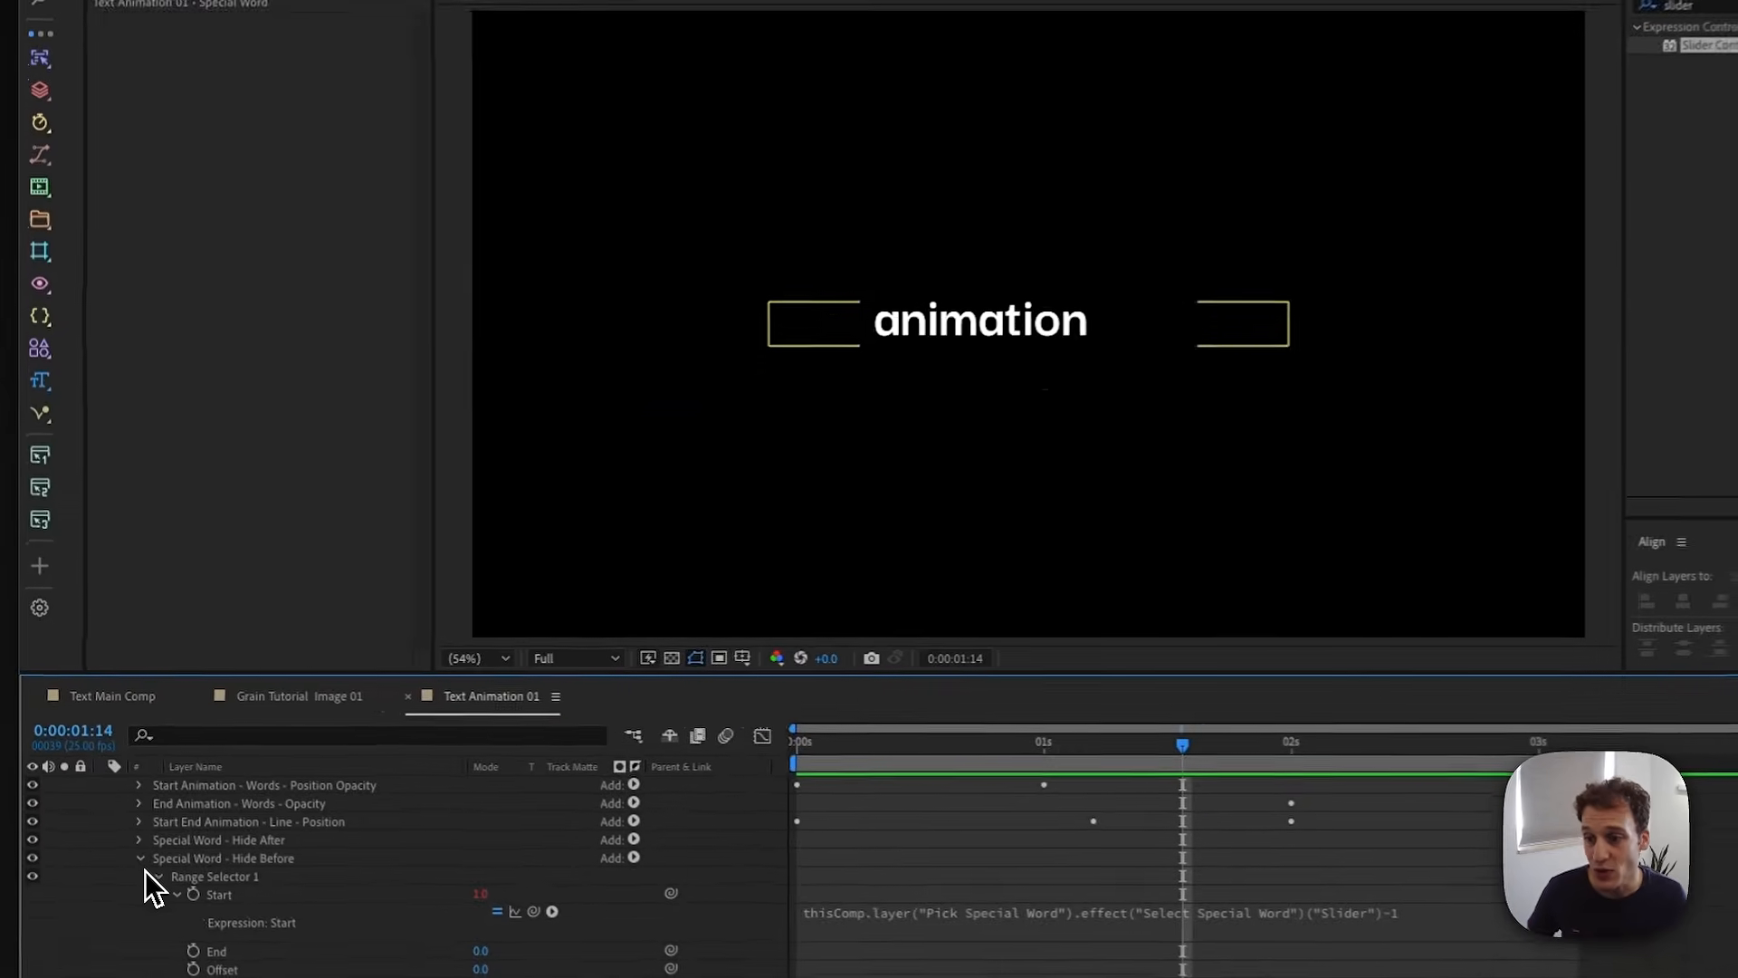
- Test the Select Special Word slider on the Pick Special Word layer at 3 and set it to 4
{"action": "scroll", "coordinate": [140, 860], "scroll_direction": "up", "scroll_amount": 5}
{"action": "left_click", "coordinate": [106, 805]}
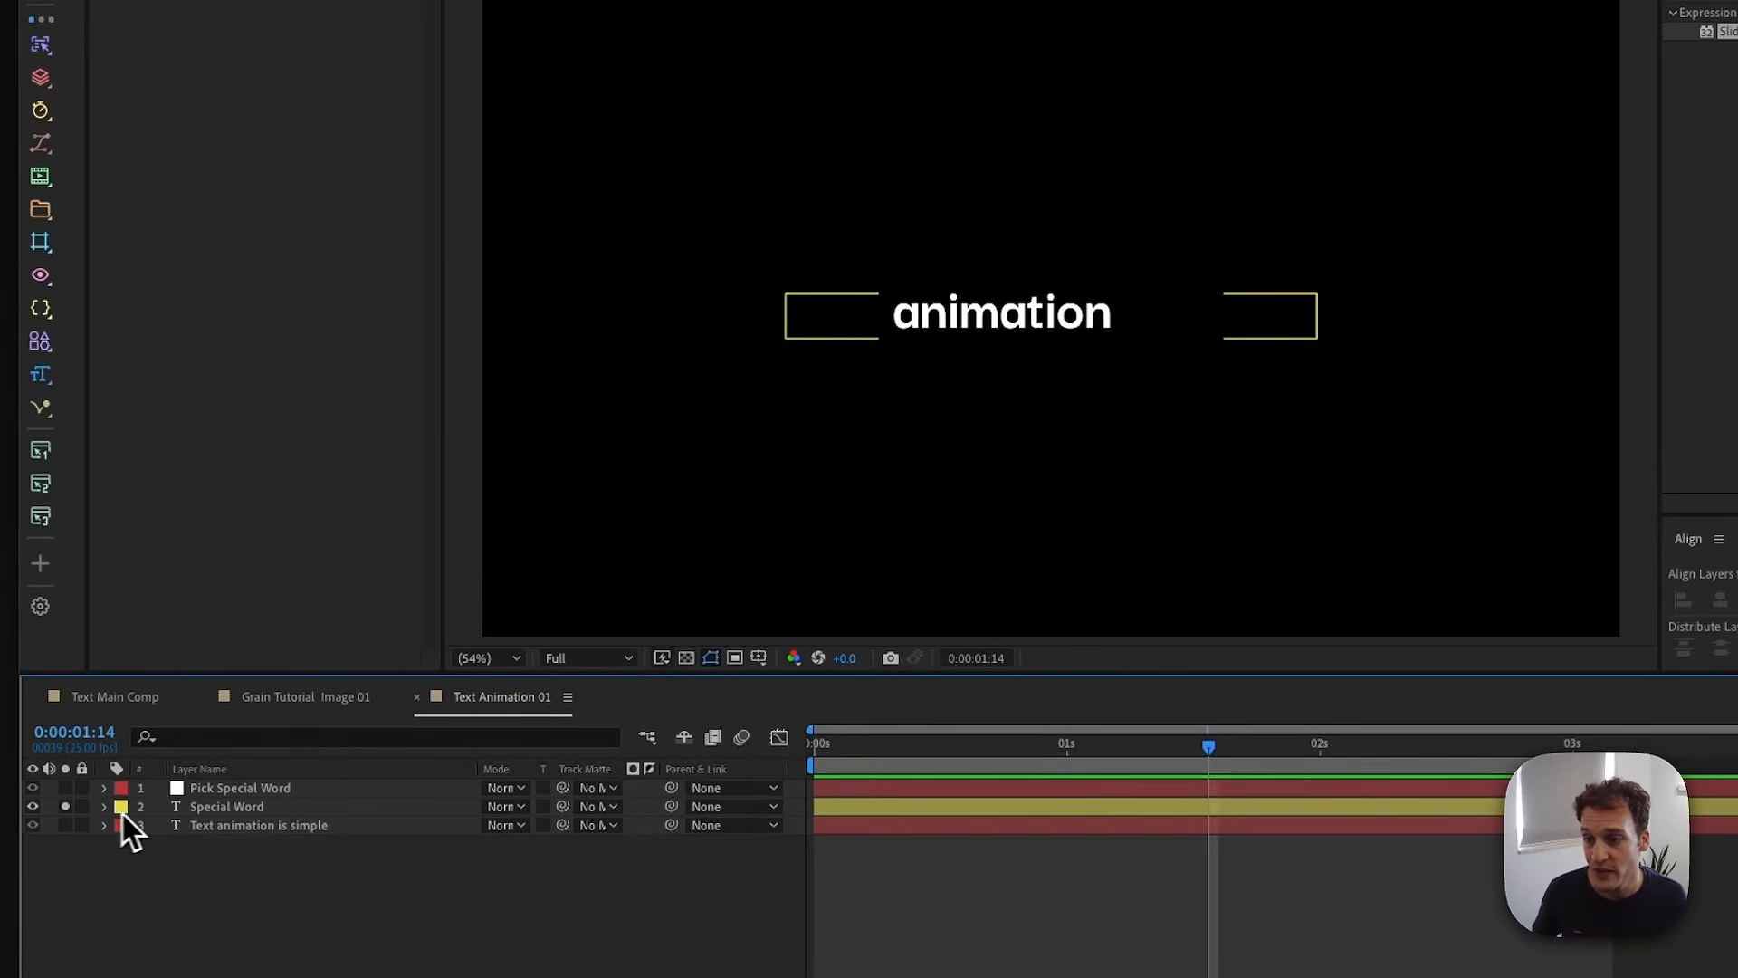
{"action": "left_click", "coordinate": [201, 788]}
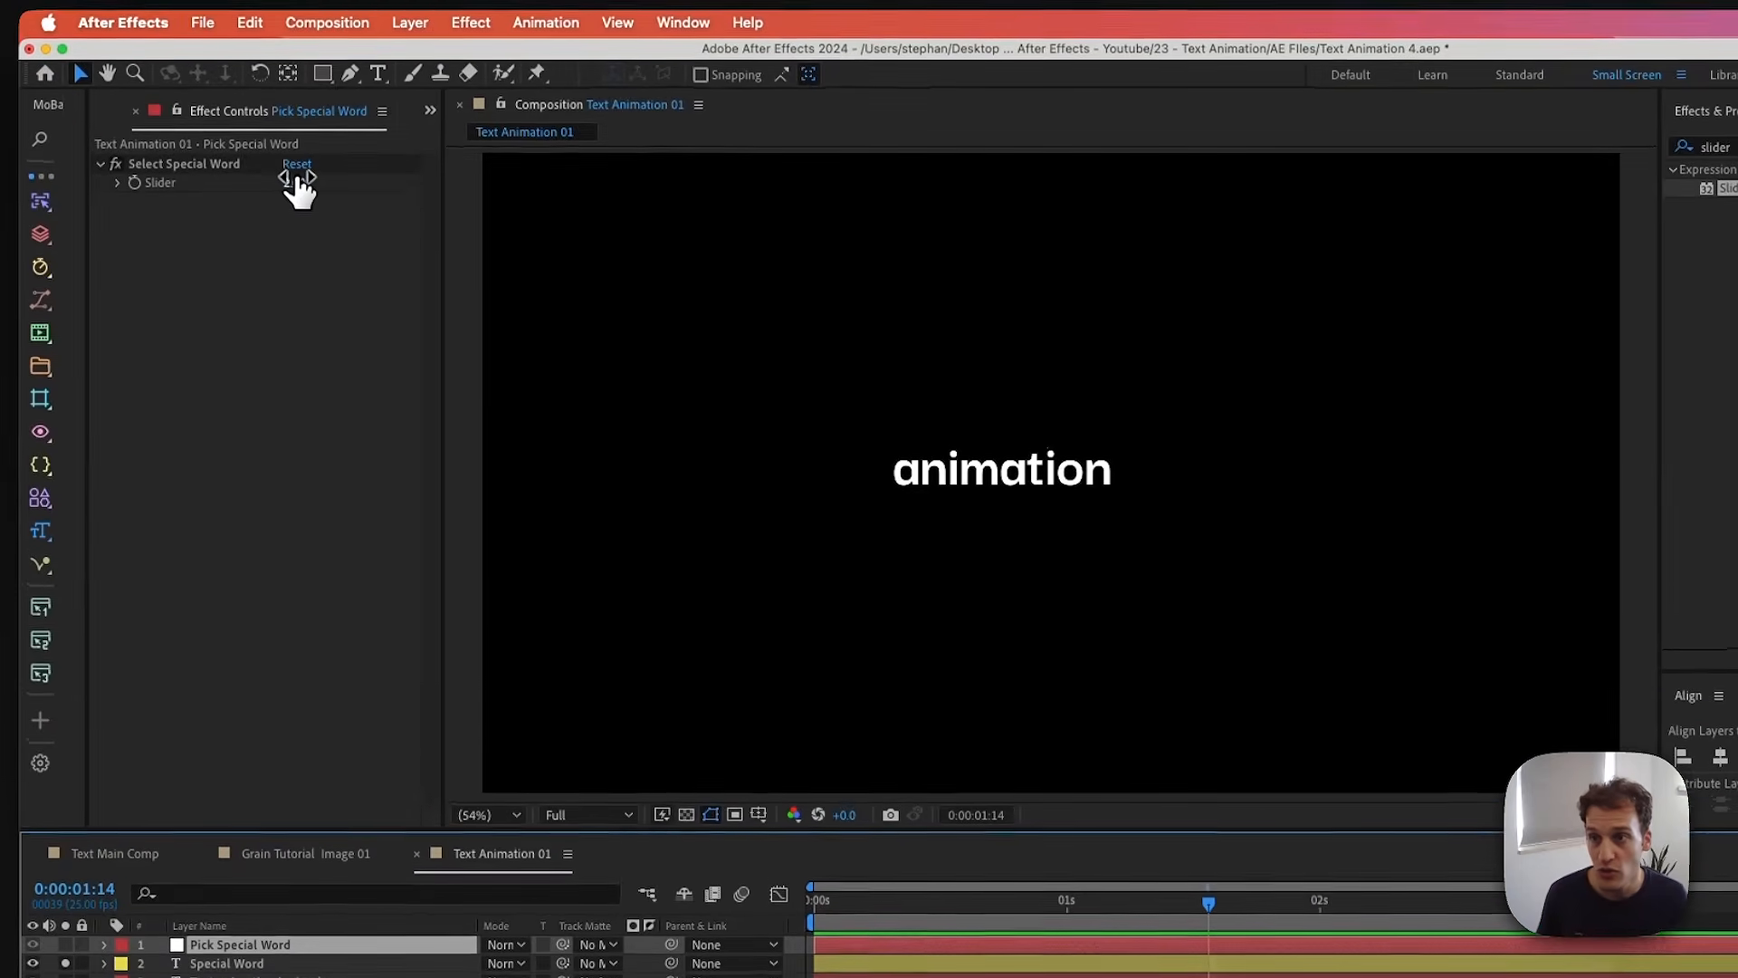
{"action": "left_click", "coordinate": [295, 179]}
{"action": "type", "text": "3"}
{"action": "key", "text": "Return"}
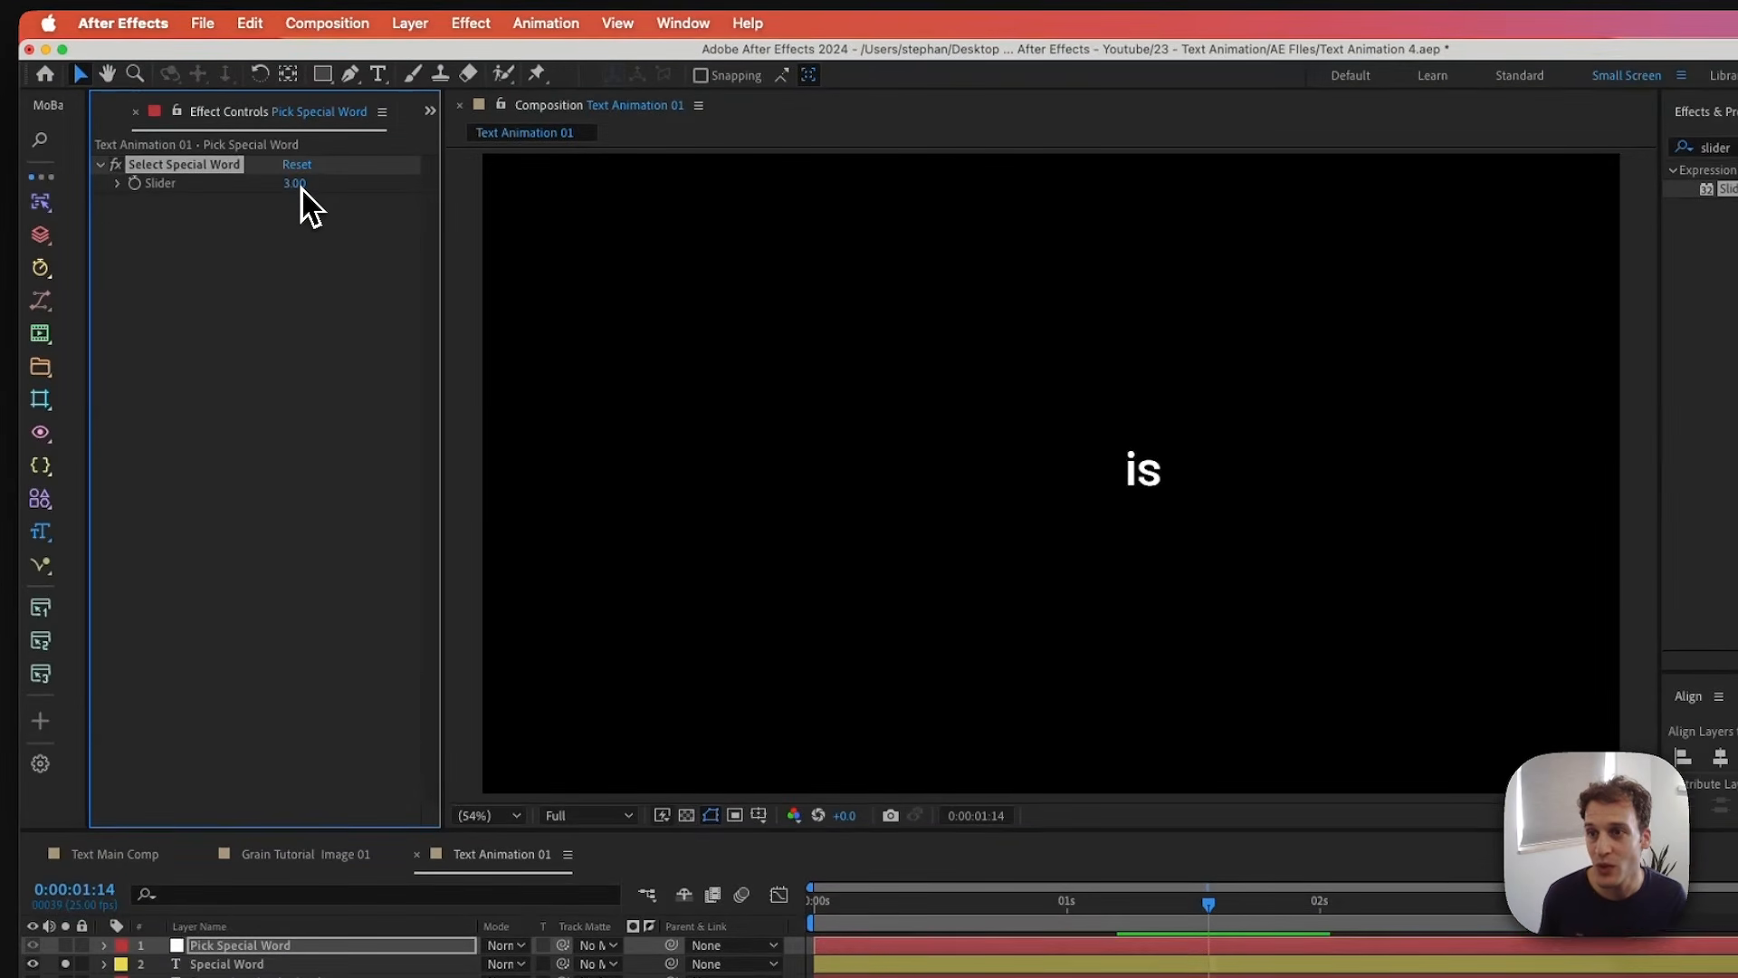
{"action": "left_click_drag", "start_coordinate": [290, 185], "coordinate": [296, 186]}
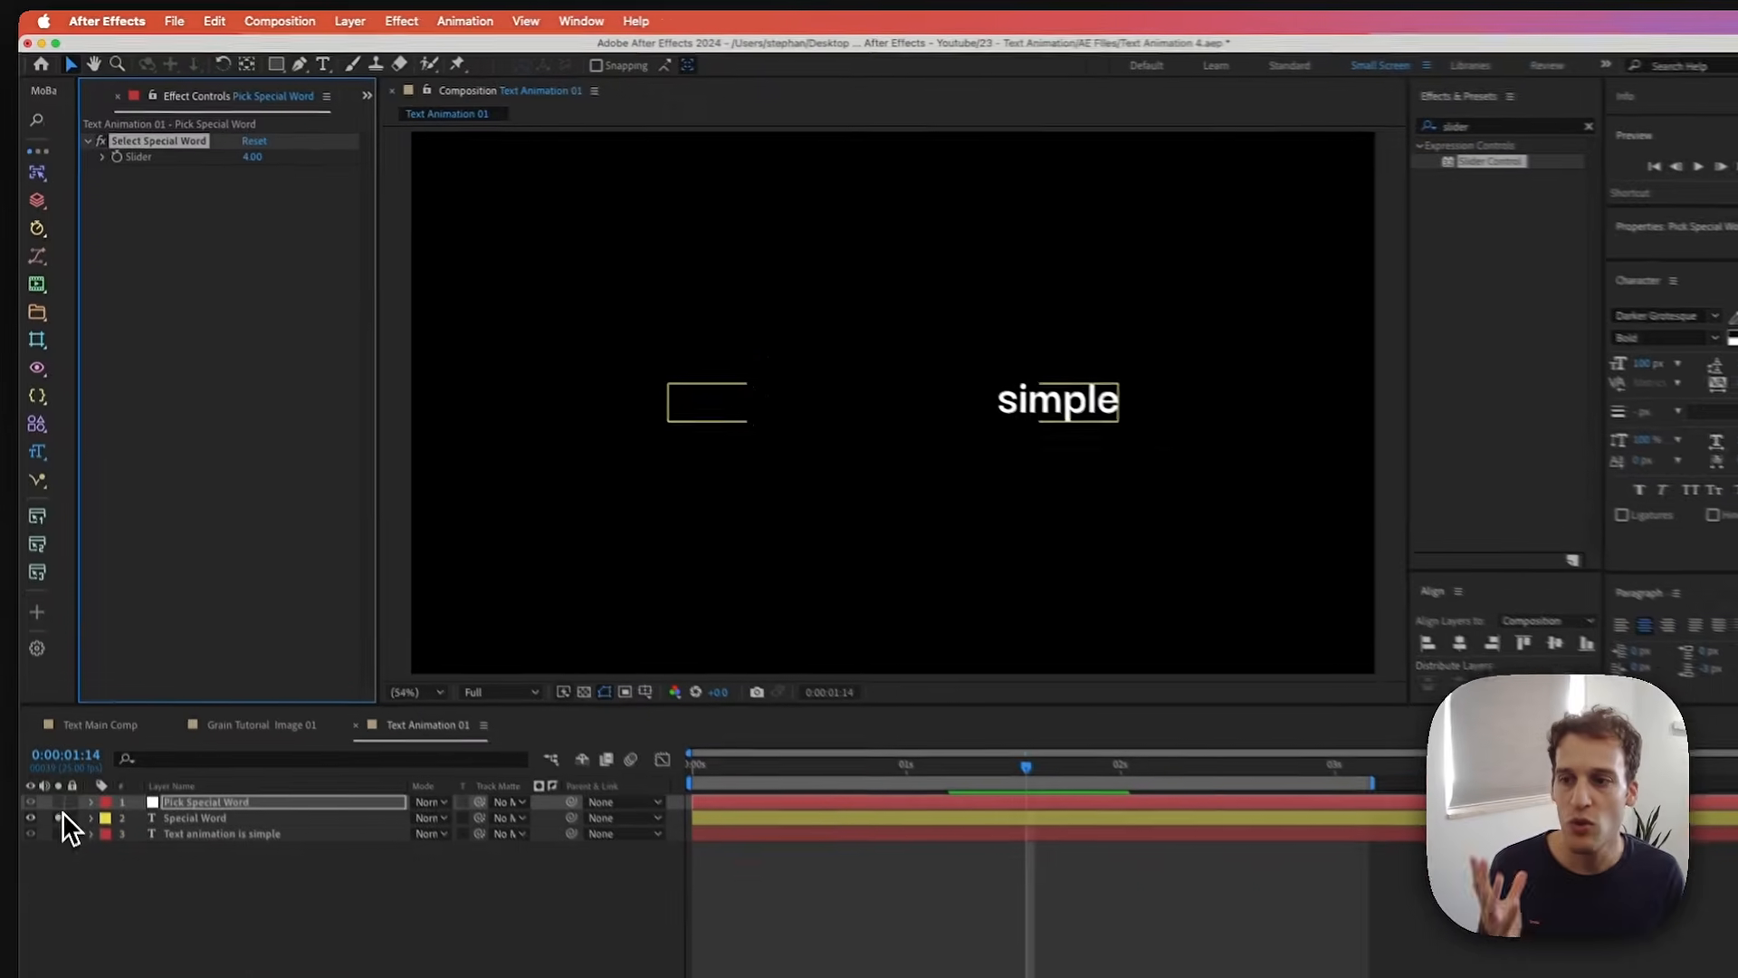
- Unsolo the Special Word layer and compare it with the main text layer by briefly soloing each one
{"action": "left_click", "coordinate": [65, 963]}
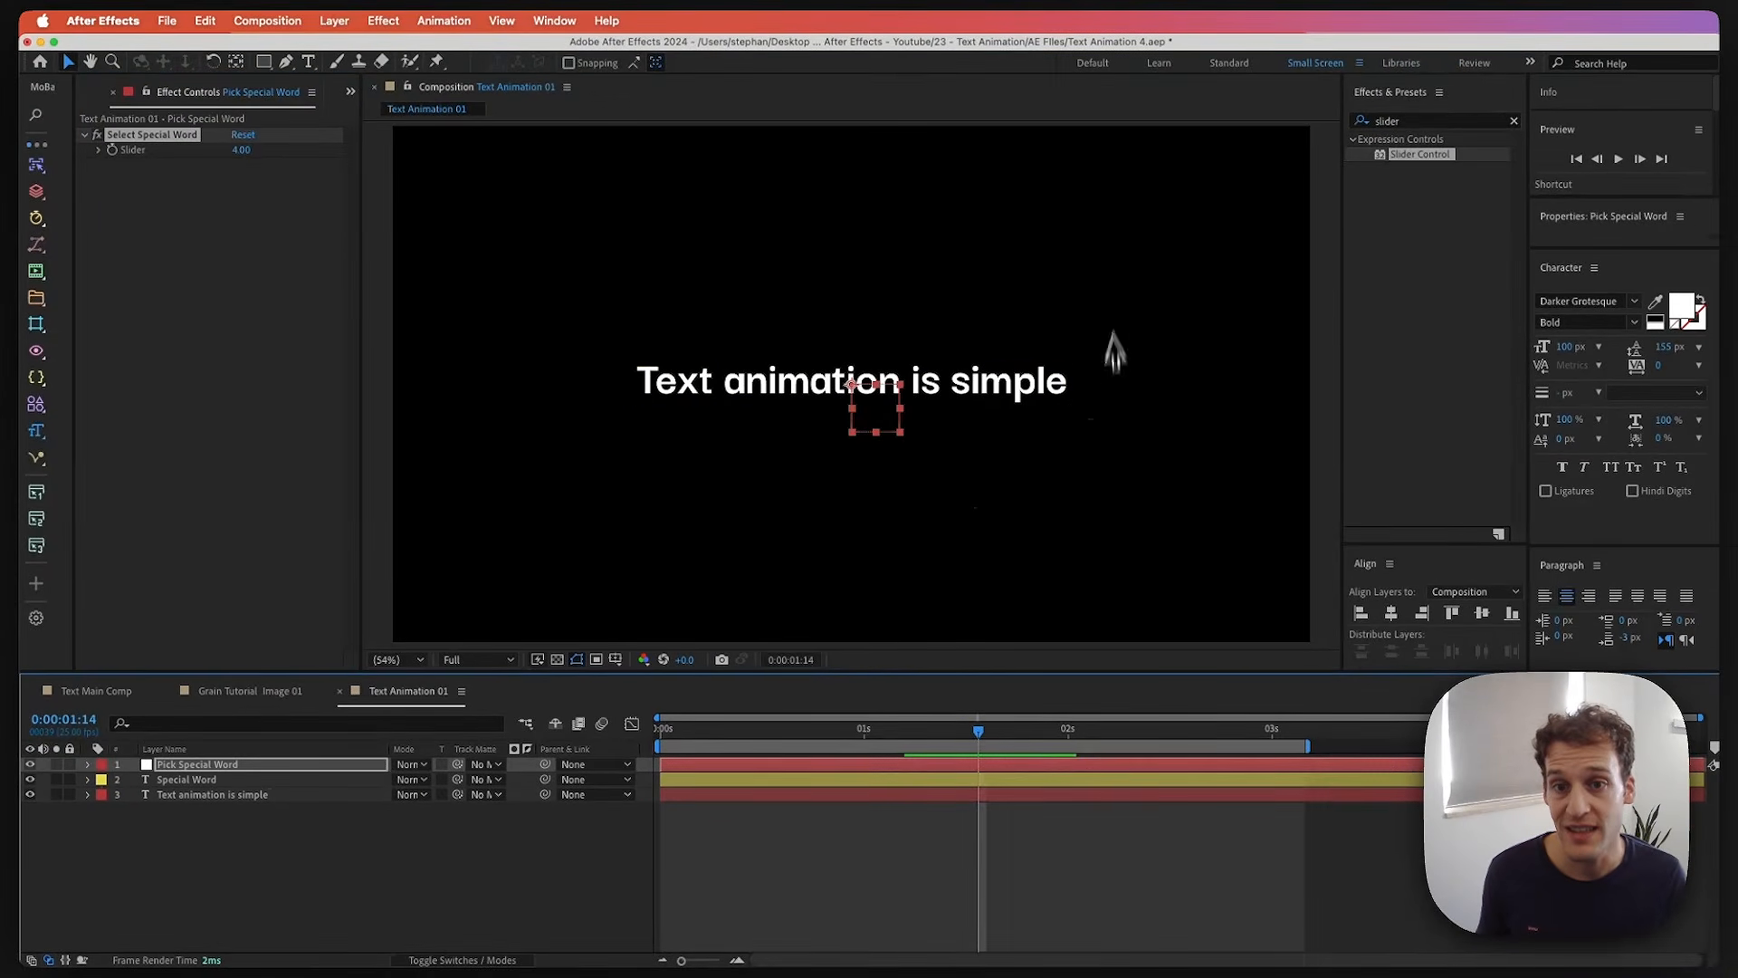
{"action": "left_click", "coordinate": [57, 779]}
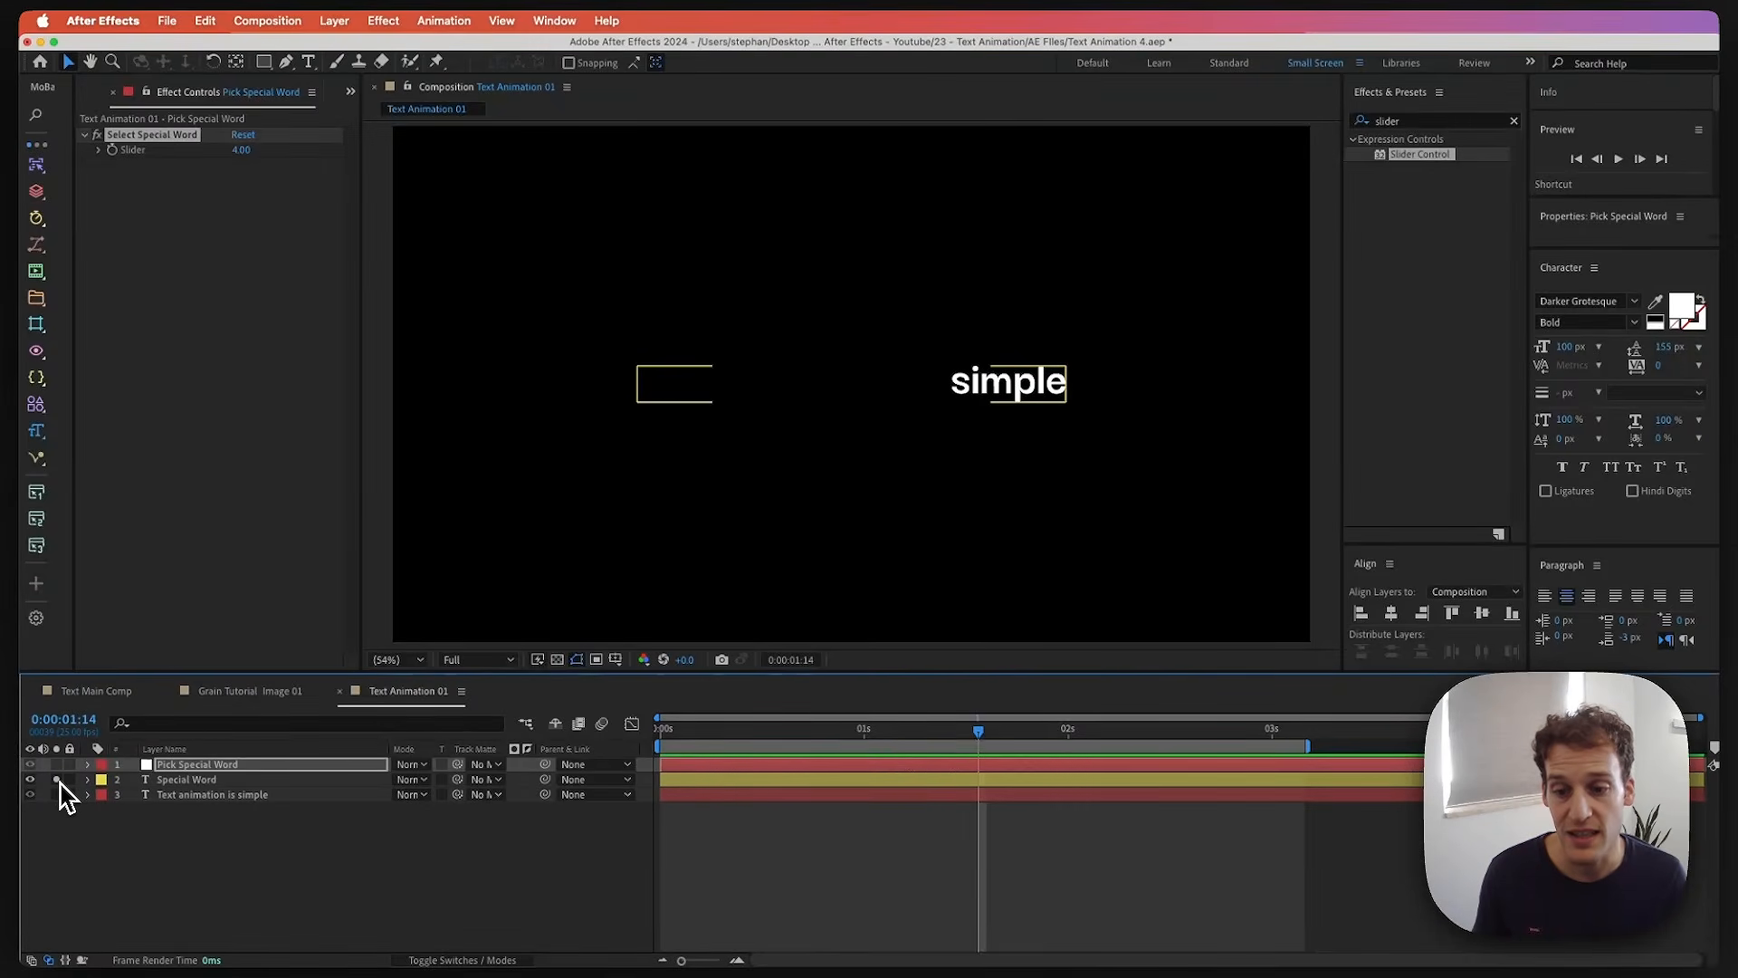
{"action": "left_click", "coordinate": [60, 784]}
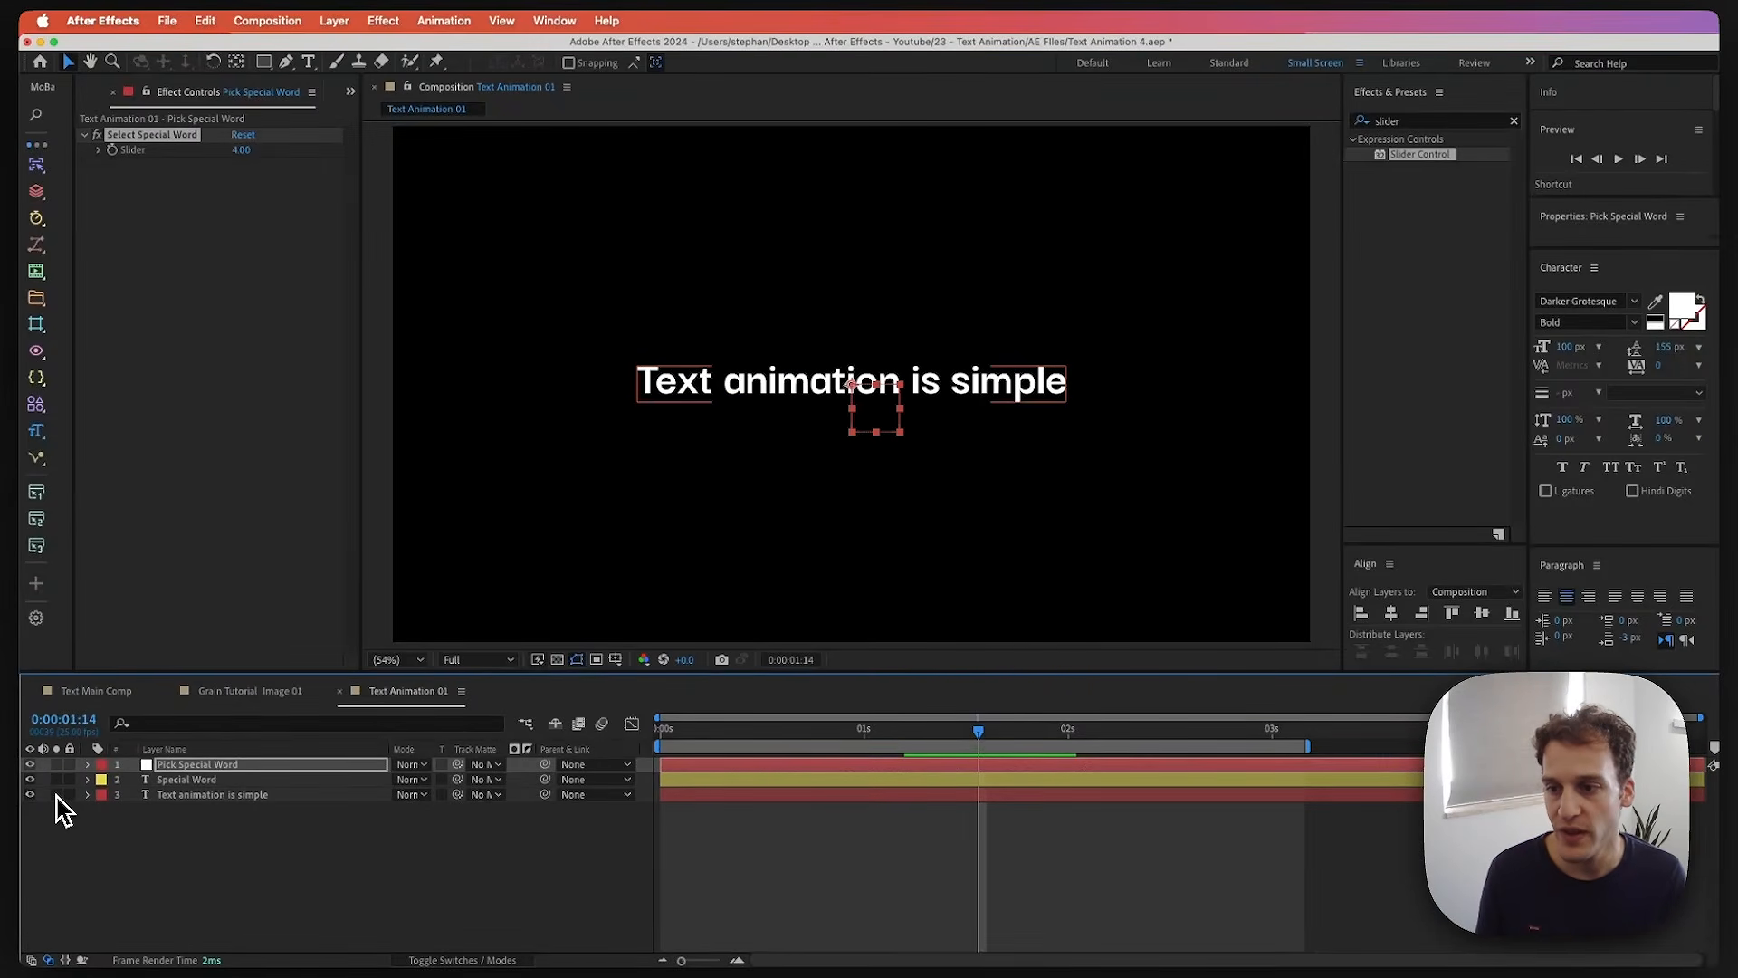
{"action": "left_click", "coordinate": [57, 794]}
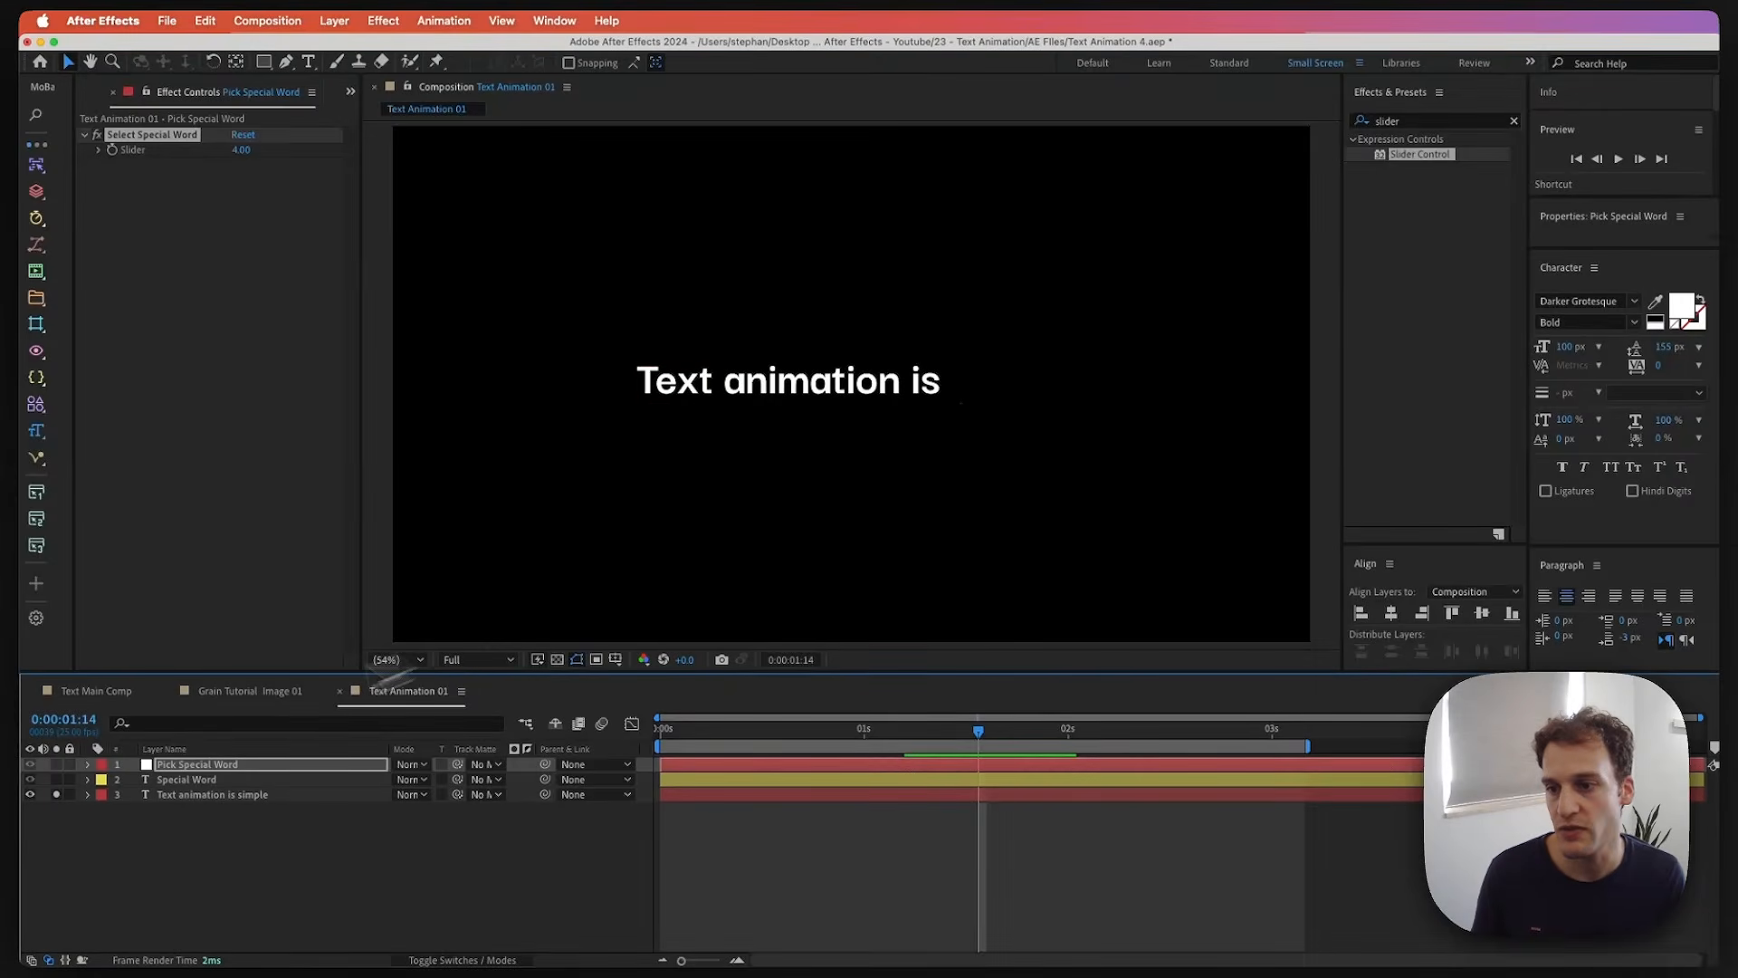
{"action": "left_click", "coordinate": [57, 795]}
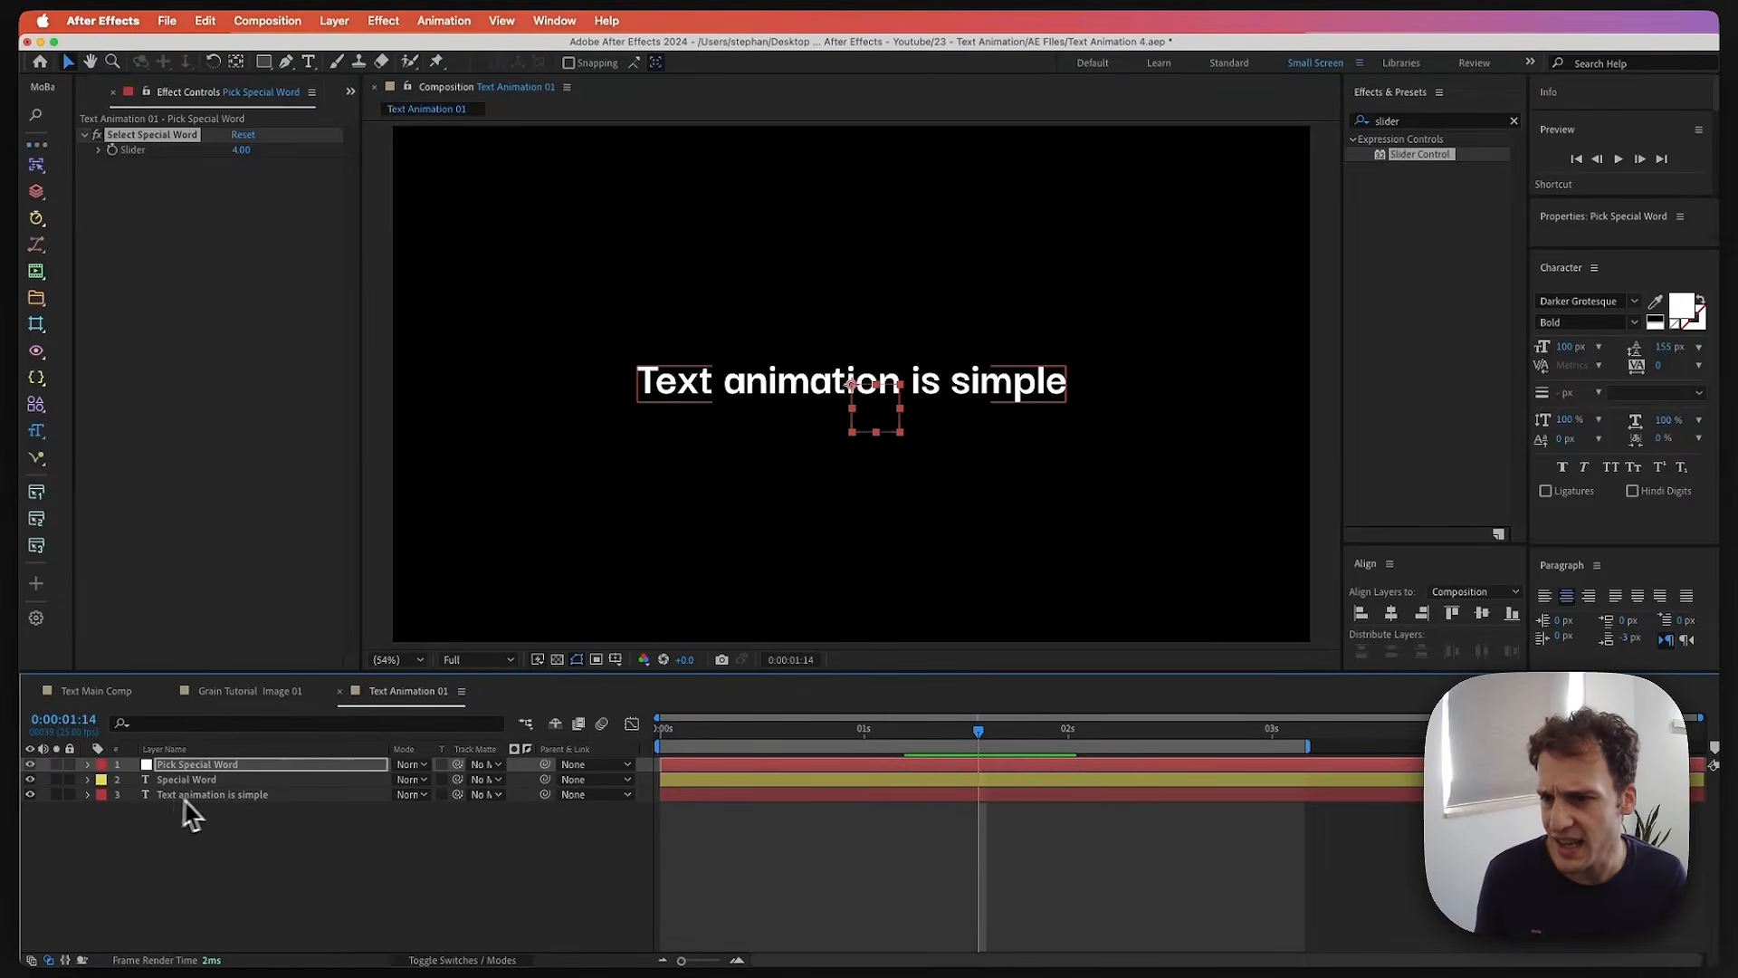
- Replace the wording of the main text layer with "Lets change the text"
{"action": "left_click", "coordinate": [184, 781]}
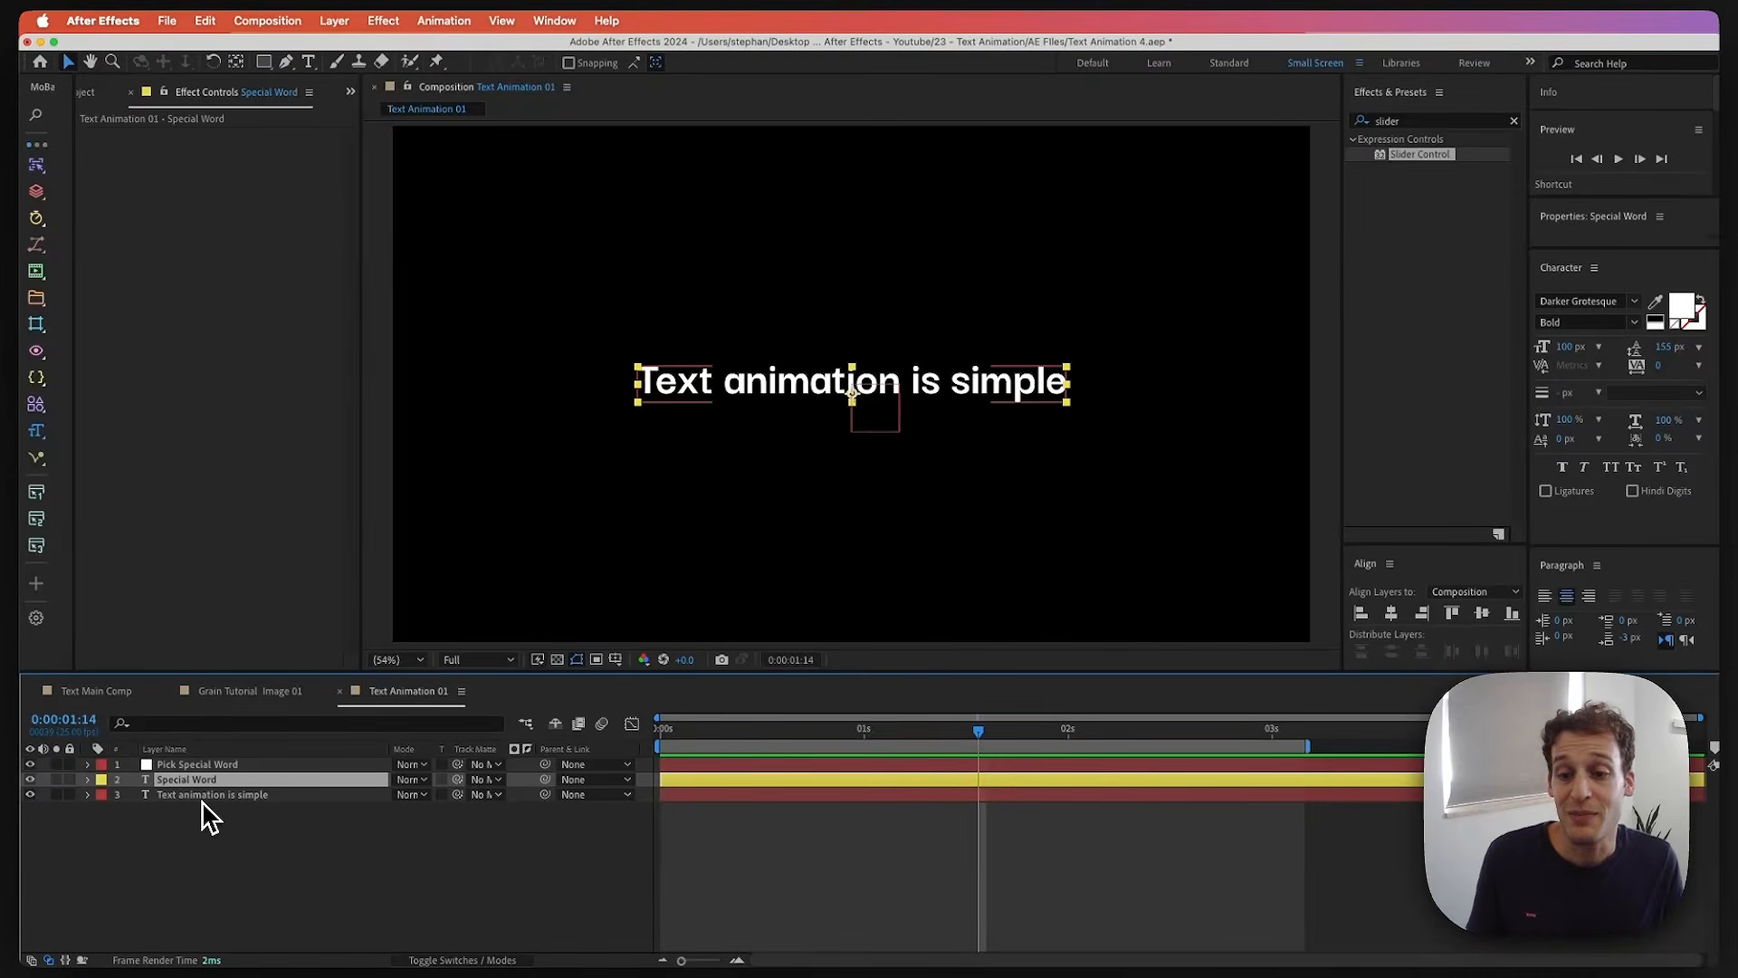
{"action": "double_click", "coordinate": [214, 795]}
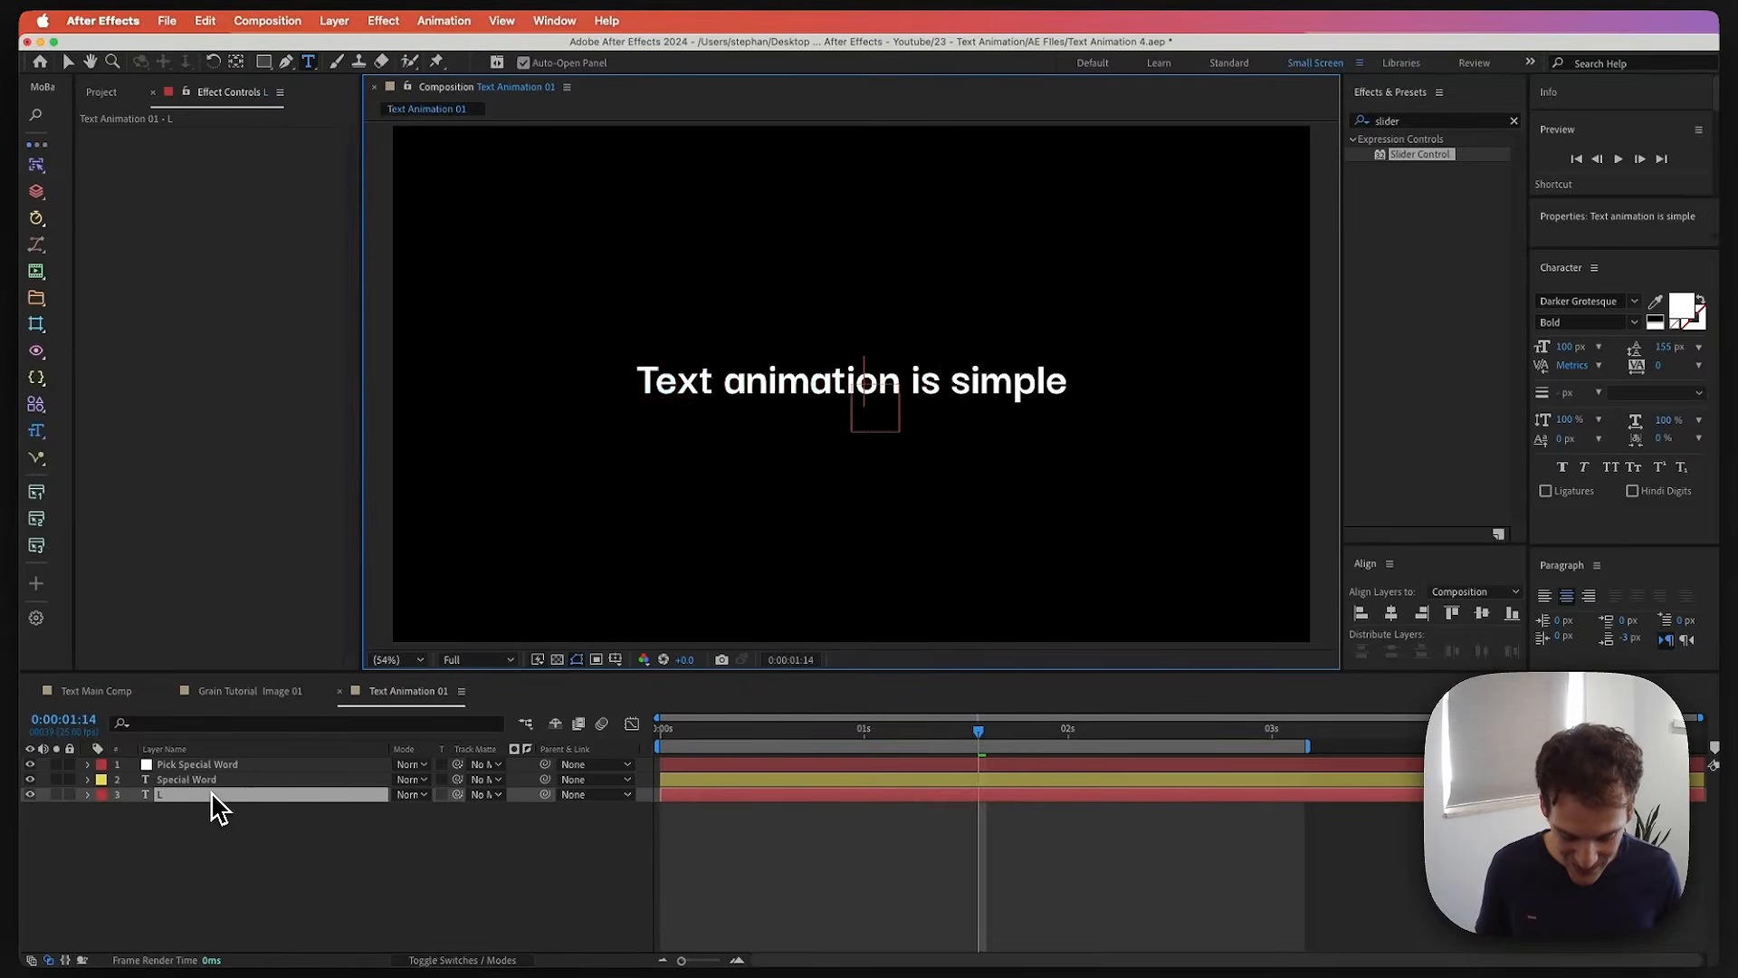
{"action": "type", "text": "Lets change the text"}
{"action": "left_click", "coordinate": [139, 860]}
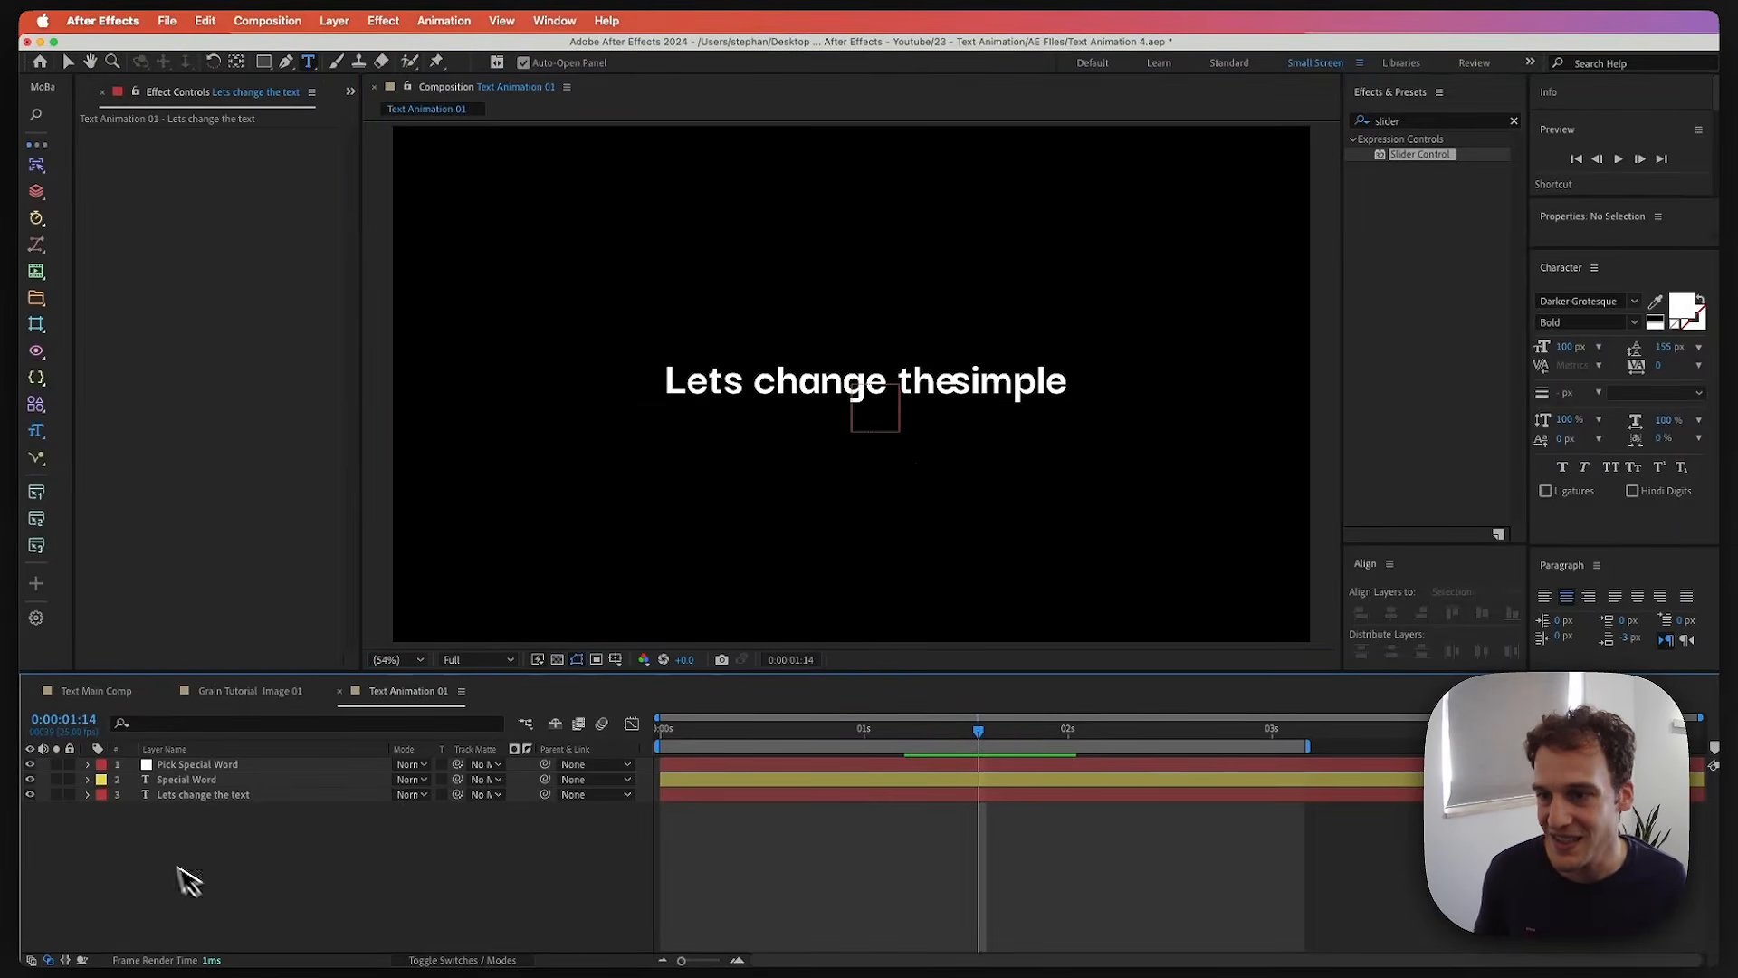
- Link the Source Text of the Special Word layer to the Source Text of the main text layer
{"action": "left_click", "coordinate": [192, 797]}
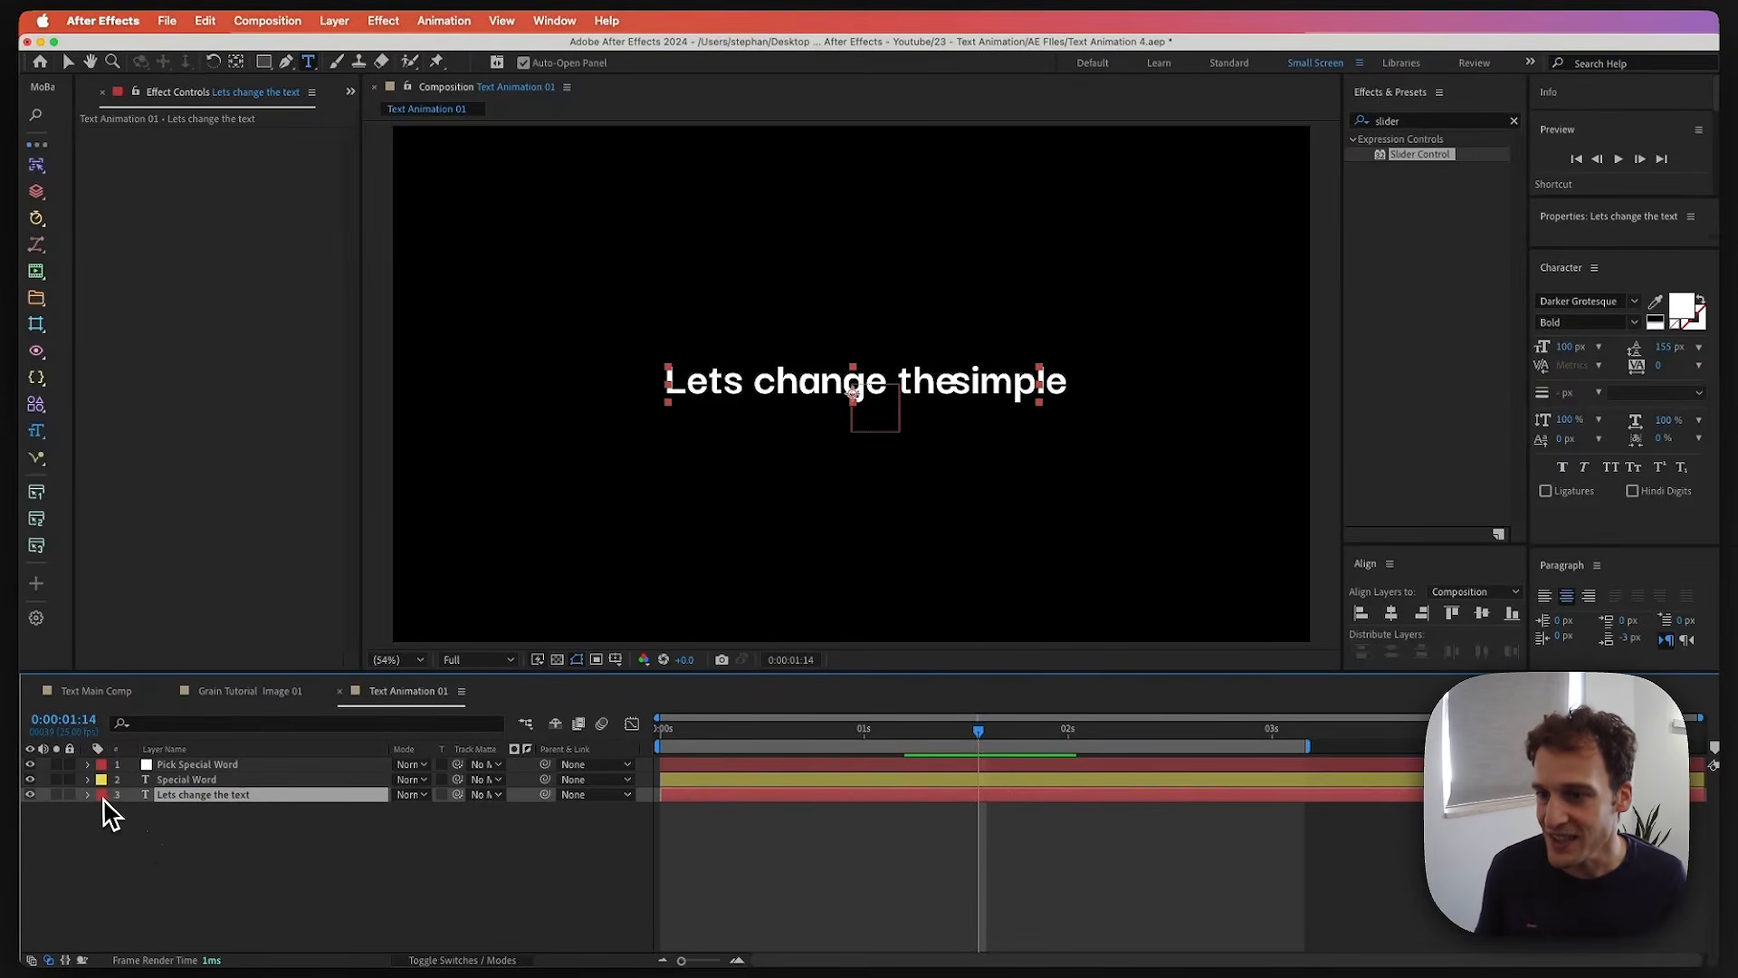
{"action": "left_click", "coordinate": [88, 780]}
{"action": "left_click", "coordinate": [182, 780]}
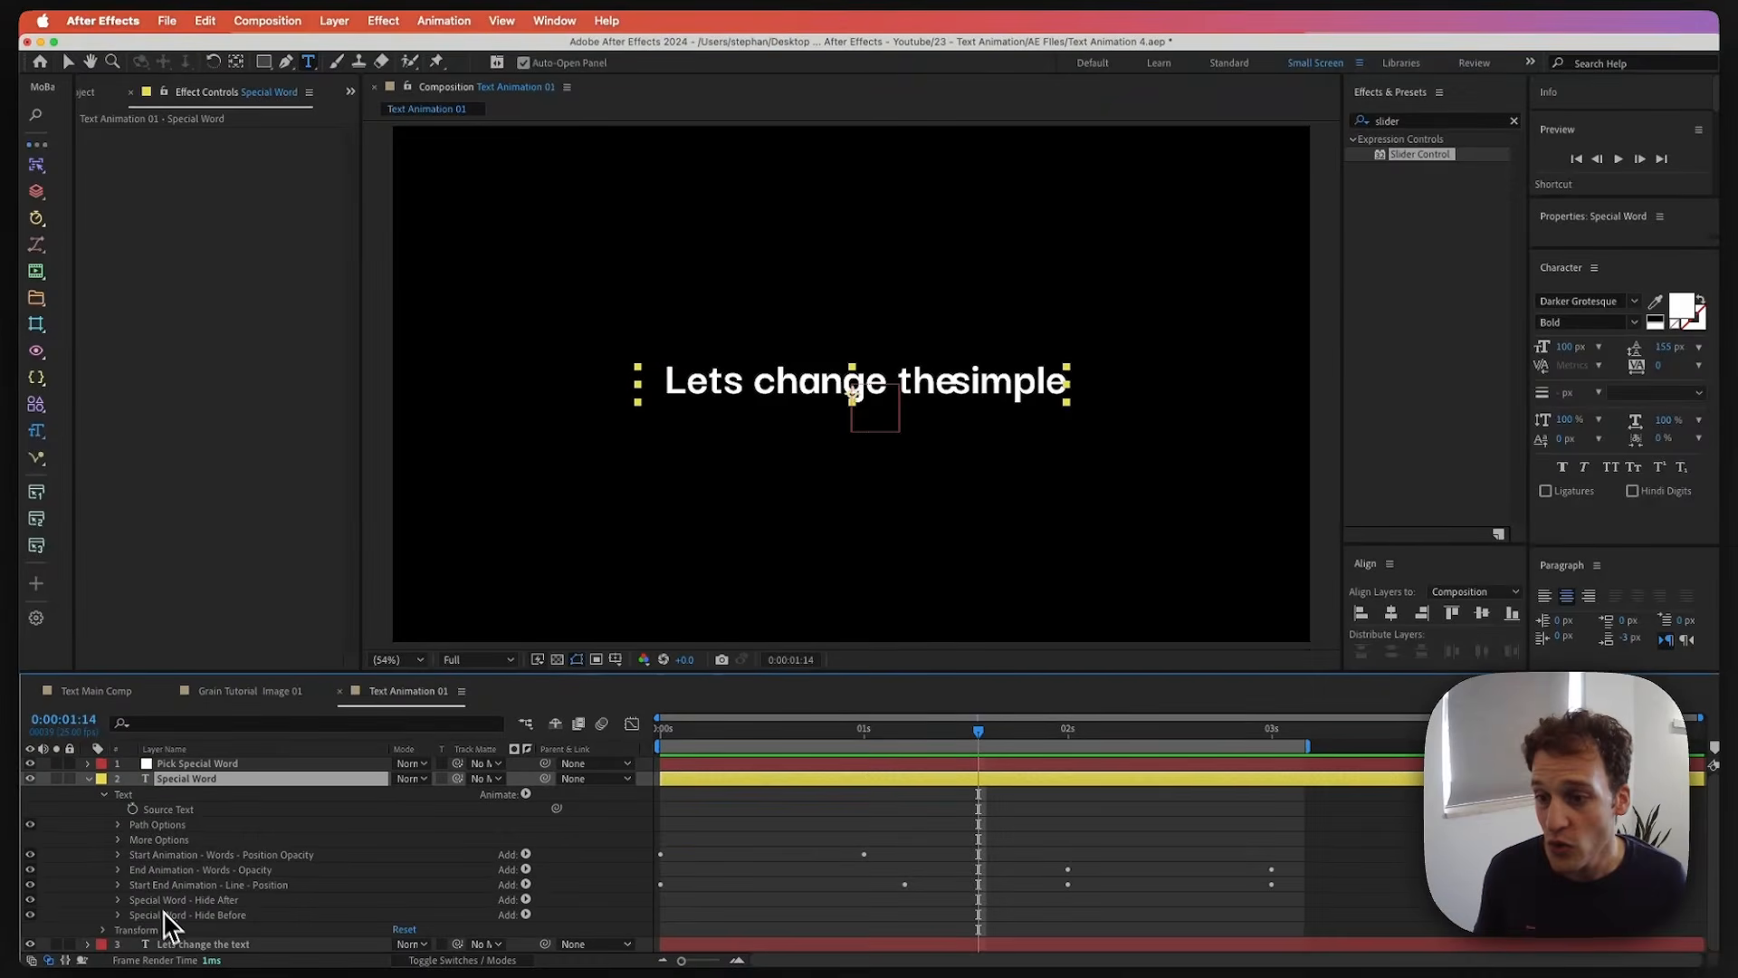
{"action": "left_click", "coordinate": [167, 945]}
{"action": "left_click", "coordinate": [87, 944]}
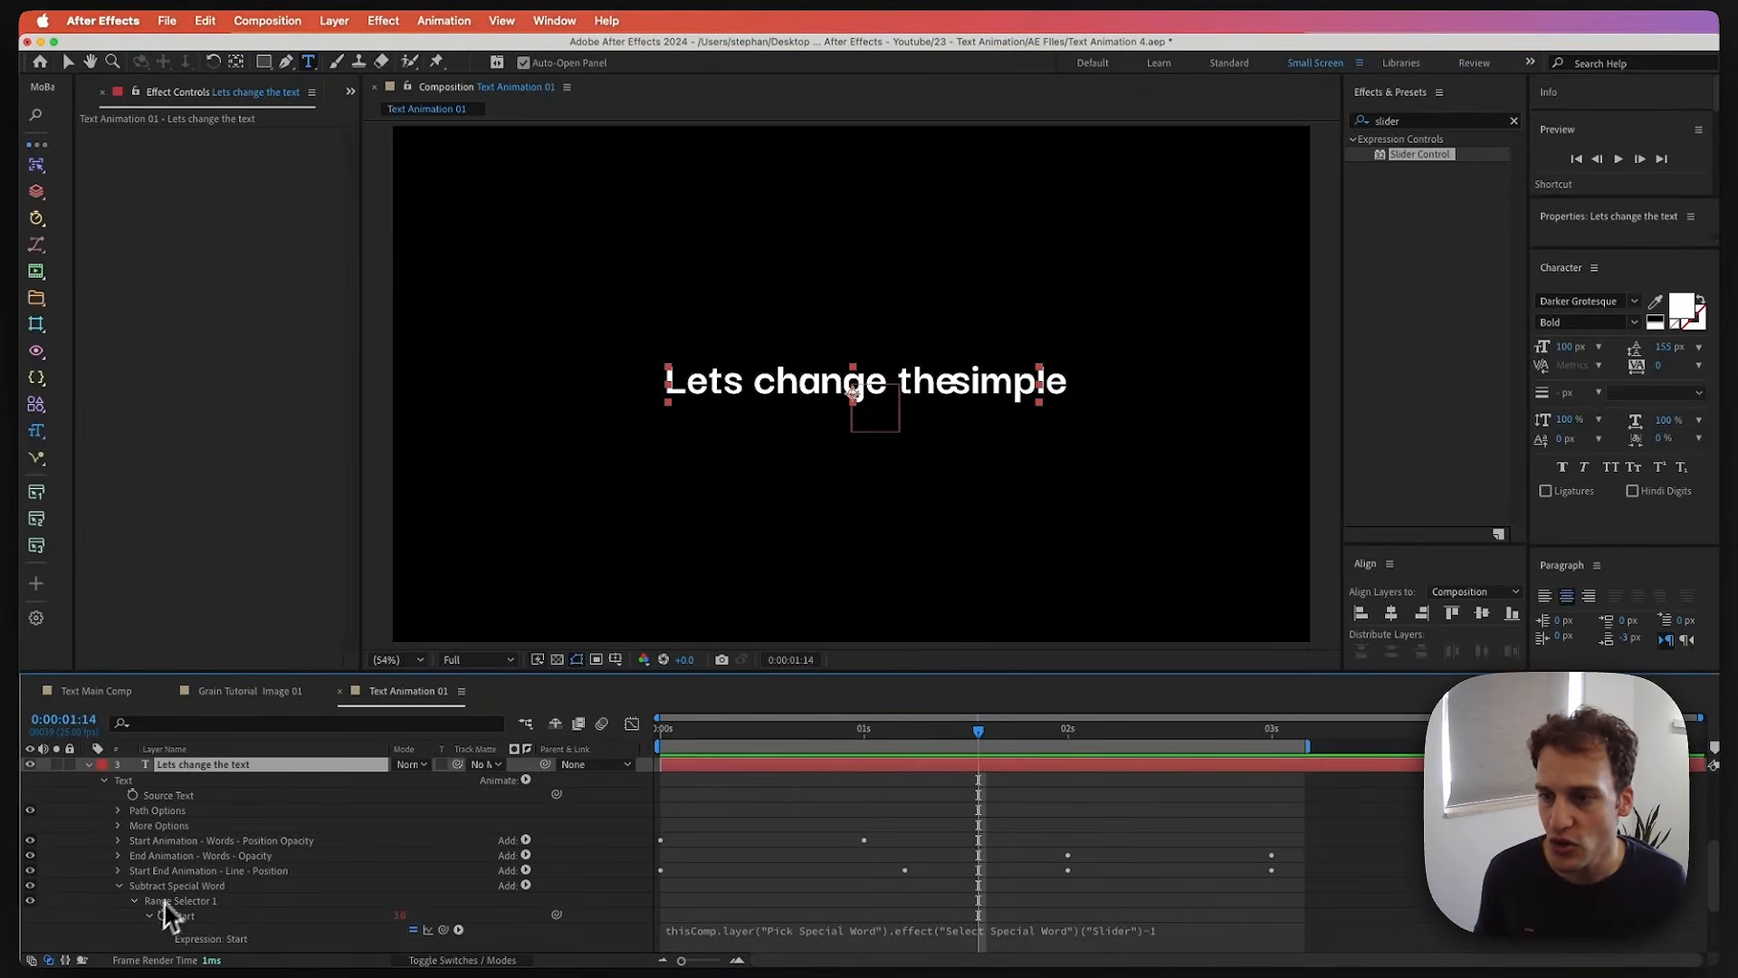
{"action": "scroll", "coordinate": [172, 841], "scroll_direction": "up", "scroll_amount": 4}
{"action": "left_click", "coordinate": [161, 814]}
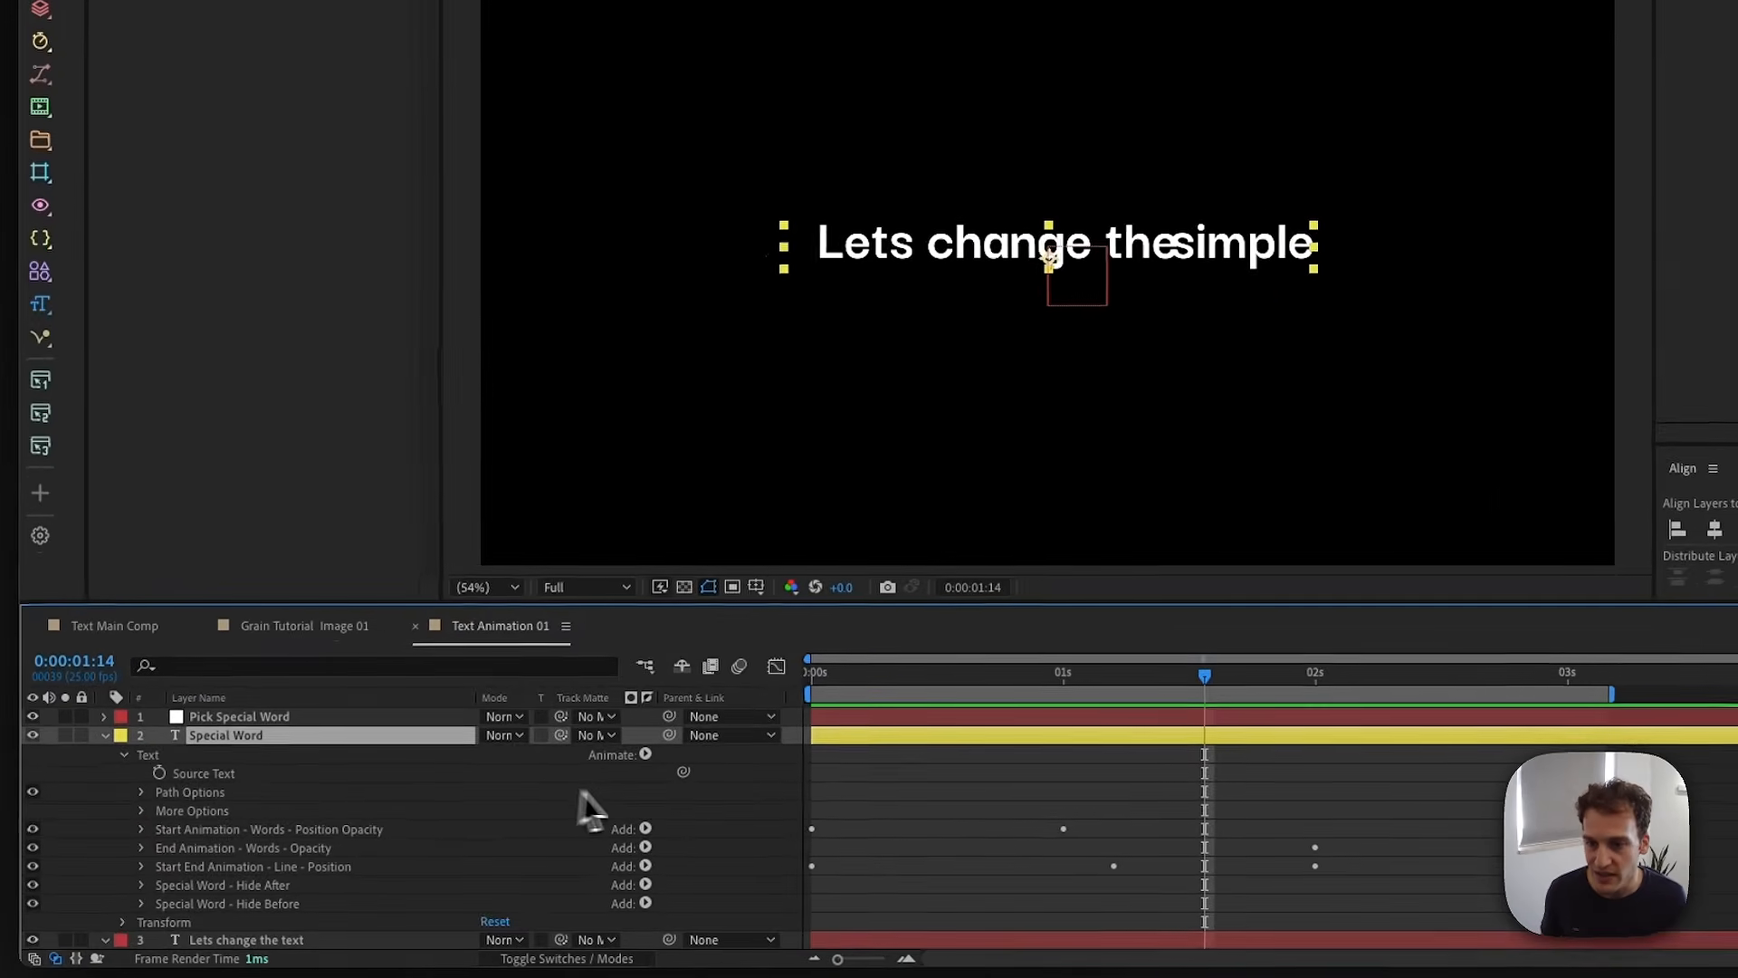
{"action": "left_click_drag", "start_coordinate": [557, 809], "coordinate": [210, 797]}
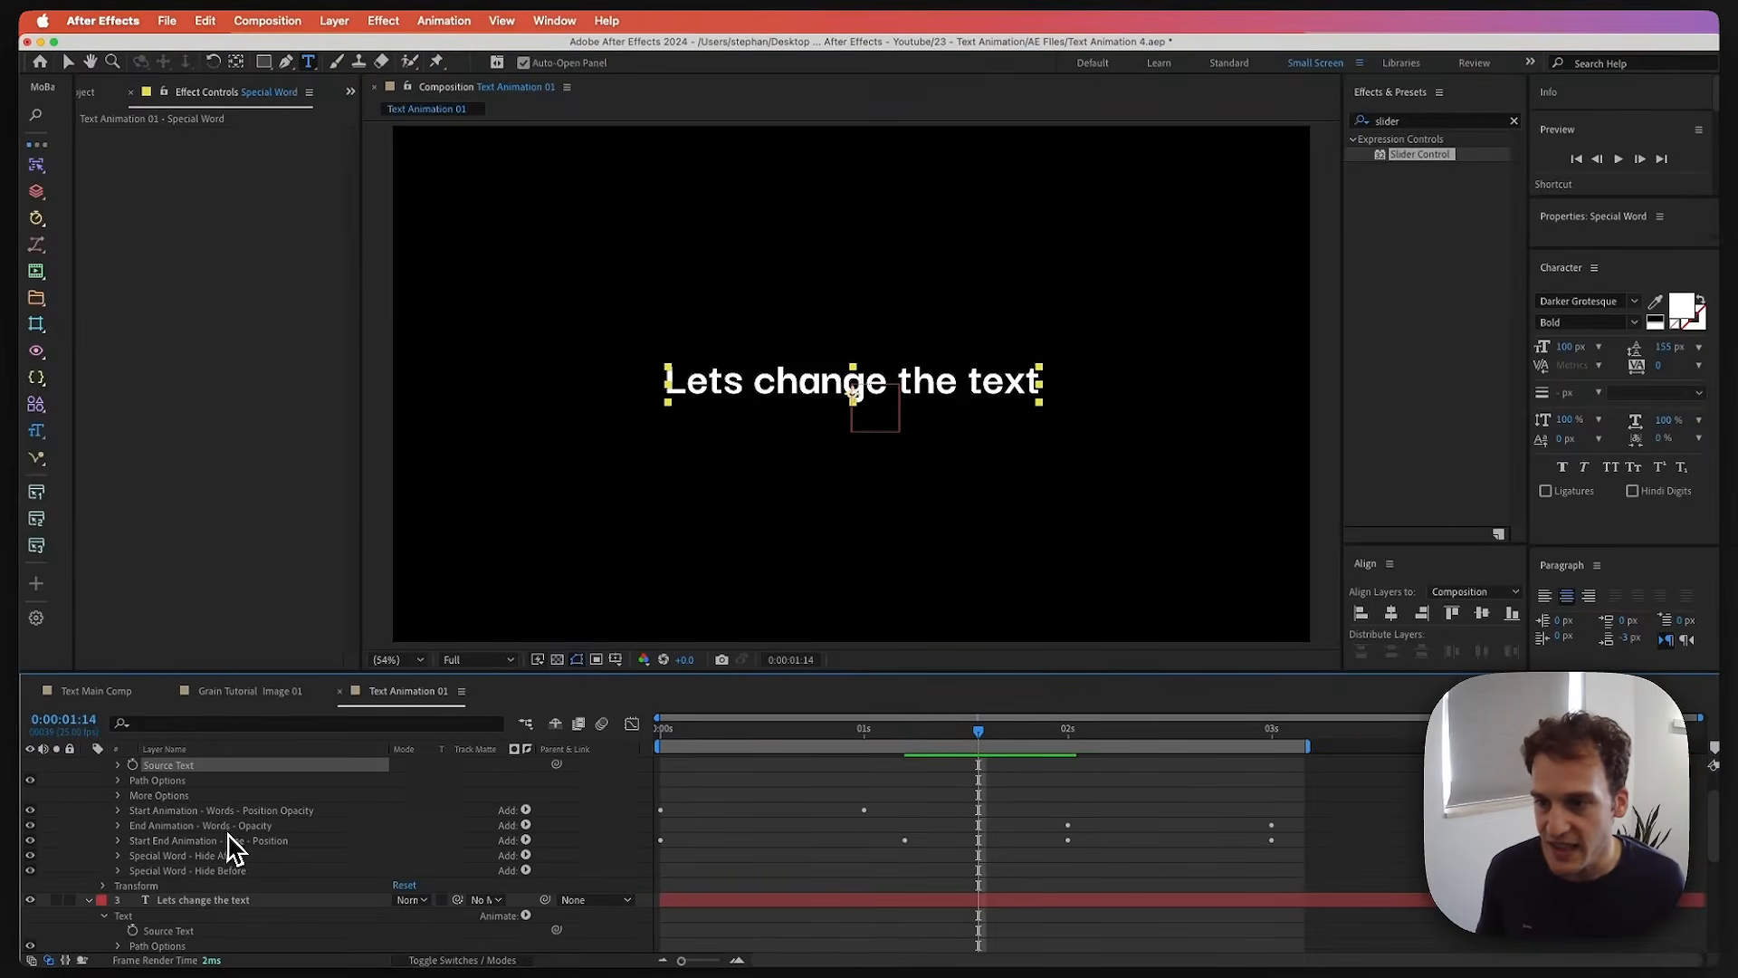
{"action": "scroll", "coordinate": [163, 828], "scroll_direction": "up", "scroll_amount": 2}
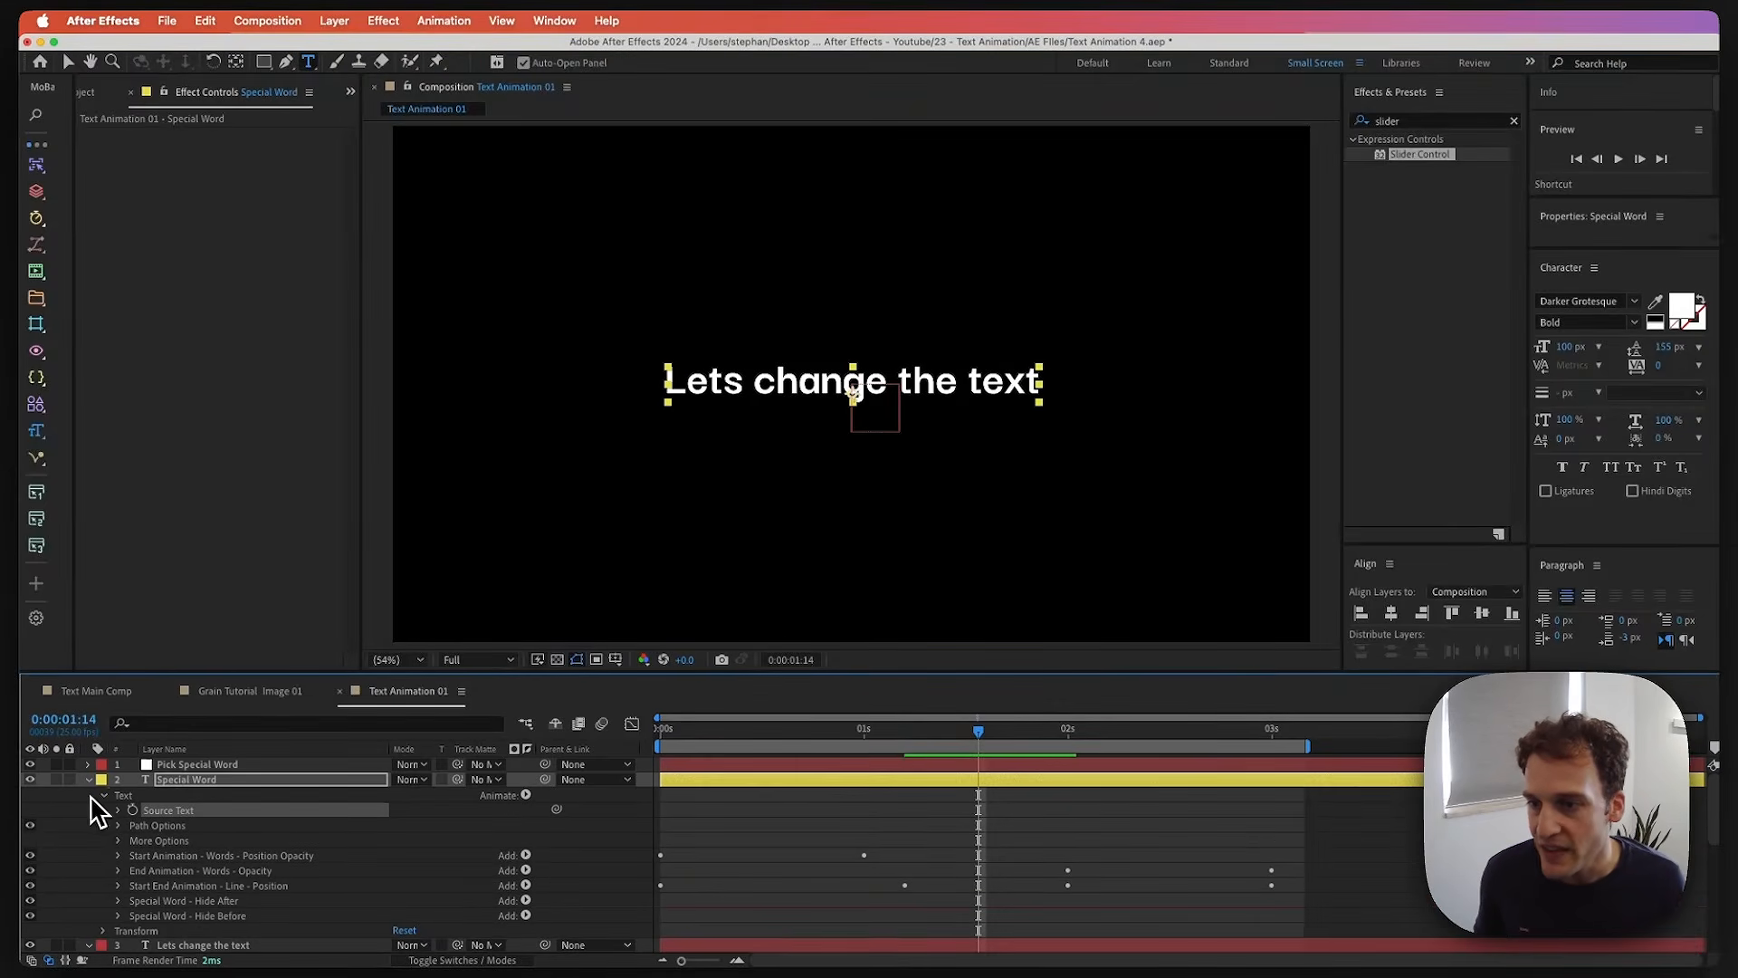
{"action": "left_click", "coordinate": [87, 780]}
{"action": "left_click", "coordinate": [115, 822]}
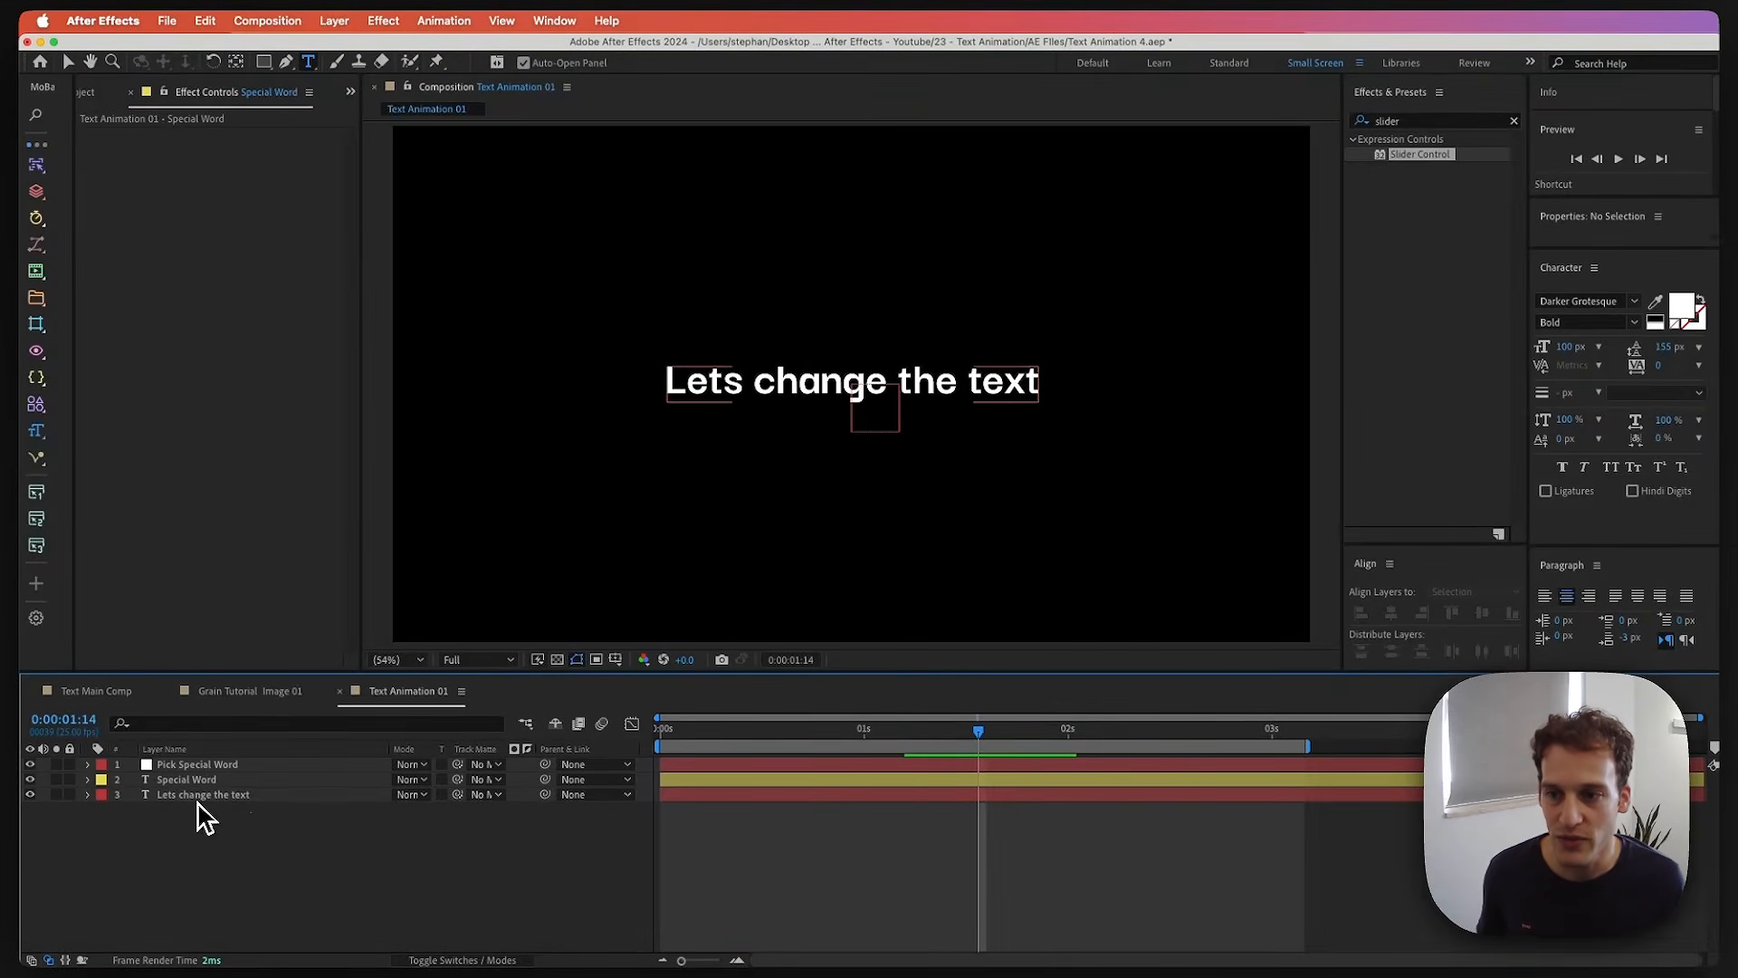
- Change the main text layer's wording to "Text animation is simple"
{"action": "left_click", "coordinate": [202, 794]}
{"action": "type", "text": "Te"}
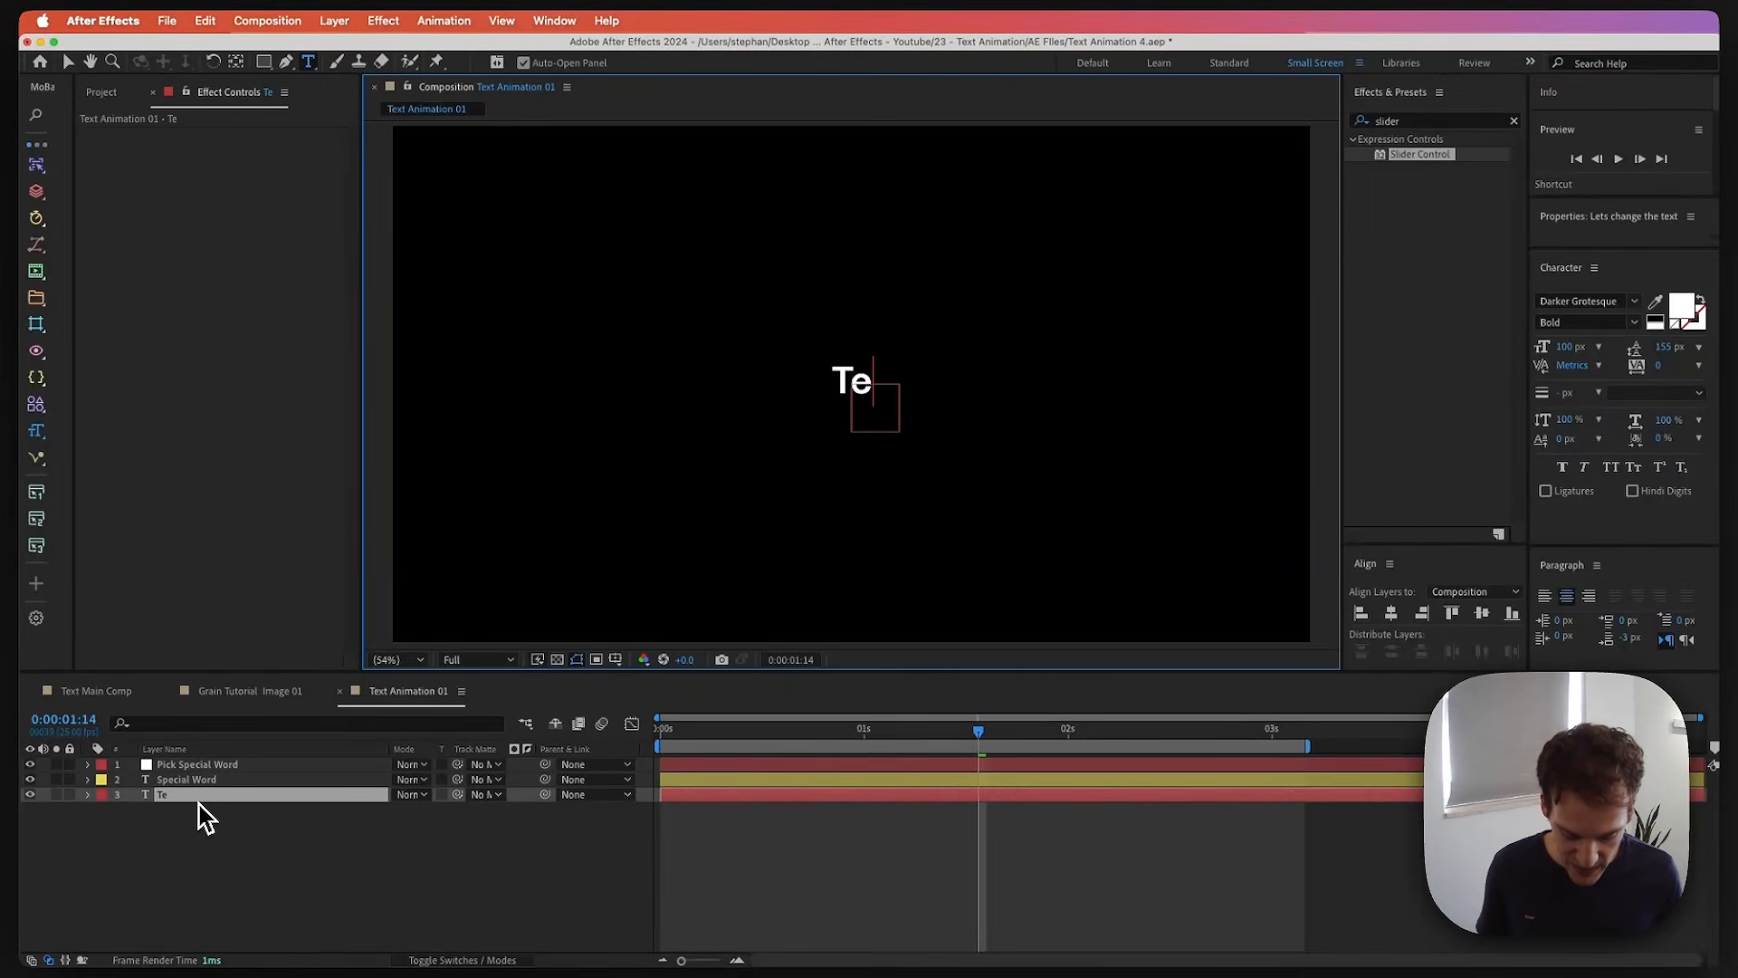
{"action": "type", "text": "xt animation is simple"}
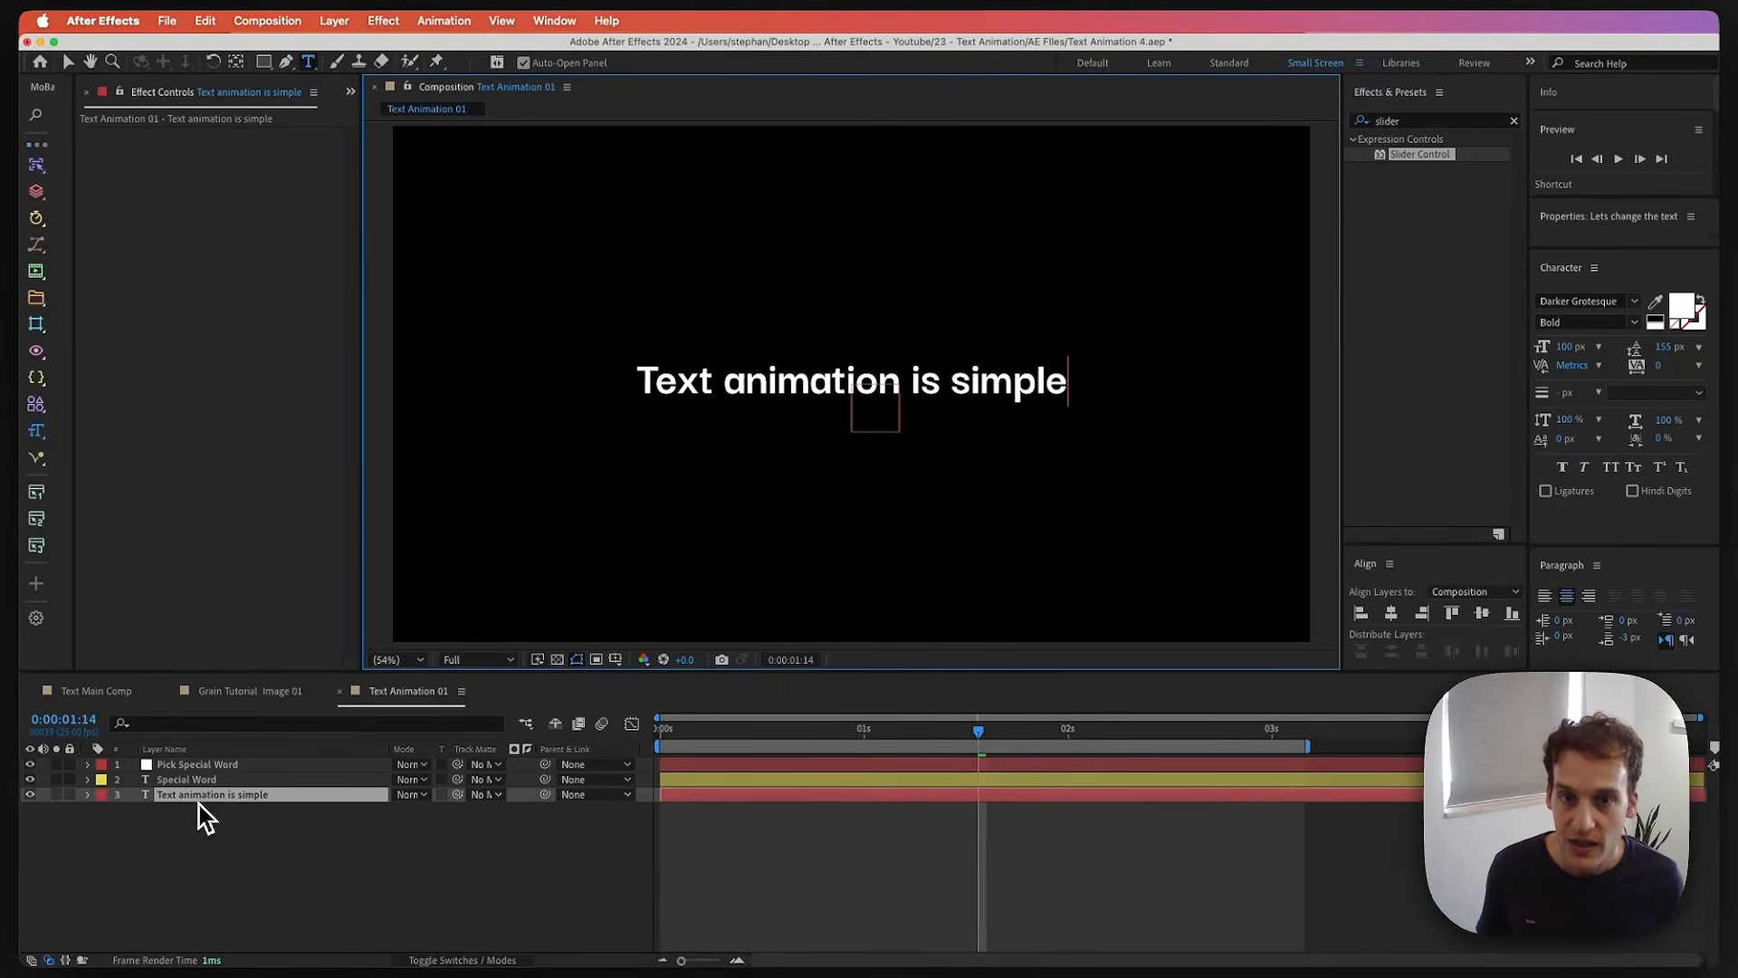
{"action": "left_click", "coordinate": [189, 839]}
{"action": "left_click", "coordinate": [189, 780]}
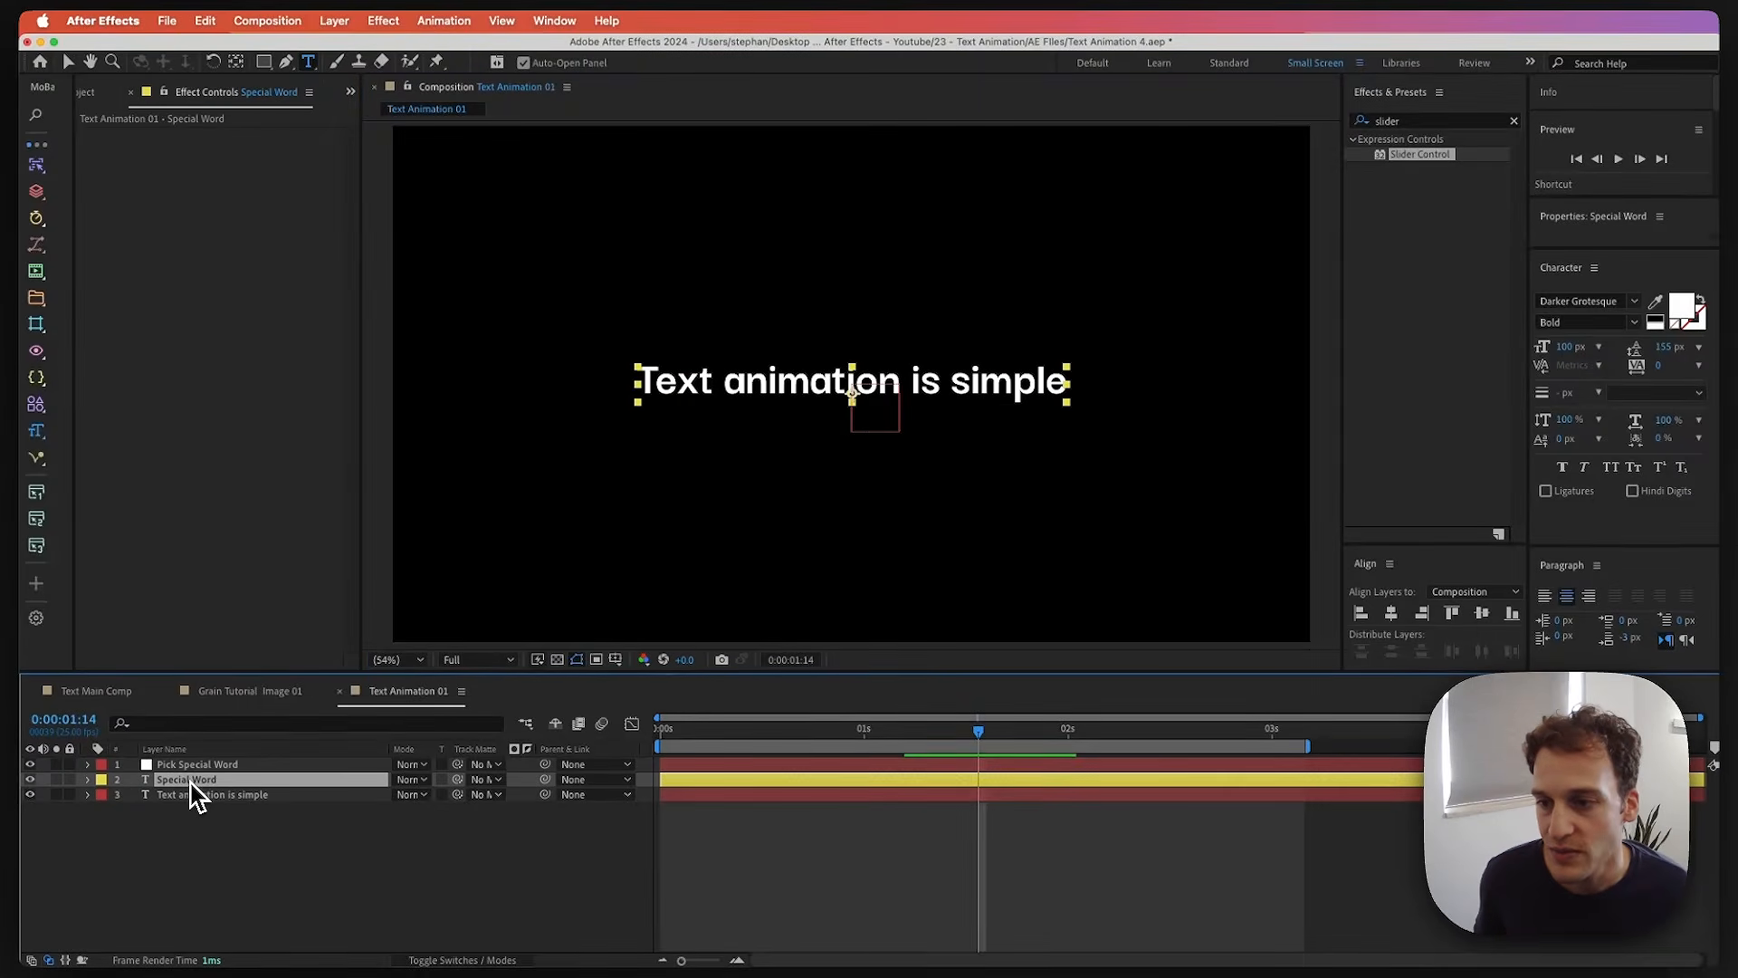
{"action": "left_click", "coordinate": [191, 793]}
{"action": "left_click", "coordinate": [489, 841]}
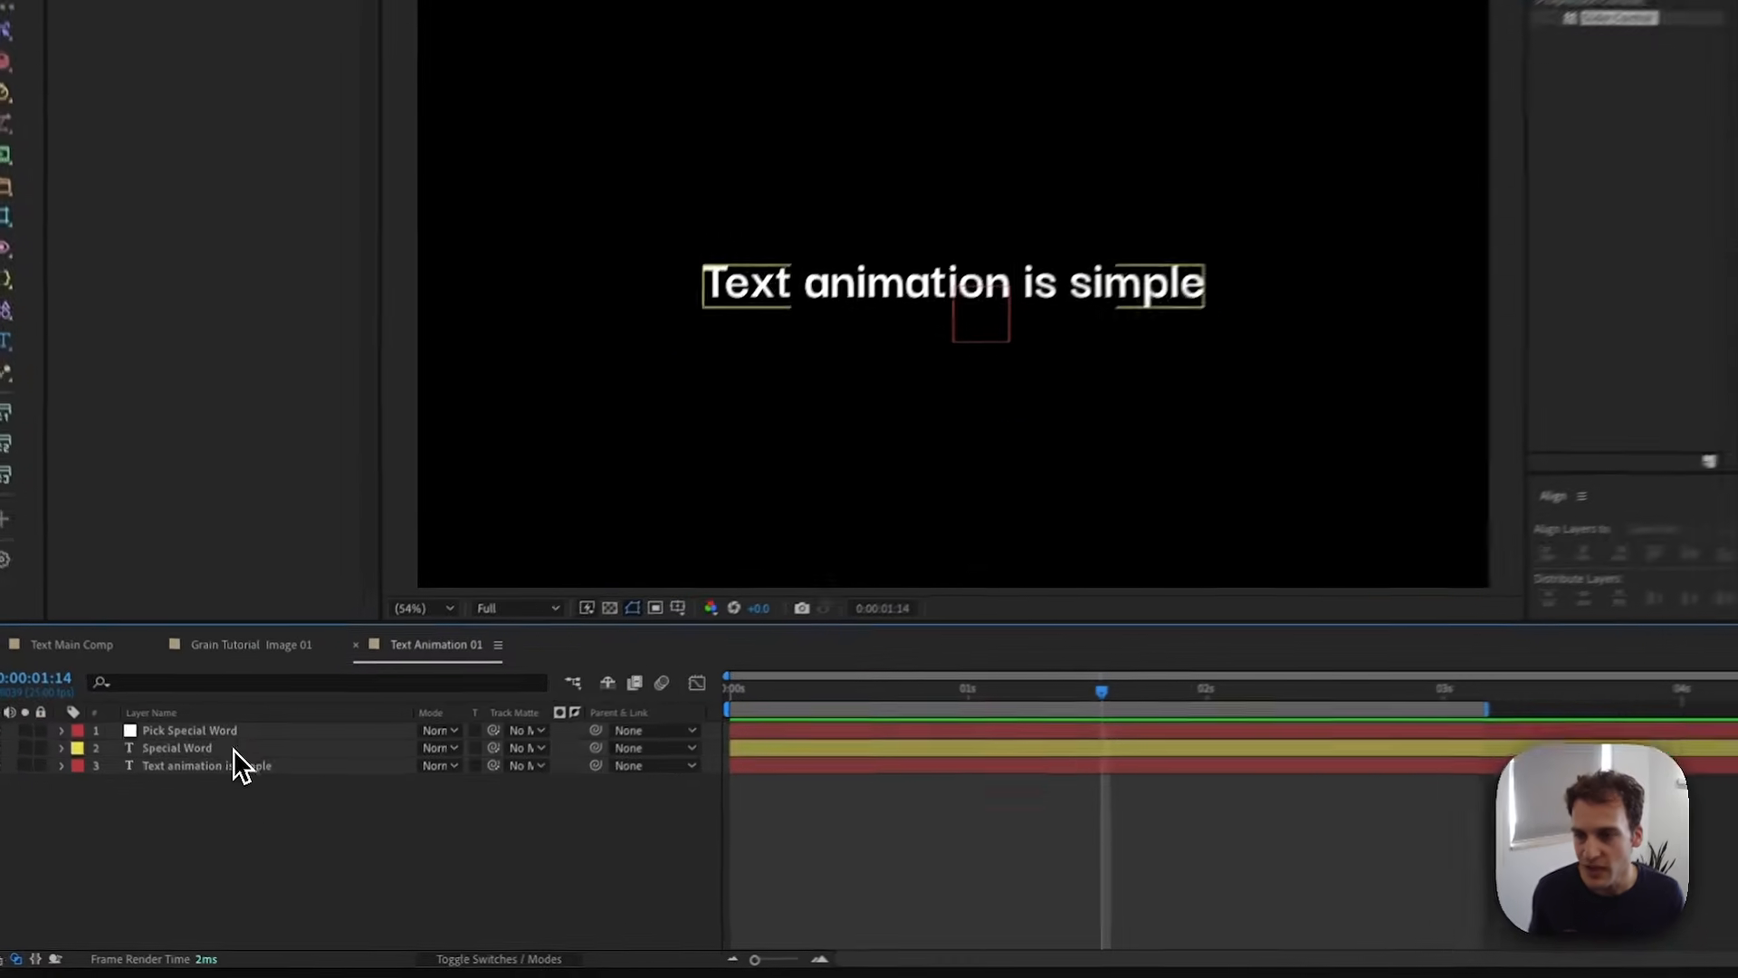
- Move the playhead to 0:00:01:03 and add a Skew text animator to the Special Word layer
{"action": "left_click", "coordinate": [235, 779]}
{"action": "left_click", "coordinate": [677, 730]}
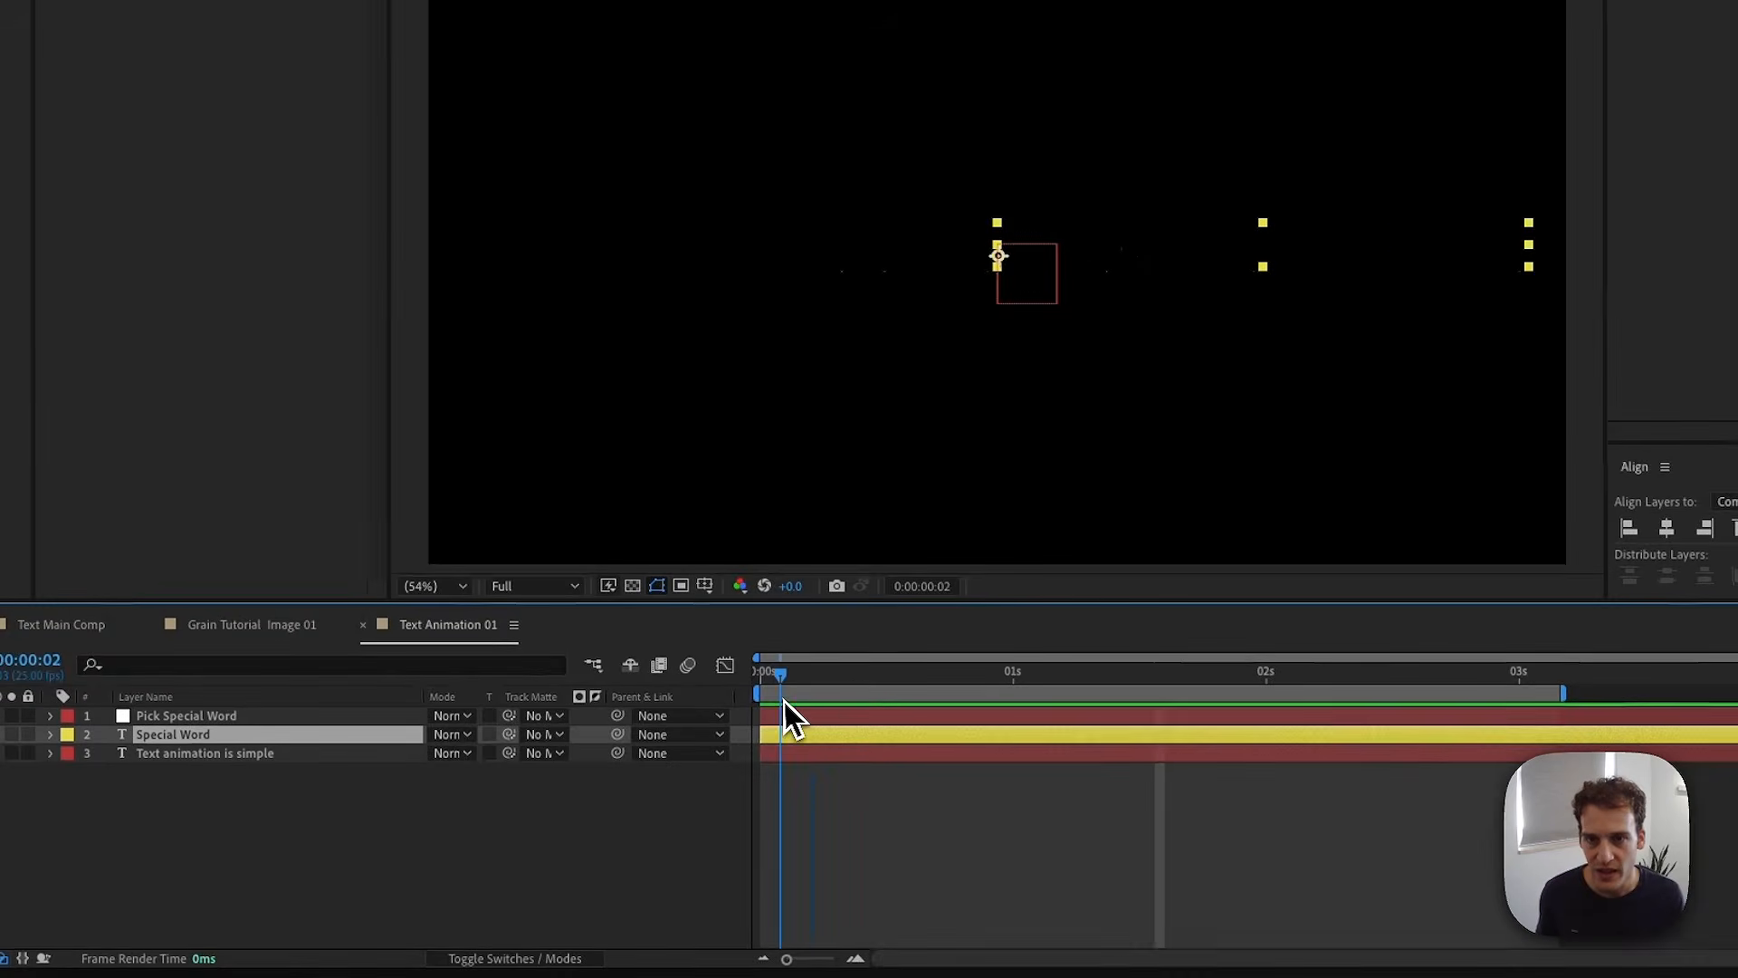
{"action": "left_click_drag", "start_coordinate": [784, 702], "coordinate": [1045, 683]}
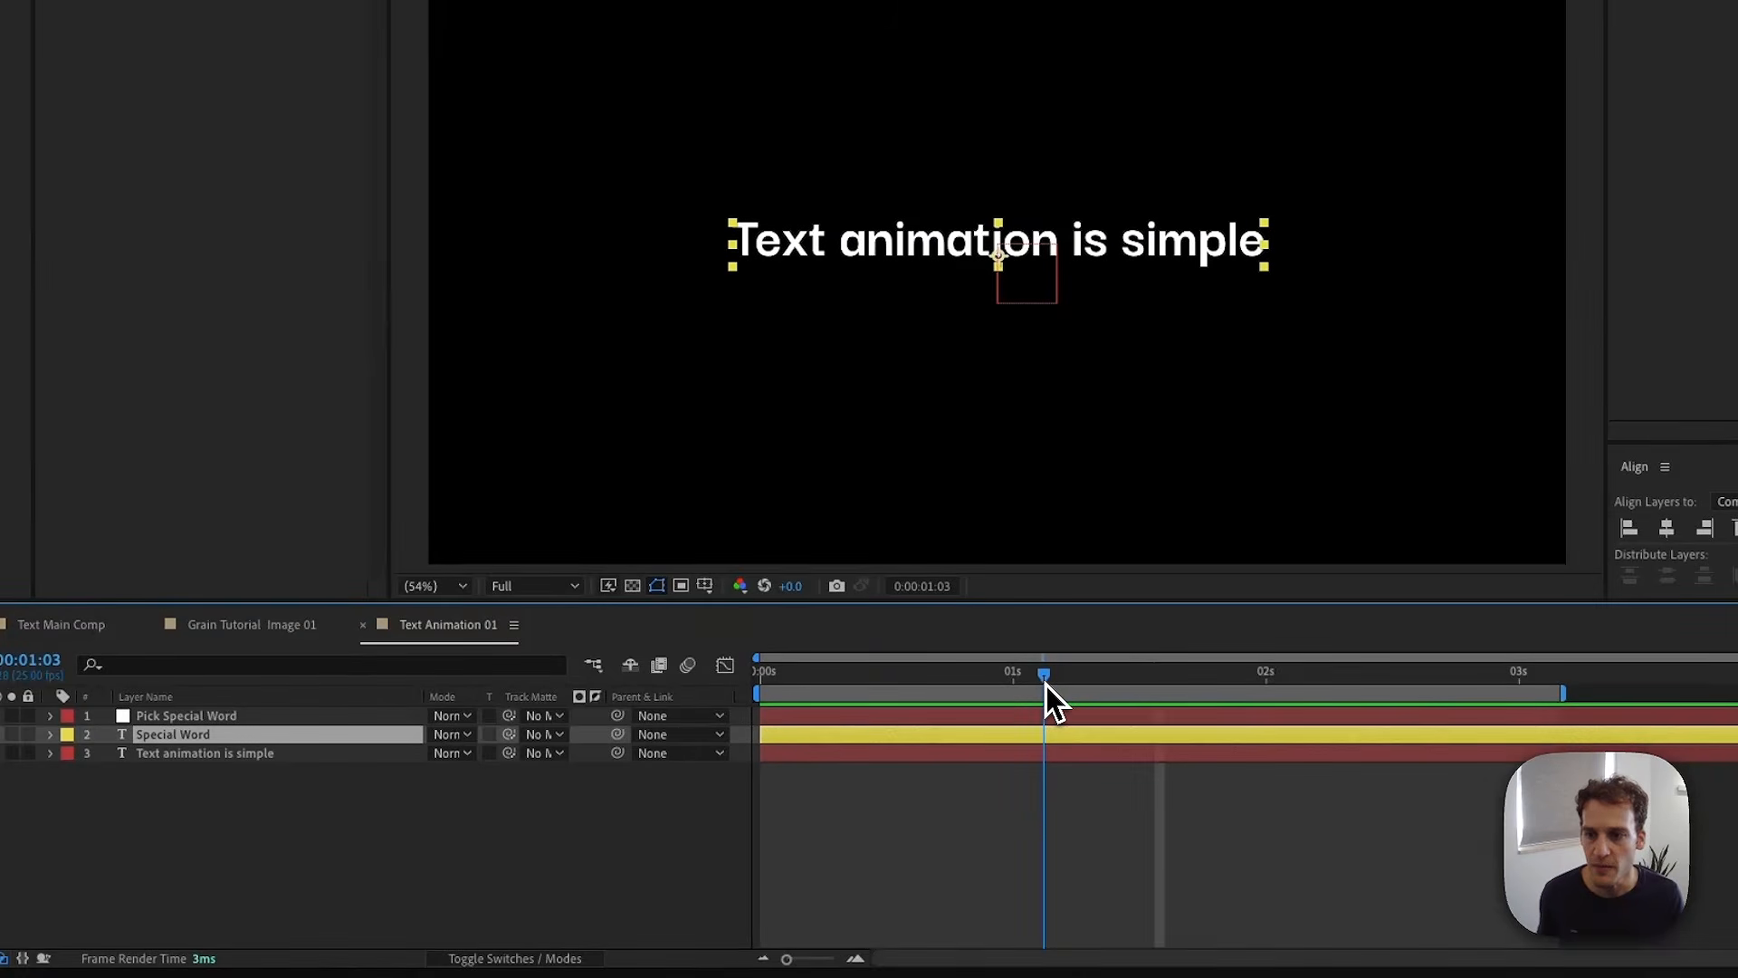
{"action": "left_click", "coordinate": [50, 734]}
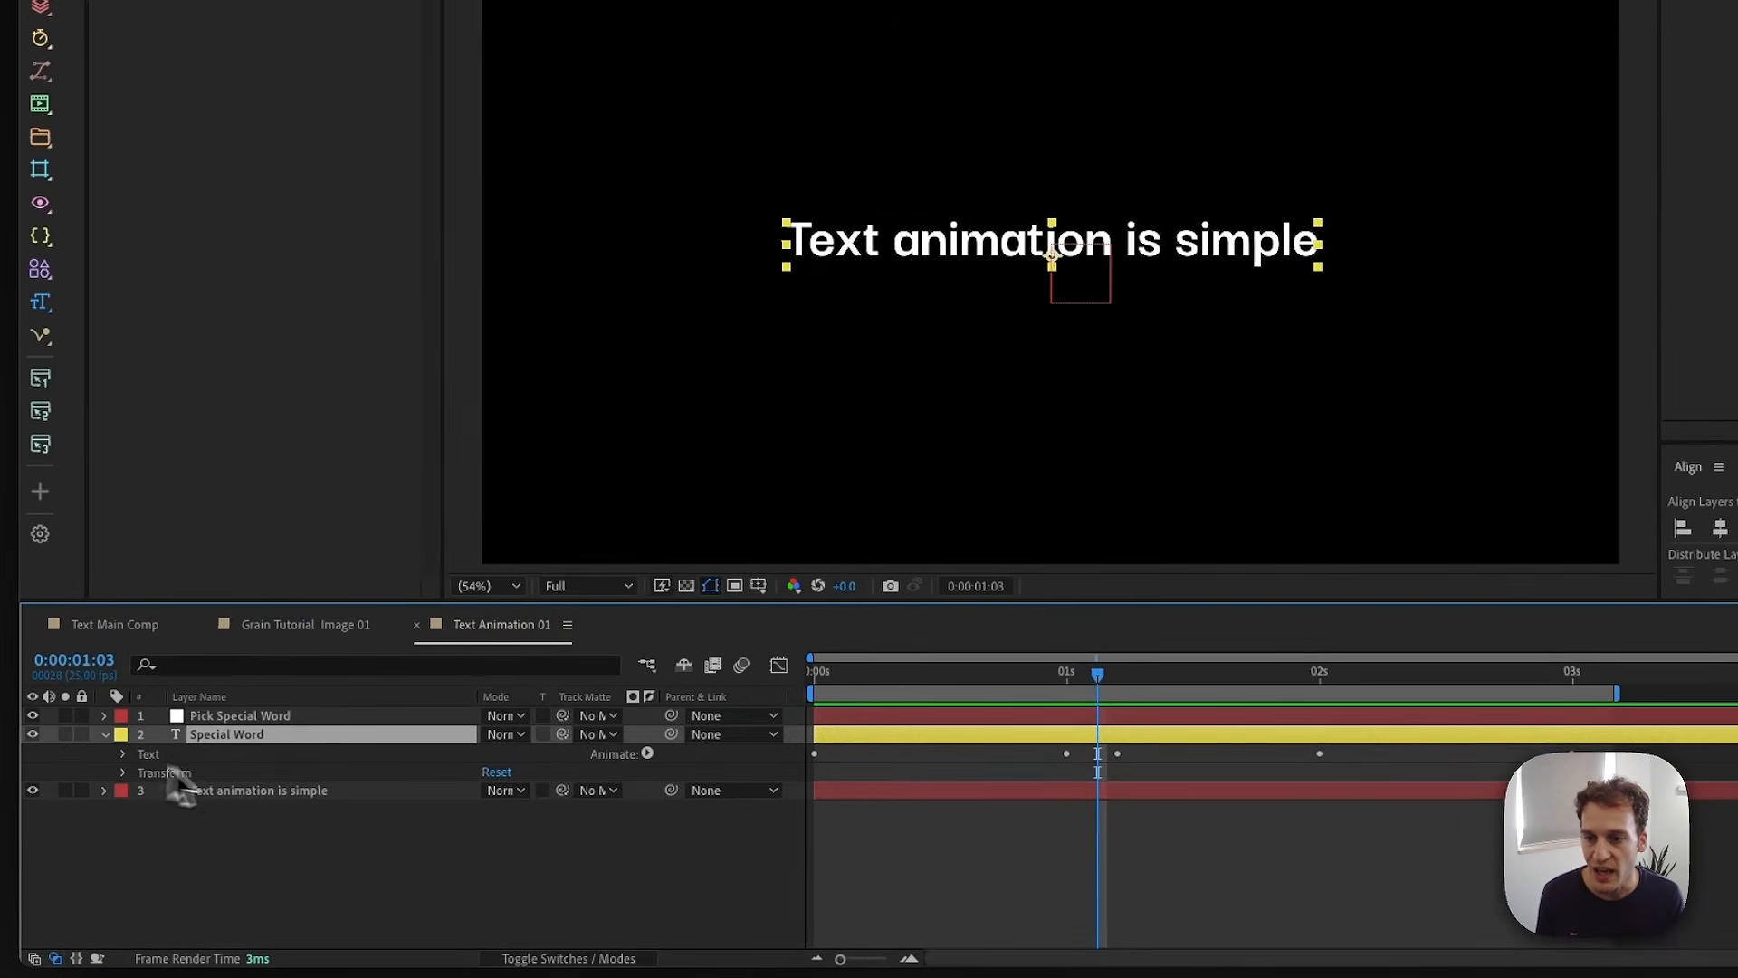
{"action": "left_click", "coordinate": [649, 754]}
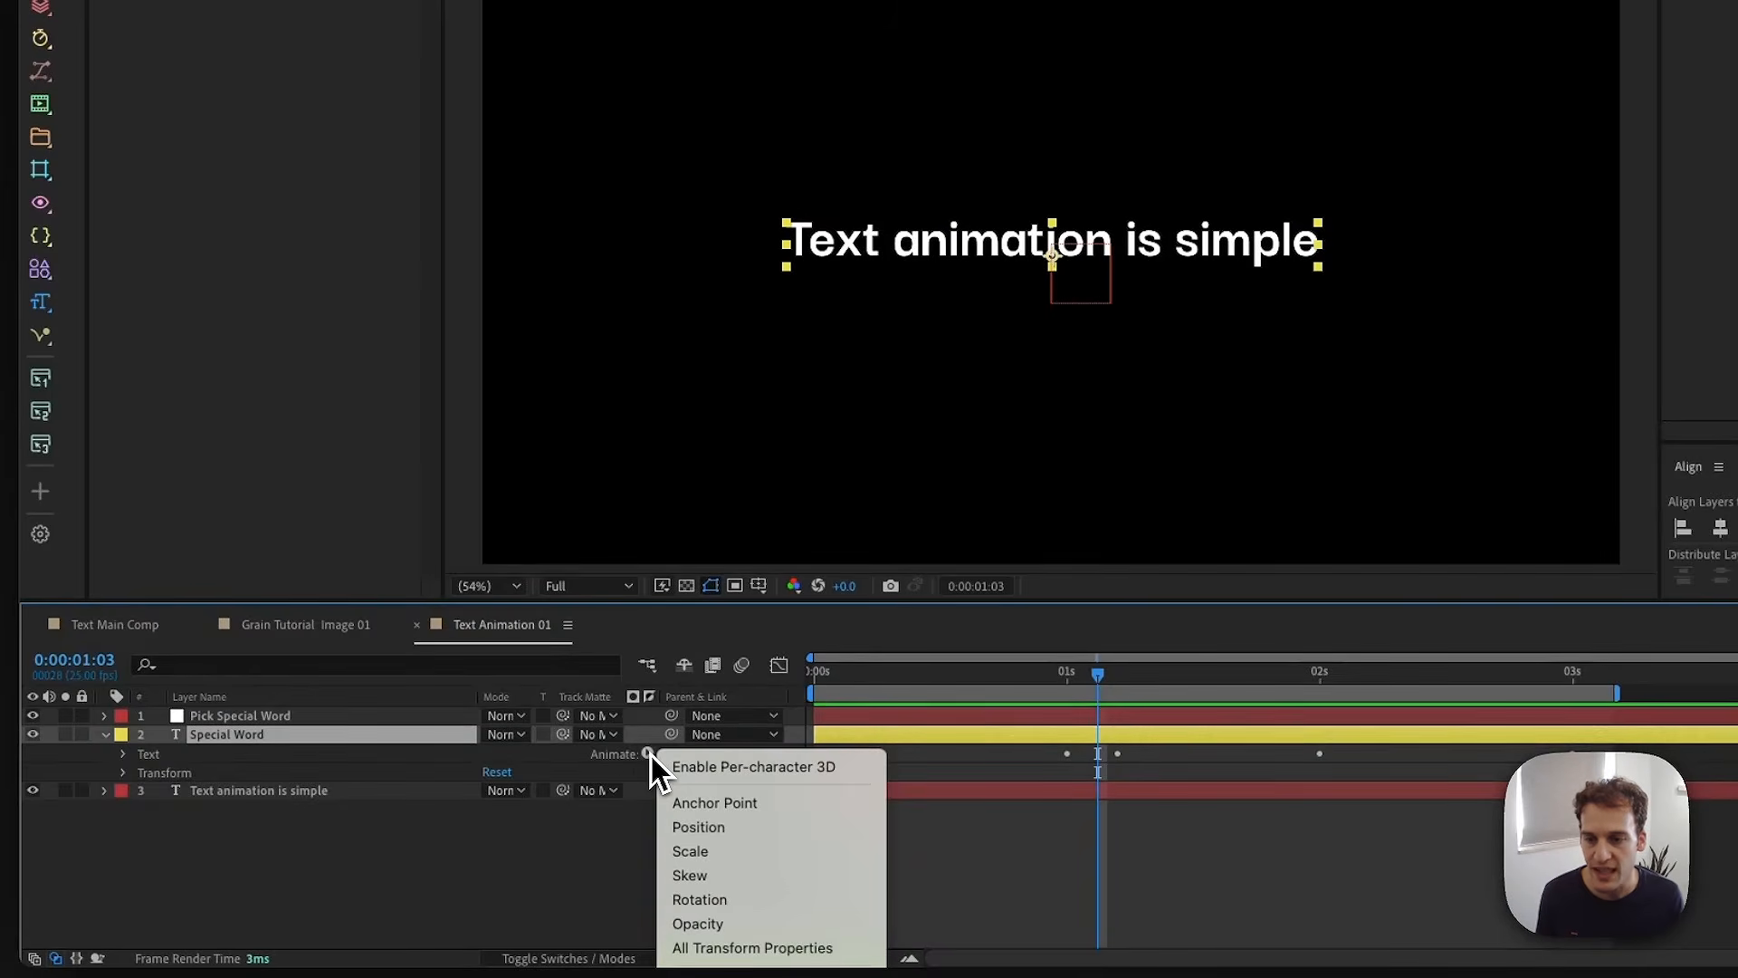
{"action": "left_click", "coordinate": [746, 875]}
{"action": "scroll", "coordinate": [402, 837], "scroll_direction": "down", "scroll_amount": 2}
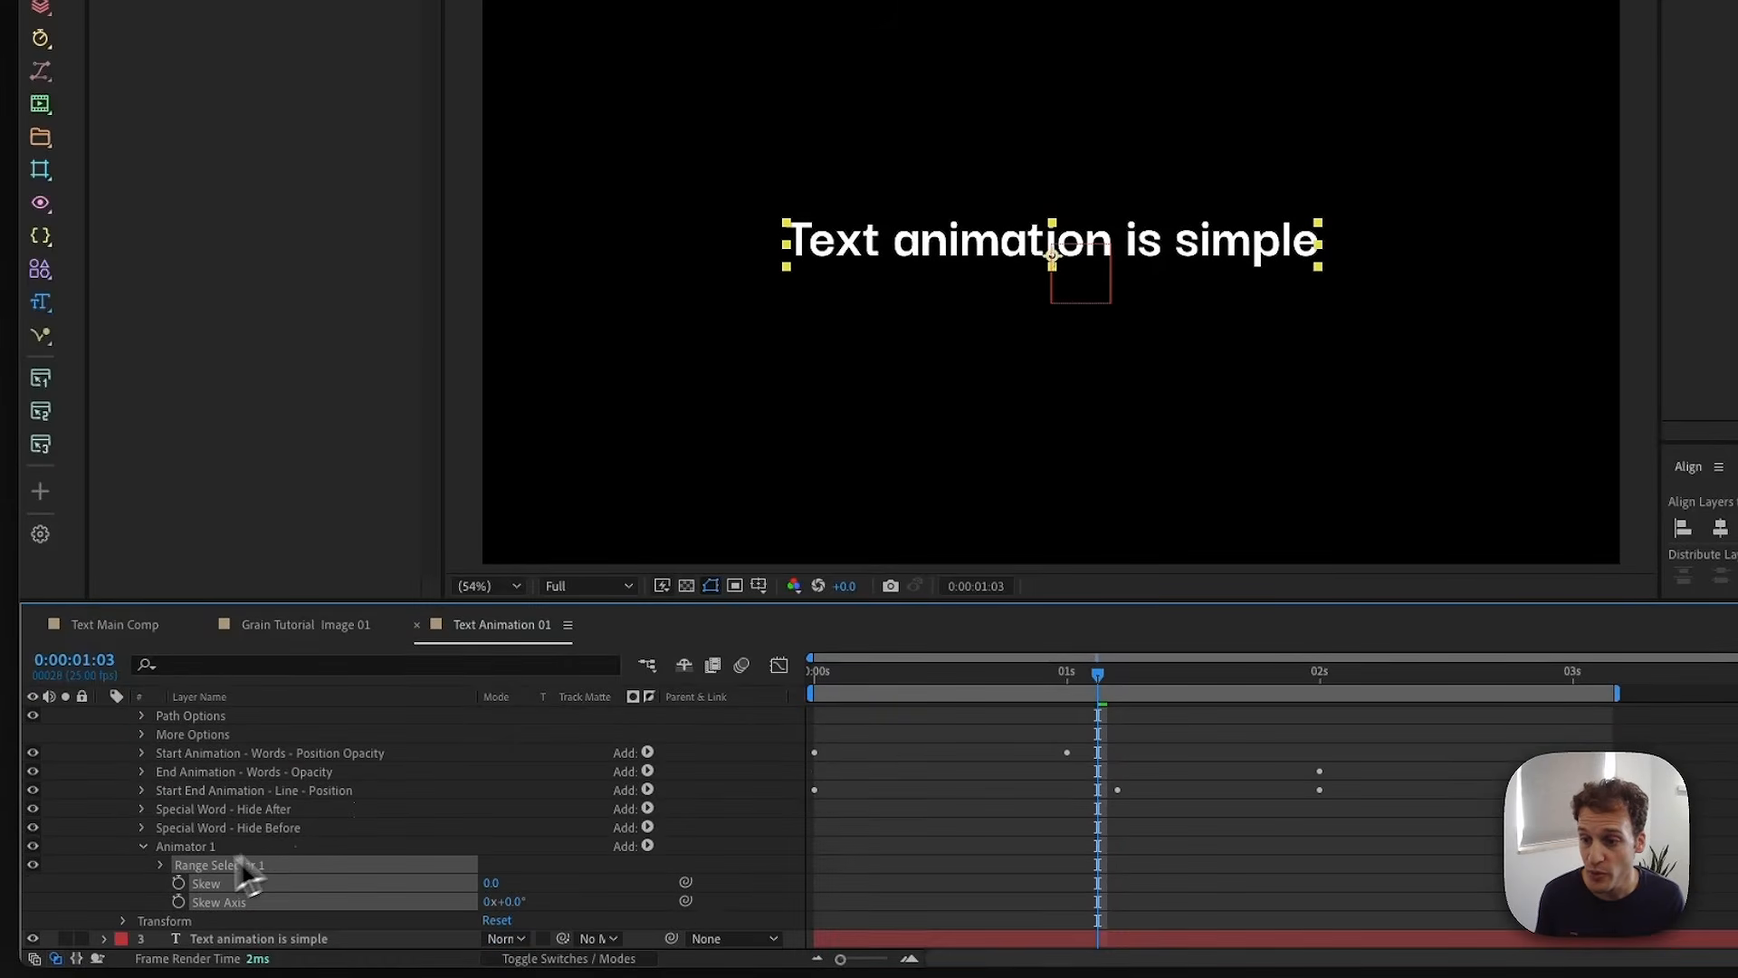
- Rename the new animator on the Special Word layer as Skew
{"action": "left_click", "coordinate": [169, 855]}
{"action": "key", "text": "Return"}
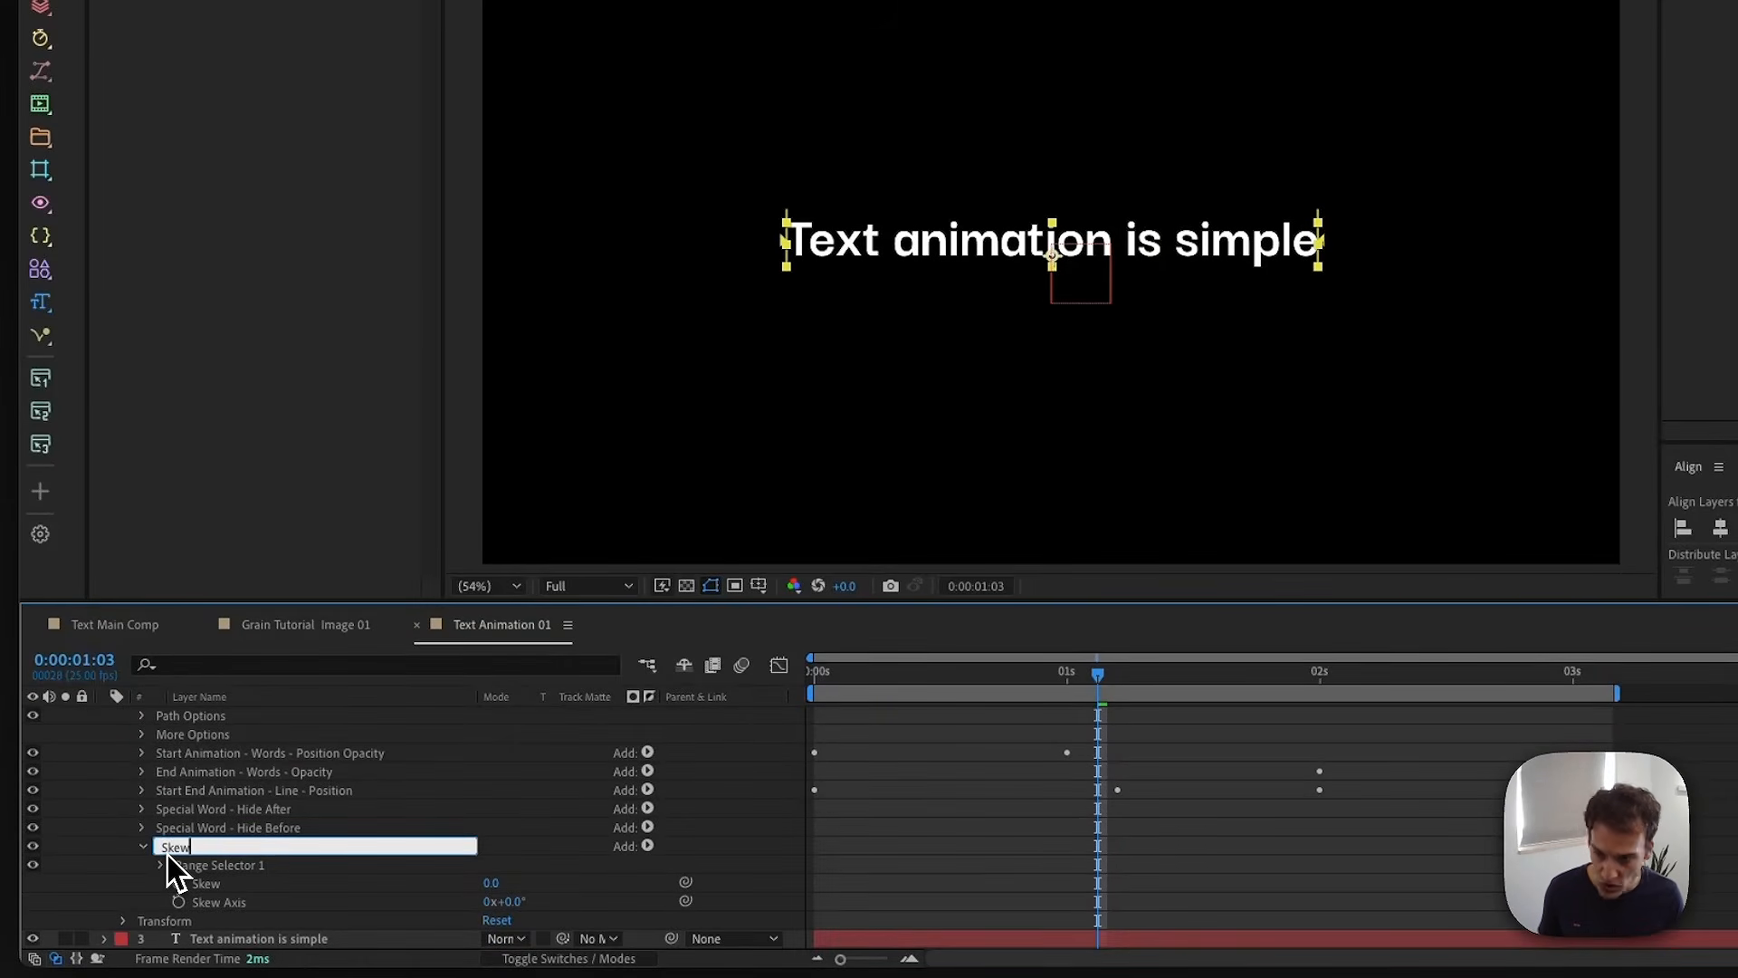
{"action": "key", "text": "Return"}
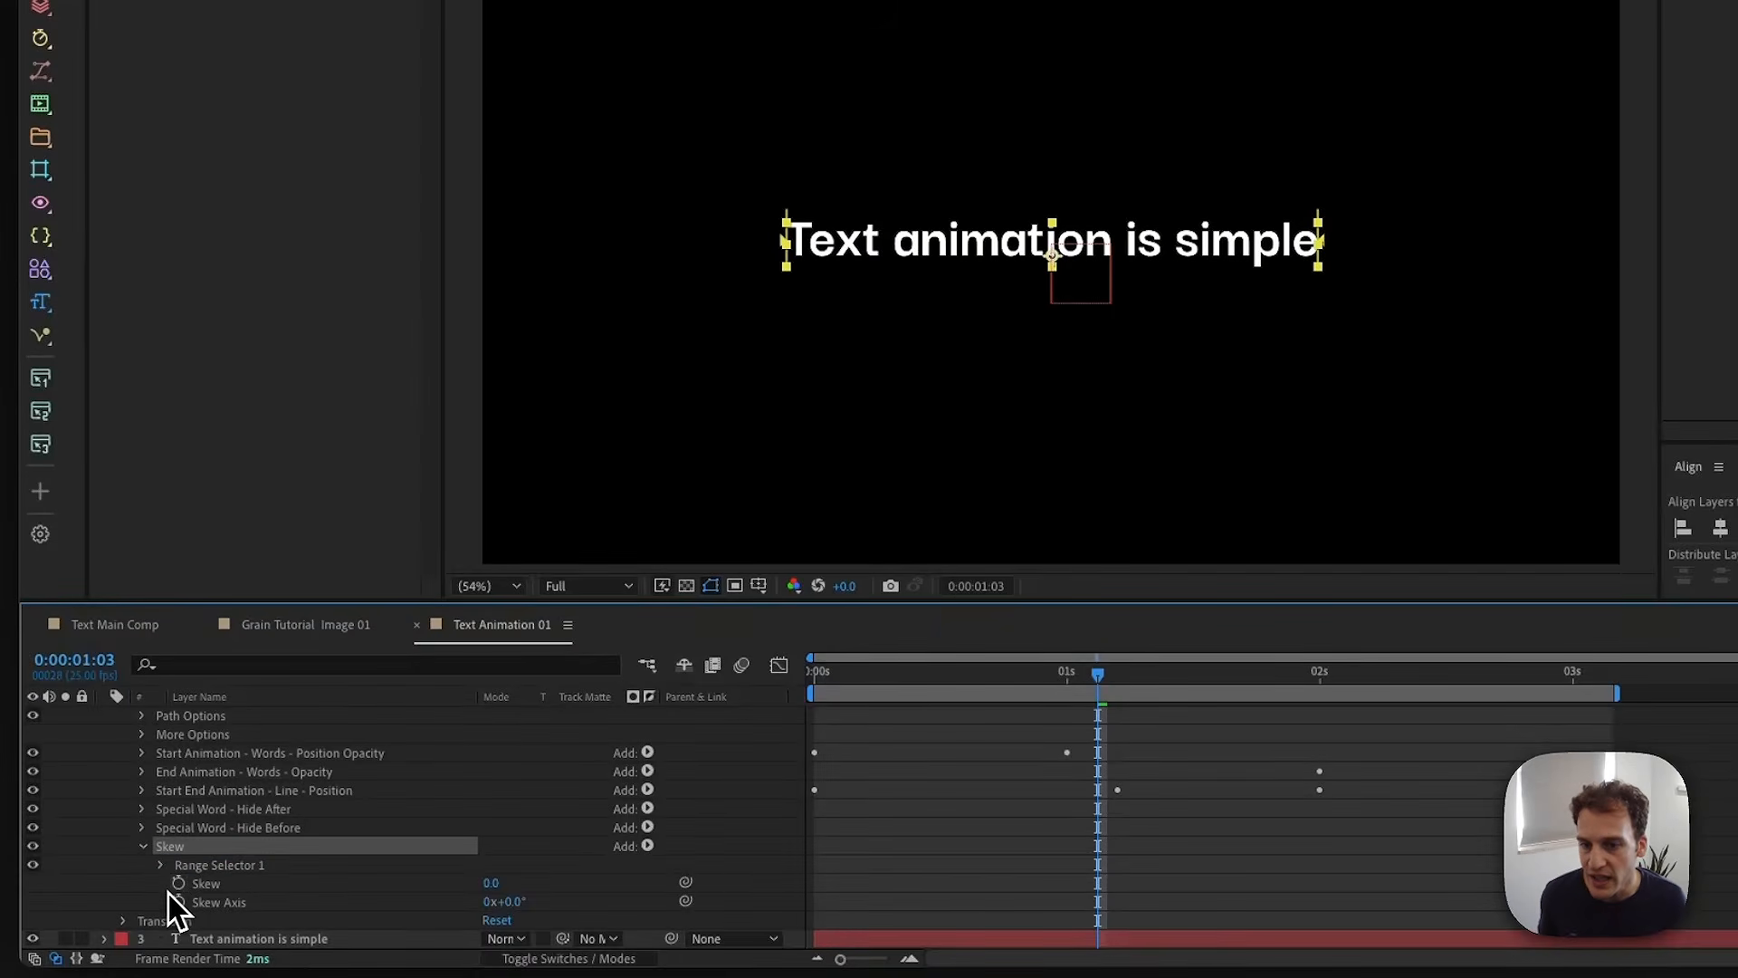
- Keyframe the animator's Skew from 0 at 0:00:01:03 to 20 at 0:00:01:14 and apply Easy Ease to both keyframes
{"action": "left_click", "coordinate": [181, 885]}
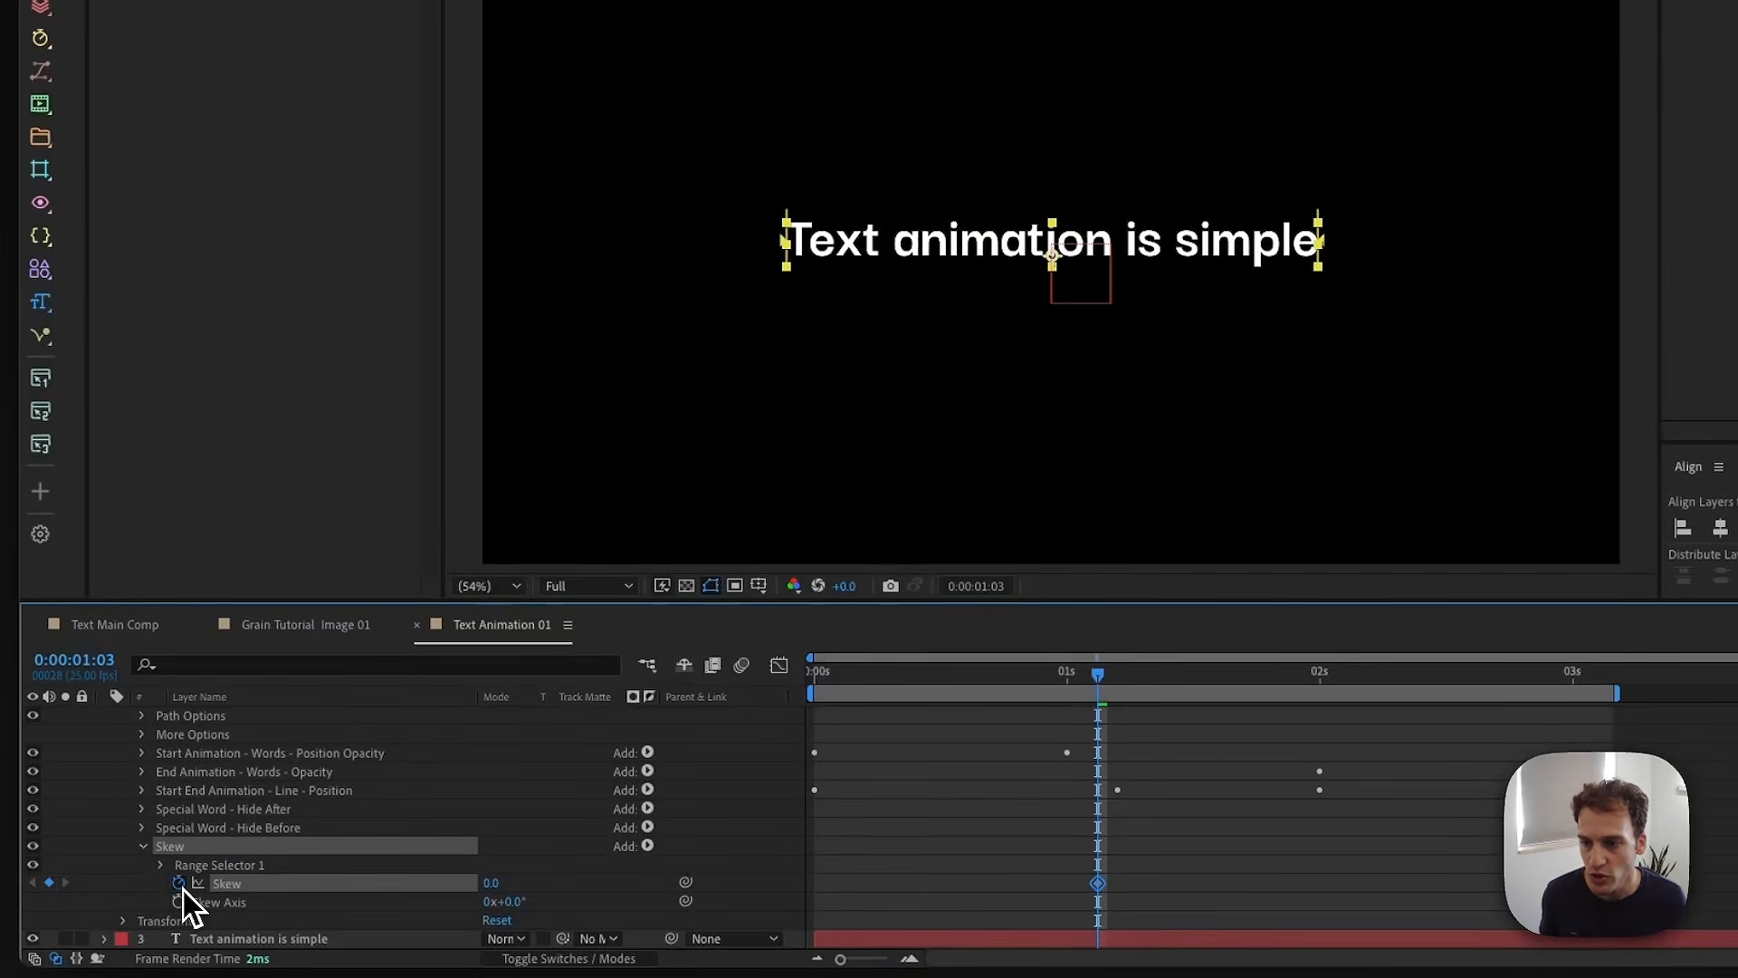
{"action": "mouse_move", "coordinate": [1098, 674]}
{"action": "left_mouse_down"}
{"action": "mouse_move", "coordinate": [1196, 688]}
{"action": "mouse_move", "coordinate": [1083, 692]}
{"action": "left_mouse_up"}
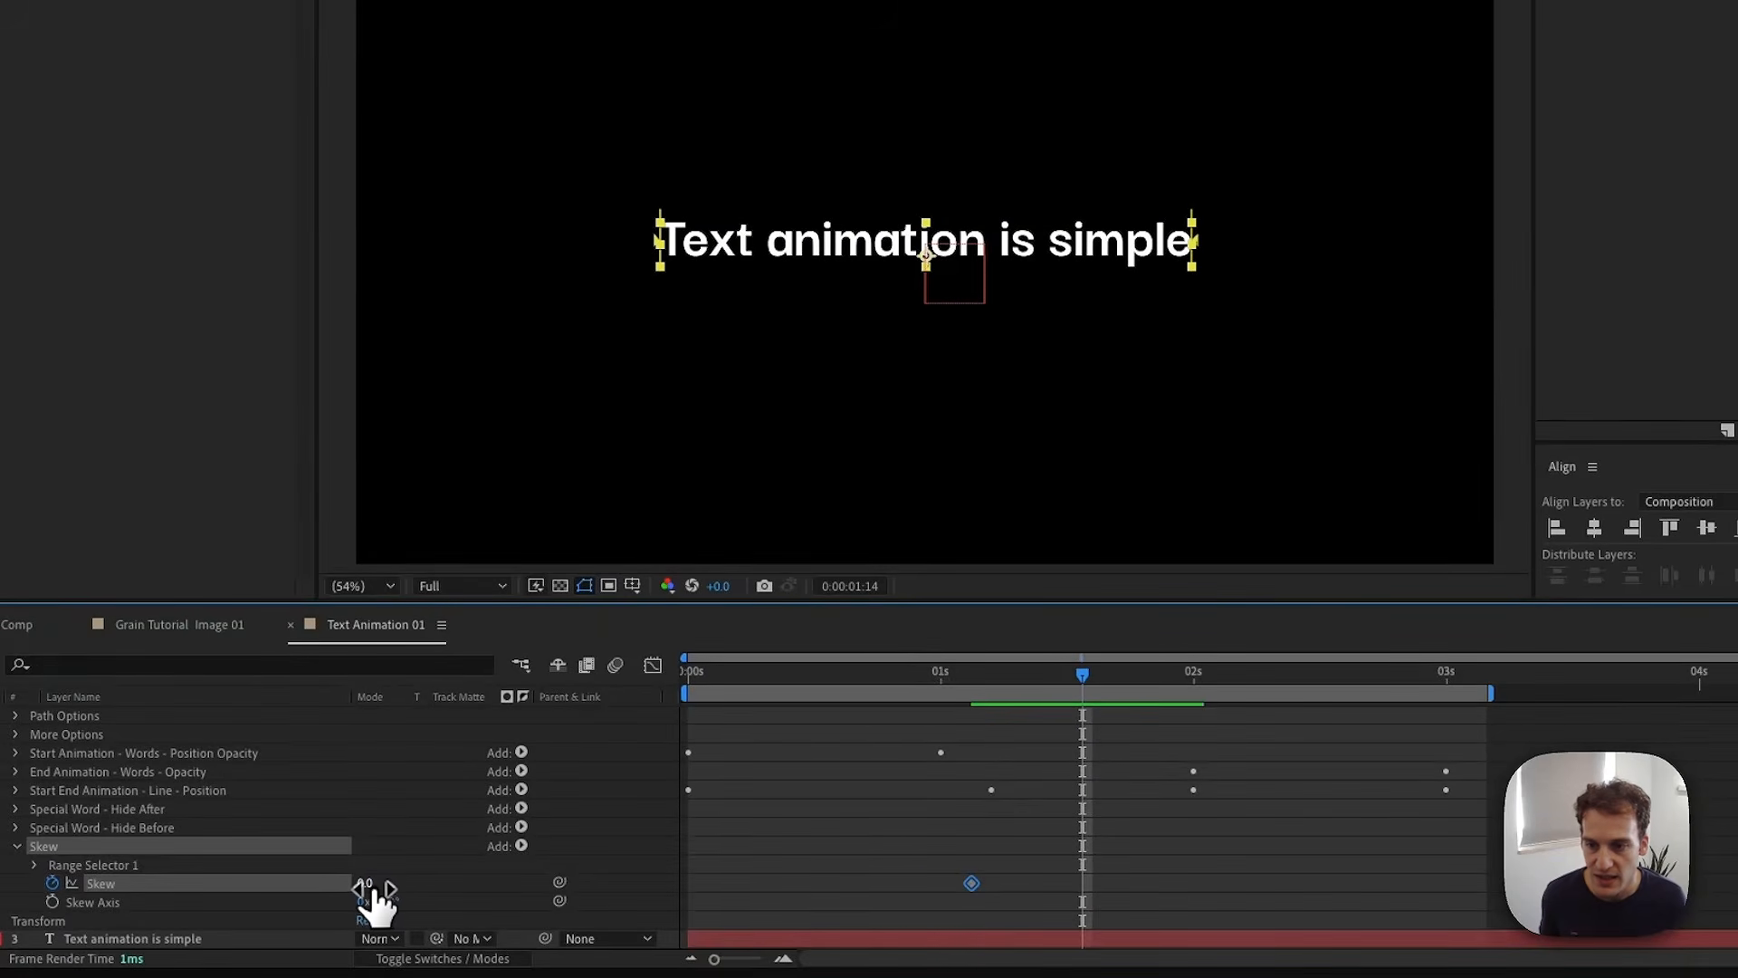
{"action": "key", "text": "Return"}
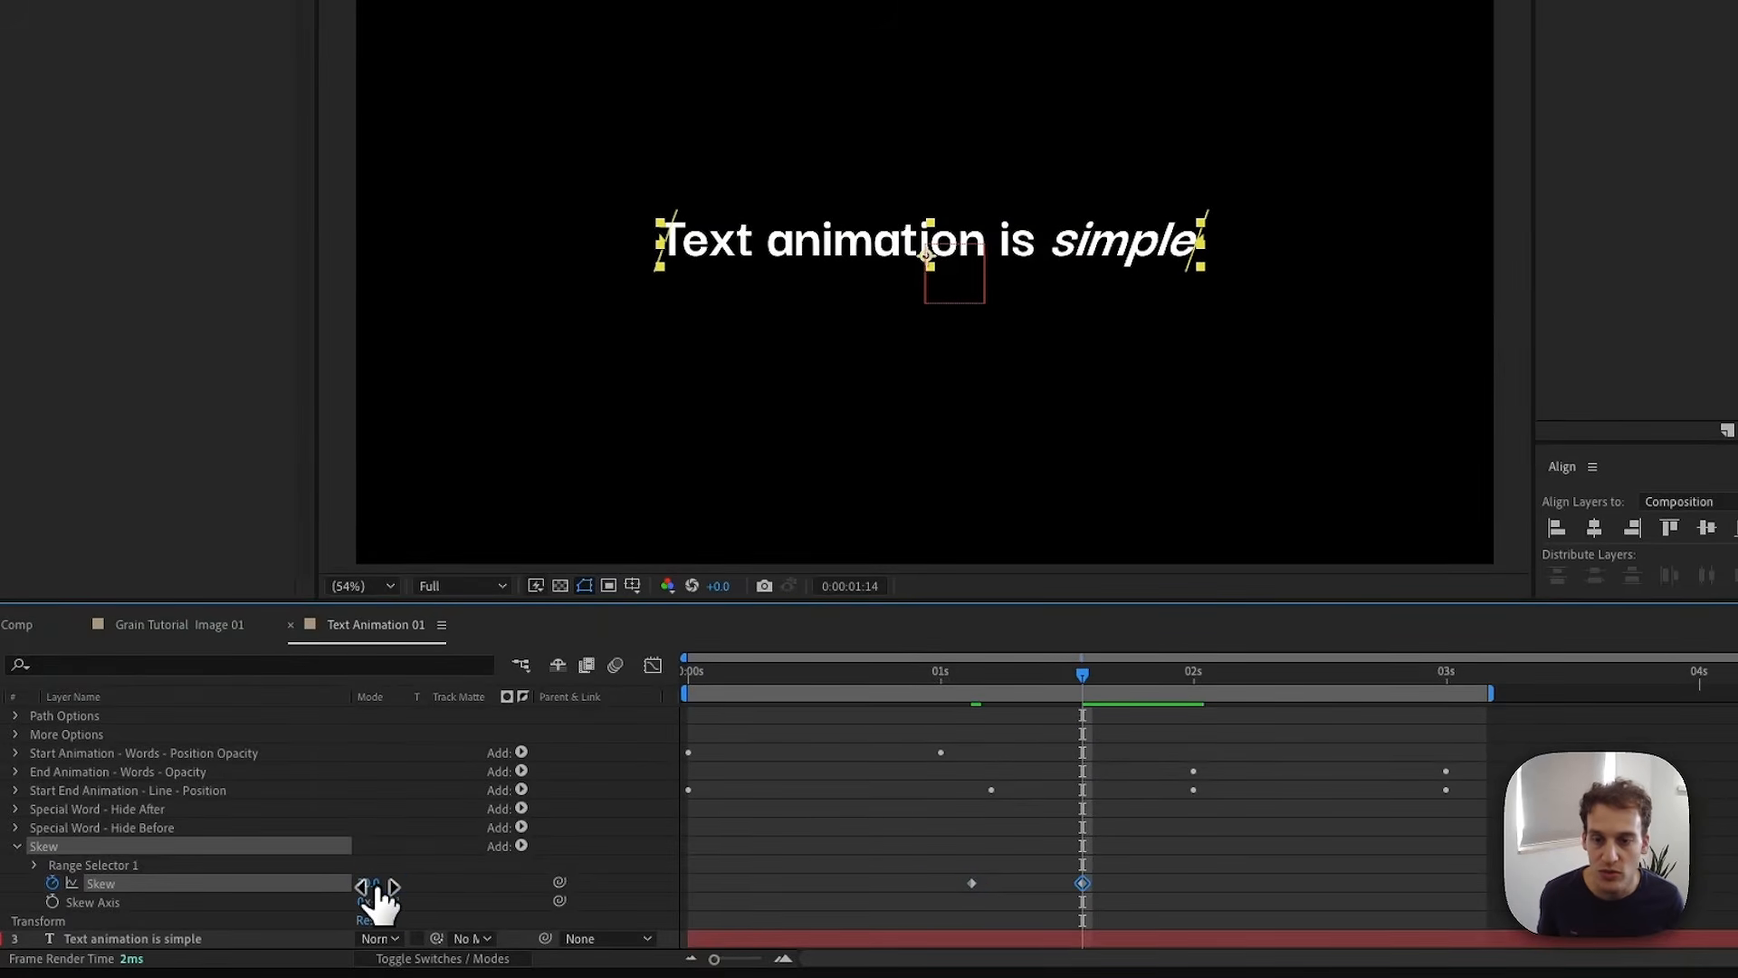
{"action": "key", "text": "super+z"}
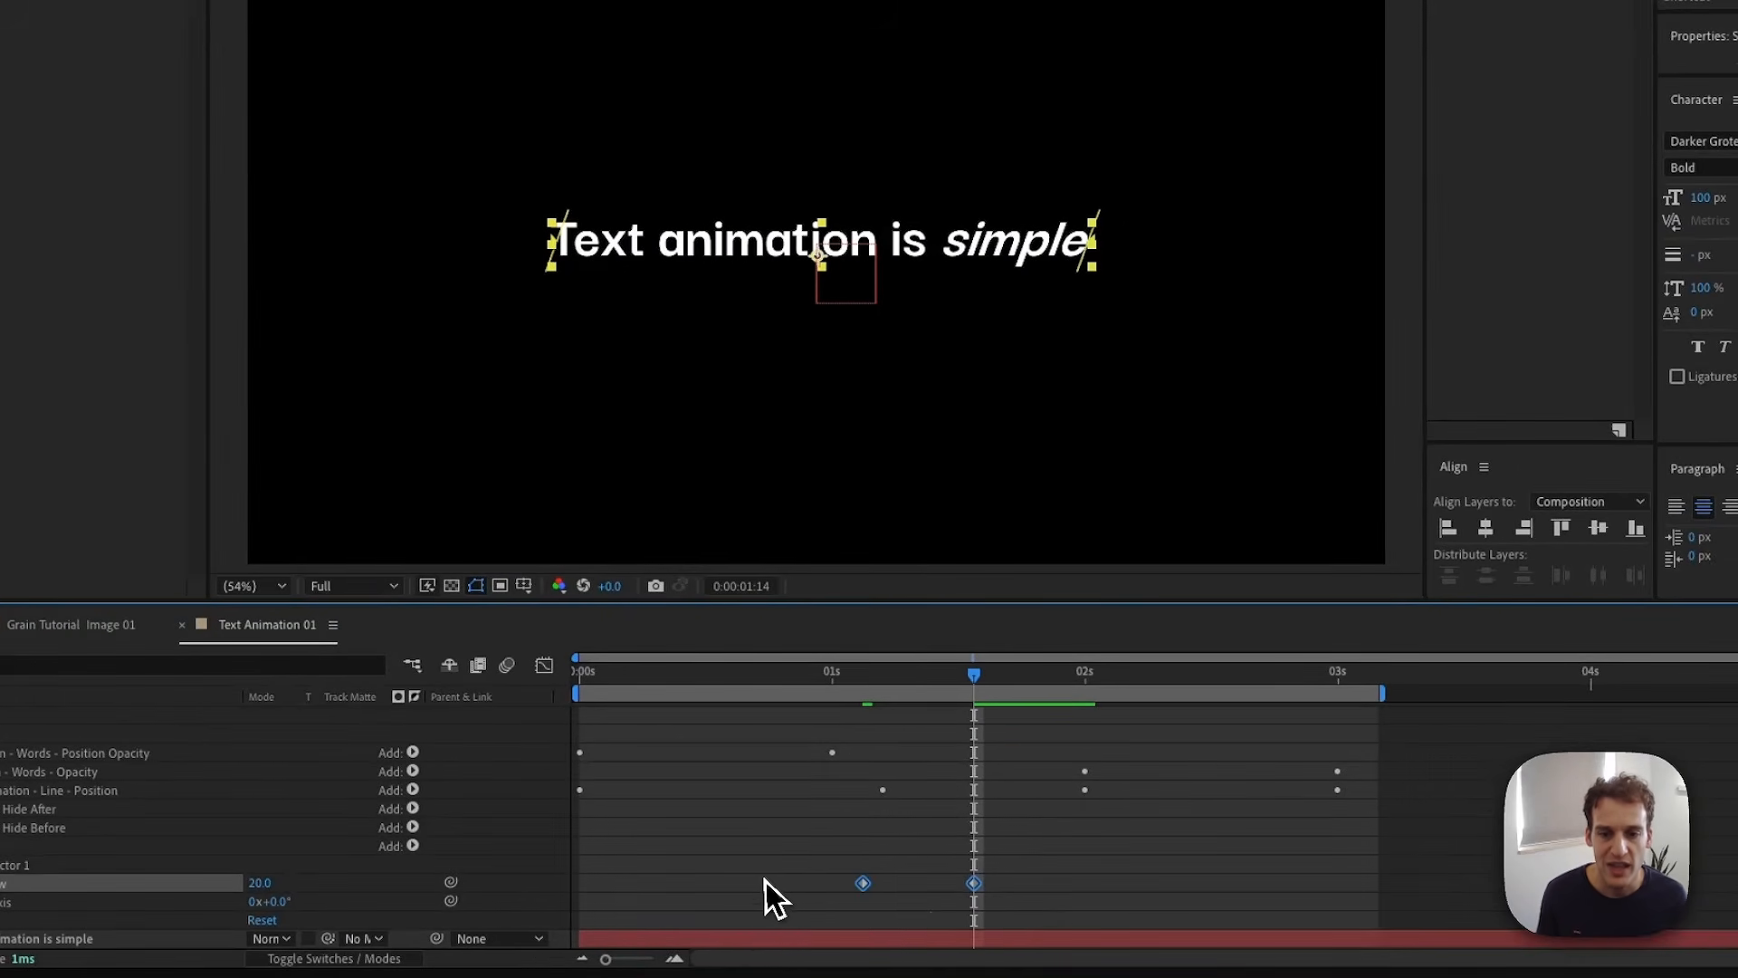
{"action": "key", "text": "F9"}
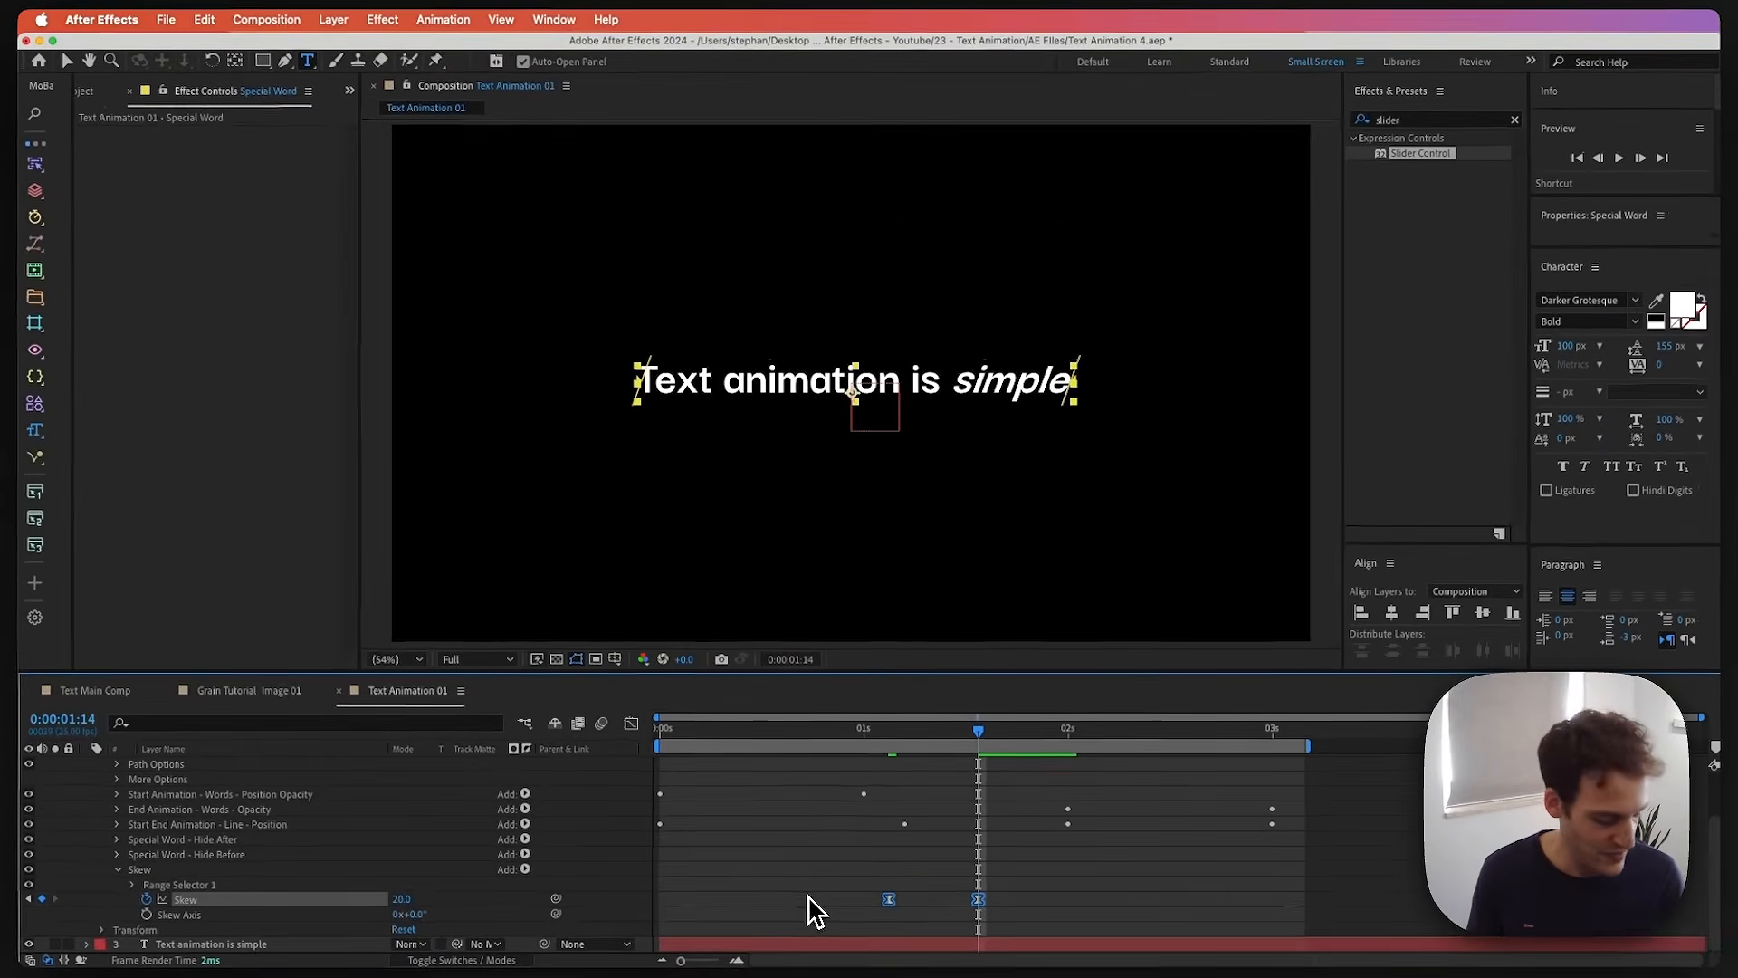
- Reshape the Skew speed curve on the Special Word layer into an early peak with a long ease-out, and preview it
{"action": "key", "text": "space"}
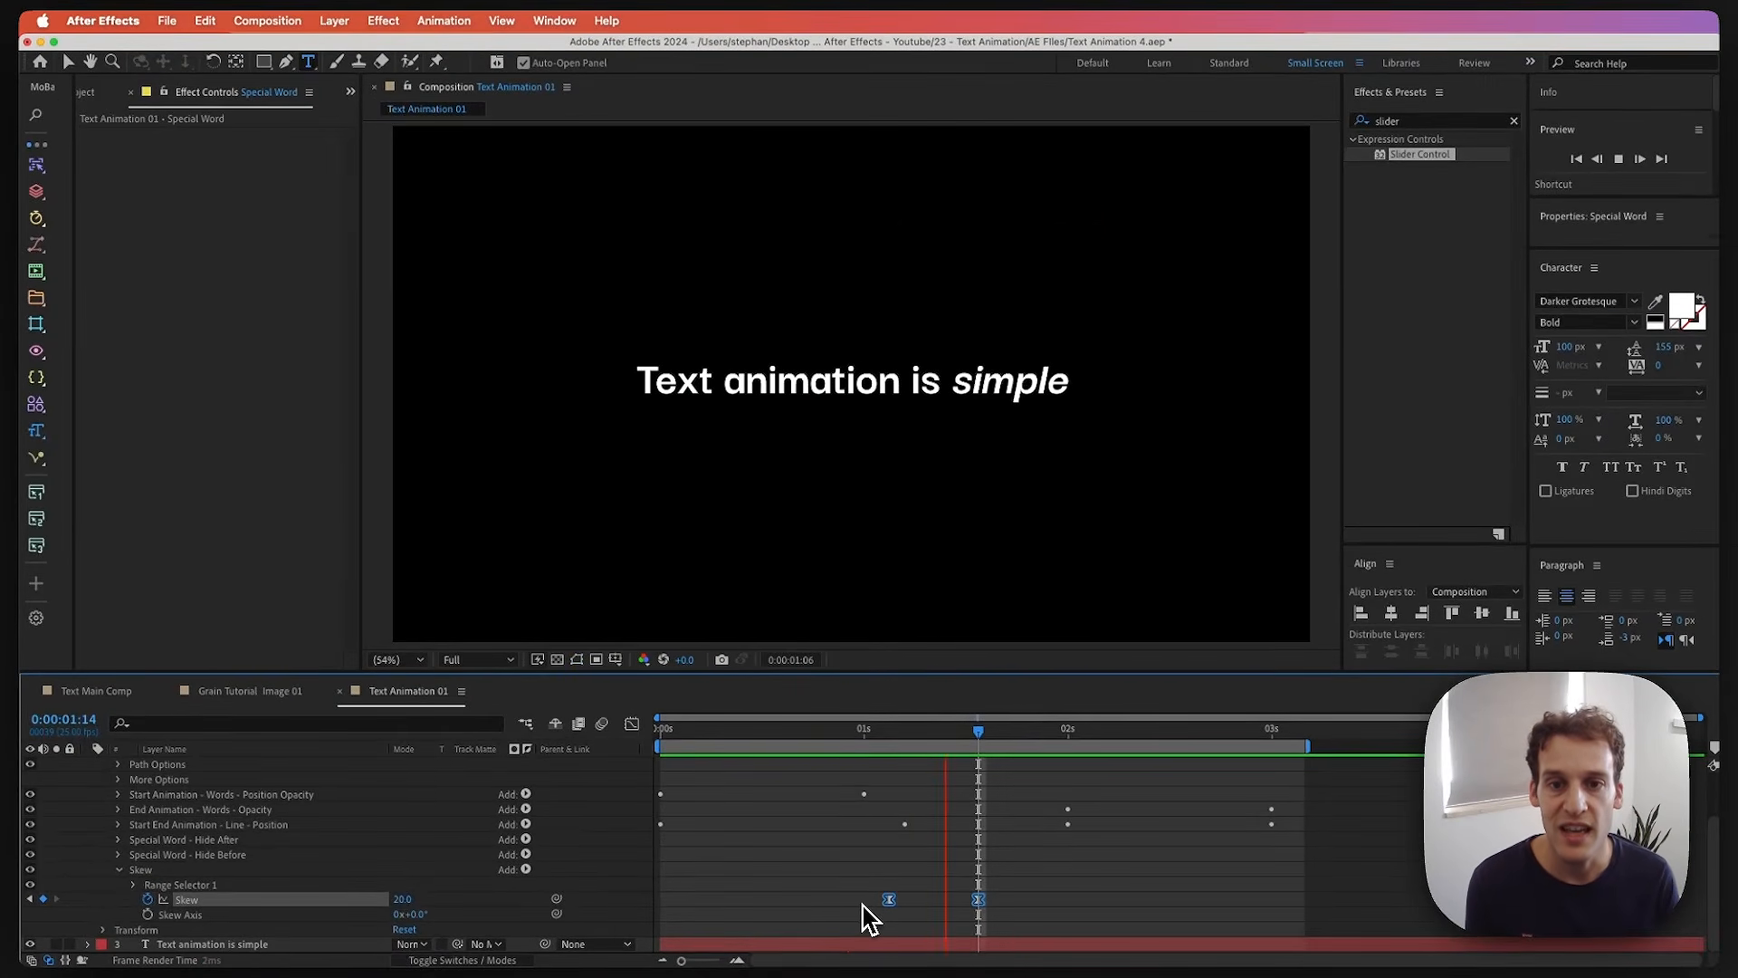
{"action": "key", "text": "space"}
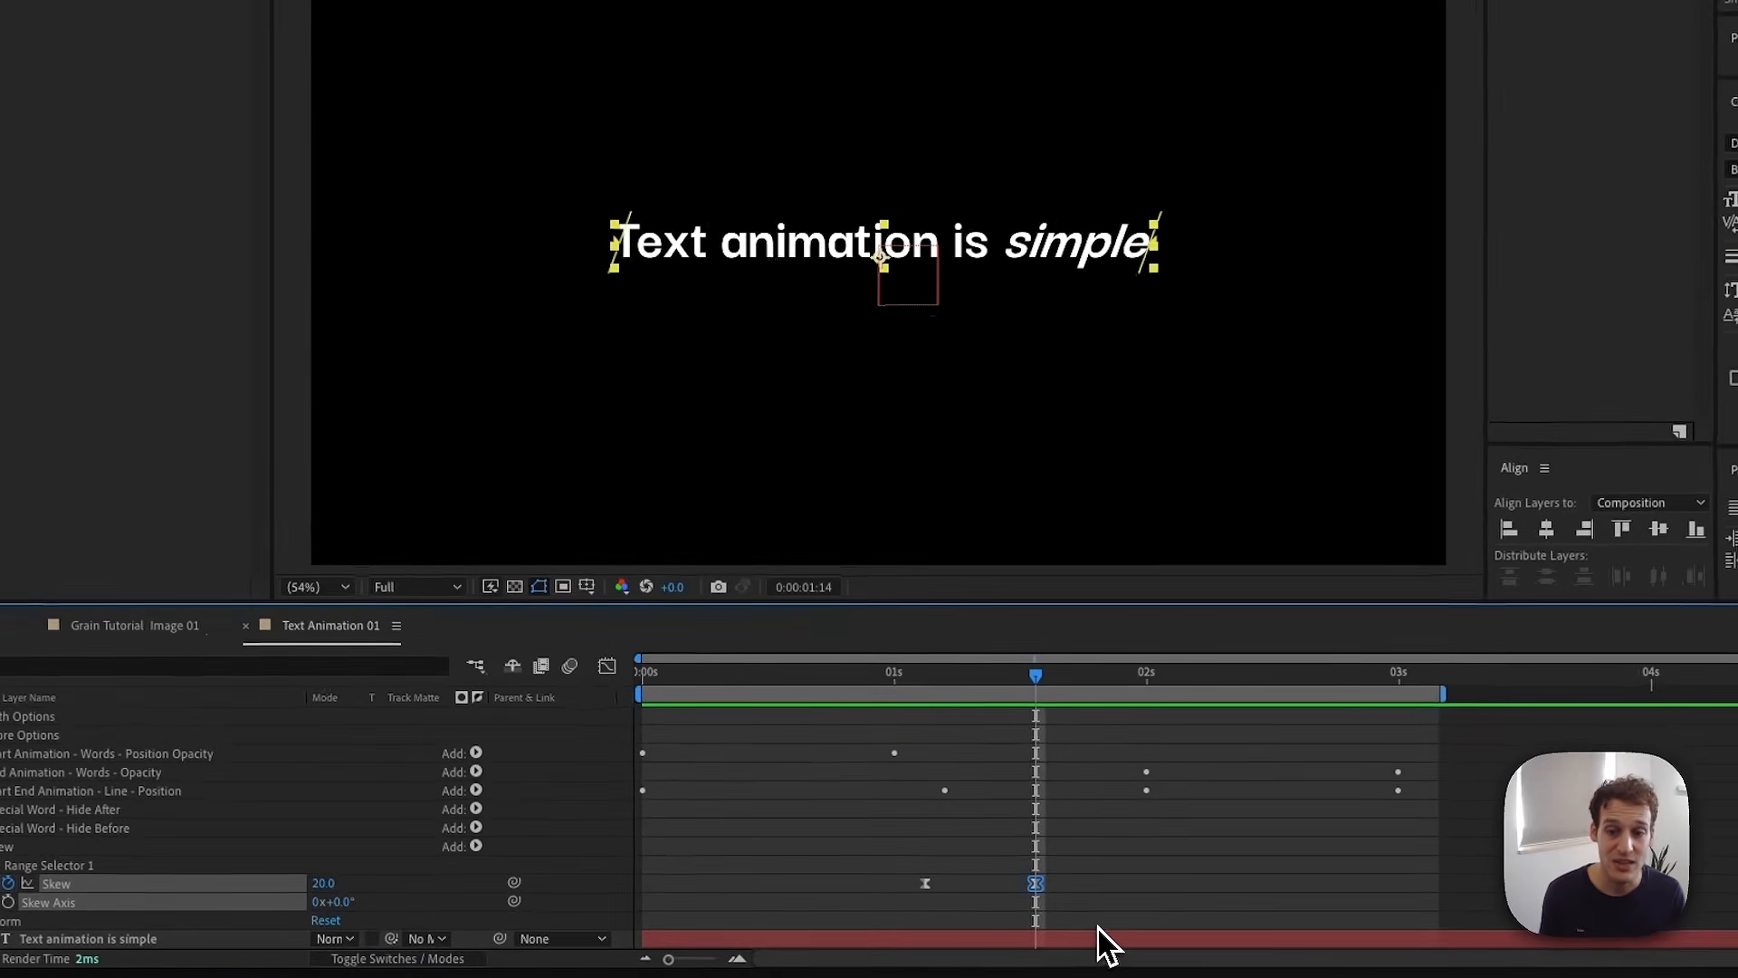
{"action": "left_click", "coordinate": [604, 675]}
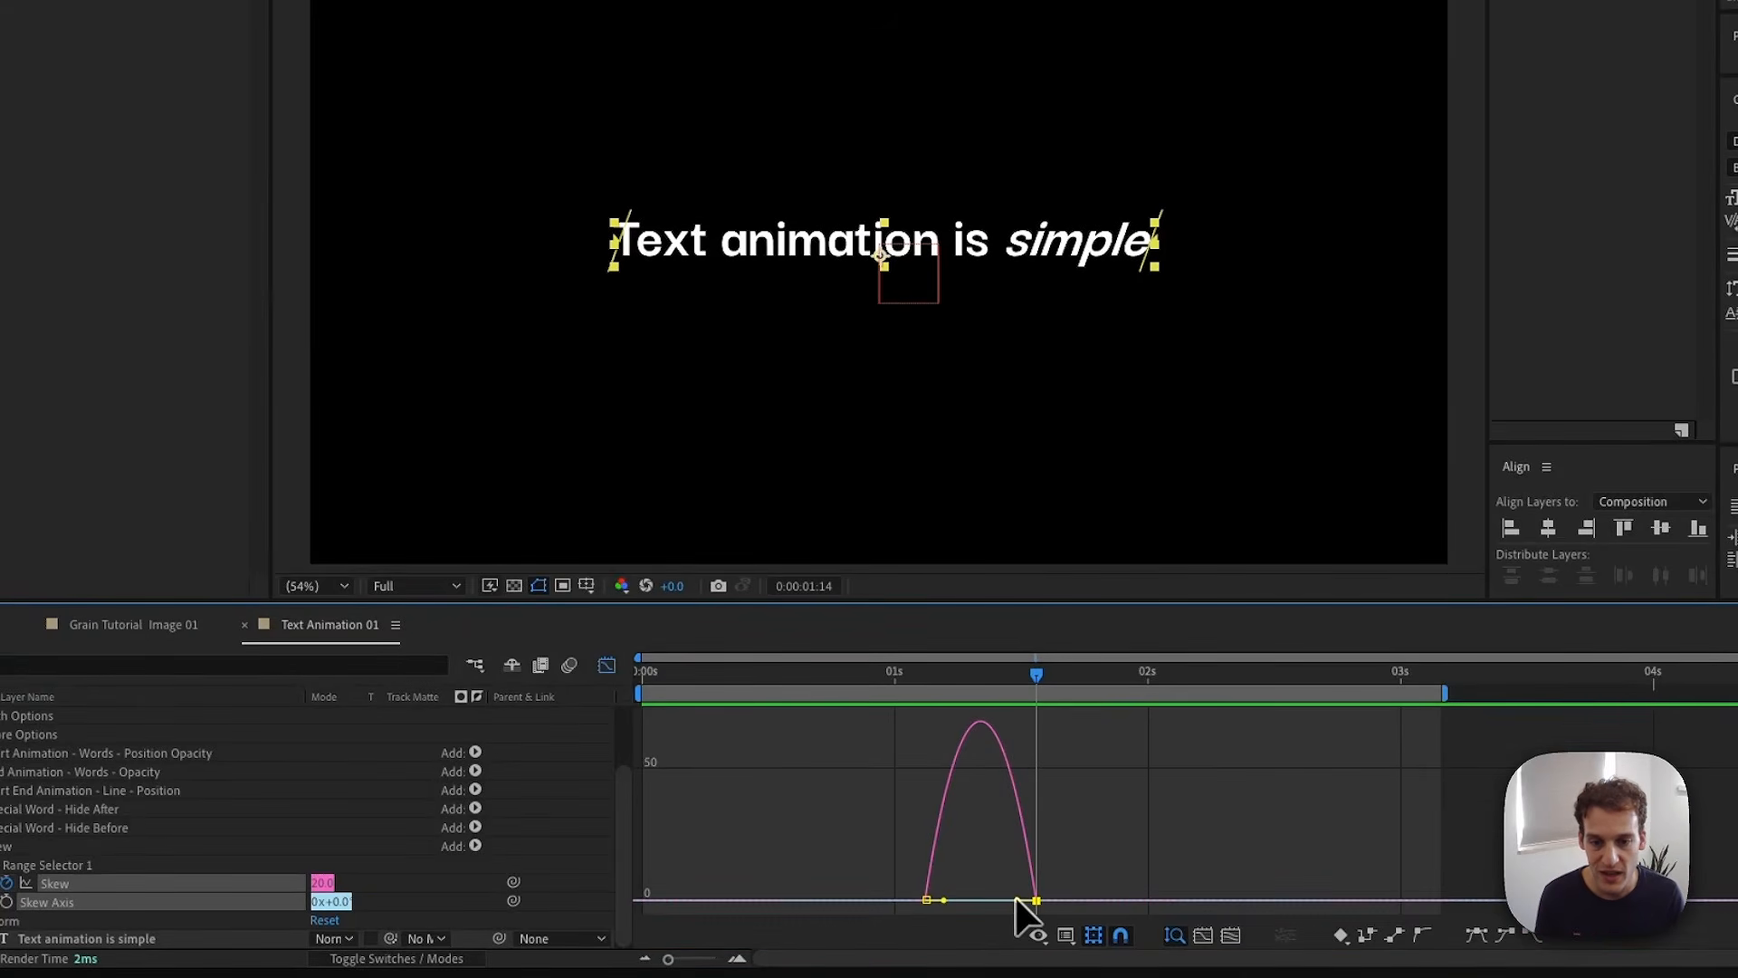
{"action": "left_click_drag", "start_coordinate": [1016, 899], "coordinate": [965, 908]}
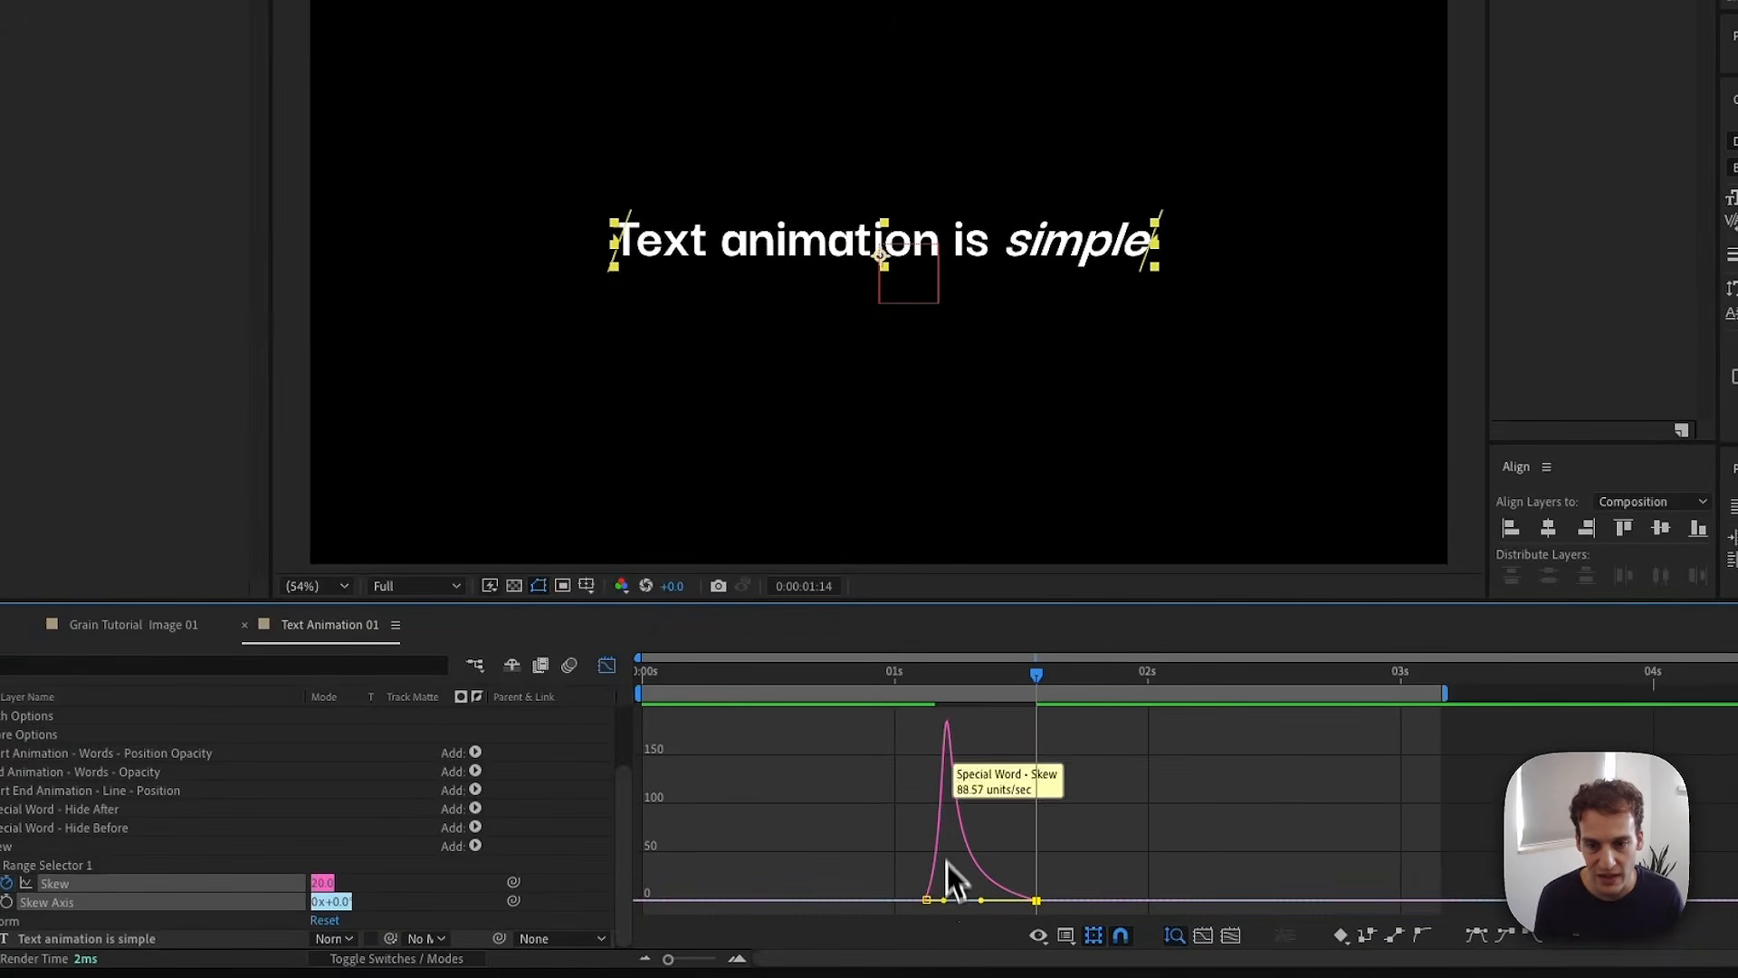
{"action": "key", "text": "space"}
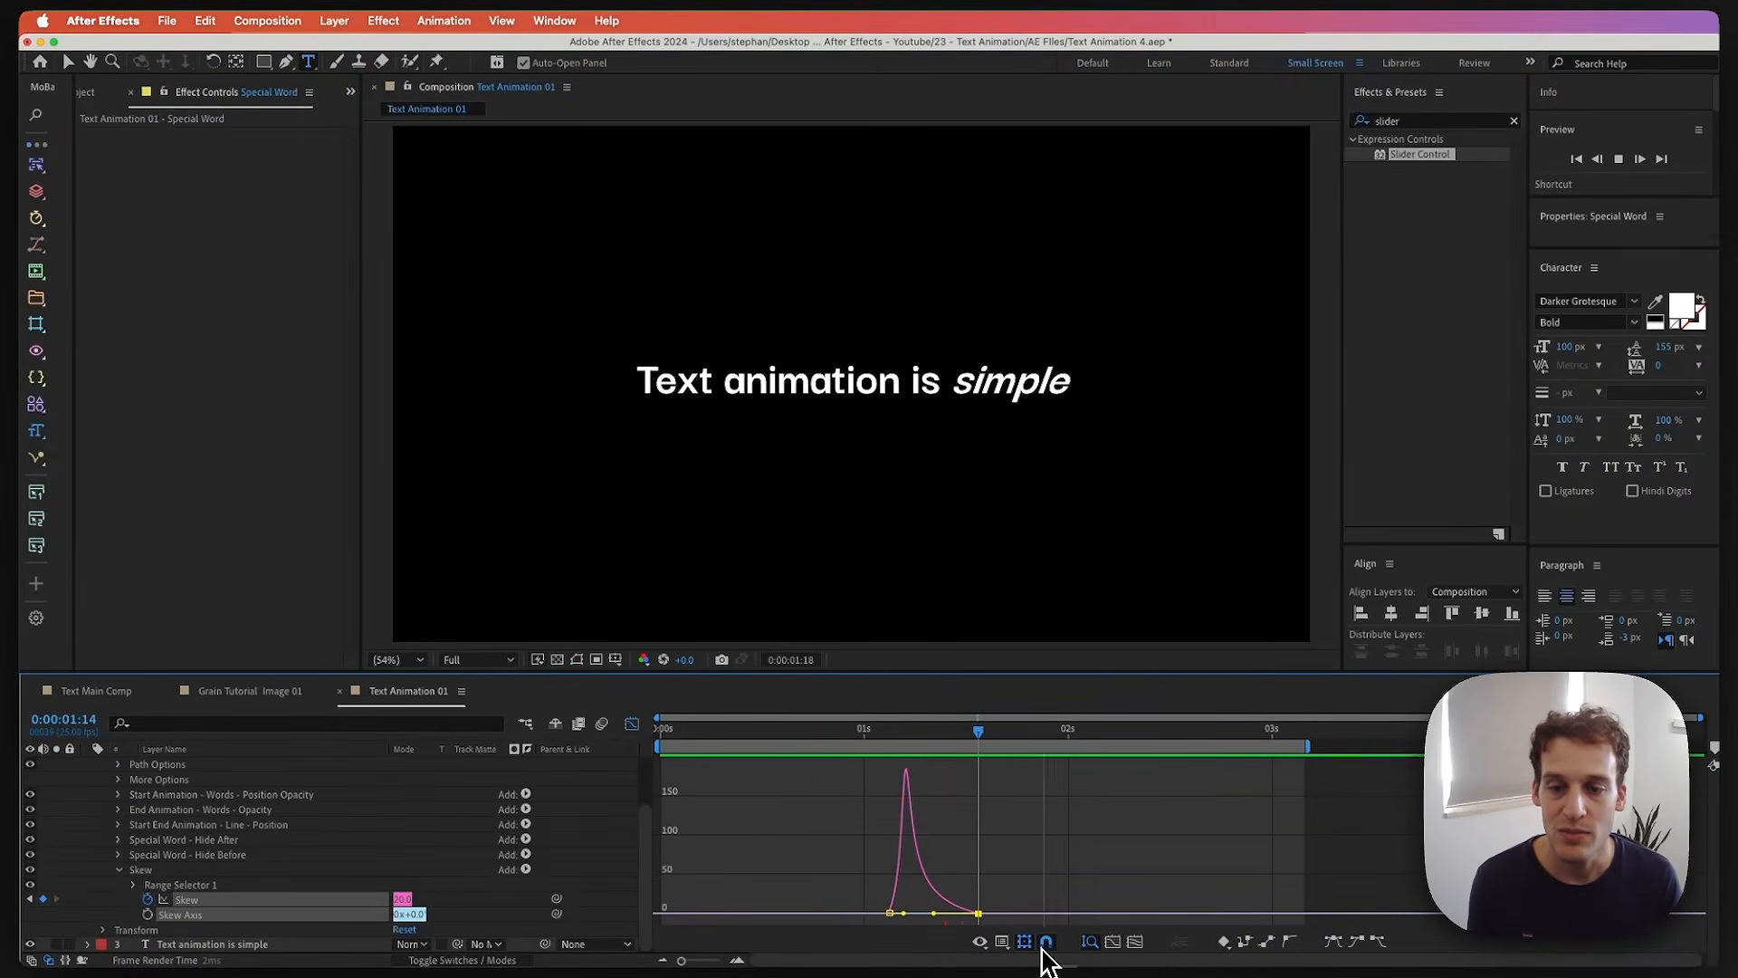
{"action": "key", "text": "space"}
{"action": "left_click", "coordinate": [631, 723]}
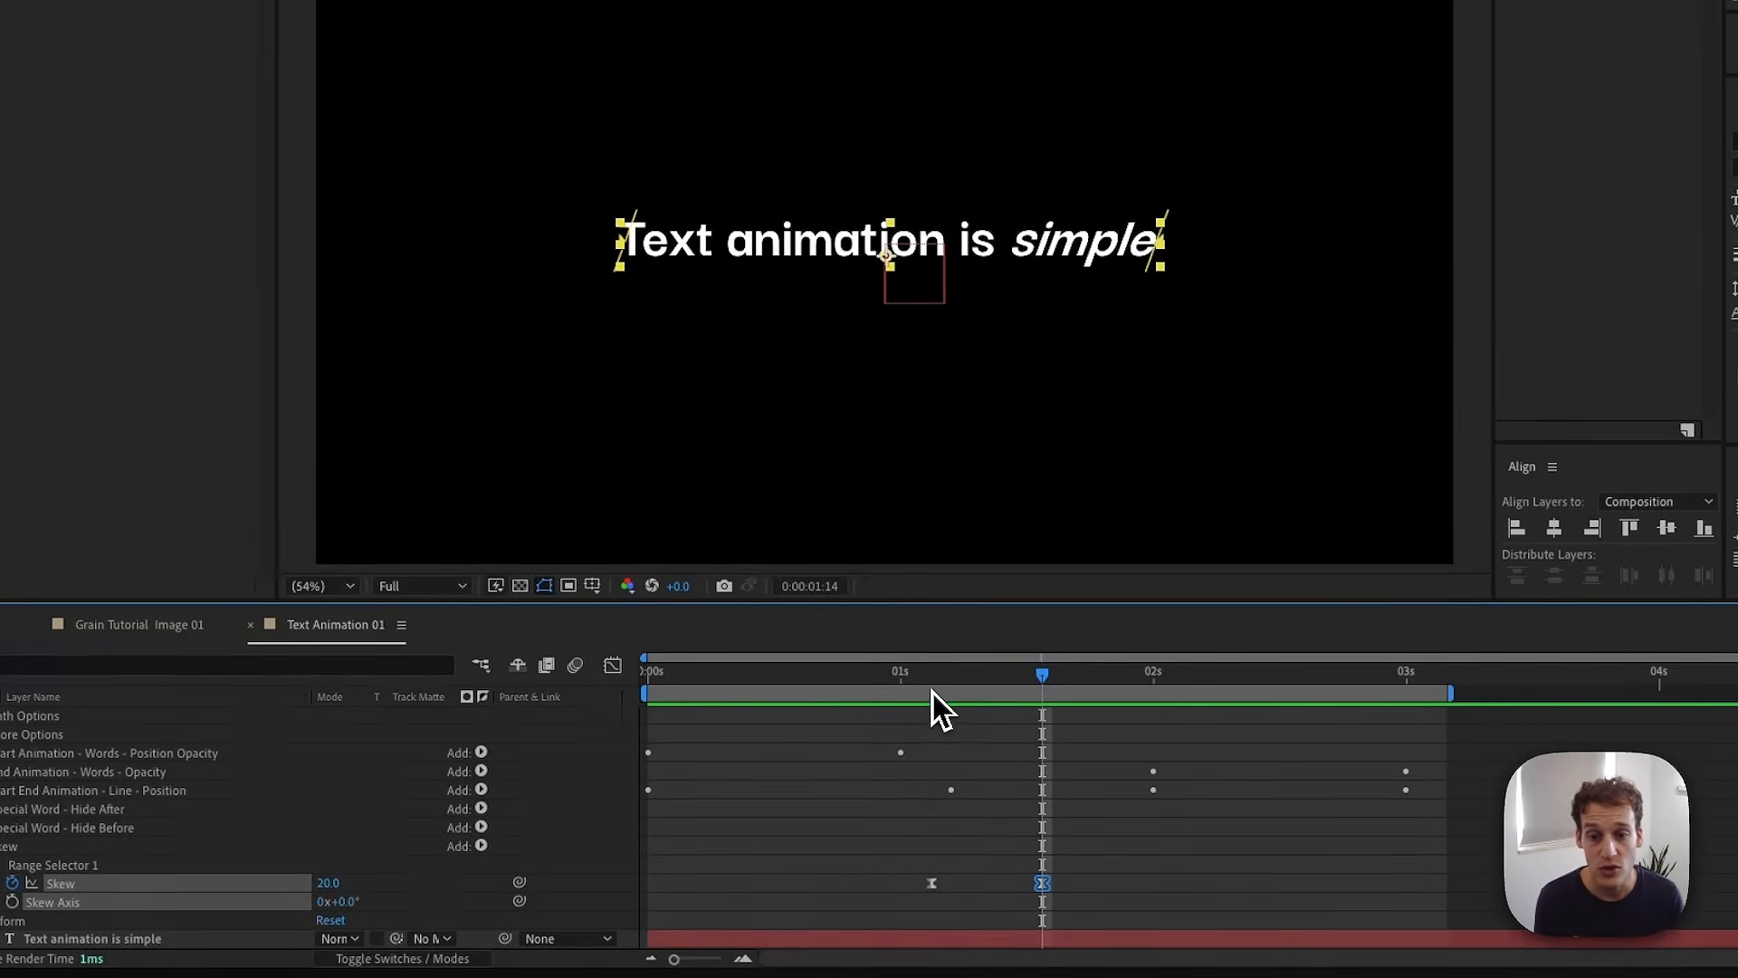
- Add Source Text keyframes on the Special Word layer at 0:00:01:06 and one frame after it at 0:00:01:07
{"action": "mouse_move", "coordinate": [932, 693]}
{"action": "left_mouse_down"}
{"action": "mouse_move", "coordinate": [998, 697]}
{"action": "mouse_move", "coordinate": [943, 702]}
{"action": "mouse_move", "coordinate": [964, 707]}
{"action": "left_mouse_up"}
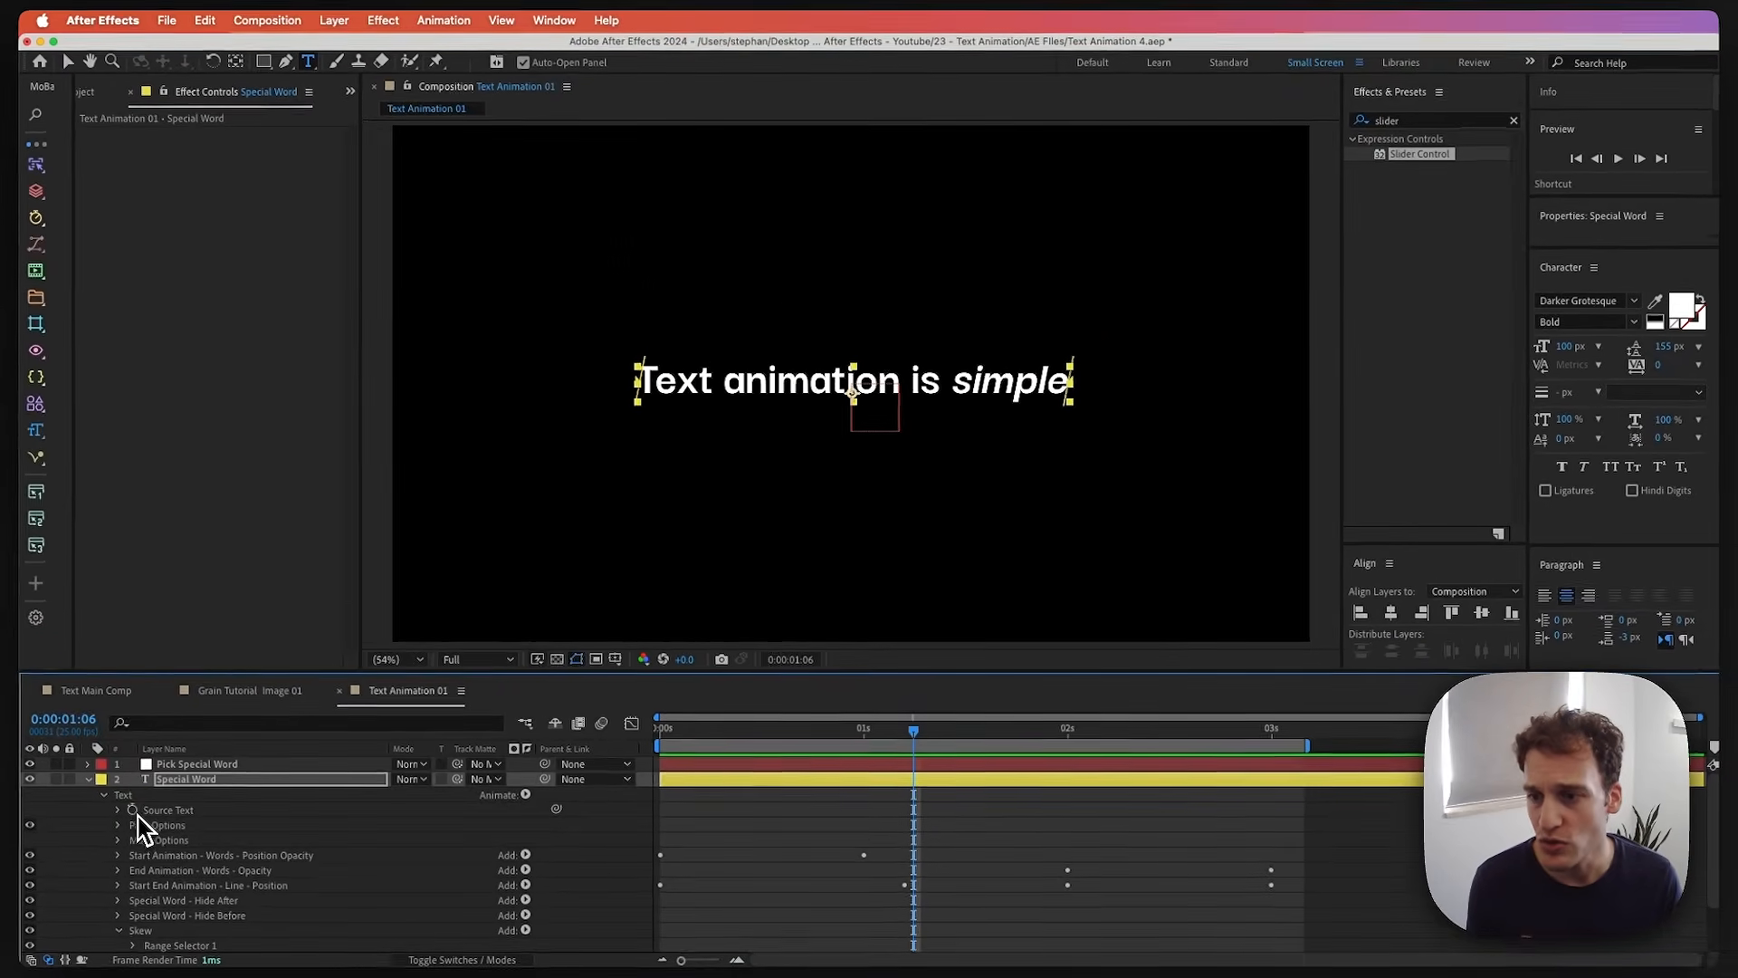
{"action": "left_click", "coordinate": [133, 810]}
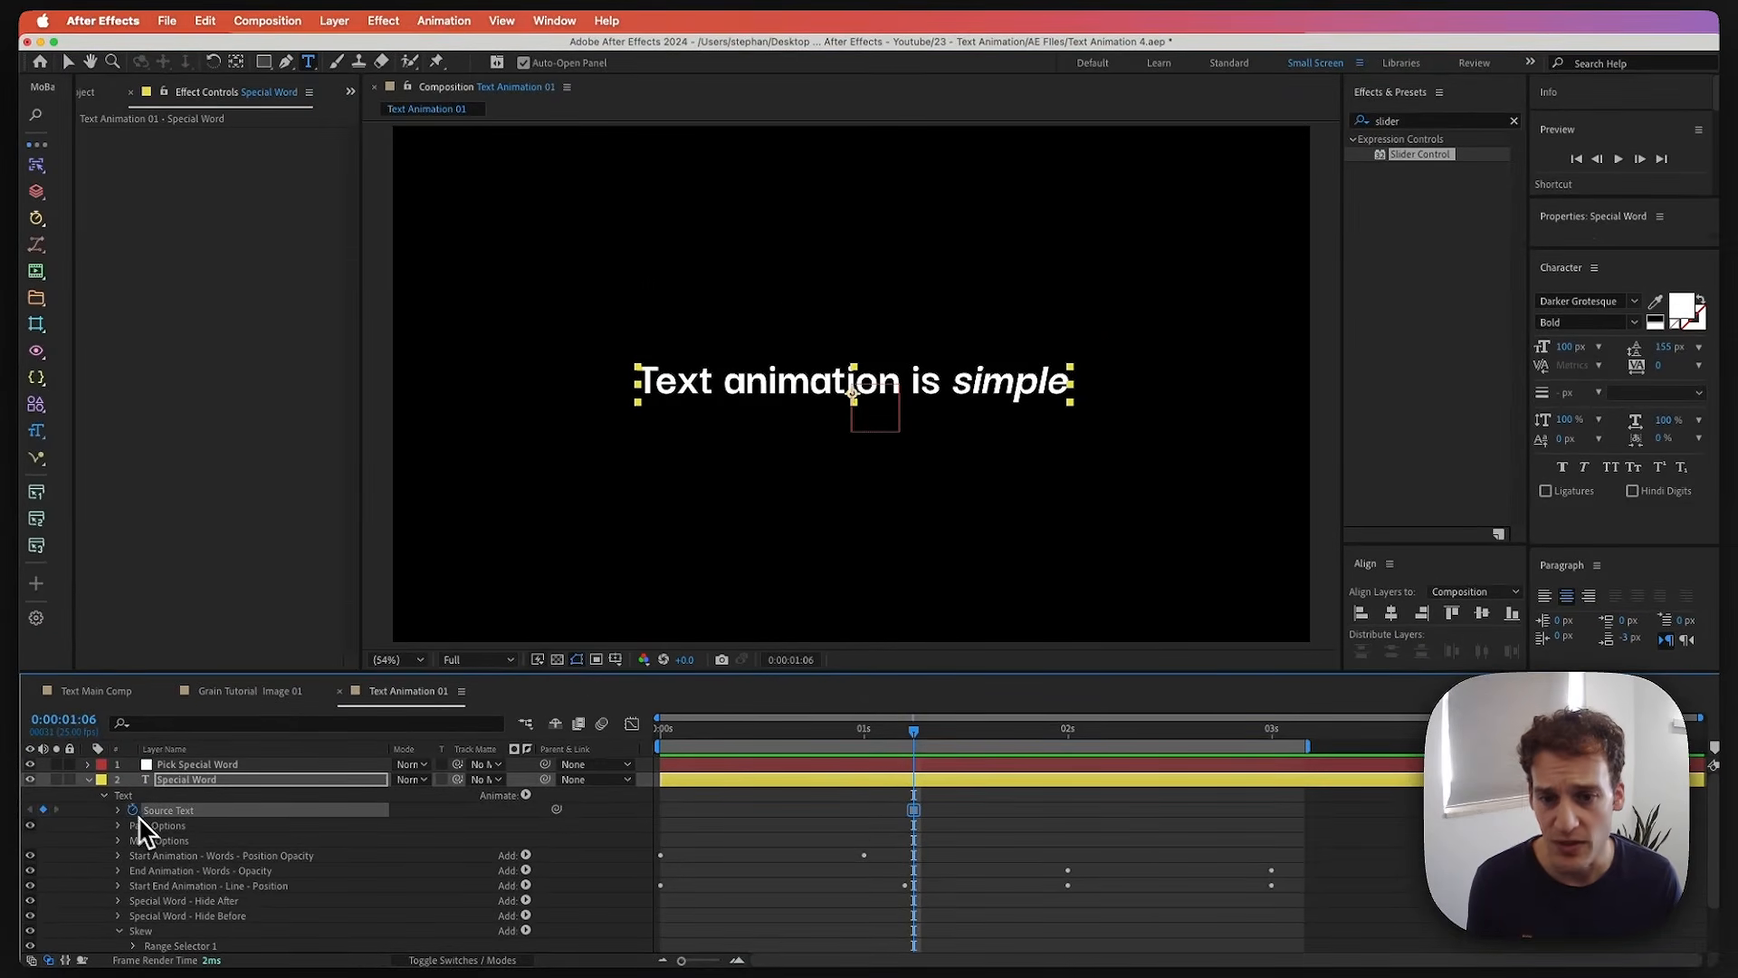
{"action": "left_click", "coordinate": [1640, 159]}
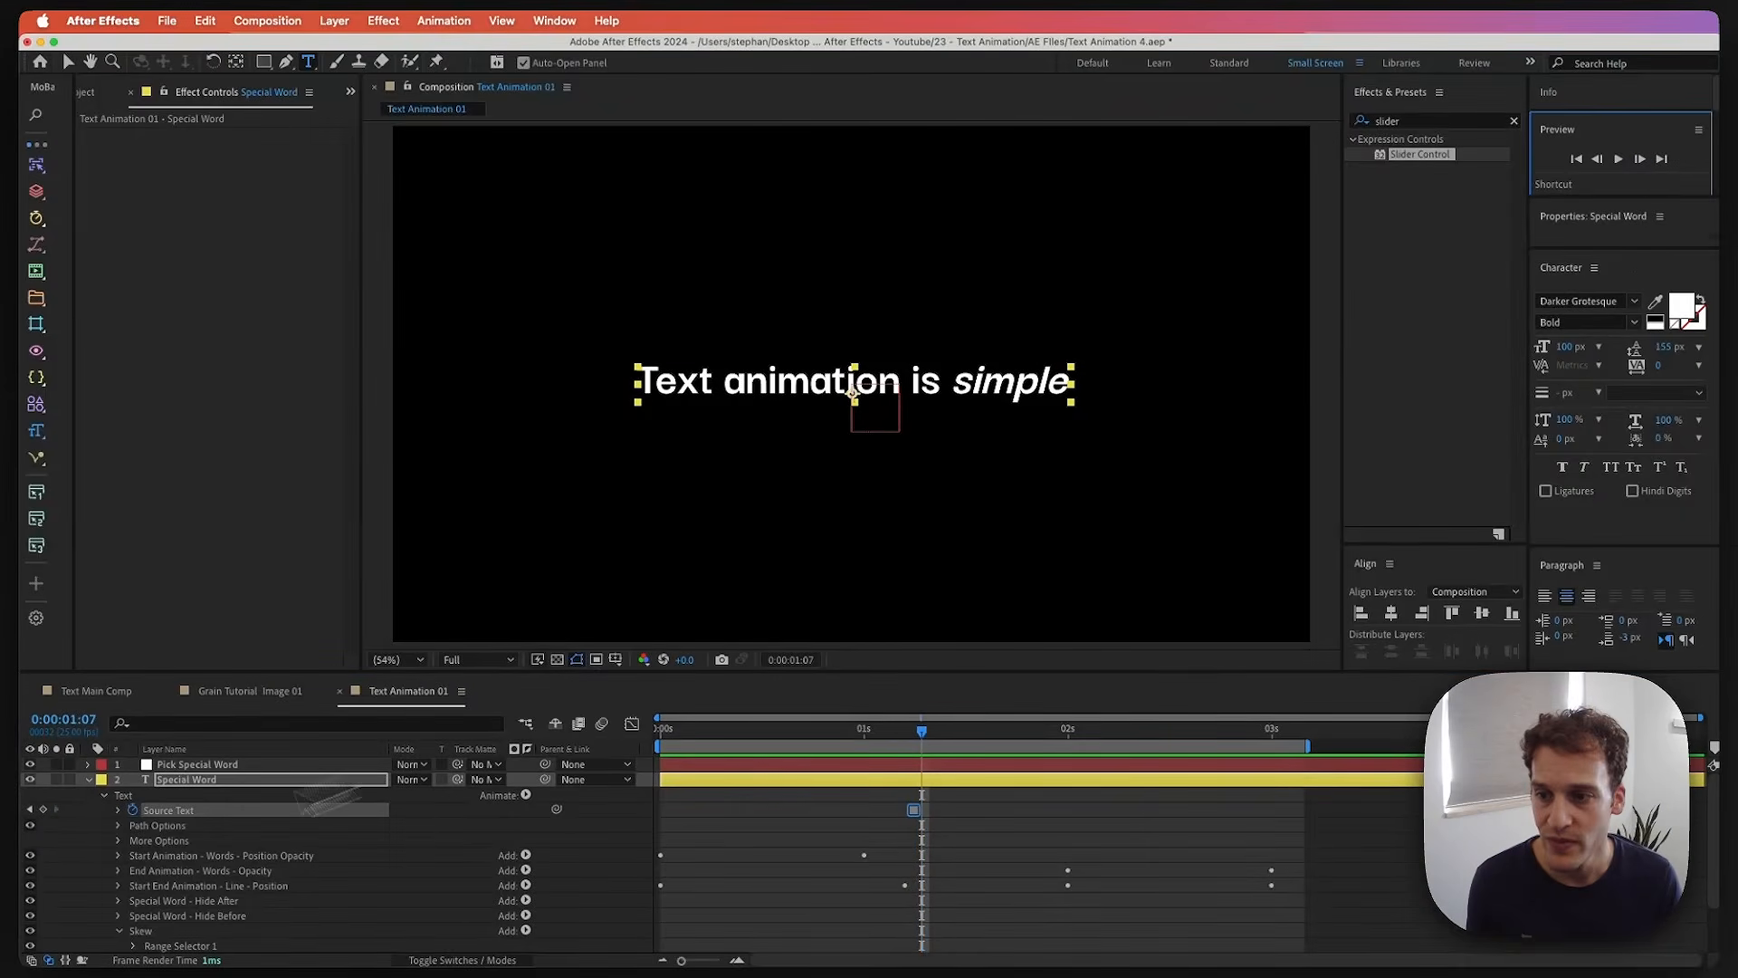
{"action": "left_click", "coordinate": [43, 811]}
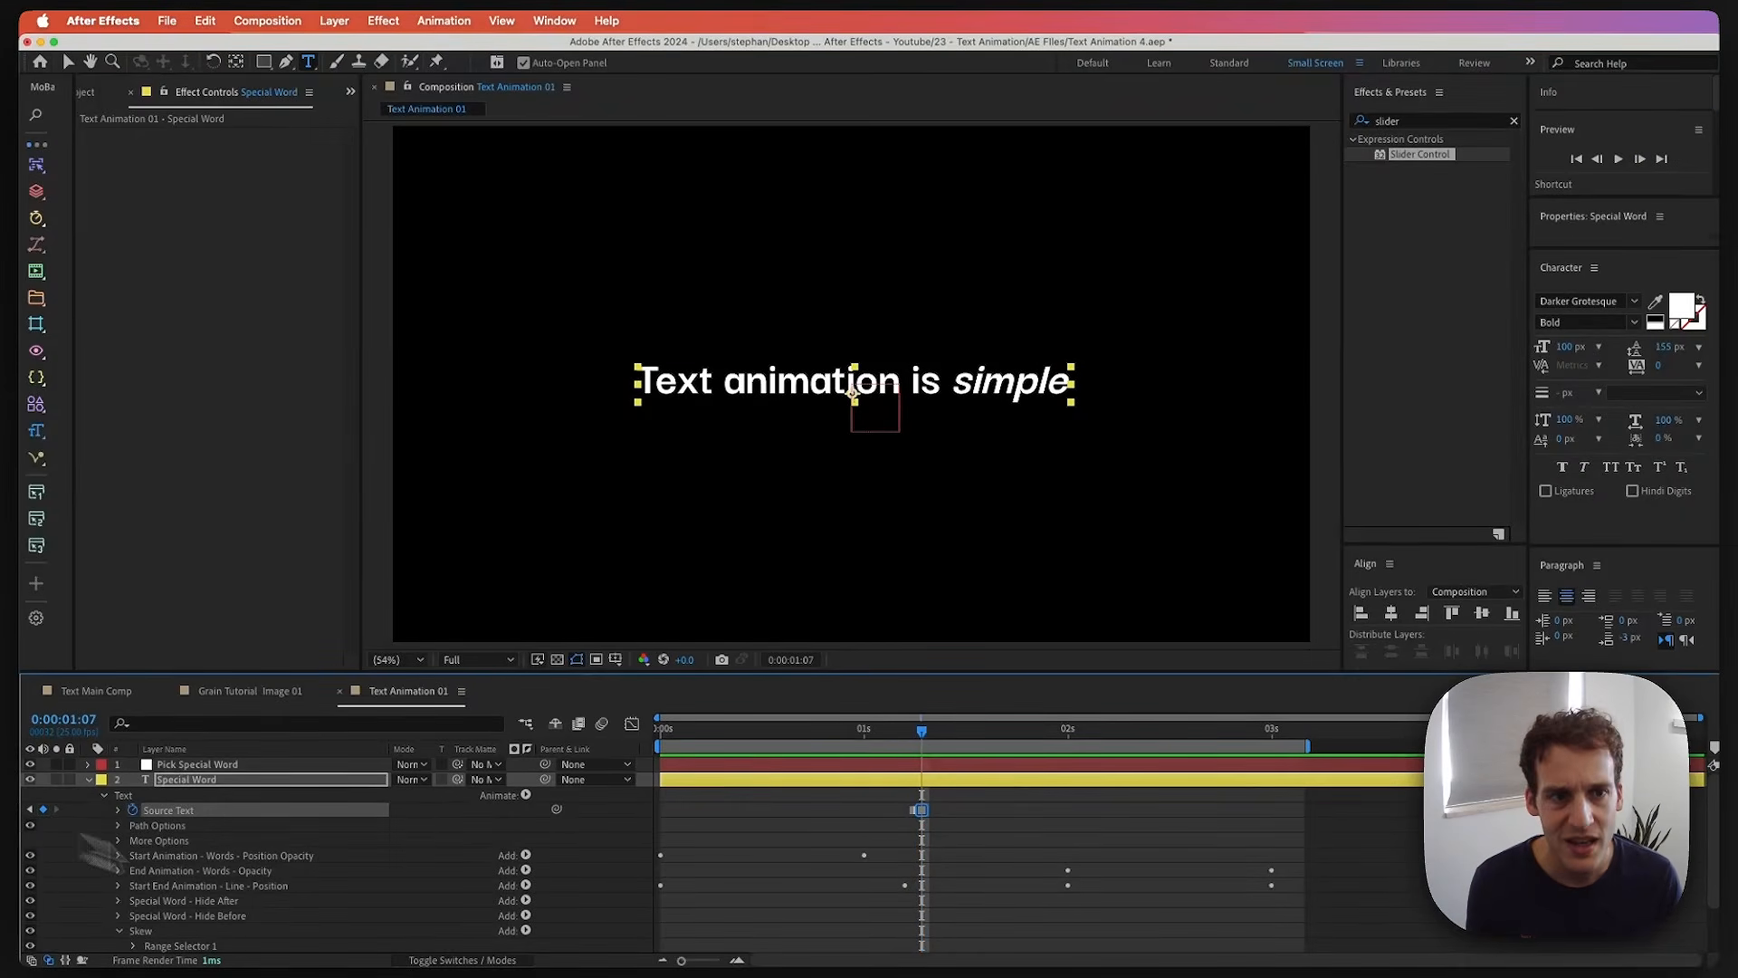
- Set the Special Word's font at 0:00:01:07 to FreightDisp Pro Semibold with a size of 93 px
{"action": "left_click", "coordinate": [1614, 301]}
{"action": "type", "text": "freigh"}
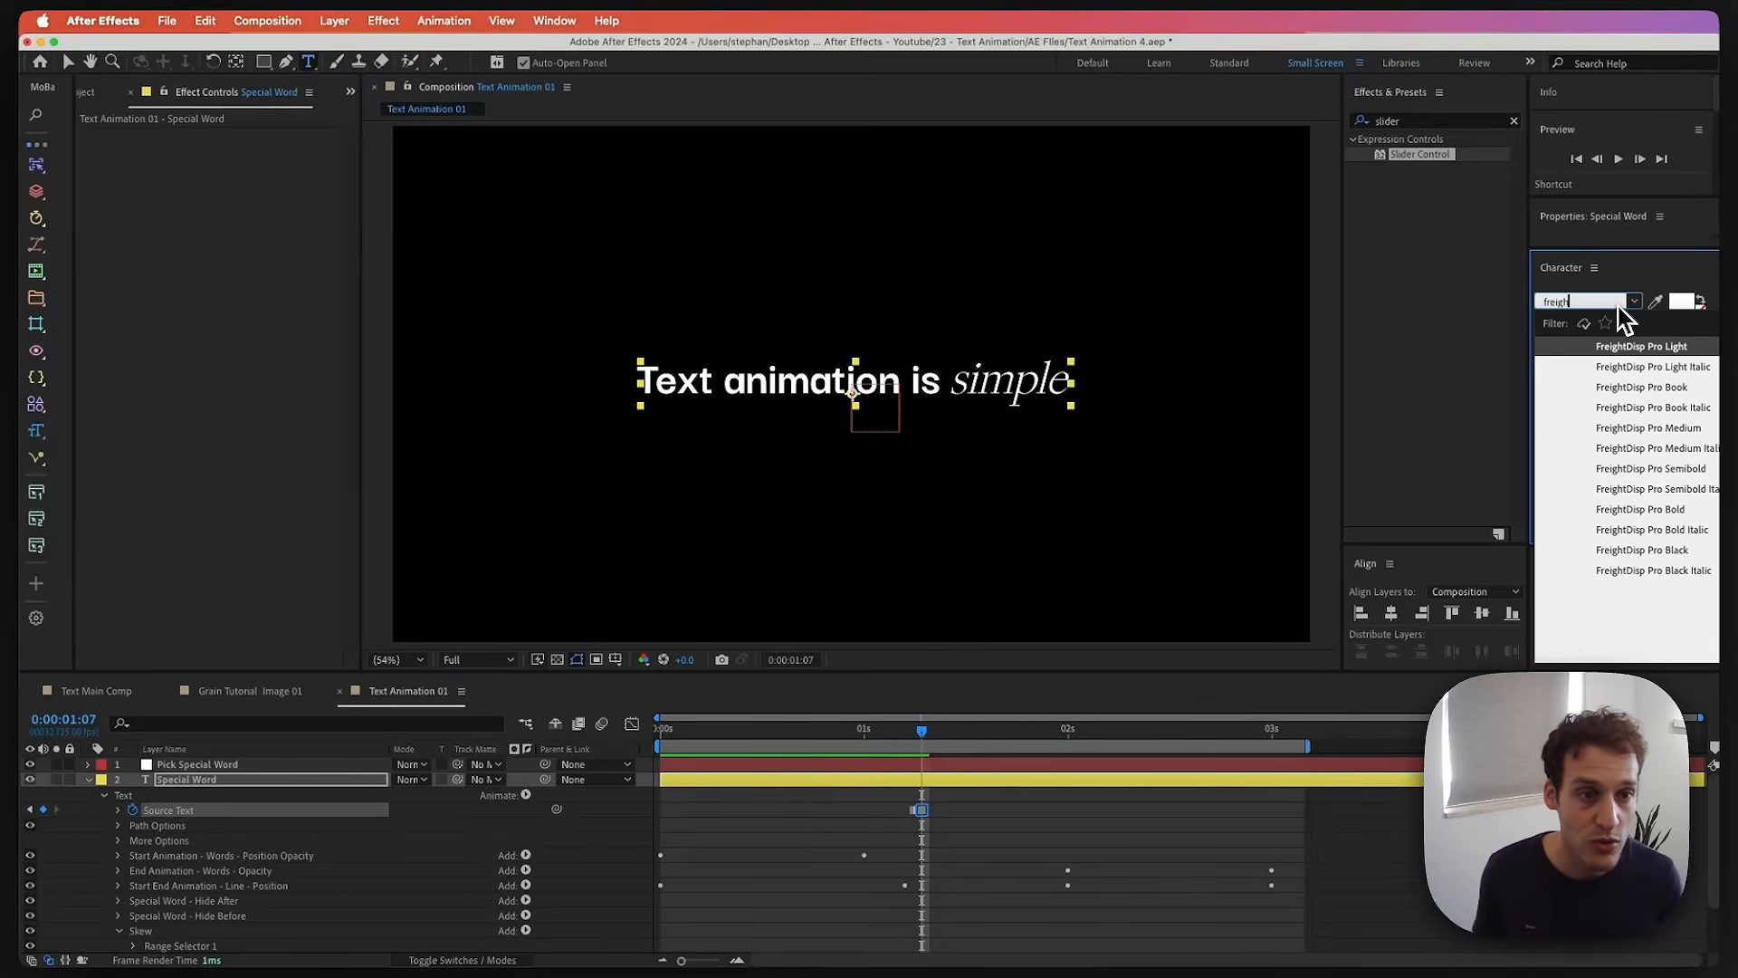
{"action": "left_click", "coordinate": [1666, 473]}
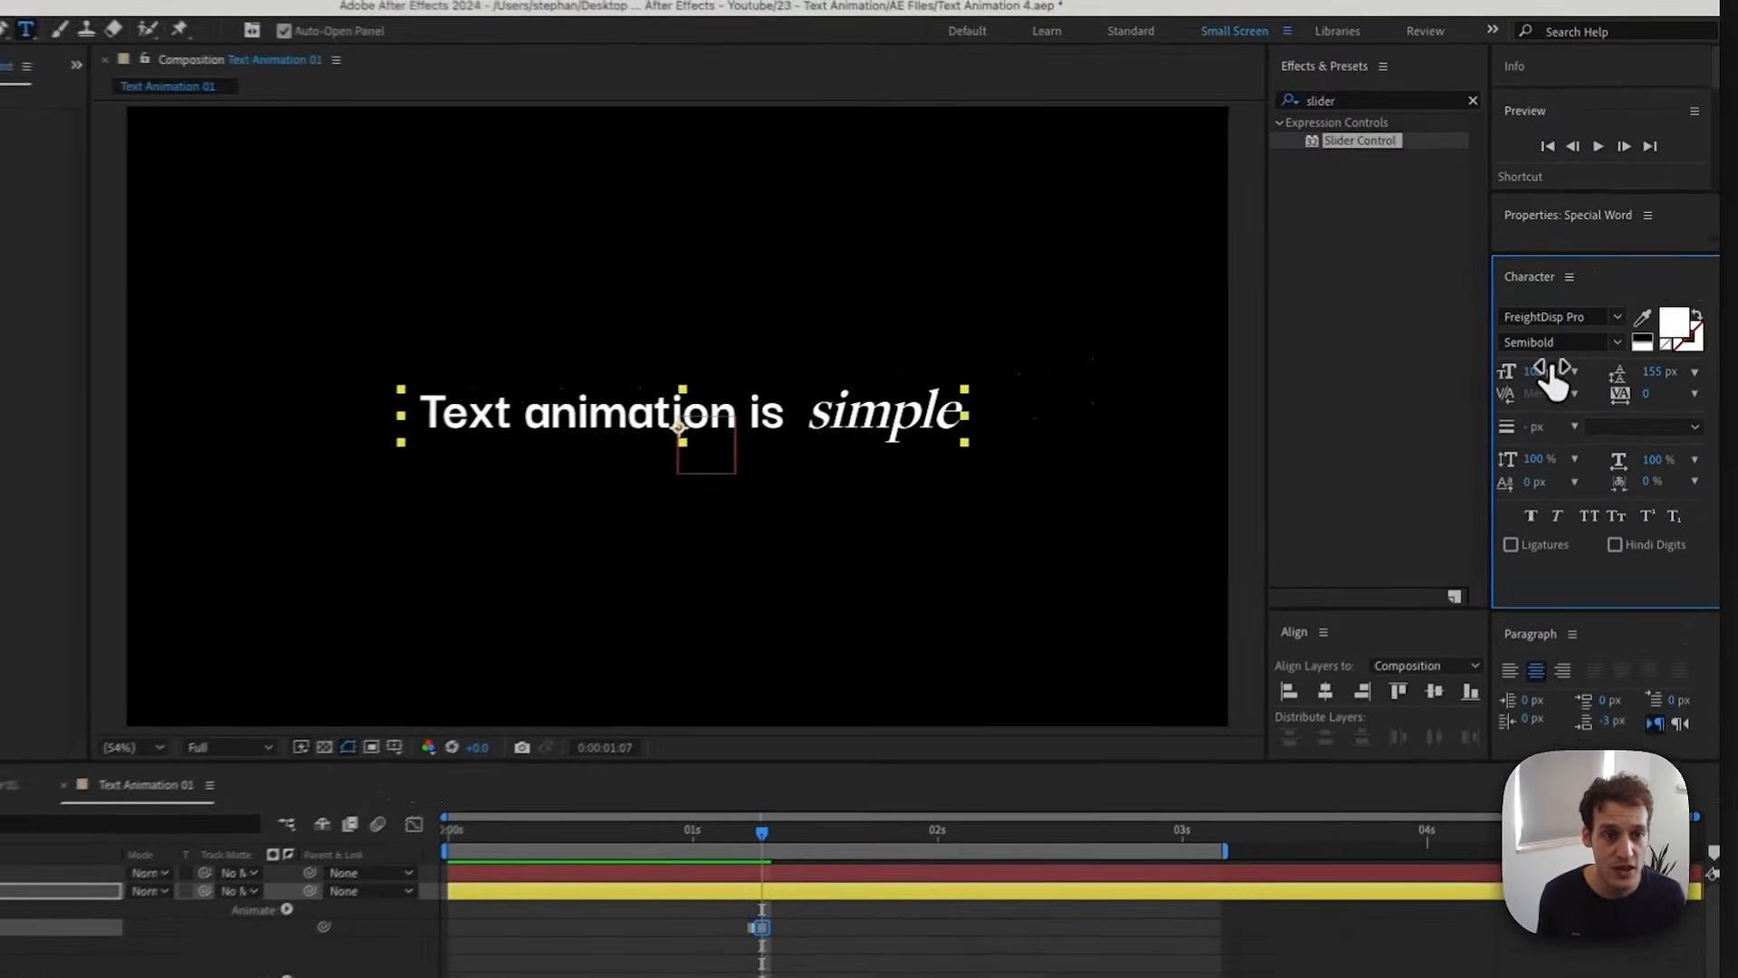
{"action": "type", "text": "95"}
{"action": "key", "text": "Return"}
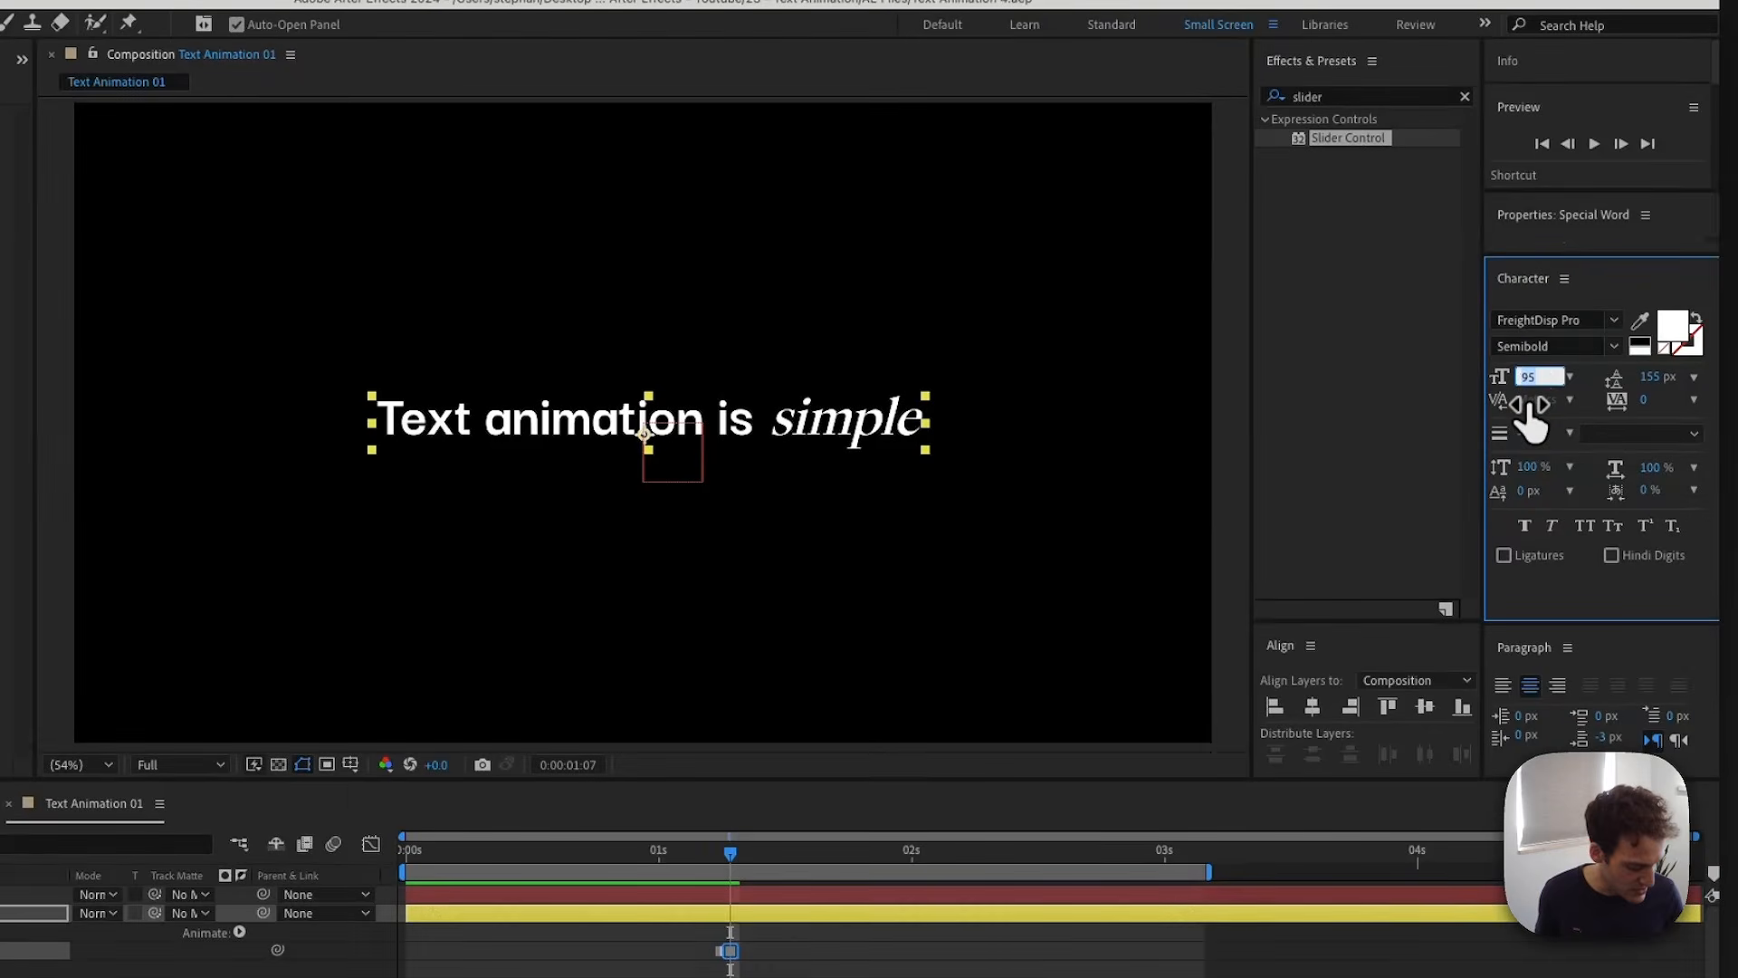
{"action": "type", "text": "93"}
{"action": "key", "text": "Return"}
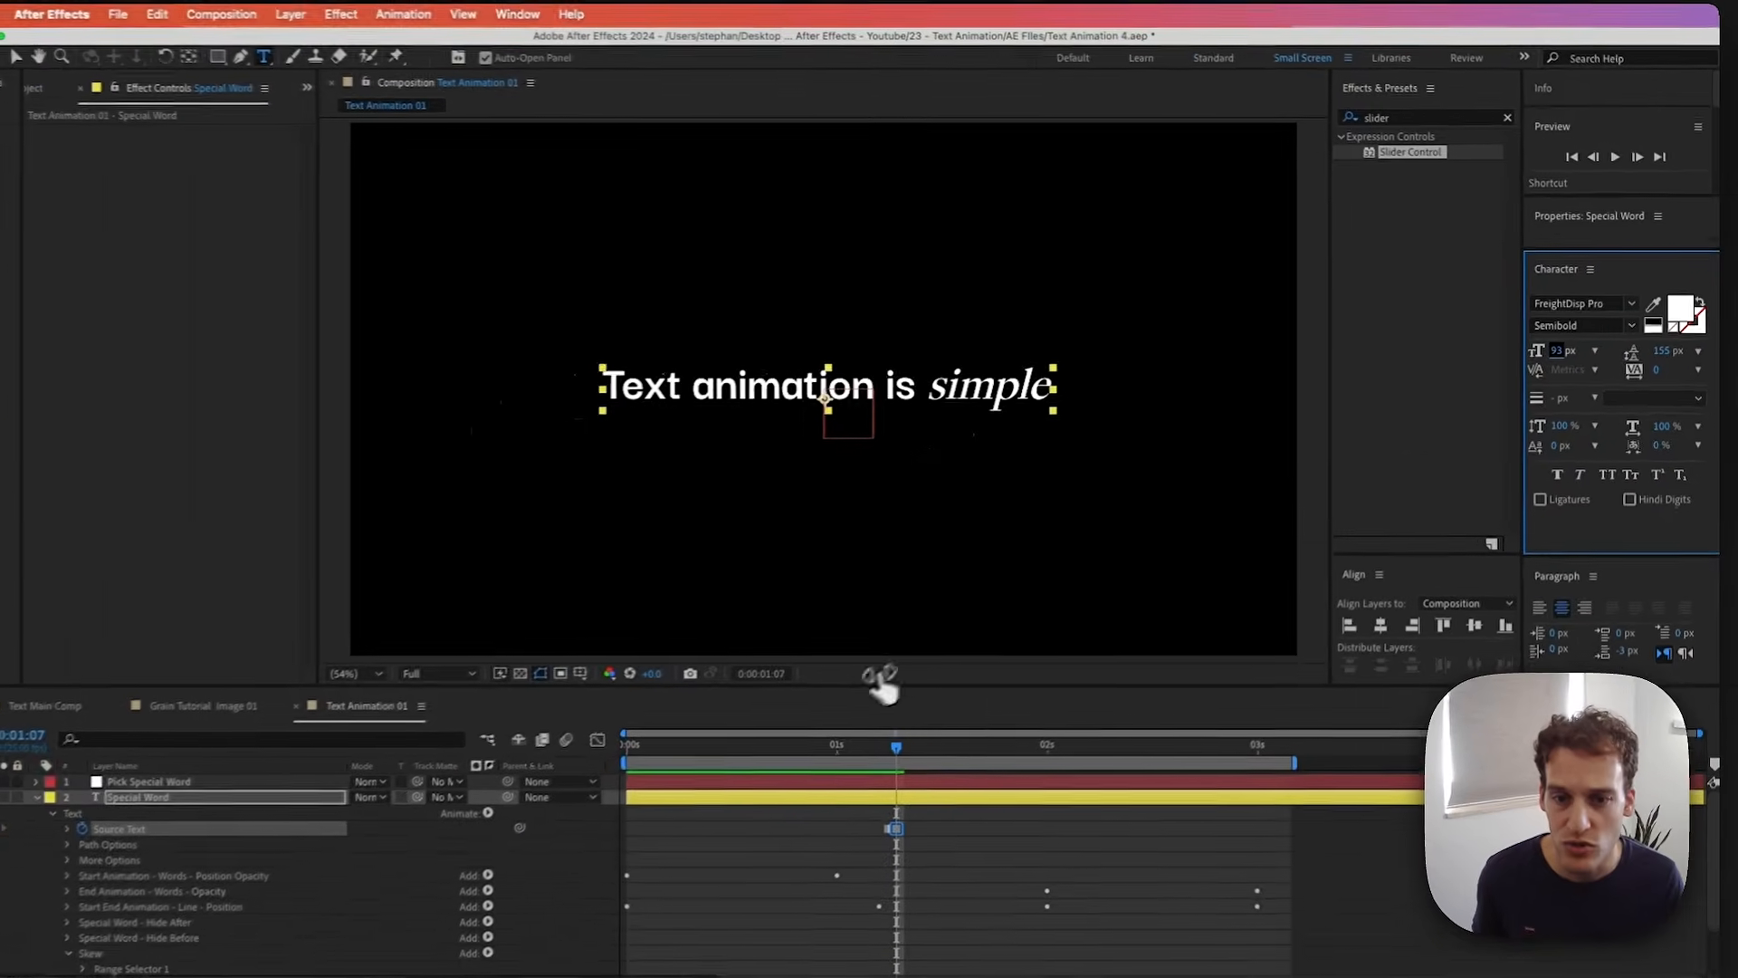
- Scrub and play back the special word's font switch, and preview the animation in Text Main Comp
{"action": "left_click_drag", "start_coordinate": [730, 856], "coordinate": [713, 861]}
{"action": "left_click_drag", "start_coordinate": [910, 747], "coordinate": [937, 768]}
{"action": "key", "text": "space"}
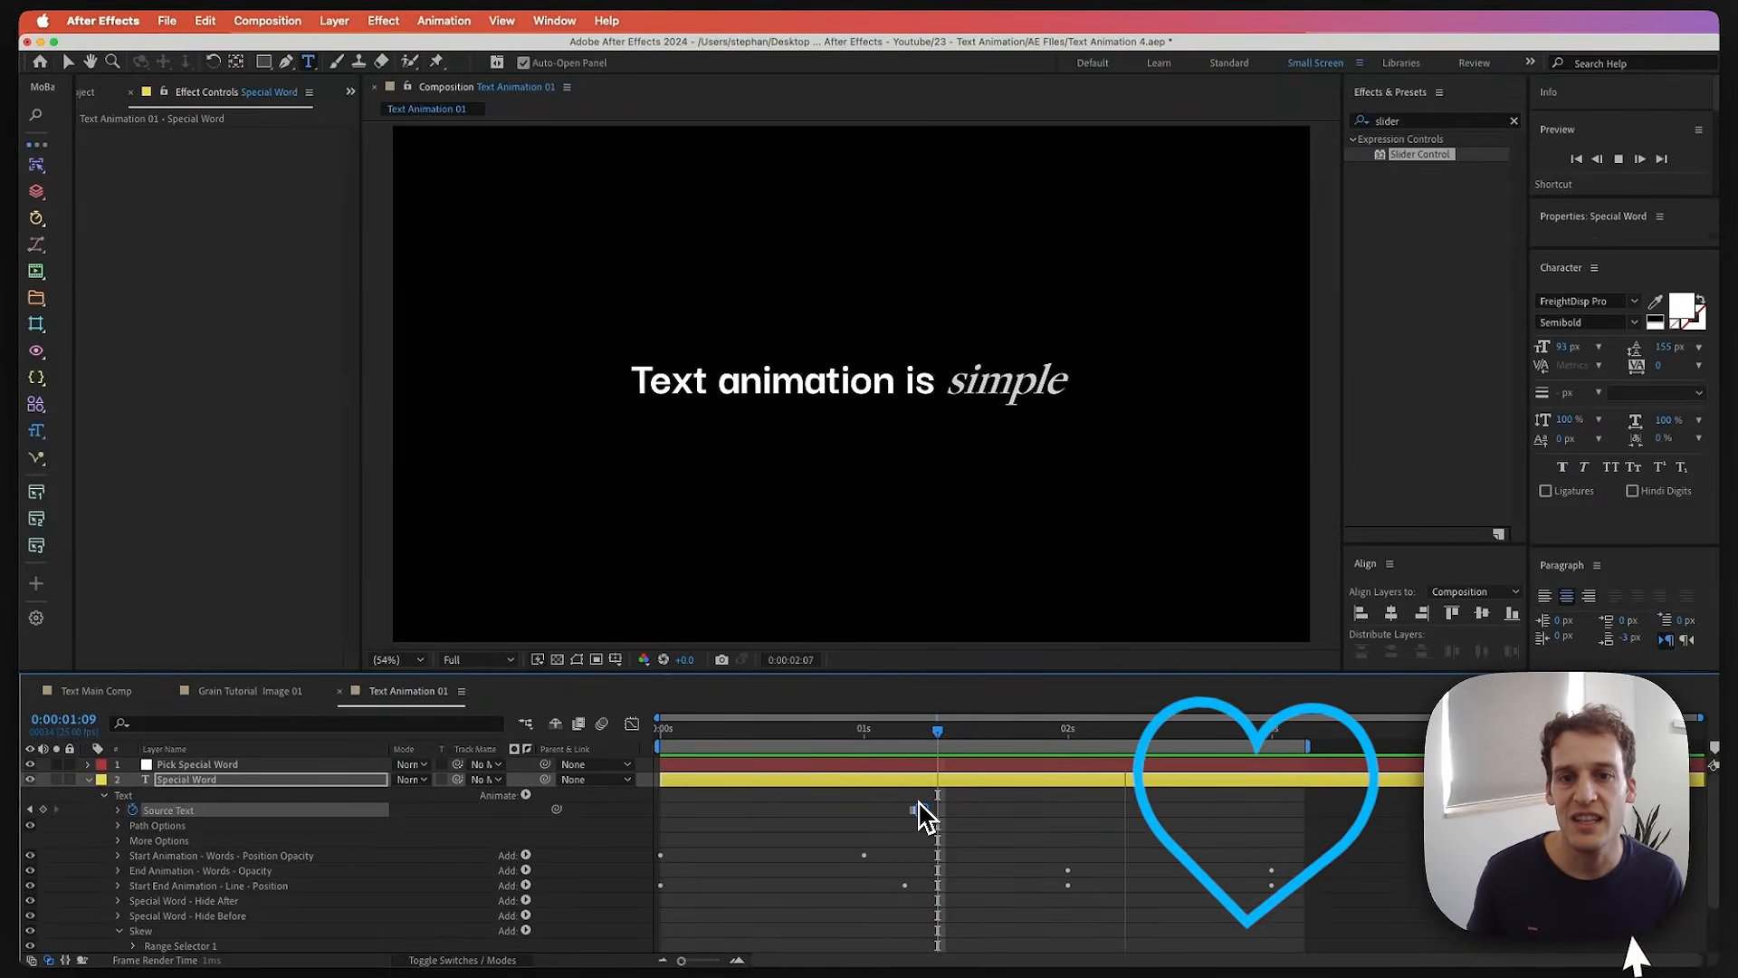
{"action": "key", "text": "space"}
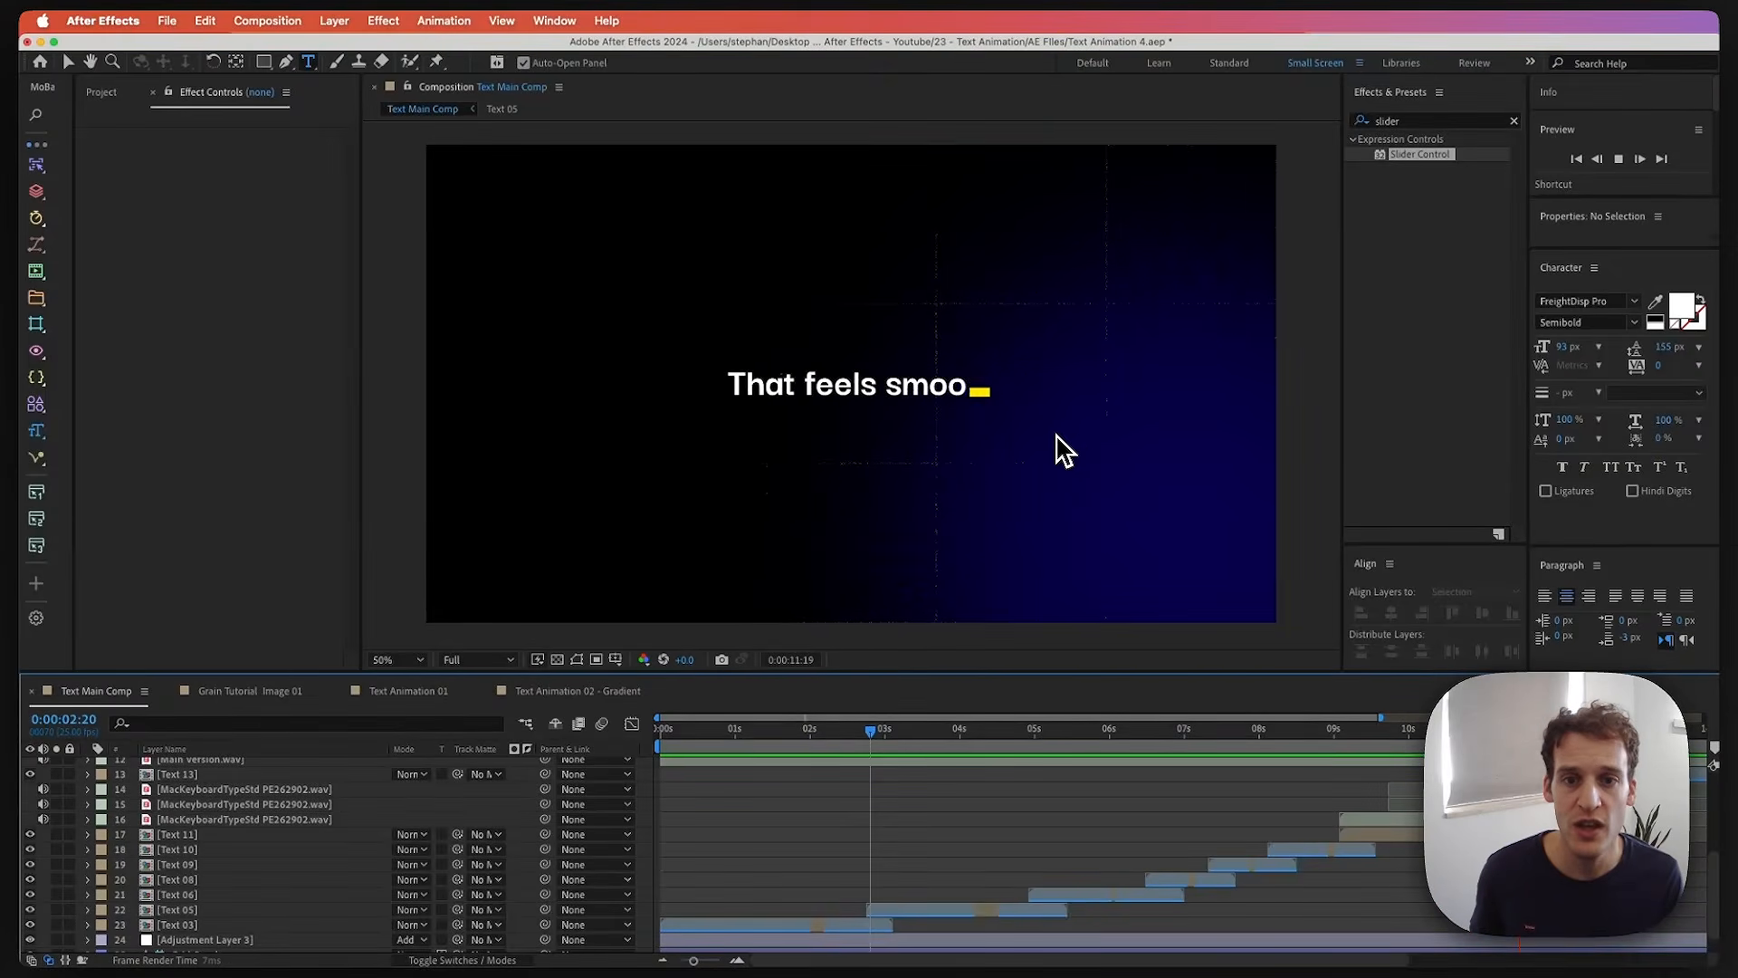
{"action": "key", "text": "space"}
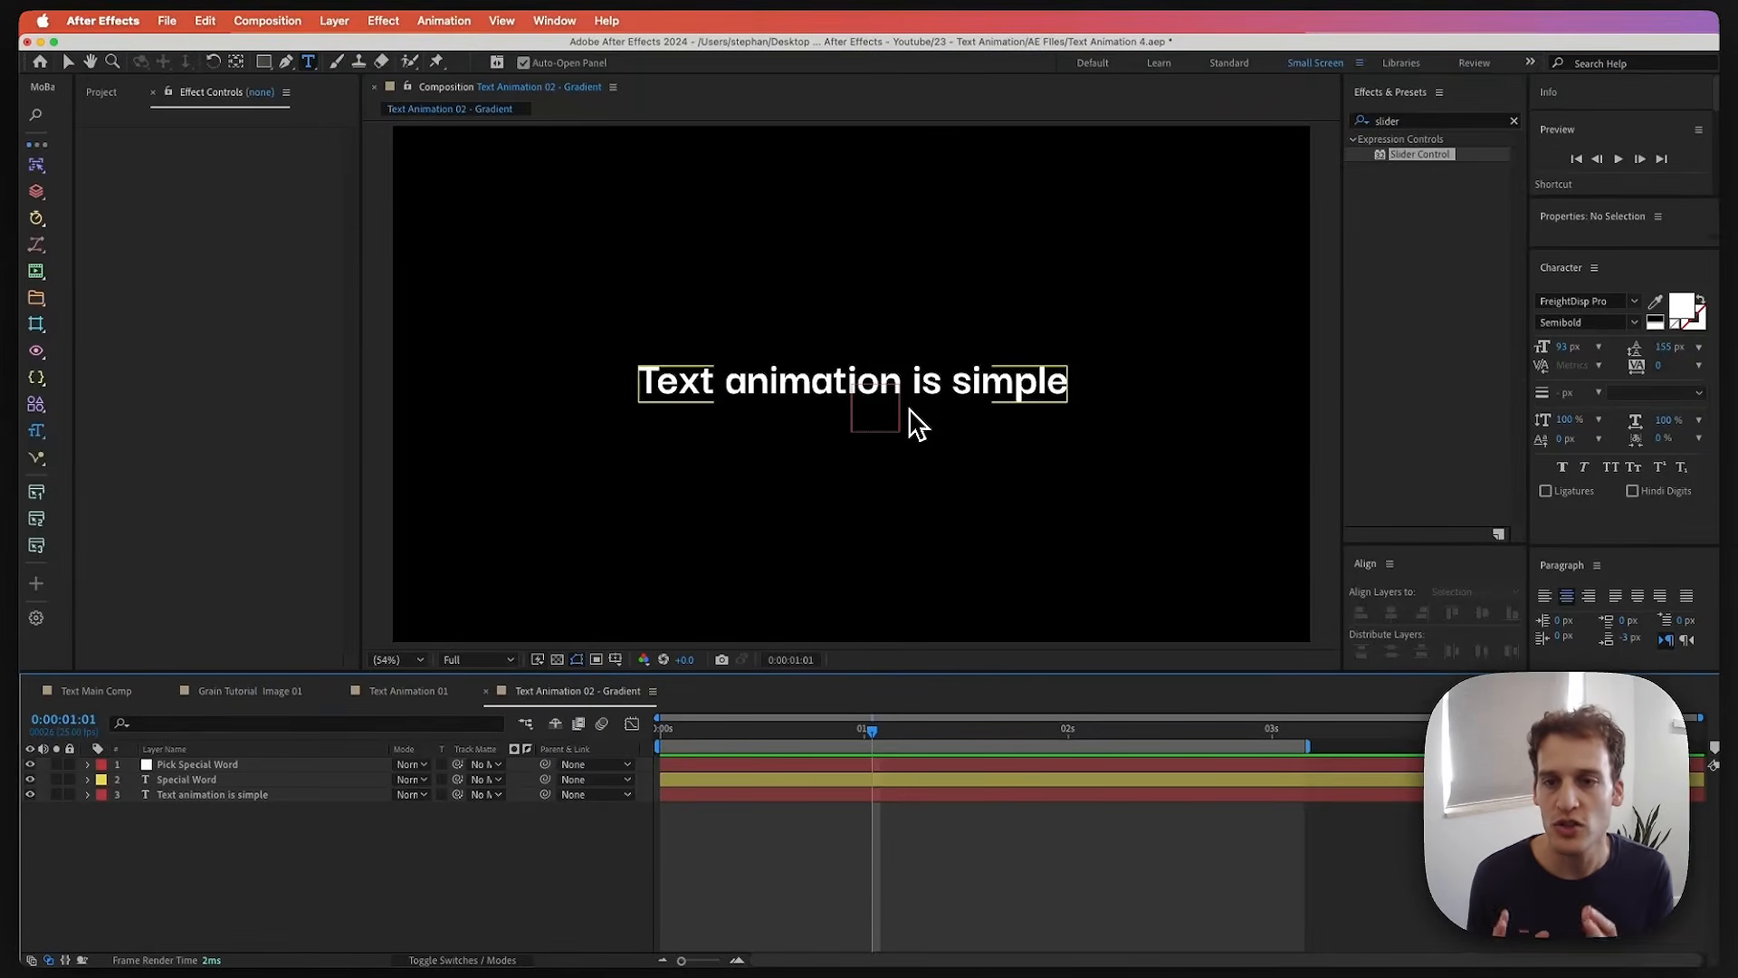
- Change the main text layer's wording in Text Animation 02 - Gradient to "In this video, we will explore"
{"action": "double_click", "coordinate": [747, 797]}
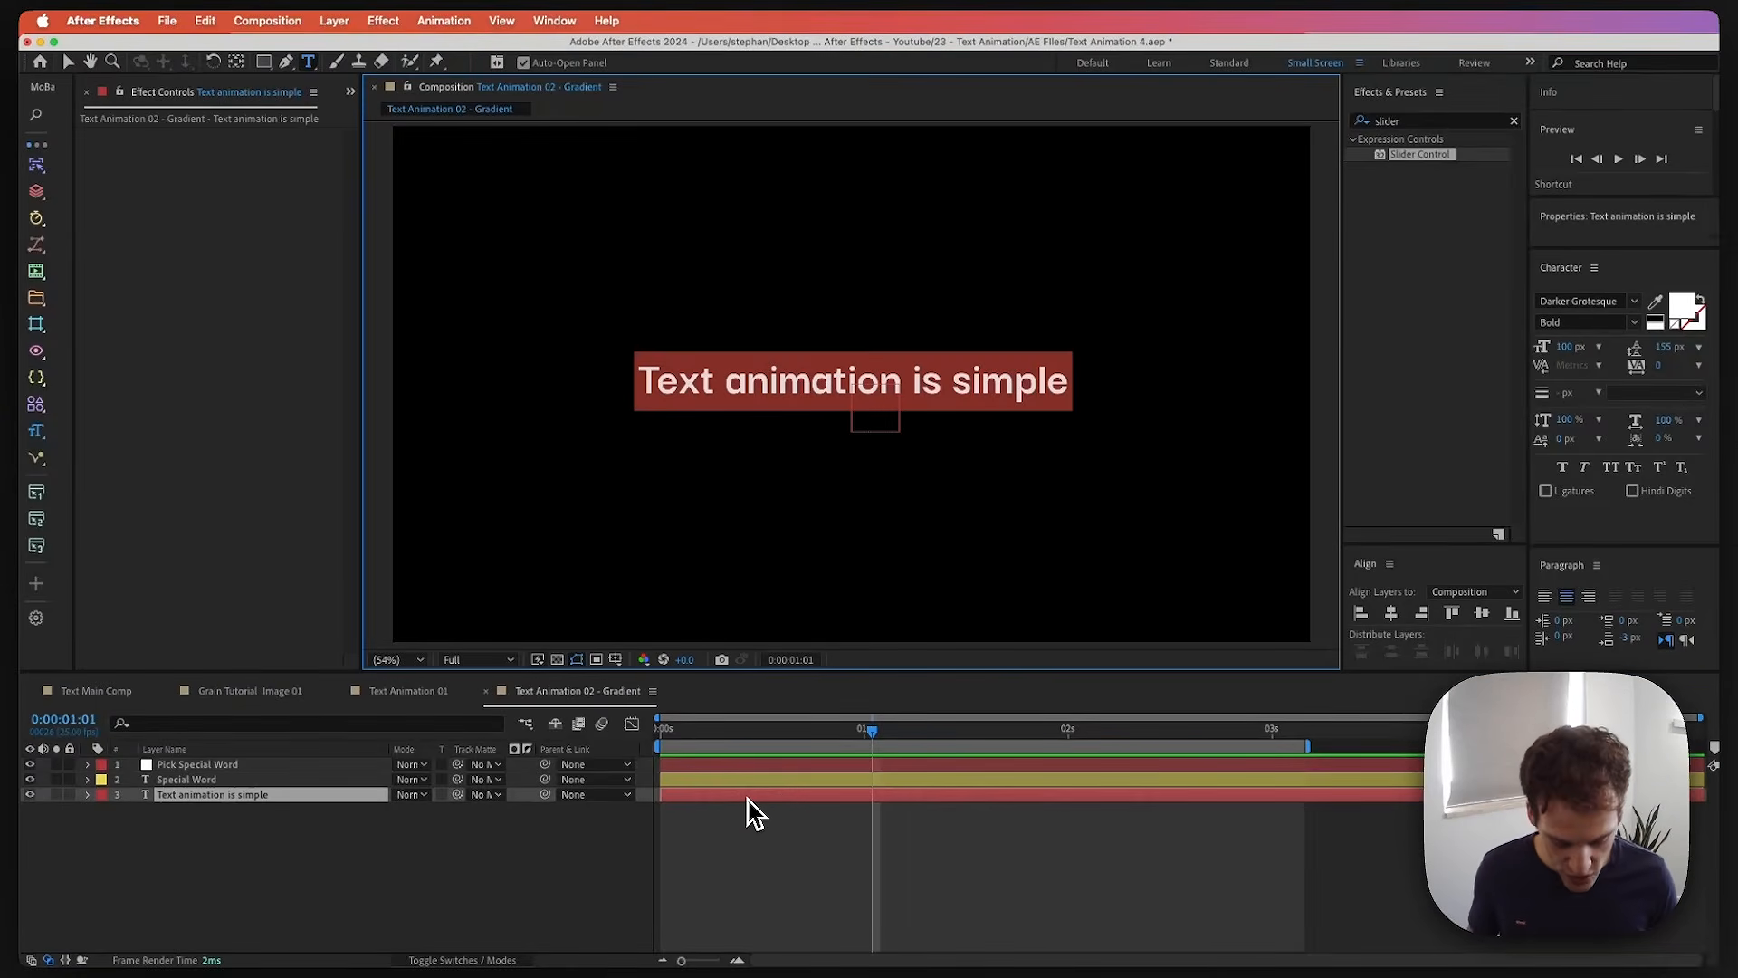
{"action": "type", "text": "In this video, we will explore"}
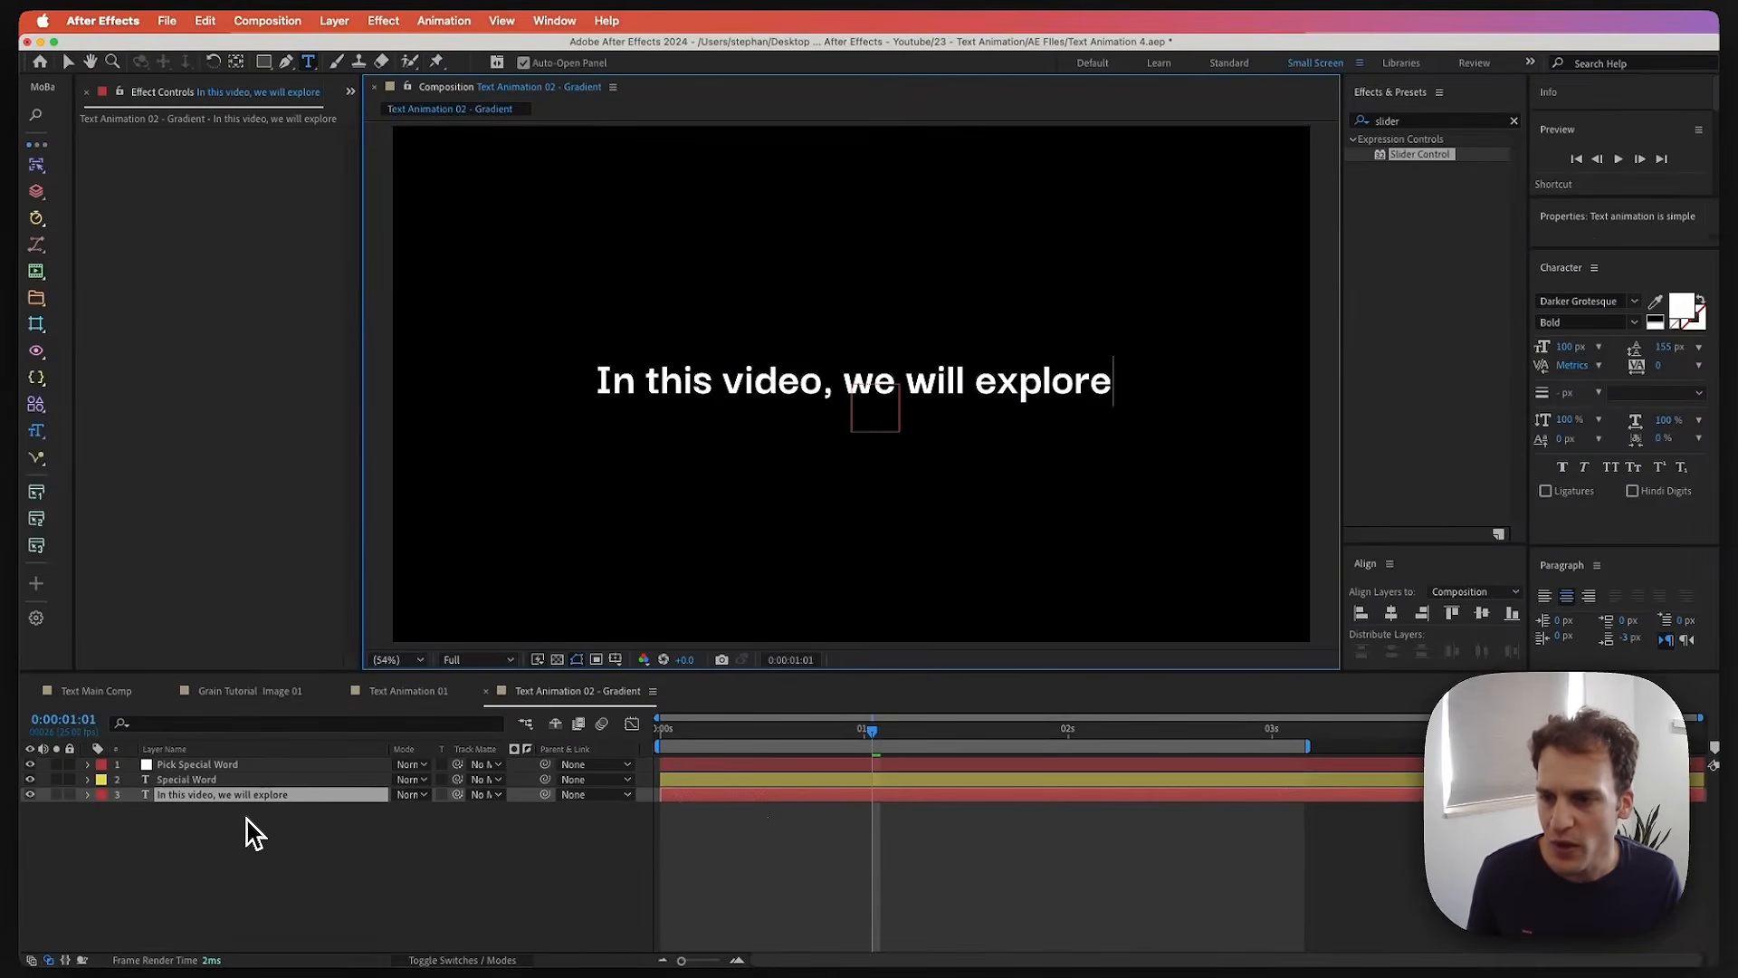
{"action": "left_click", "coordinate": [233, 797]}
{"action": "left_click", "coordinate": [291, 875]}
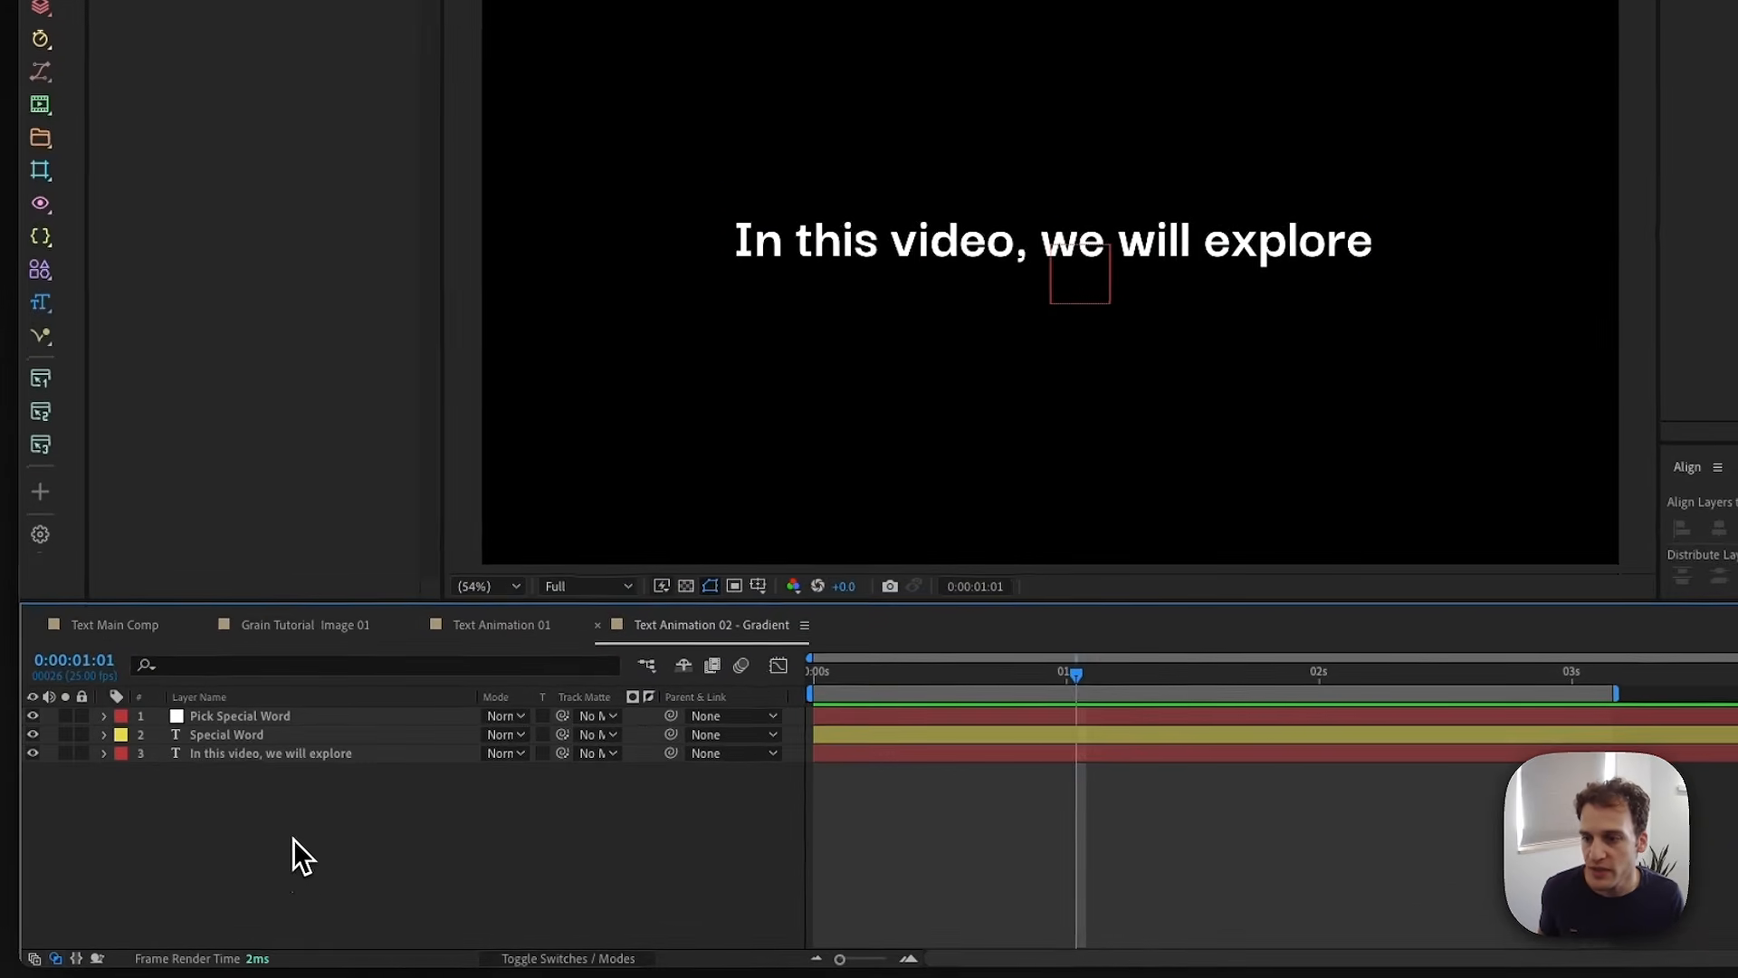
- Reveal the keyframed properties of the Special Word and main text layers and move the playhead to 0:00:00:13
{"action": "left_click", "coordinate": [253, 749]}
{"action": "left_click", "coordinate": [262, 755], "text": "shift"}
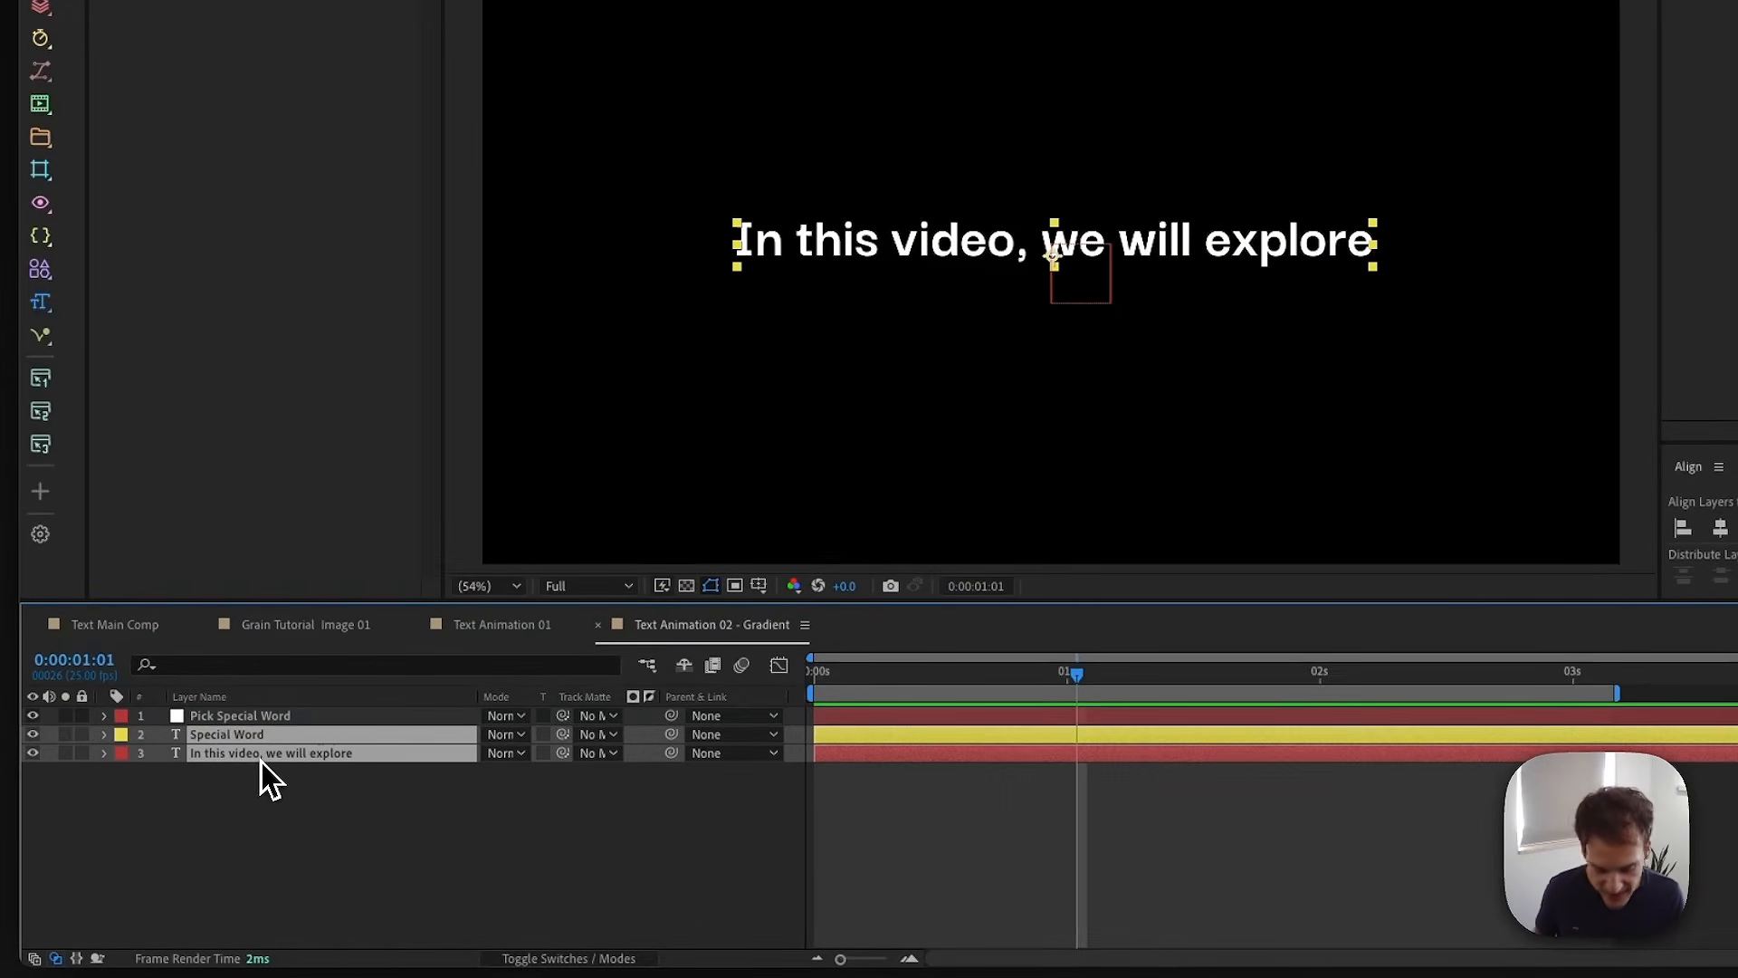
{"action": "key", "text": "u"}
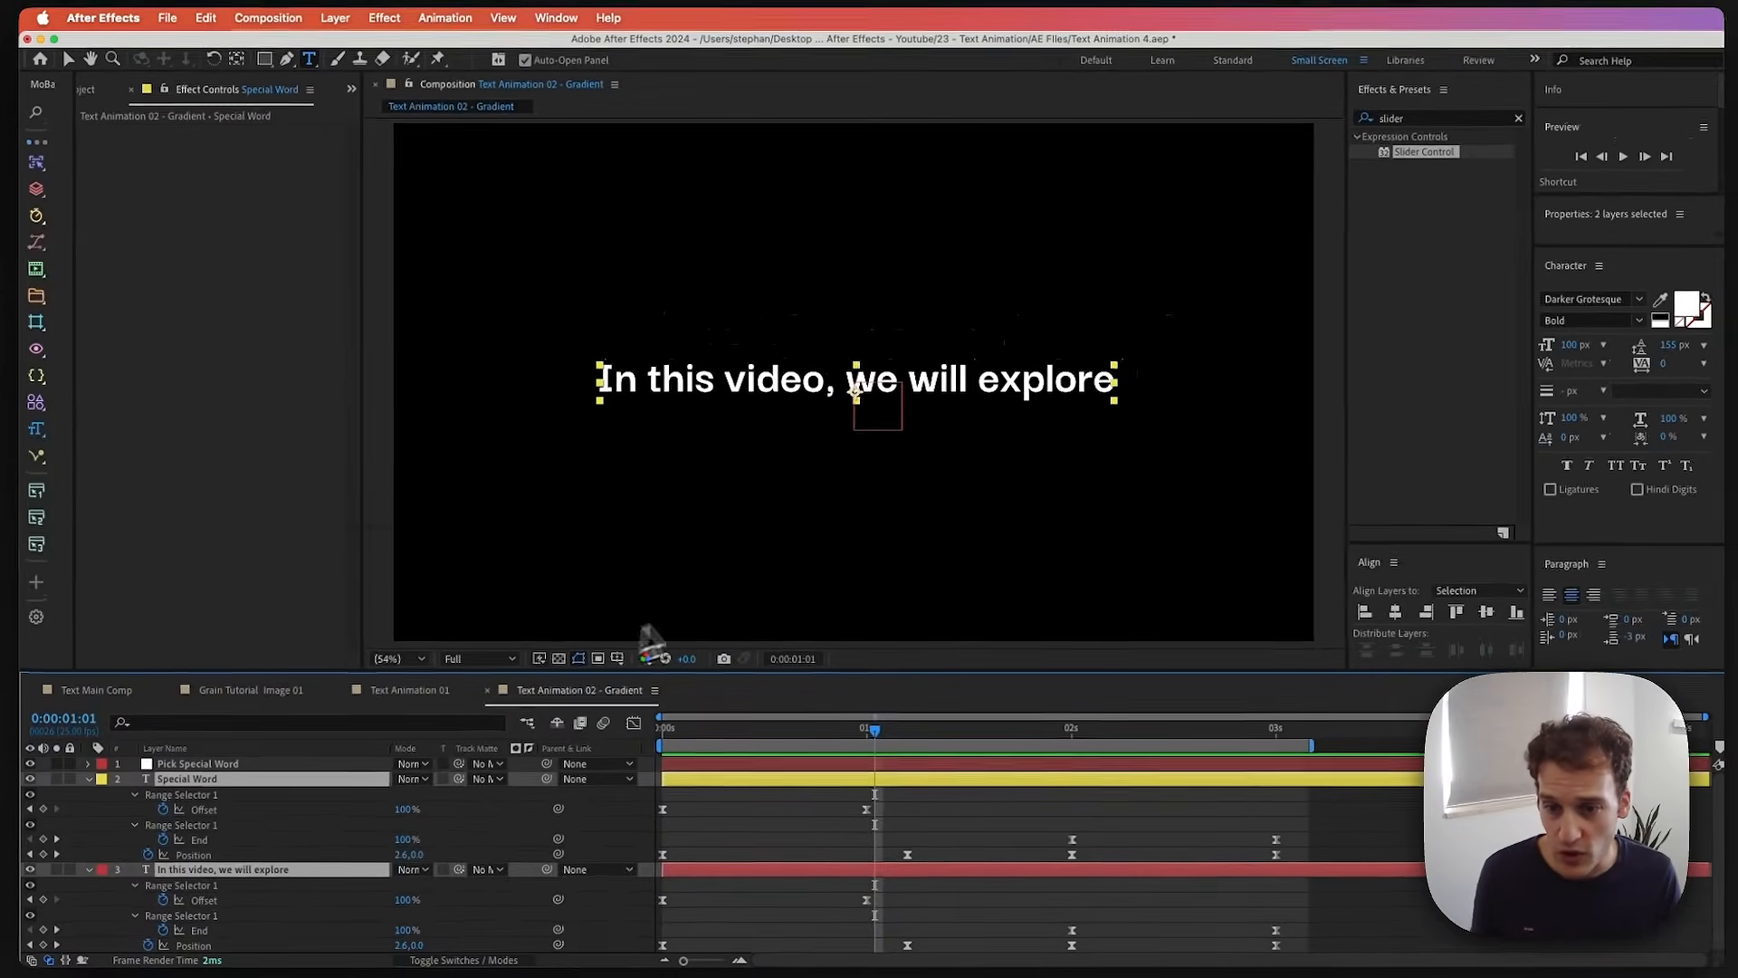
{"action": "left_click", "coordinate": [767, 733]}
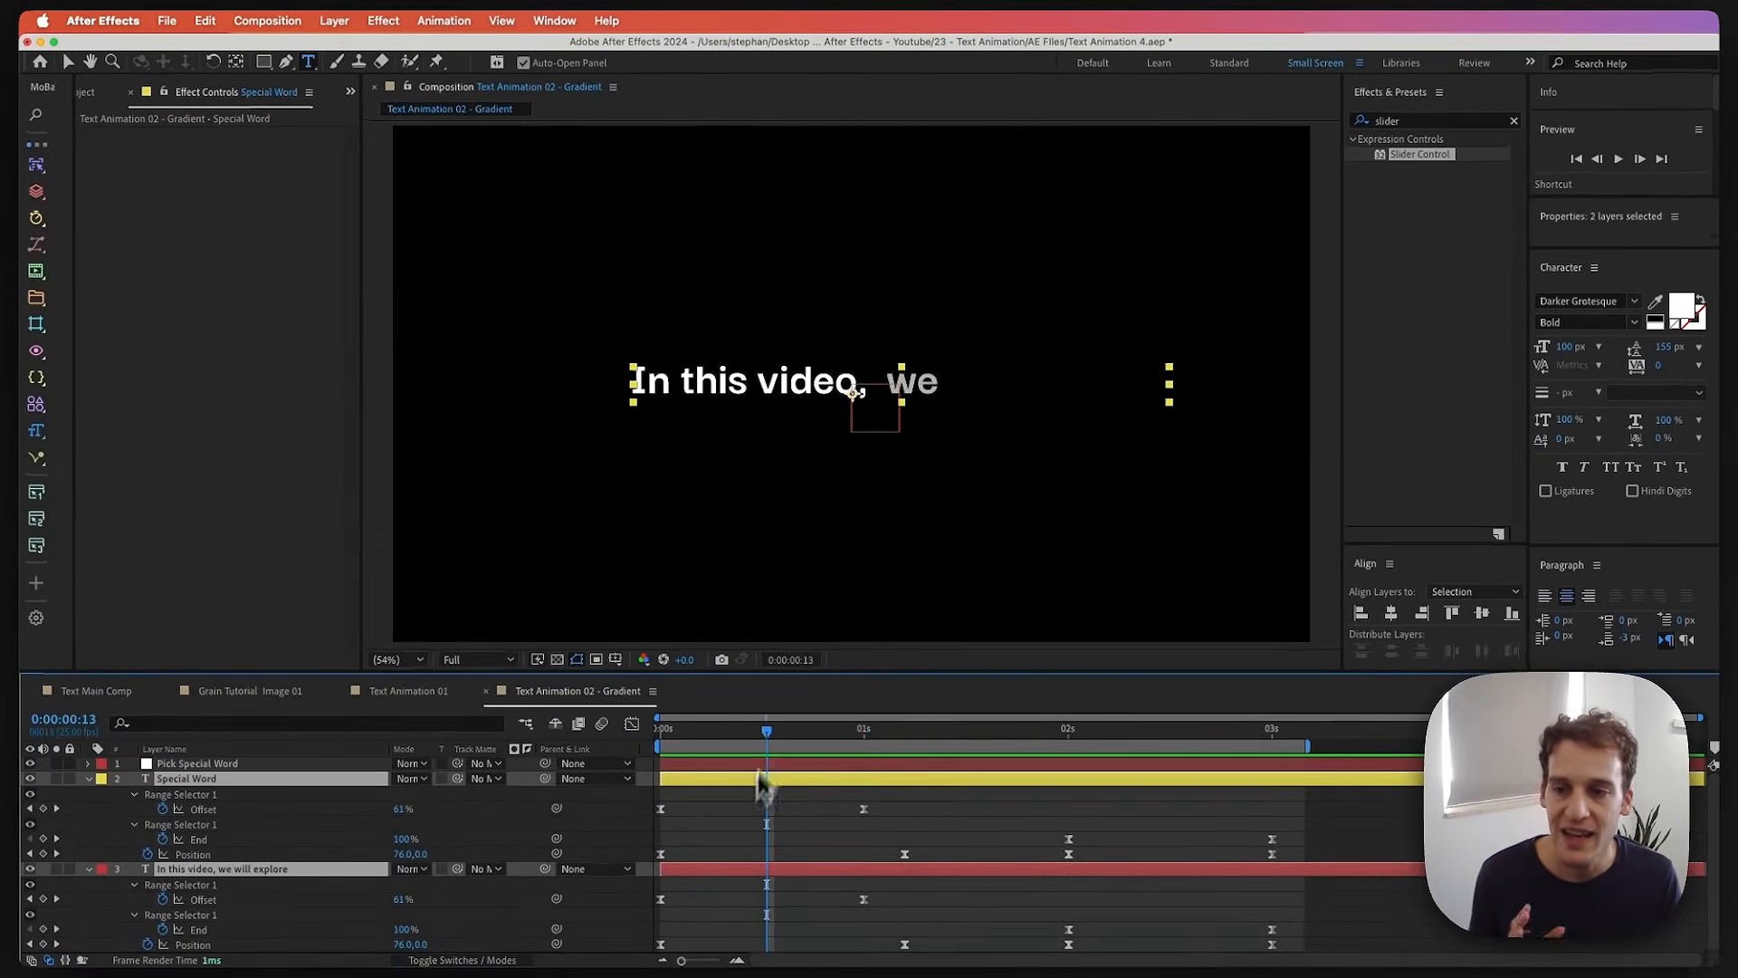
{"action": "mouse_move", "coordinate": [768, 738]}
{"action": "left_mouse_down"}
{"action": "mouse_move", "coordinate": [751, 738]}
{"action": "mouse_move", "coordinate": [766, 739]}
{"action": "left_mouse_up"}
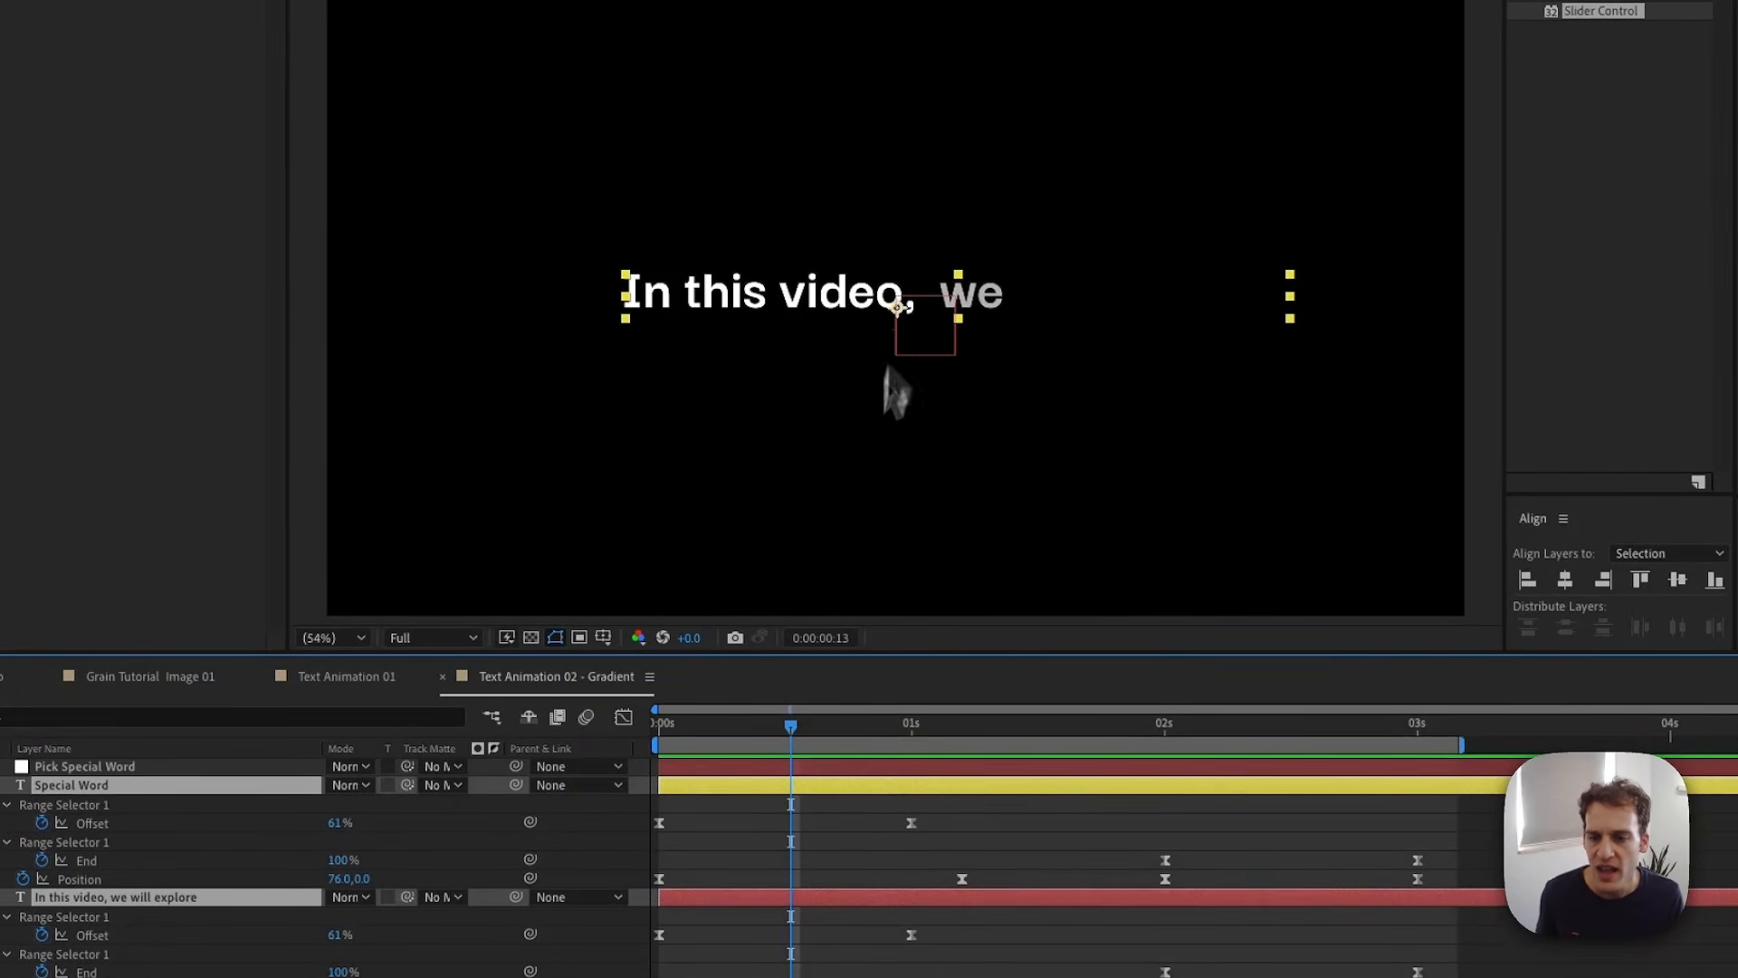
- Add keyframes at 0:00:00:13 for the start animation's Offset and the Position on both text layers
{"action": "left_click", "coordinate": [86, 825]}
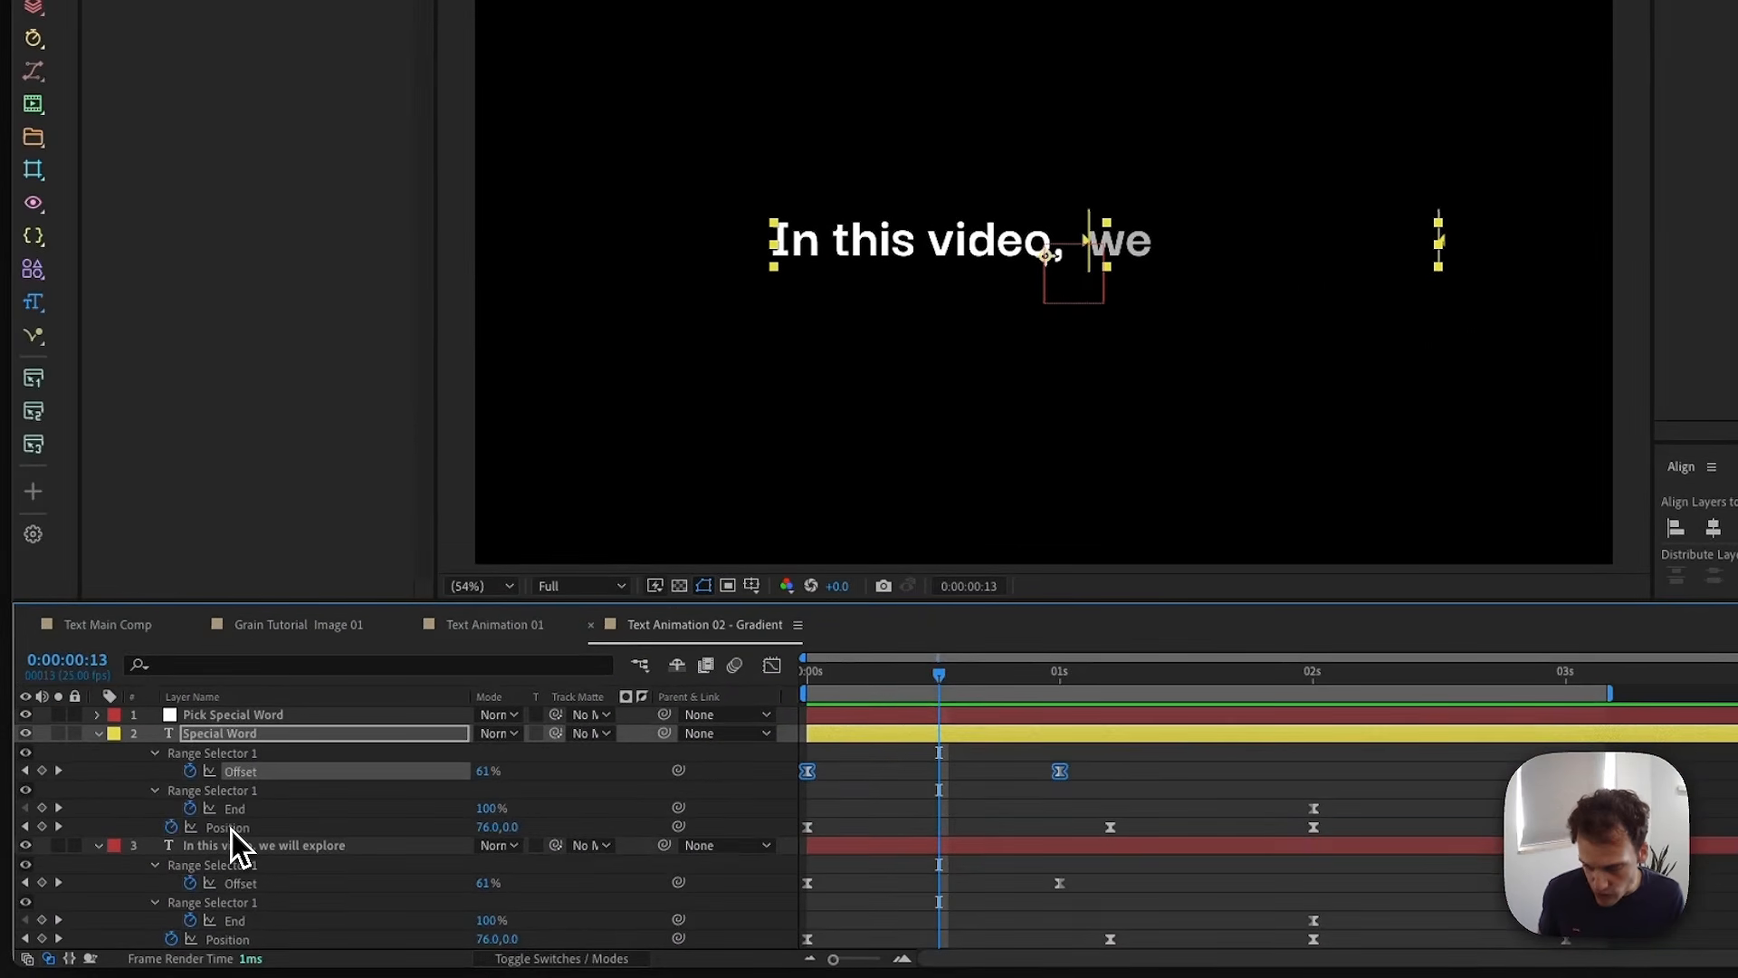
{"action": "left_click", "coordinate": [232, 827]}
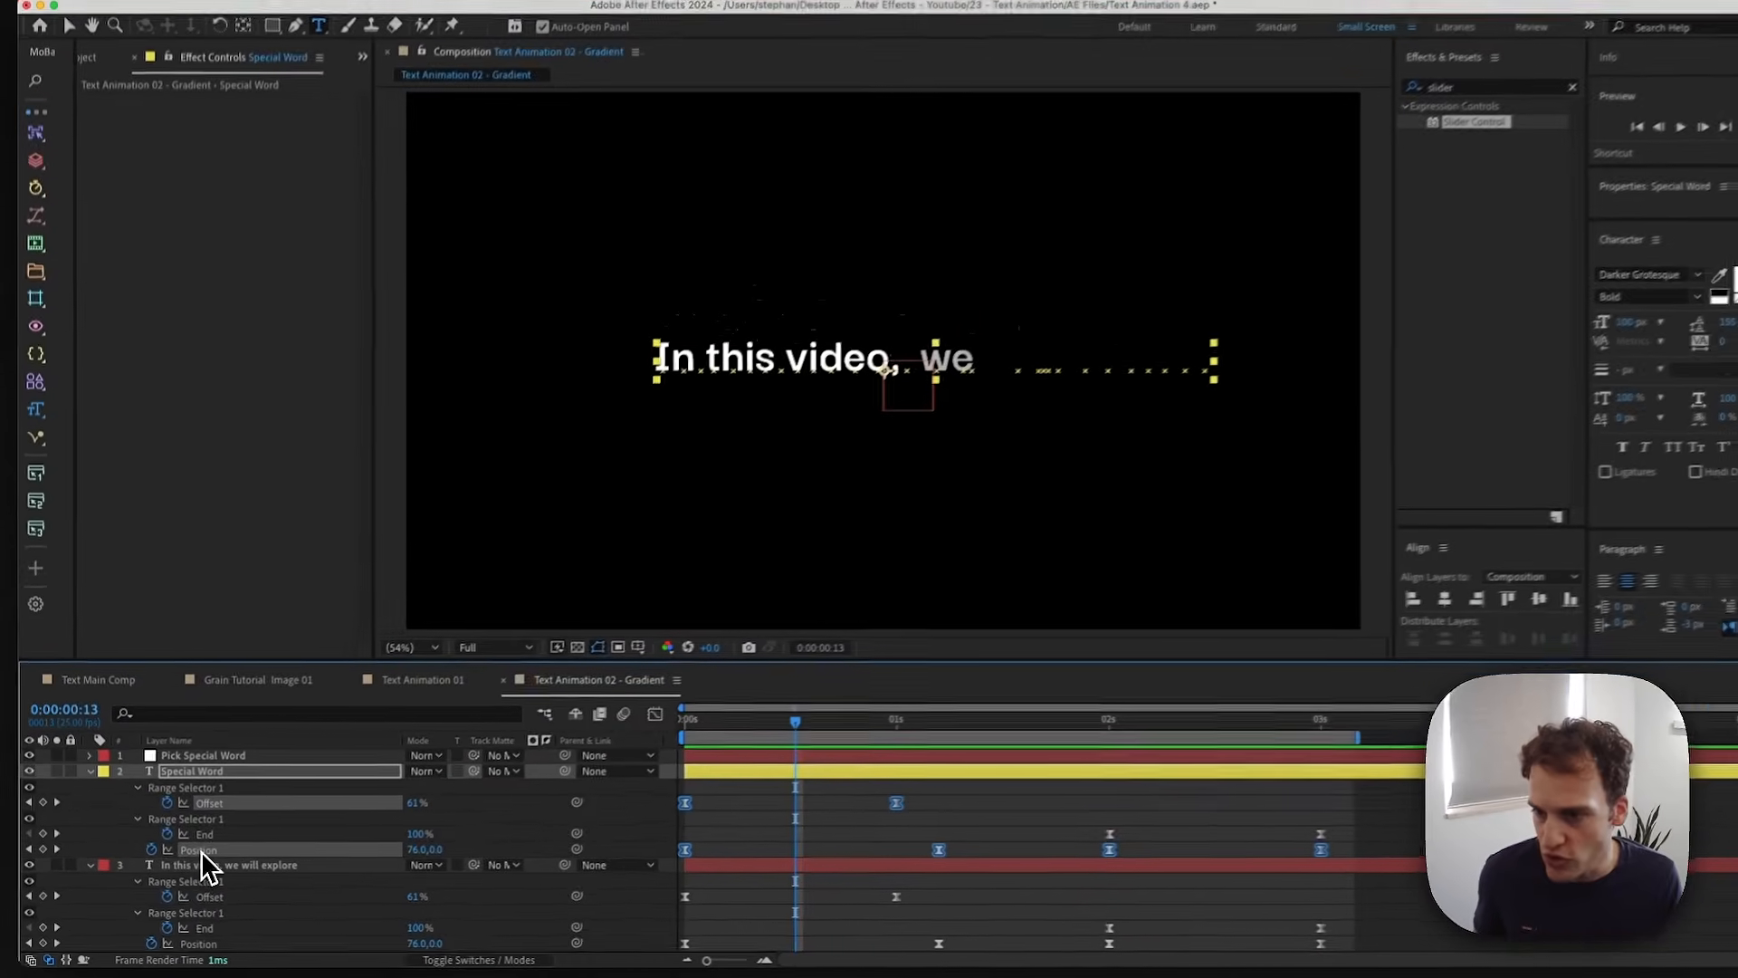
{"action": "left_click", "coordinate": [209, 896], "text": "shift"}
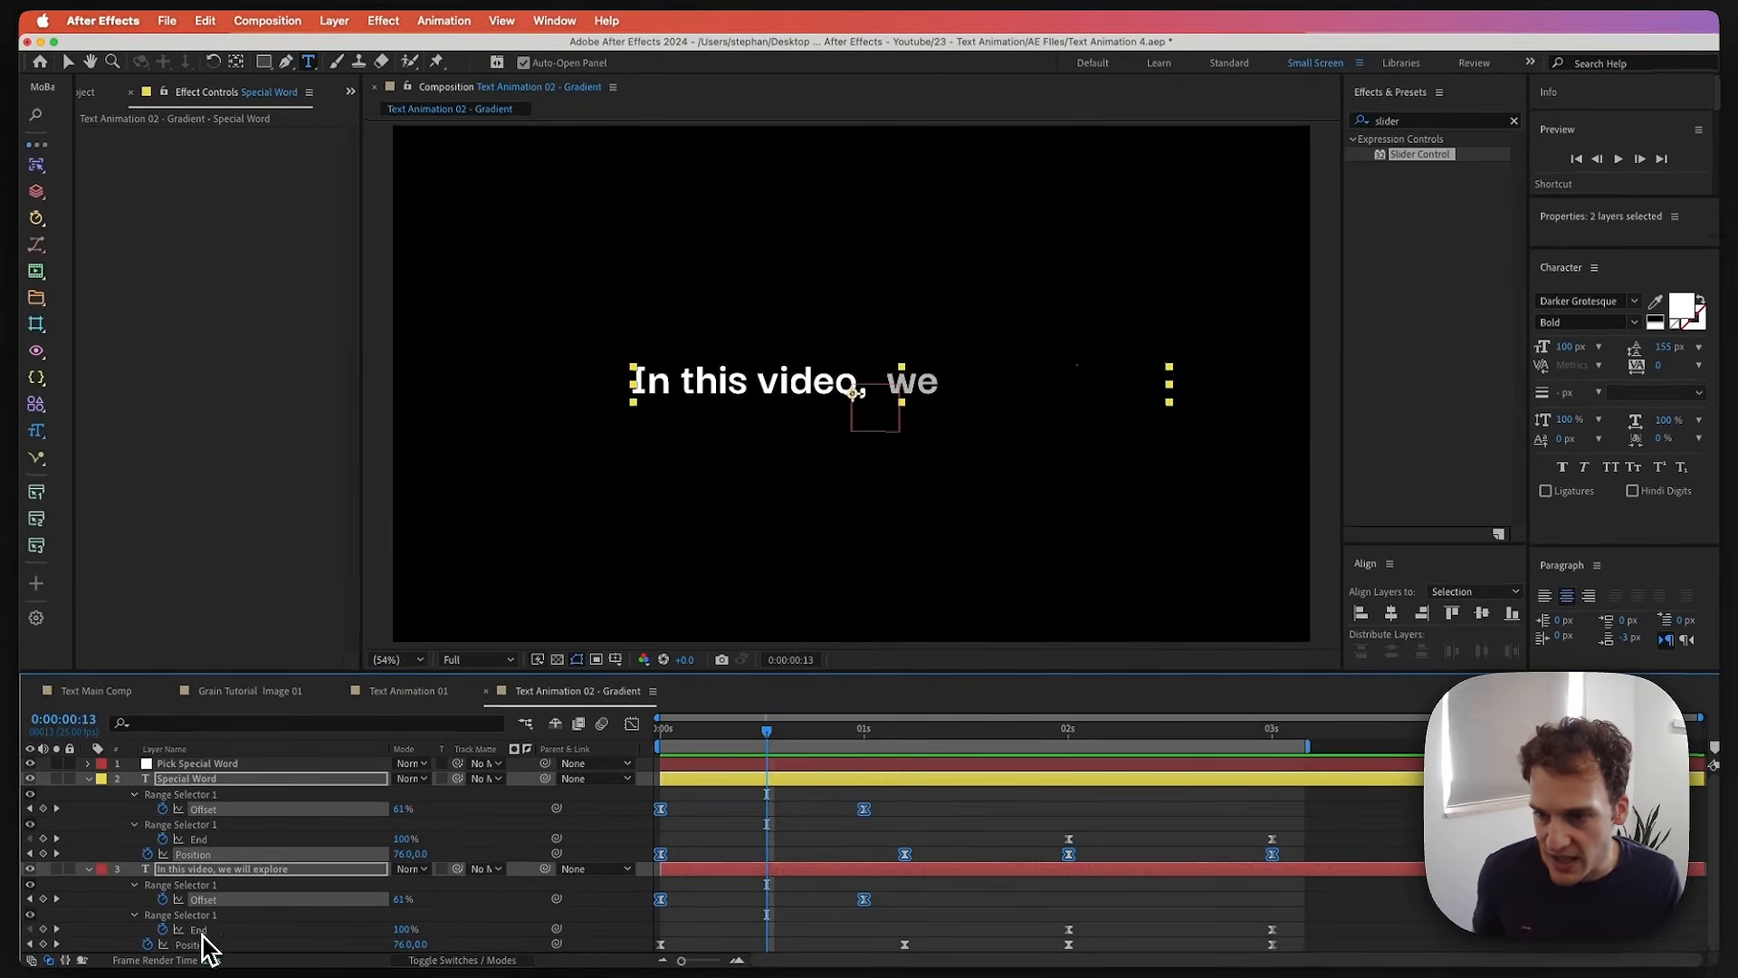
{"action": "left_click", "coordinate": [198, 943], "text": "shift"}
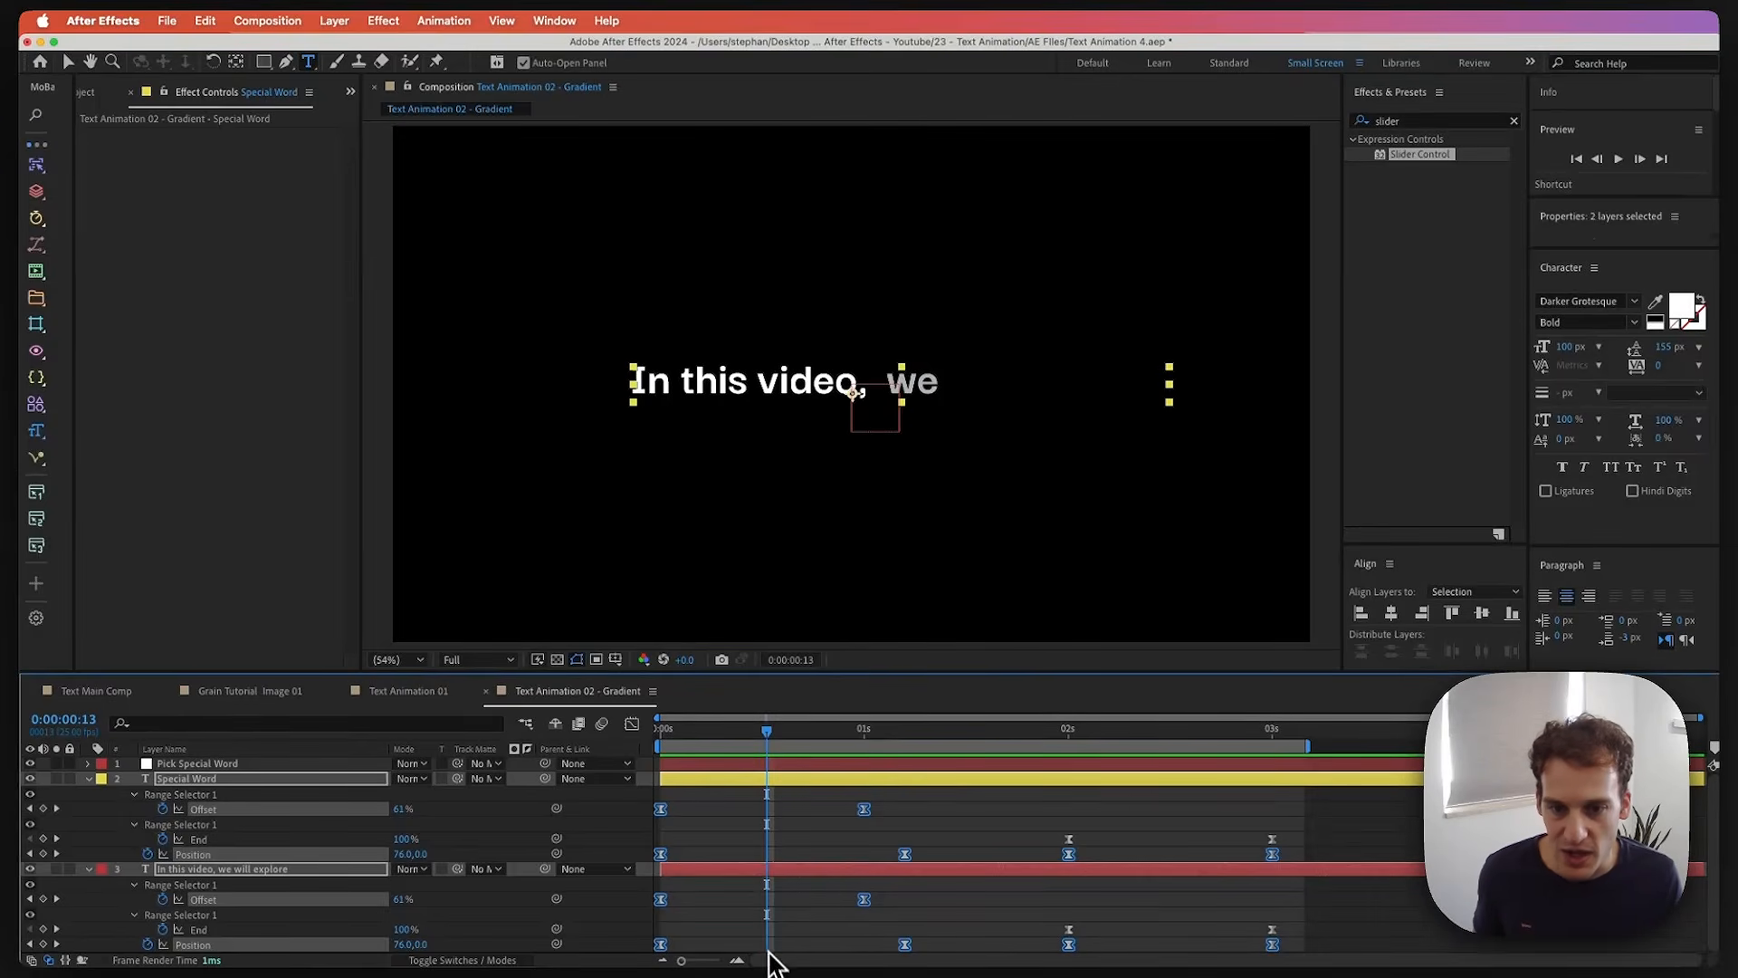
{"action": "left_click", "coordinate": [43, 808]}
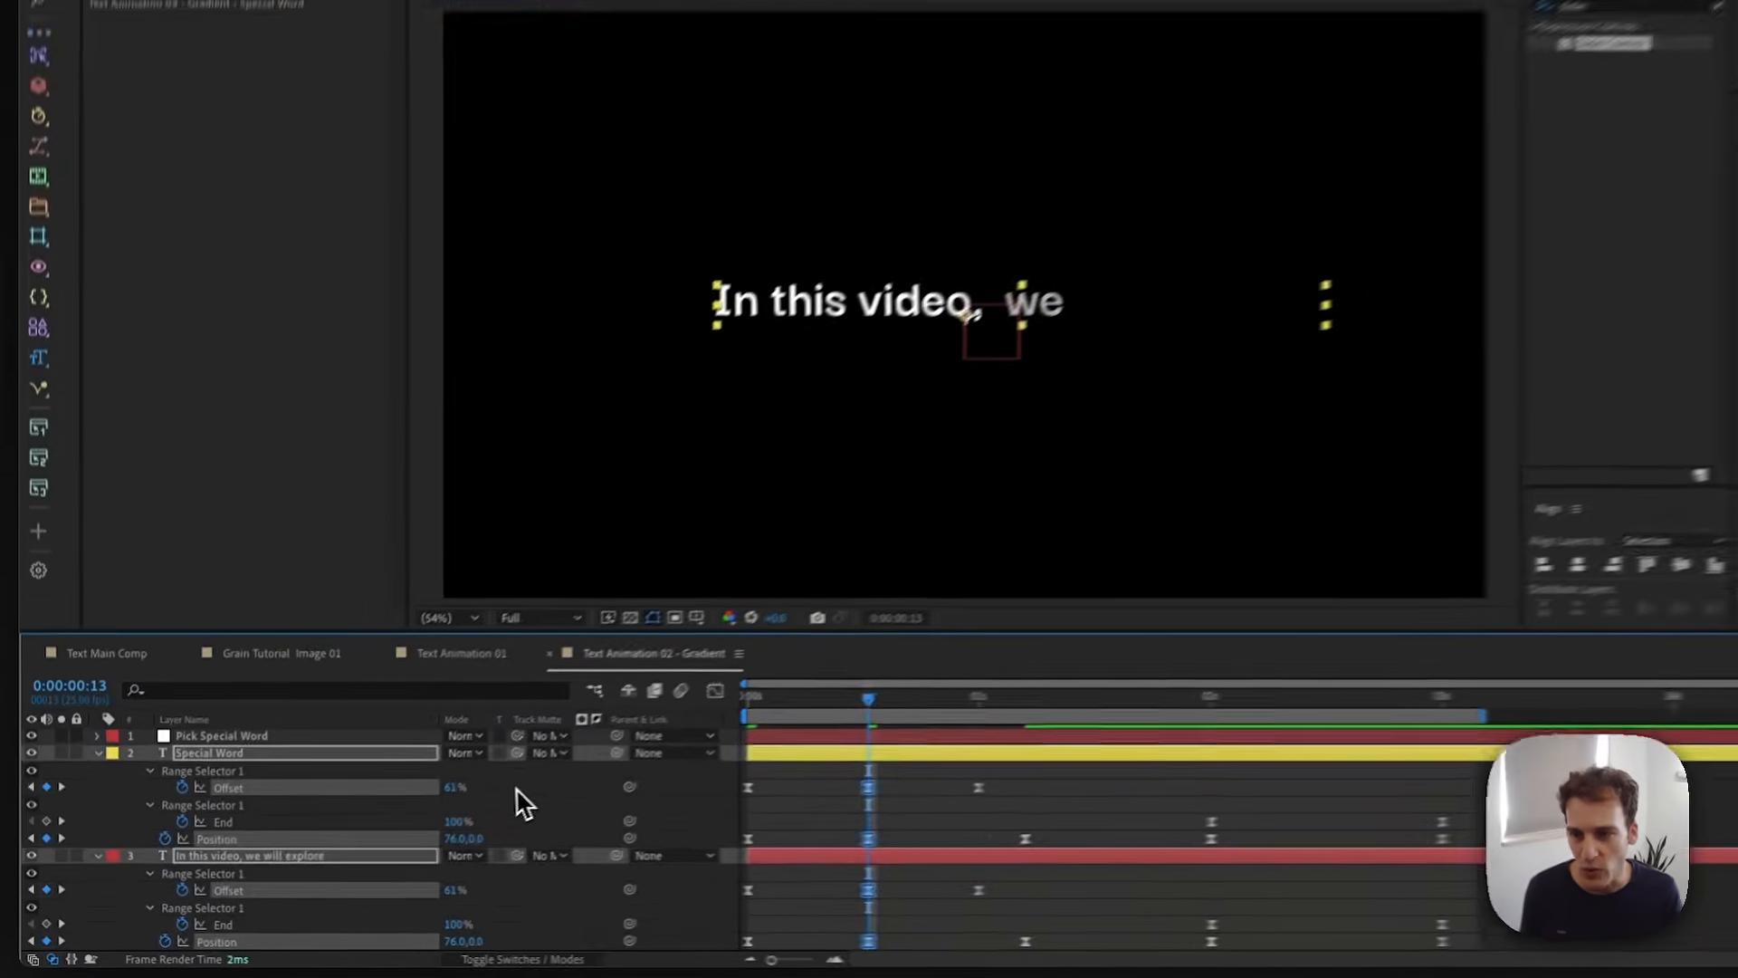
- Set the Offset keyframe at 0:00:00:13 to 50% on both the Special Word and main text layers
{"action": "left_click", "coordinate": [445, 814]}
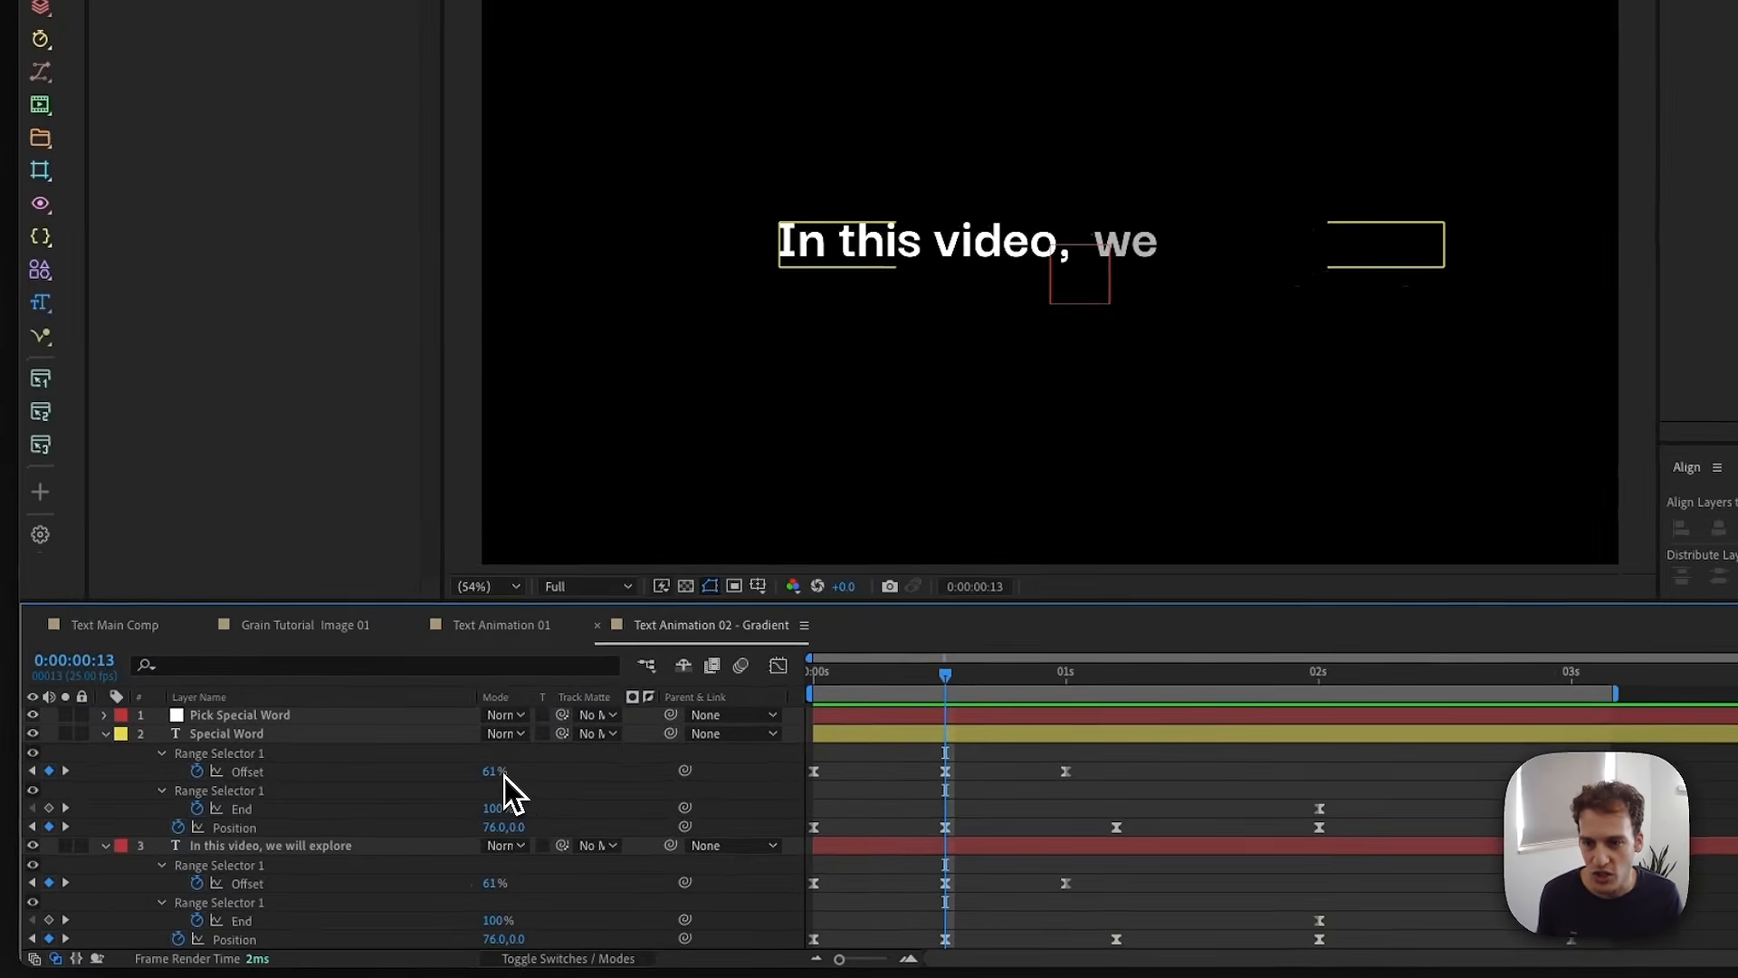
{"action": "left_click_drag", "start_coordinate": [496, 780], "coordinate": [487, 777]}
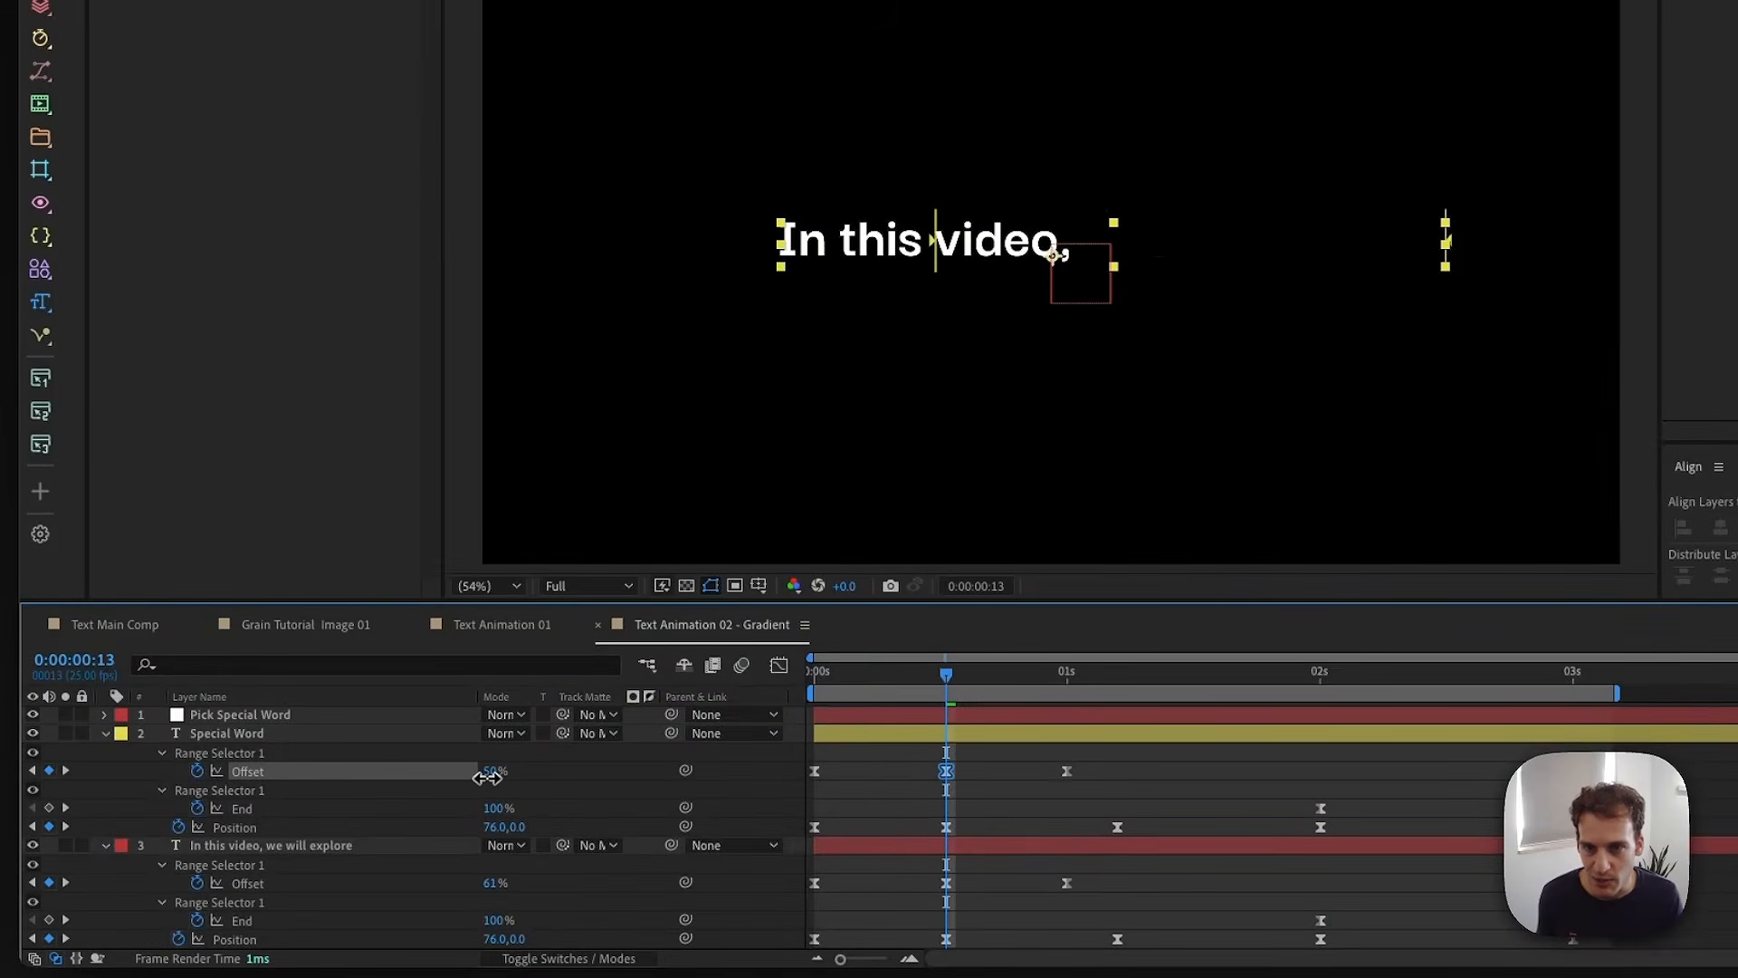
{"action": "left_click", "coordinate": [525, 882]}
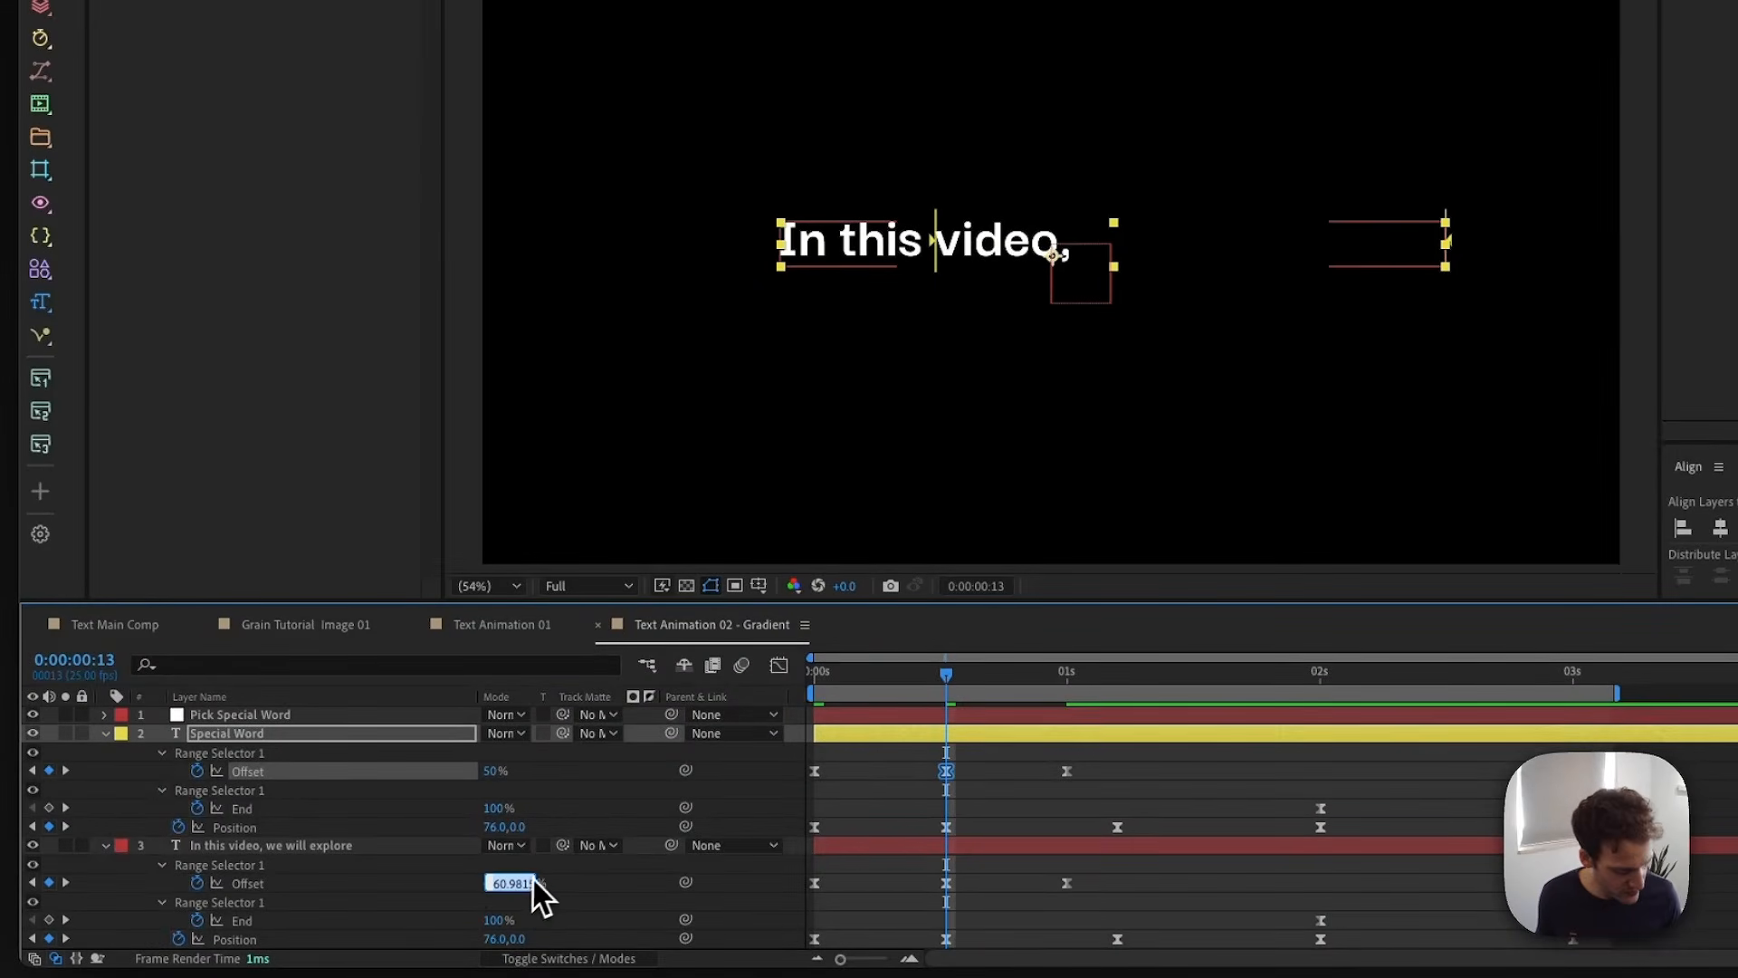
{"action": "type", "text": "50"}
{"action": "key", "text": "Return"}
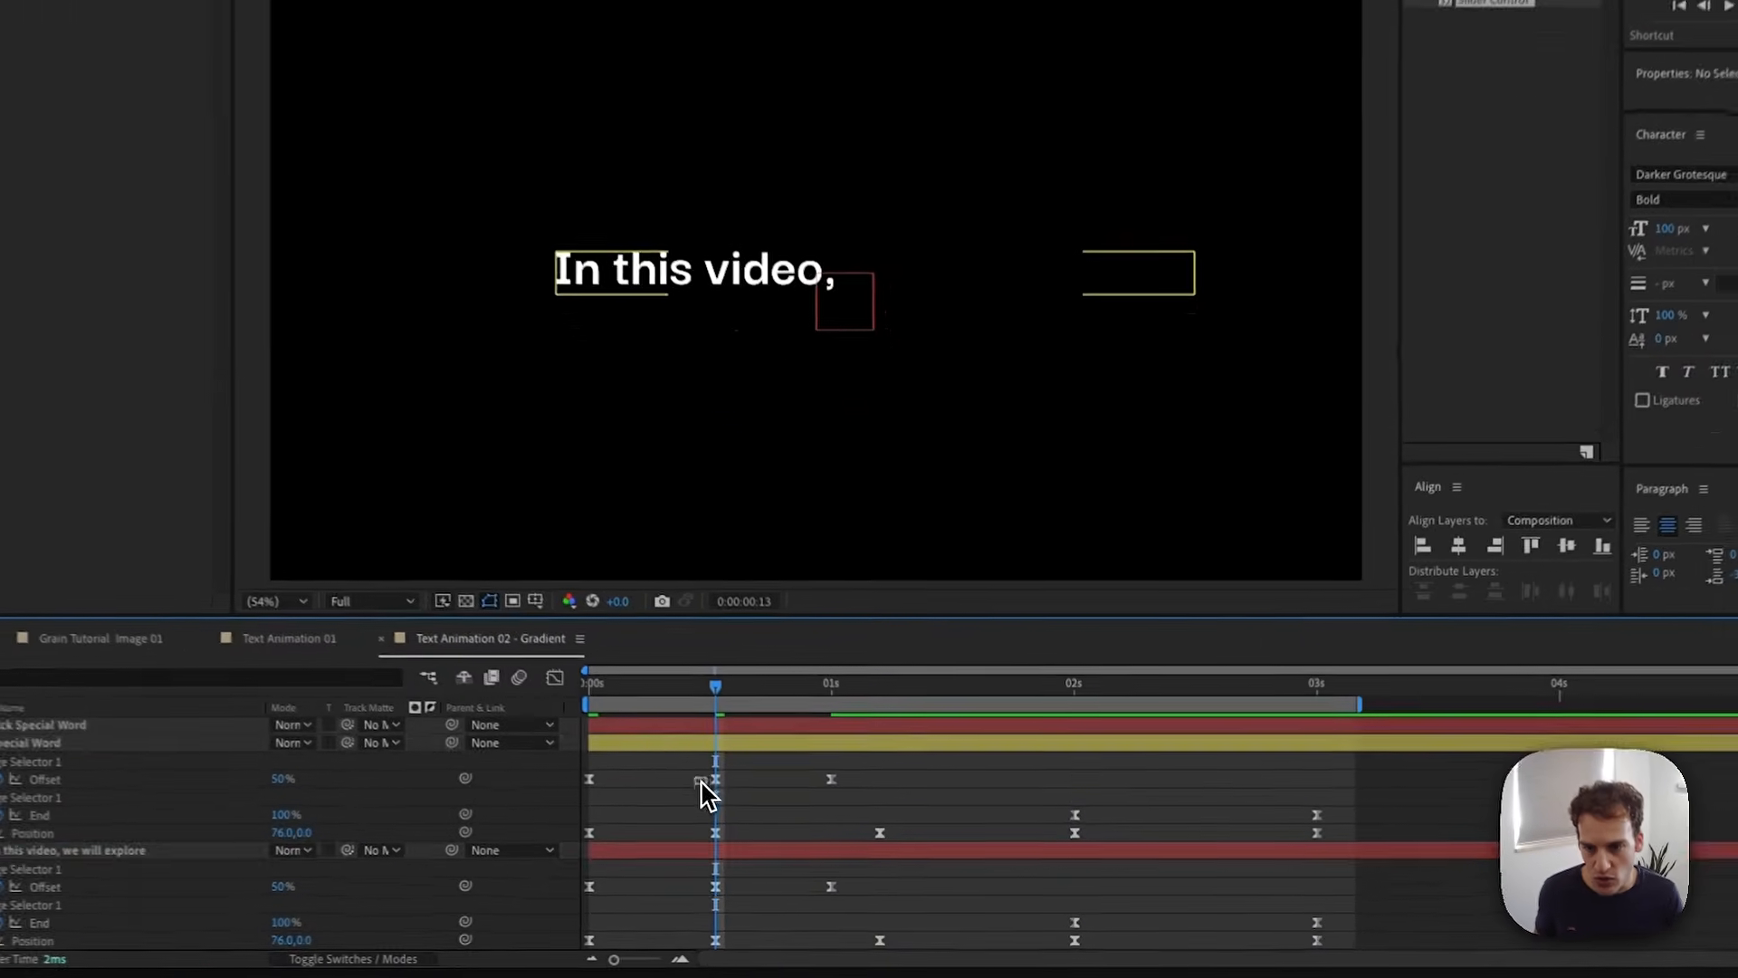
- Easy ease the 0:00:00:13 Offset and Position keyframes on both text layers and level their speed to zero in the graph editor
{"action": "left_click_drag", "start_coordinate": [753, 804], "coordinate": [794, 960]}
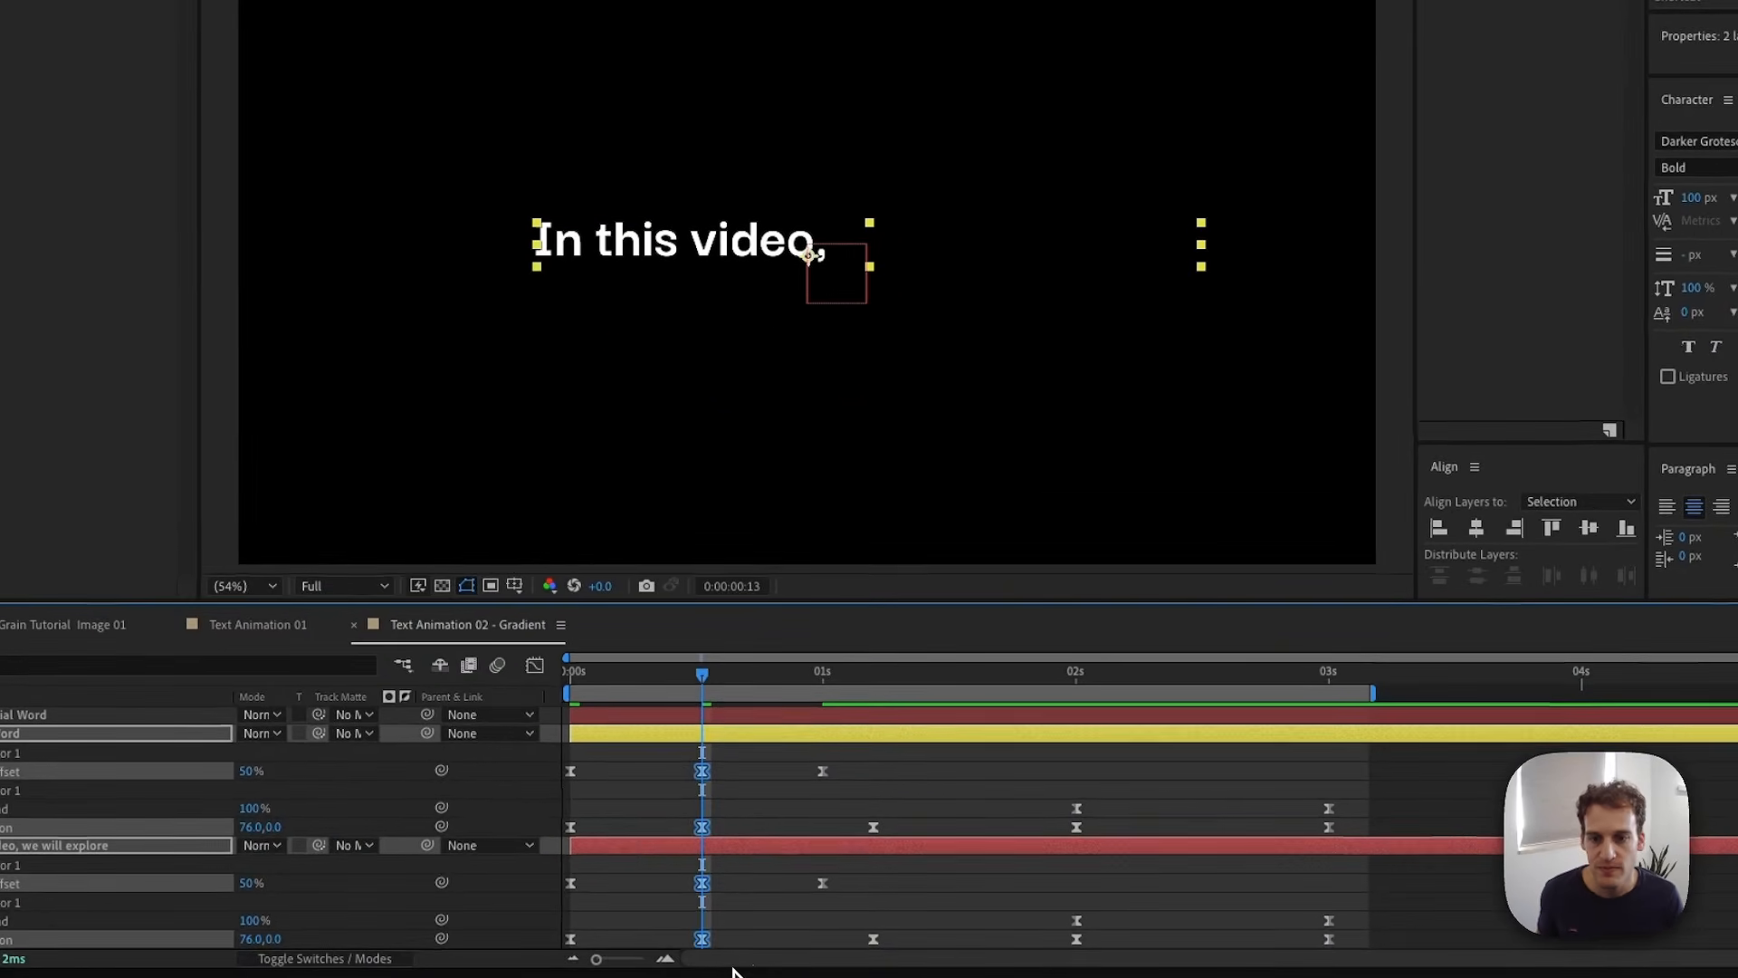
{"action": "left_click", "coordinate": [535, 668]}
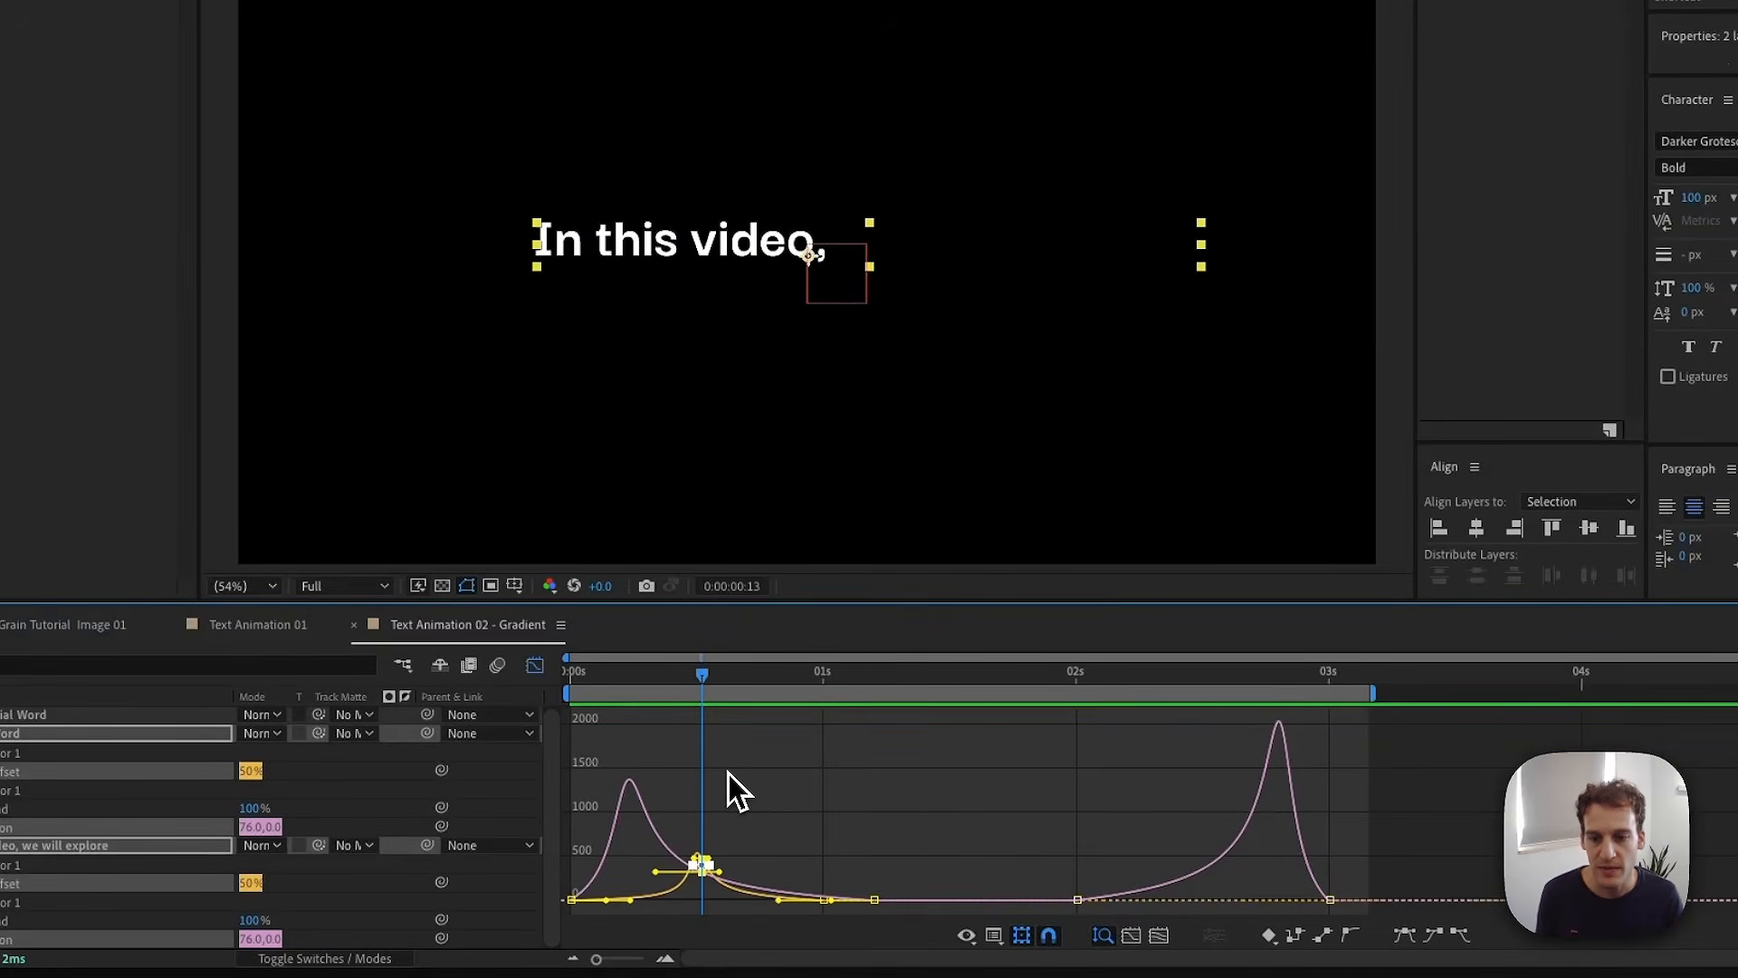
{"action": "key", "text": "F9"}
{"action": "left_click_drag", "start_coordinate": [679, 892], "coordinate": [740, 894]}
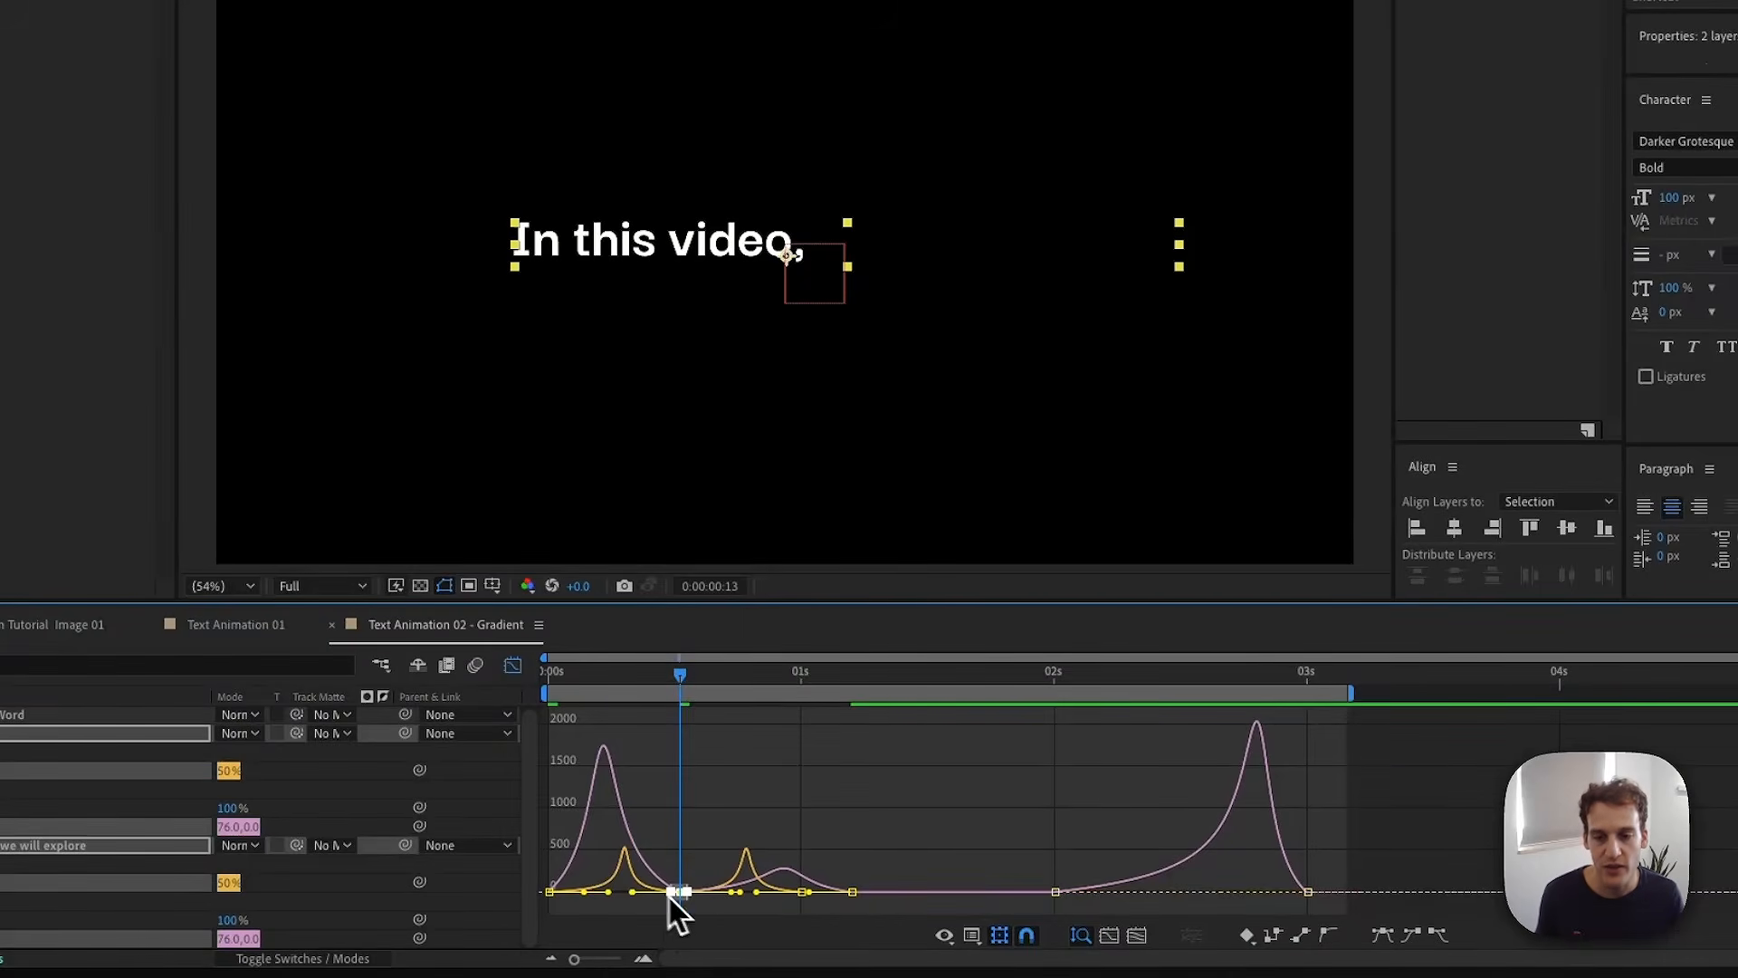
- Preview the two-part reveal, then leave the graph editor and collapse the keyframed properties of both text layers
{"action": "key", "text": "space"}
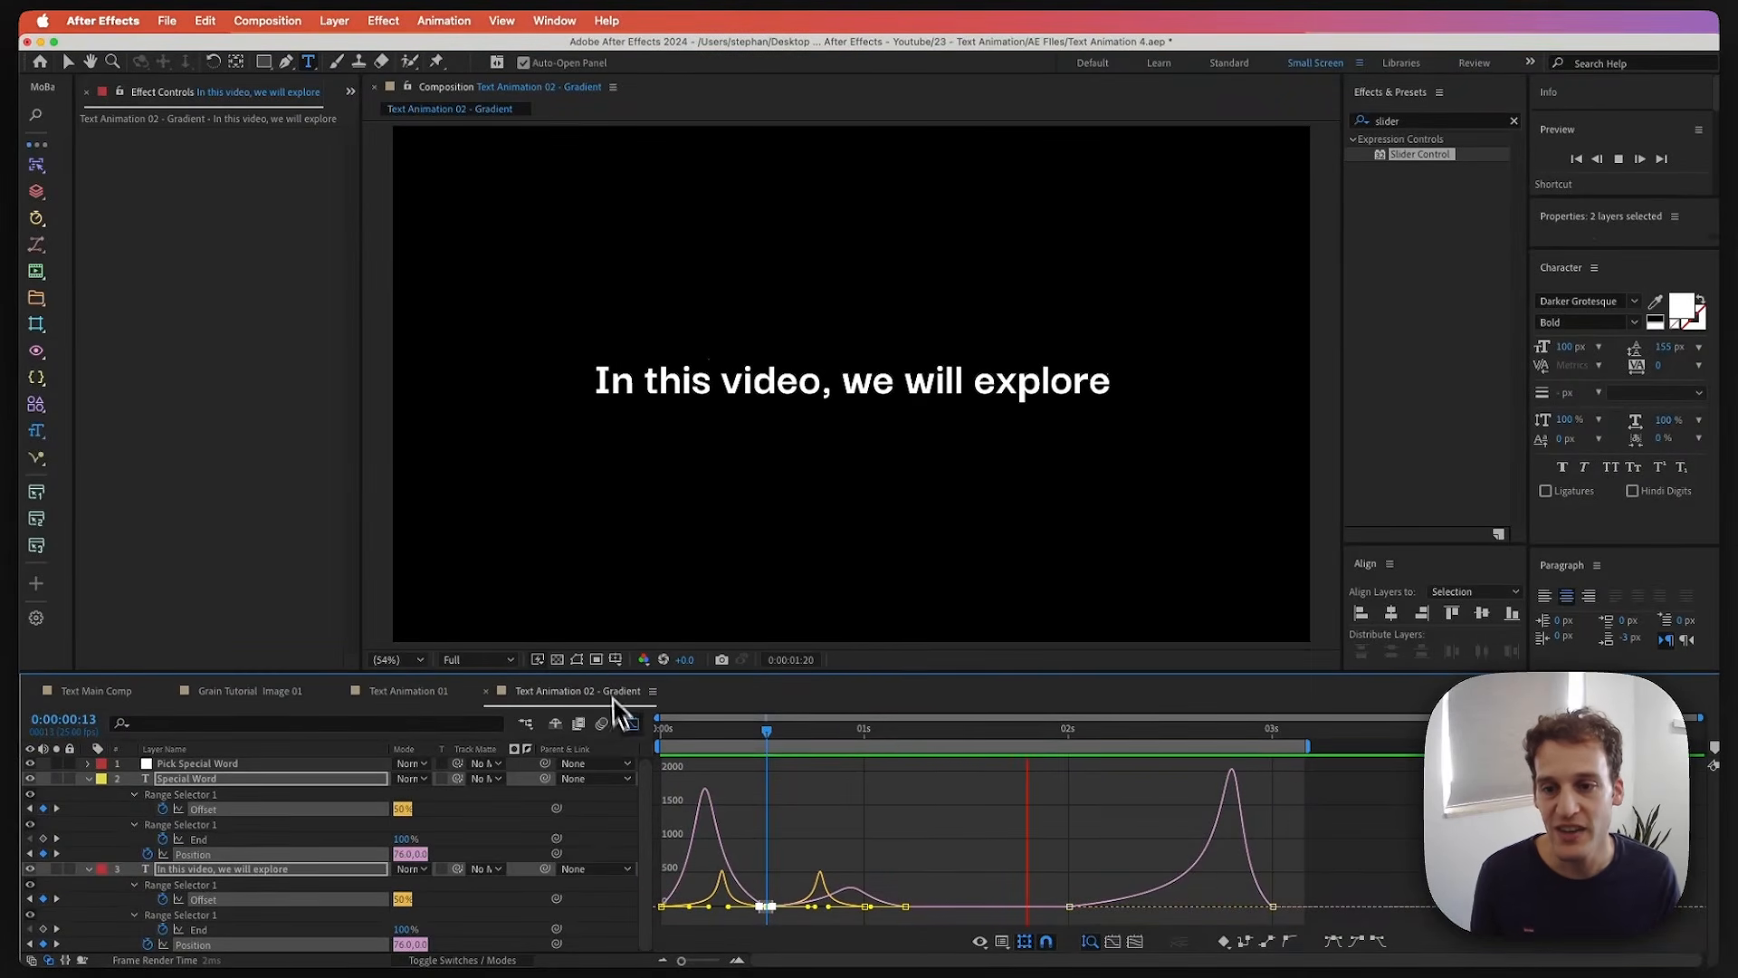
{"action": "left_click", "coordinate": [632, 723]}
{"action": "key", "text": "space"}
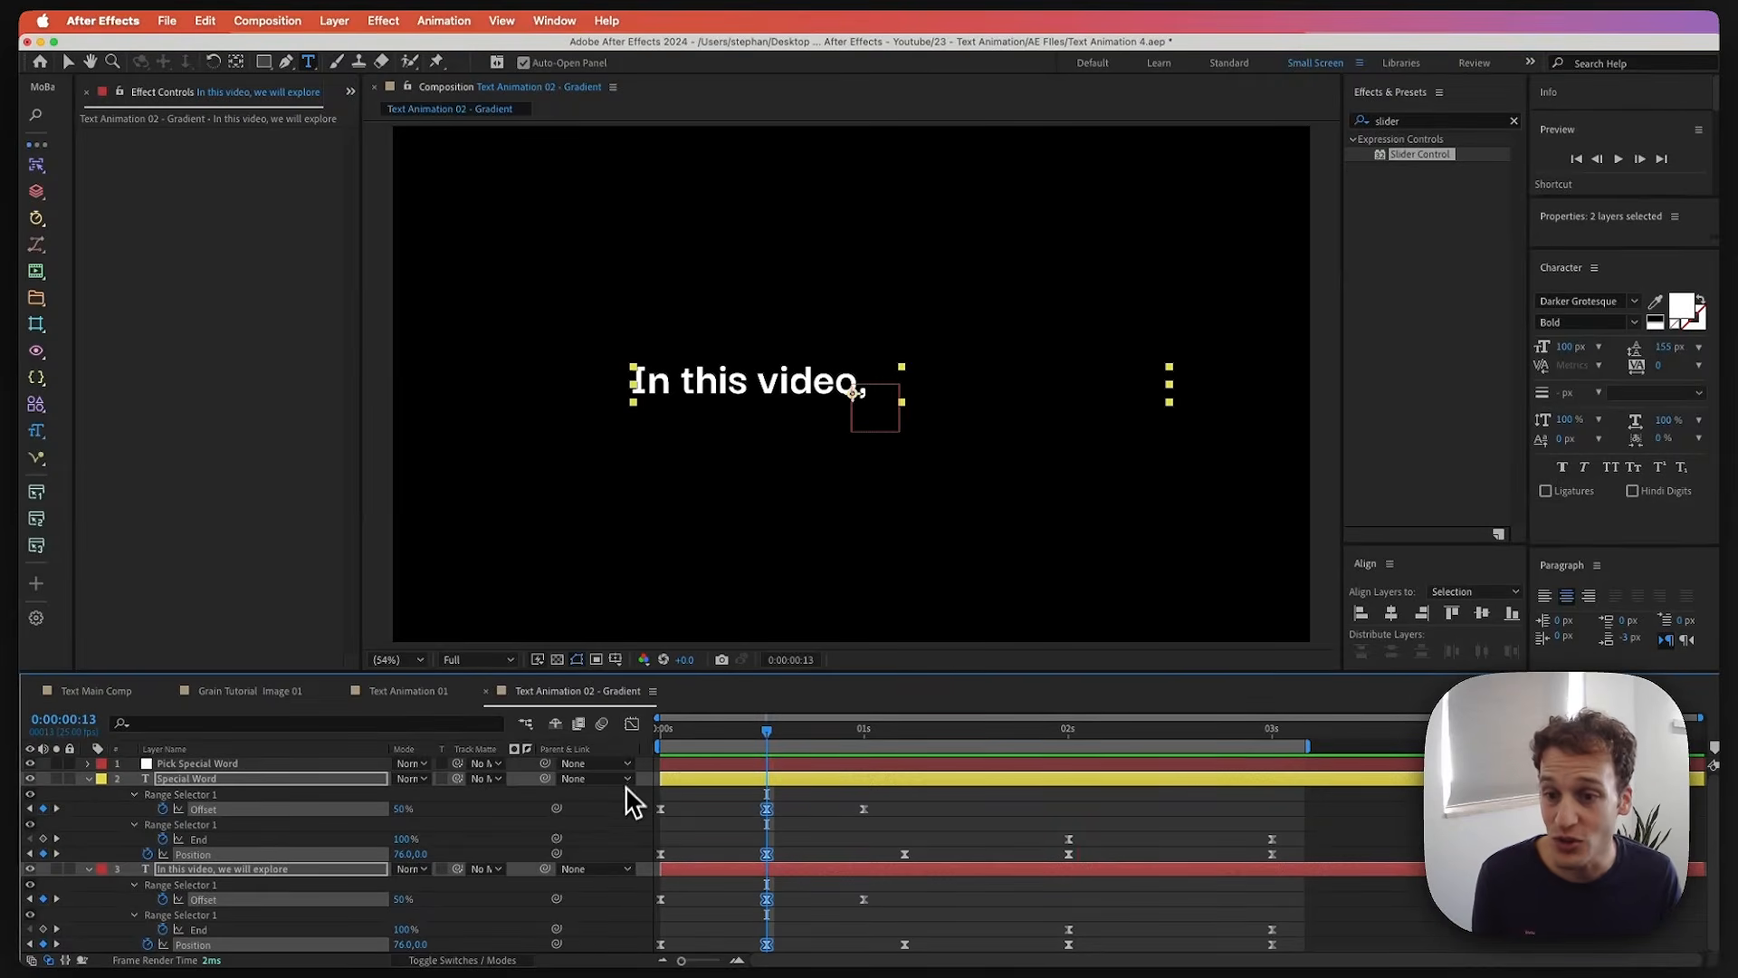
{"action": "left_click", "coordinate": [611, 817]}
{"action": "key", "text": "u"}
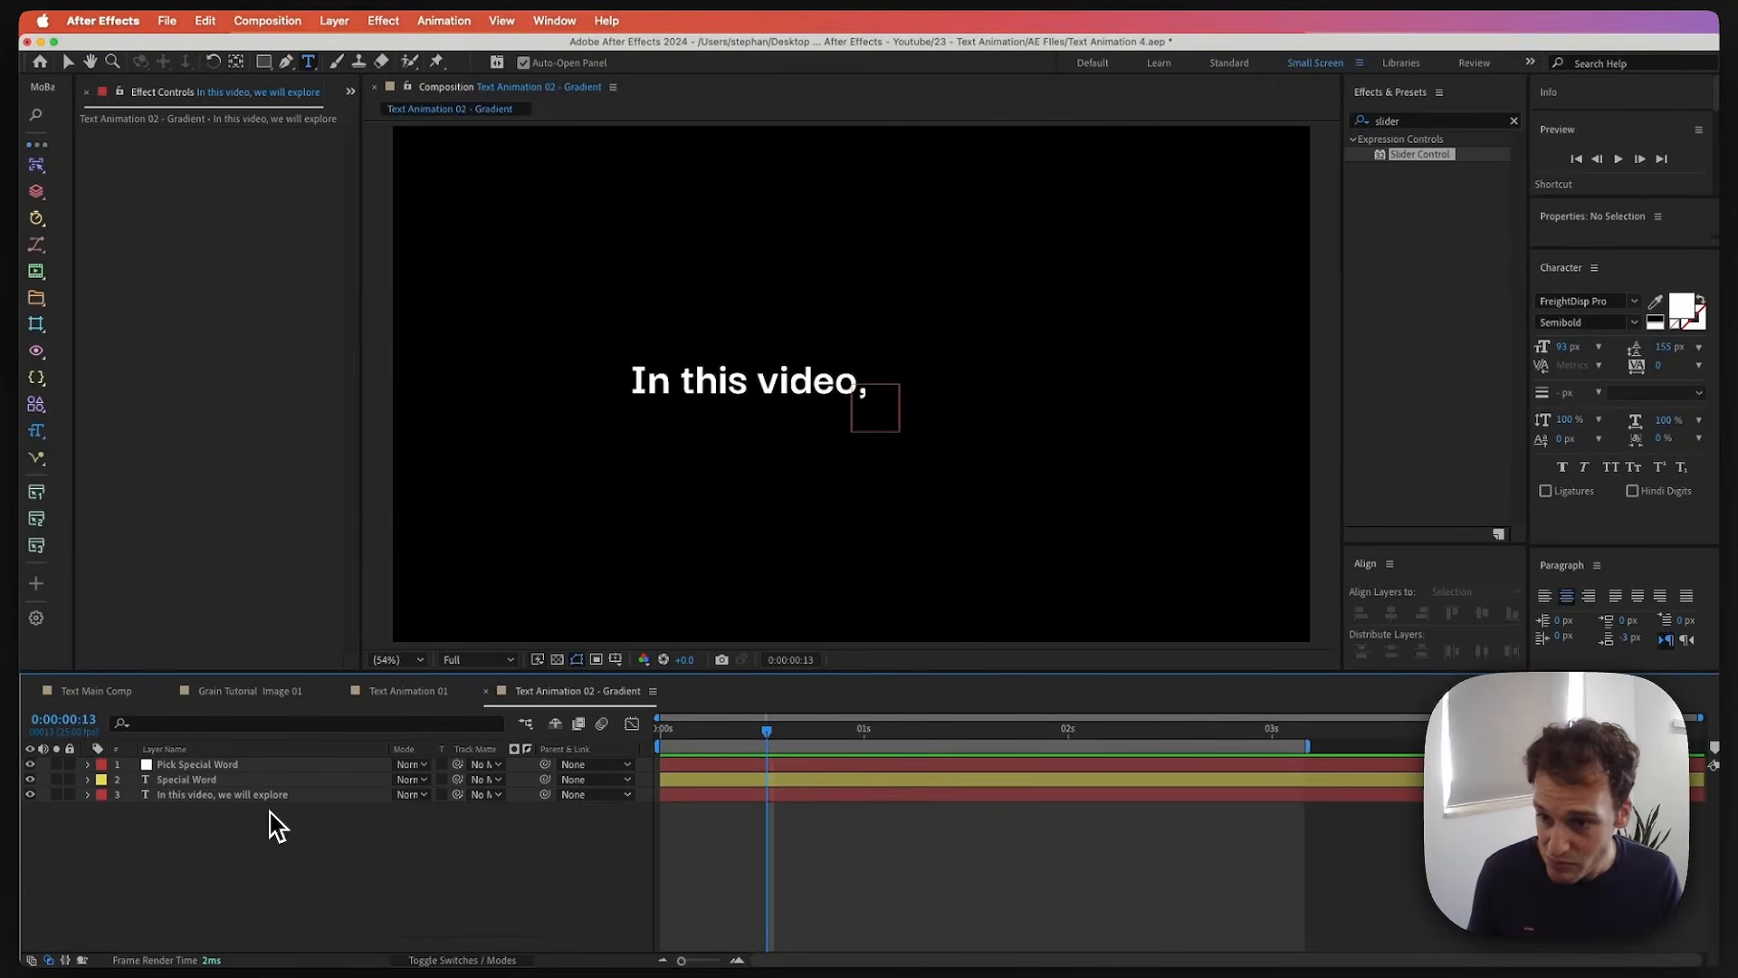
- Apply the Gradient Ramp effect to the Special Word layer and move the playhead to 0:00:01:00
{"action": "left_click", "coordinate": [735, 780]}
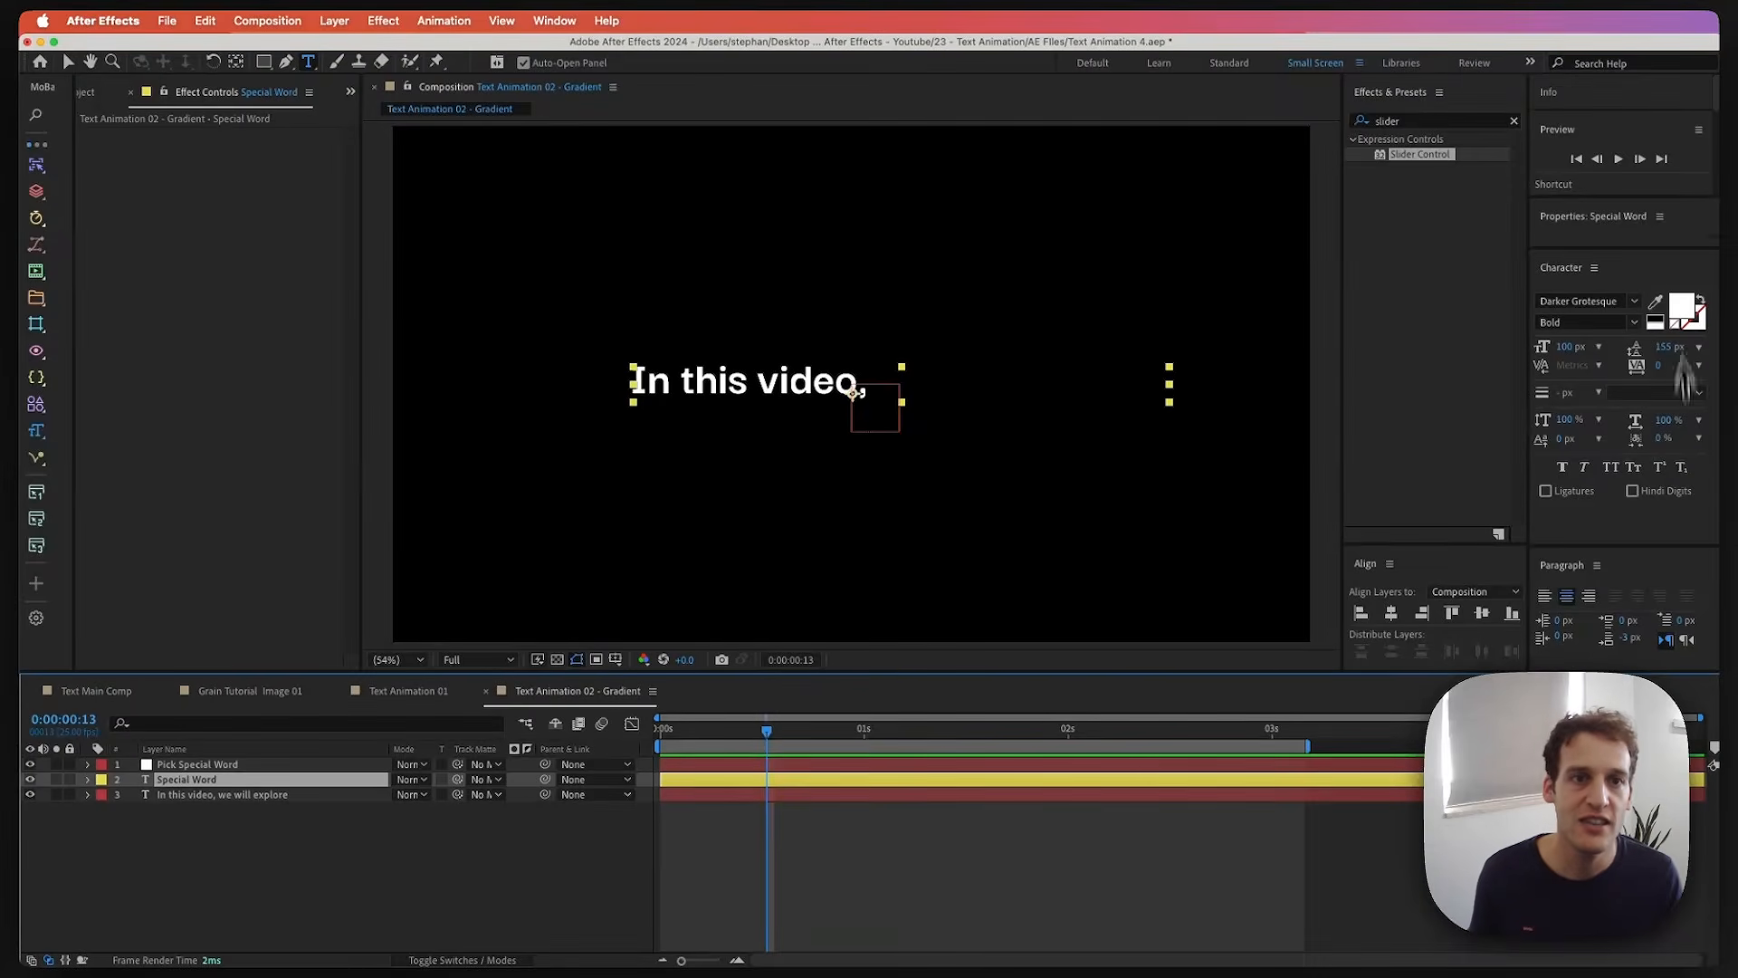
{"action": "left_click", "coordinate": [1410, 123]}
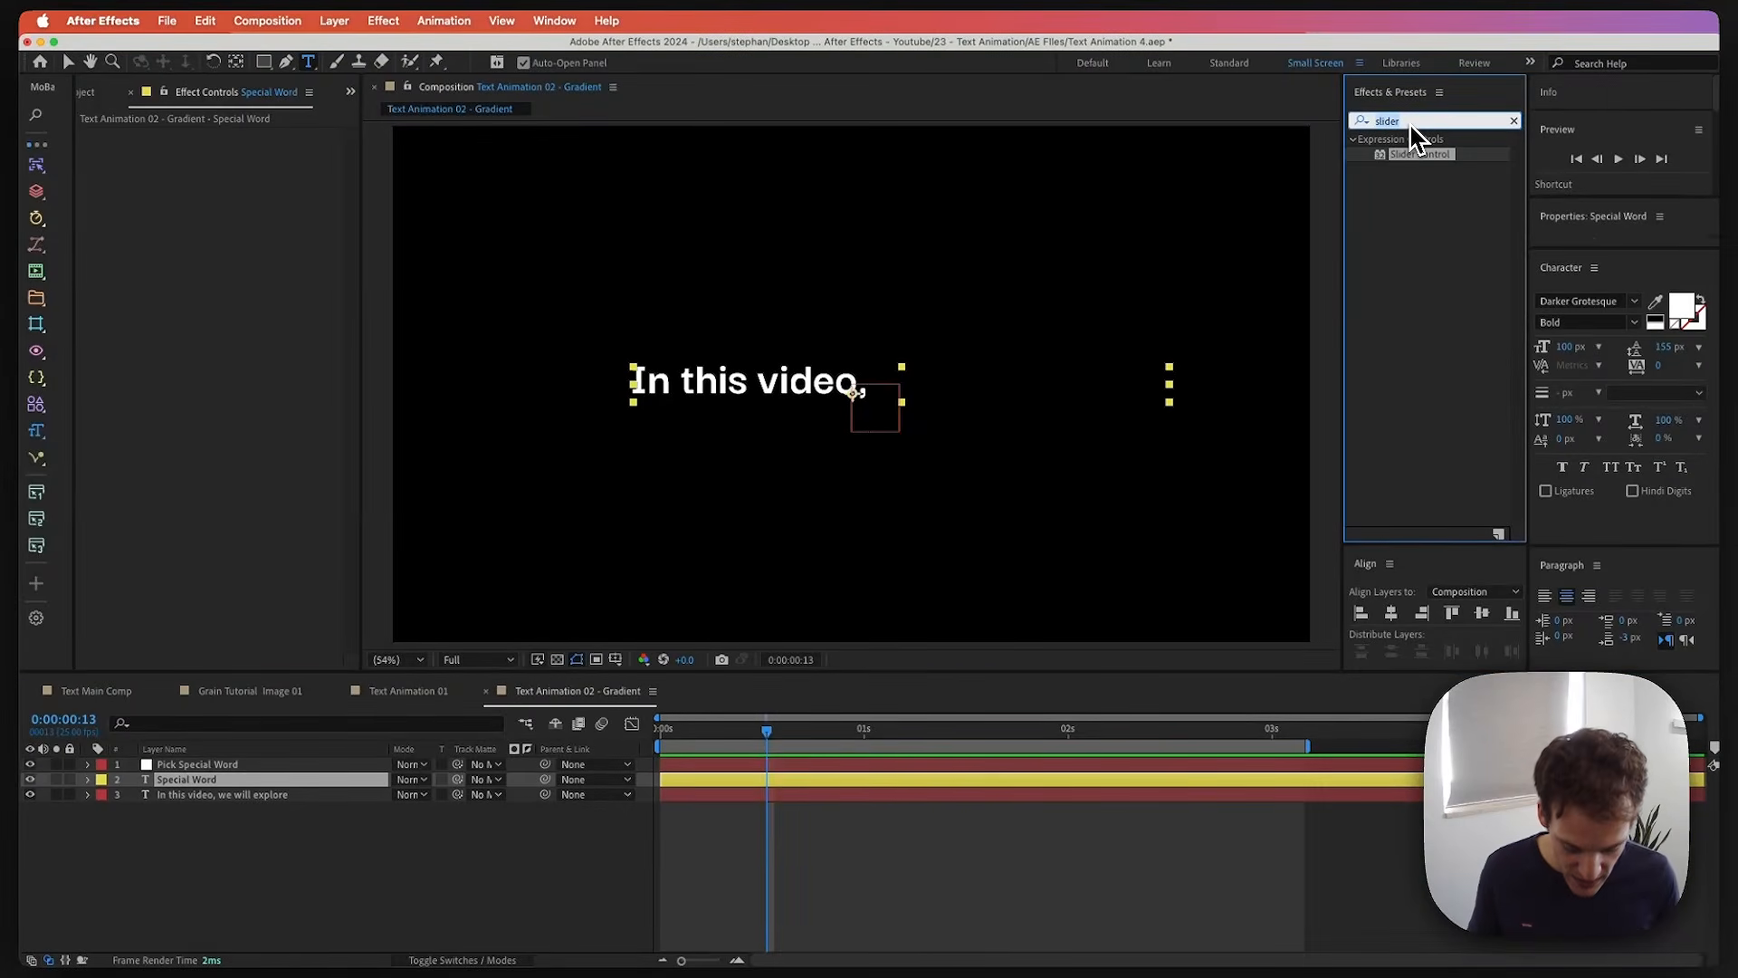
{"action": "type", "text": "gra"}
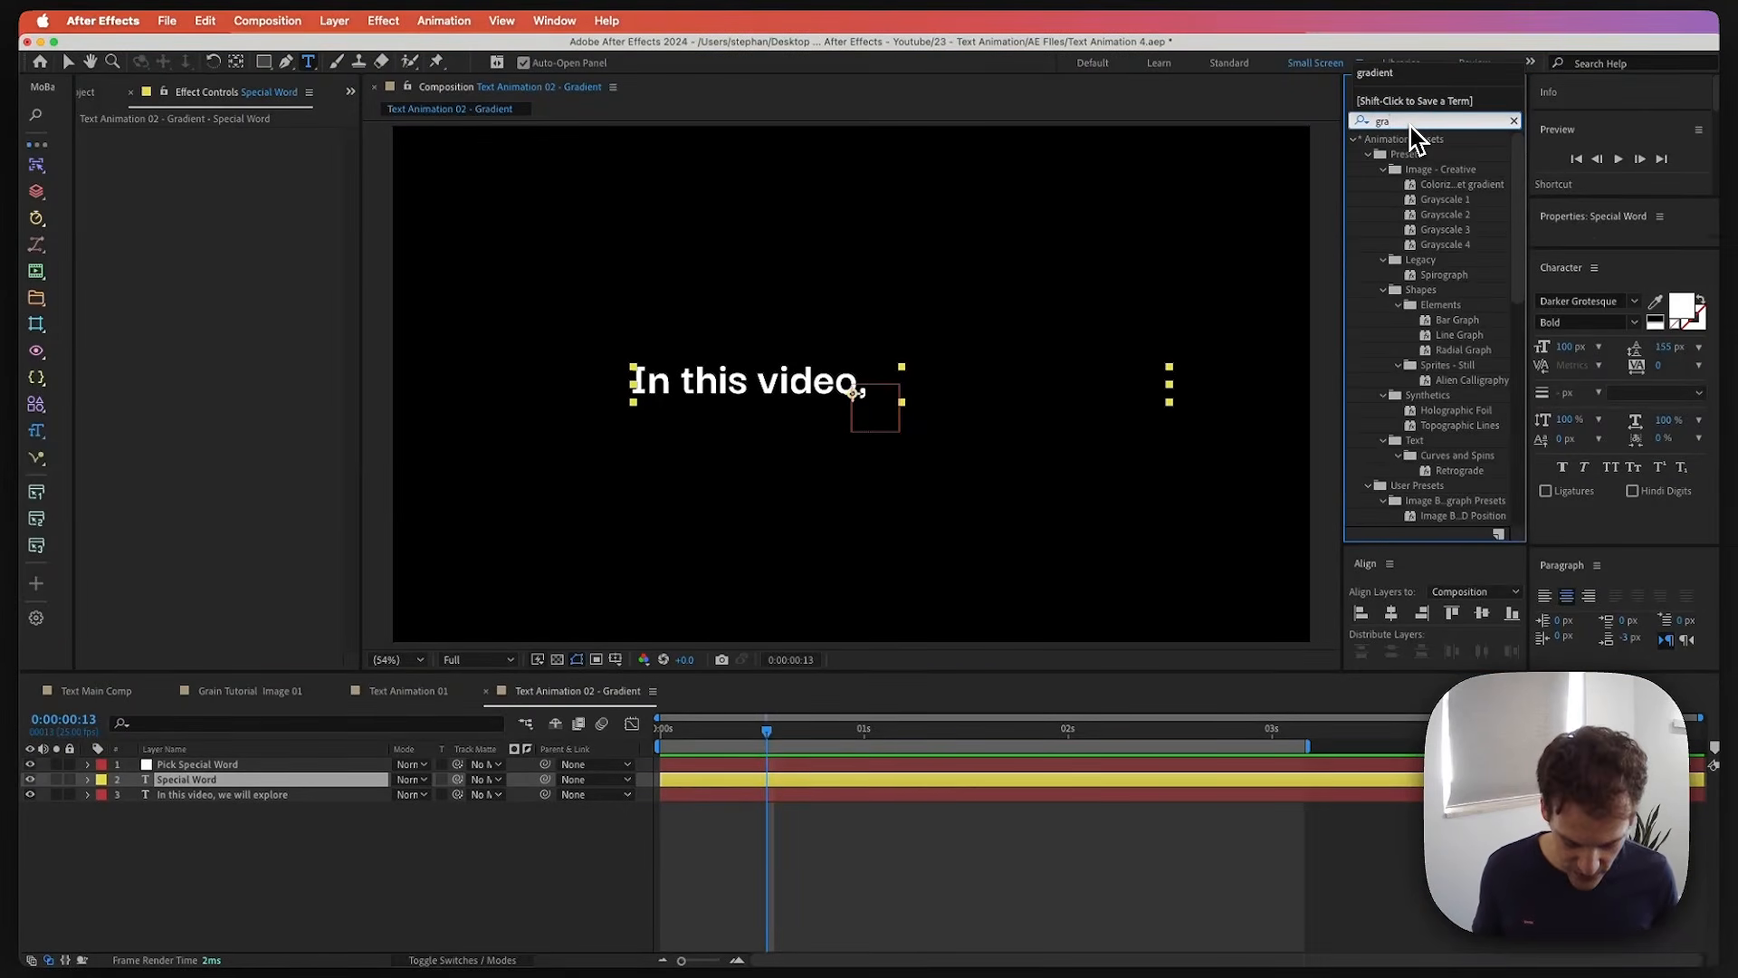
{"action": "type", "text": "dien"}
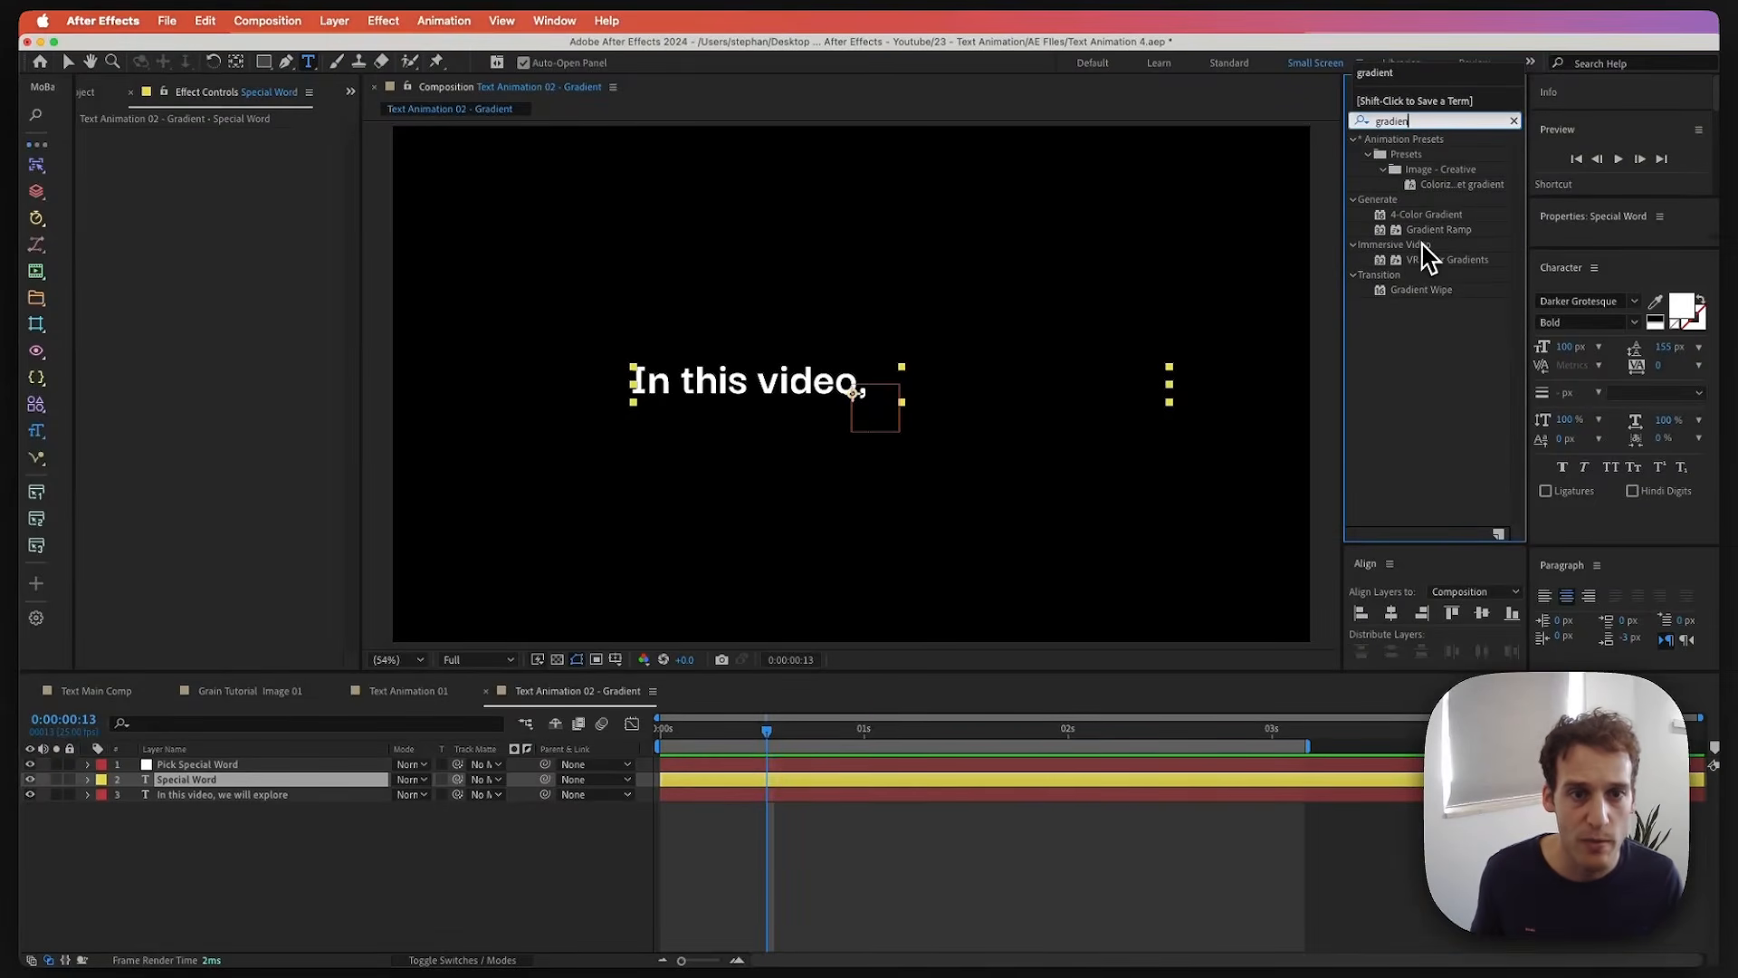
{"action": "left_click_drag", "start_coordinate": [1435, 230], "coordinate": [864, 738]}
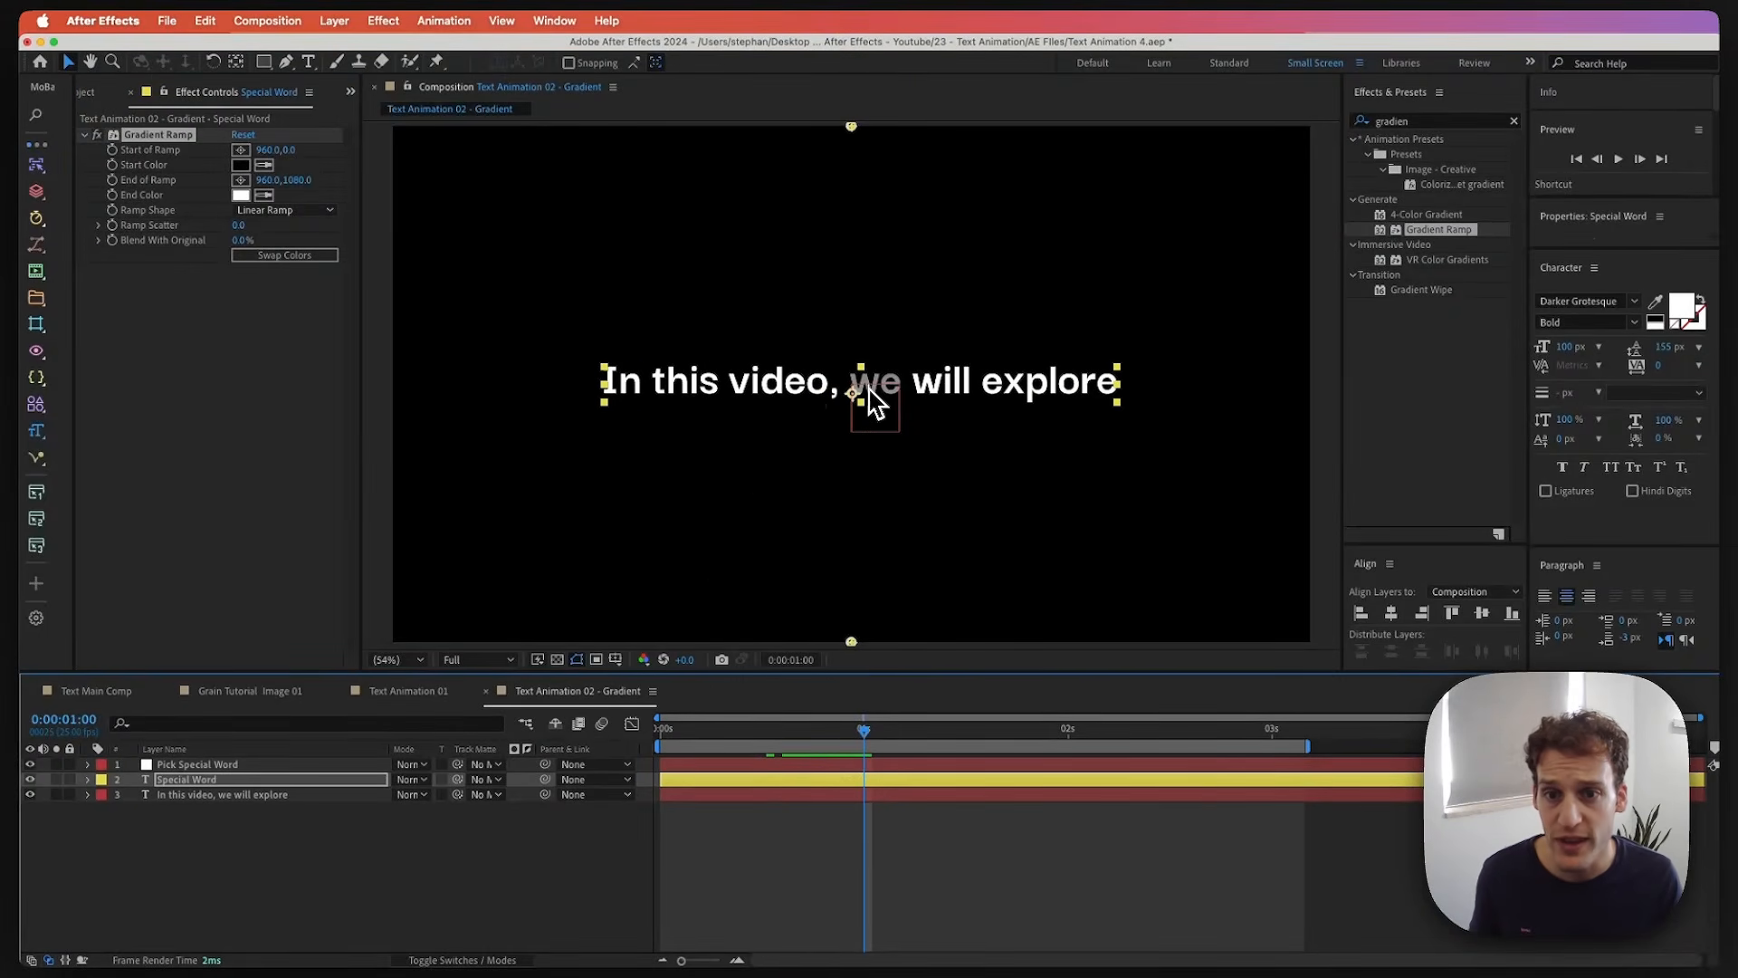
- Set the Select Special Word slider on the Pick Special Word layer to 3
{"action": "left_click", "coordinate": [187, 765]}
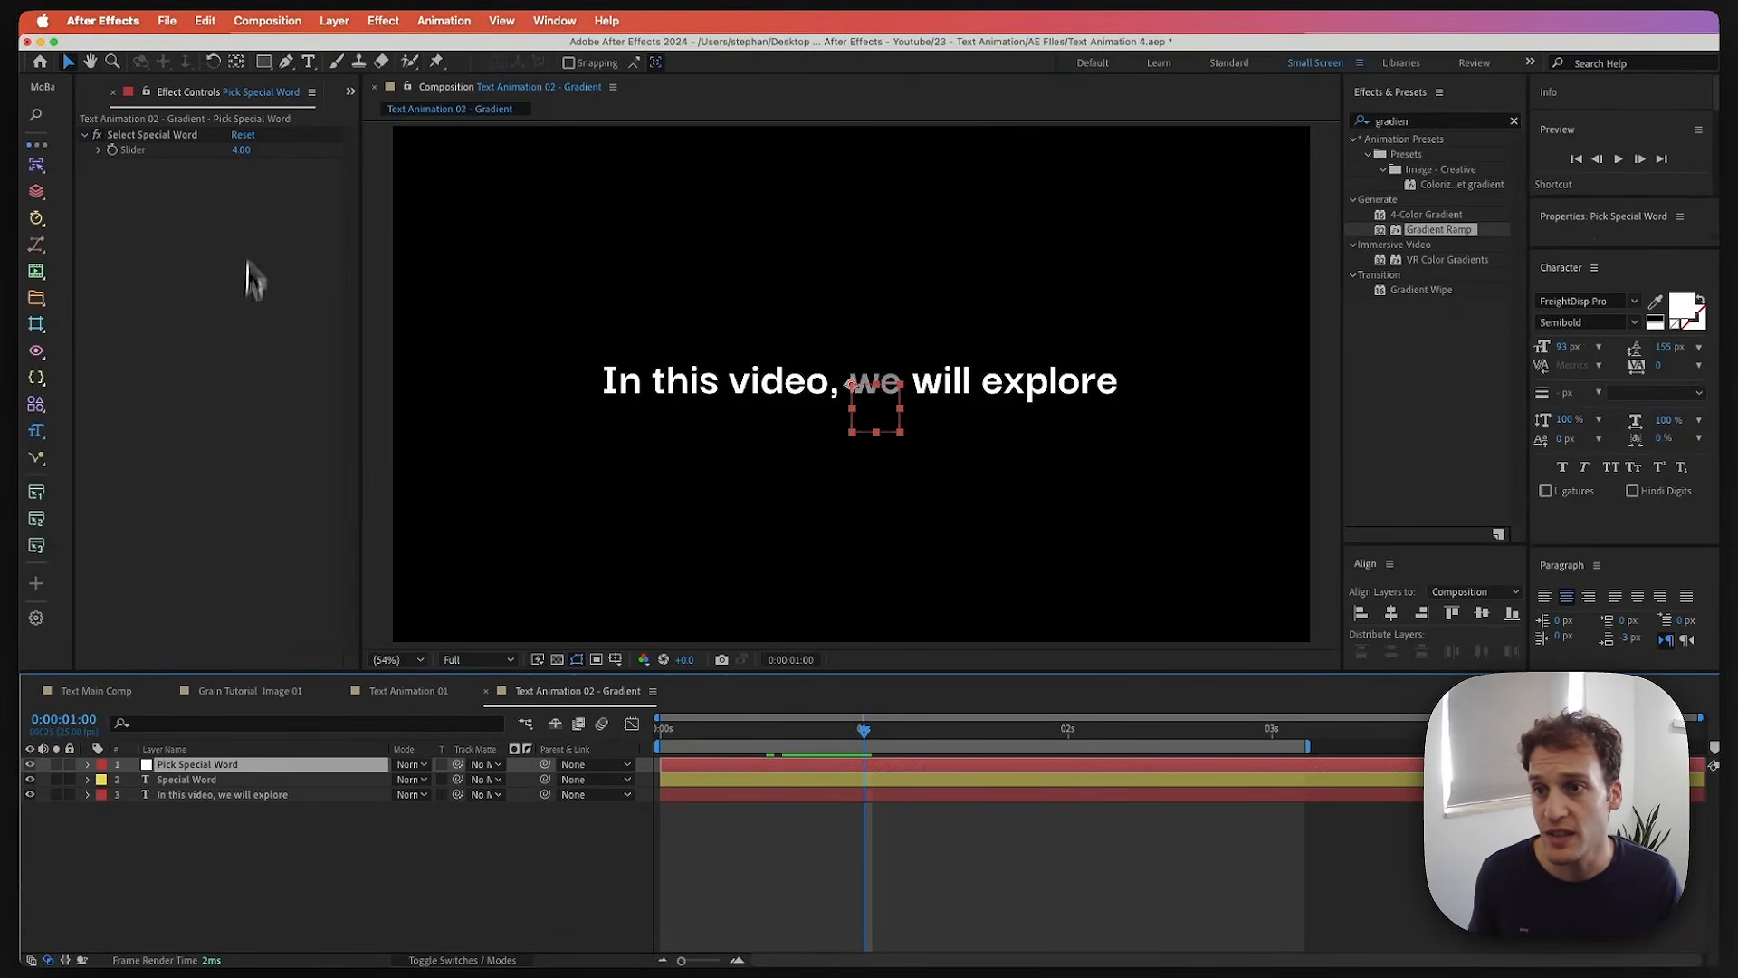
{"action": "left_click", "coordinate": [240, 149]}
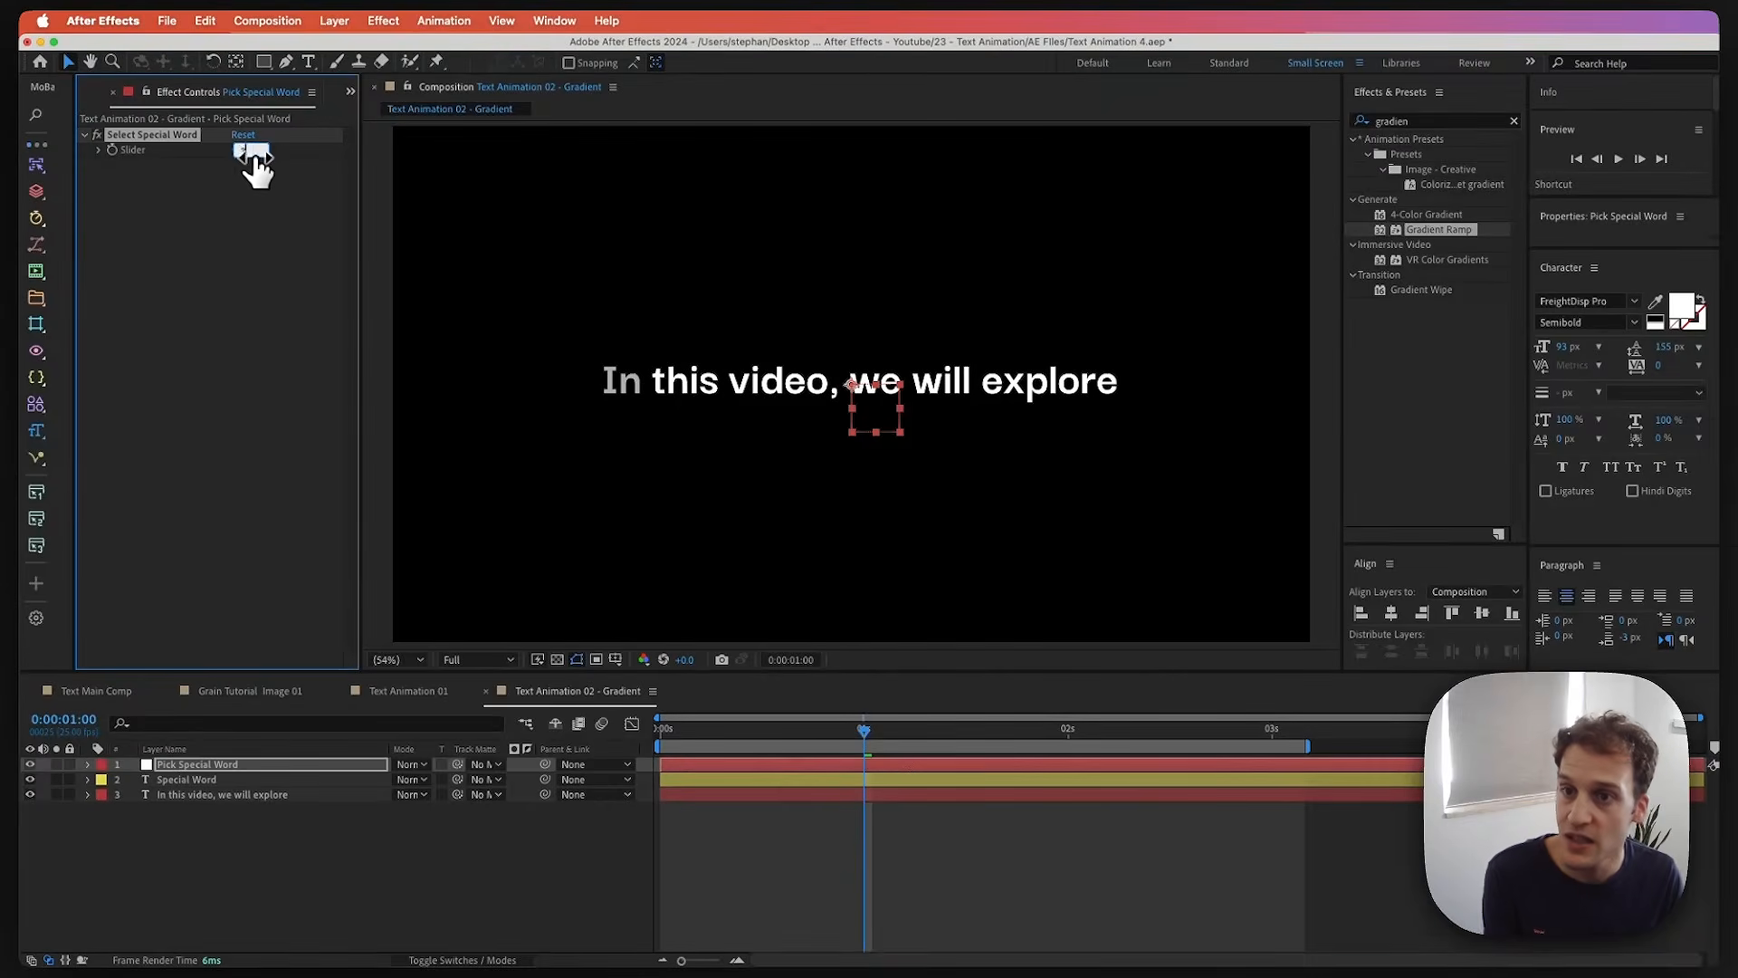
{"action": "type", "text": "3"}
{"action": "key", "text": "Return"}
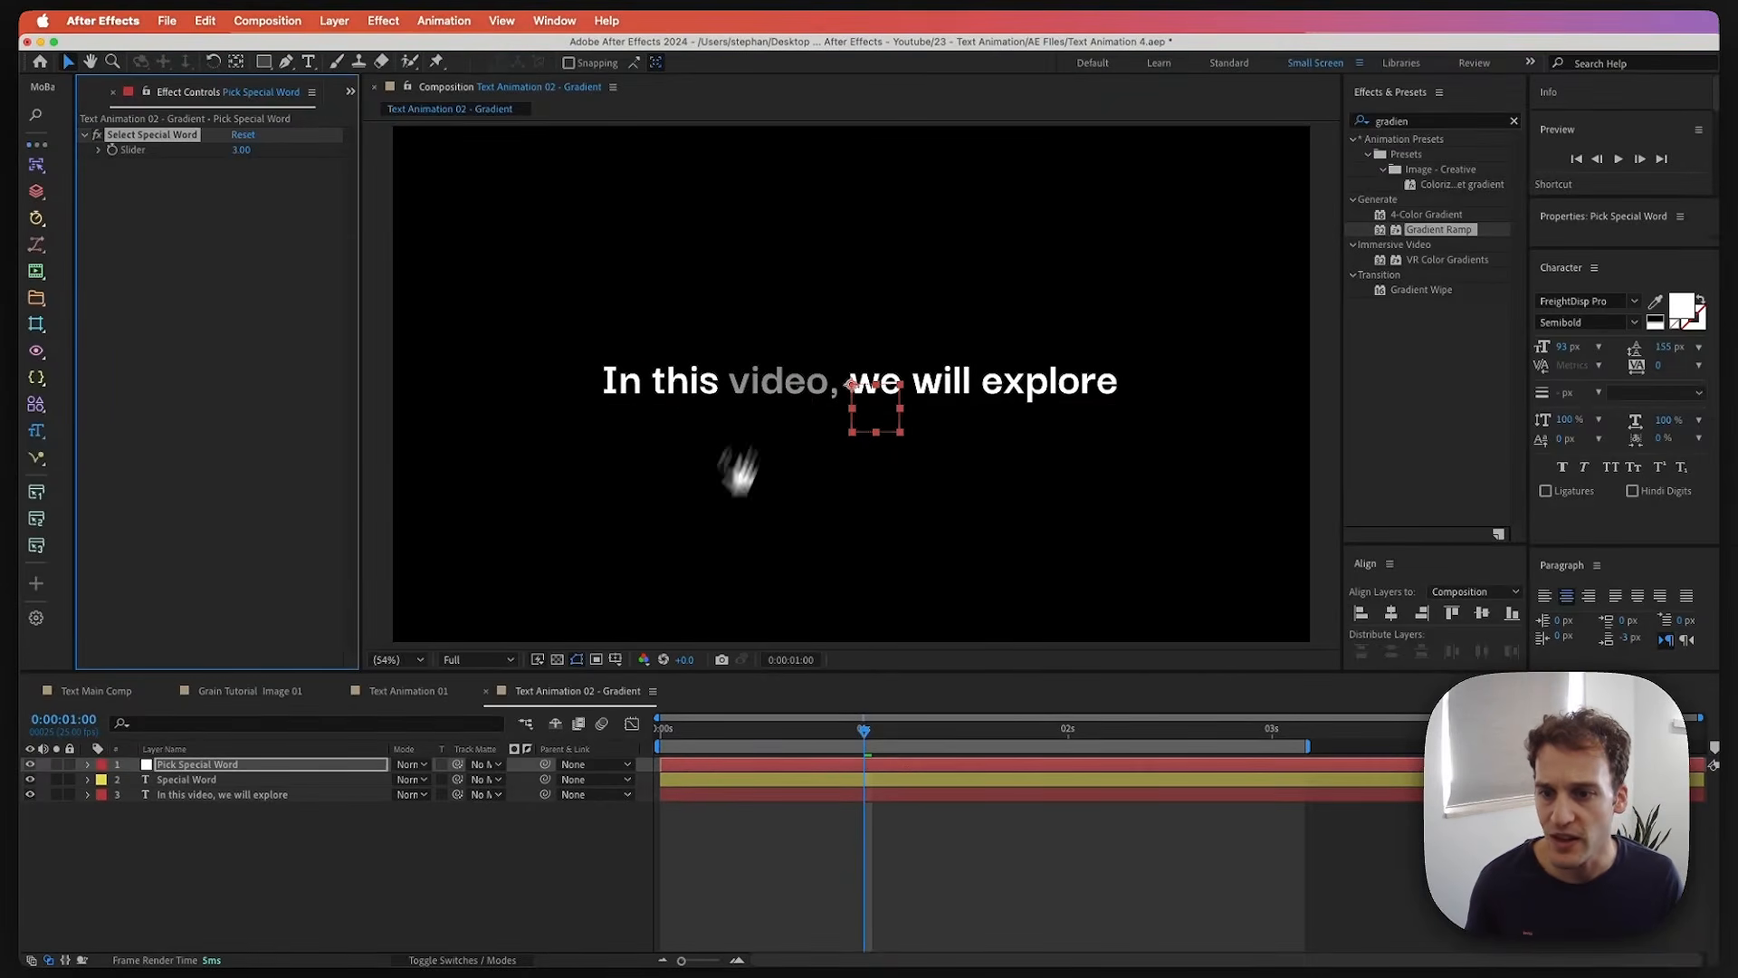
- Set the Start Color of the Special Word layer's Gradient Ramp to a saturated yellow
{"action": "left_click", "coordinate": [680, 780]}
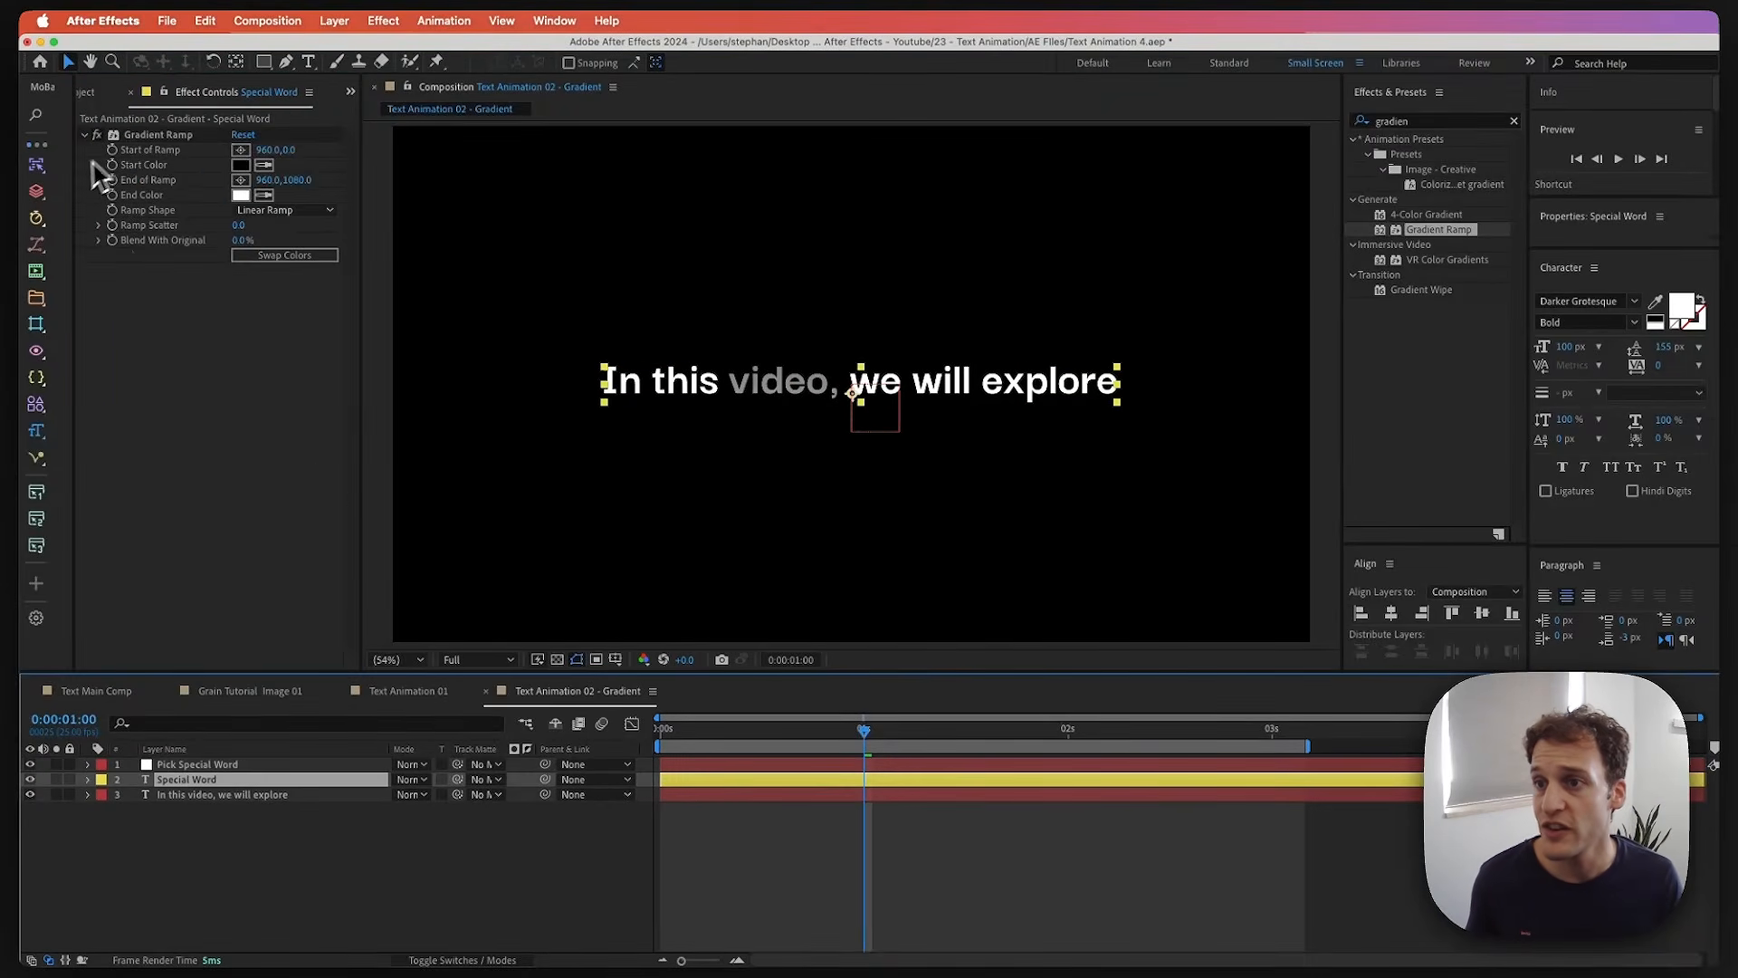
{"action": "left_click", "coordinate": [143, 136]}
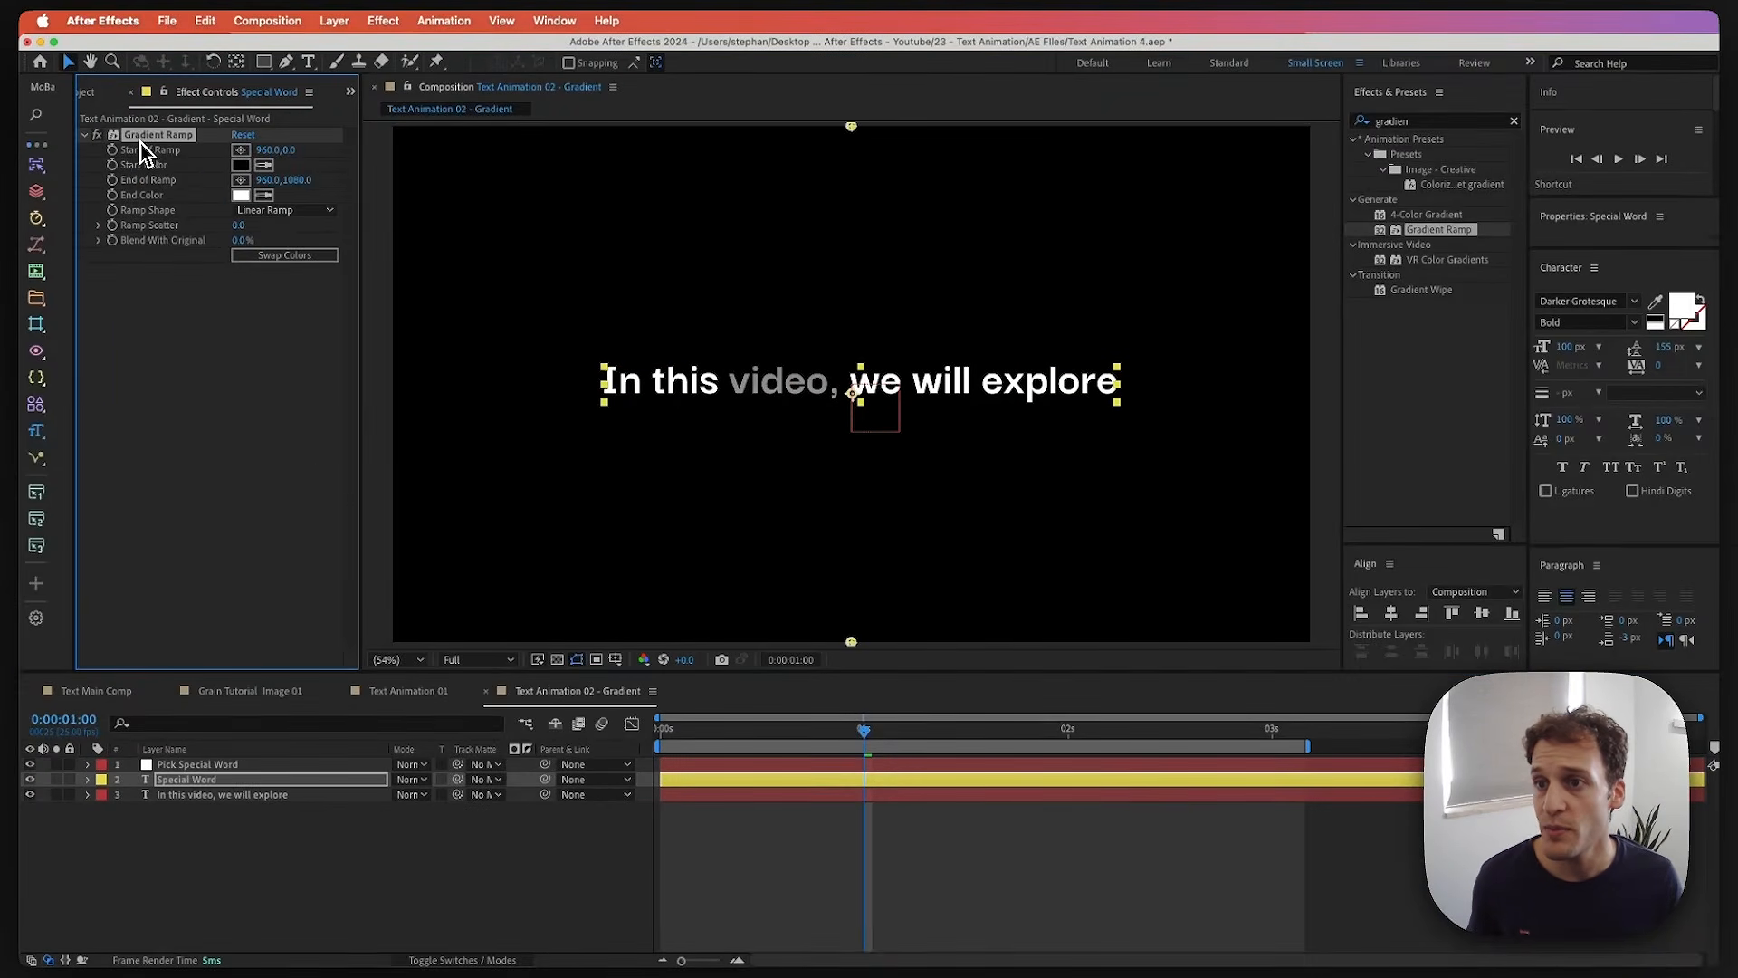
{"action": "left_click", "coordinate": [241, 165]}
{"action": "left_click", "coordinate": [680, 449]}
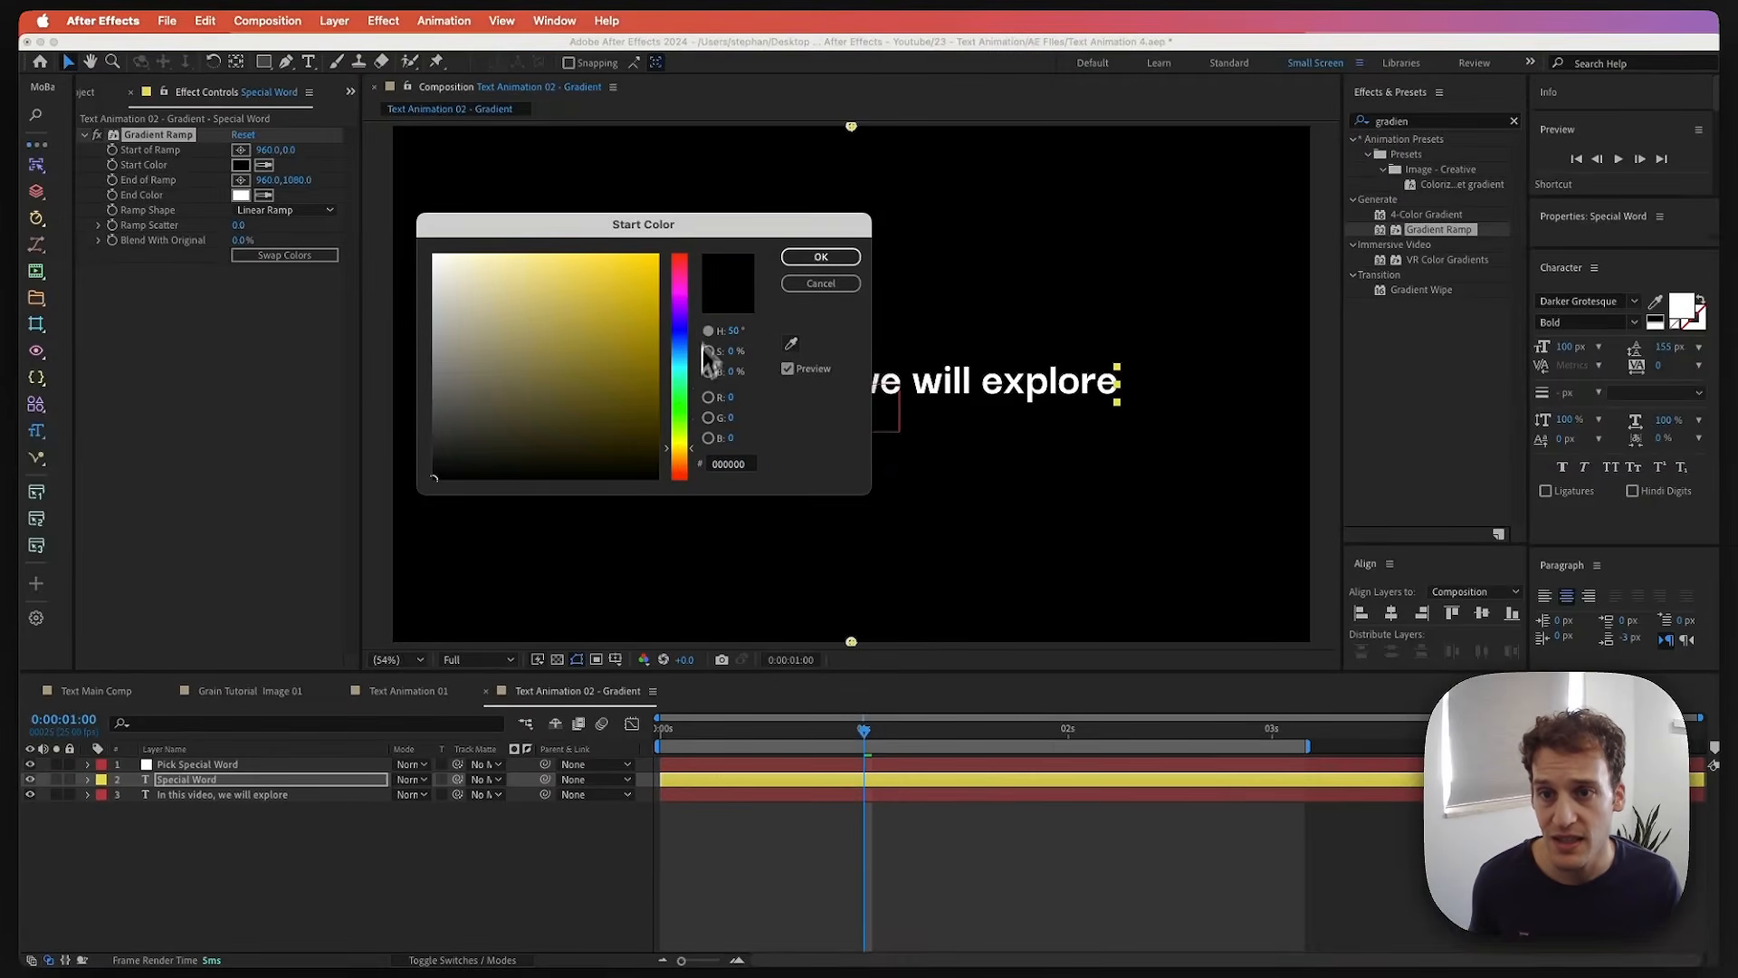
{"action": "left_click", "coordinate": [643, 275]}
{"action": "left_click", "coordinate": [821, 257]}
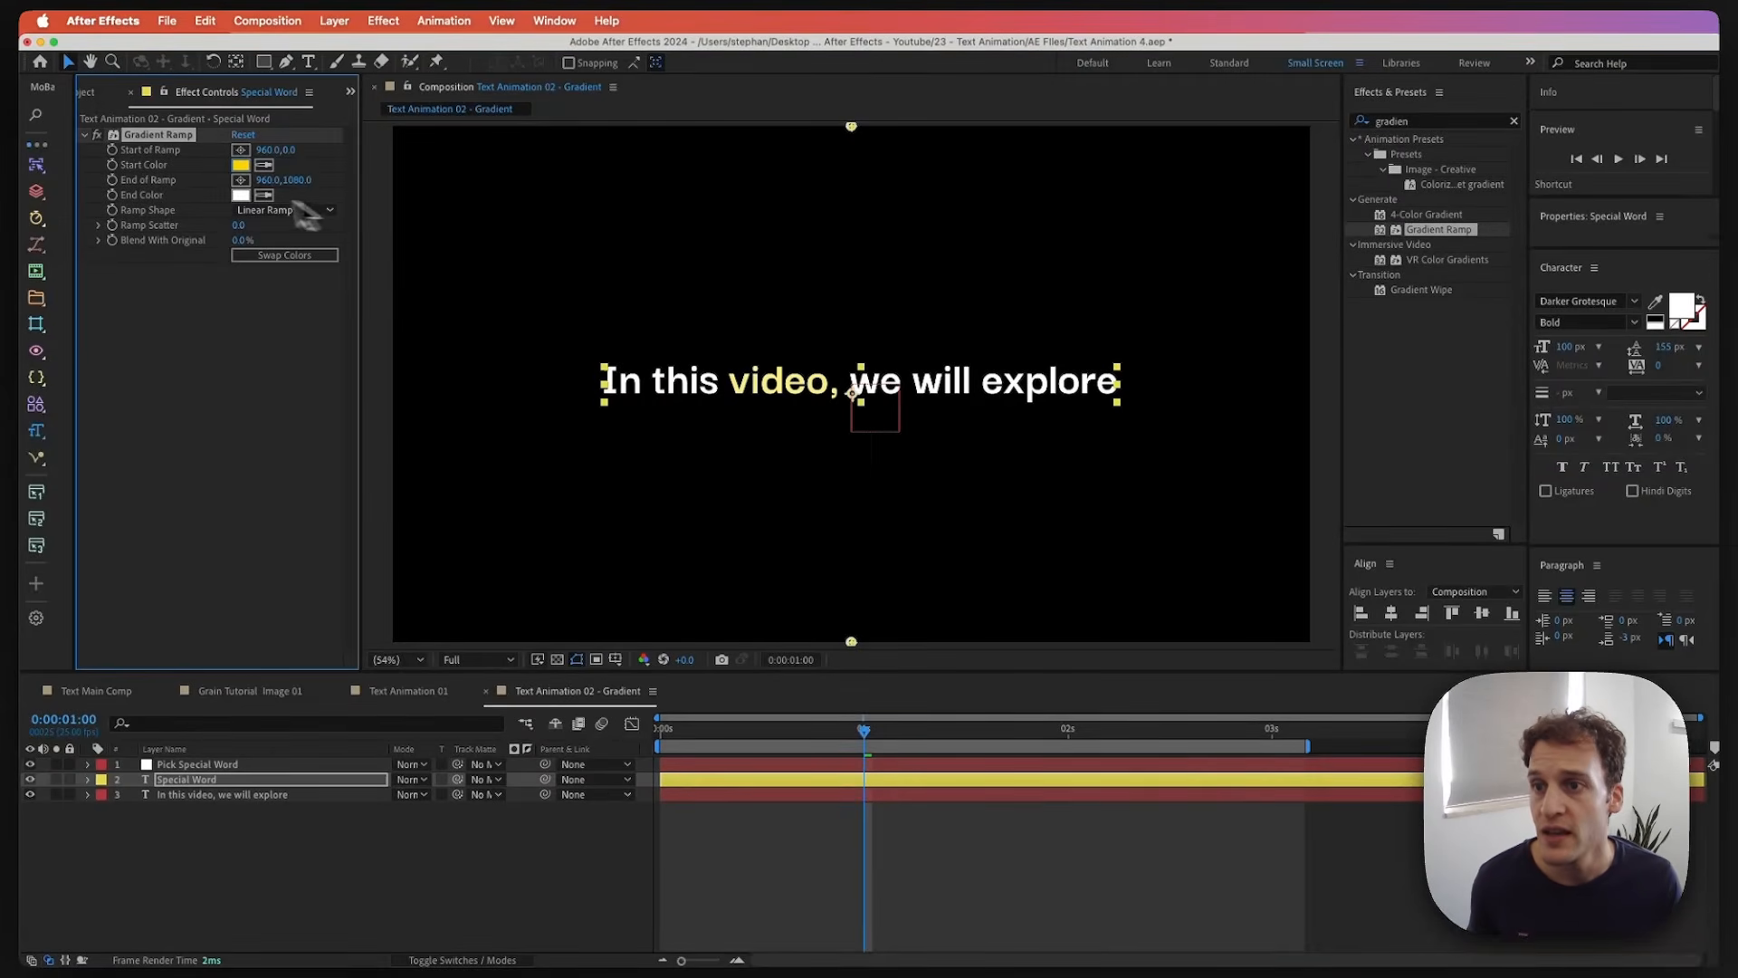
- Set the End Color of the Gradient Ramp to a vivid purple
{"action": "left_click", "coordinate": [240, 194]}
{"action": "left_click_drag", "start_coordinate": [680, 362], "coordinate": [676, 312]}
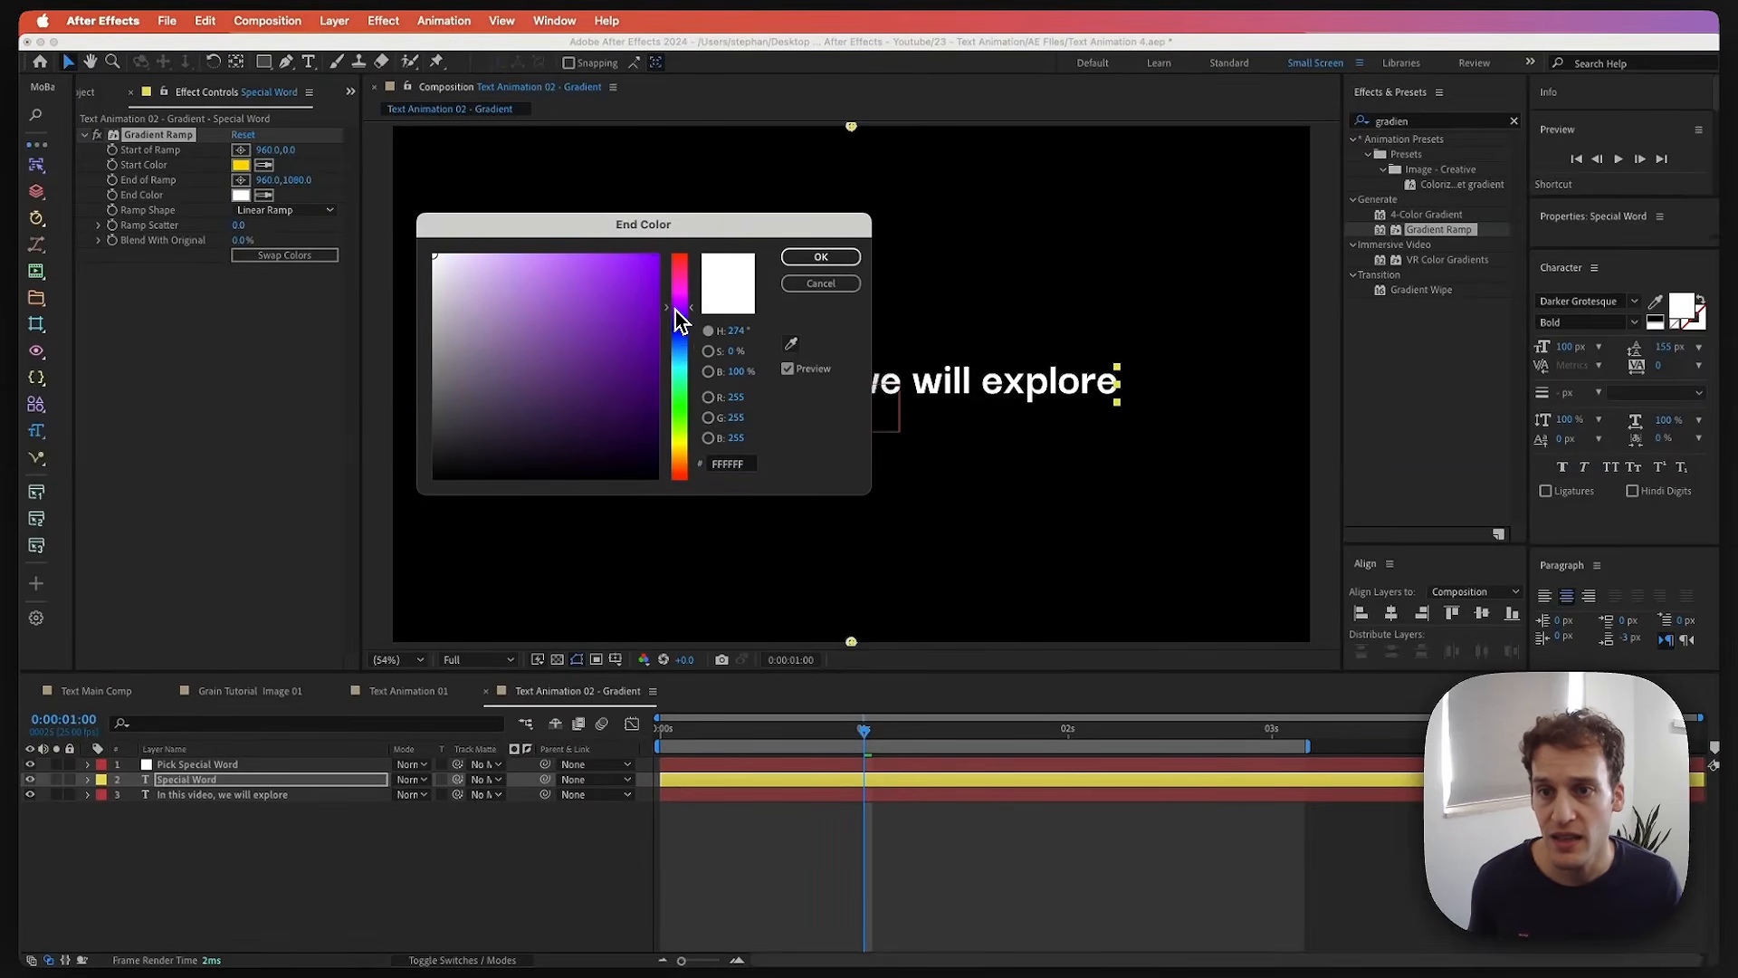
{"action": "left_click", "coordinate": [648, 270]}
{"action": "left_click", "coordinate": [820, 257]}
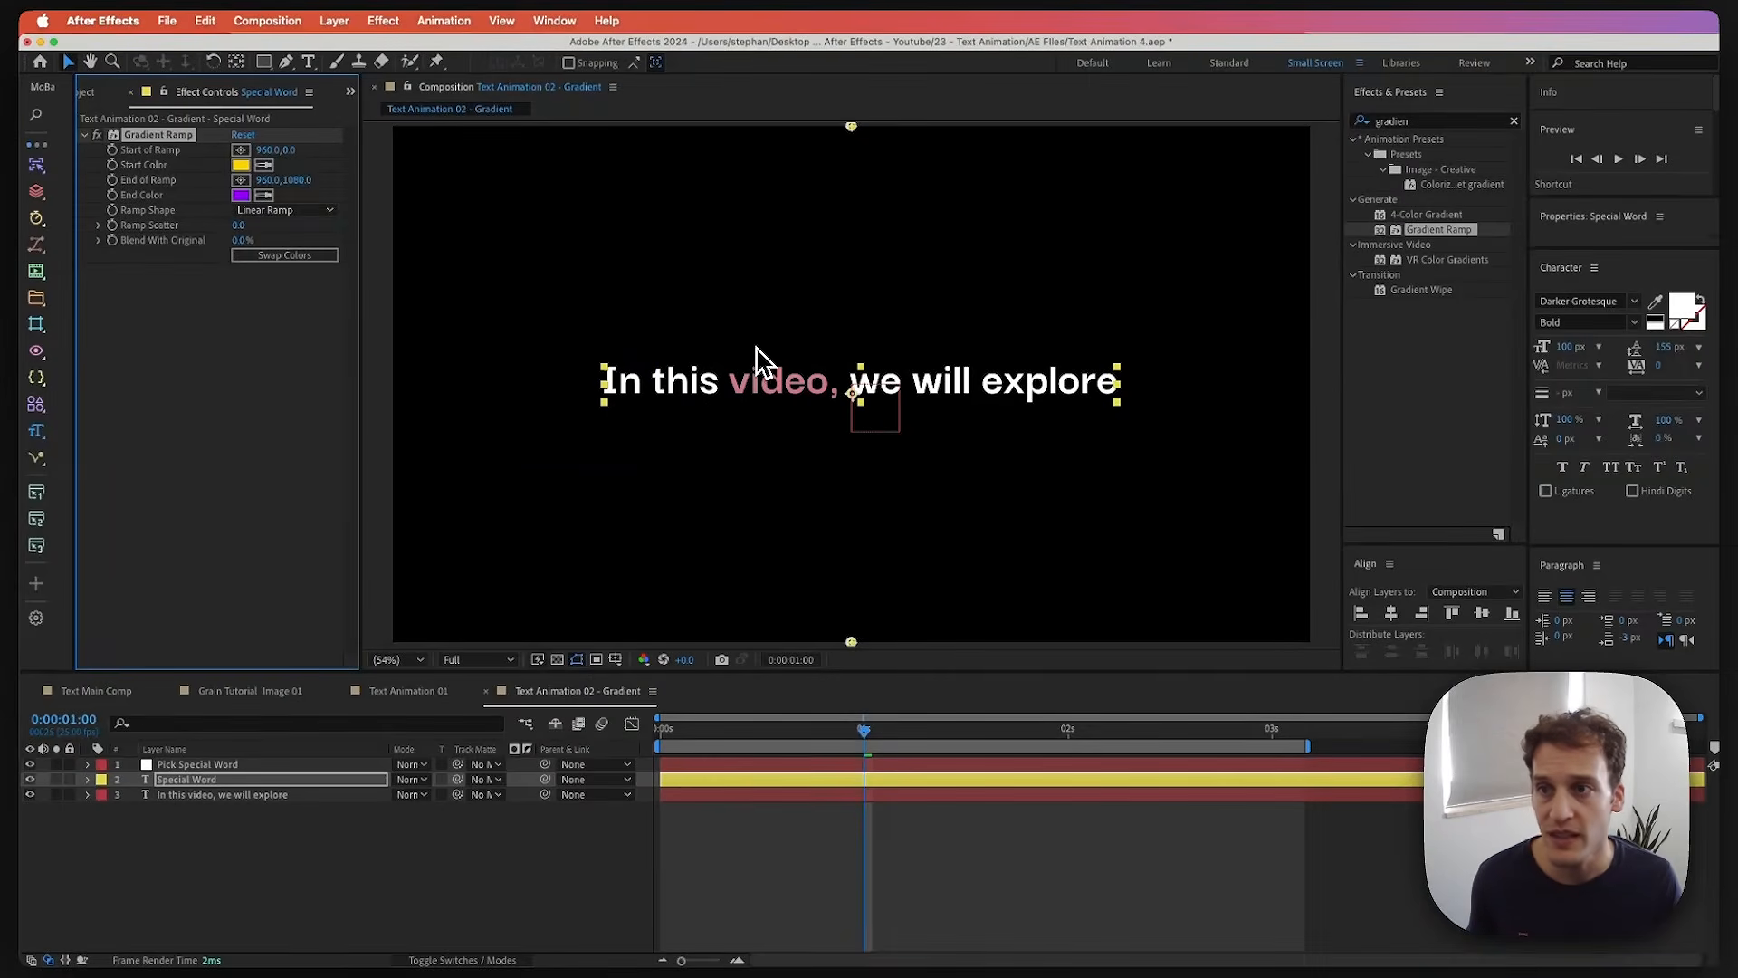
- Place the gradient's start near the lower beginning of "video," (about 719, 569) and its end near the word's upper end (about 899, 498), and preview it
{"action": "left_click_drag", "start_coordinate": [851, 126], "coordinate": [741, 388]}
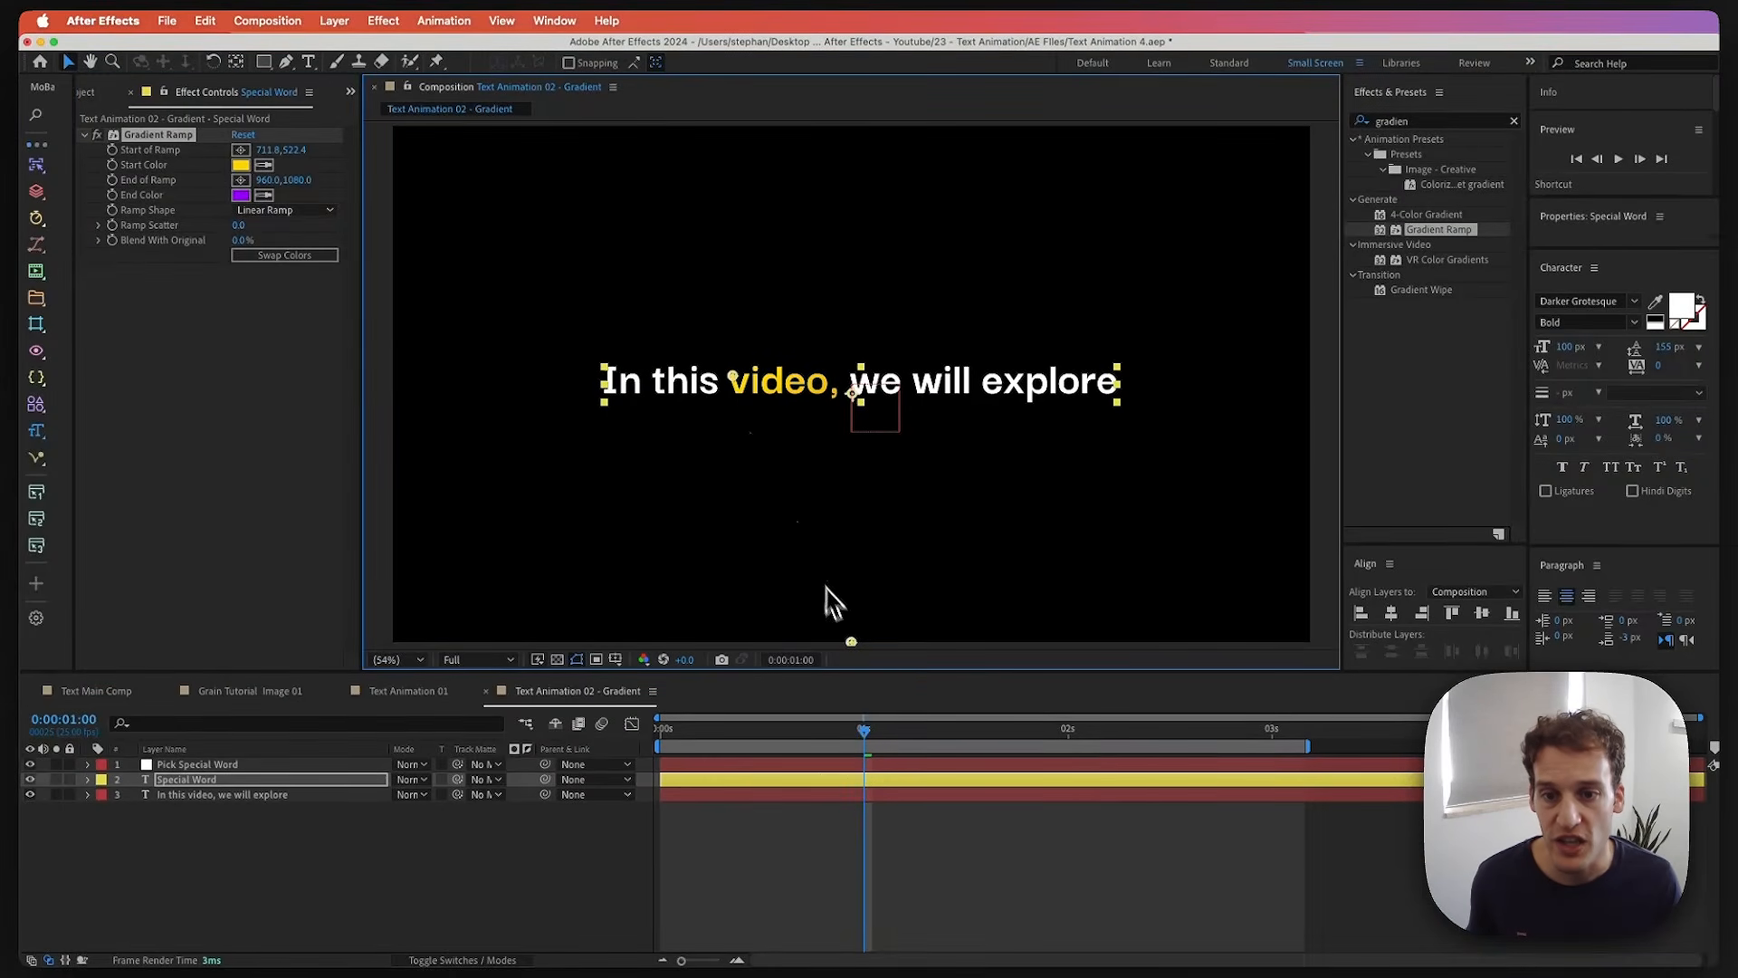
{"action": "left_click_drag", "start_coordinate": [851, 643], "coordinate": [817, 375]}
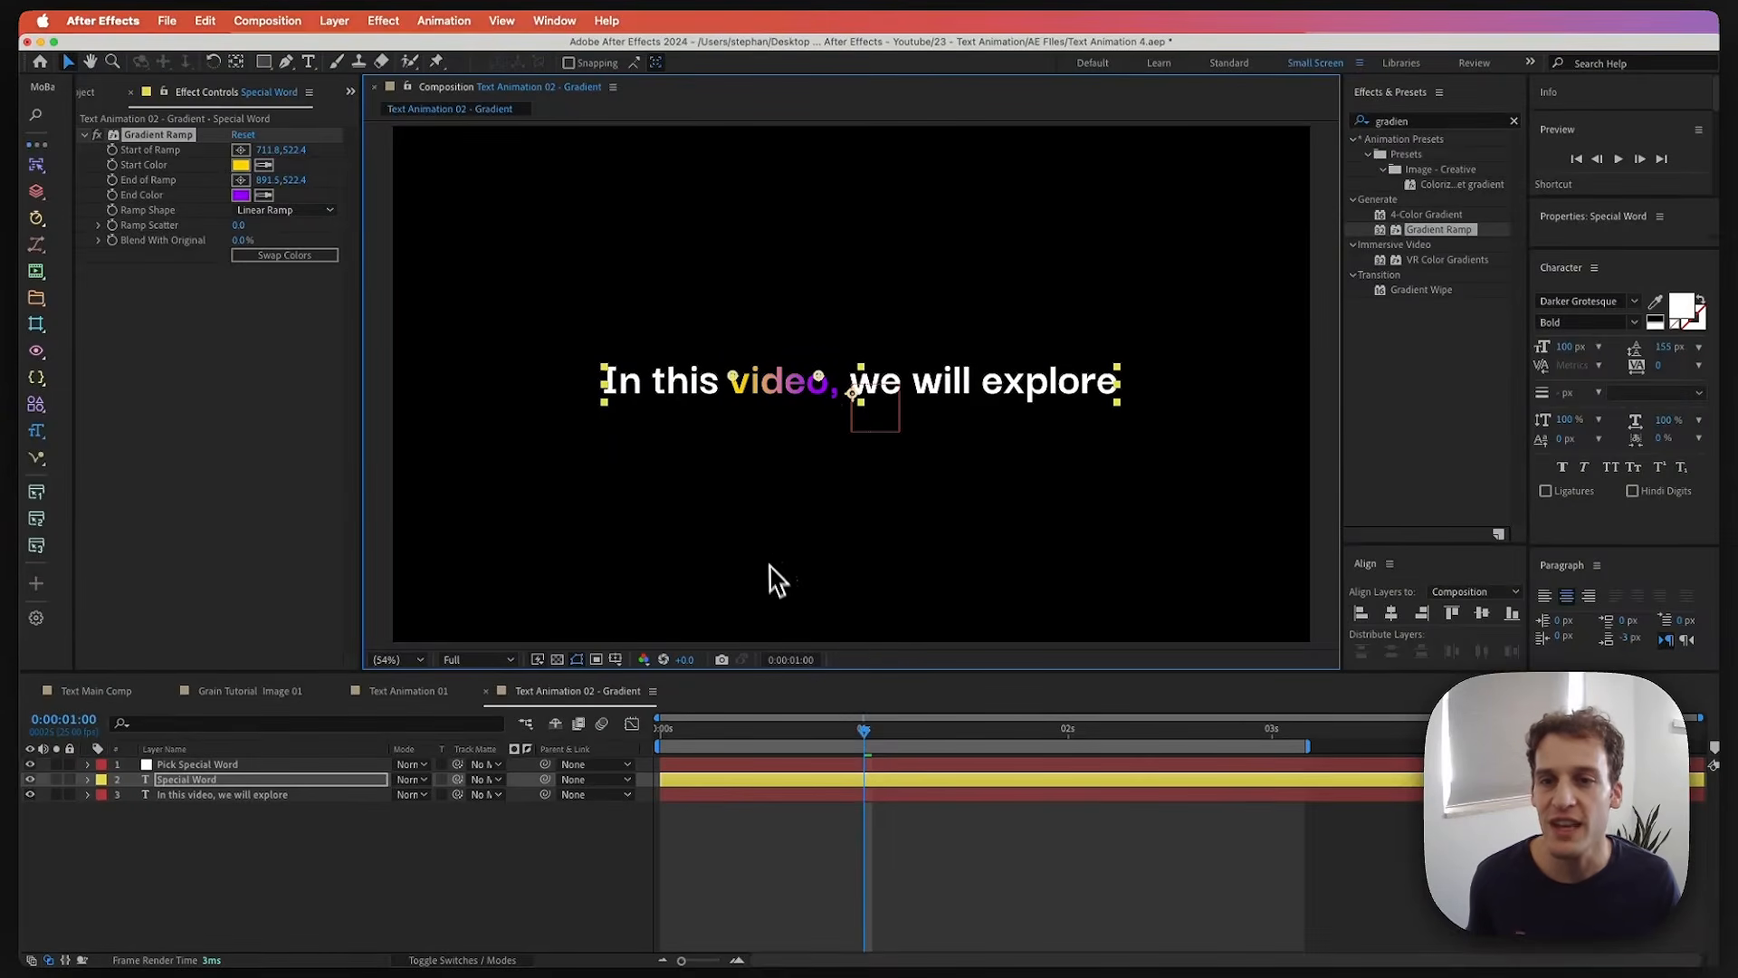
{"action": "key", "text": "space"}
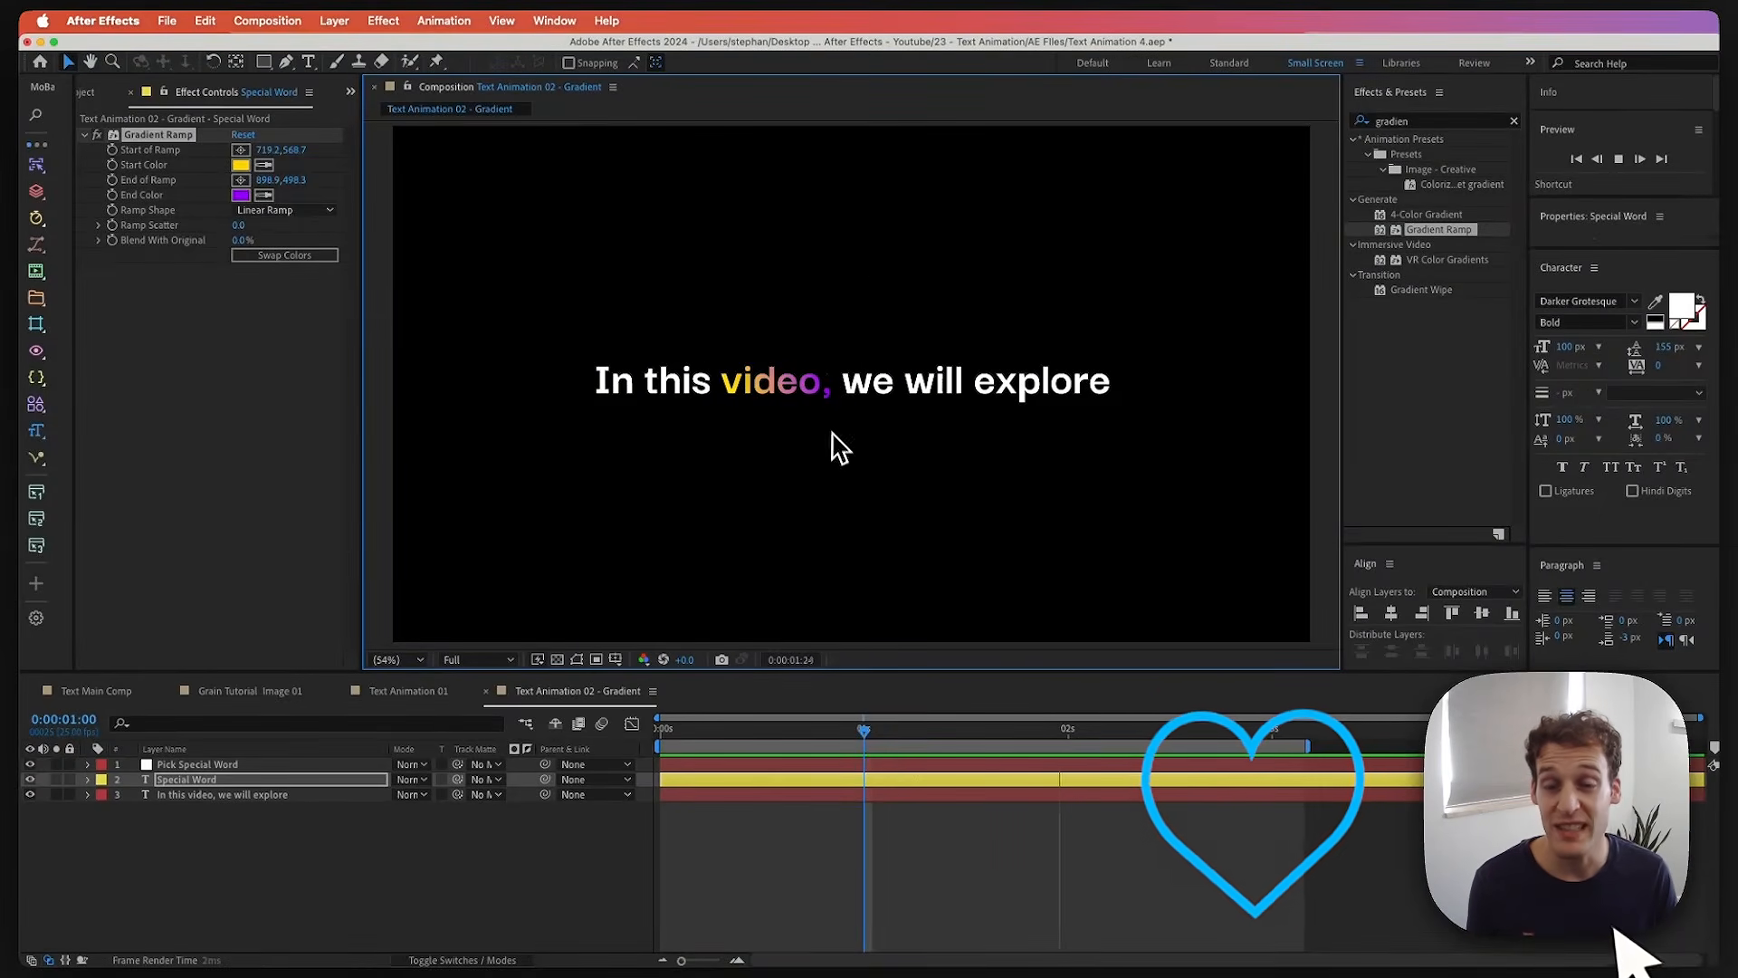
{"action": "key", "text": "space"}
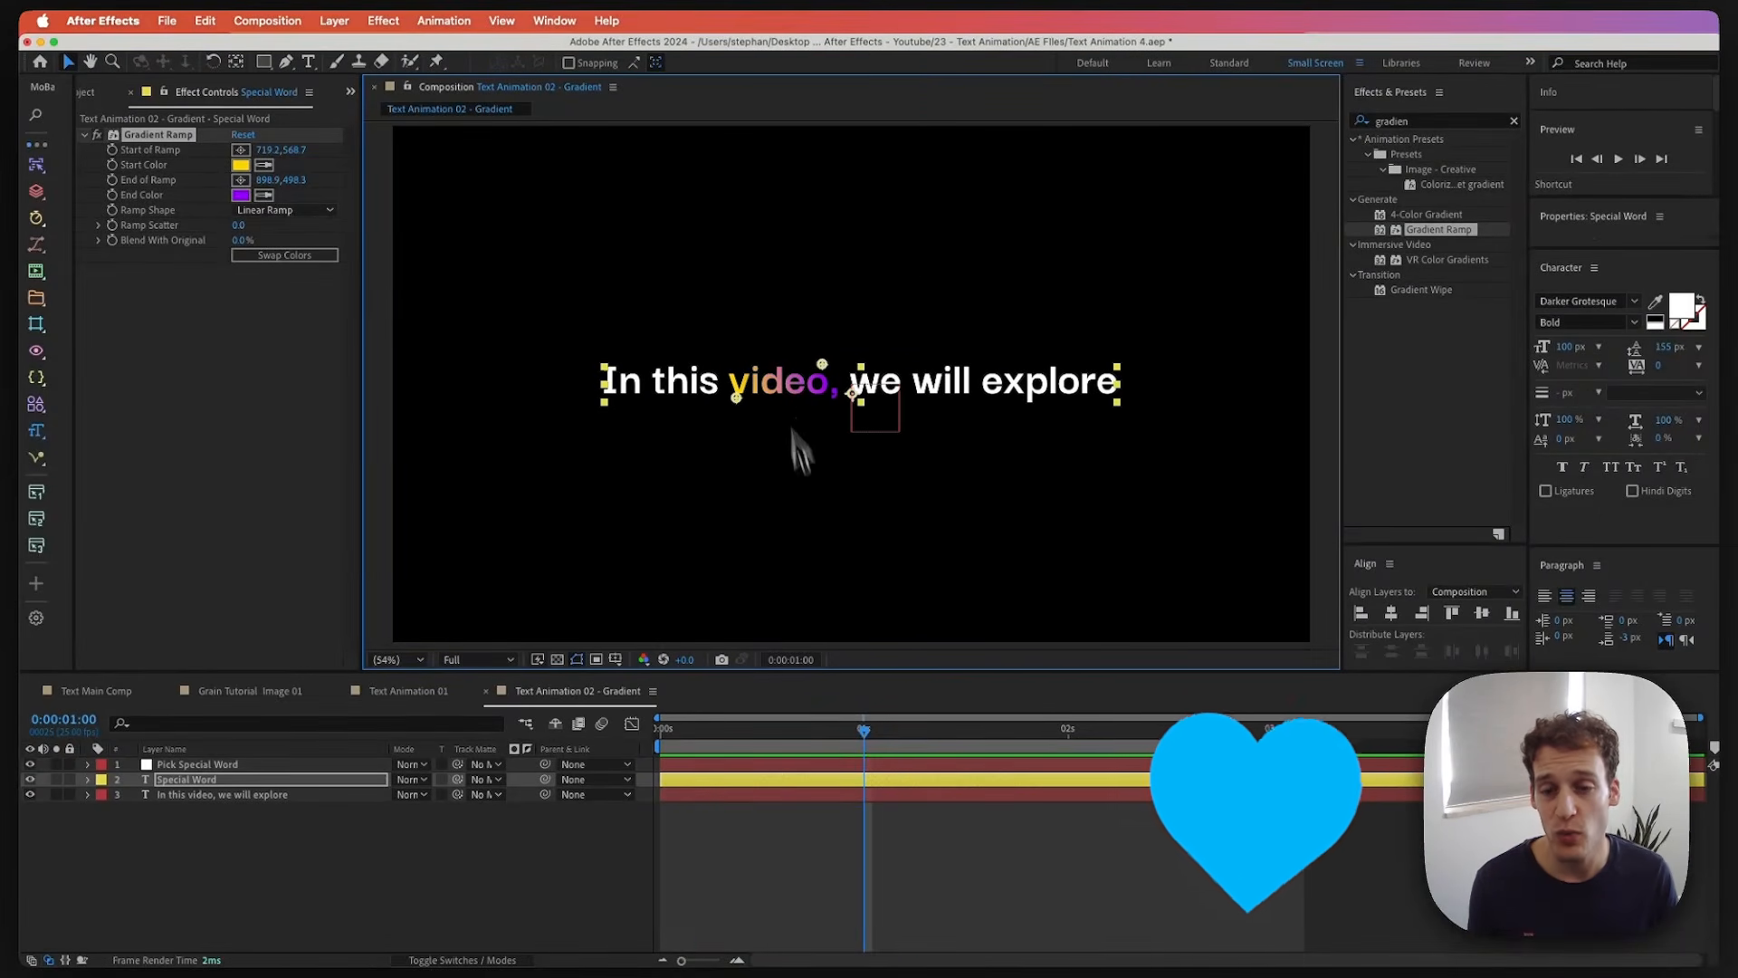
- Keyframe the Gradient Ramp's Blend With Original at 0:00:01:00 with a value of 100%
{"action": "left_click_drag", "start_coordinate": [873, 725], "coordinate": [907, 738]}
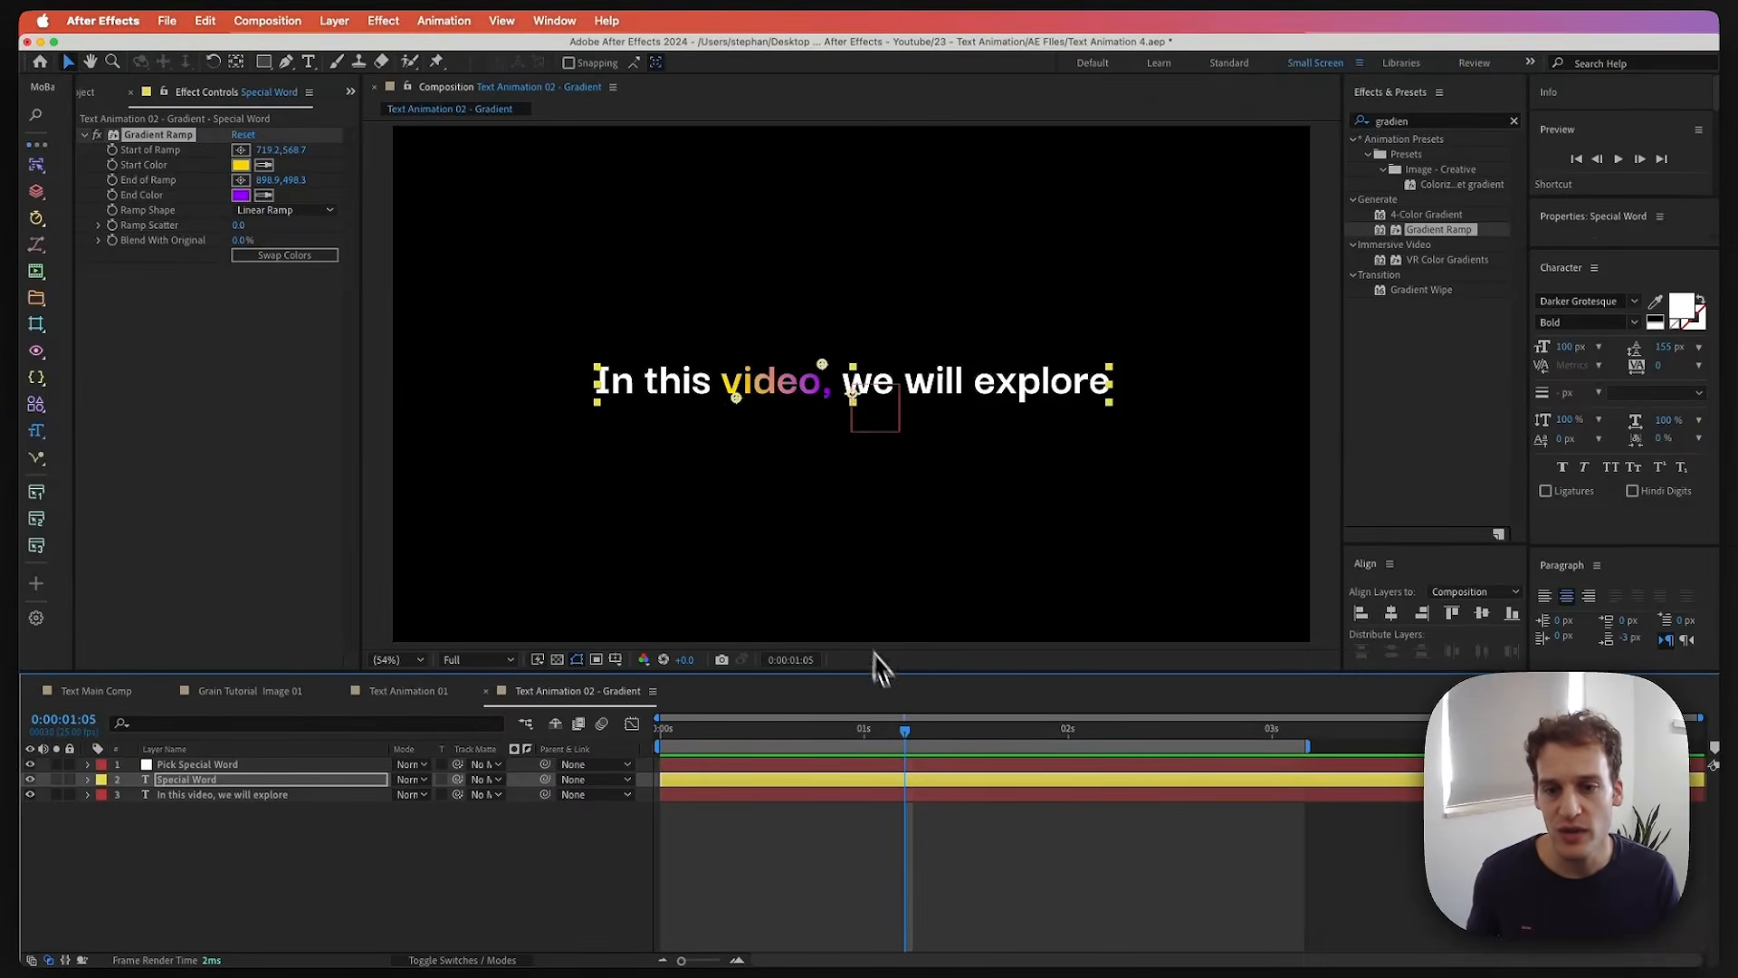
{"action": "mouse_move", "coordinate": [894, 735]}
{"action": "left_mouse_down"}
{"action": "mouse_move", "coordinate": [792, 745]}
{"action": "mouse_move", "coordinate": [870, 748]}
{"action": "left_mouse_up"}
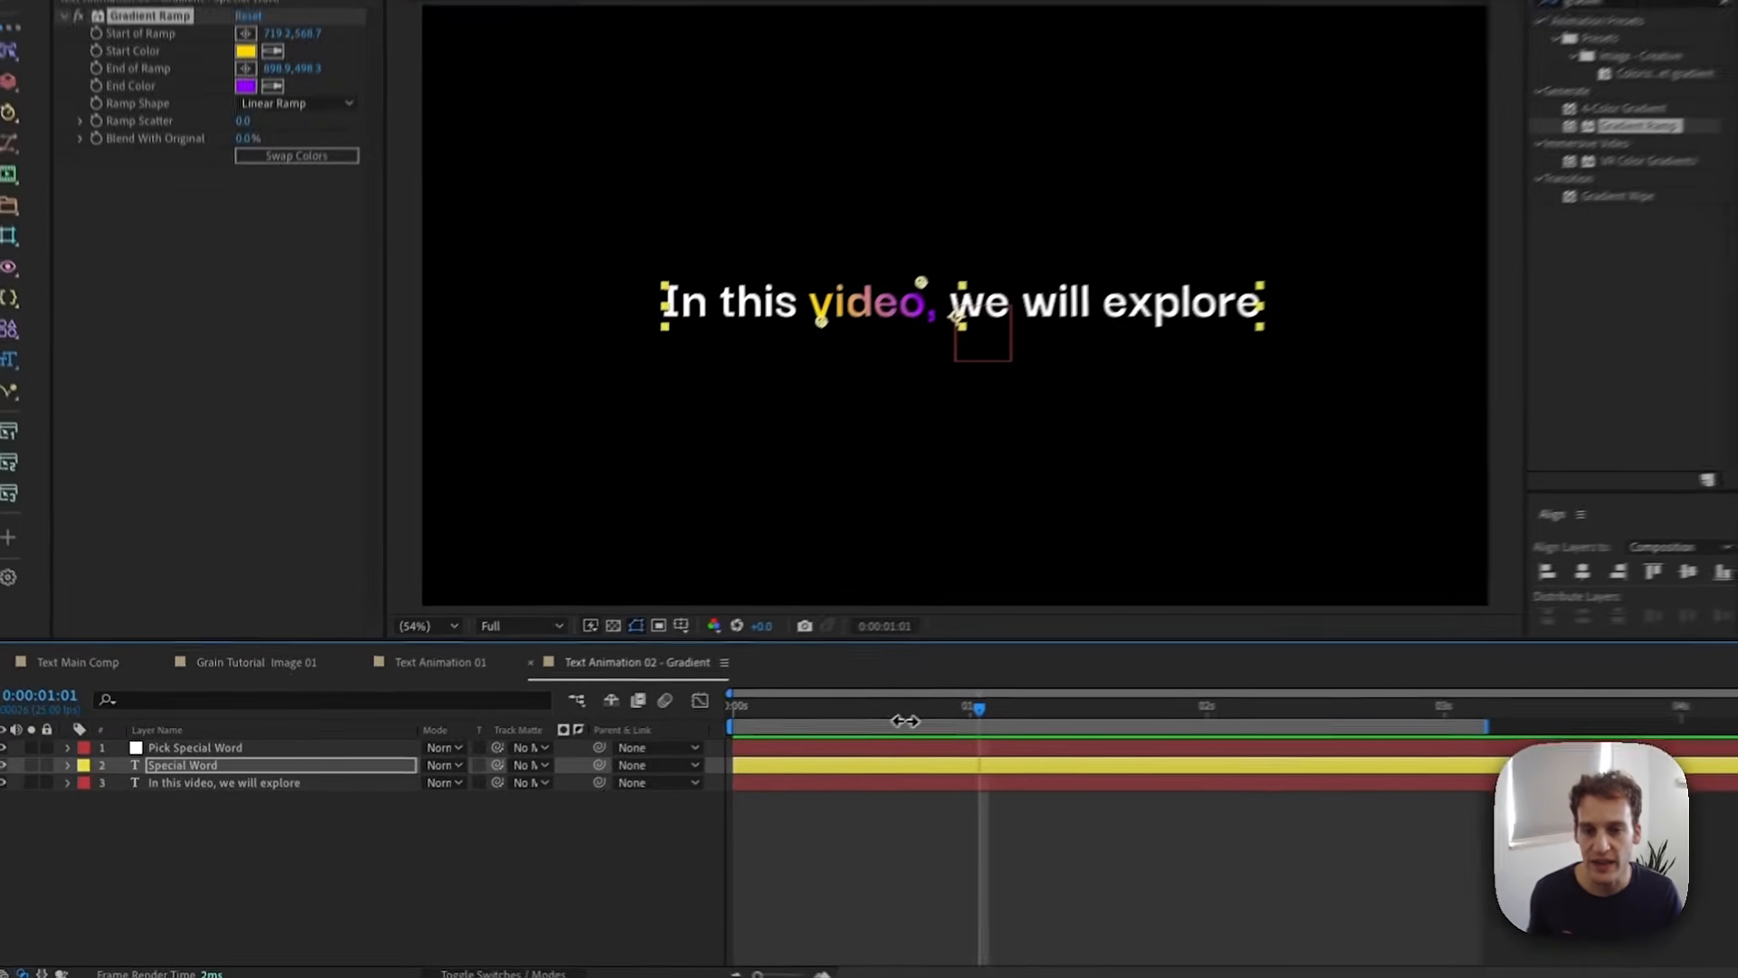
{"action": "left_click", "coordinate": [814, 729]}
{"action": "left_click_drag", "start_coordinate": [961, 698], "coordinate": [1019, 699]}
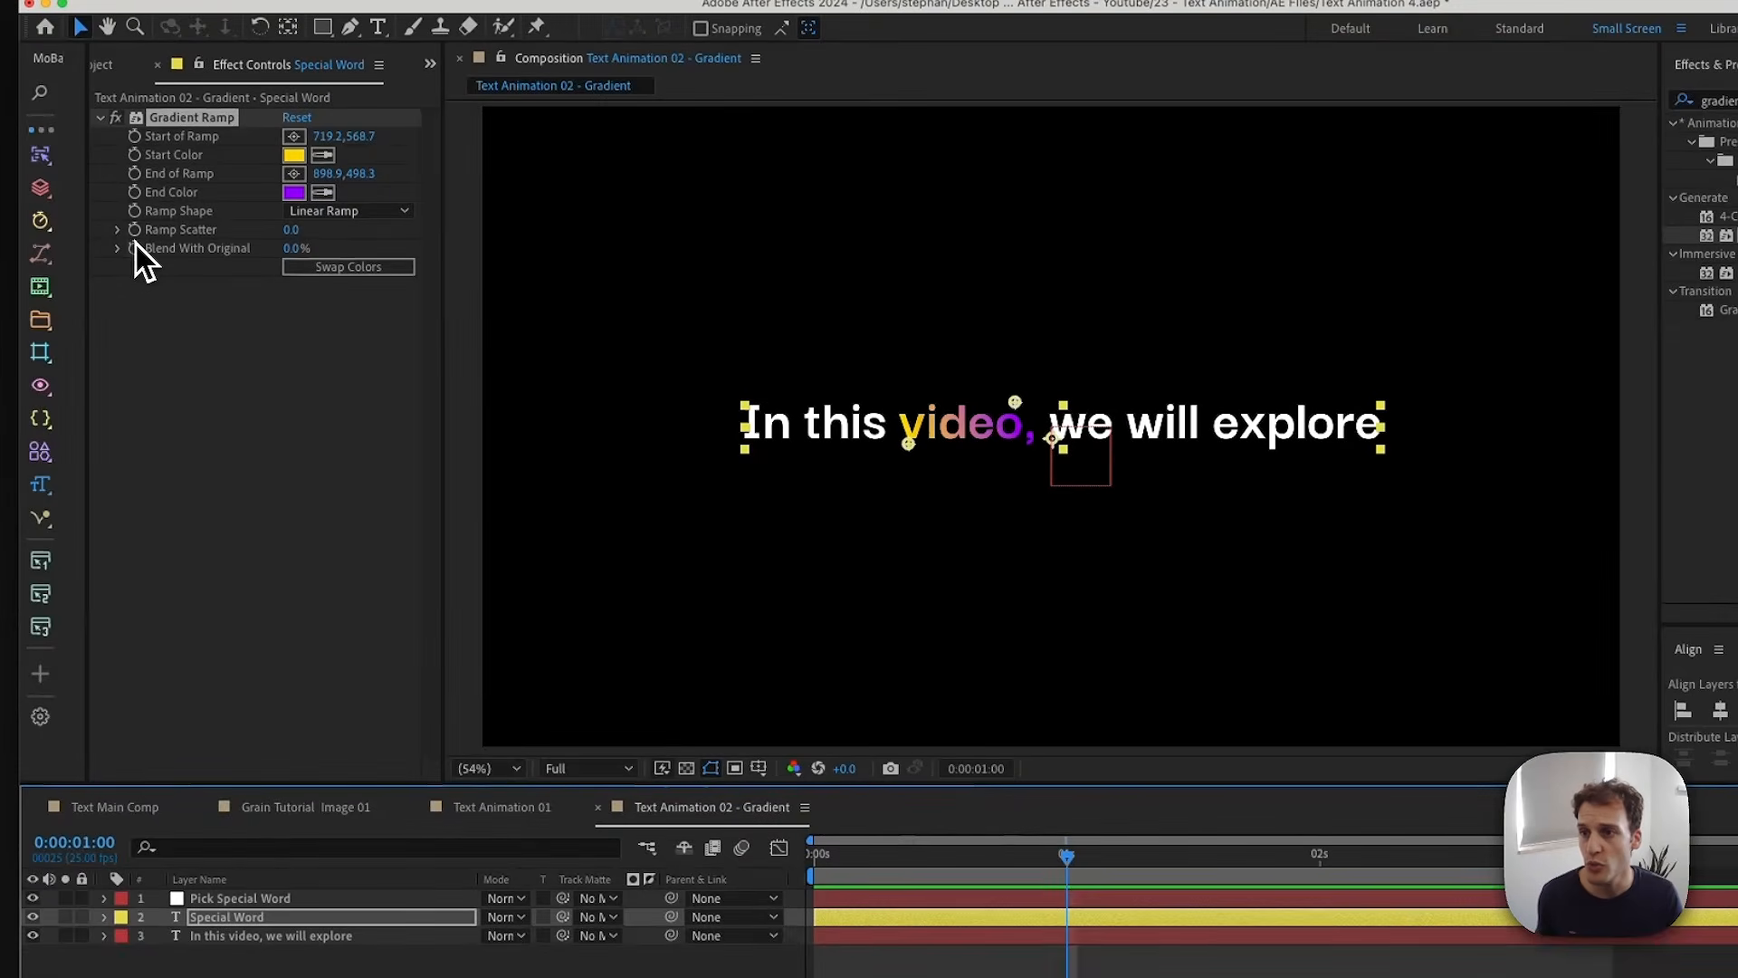
{"action": "left_click", "coordinate": [134, 253]}
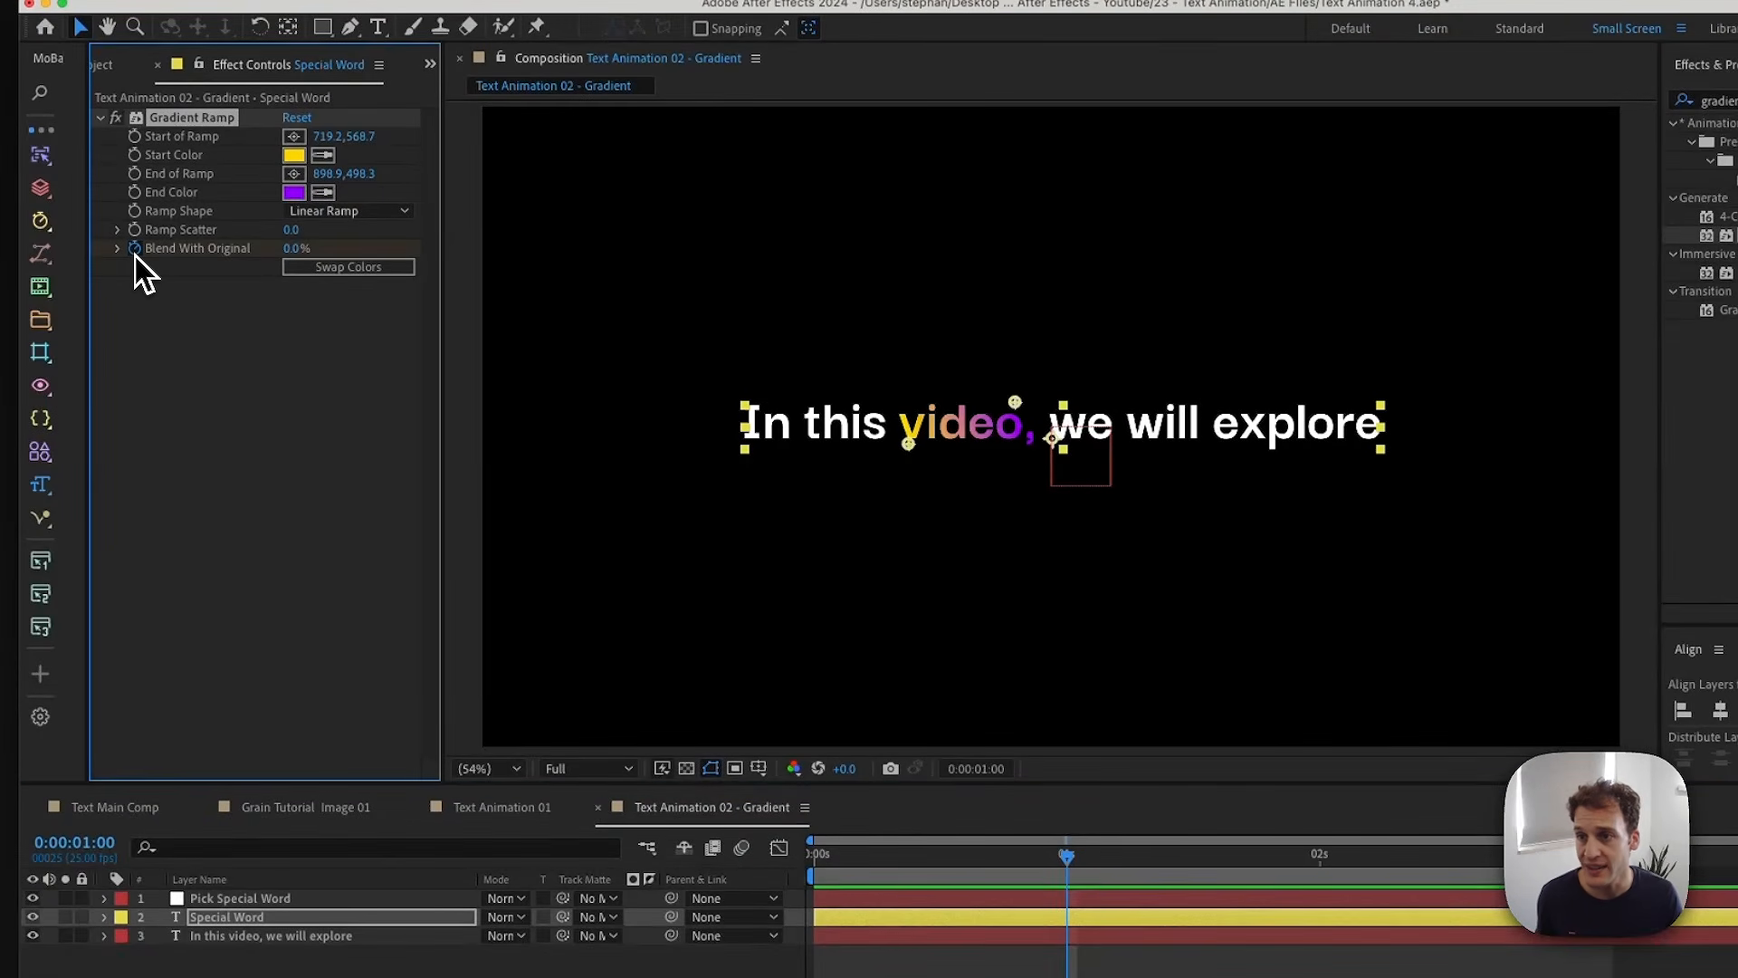
{"action": "left_click", "coordinate": [293, 249]}
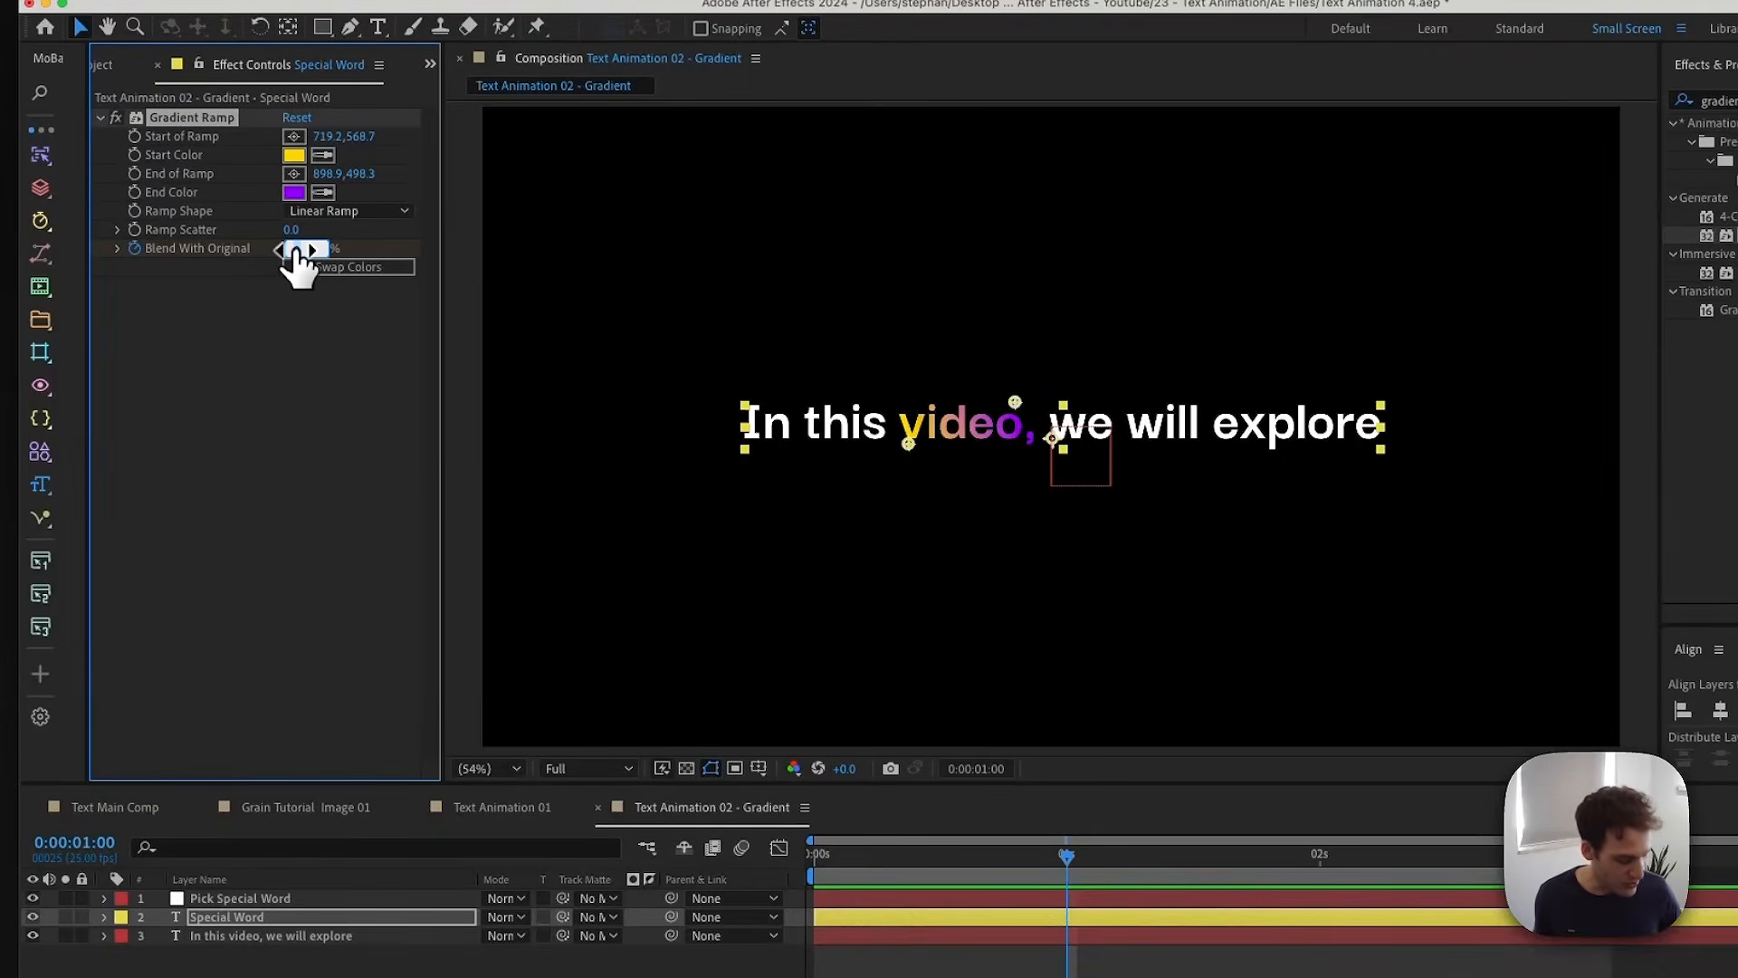
{"action": "type", "text": "100"}
{"action": "key", "text": "Return"}
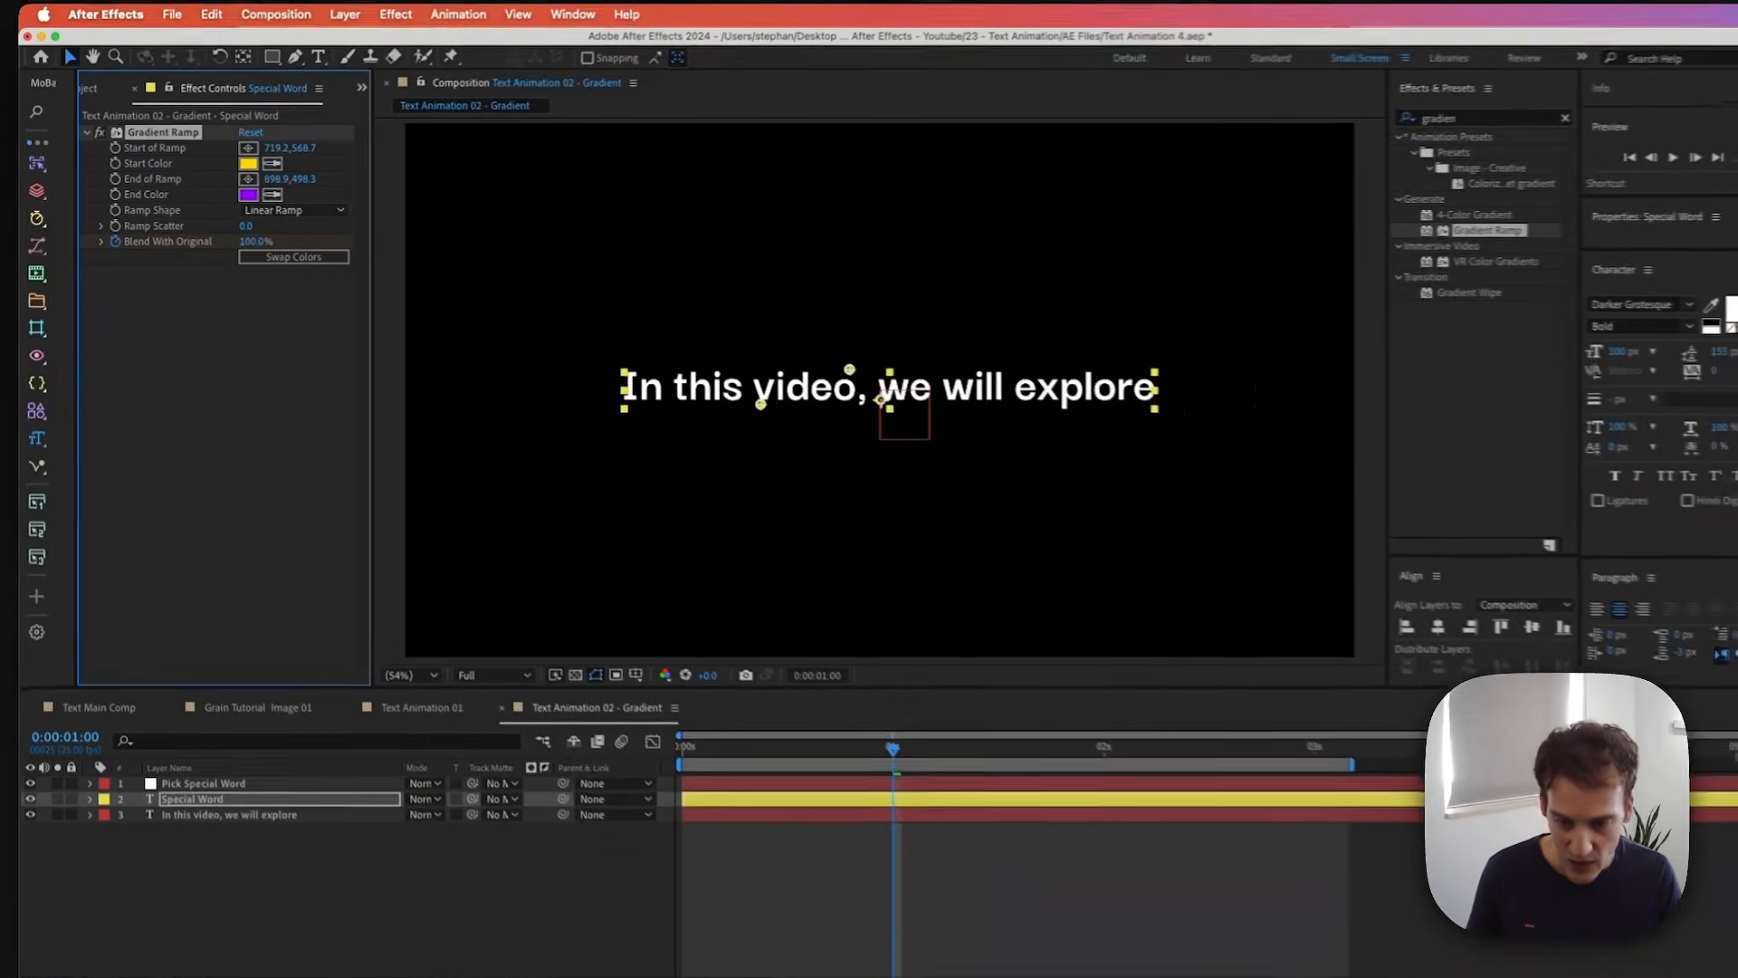
- Set Blend With Original to 0% at 0:00:01:09 on the Special Word layer and easy ease both of its keyframes
{"action": "key", "text": "u"}
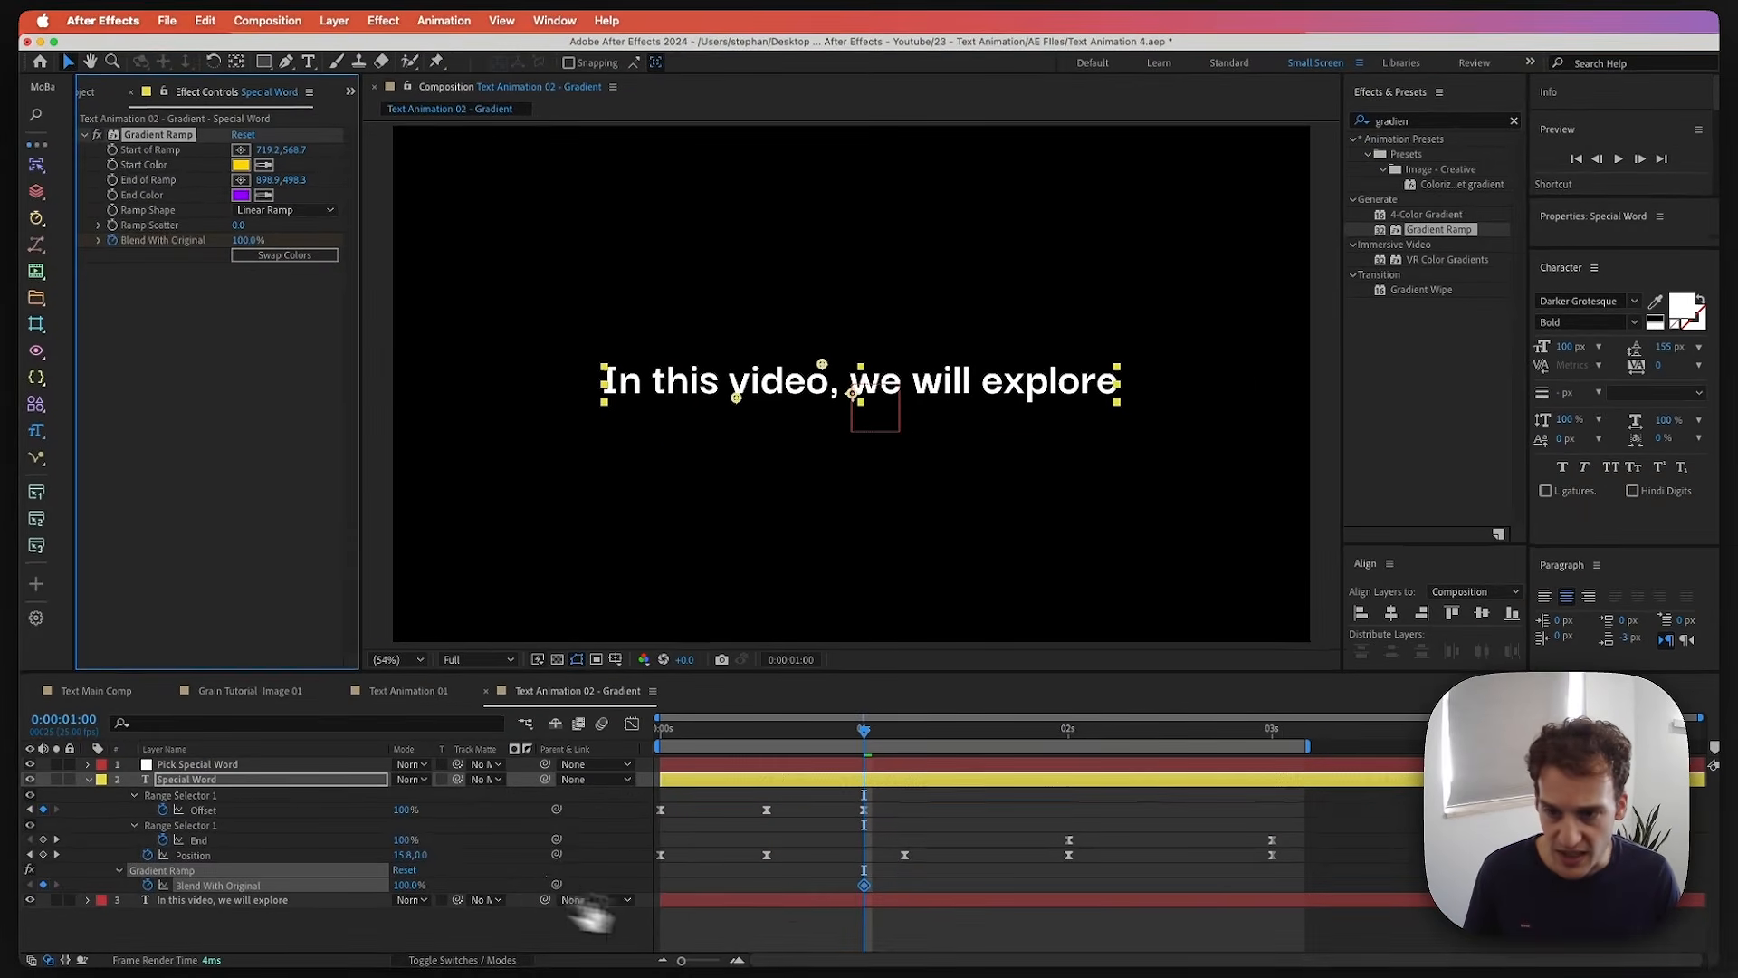
{"action": "left_click", "coordinate": [871, 732]}
{"action": "left_click_drag", "start_coordinate": [871, 732], "coordinate": [938, 745]}
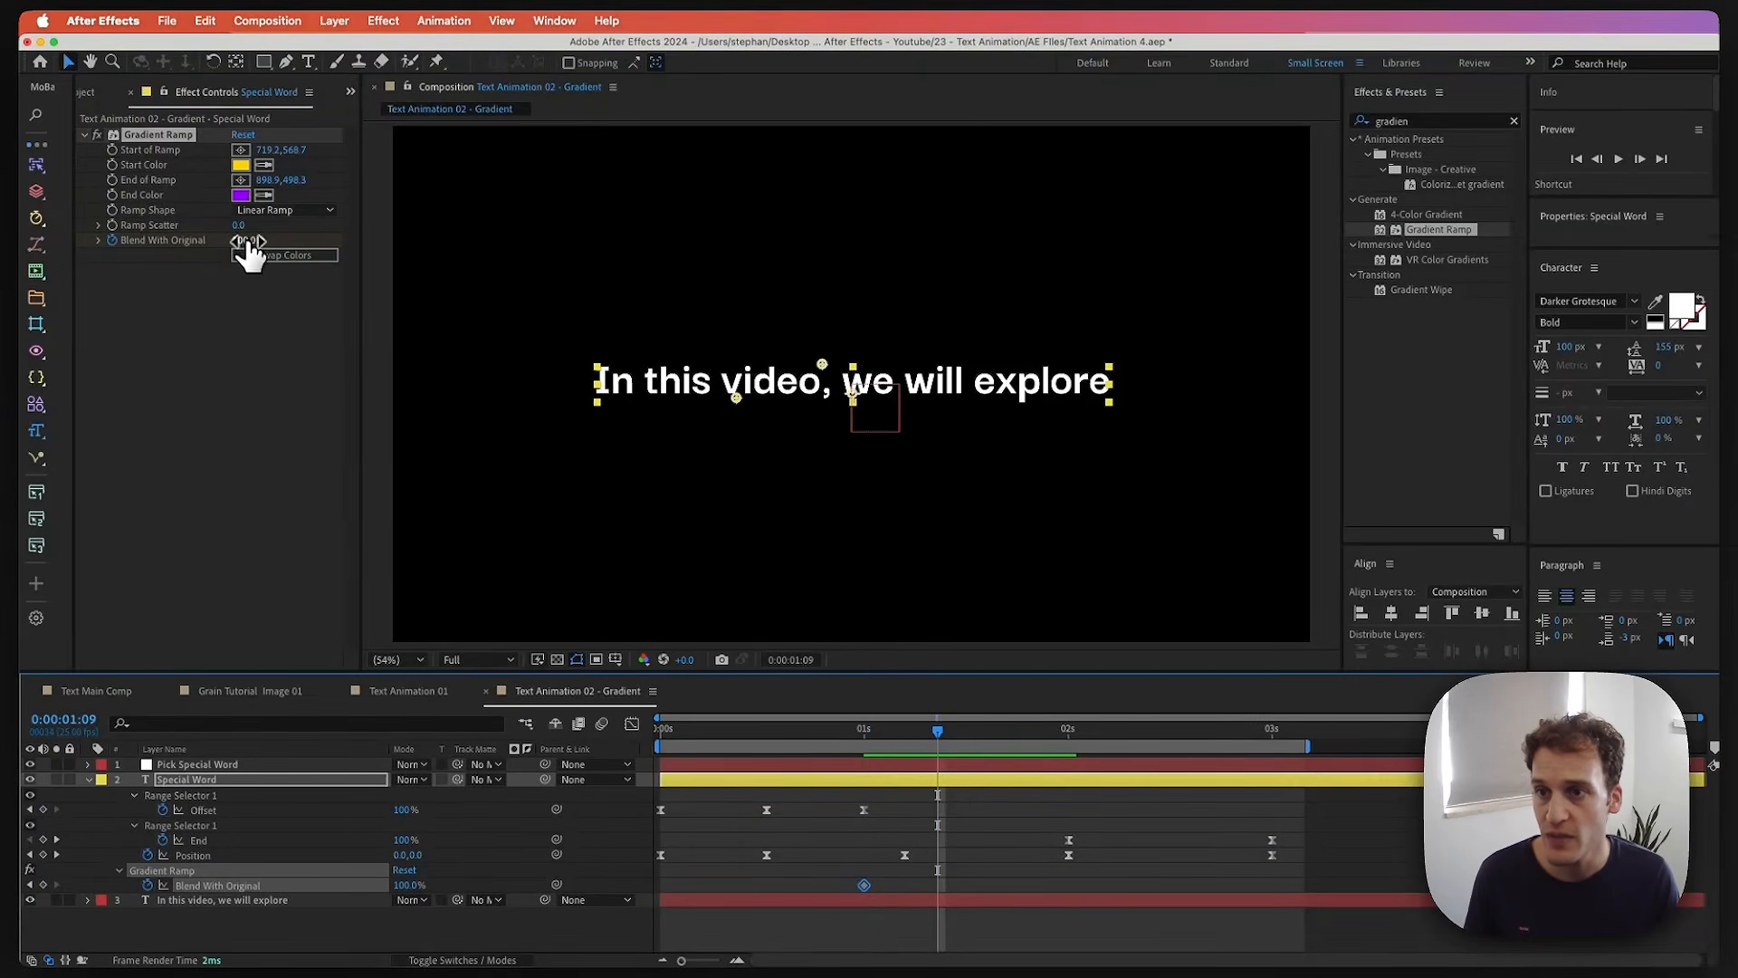
{"action": "left_click", "coordinate": [243, 240]}
{"action": "type", "text": "0"}
{"action": "key", "text": "Return"}
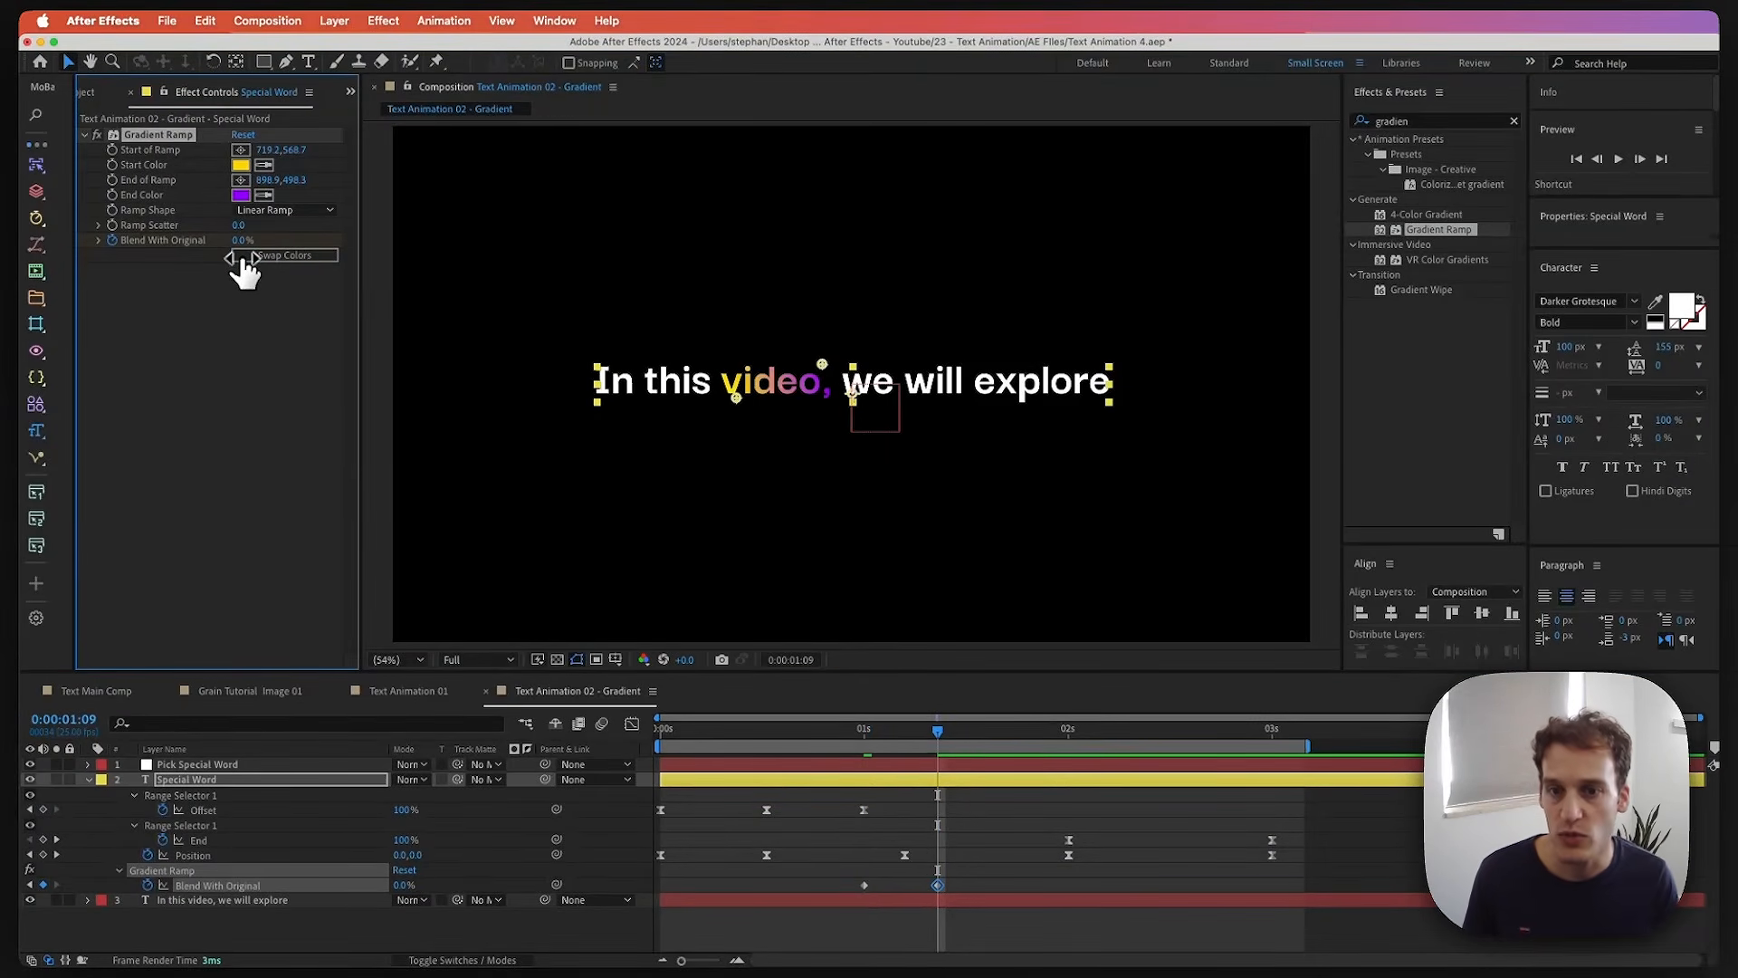
{"action": "left_click_drag", "start_coordinate": [831, 869], "coordinate": [974, 903]}
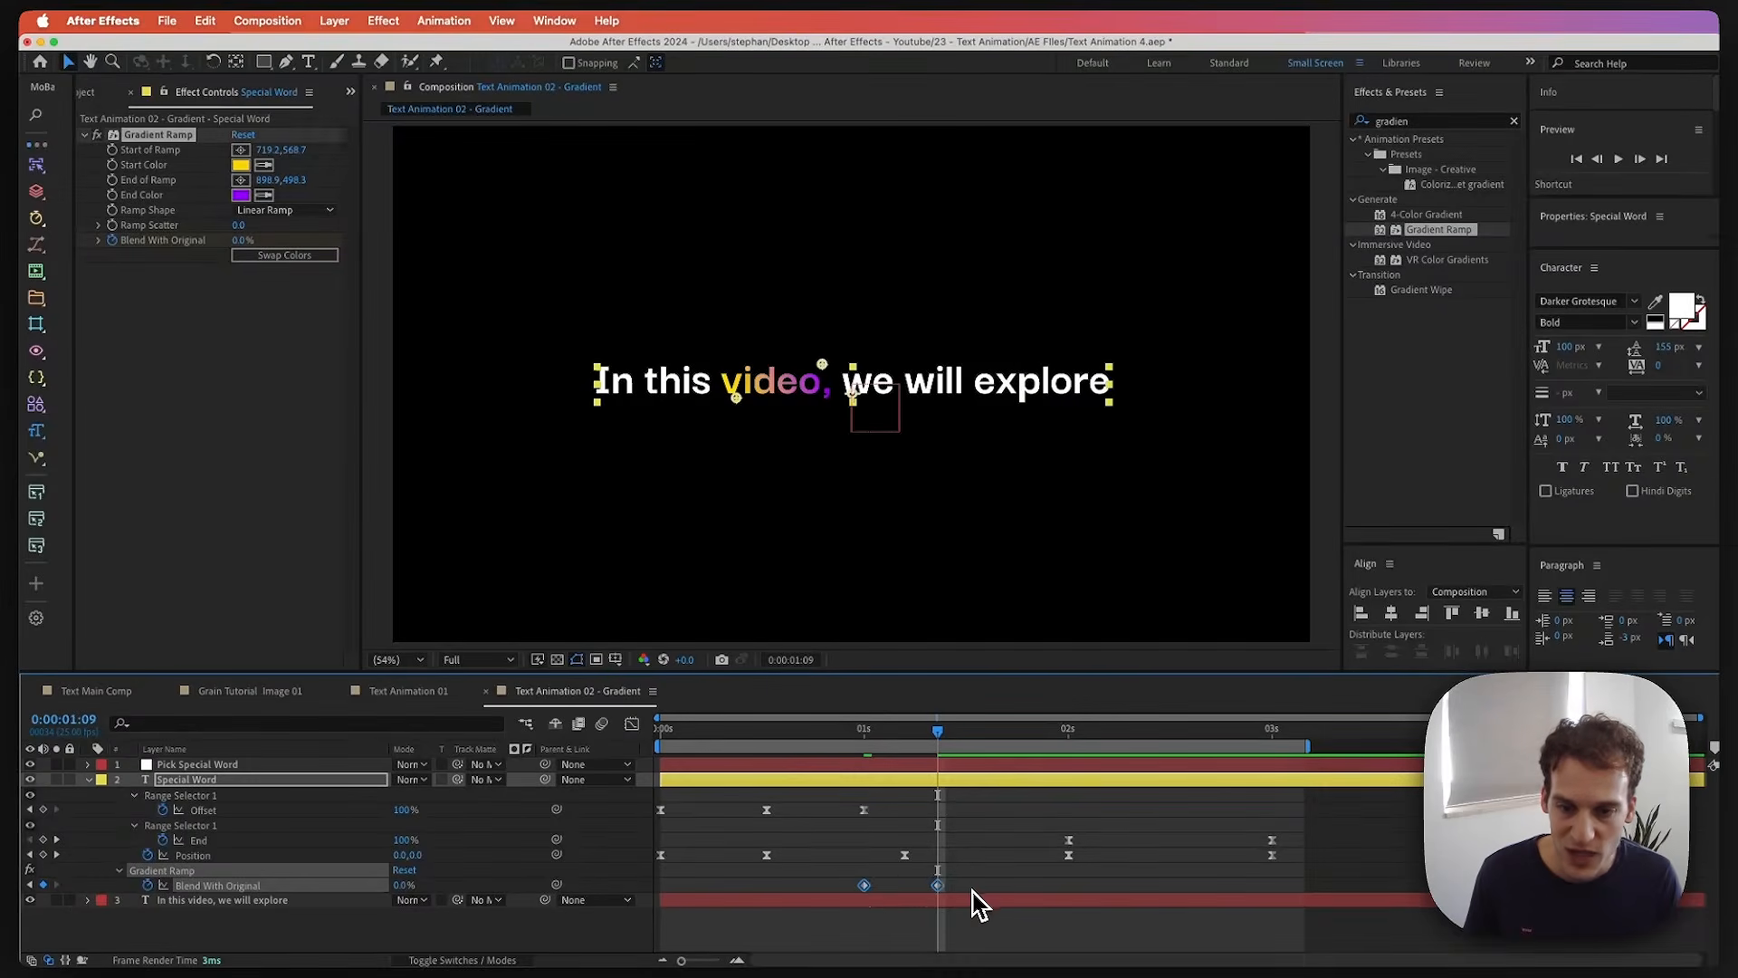
{"action": "key", "text": "F9"}
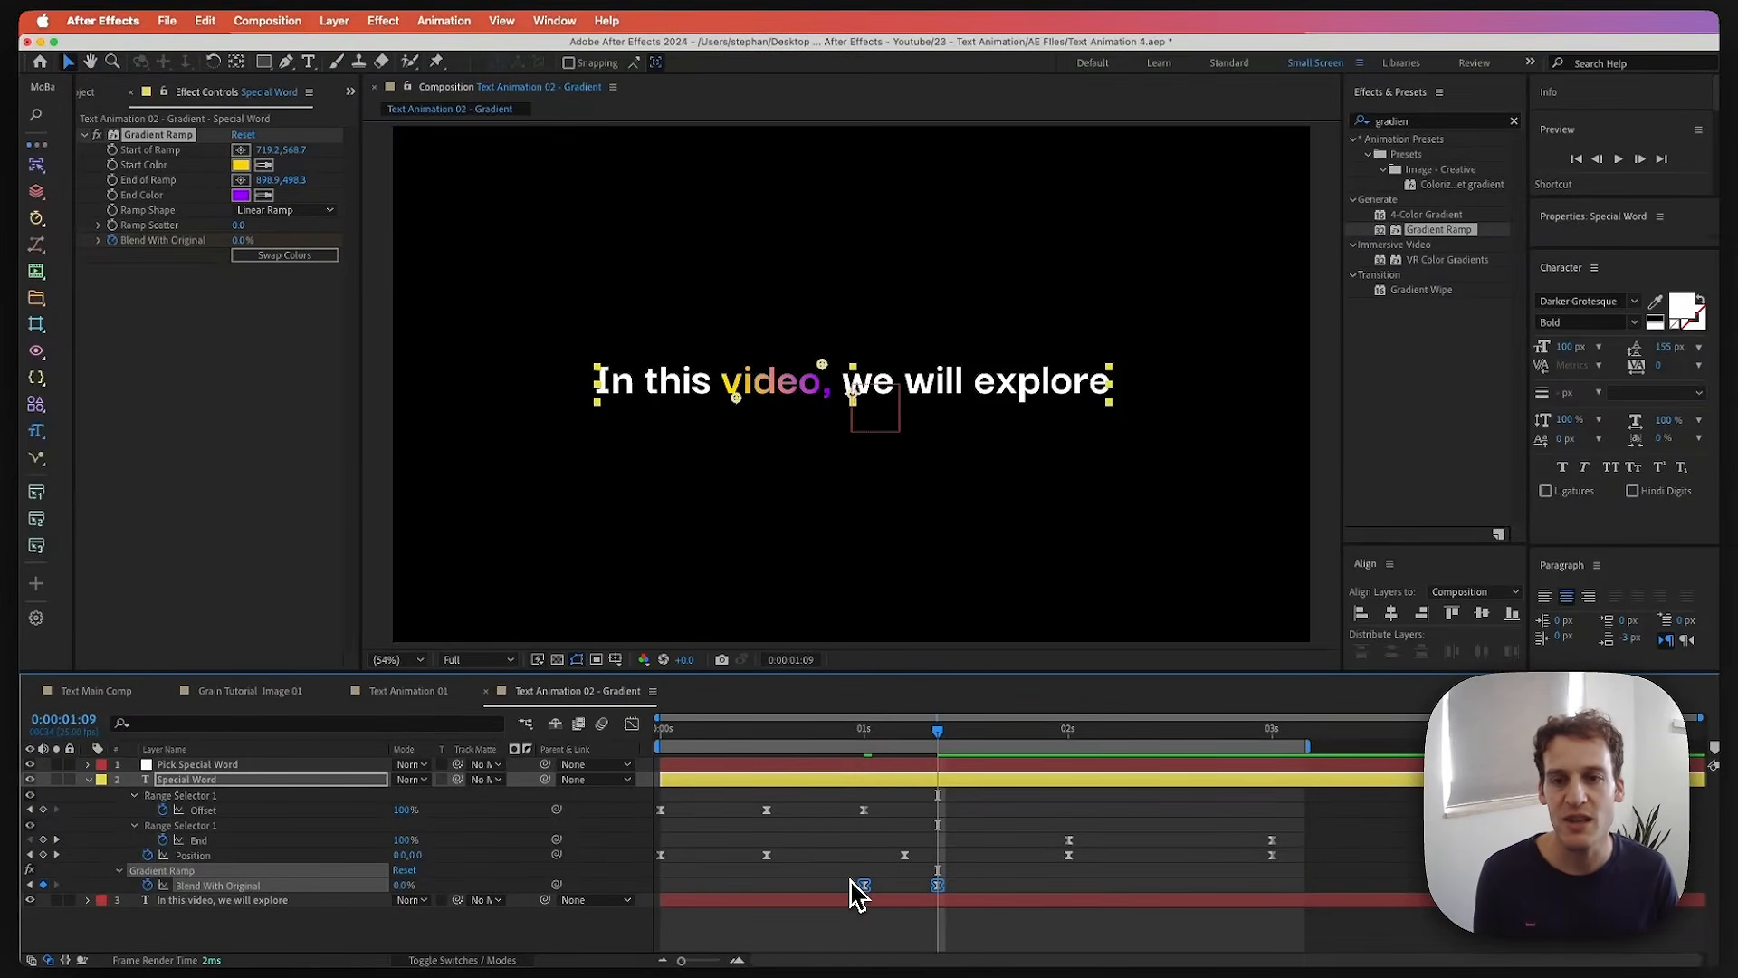
- Play back the gradient reveal, and review the colored-word and typewriter text sections in Text Main Comp
{"action": "key", "text": "space"}
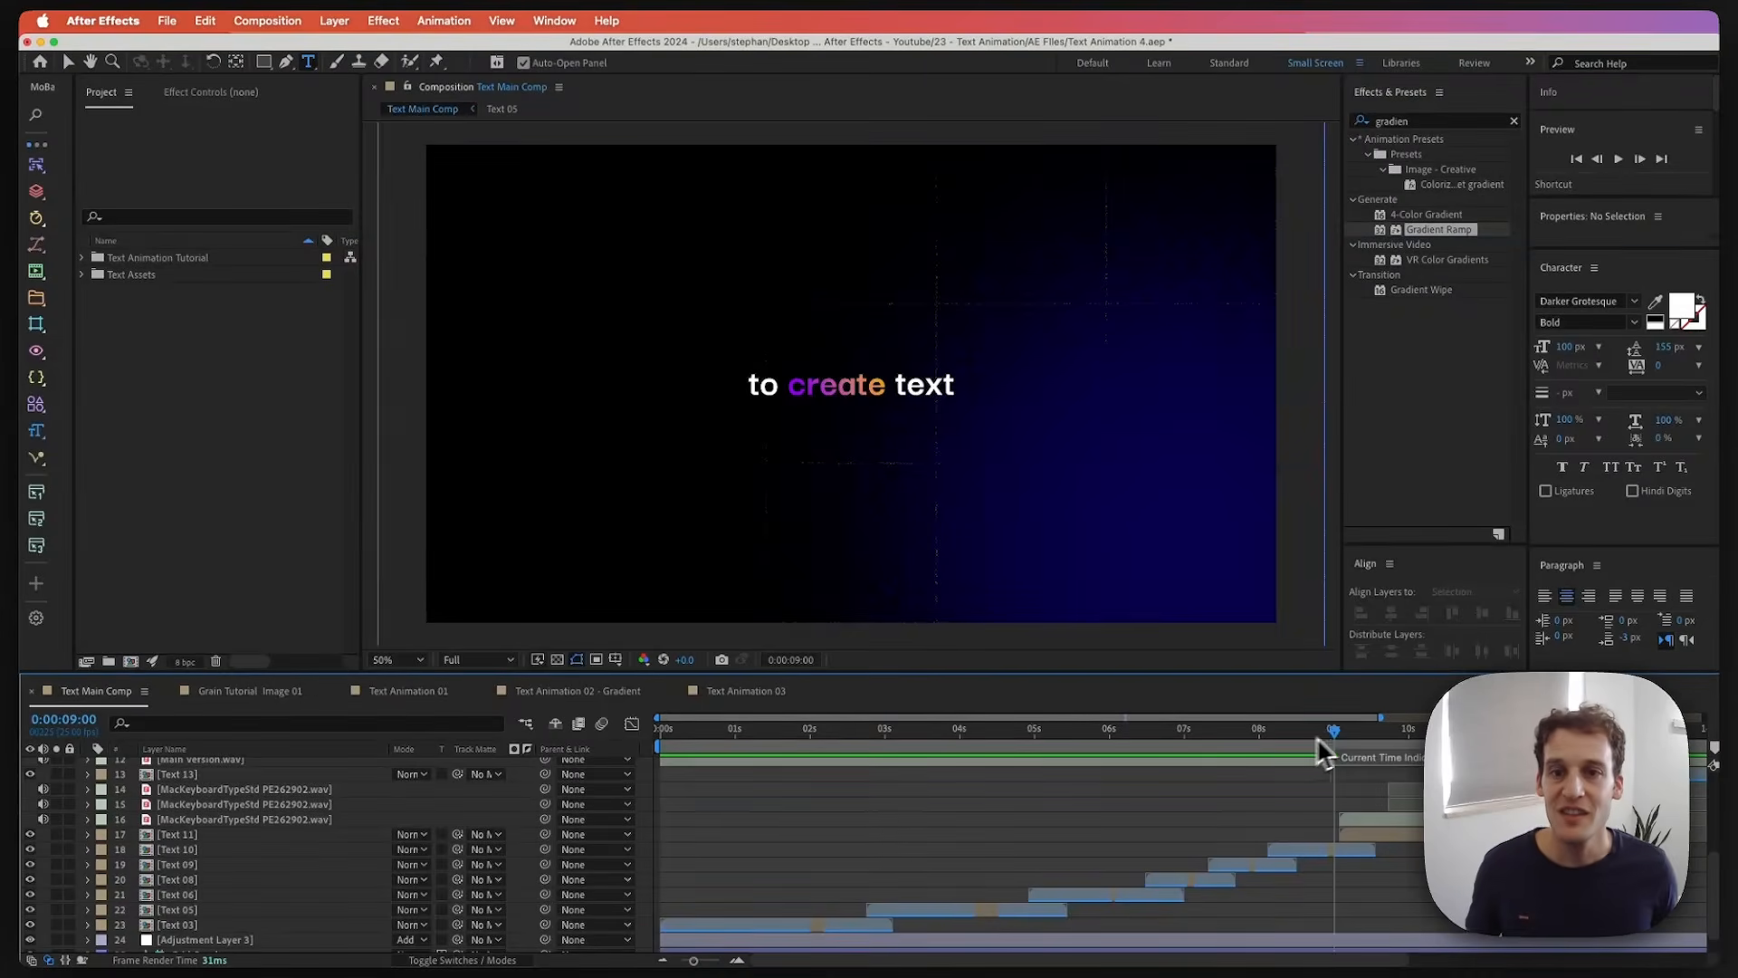
{"action": "key", "text": "space"}
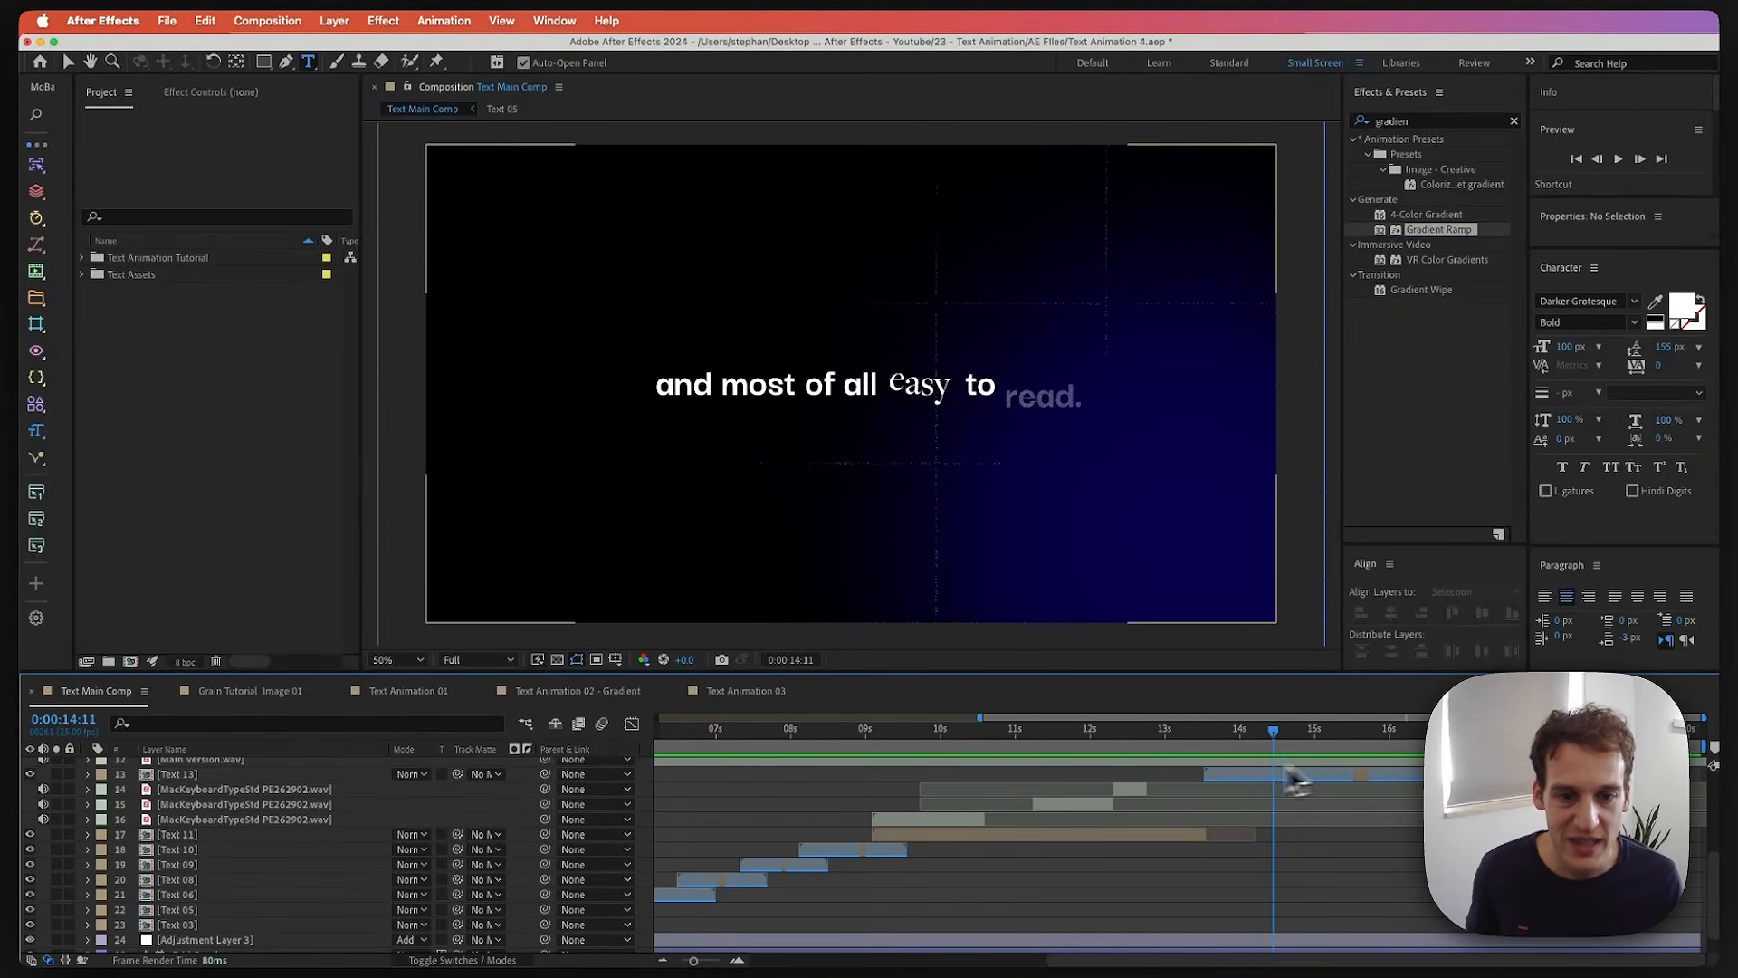
{"action": "left_click", "coordinate": [1134, 748]}
{"action": "key", "text": "space"}
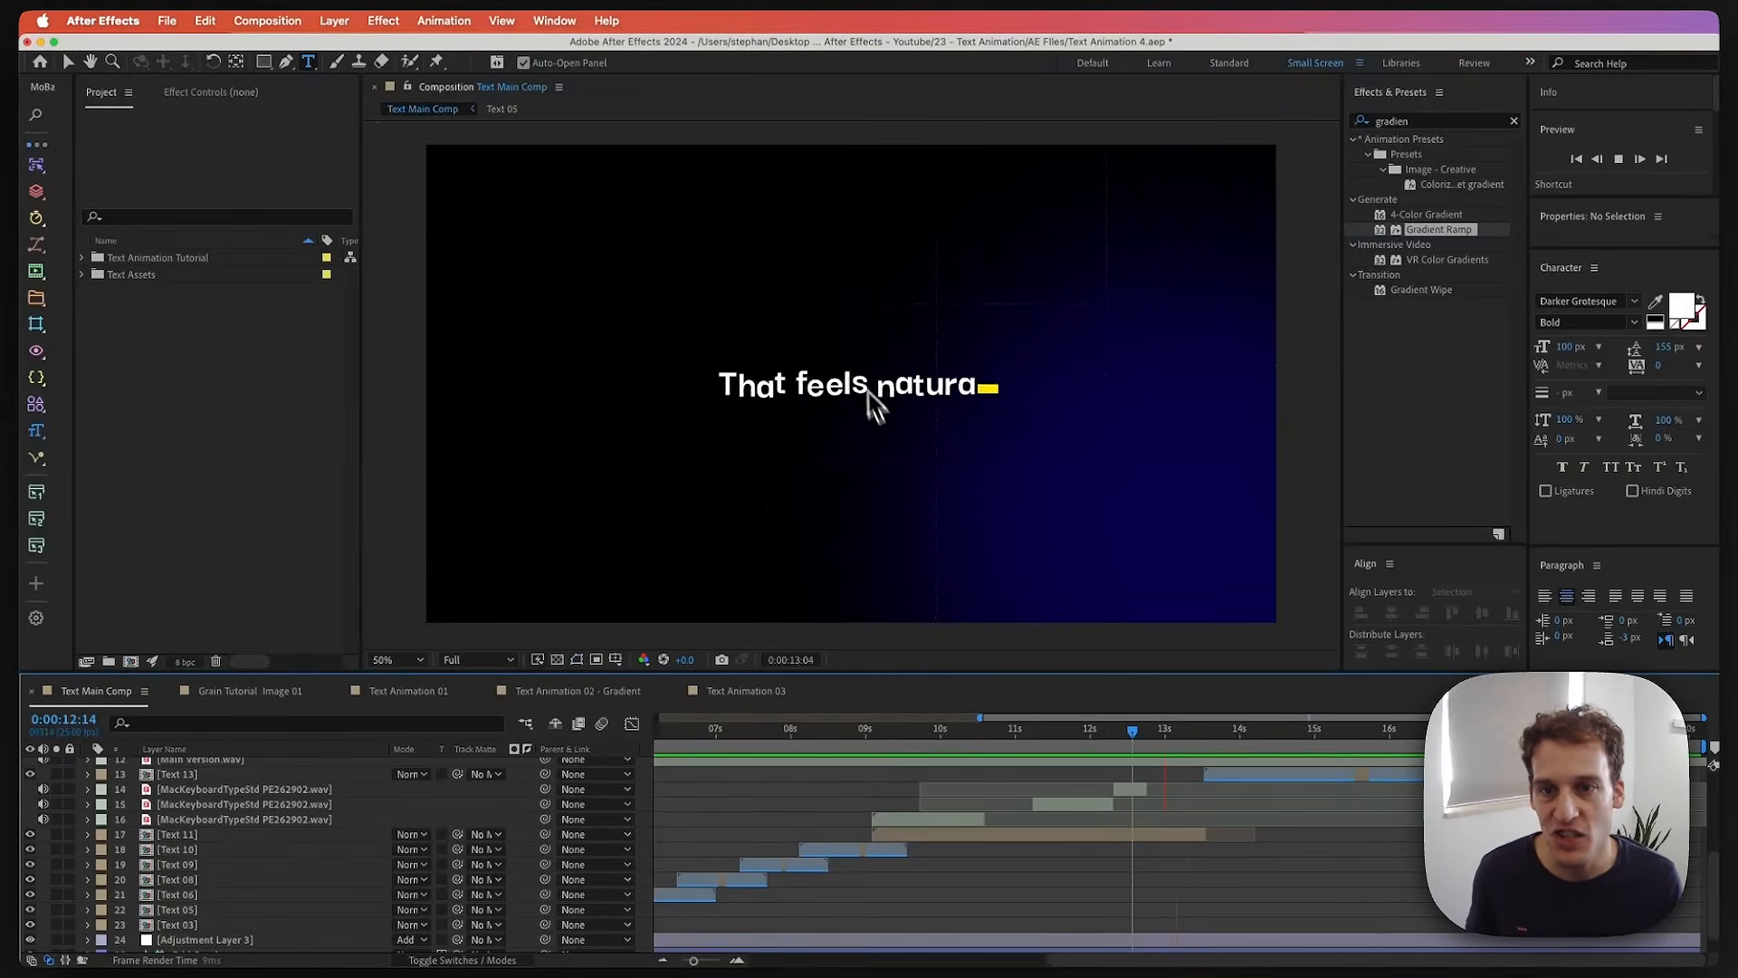
{"action": "key", "text": "space"}
{"action": "key", "text": "space"}
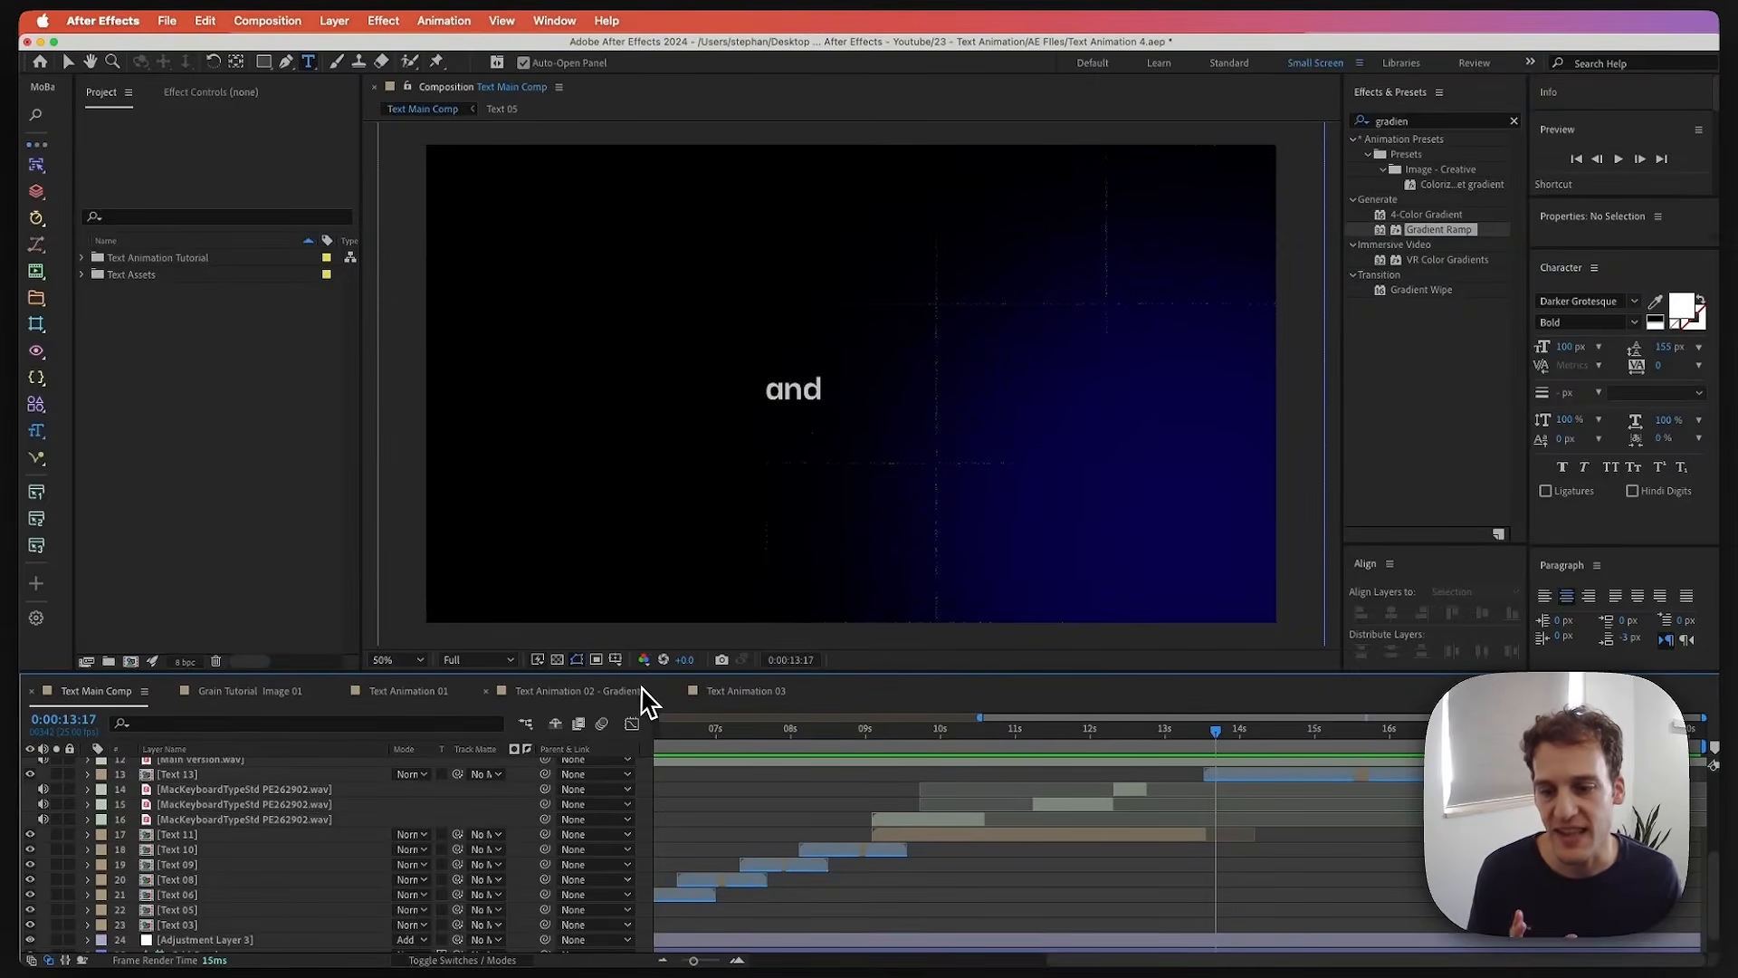
- Apply the MoBar Typewriter to the "That is not only Beautiful" layer in Text Animation 03, starting at 0:00:00:00
{"action": "left_click", "coordinate": [742, 693]}
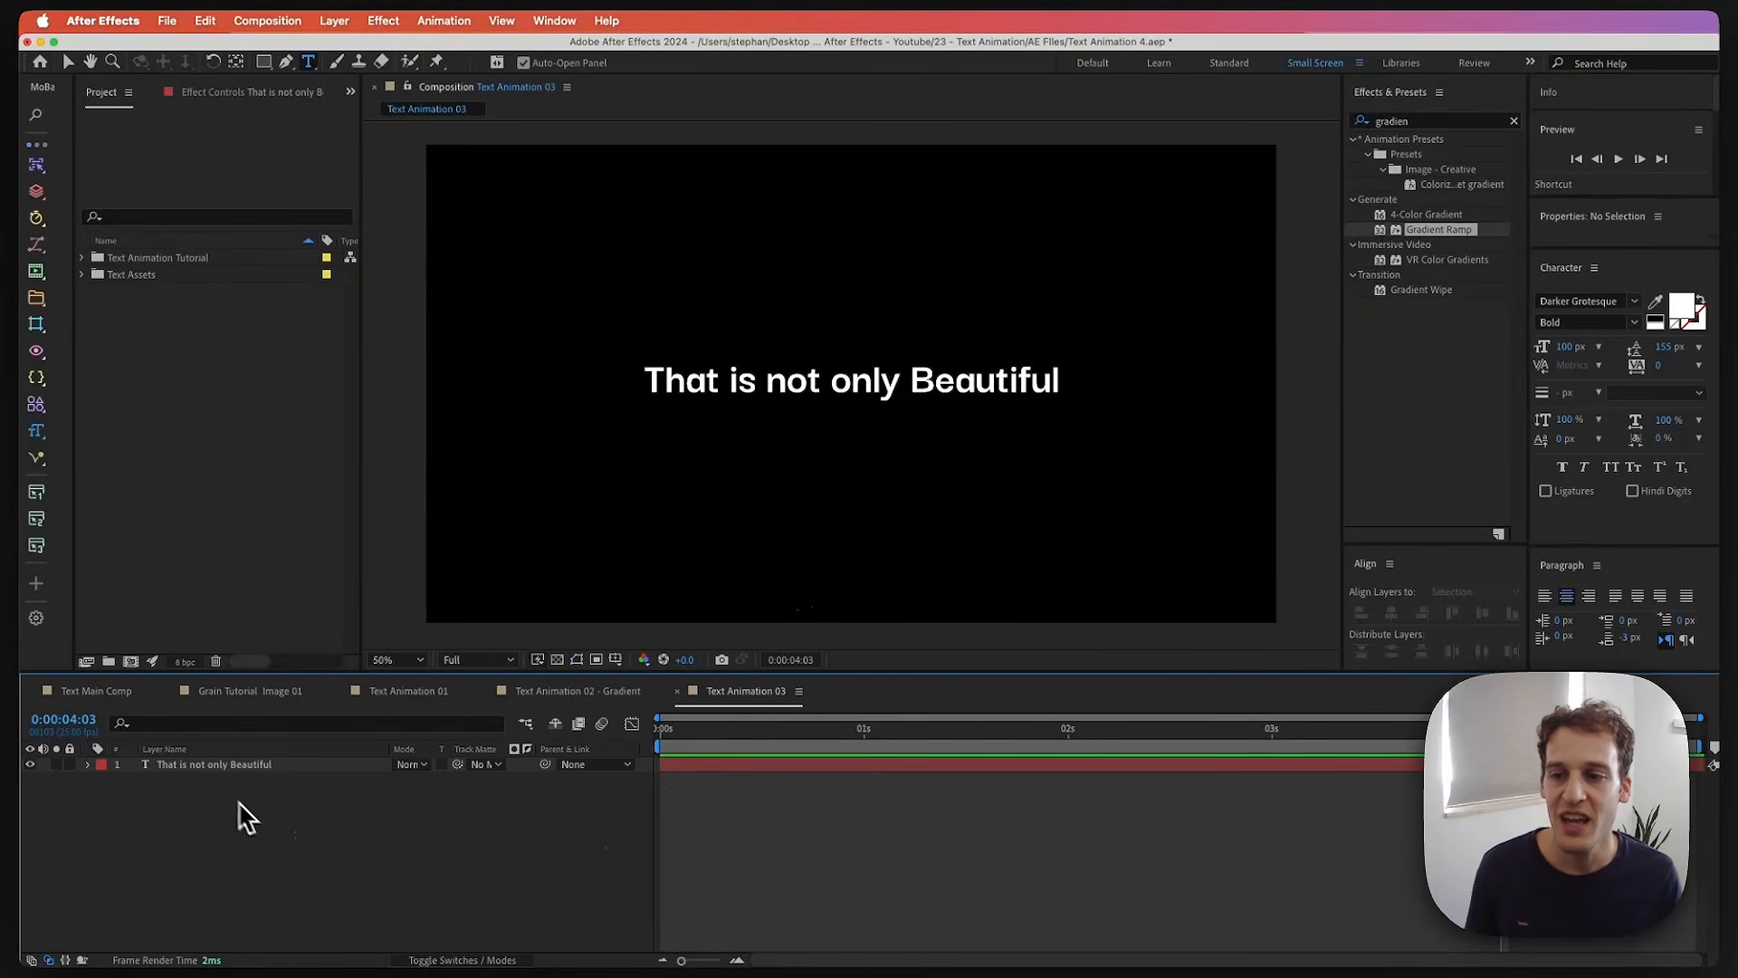
{"action": "left_click", "coordinate": [199, 766]}
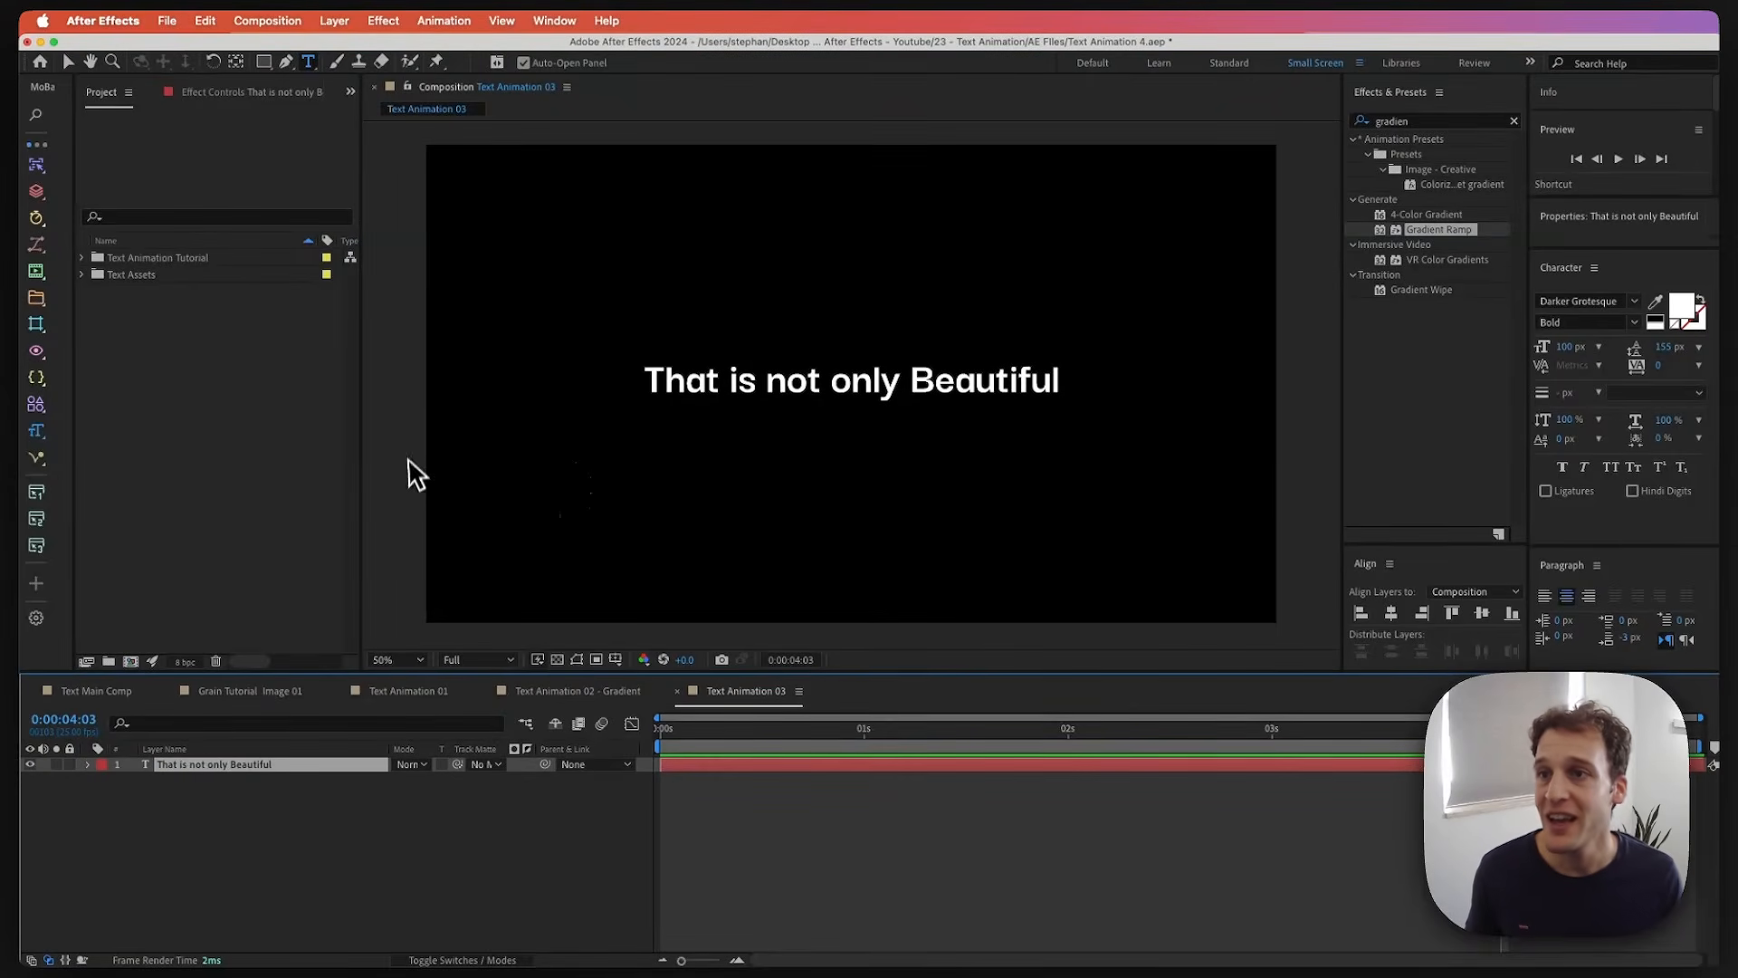
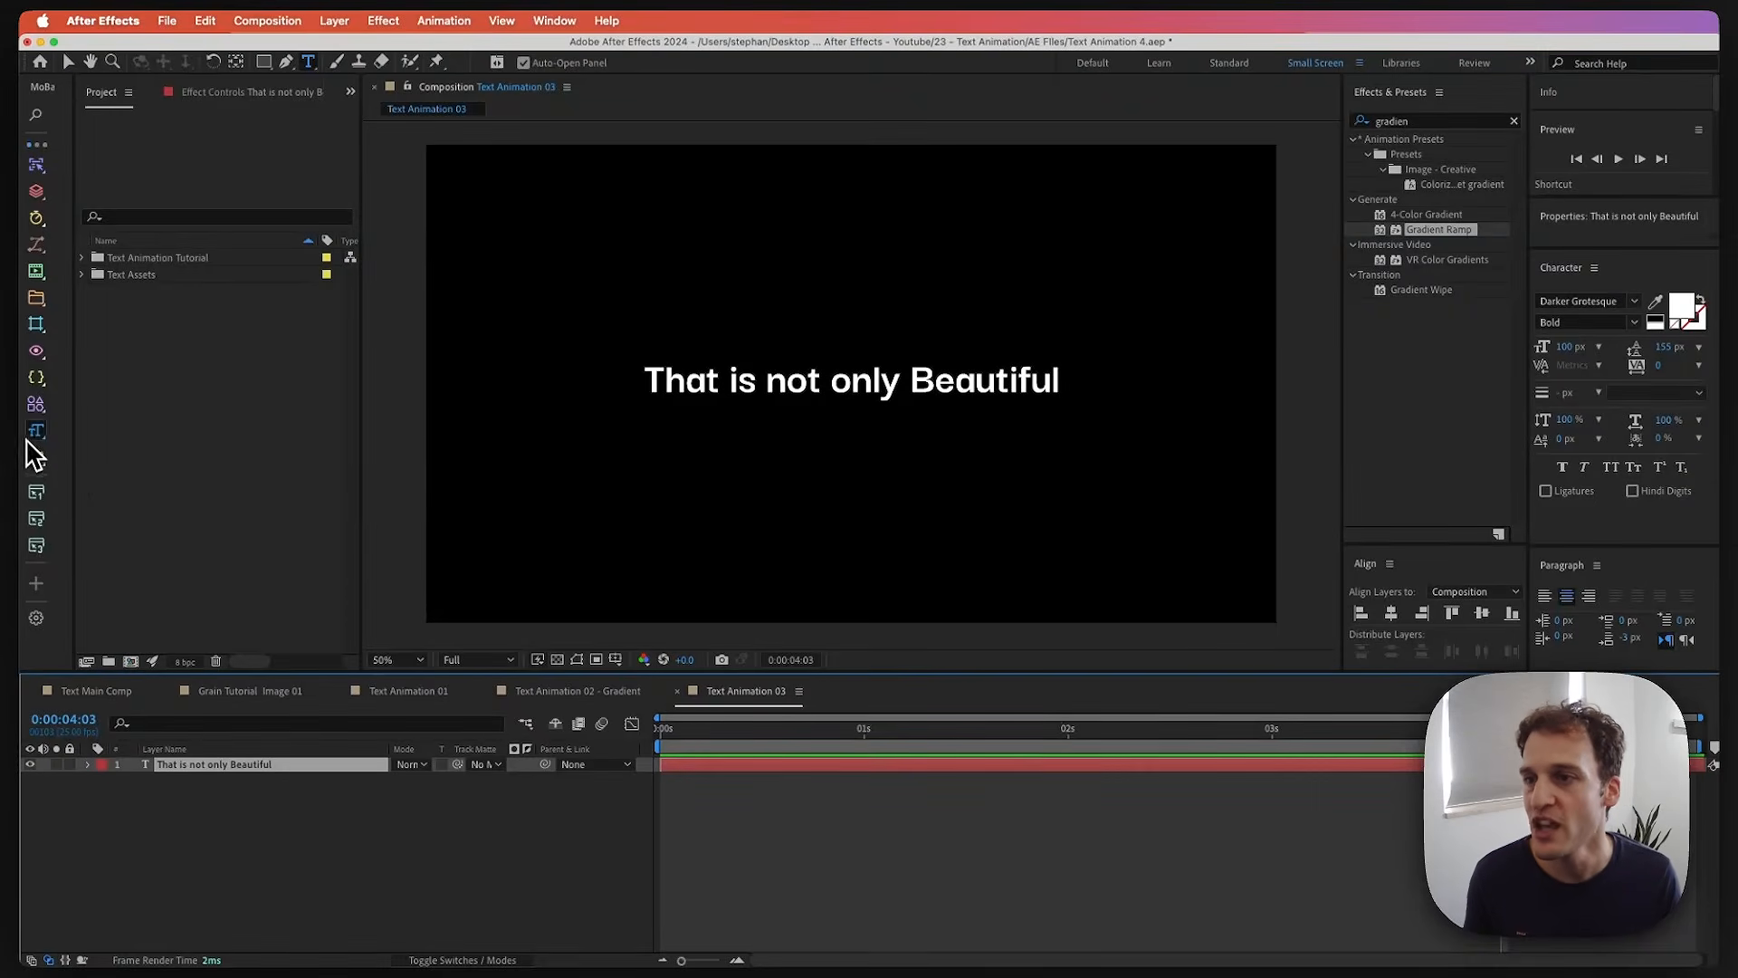
{"action": "left_click", "coordinate": [654, 742]}
{"action": "left_click_drag", "start_coordinate": [824, 733], "coordinate": [660, 737]}
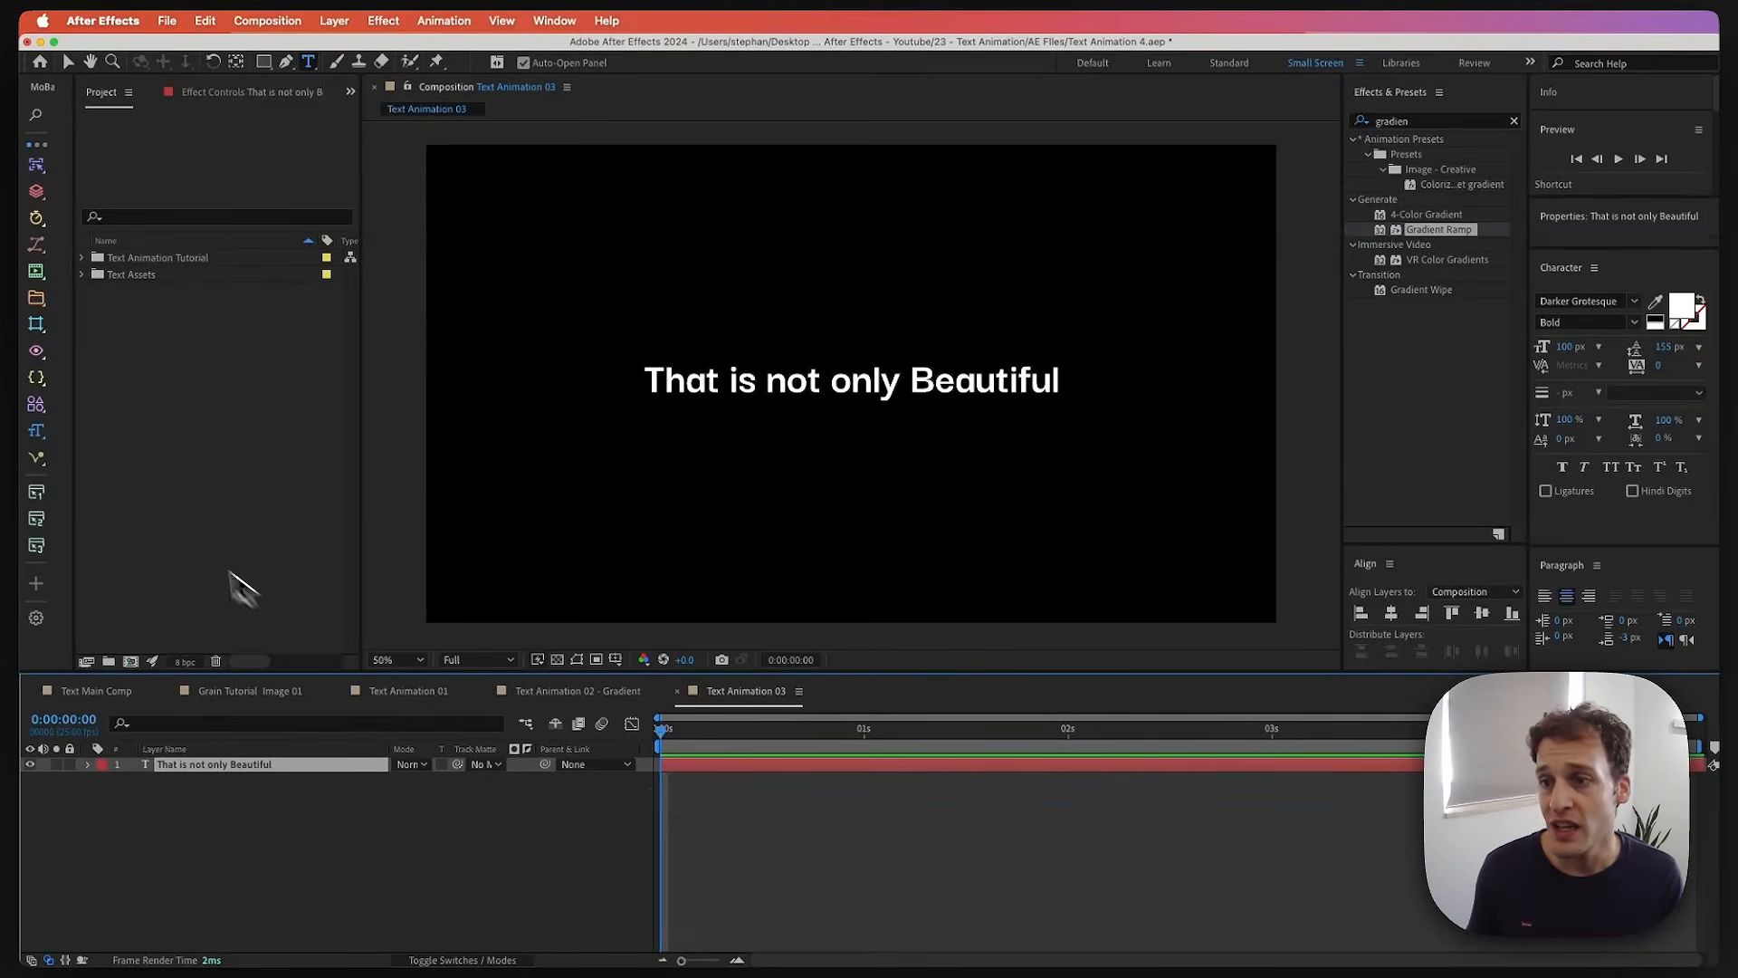
{"action": "left_click", "coordinate": [40, 436]}
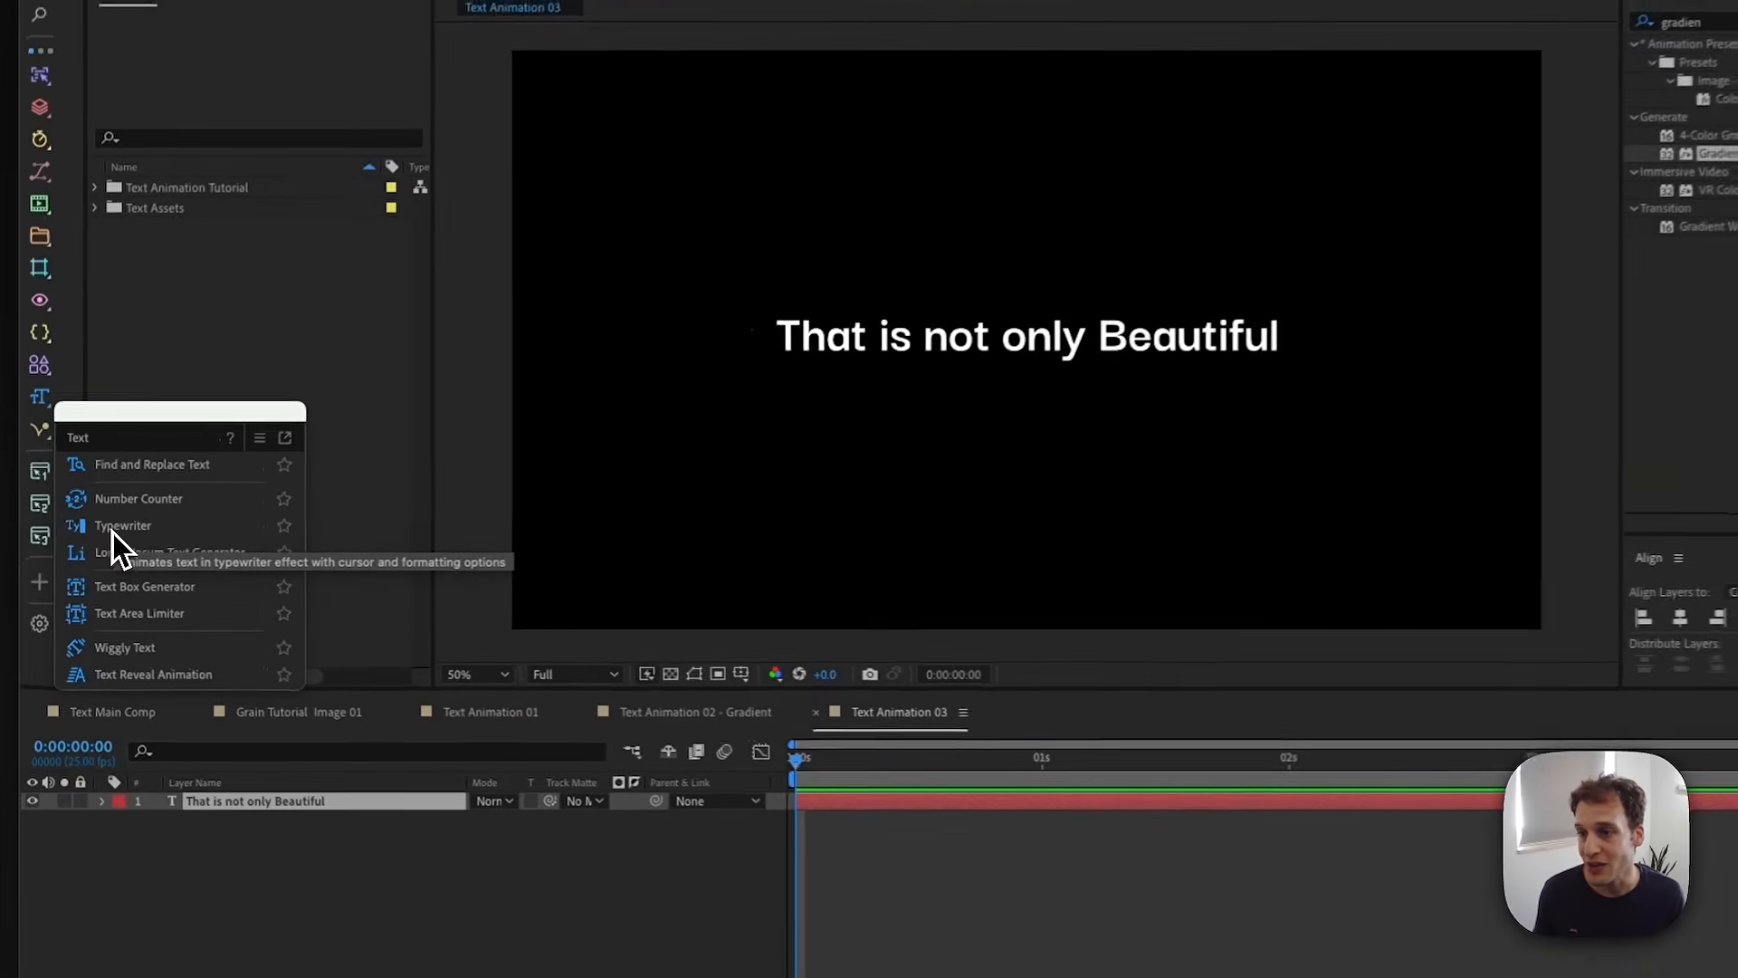
{"action": "left_click", "coordinate": [112, 531]}
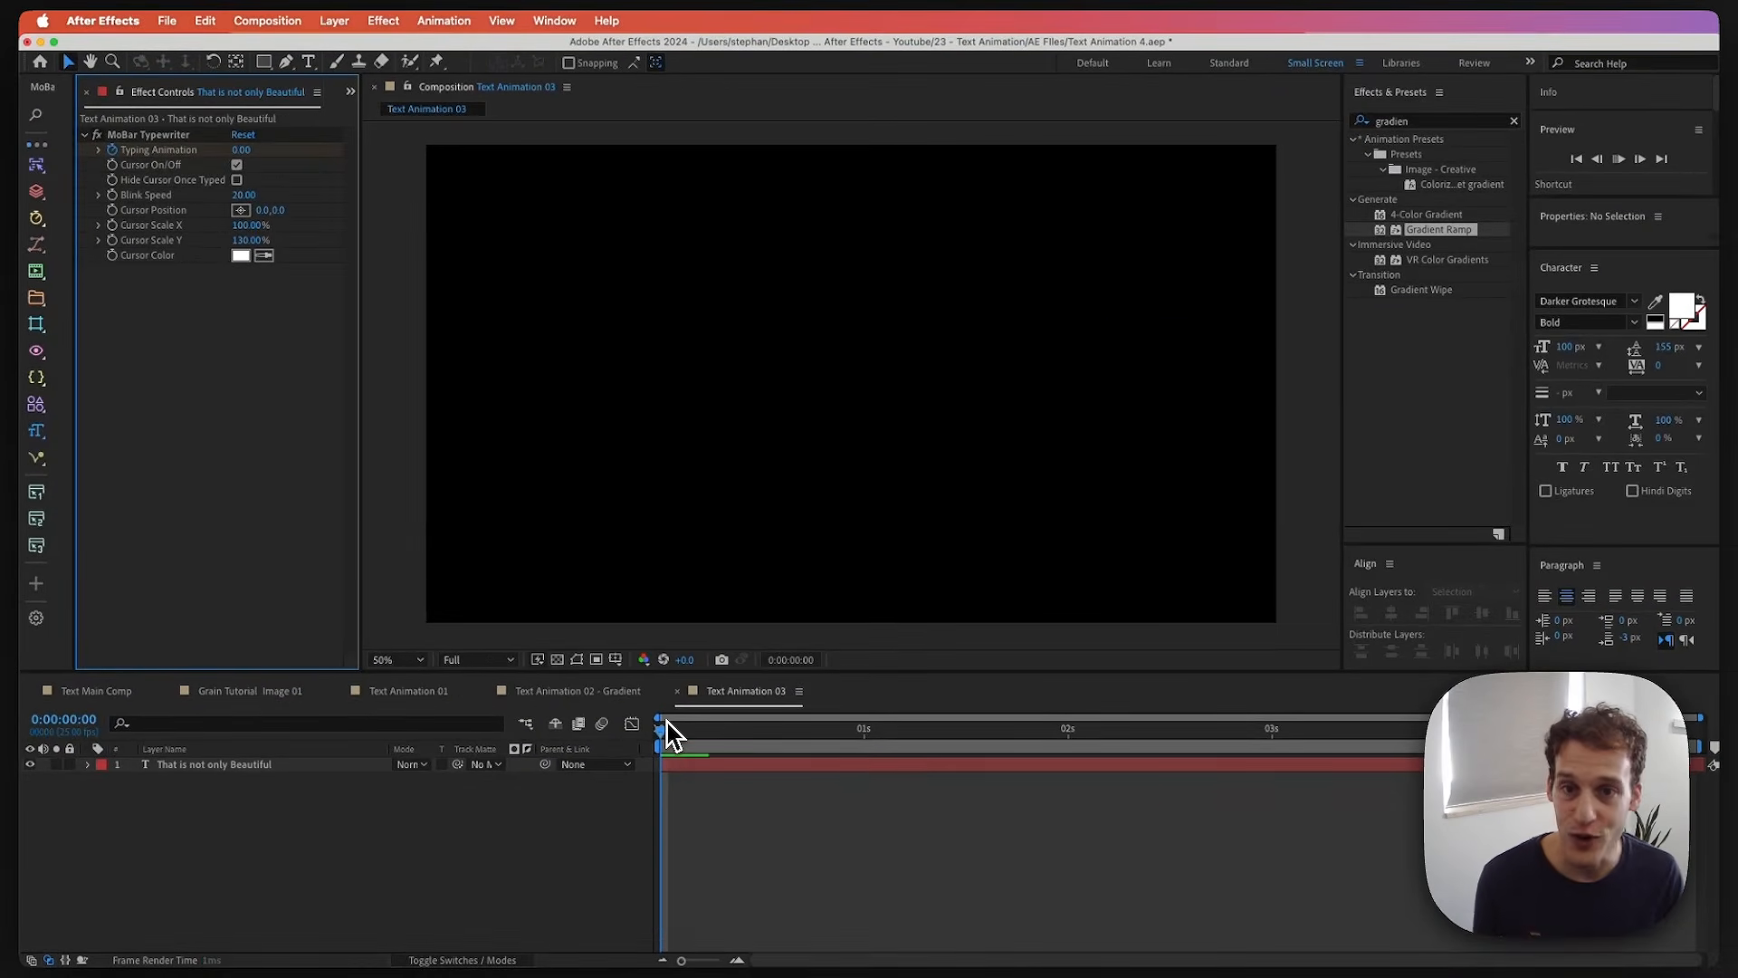
- Slow the typing by moving the last Typing Animation keyframe to 0:00:01:07, and preview it
{"action": "key", "text": "space"}
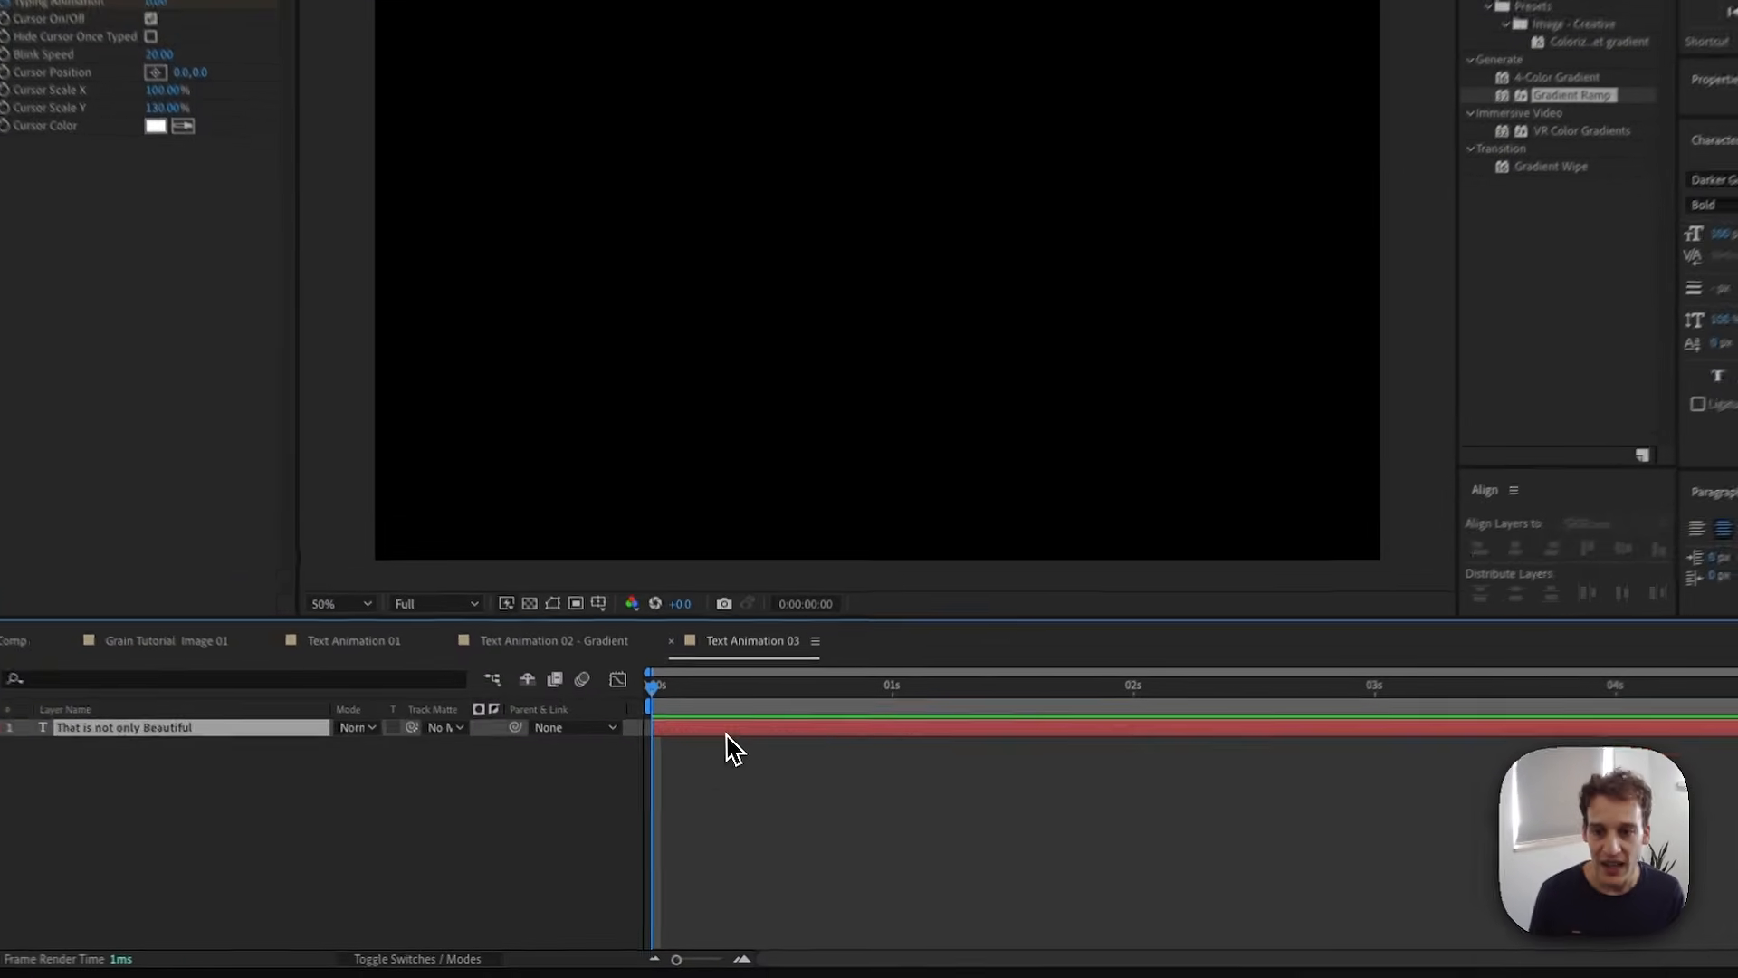
{"action": "key", "text": "u"}
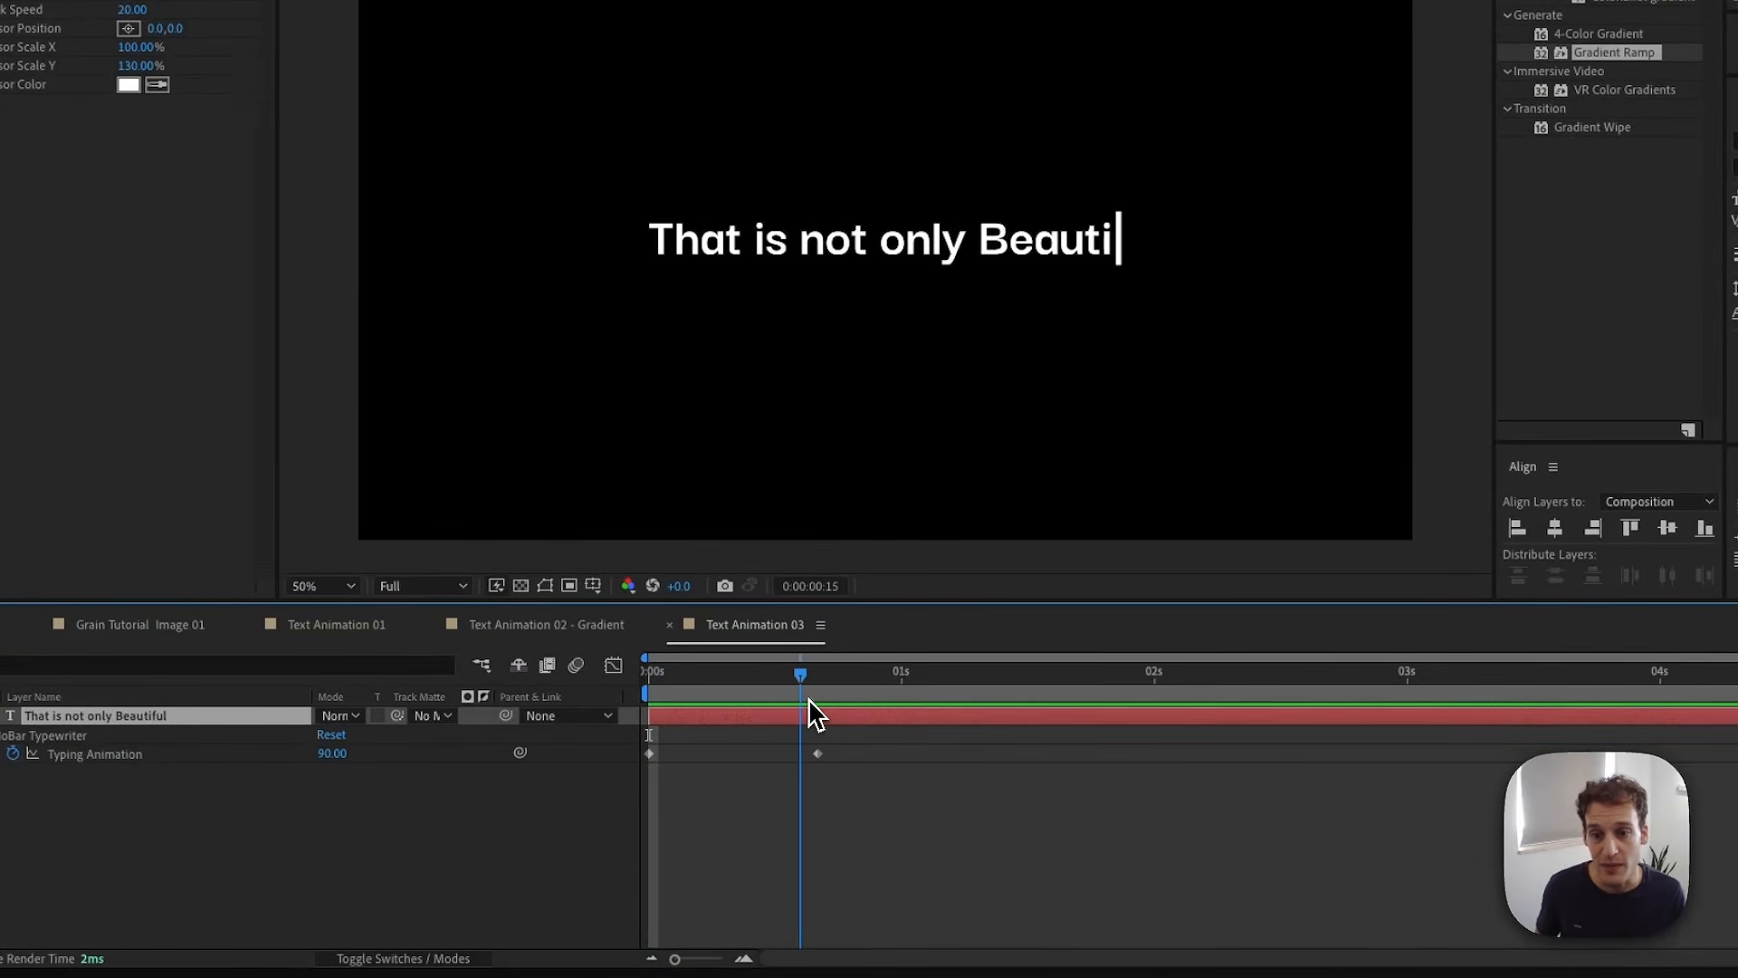
{"action": "left_click_drag", "start_coordinate": [660, 692], "coordinate": [969, 768]}
{"action": "key", "text": "space"}
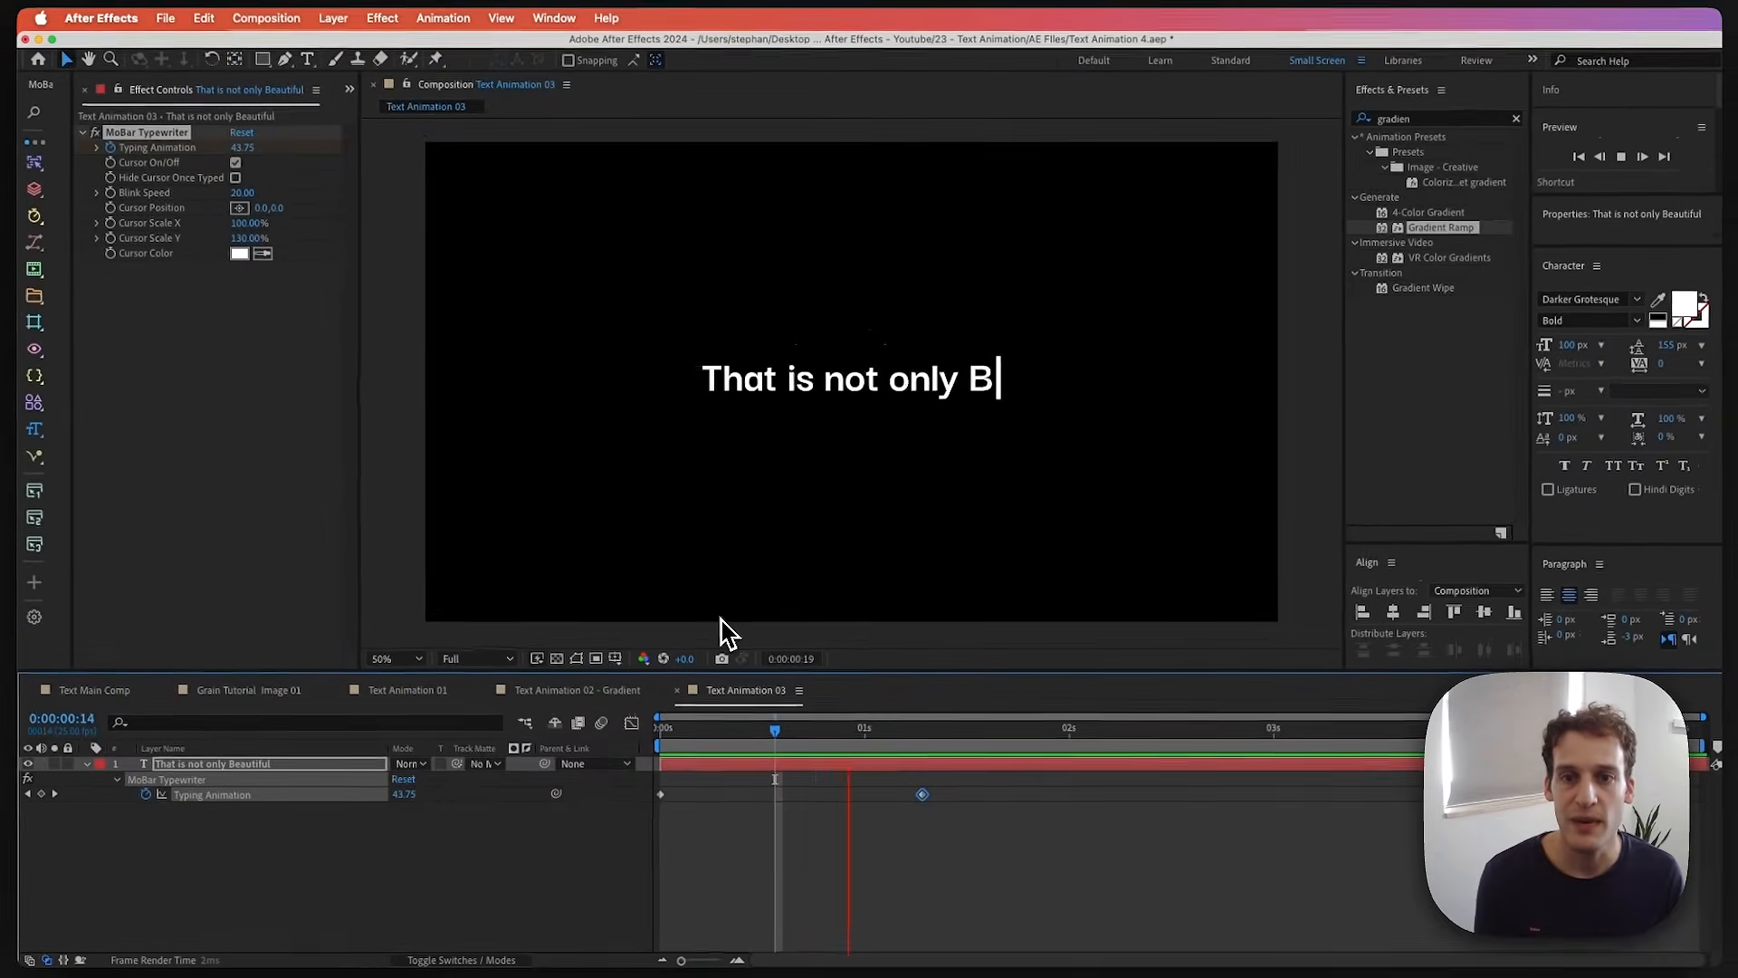
{"action": "key", "text": "space"}
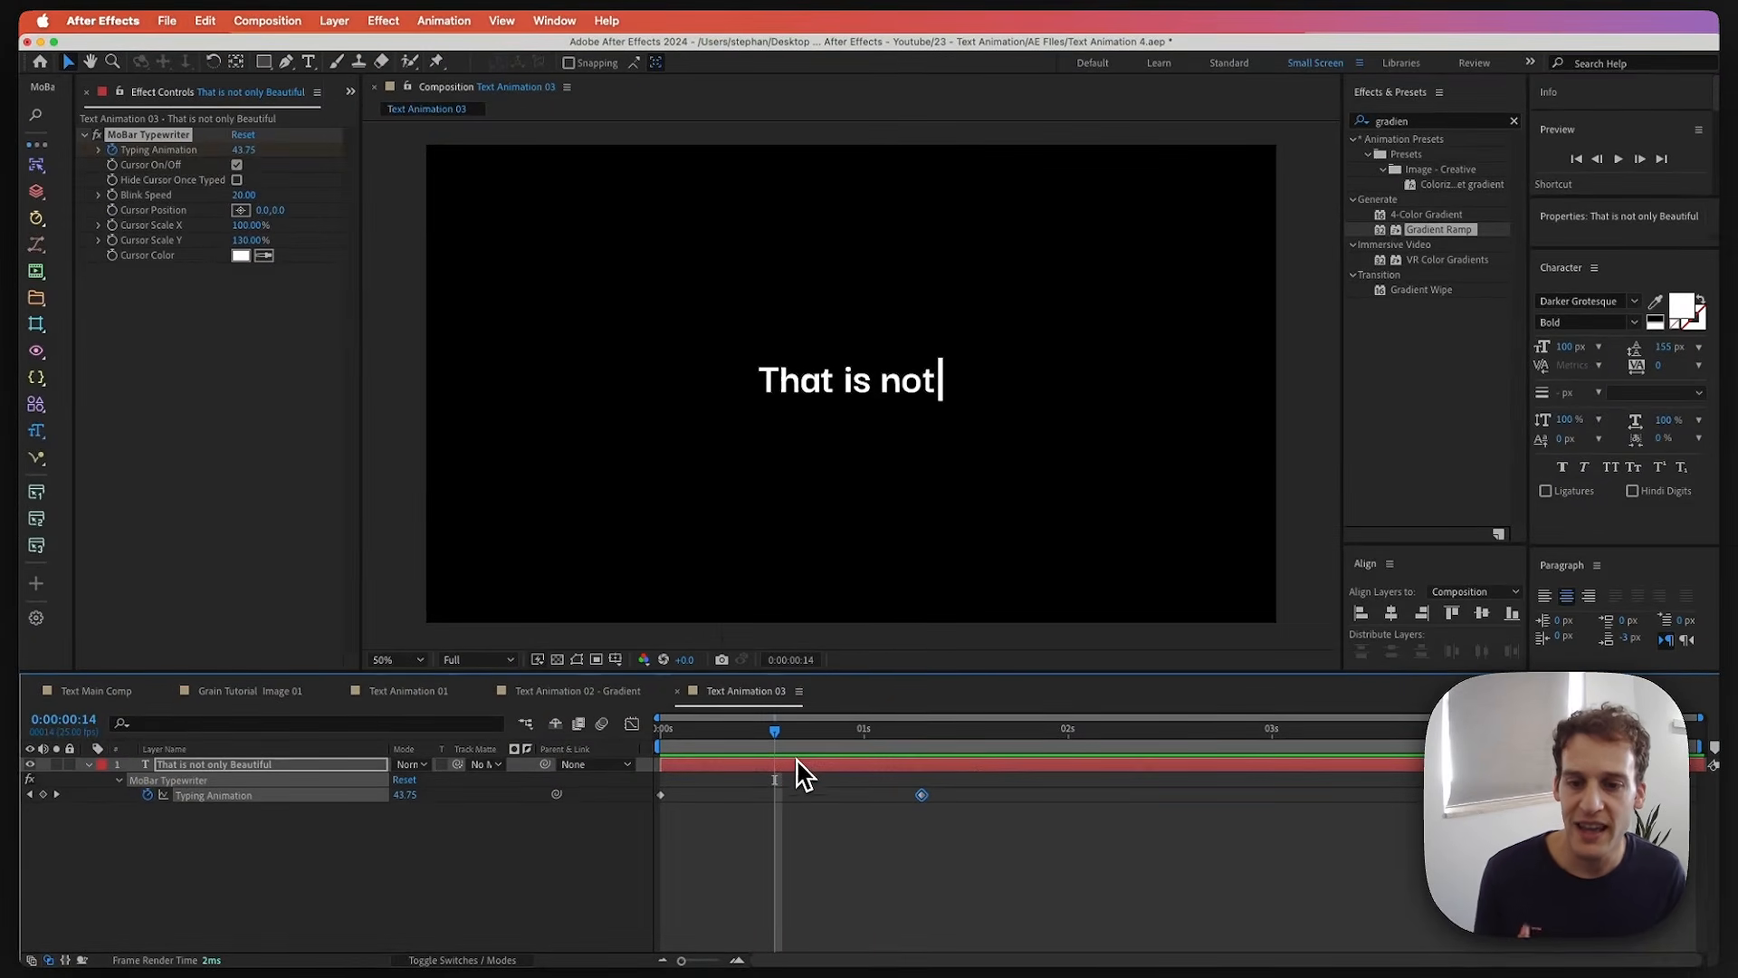
- Turn off the typewriter cursor and preview the typing without it
{"action": "left_click_drag", "start_coordinate": [786, 731], "coordinate": [925, 738]}
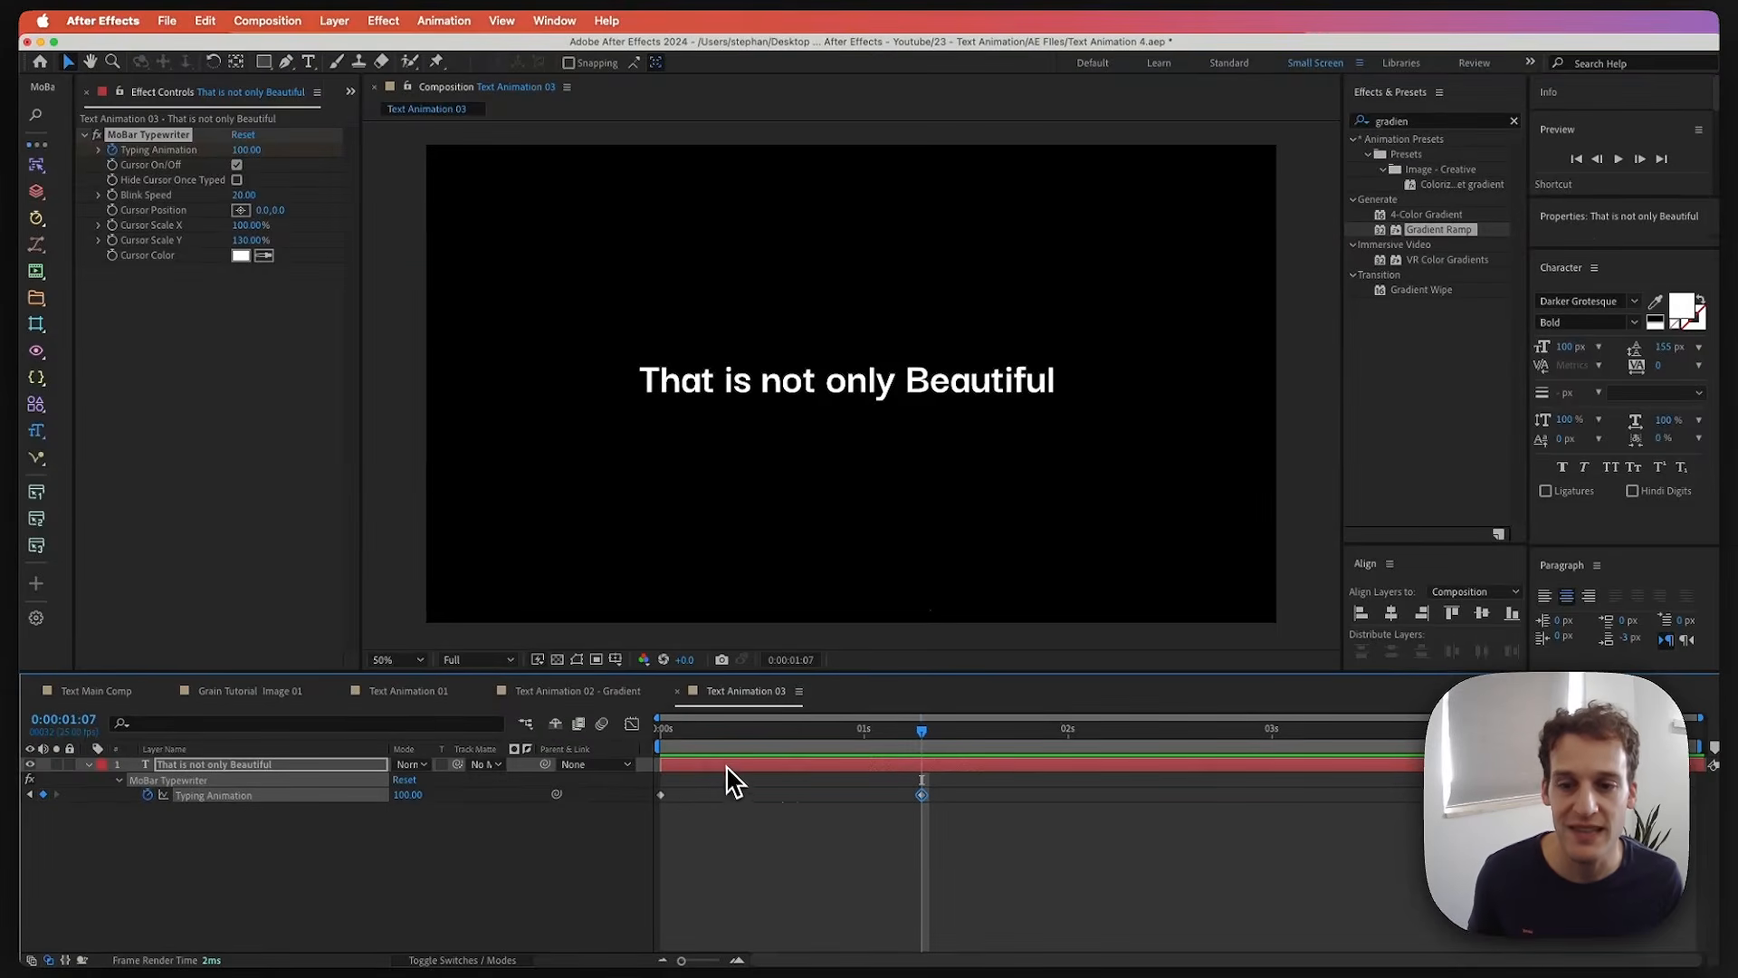
{"action": "left_click_drag", "start_coordinate": [716, 739], "coordinate": [850, 741]}
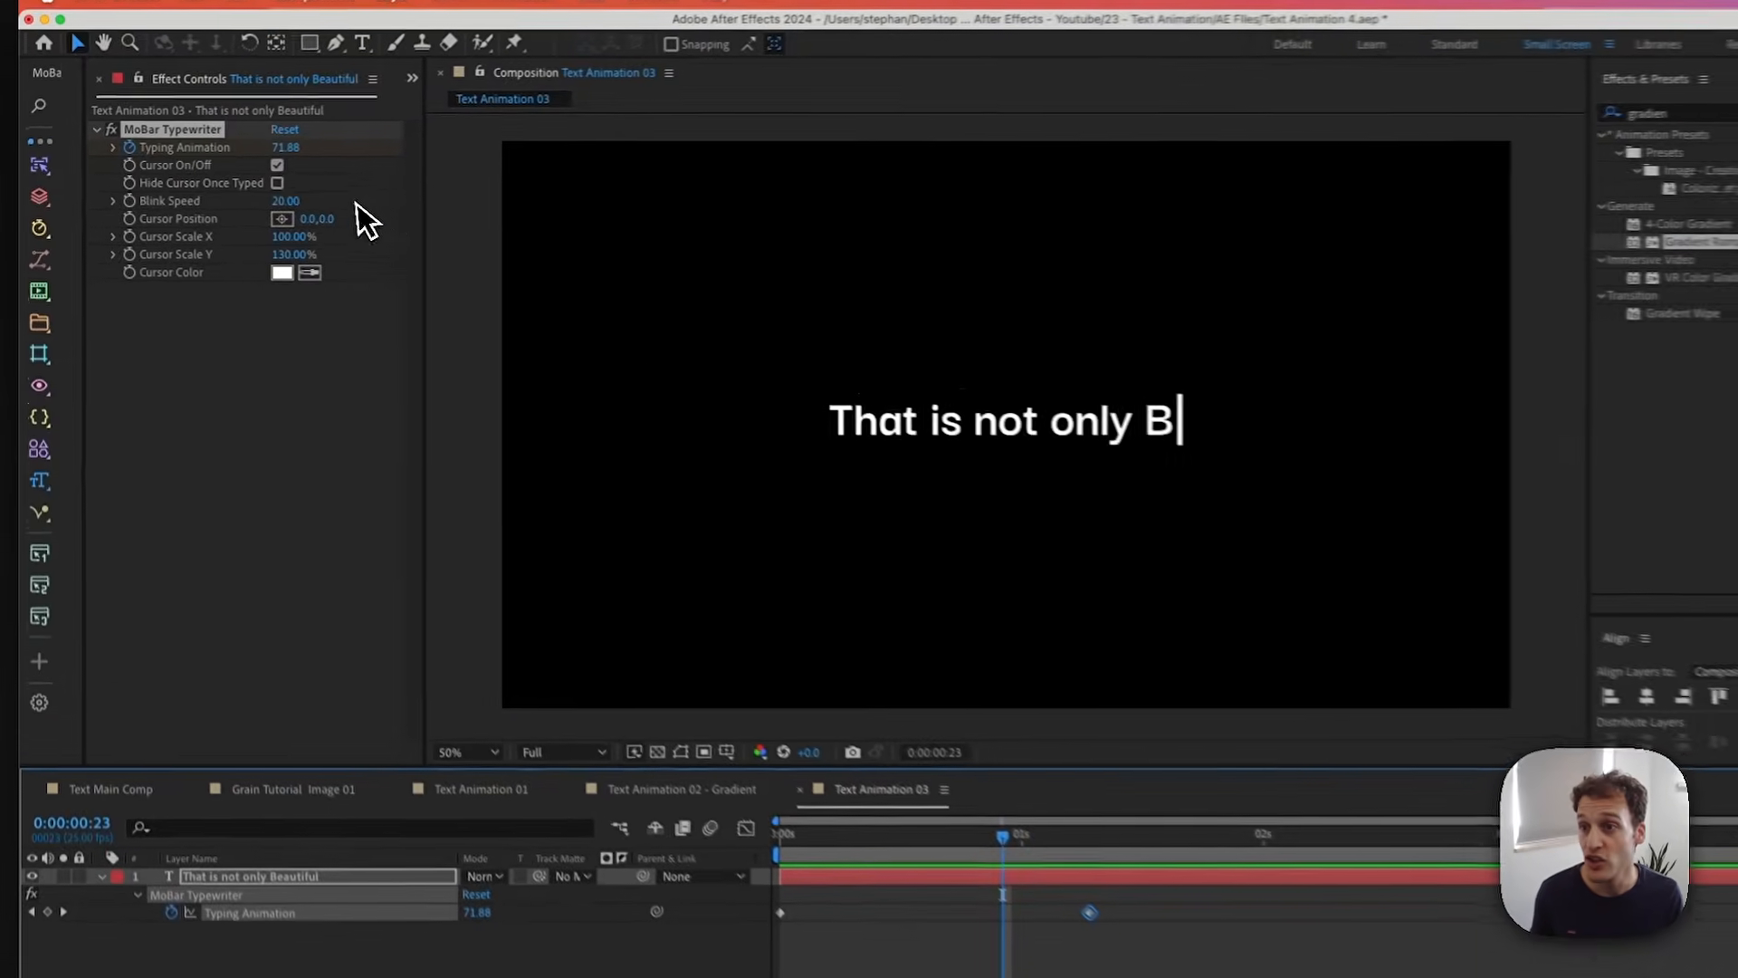
{"action": "left_click", "coordinate": [287, 165]}
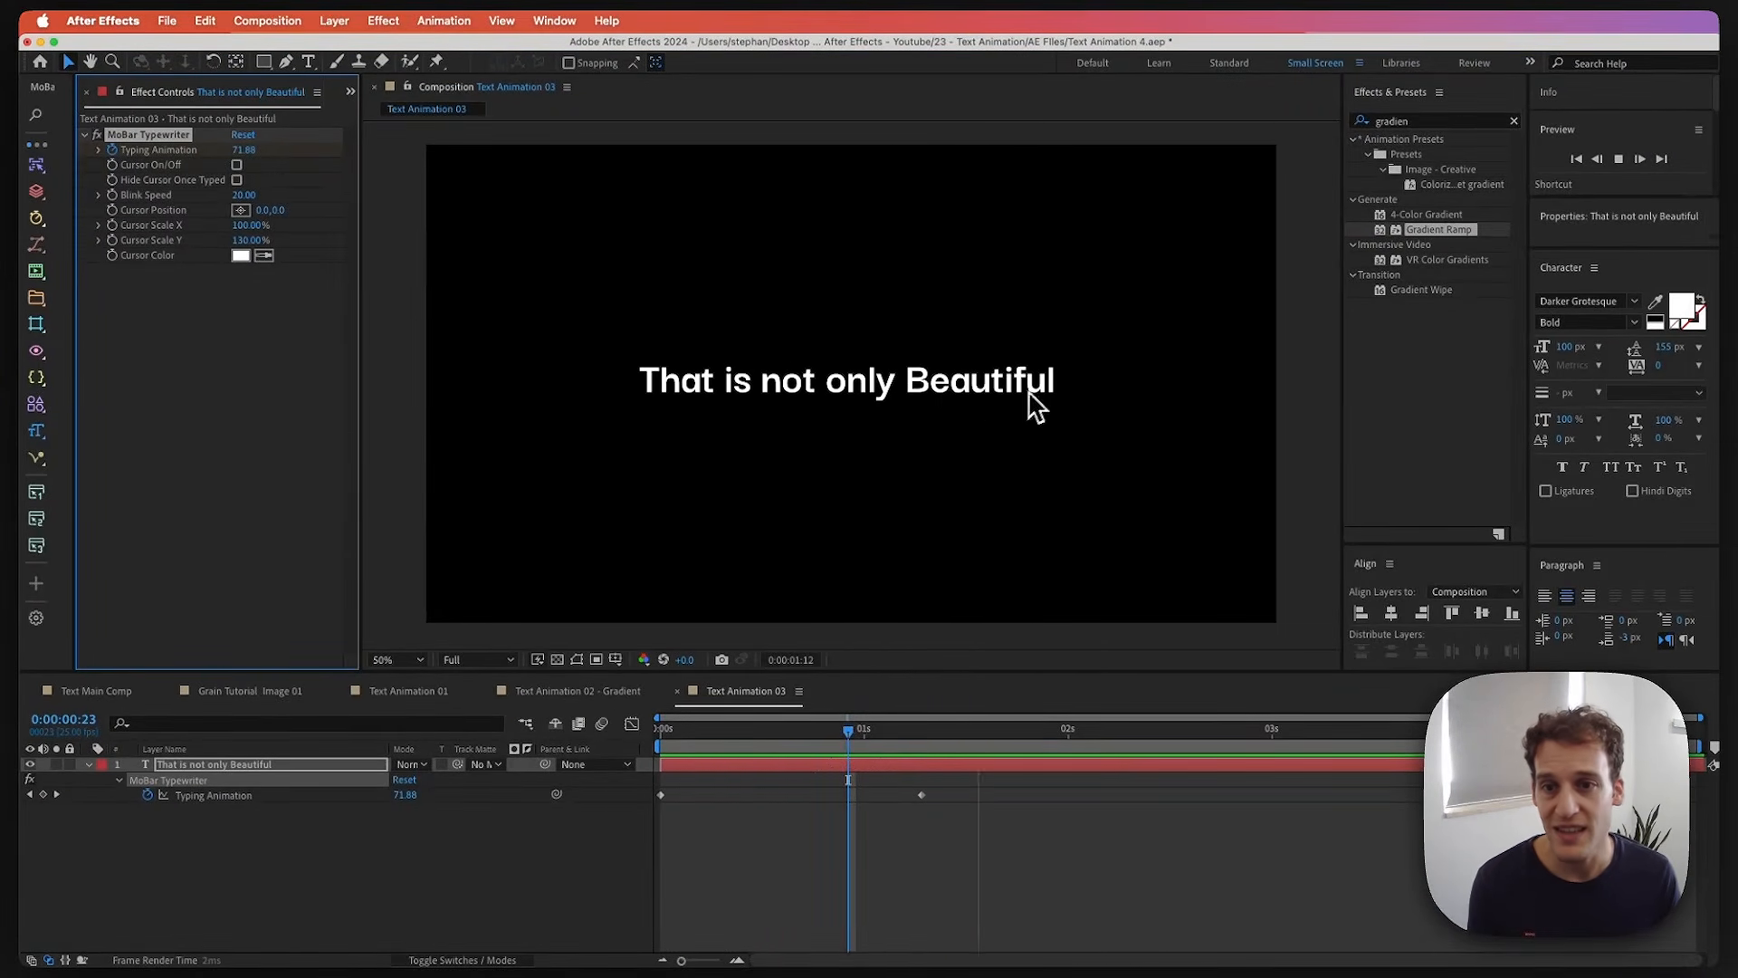
{"action": "key", "text": "space"}
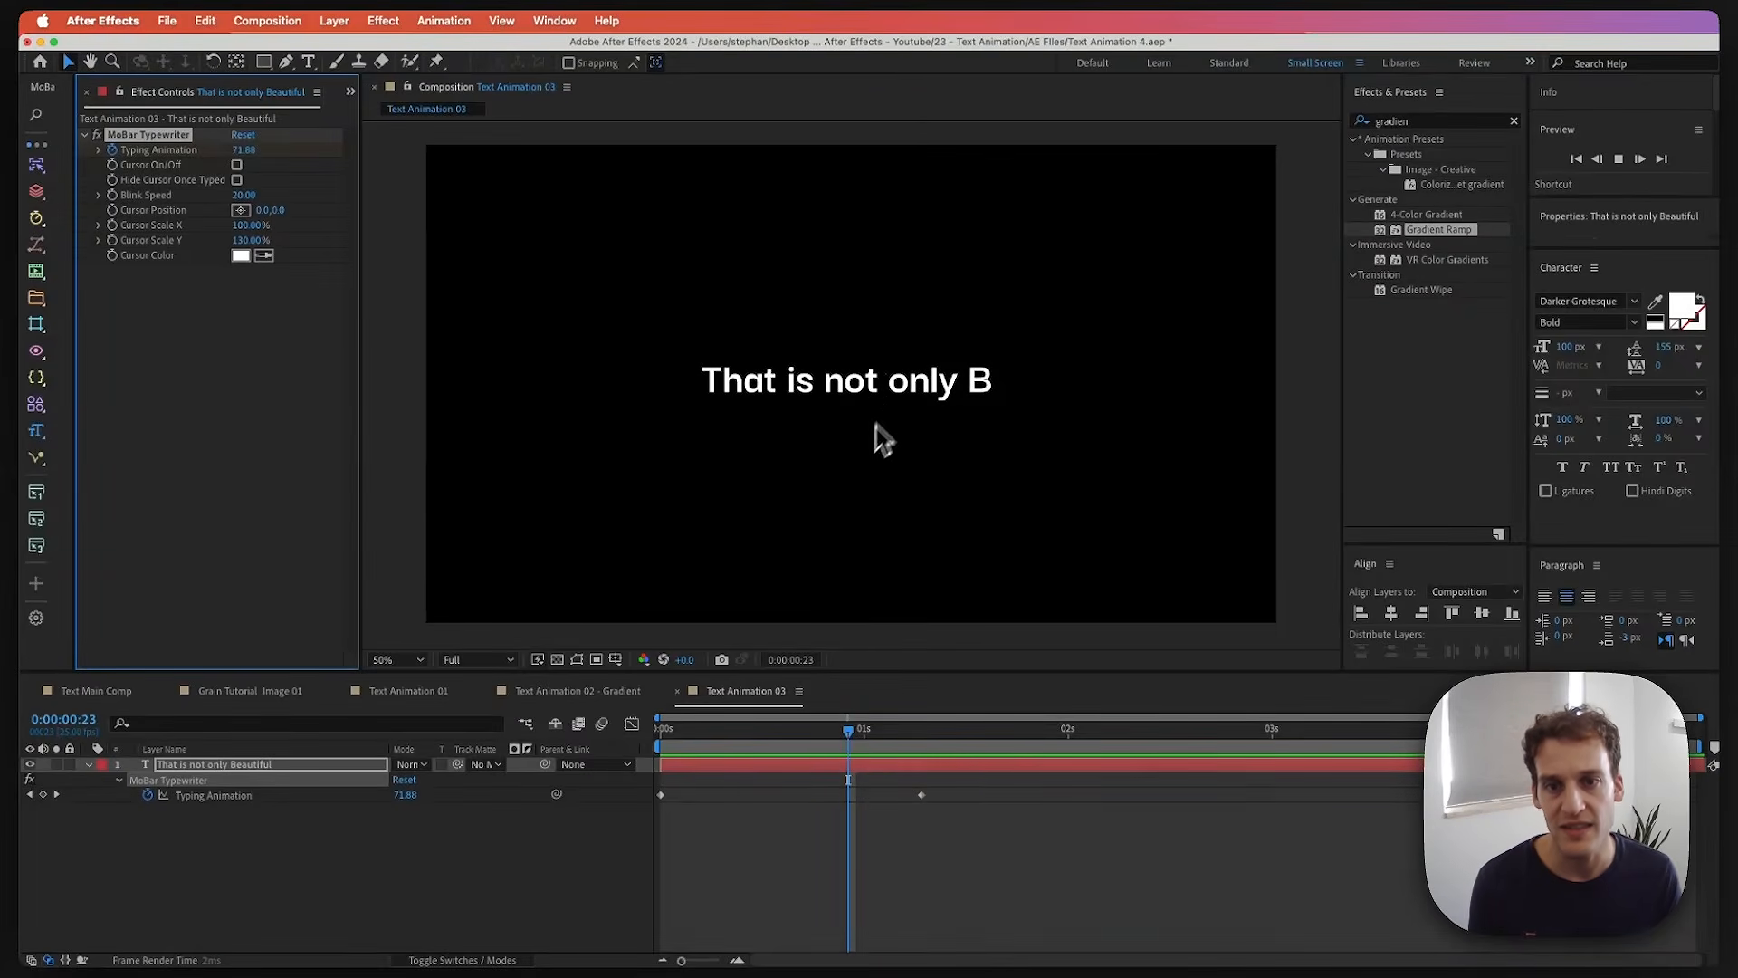
- Apply Quart In Out easing to both Typing Animation keyframes and preview the typing
{"action": "left_click_drag", "start_coordinate": [931, 824], "coordinate": [697, 758]}
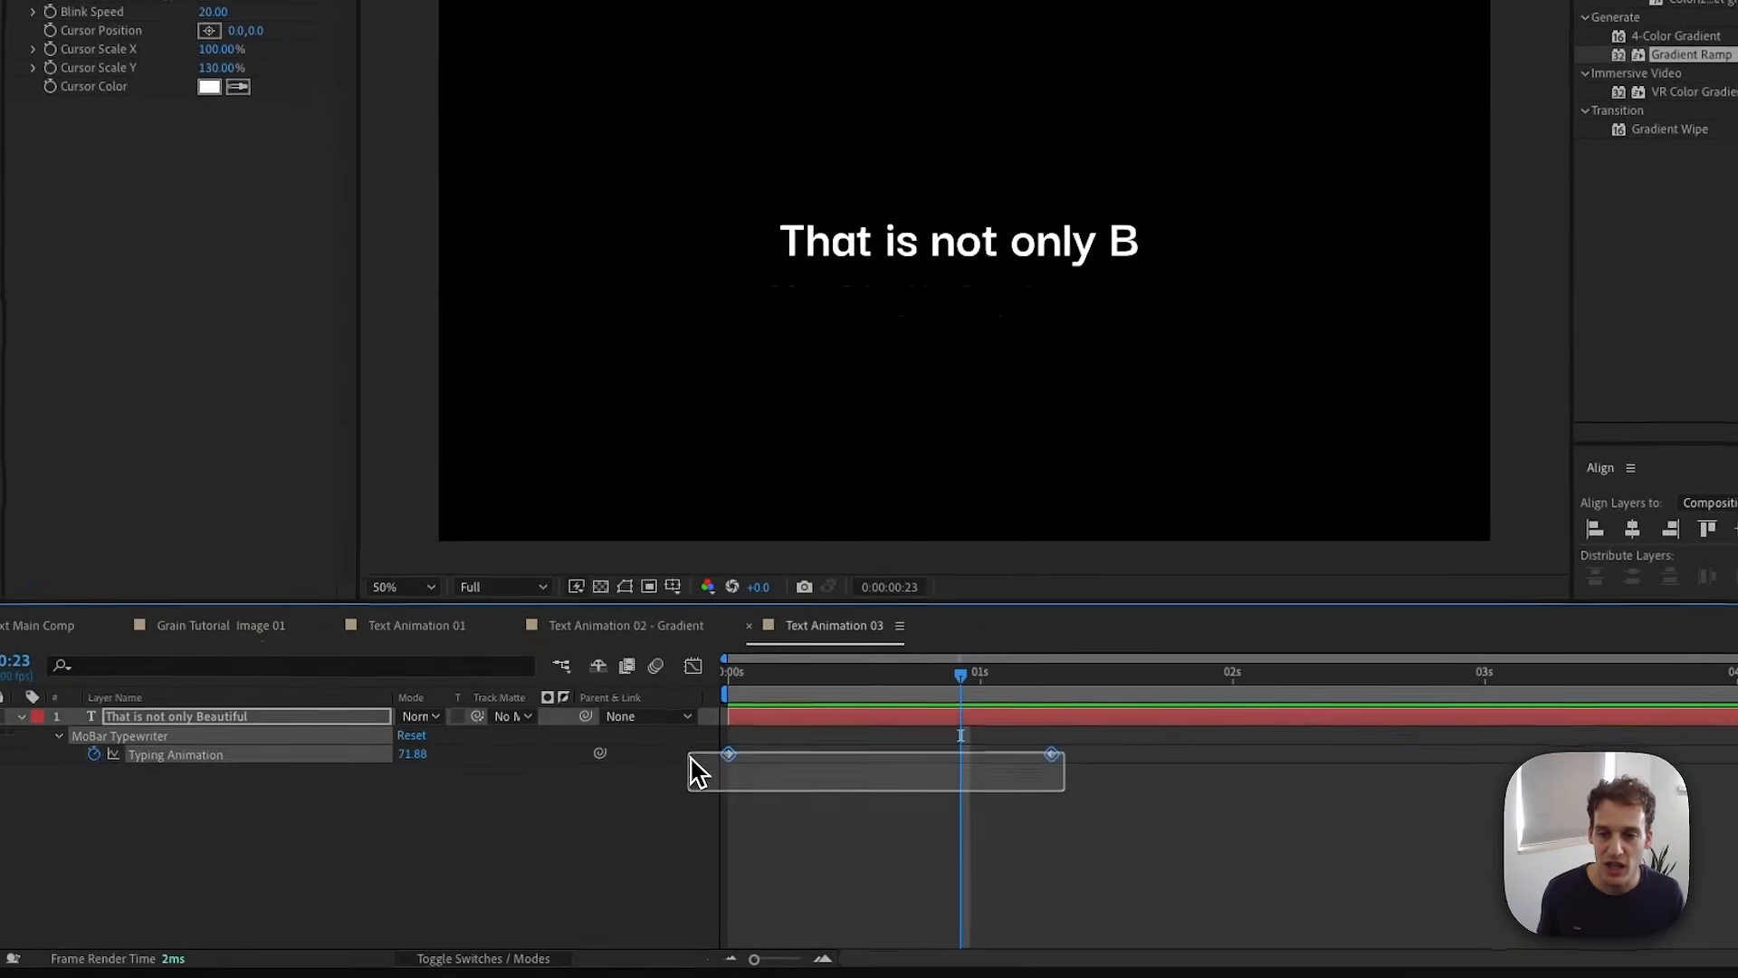
{"action": "left_click_drag", "start_coordinate": [1093, 827], "coordinate": [713, 755]}
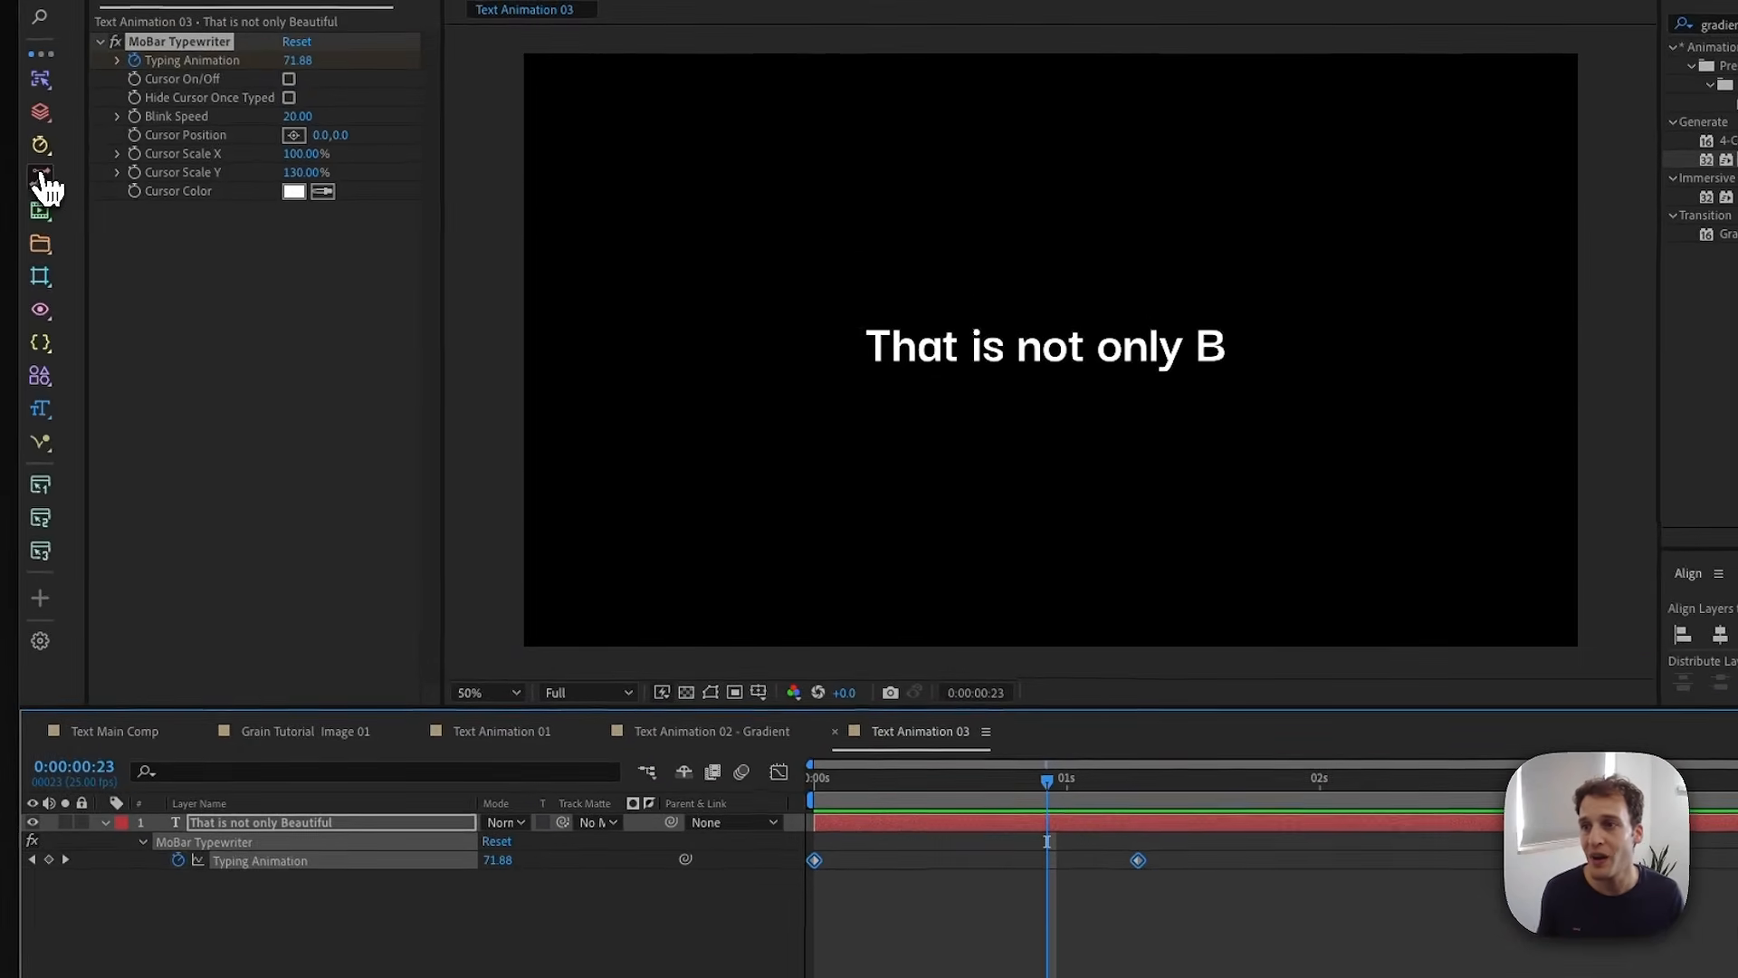
{"action": "left_click", "coordinate": [41, 175]}
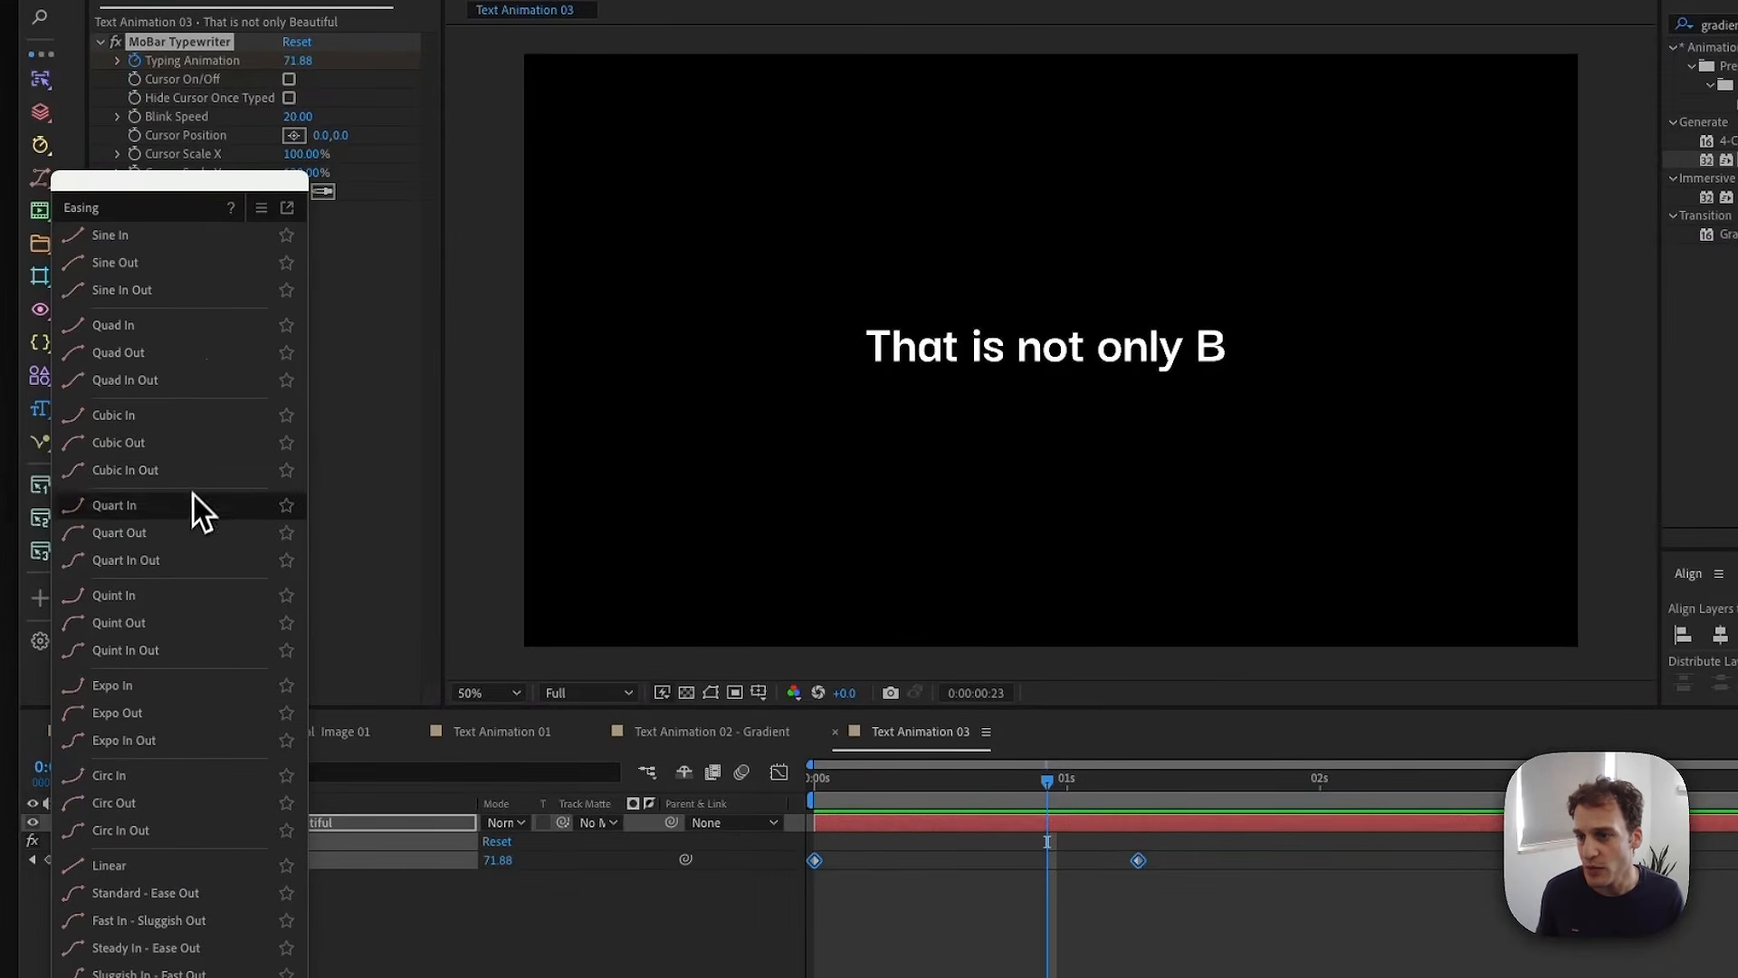
{"action": "left_click", "coordinate": [158, 561]}
{"action": "key", "text": "space"}
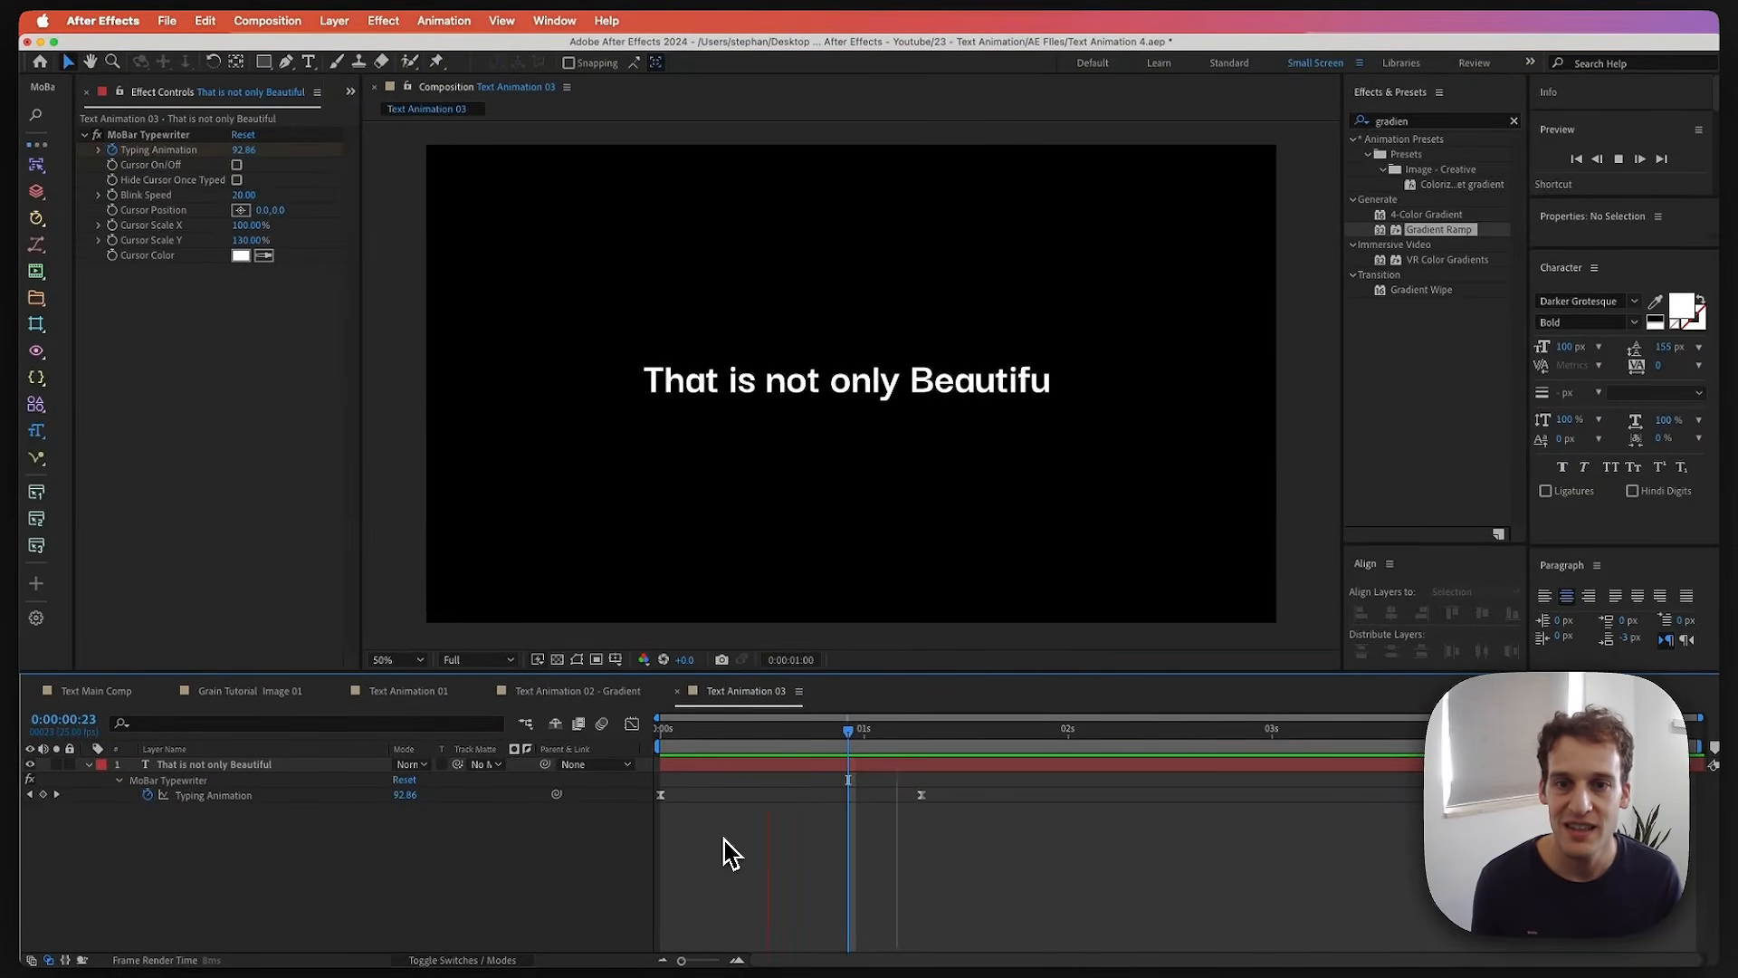
{"action": "key", "text": "space"}
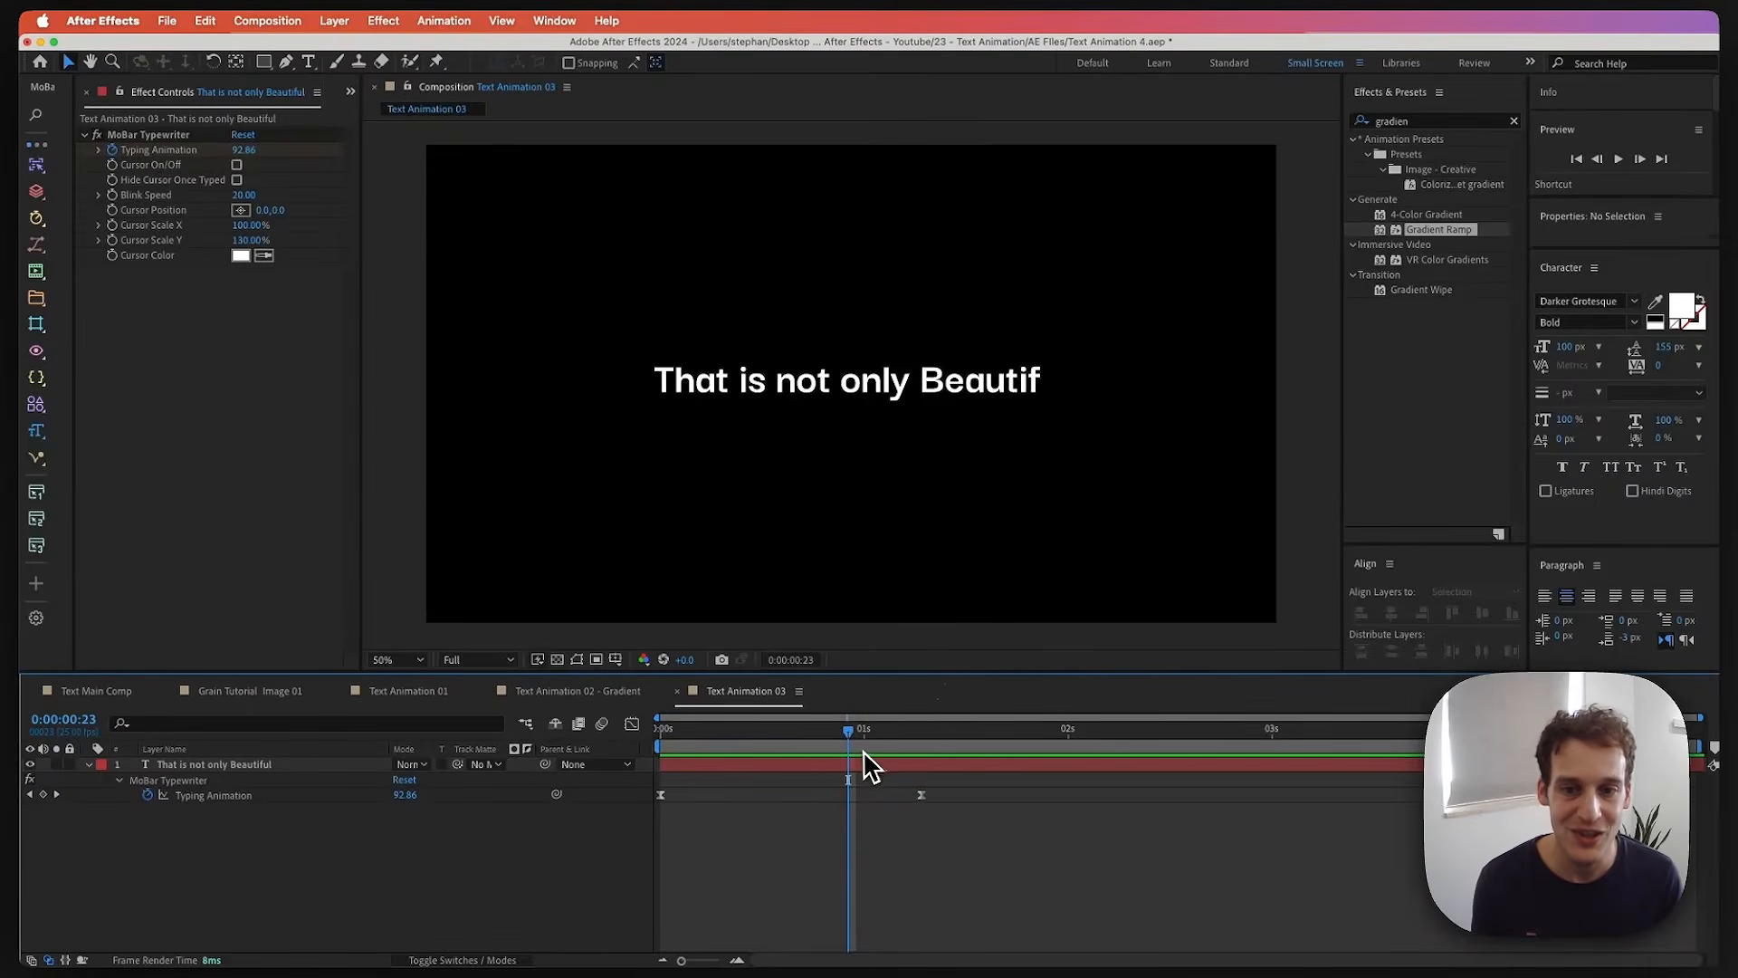
- Turn the typewriter cursor back on and set its Blink Speed to 25
{"action": "left_click_drag", "start_coordinate": [855, 737], "coordinate": [921, 734]}
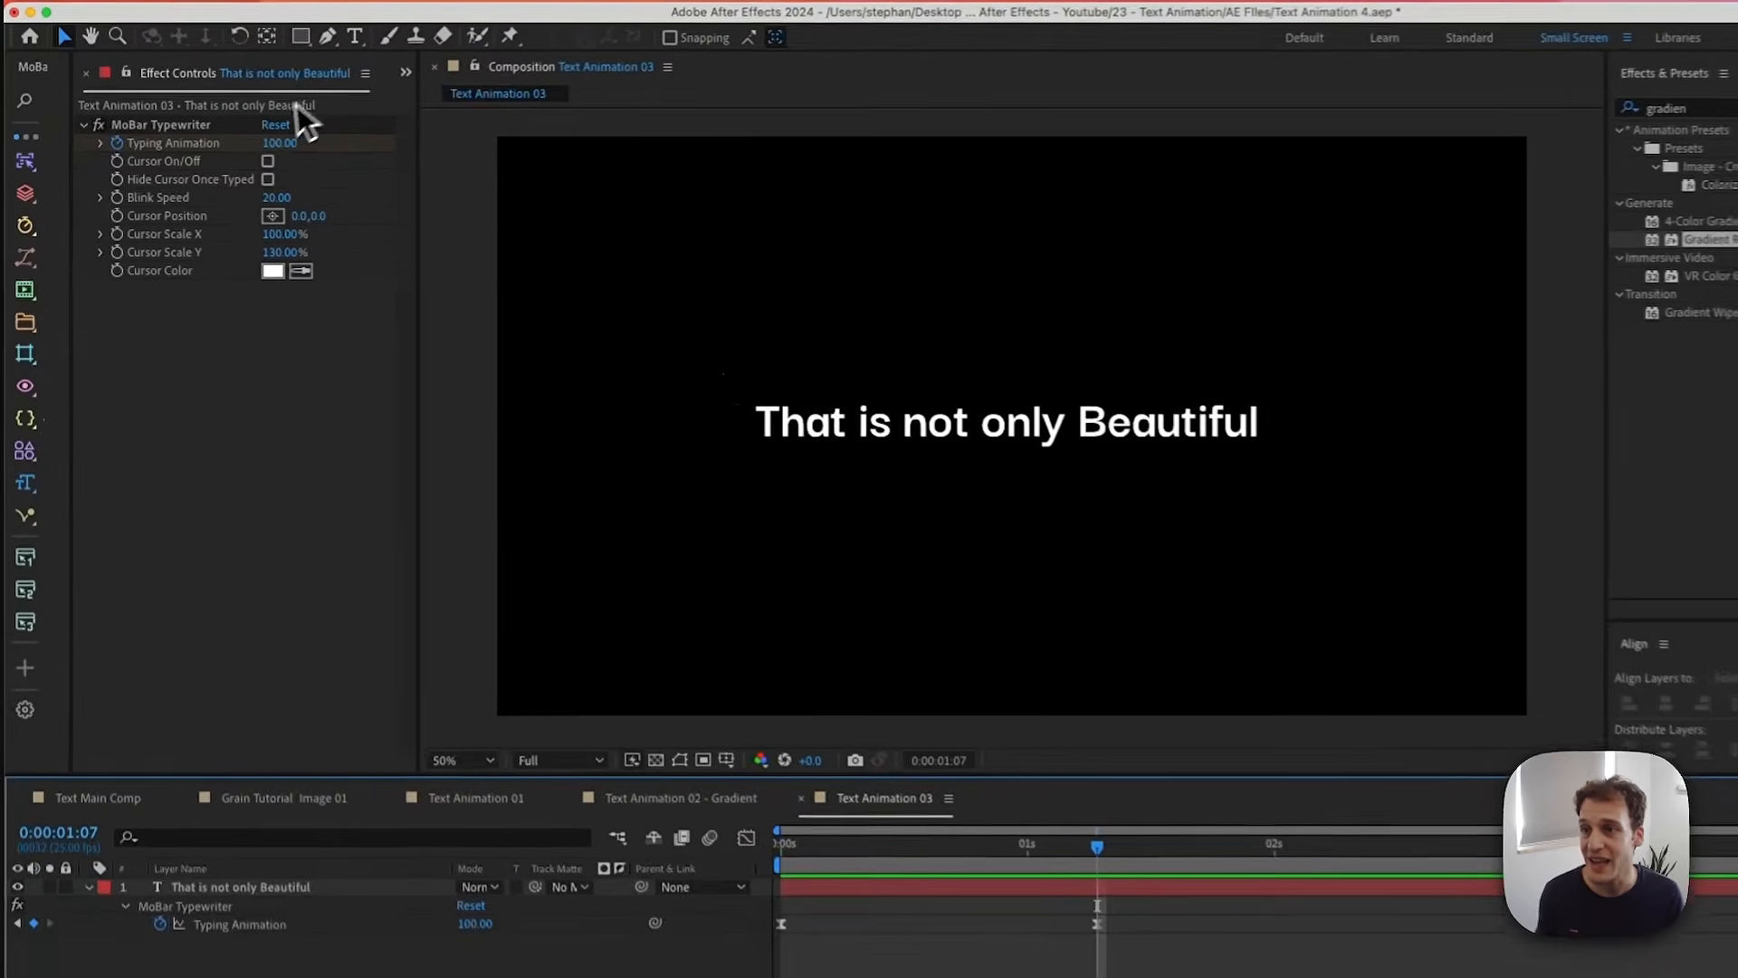
{"action": "left_click", "coordinate": [272, 162]}
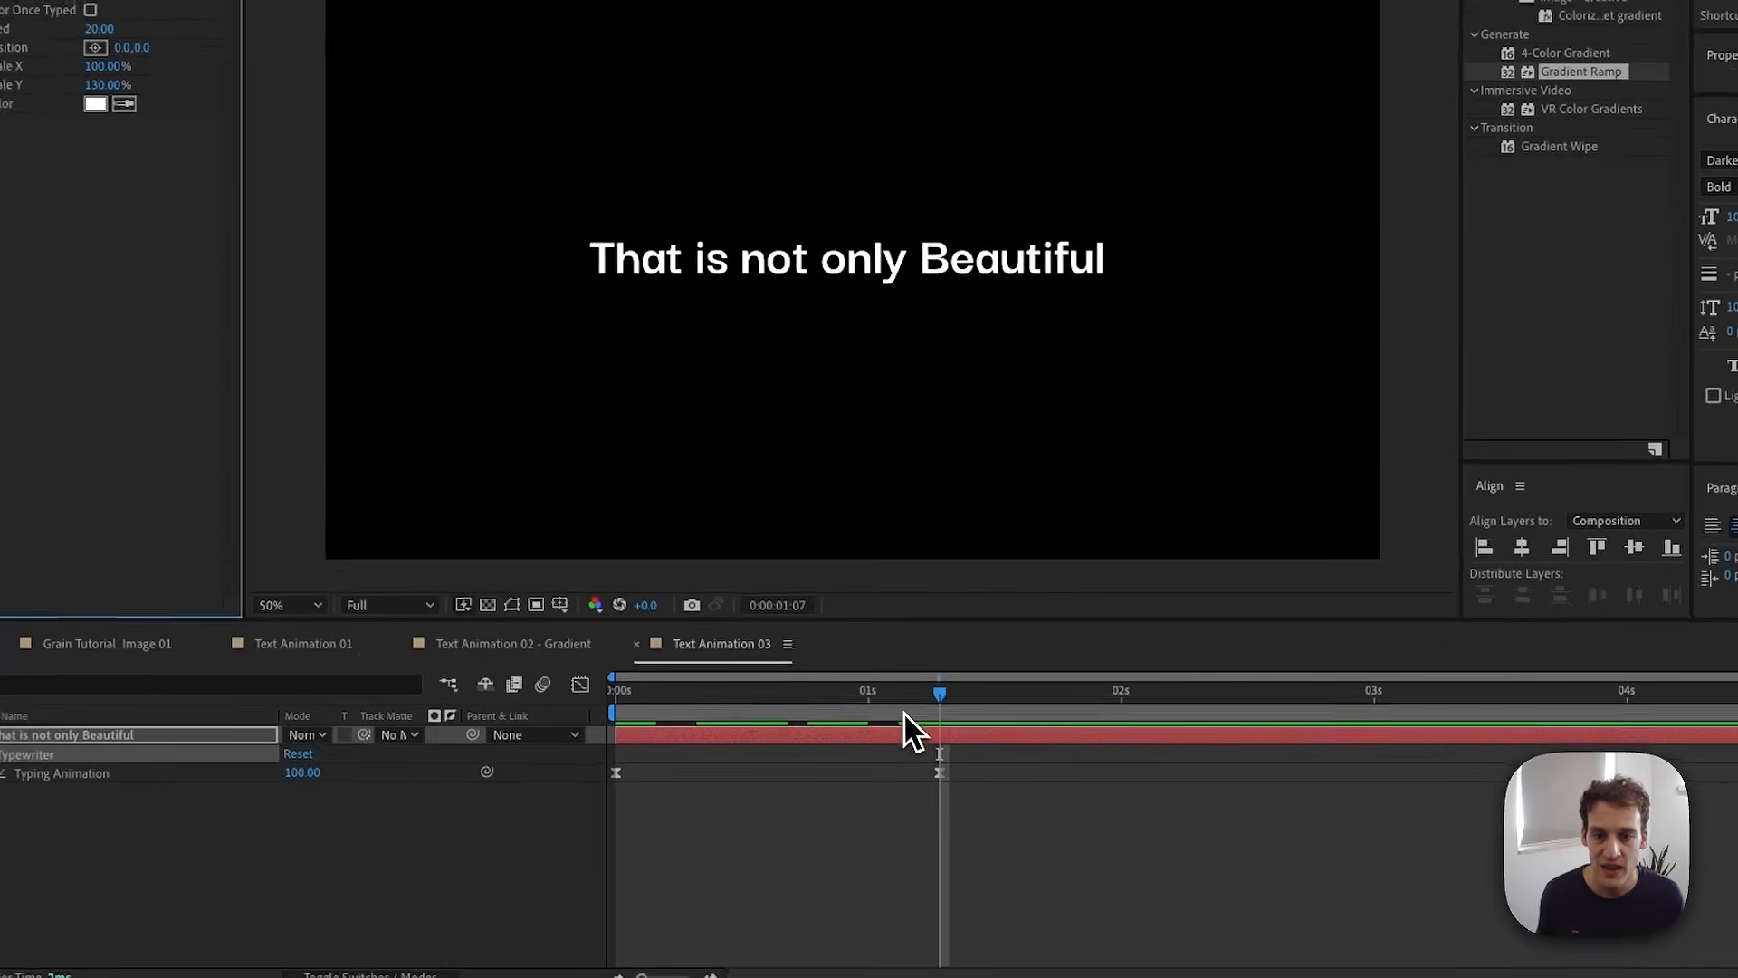
{"action": "left_click_drag", "start_coordinate": [1082, 871], "coordinate": [1043, 869]}
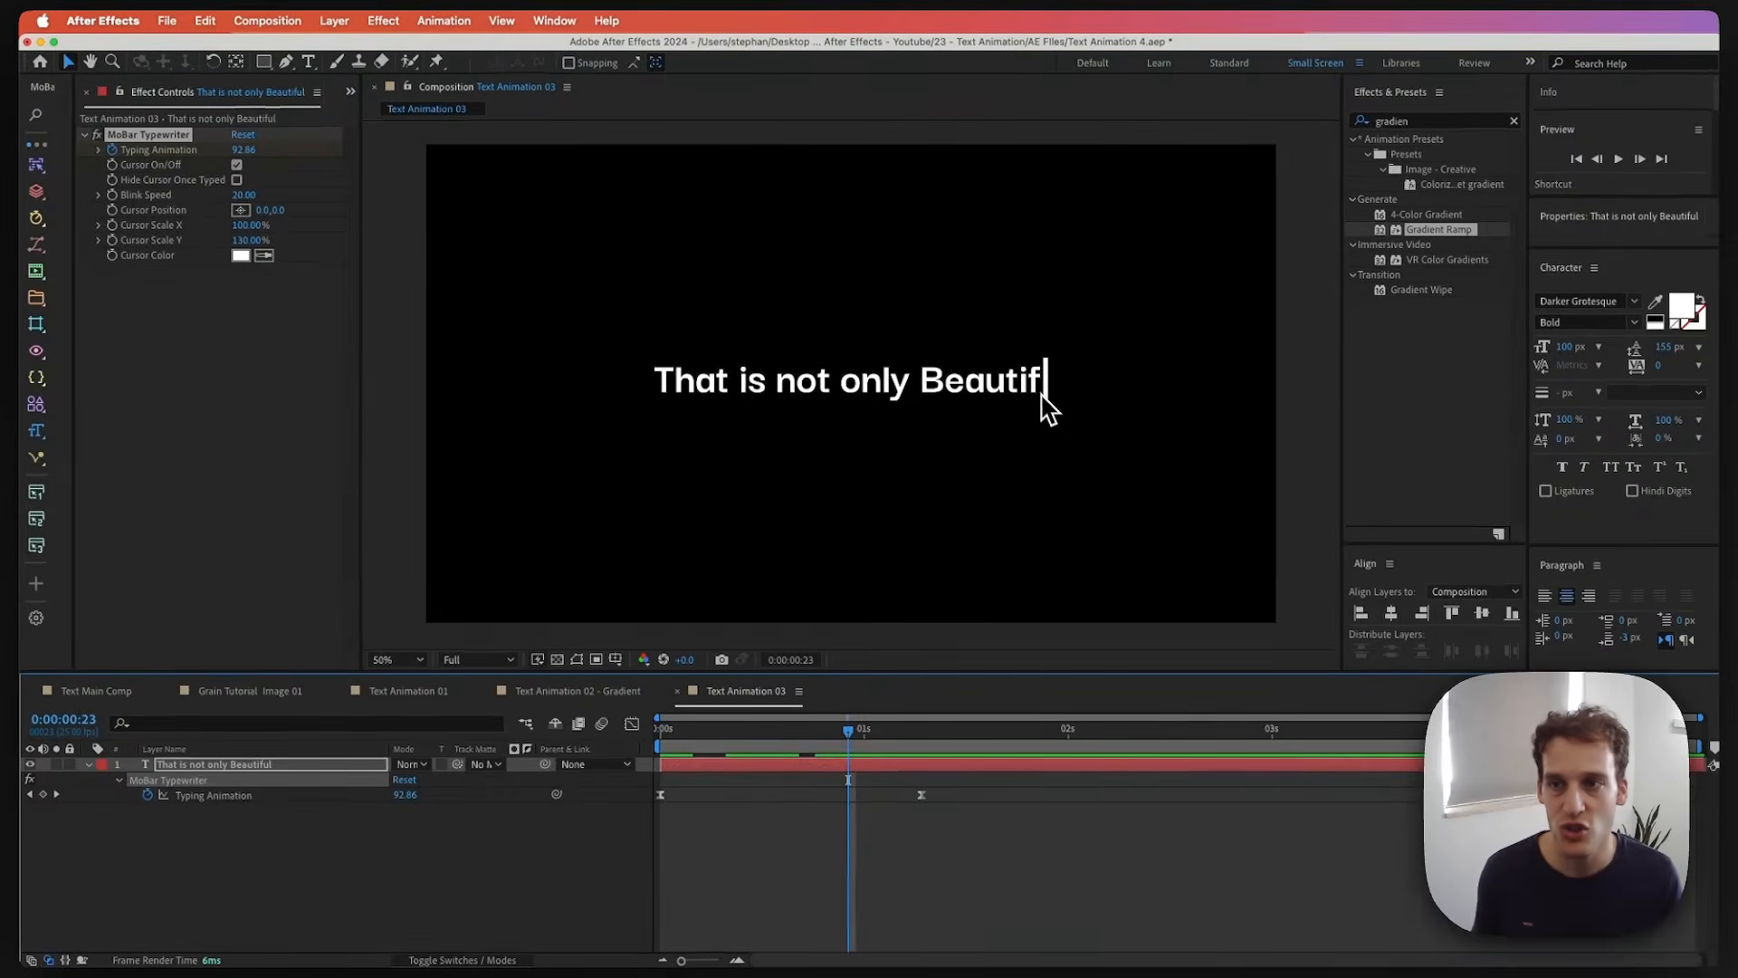
{"action": "left_click", "coordinate": [241, 197]}
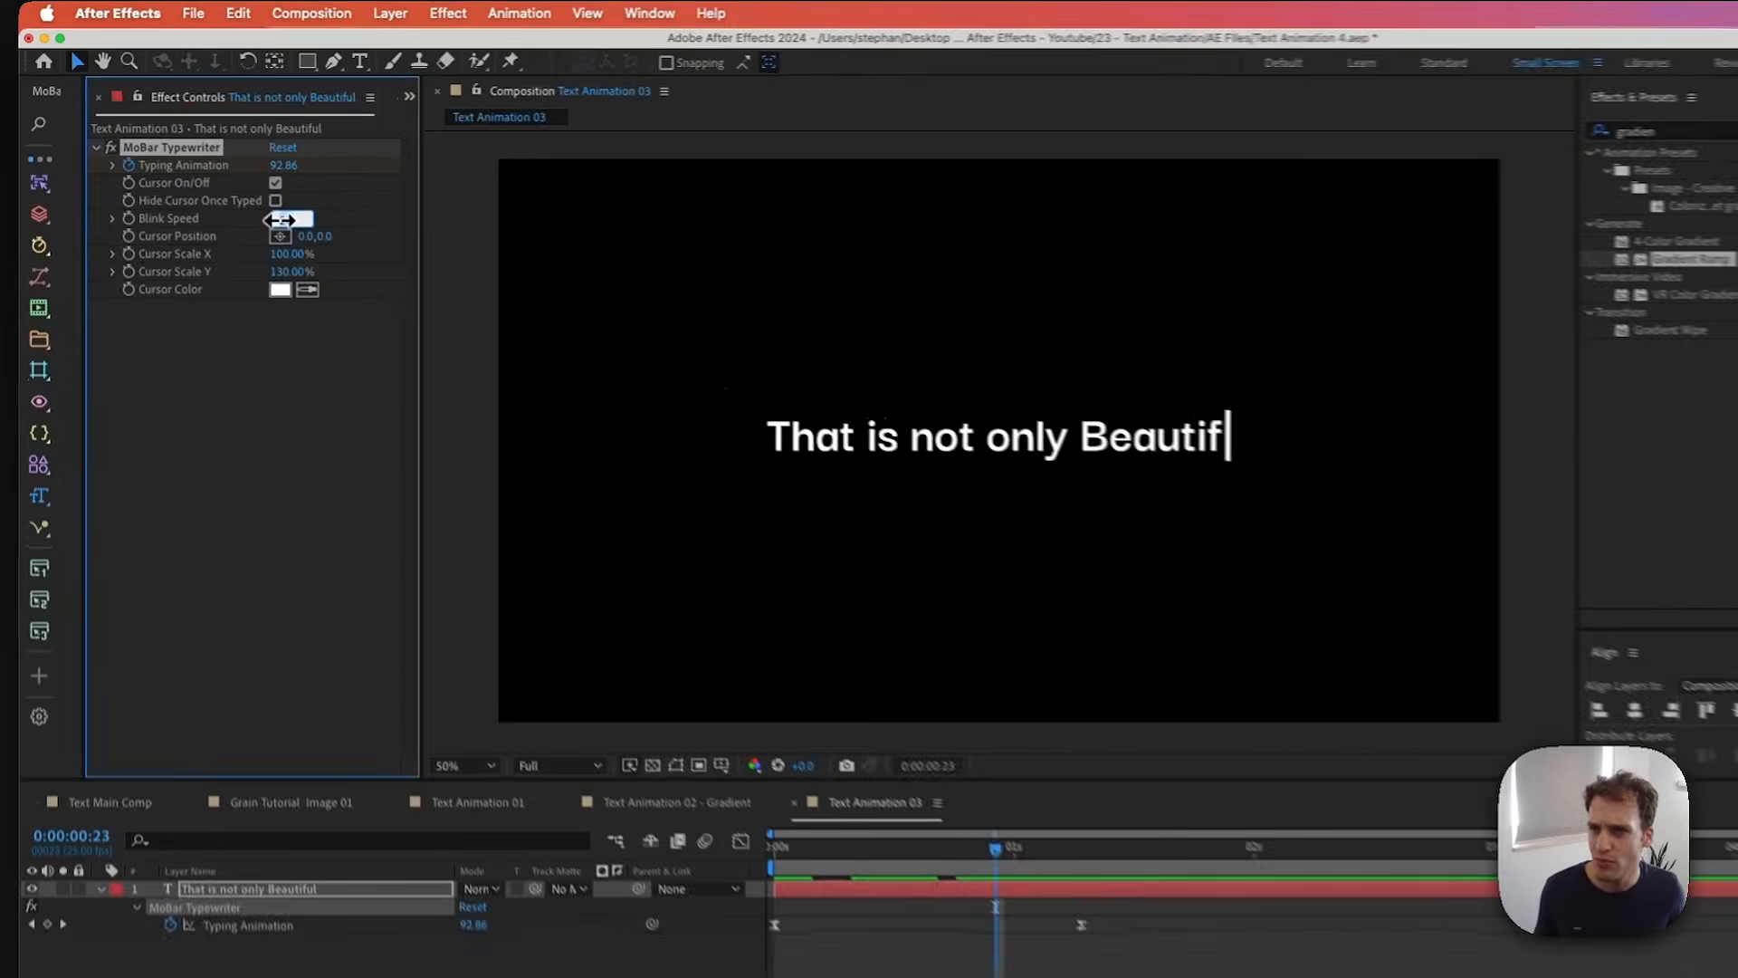
{"action": "type", "text": "25"}
{"action": "key", "text": "Return"}
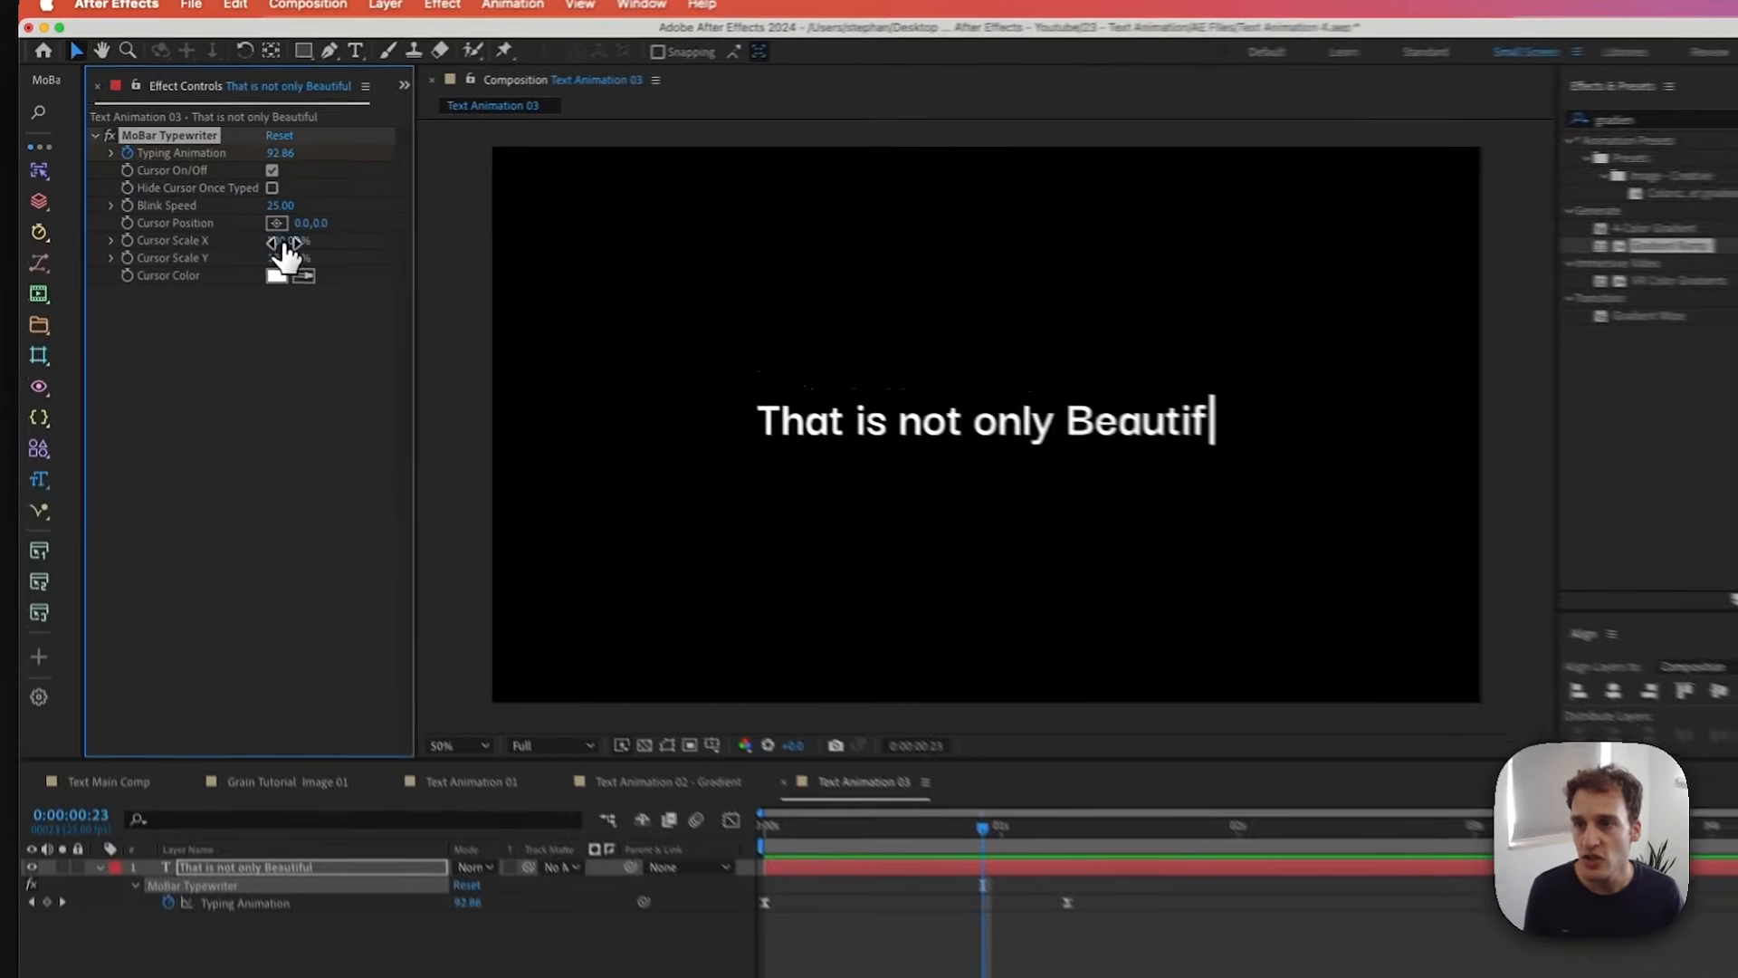
- Flatten the cursor into an underscore with Cursor Scale X 504% and Cursor Scale Y 30%, and set its Cursor Position to 24, 0
{"action": "left_click_drag", "start_coordinate": [284, 242], "coordinate": [350, 241]}
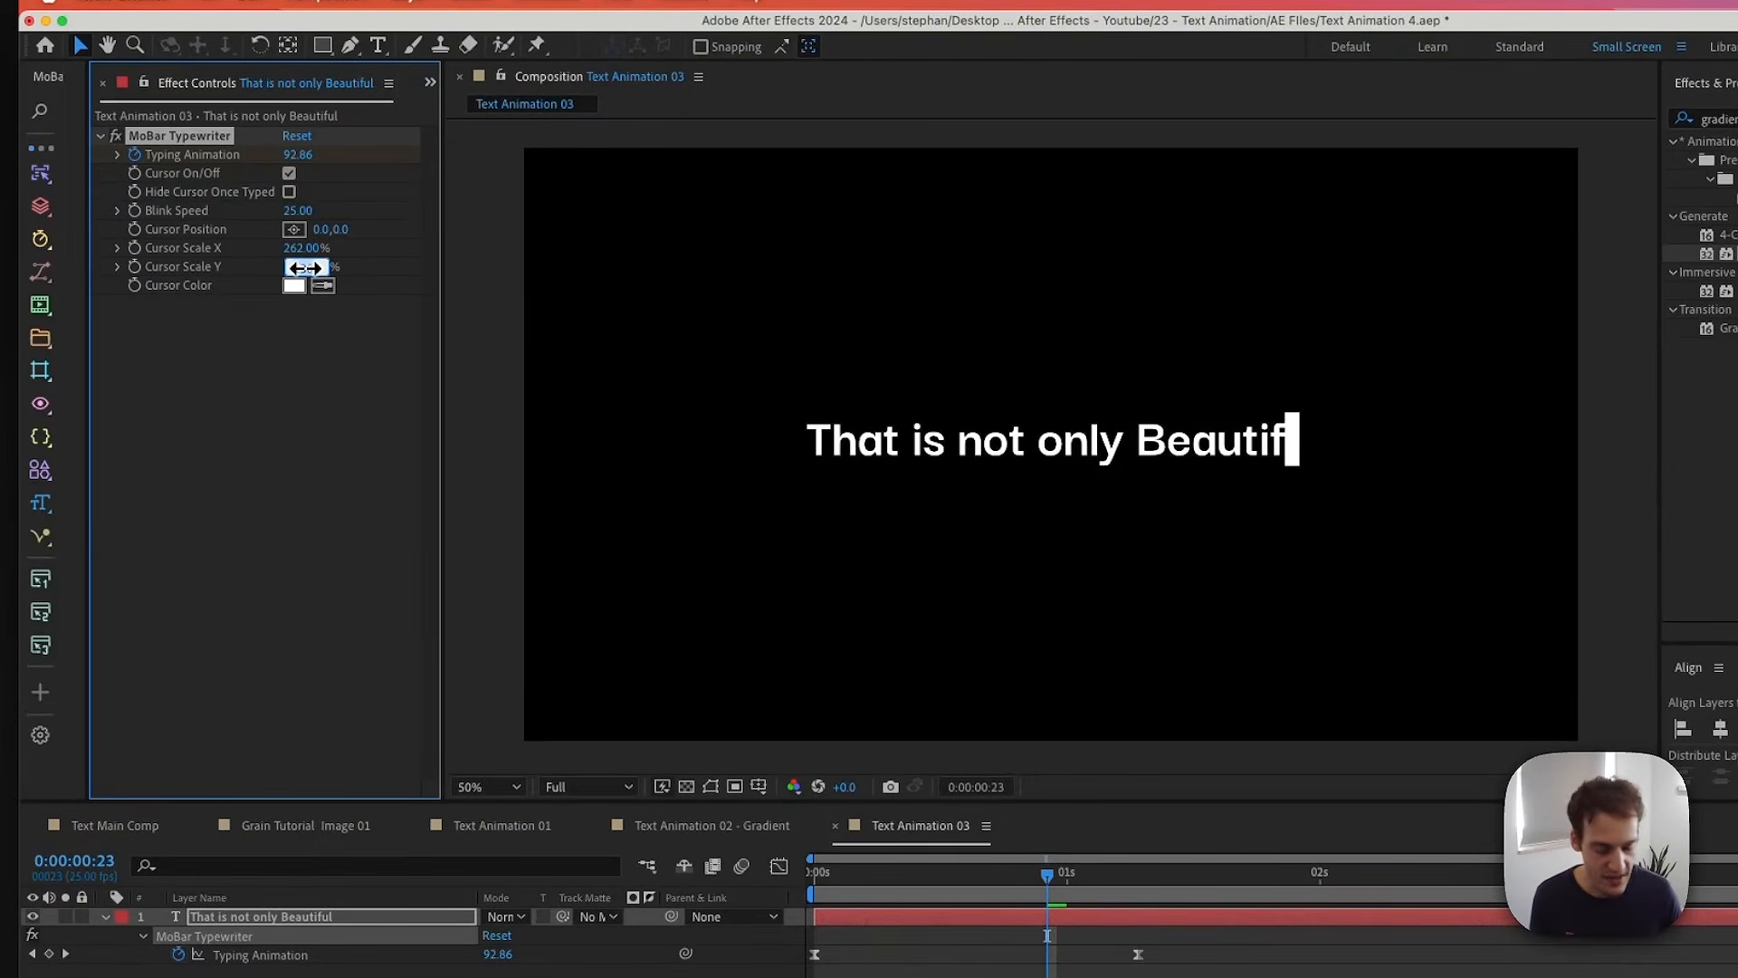
{"action": "key", "text": "Return"}
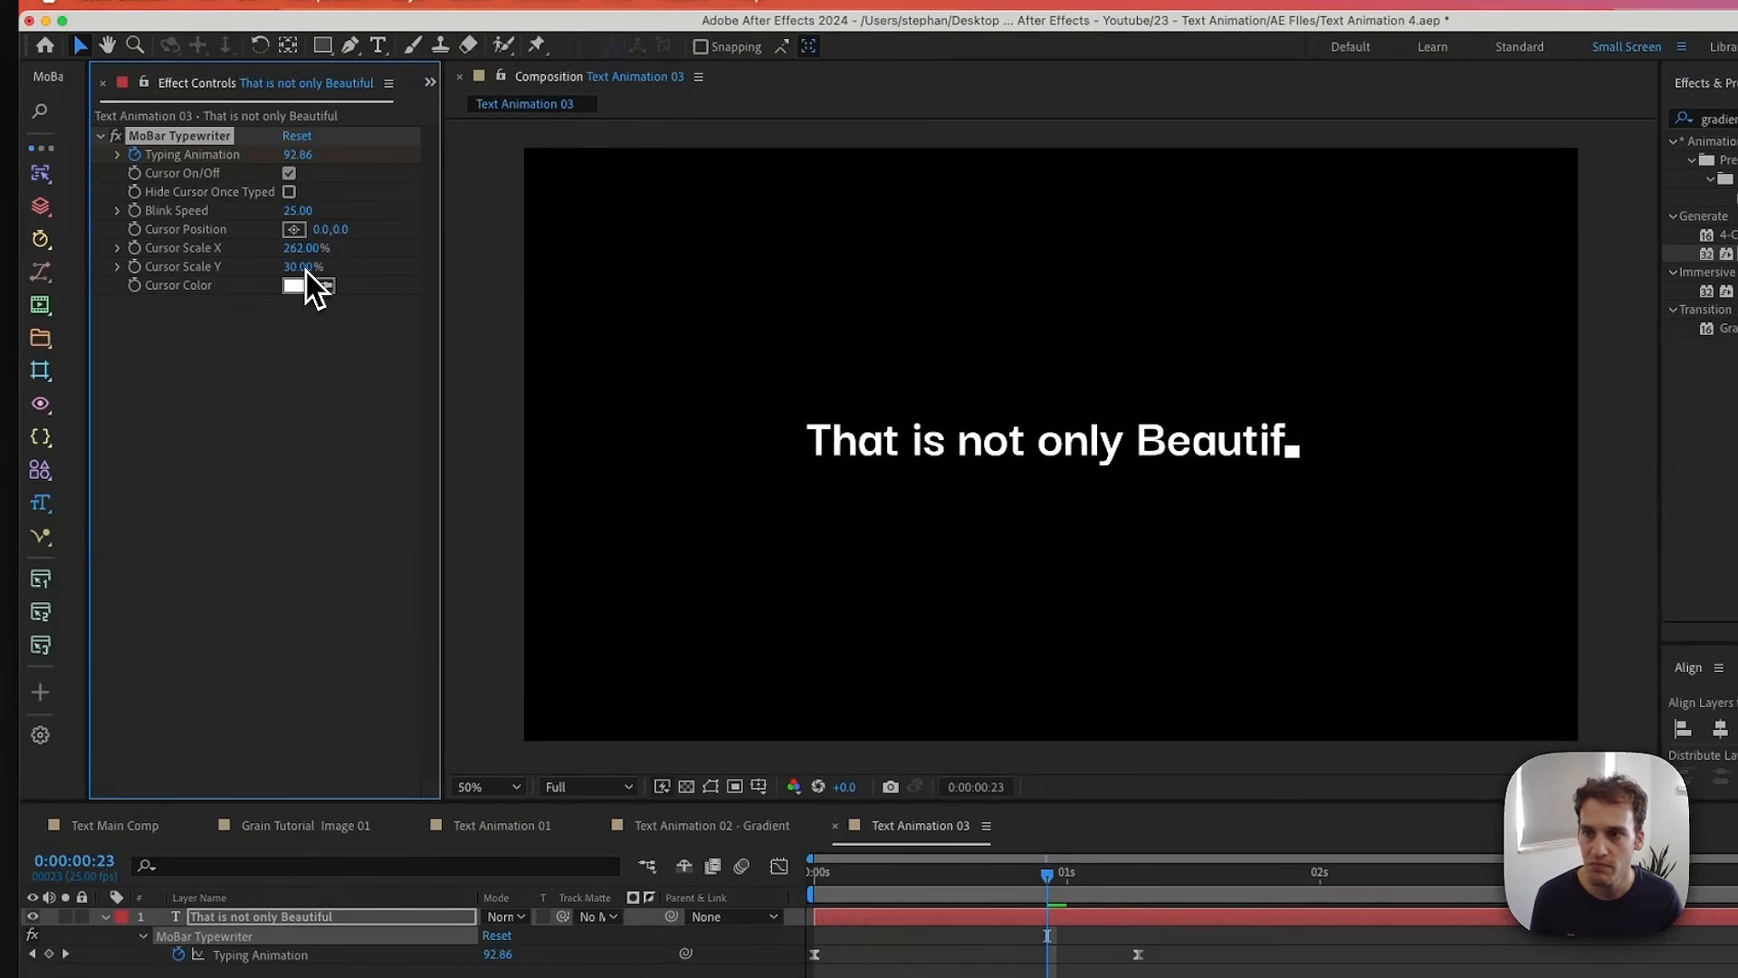
{"action": "left_click_drag", "start_coordinate": [286, 247], "coordinate": [313, 239]}
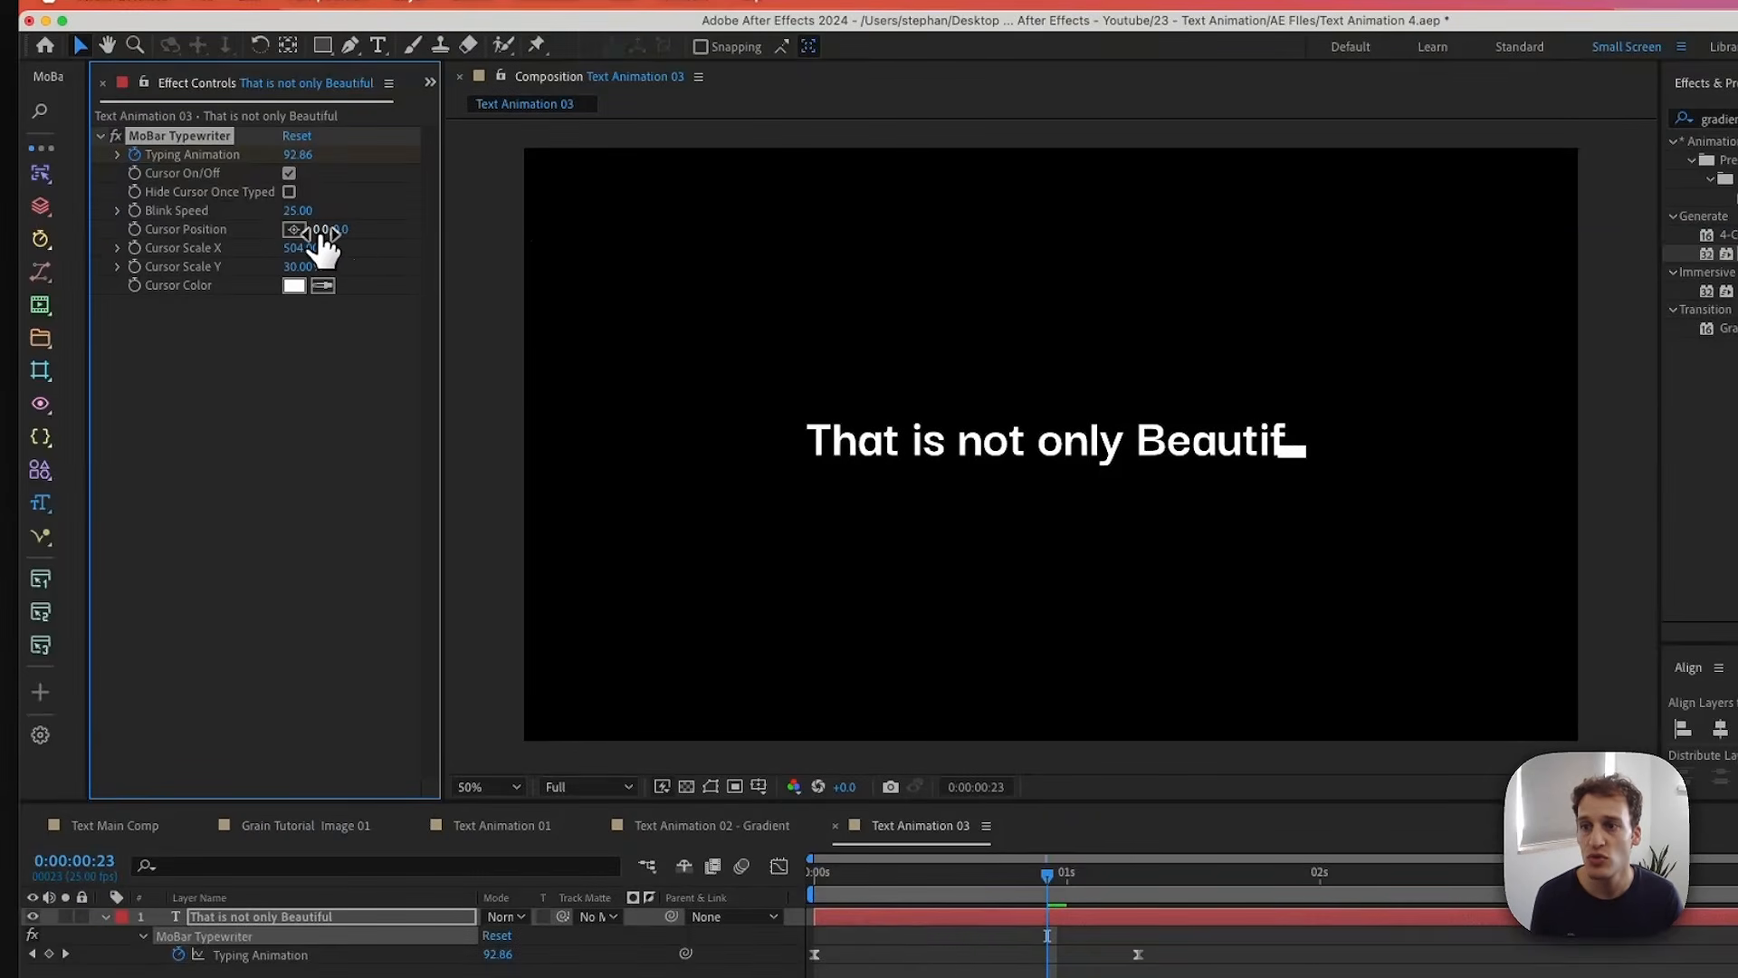
{"action": "left_click_drag", "start_coordinate": [318, 232], "coordinate": [425, 235]}
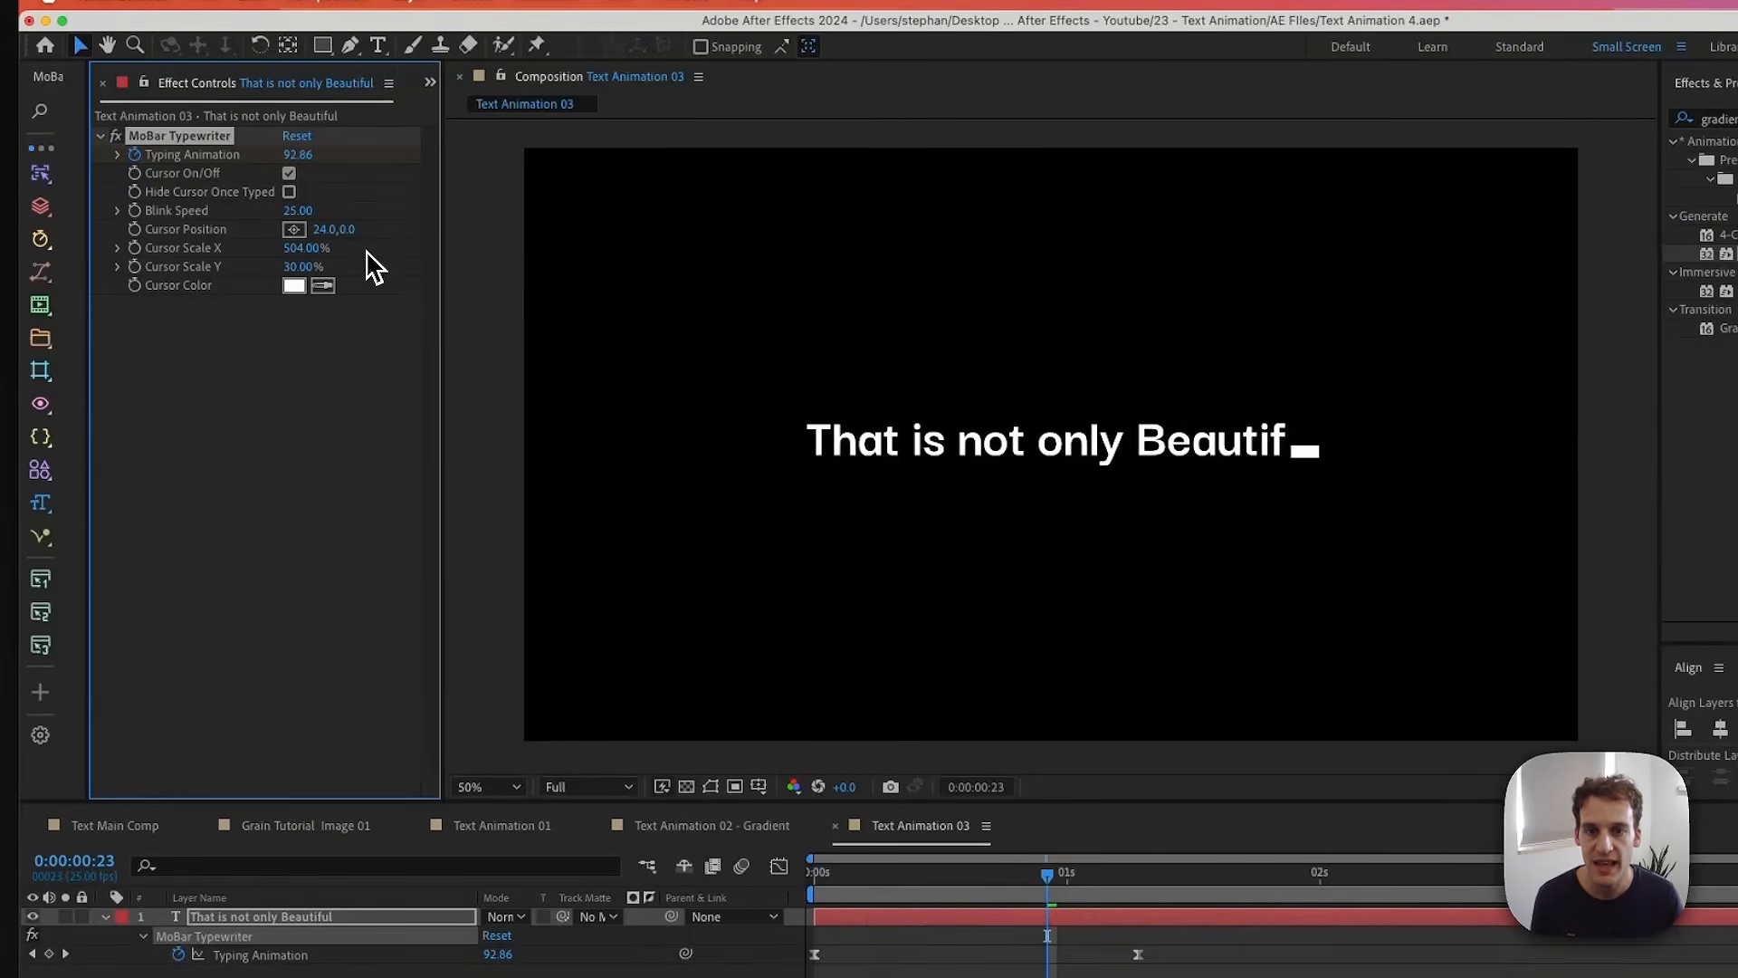
- Set the Cursor Color to a bright yellow with a hue of 59°
{"action": "left_click", "coordinate": [294, 286]}
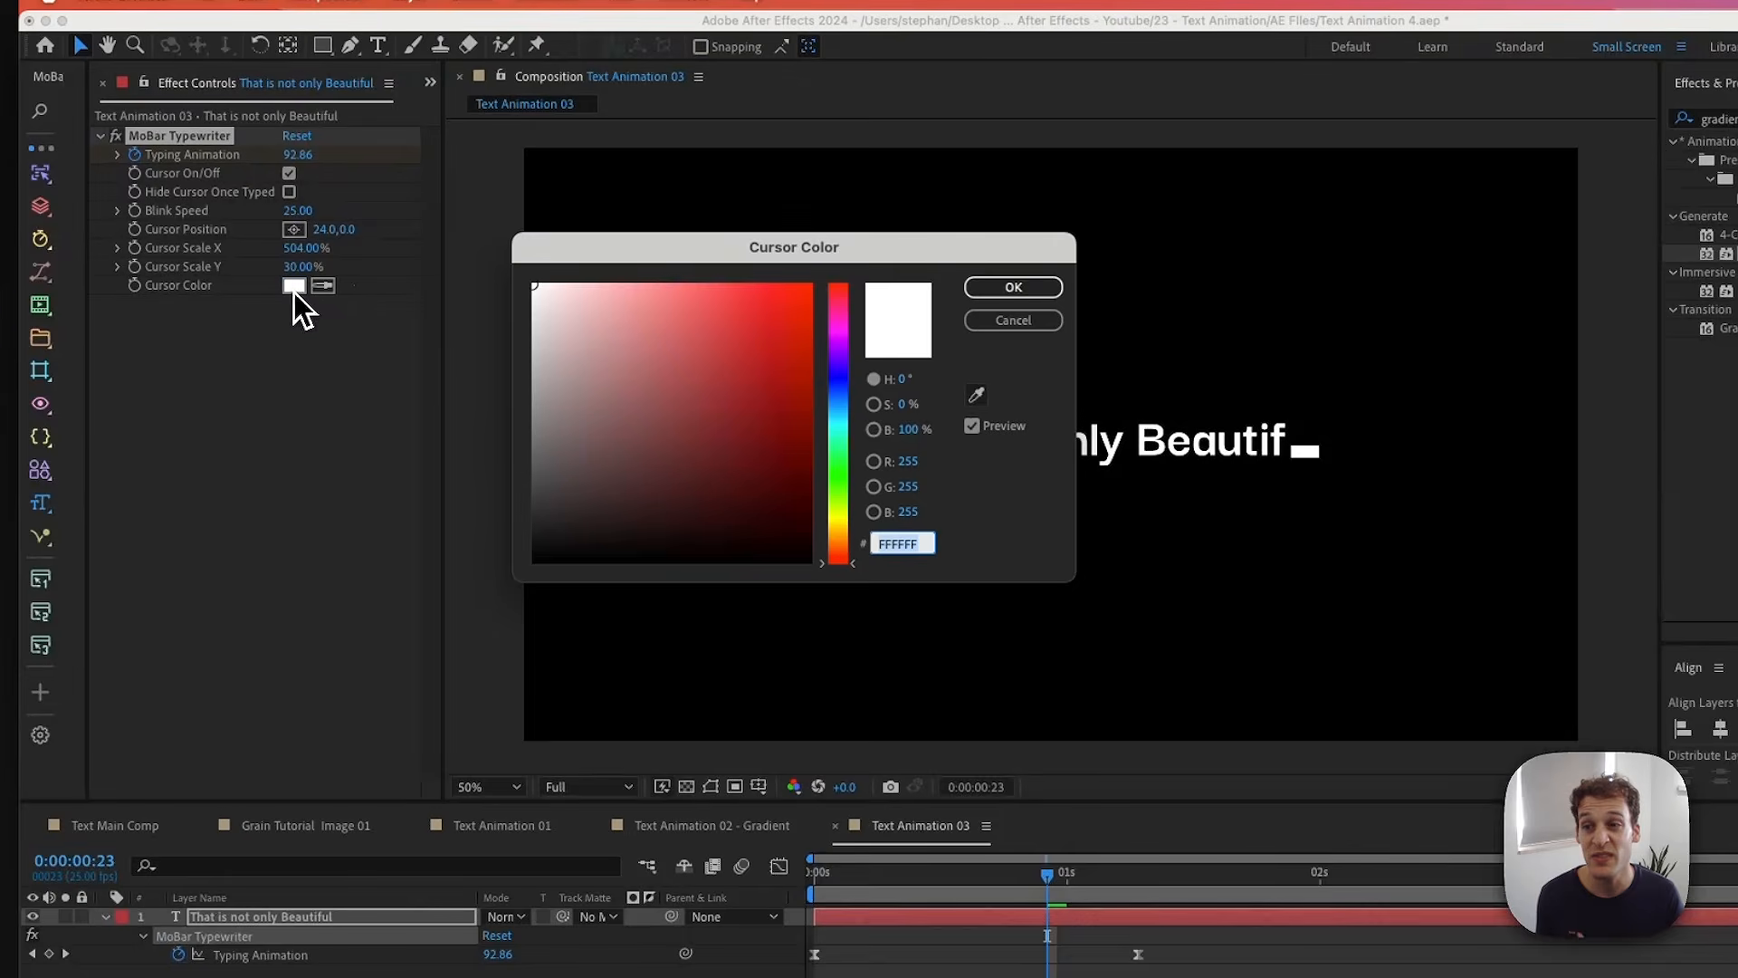
{"action": "left_click_drag", "start_coordinate": [840, 409], "coordinate": [839, 517]}
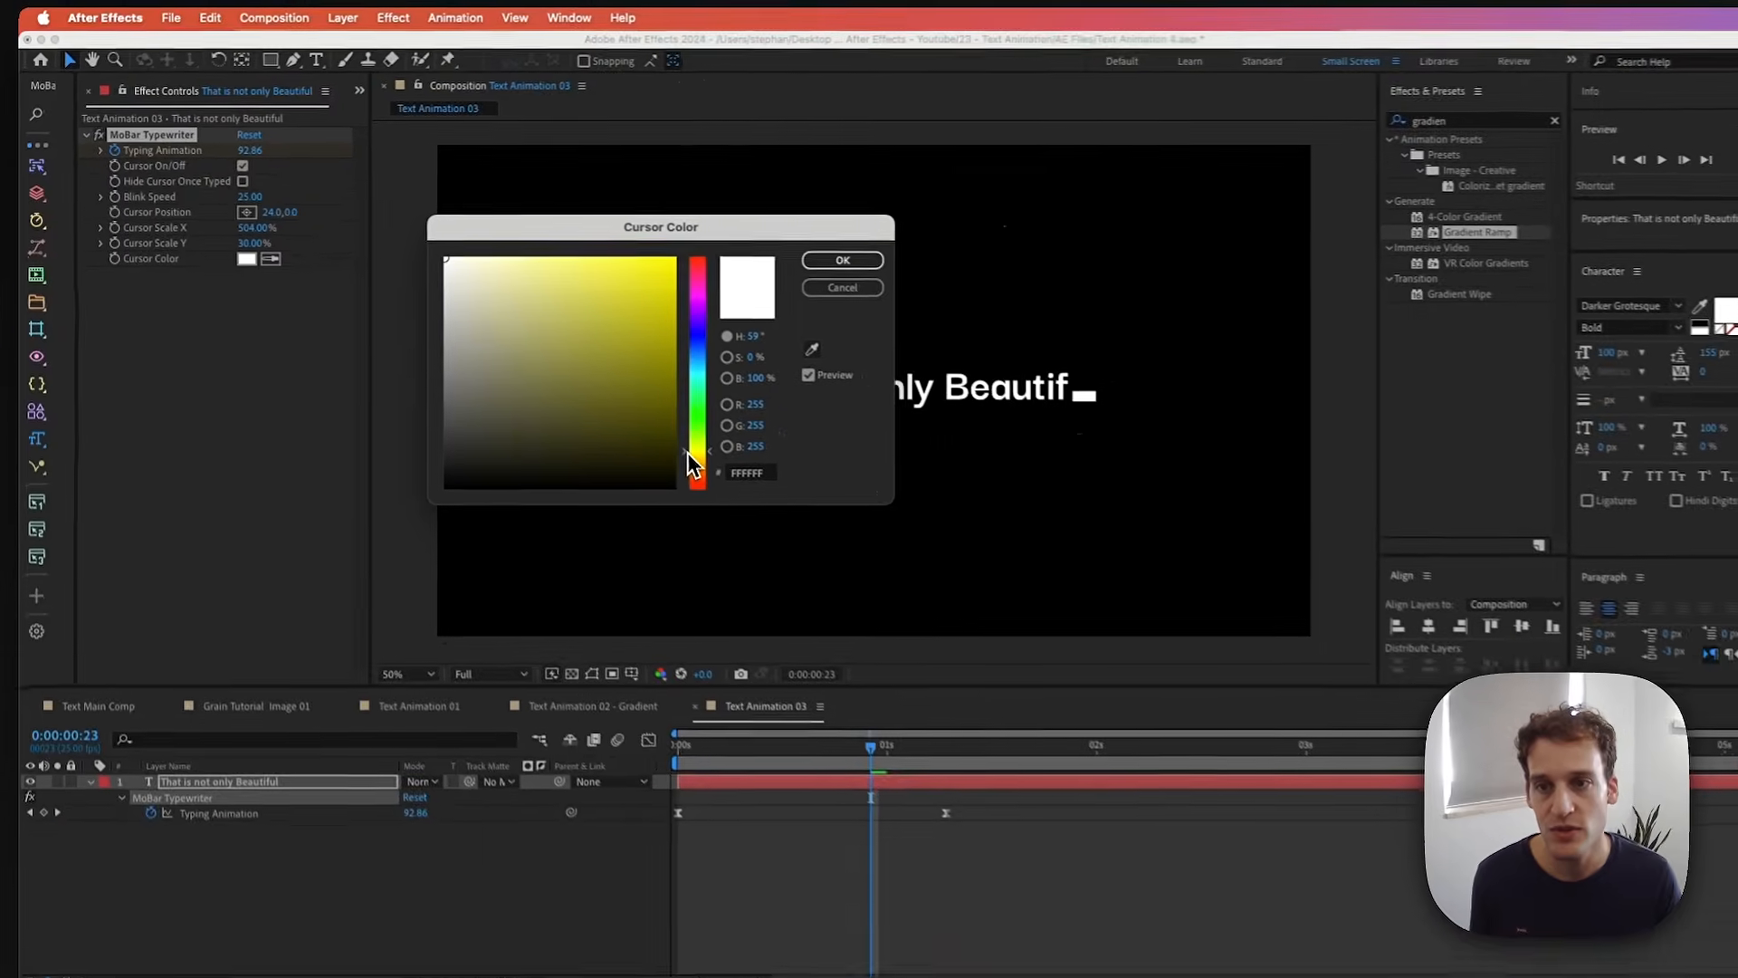
{"action": "left_click", "coordinate": [810, 285]}
{"action": "left_click", "coordinate": [820, 257]}
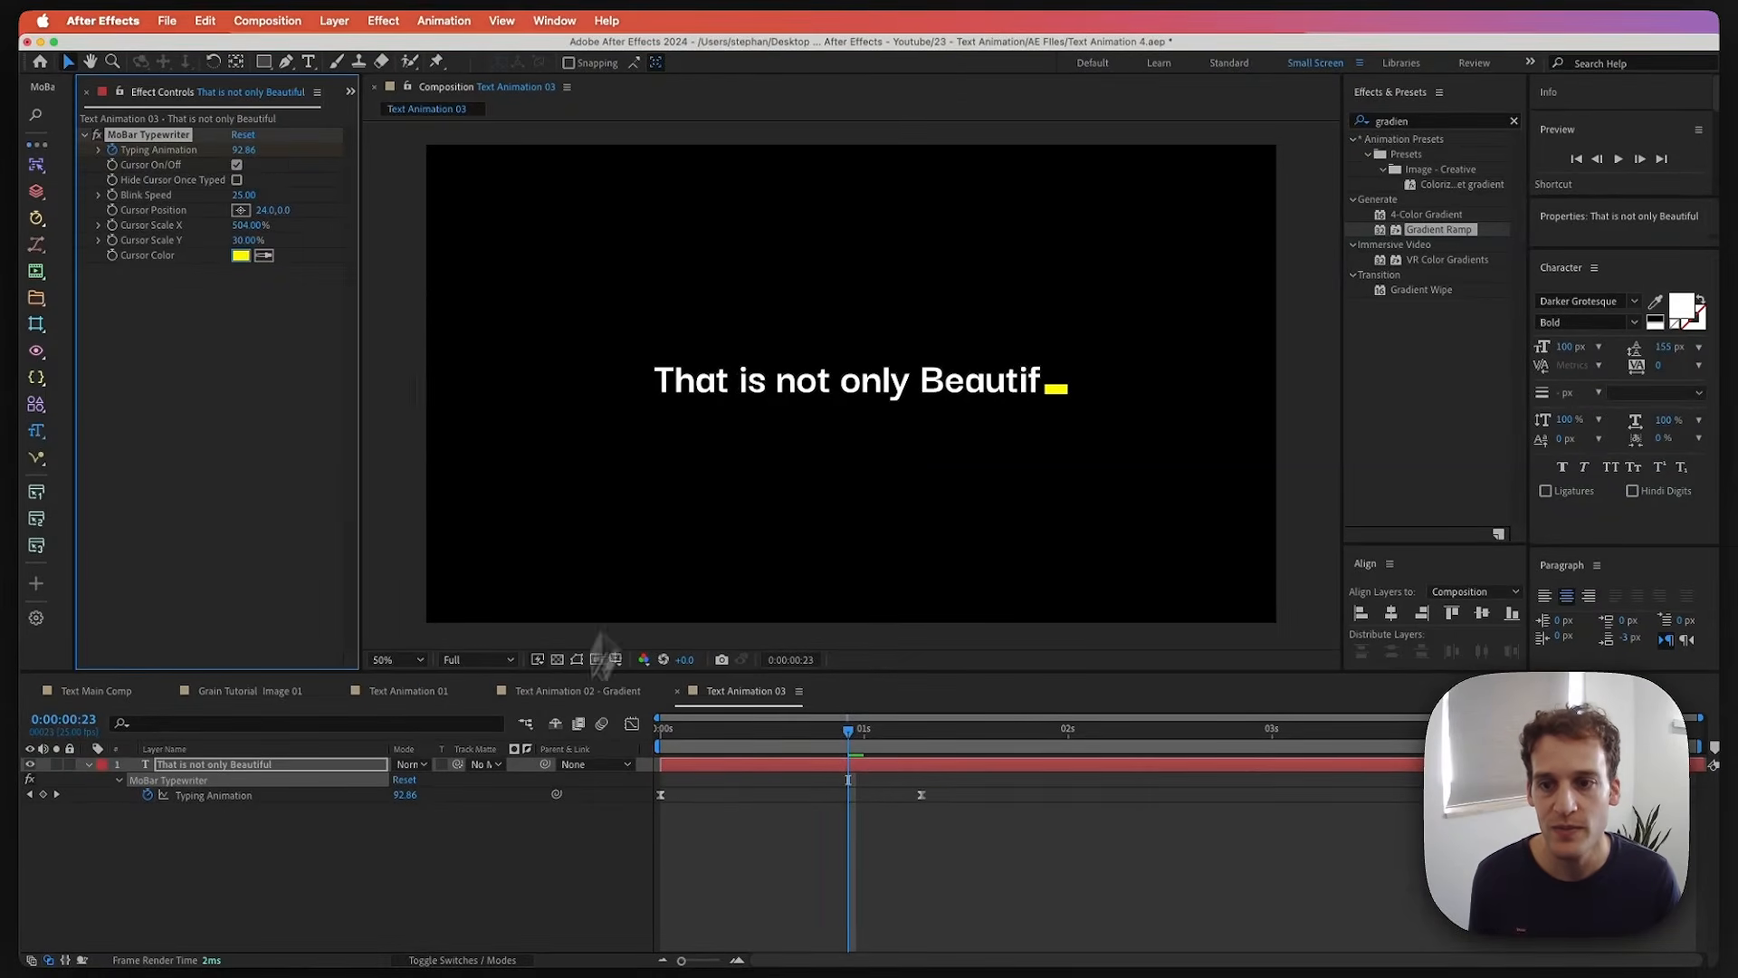
- Preview the typing animation with the yellow underscore cursor
{"action": "left_click", "coordinate": [504, 818]}
{"action": "key", "text": "space"}
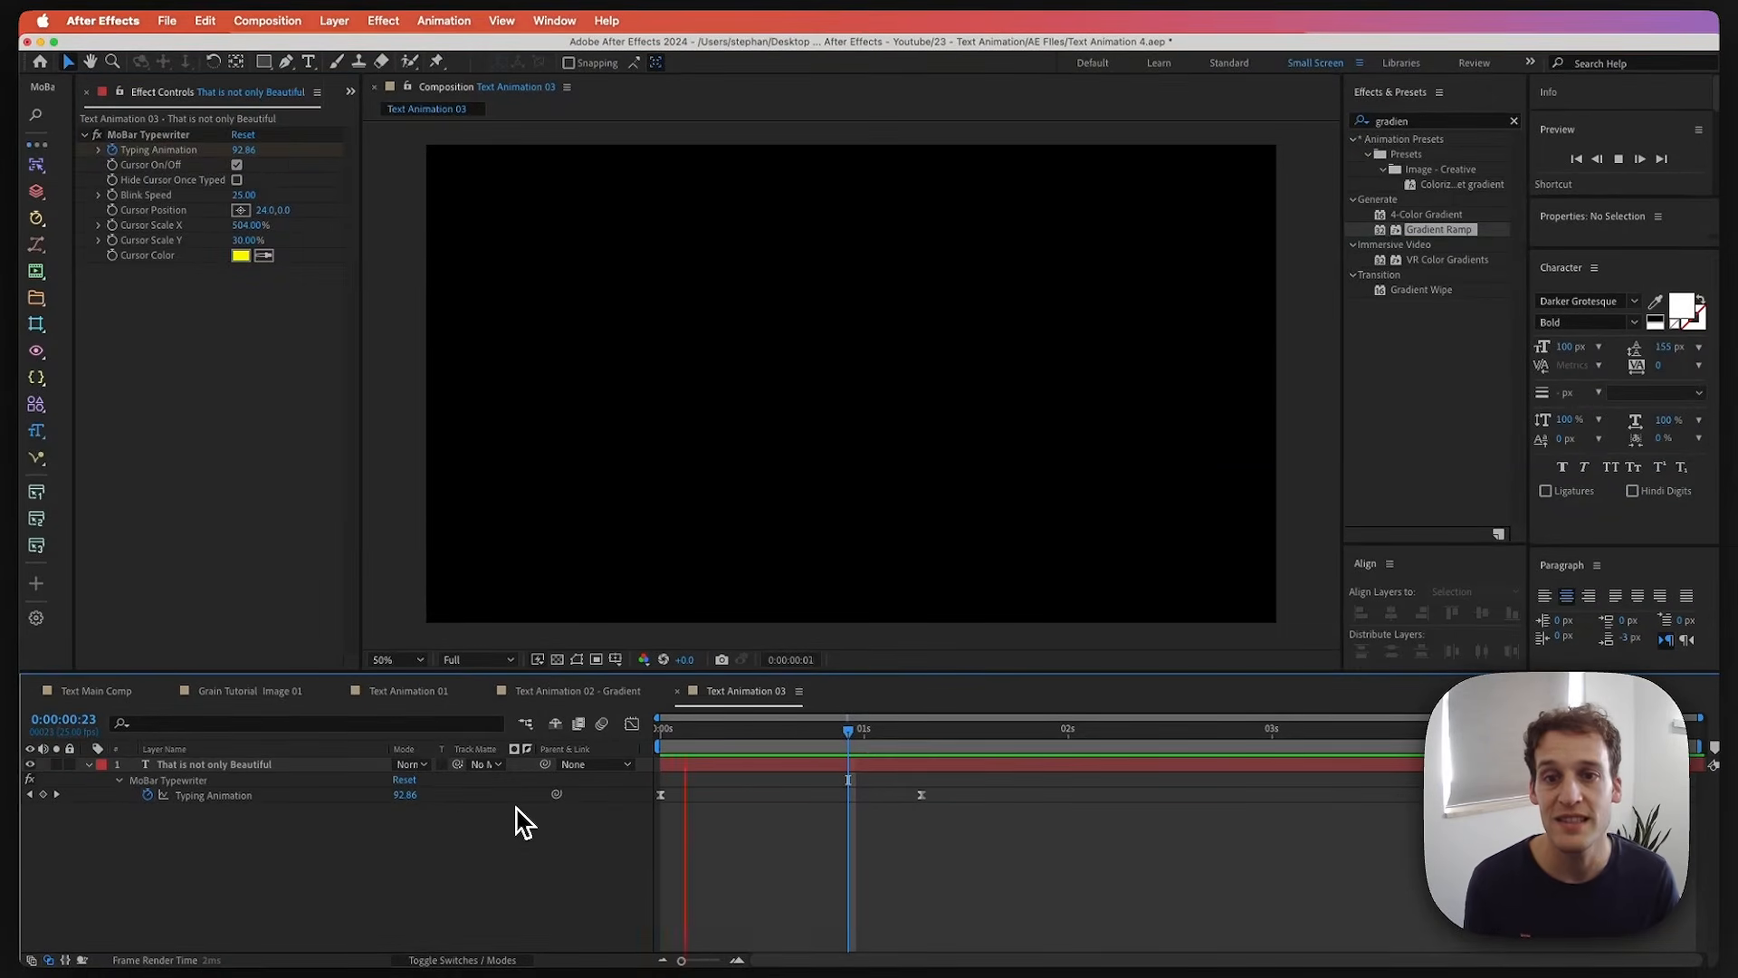
{"action": "key", "text": "space"}
{"action": "key", "text": "space"}
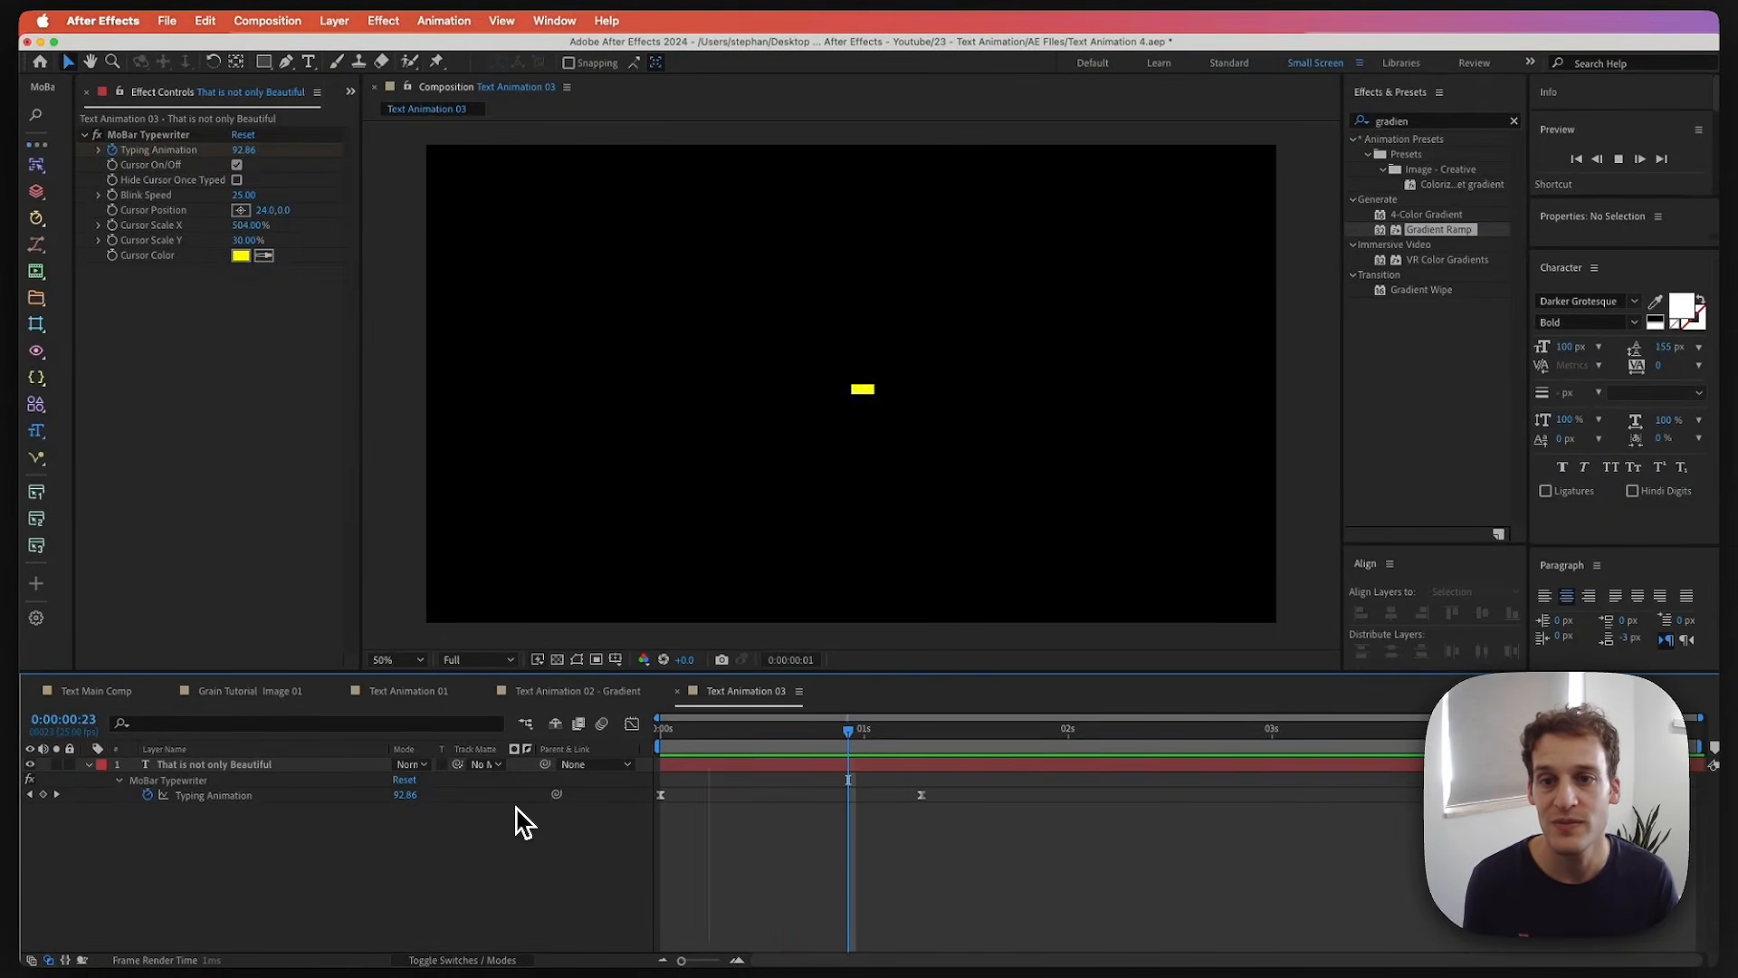
- Hold the fully typed text by adding a Typing Animation keyframe at 100 at 0:00:01:11
{"action": "left_click_drag", "start_coordinate": [905, 730], "coordinate": [959, 731]}
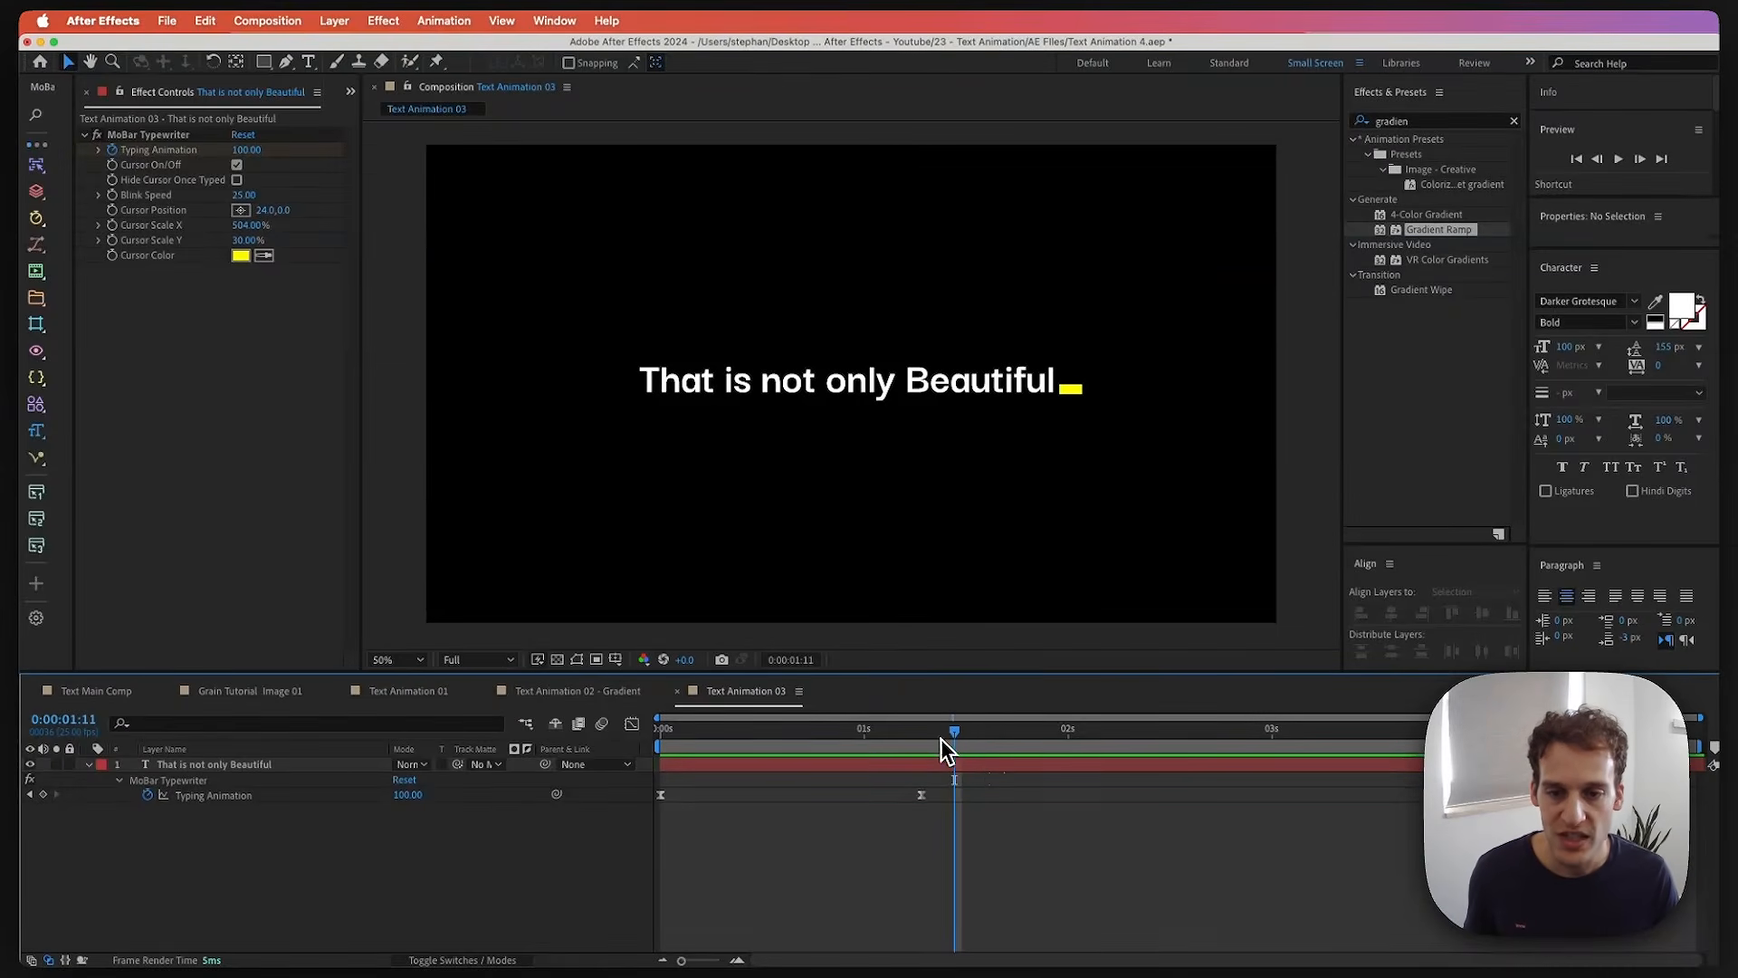
{"action": "mouse_move", "coordinate": [942, 731]}
{"action": "left_mouse_down"}
{"action": "mouse_move", "coordinate": [925, 729]}
{"action": "mouse_move", "coordinate": [956, 726]}
{"action": "left_mouse_up"}
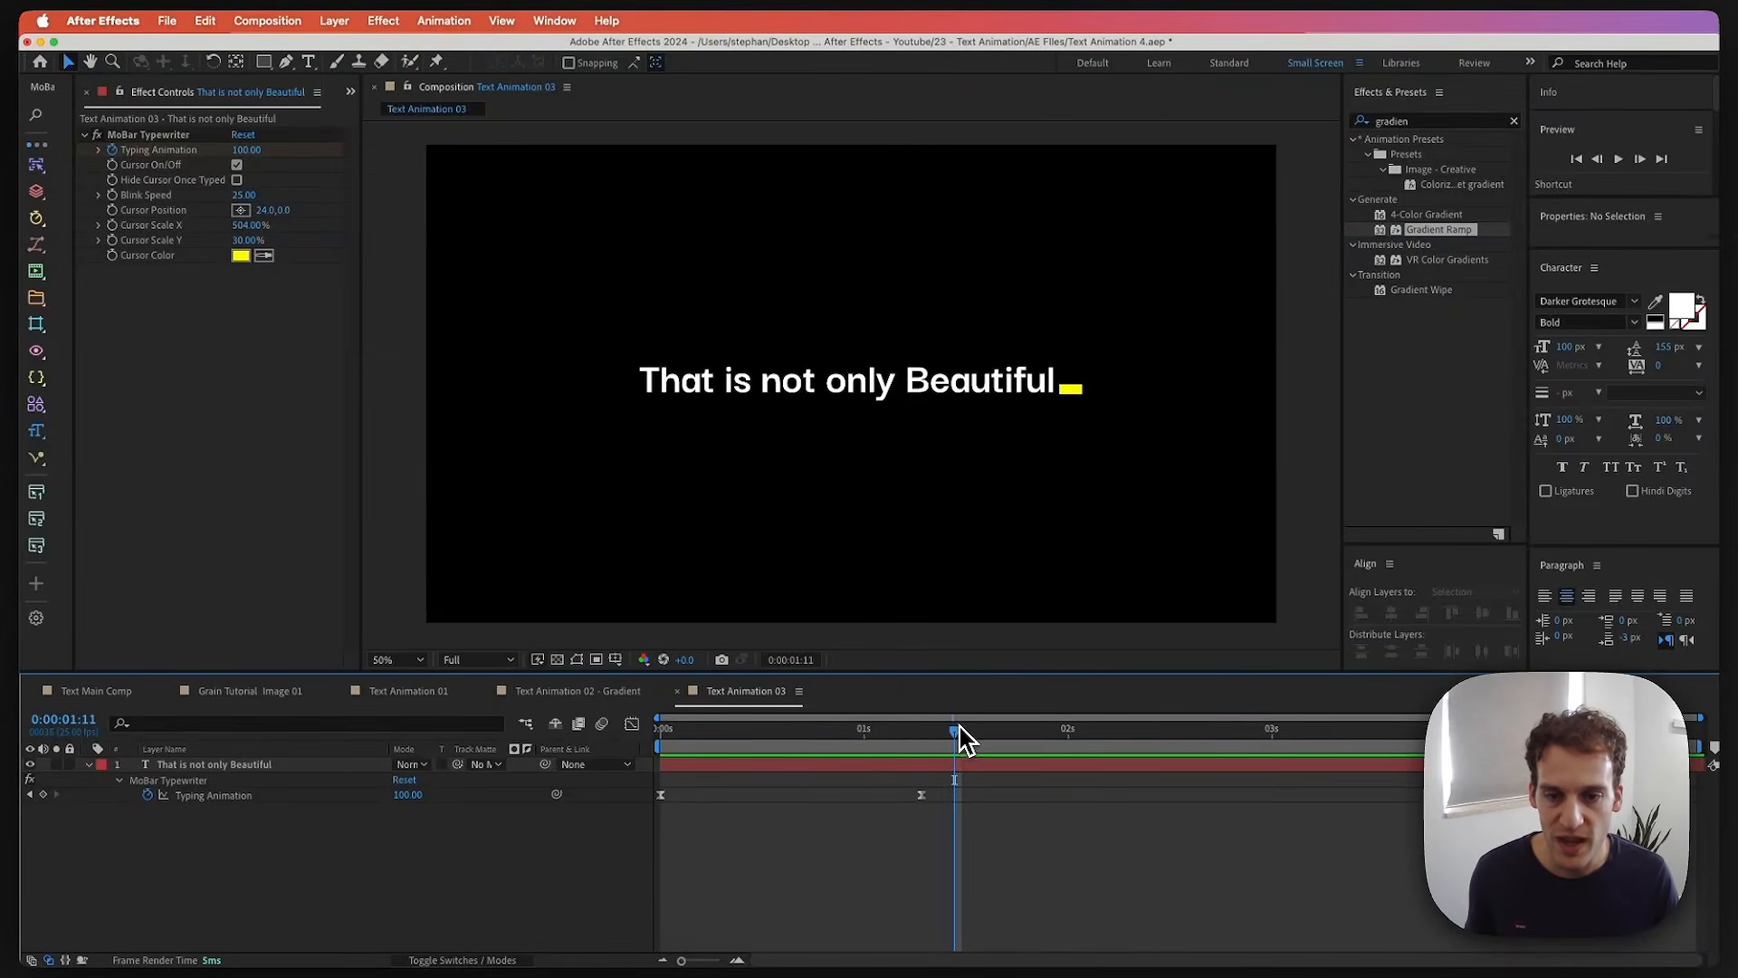
{"action": "left_click", "coordinate": [43, 794]}
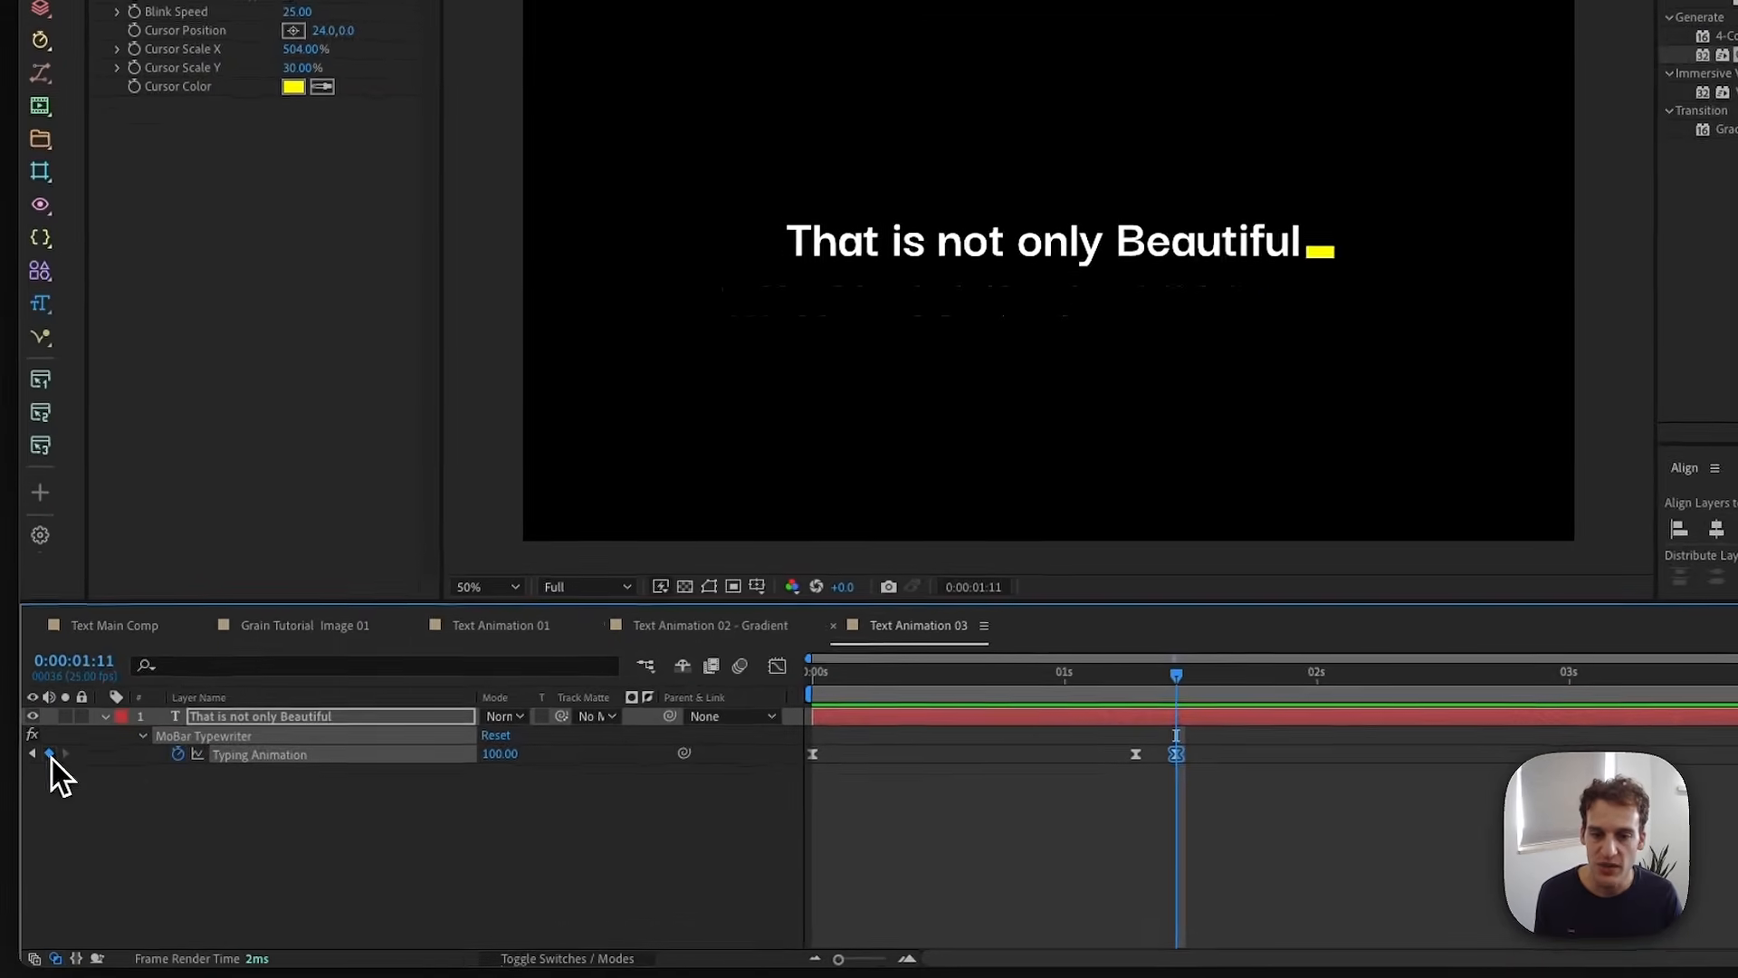
- Keyframe Typing Animation down to 17.90 at 0:00:02:06, leaving only "That", and hold that value with another keyframe at 0:00:02:13
{"action": "left_click_drag", "start_coordinate": [1181, 681], "coordinate": [1222, 683]}
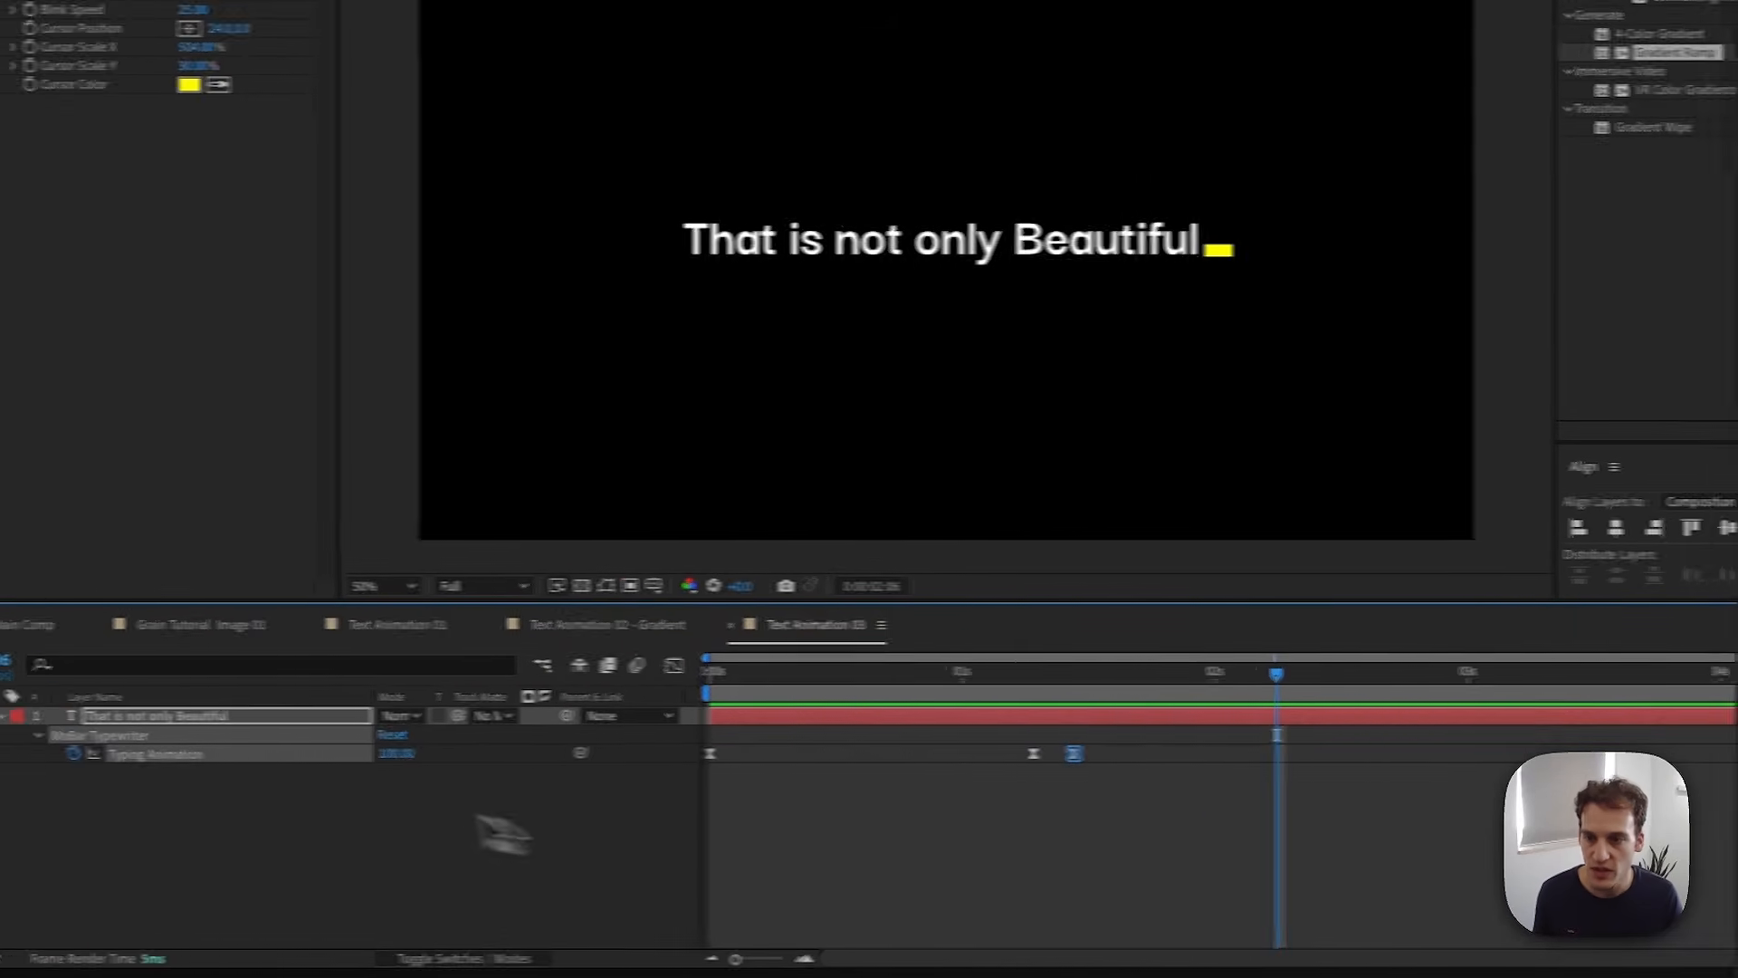
{"action": "left_click_drag", "start_coordinate": [389, 754], "coordinate": [21, 819]}
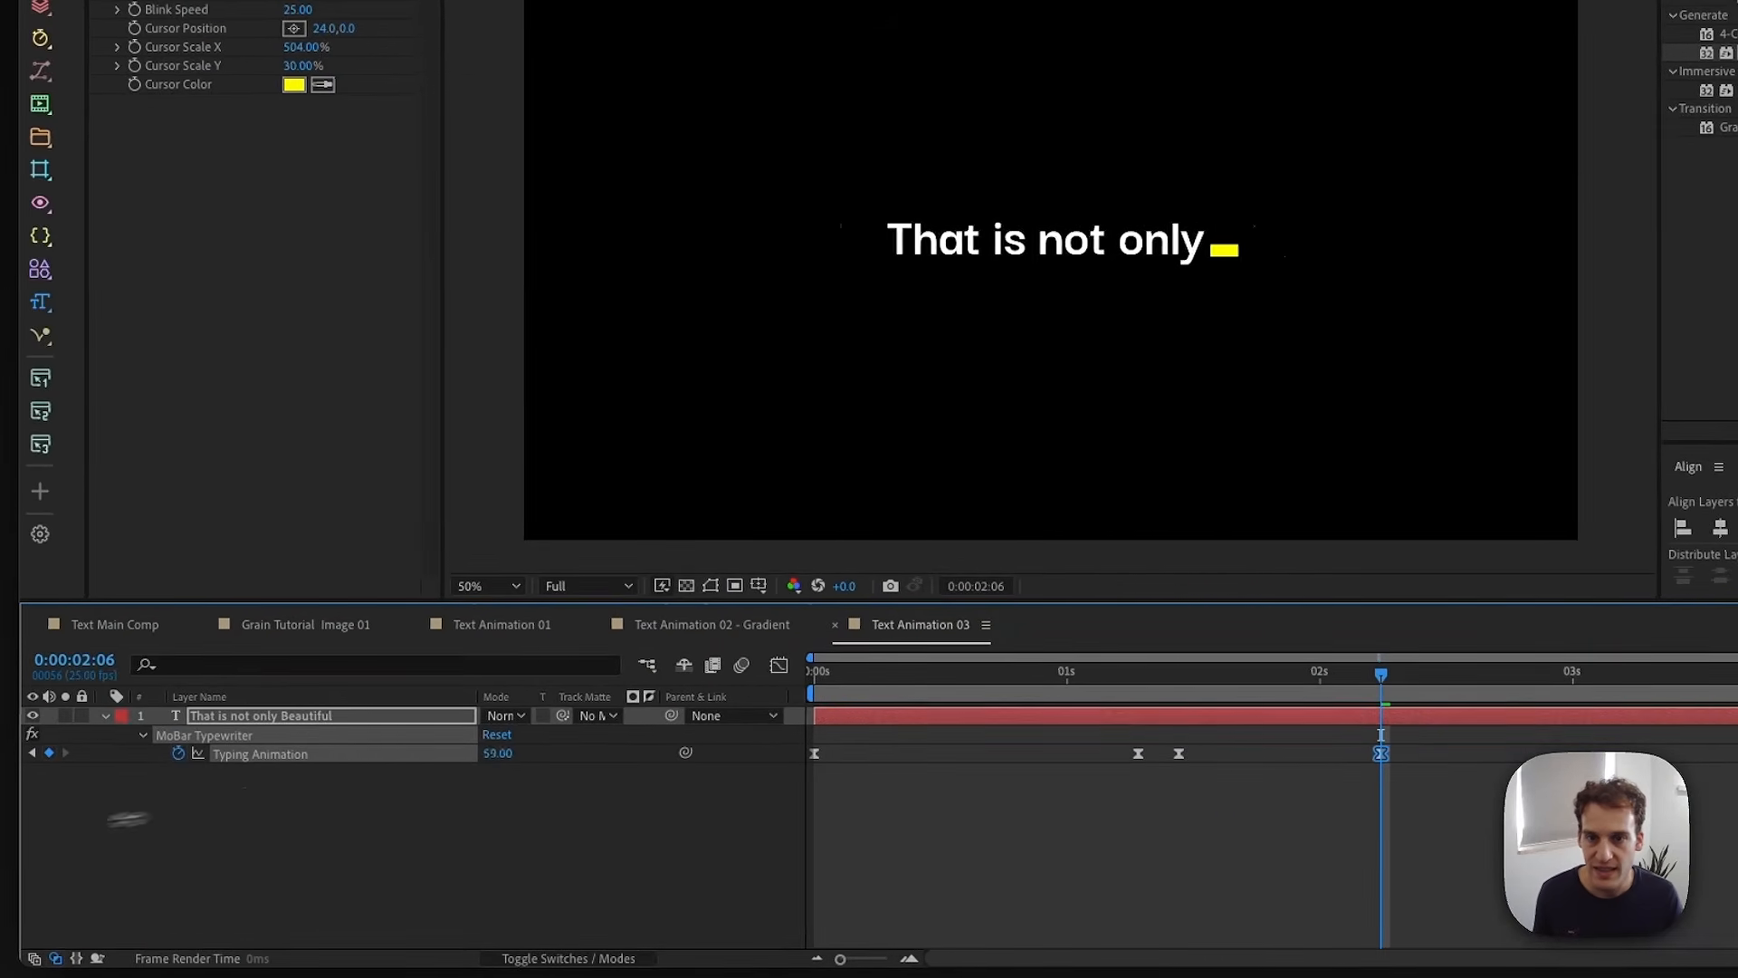
{"action": "left_click_drag", "start_coordinate": [127, 819], "coordinate": [266, 807]}
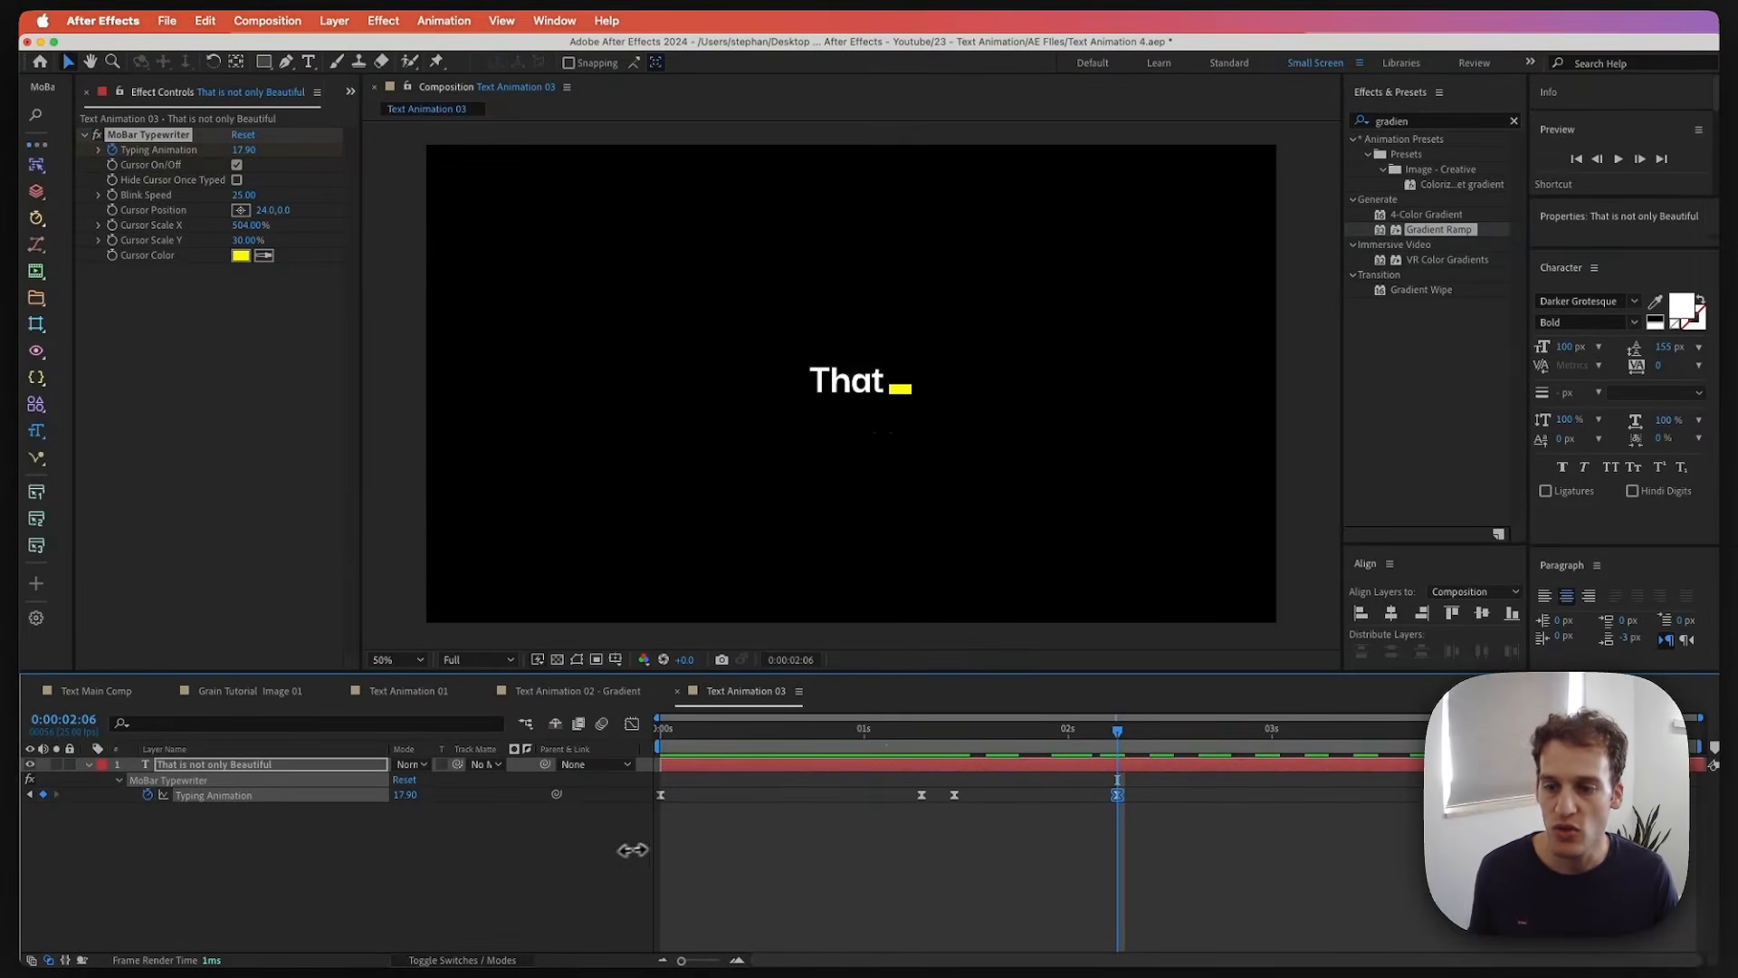
{"action": "key", "text": "space"}
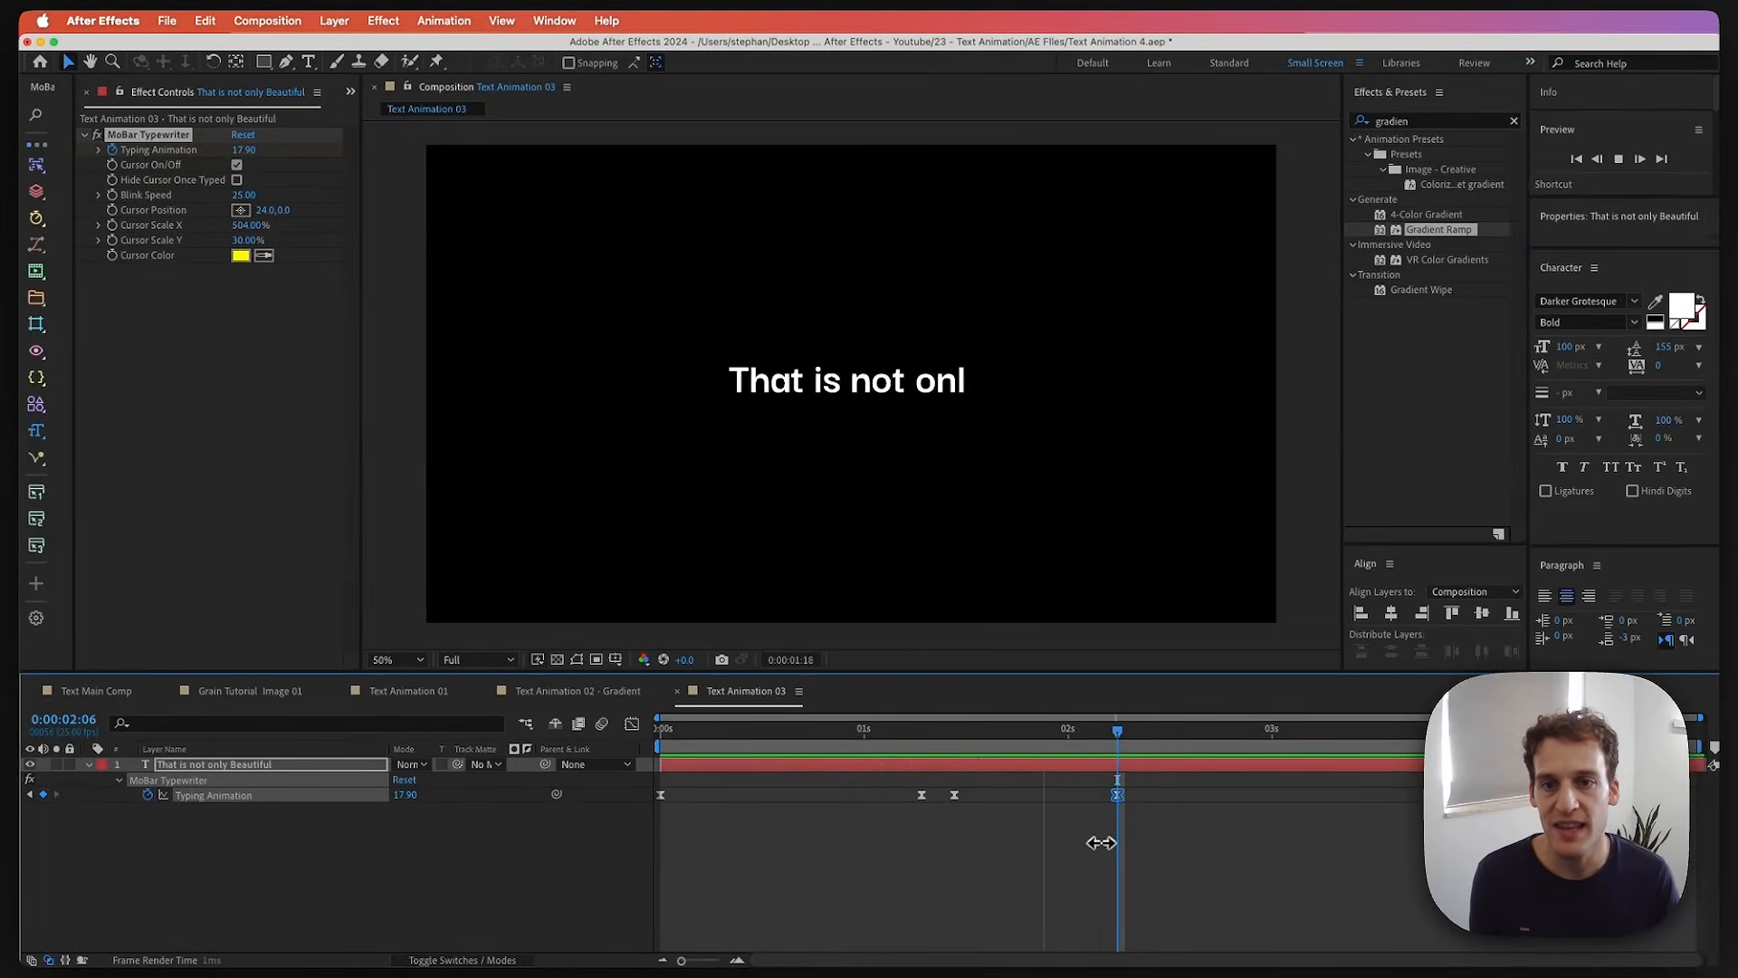
{"action": "key", "text": "space"}
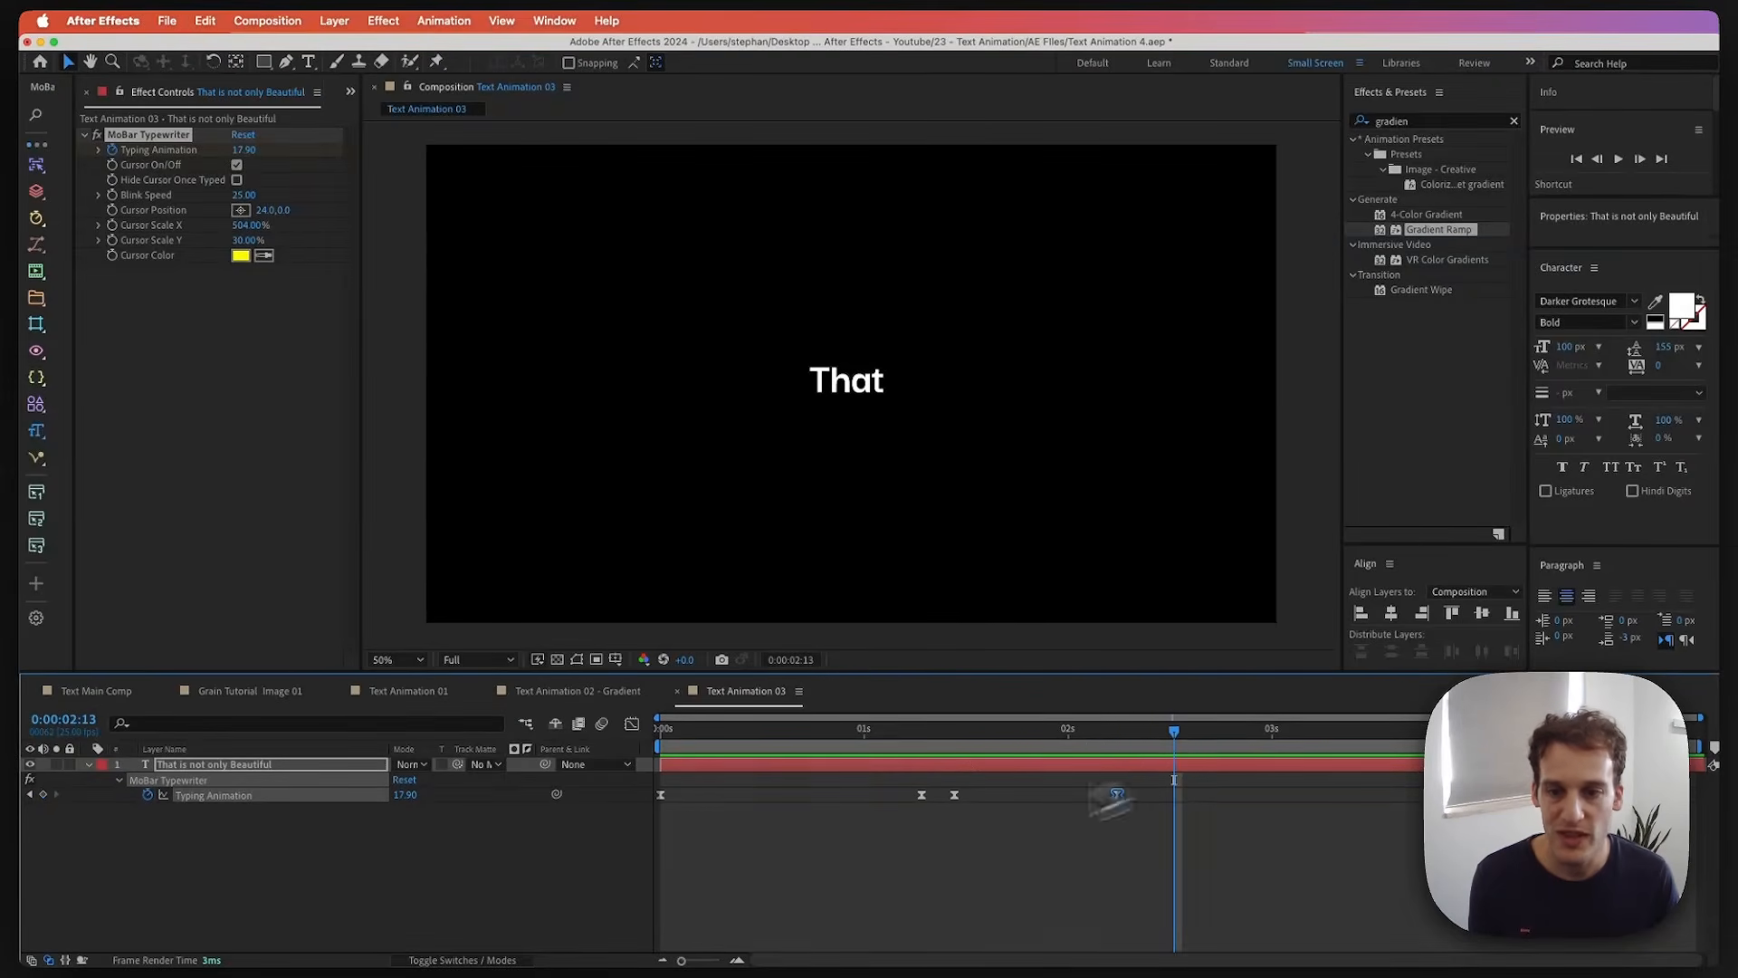
{"action": "left_click", "coordinate": [43, 794]}
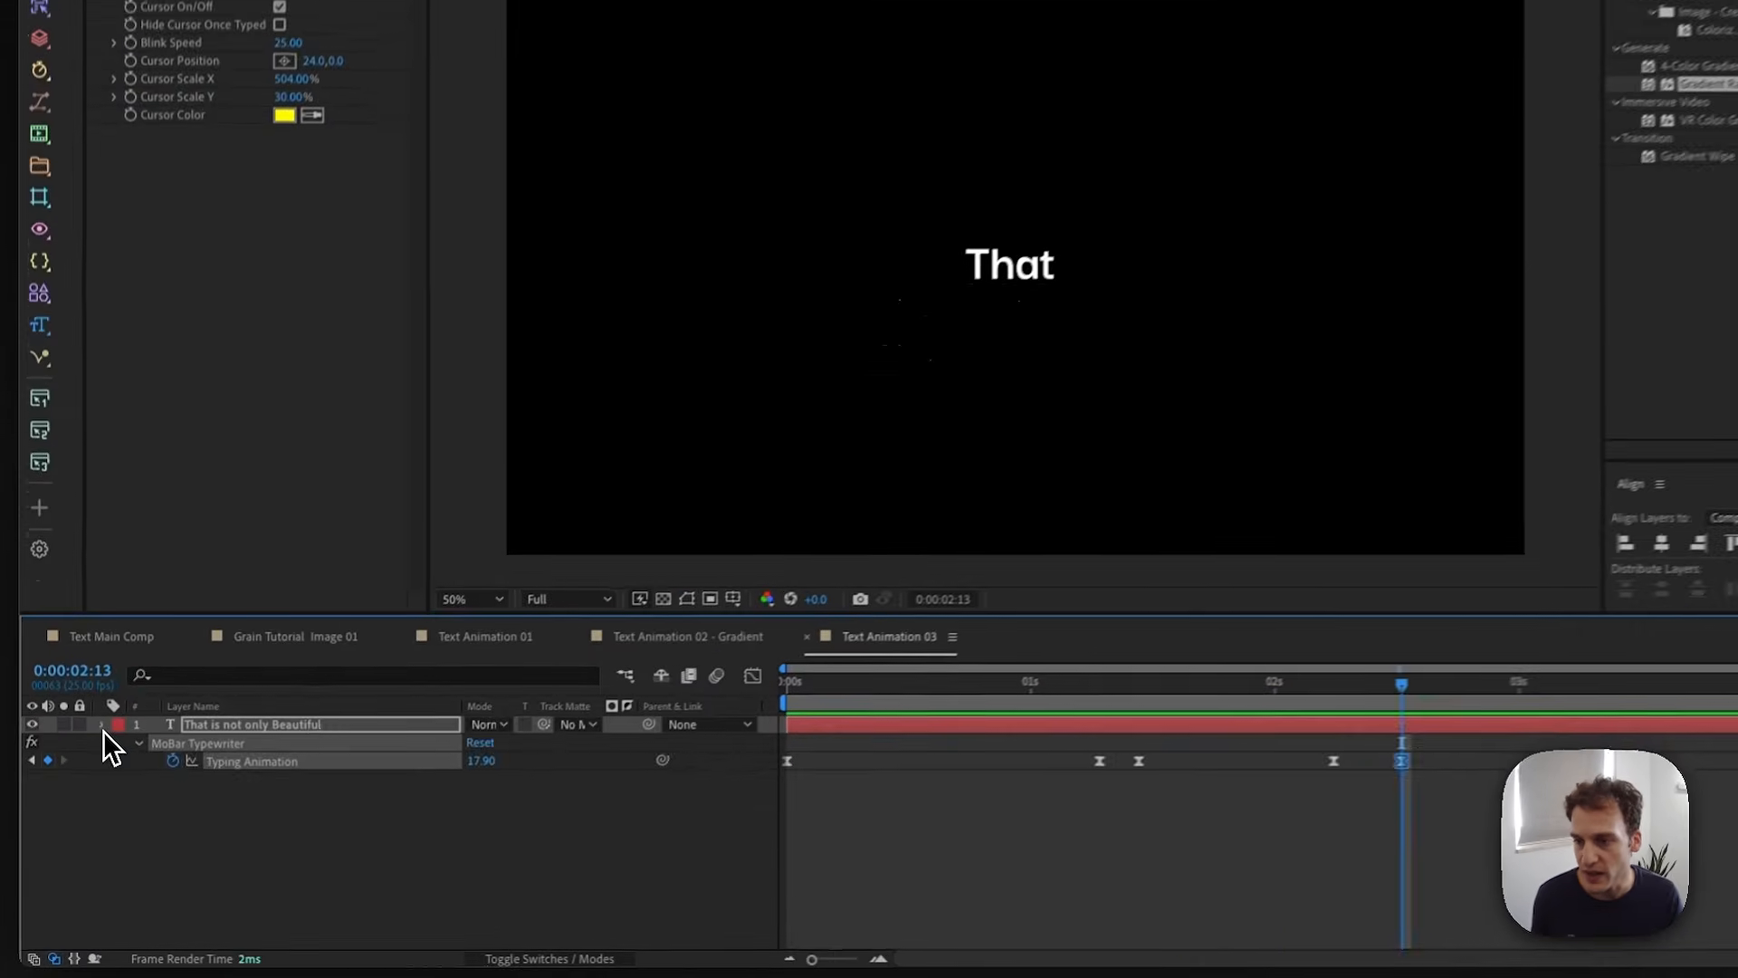
- Add Source Text keyframes to the text layer at 0:00:02:13 and one frame on at 0:00:02:14
{"action": "left_click", "coordinate": [116, 780]}
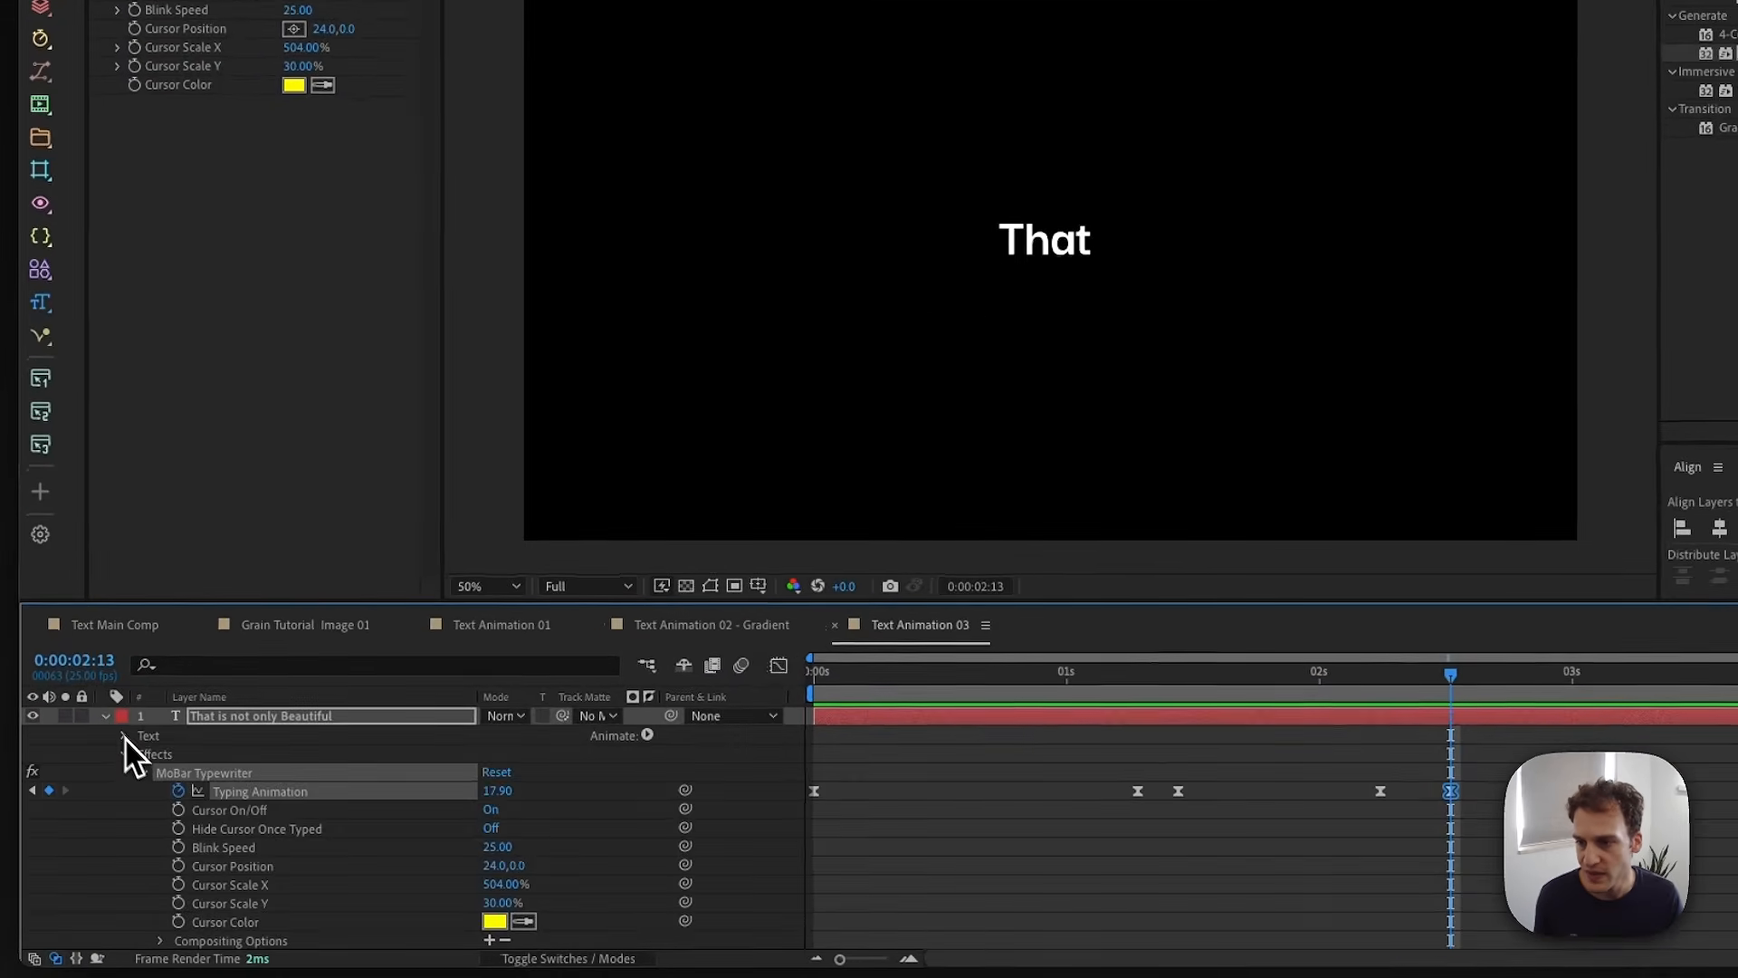
{"action": "left_click", "coordinate": [123, 735]}
{"action": "left_click", "coordinate": [160, 755]}
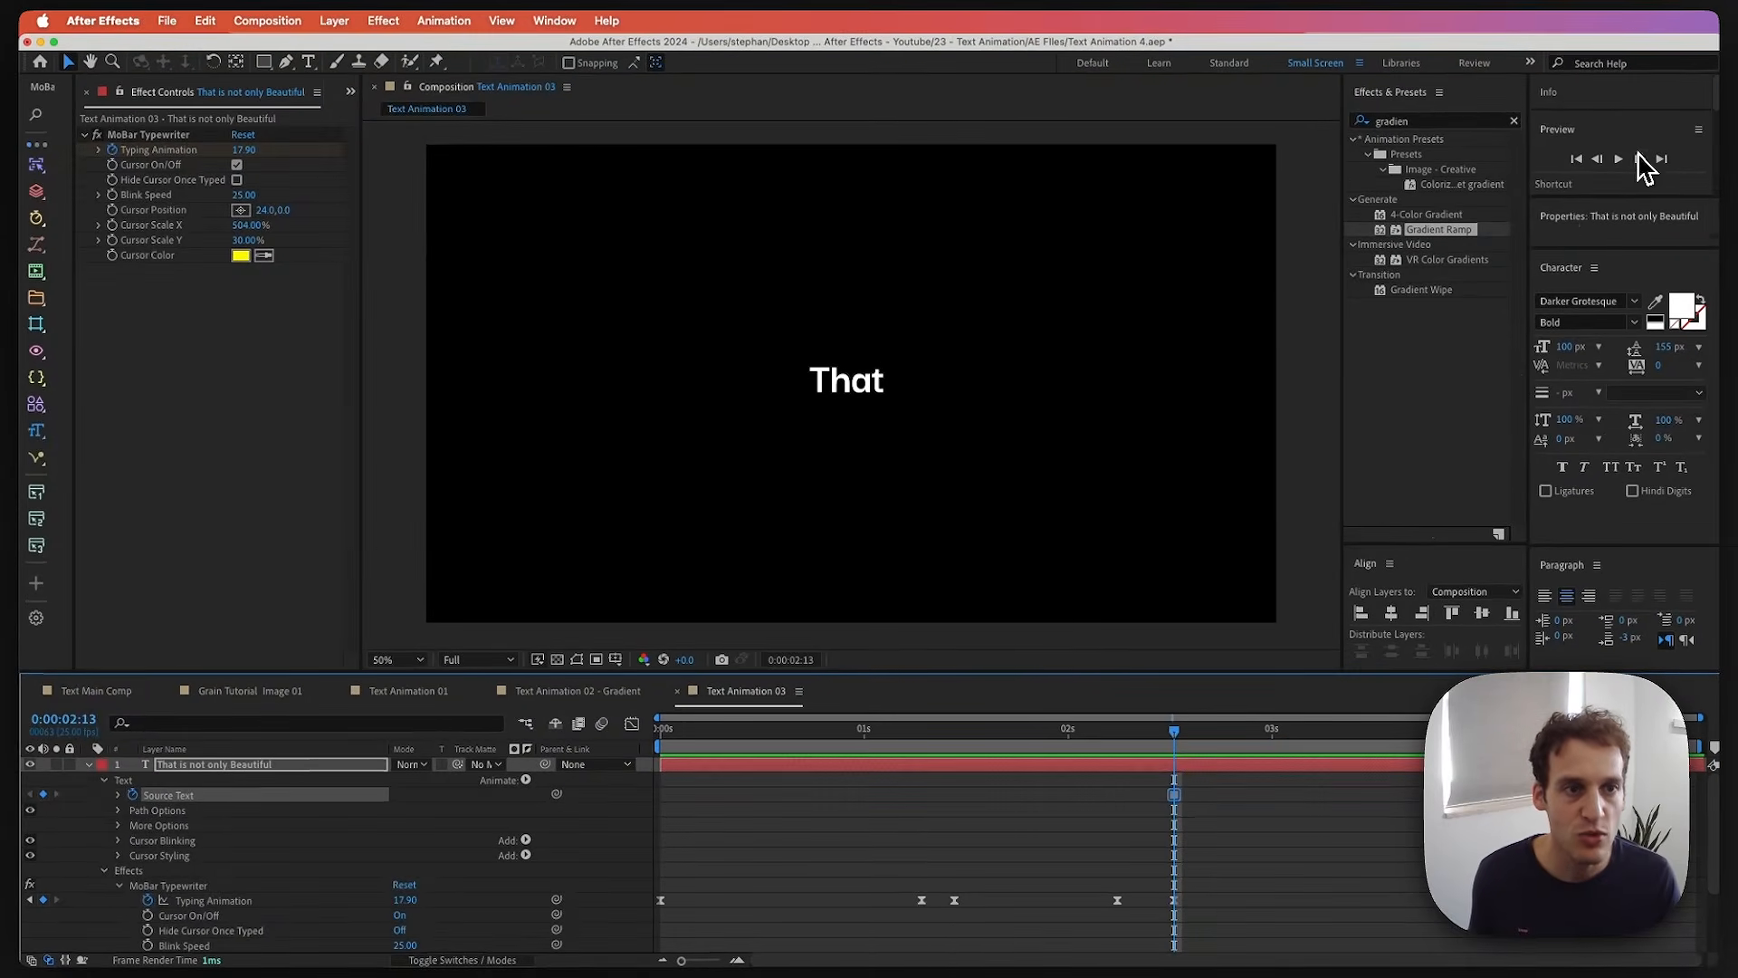
{"action": "left_click", "coordinate": [1639, 159]}
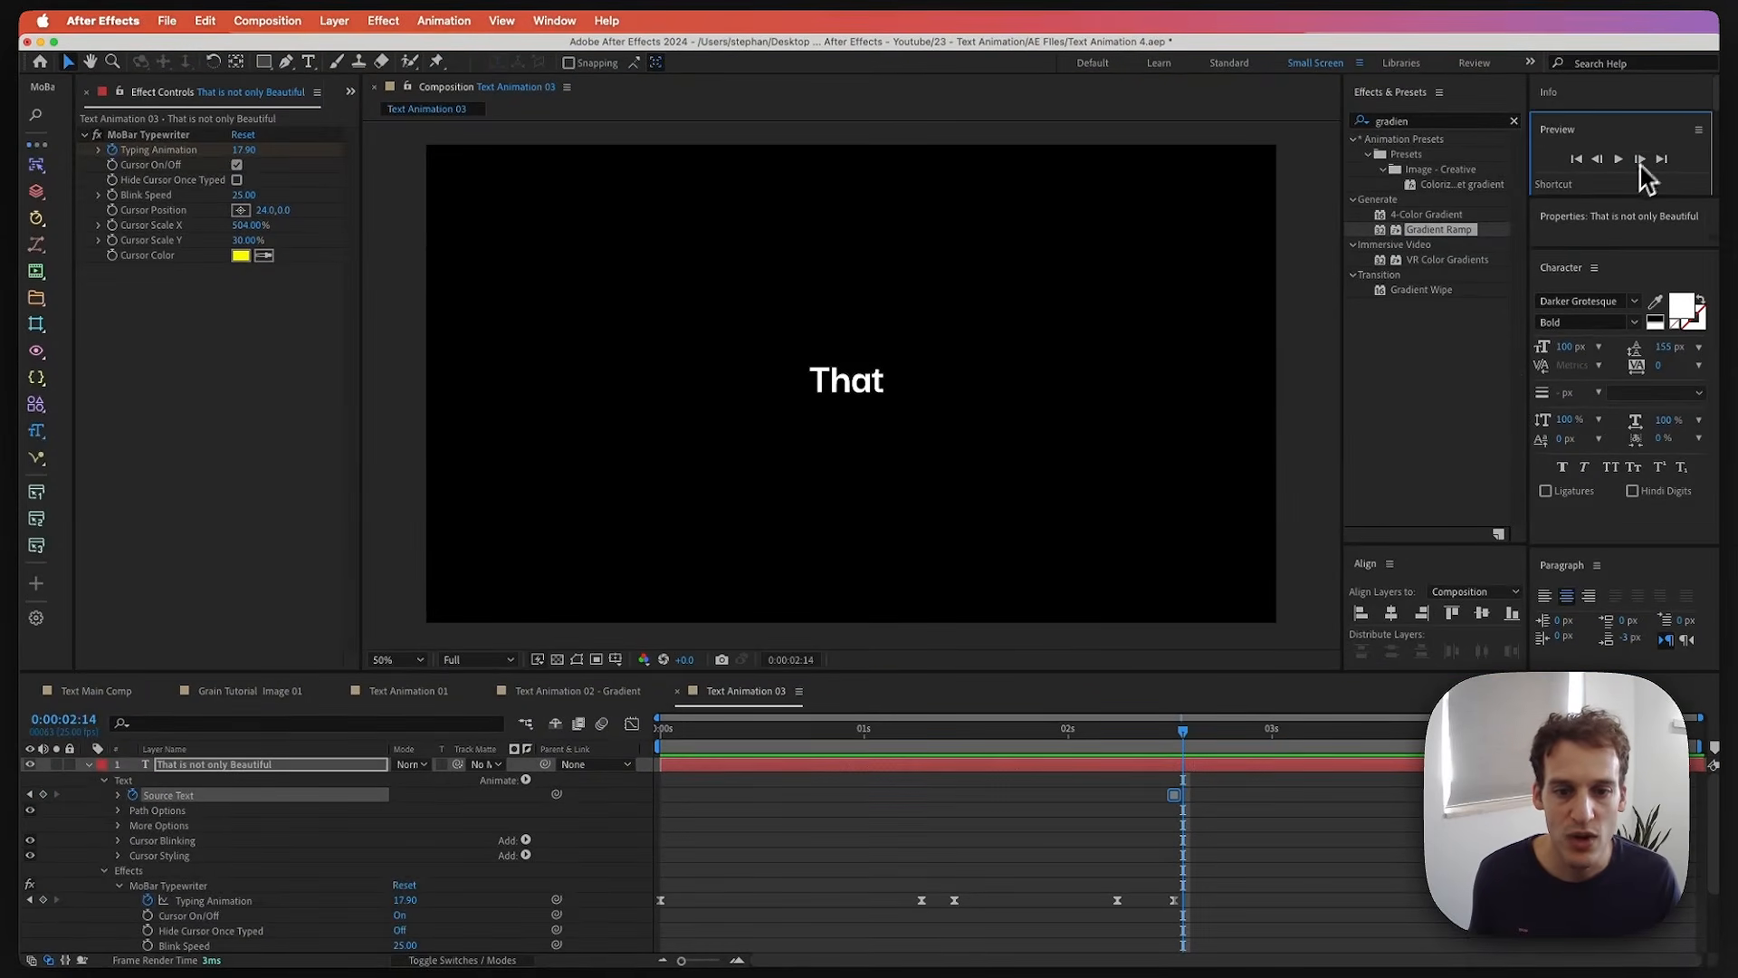
{"action": "left_click", "coordinate": [44, 794]}
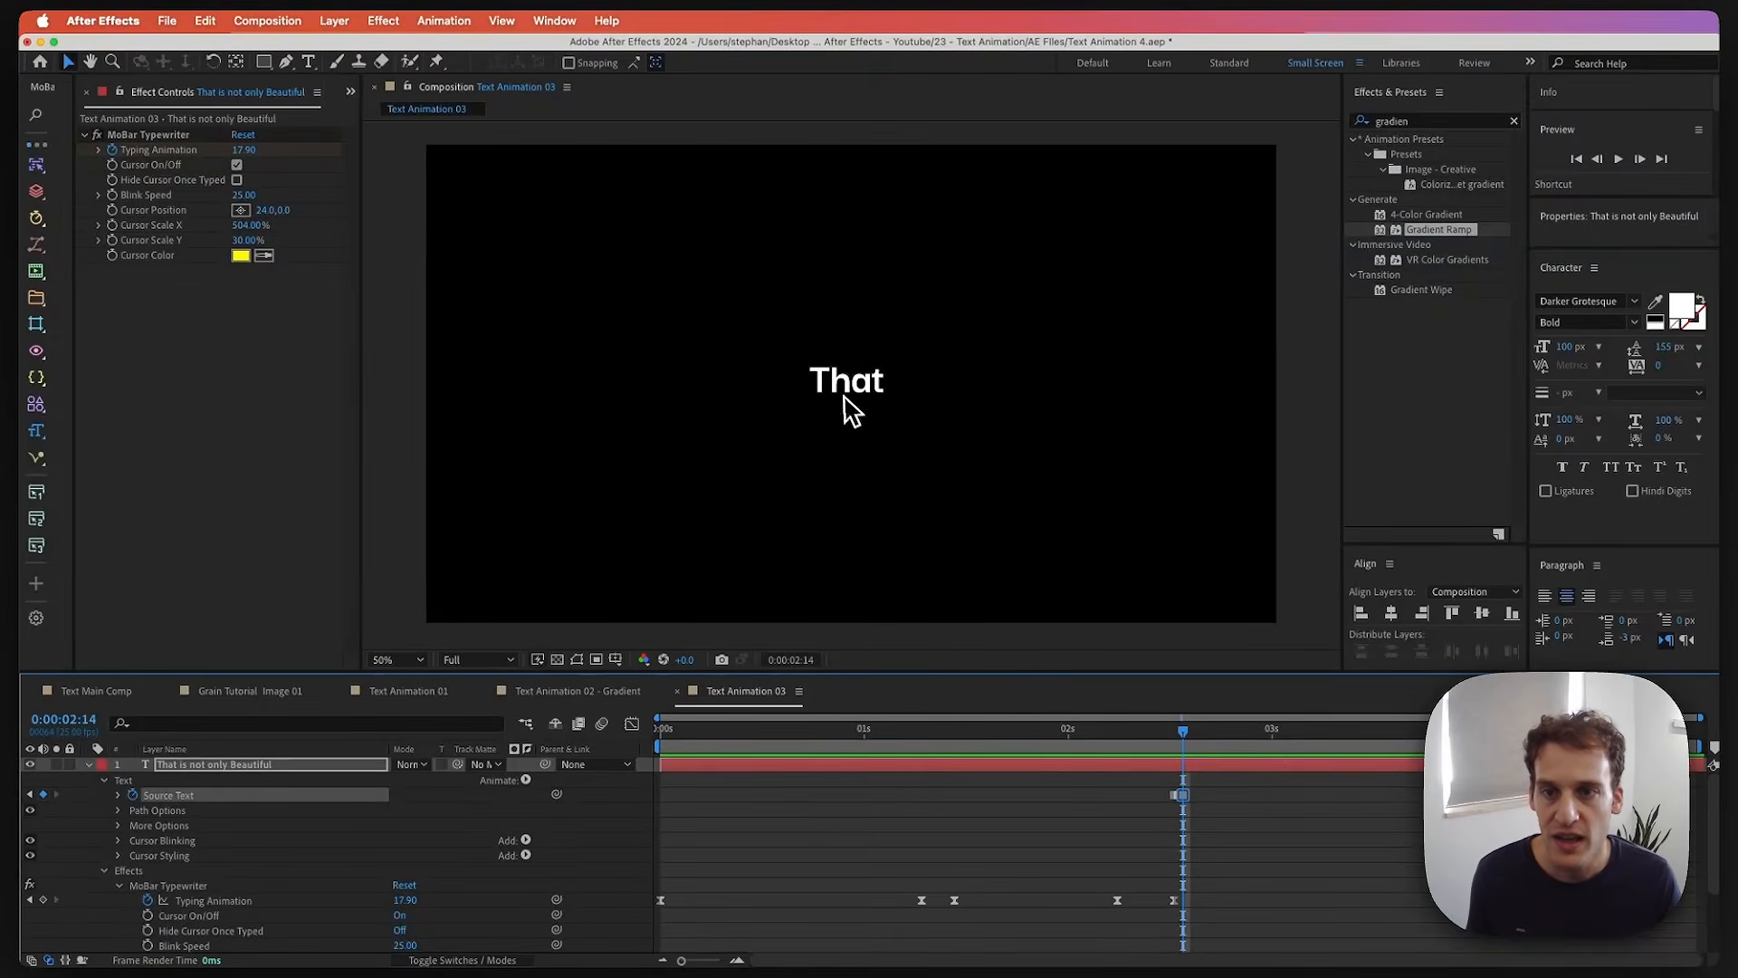
- Change the text at 0:00:02:14 to "That feels Smooth" and keyframe Typing Animation at 27.60 to keep the full word "That"
{"action": "double_click", "coordinate": [273, 770]}
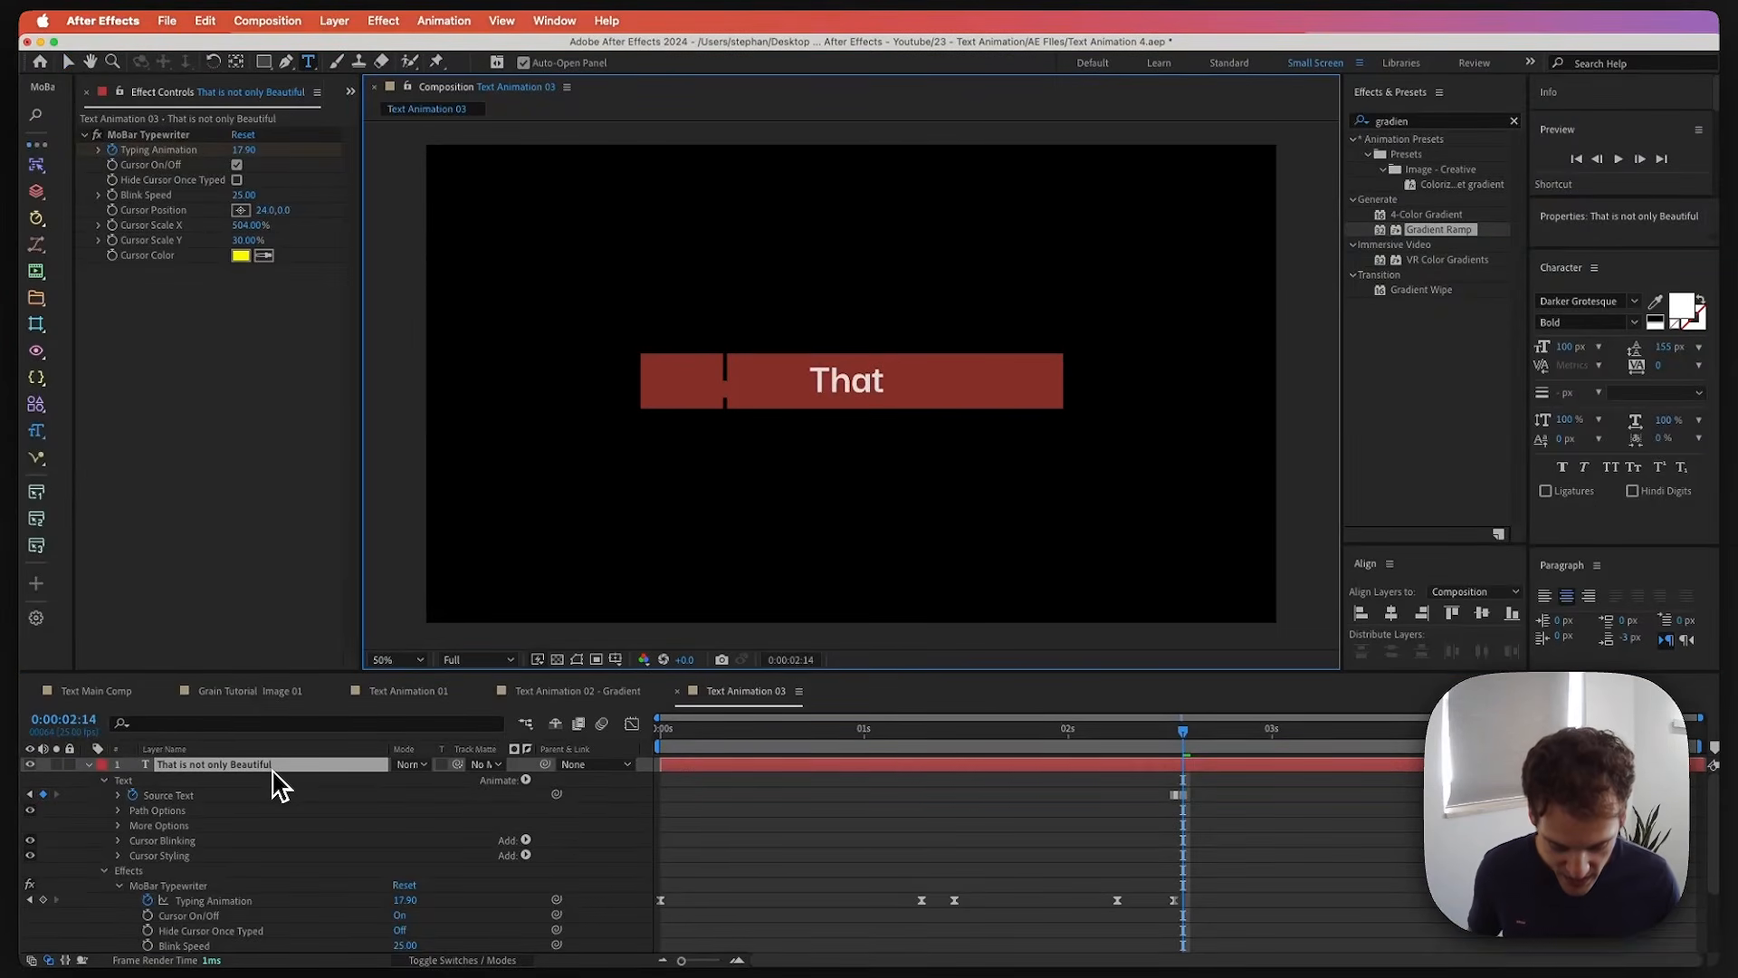
{"action": "key", "text": "BackSpace"}
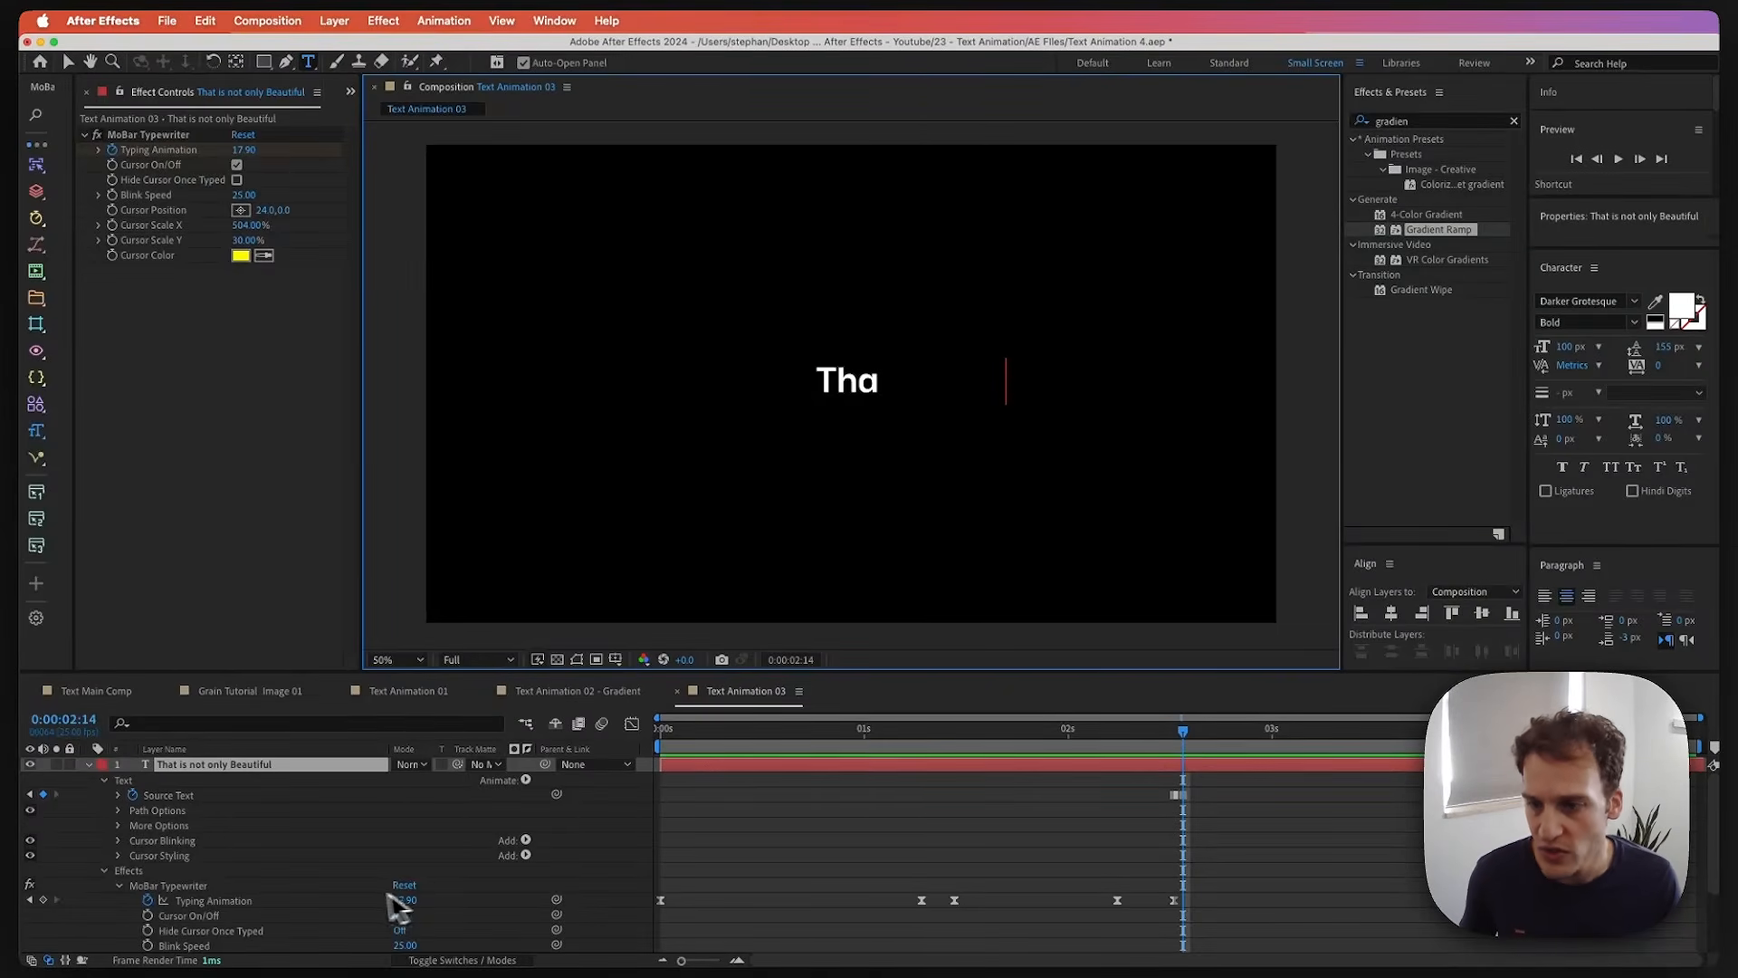
{"action": "scroll", "coordinate": [362, 896], "scroll_direction": "down", "scroll_amount": 3}
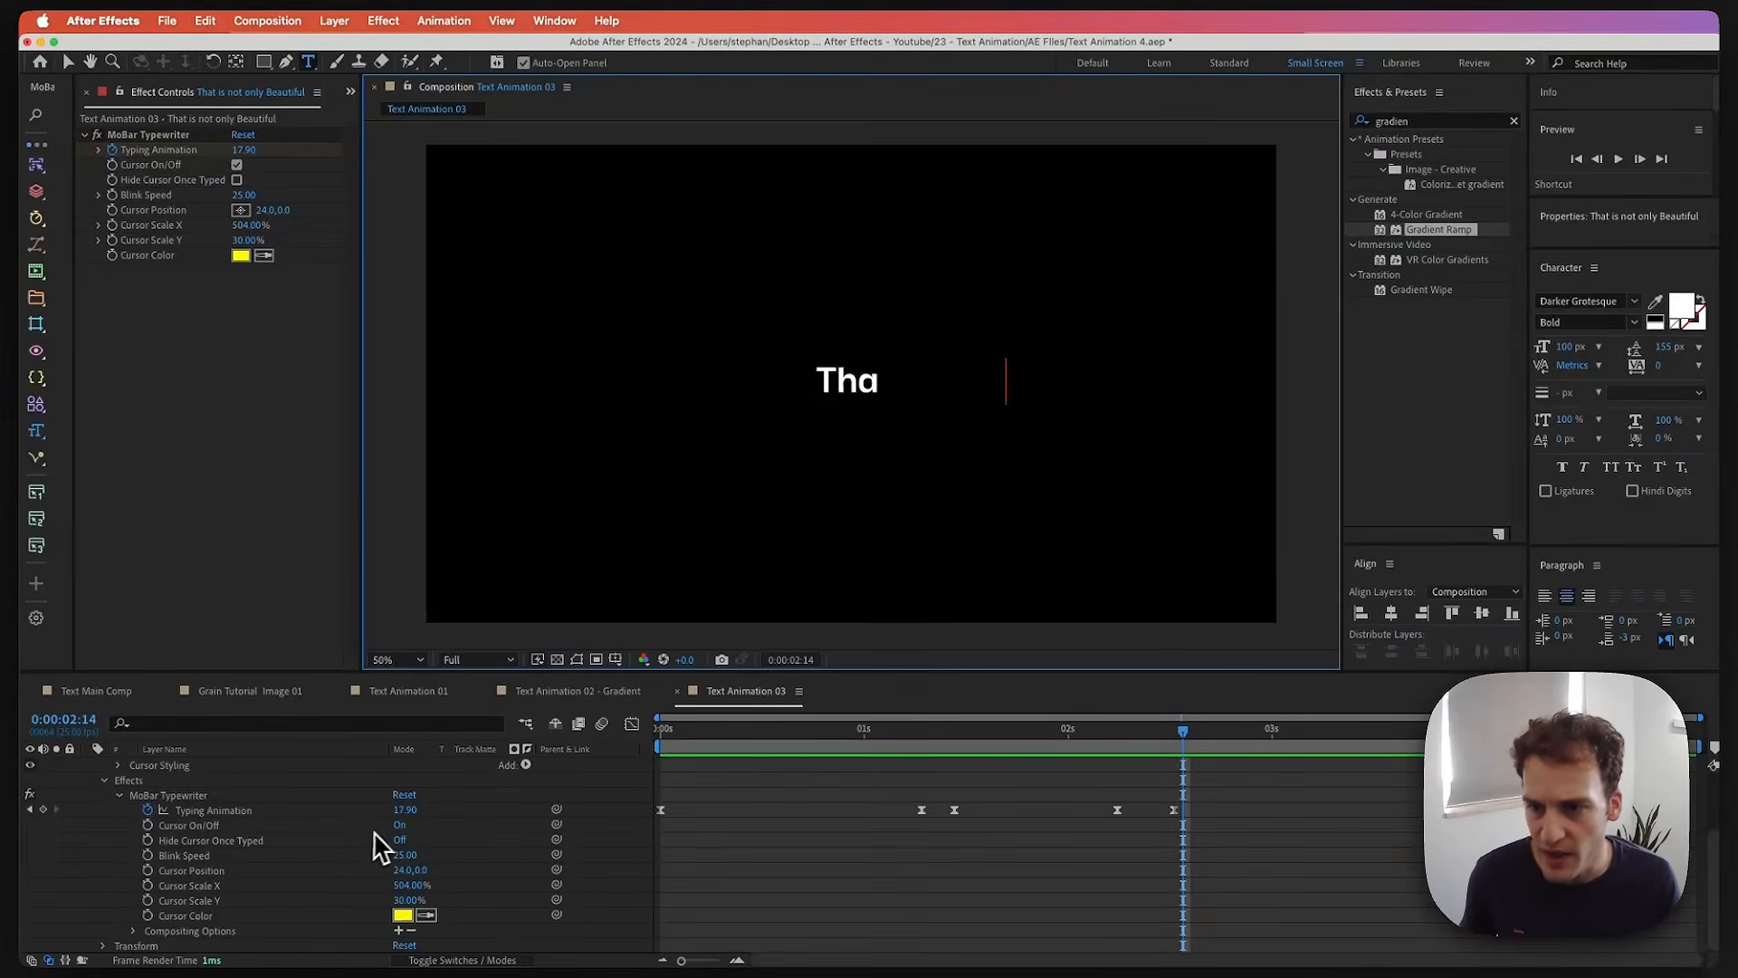
{"action": "left_click_drag", "start_coordinate": [402, 810], "coordinate": [484, 799]}
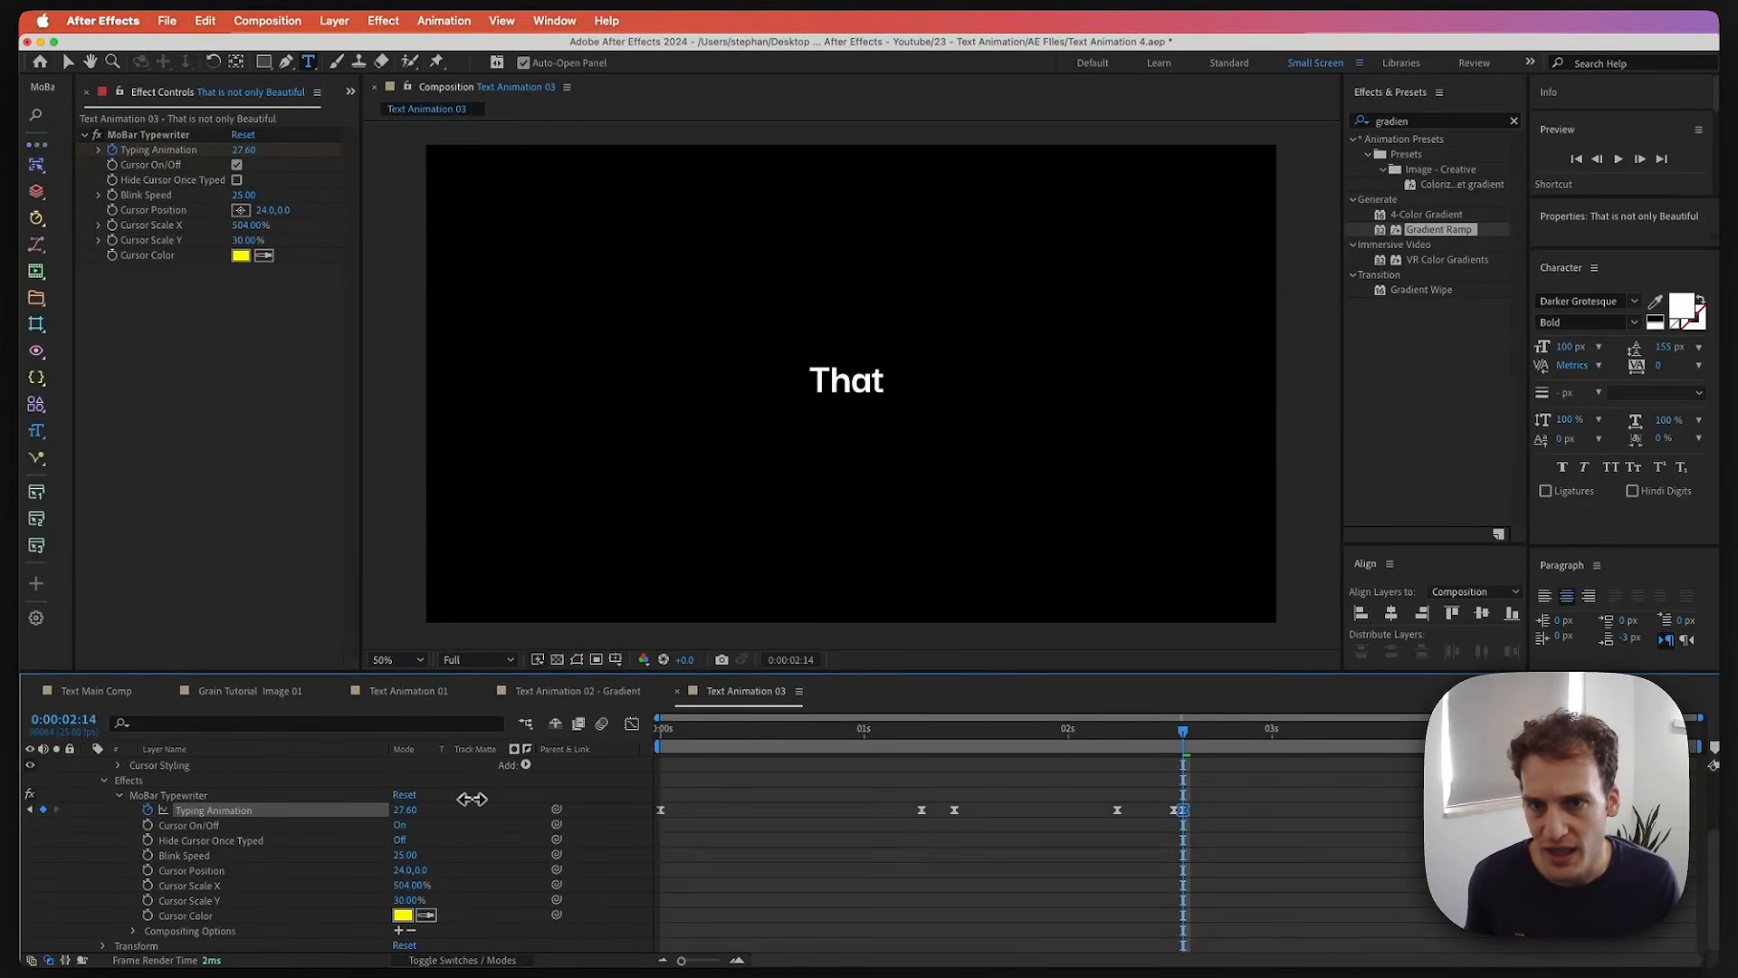
- Keyframe Typing Animation to 100 at 0:00:03:12 and preview the retyped sentence
{"action": "left_click_drag", "start_coordinate": [1277, 731], "coordinate": [1369, 743]}
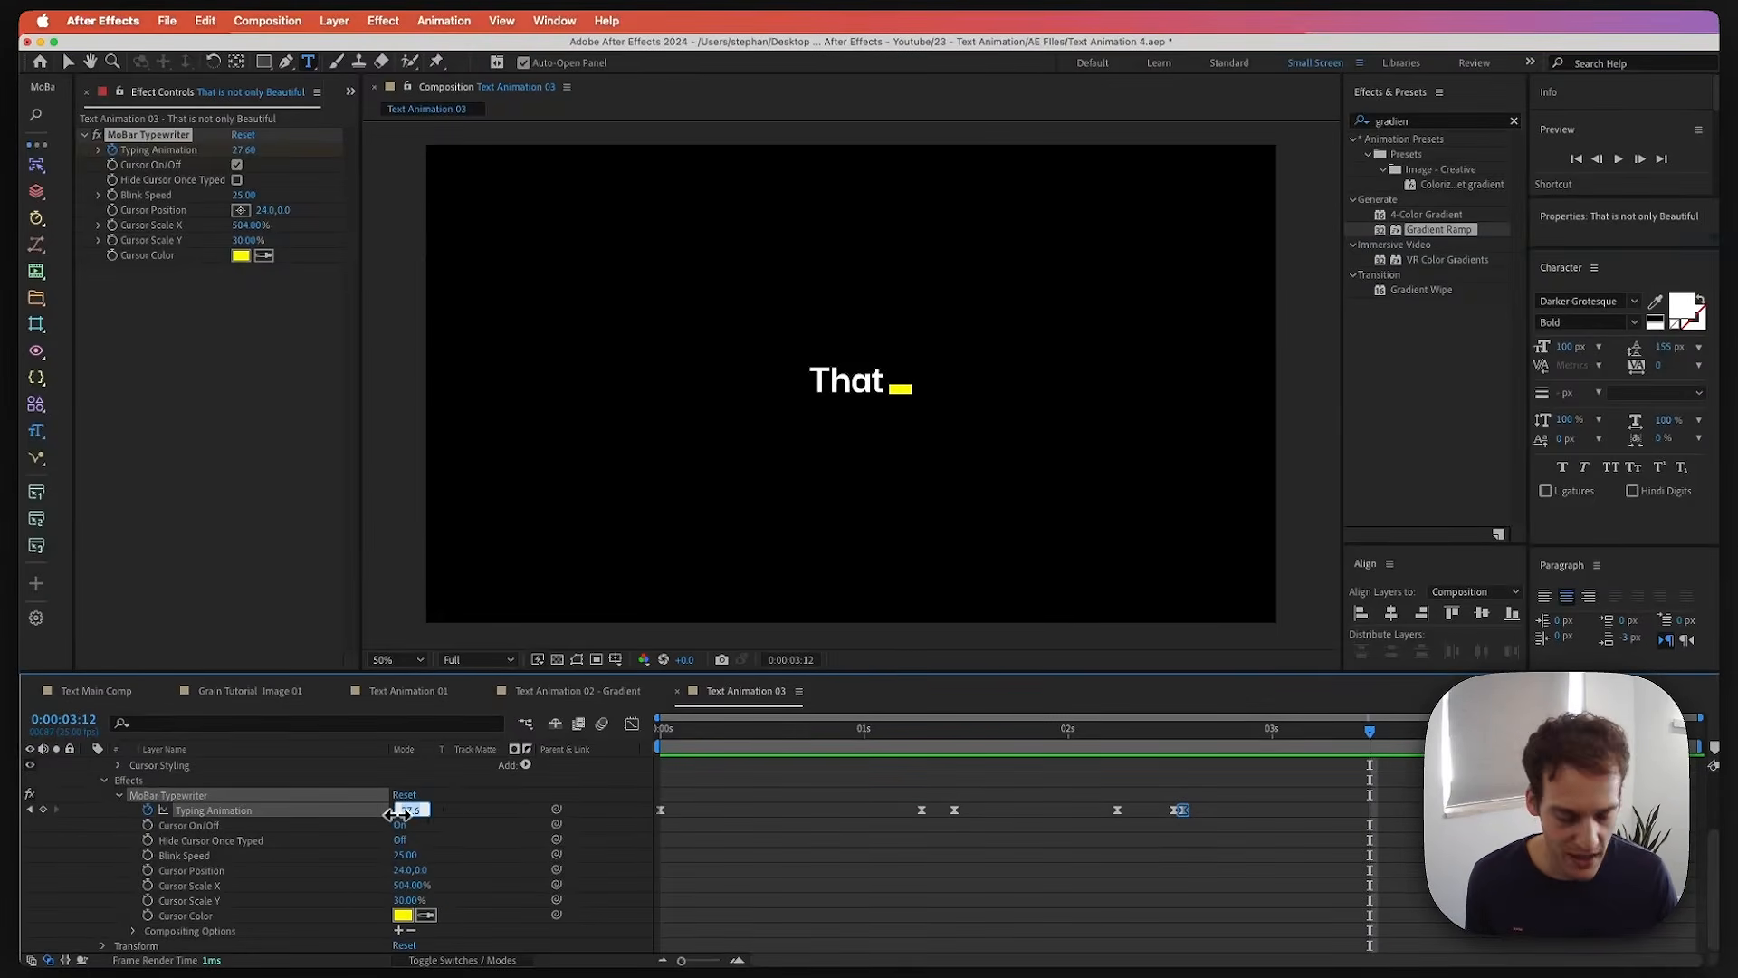
{"action": "key", "text": "Return"}
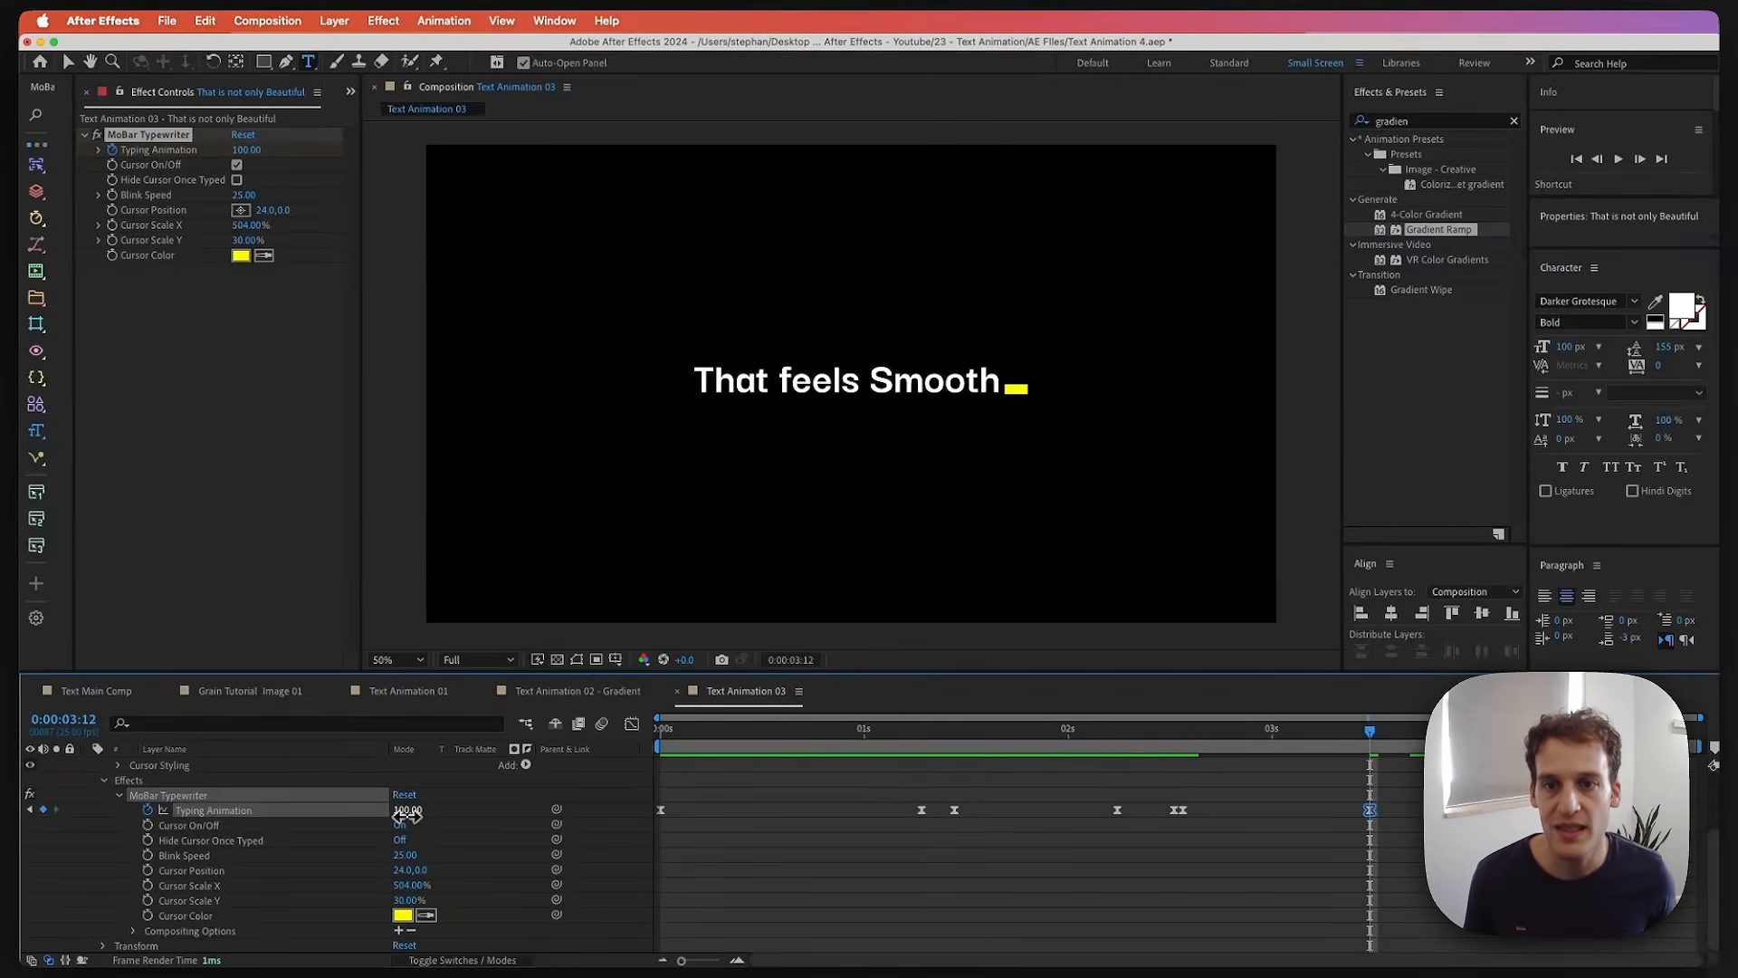
{"action": "key", "text": "space"}
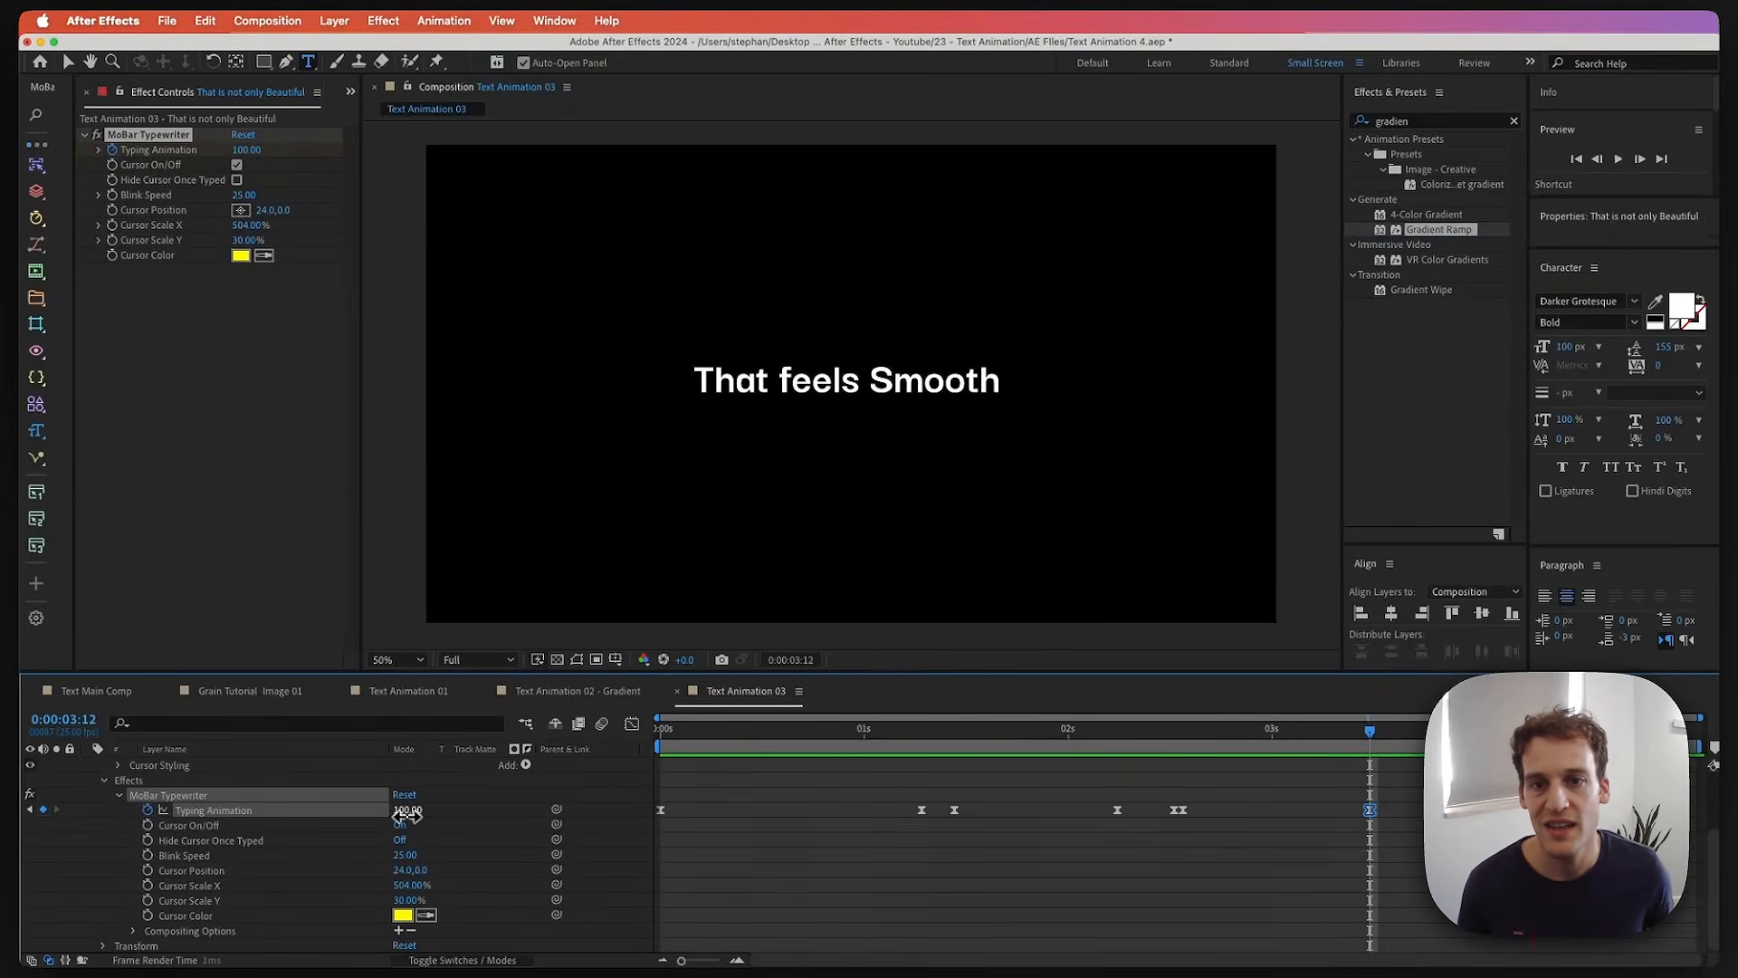
{"action": "key", "text": "space"}
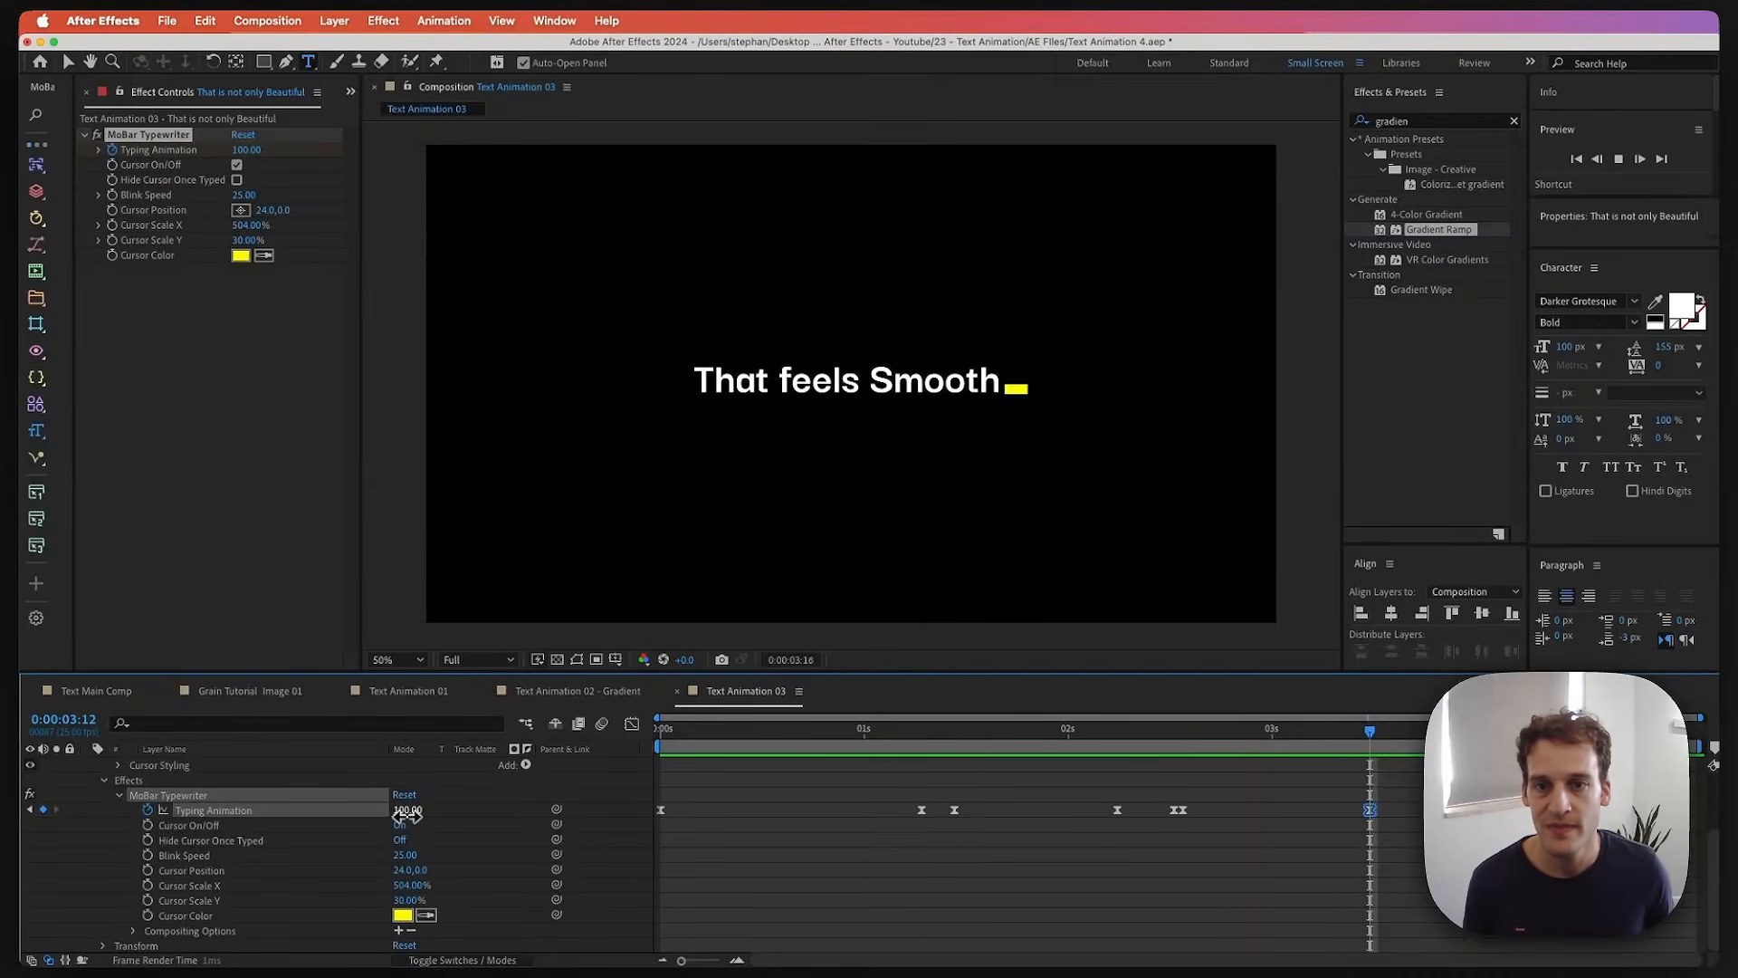
{"action": "key", "text": "space"}
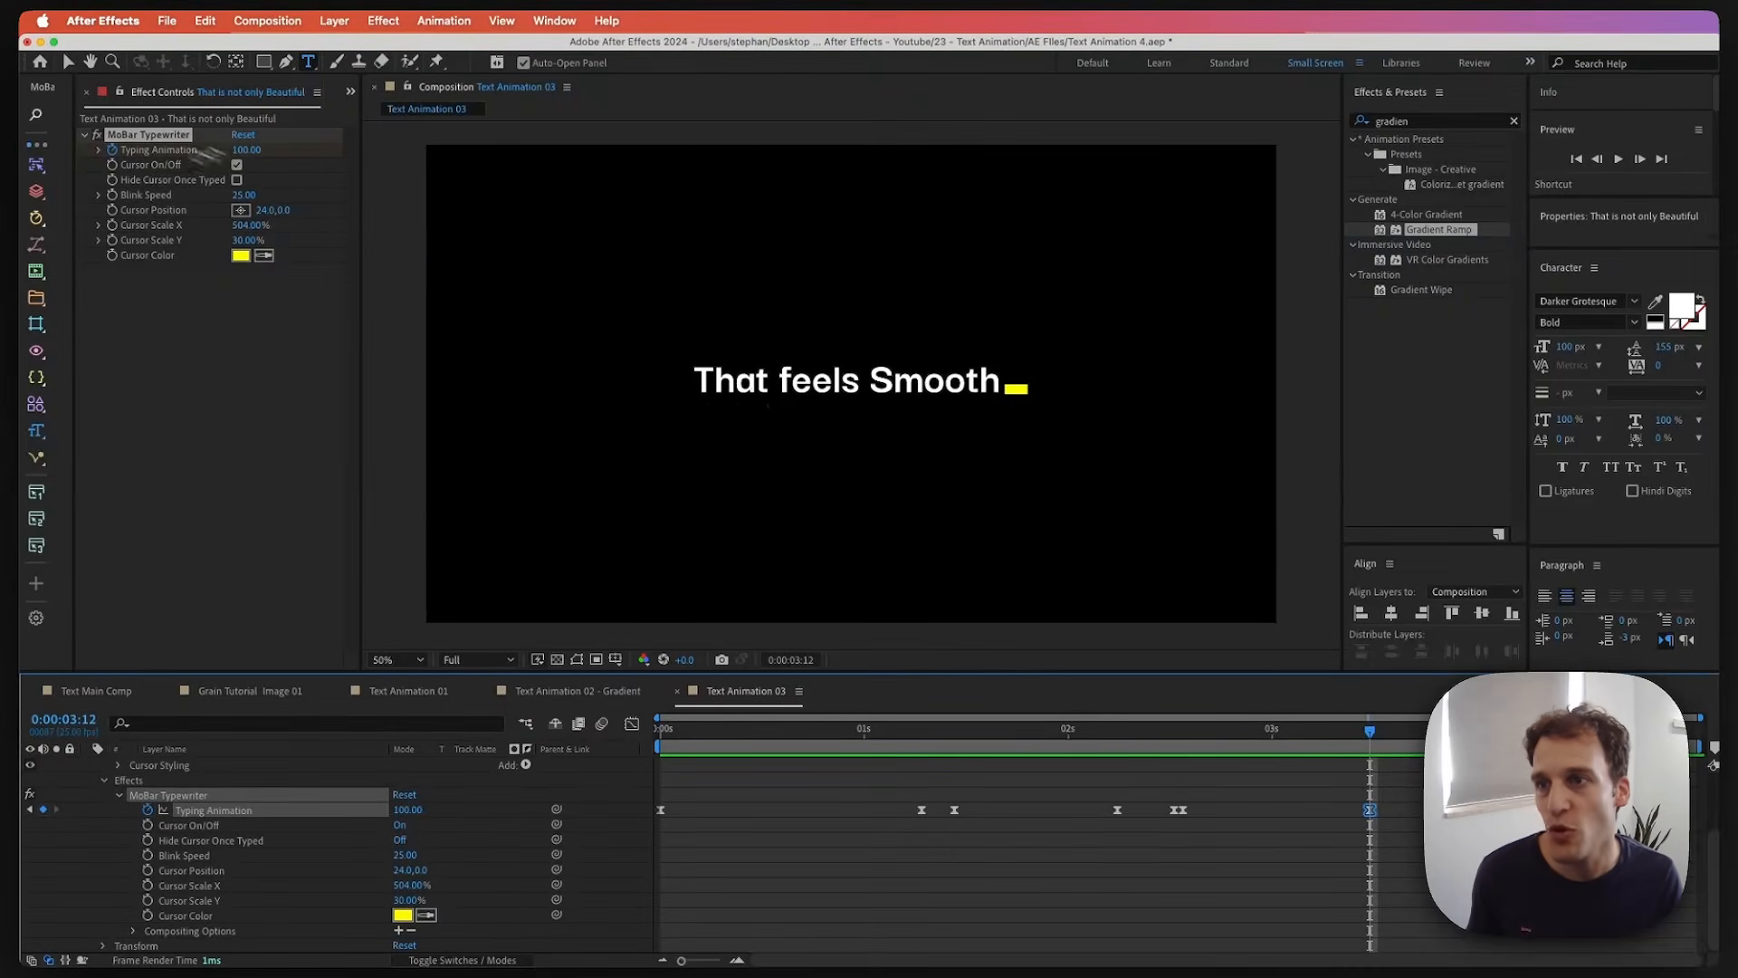
- Apply the MoBar Wiggly Text effect to the text layer
{"action": "left_click", "coordinate": [67, 64]}
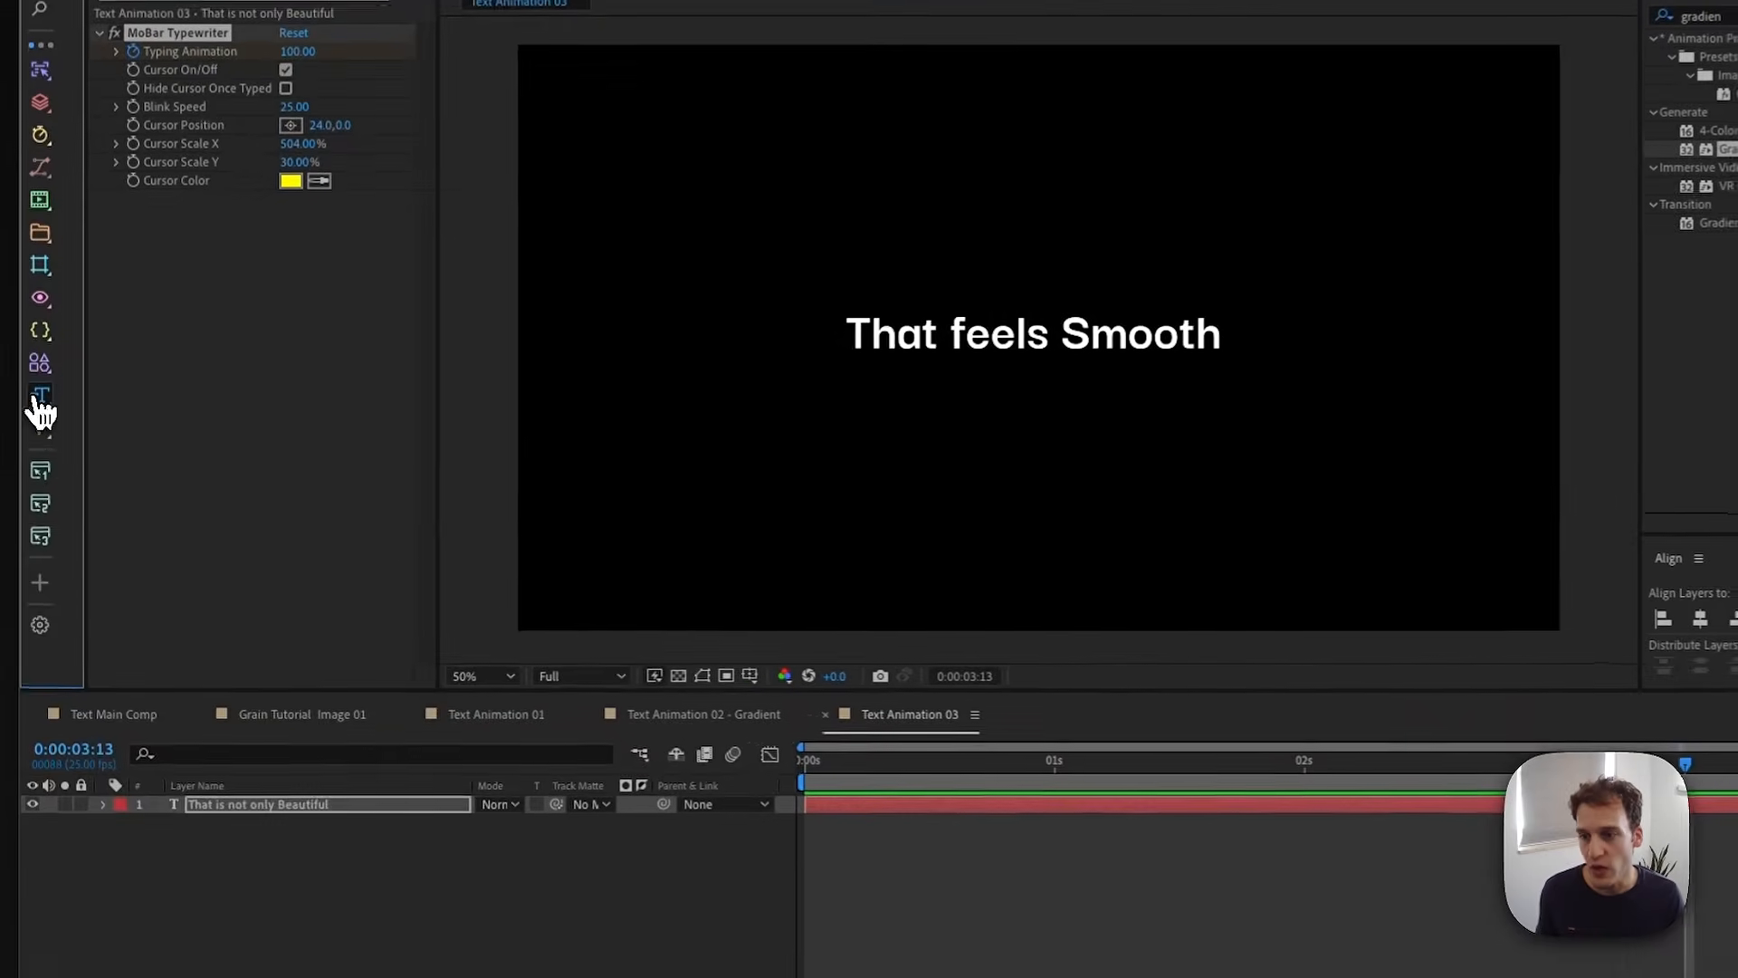
{"action": "left_click", "coordinate": [36, 432]}
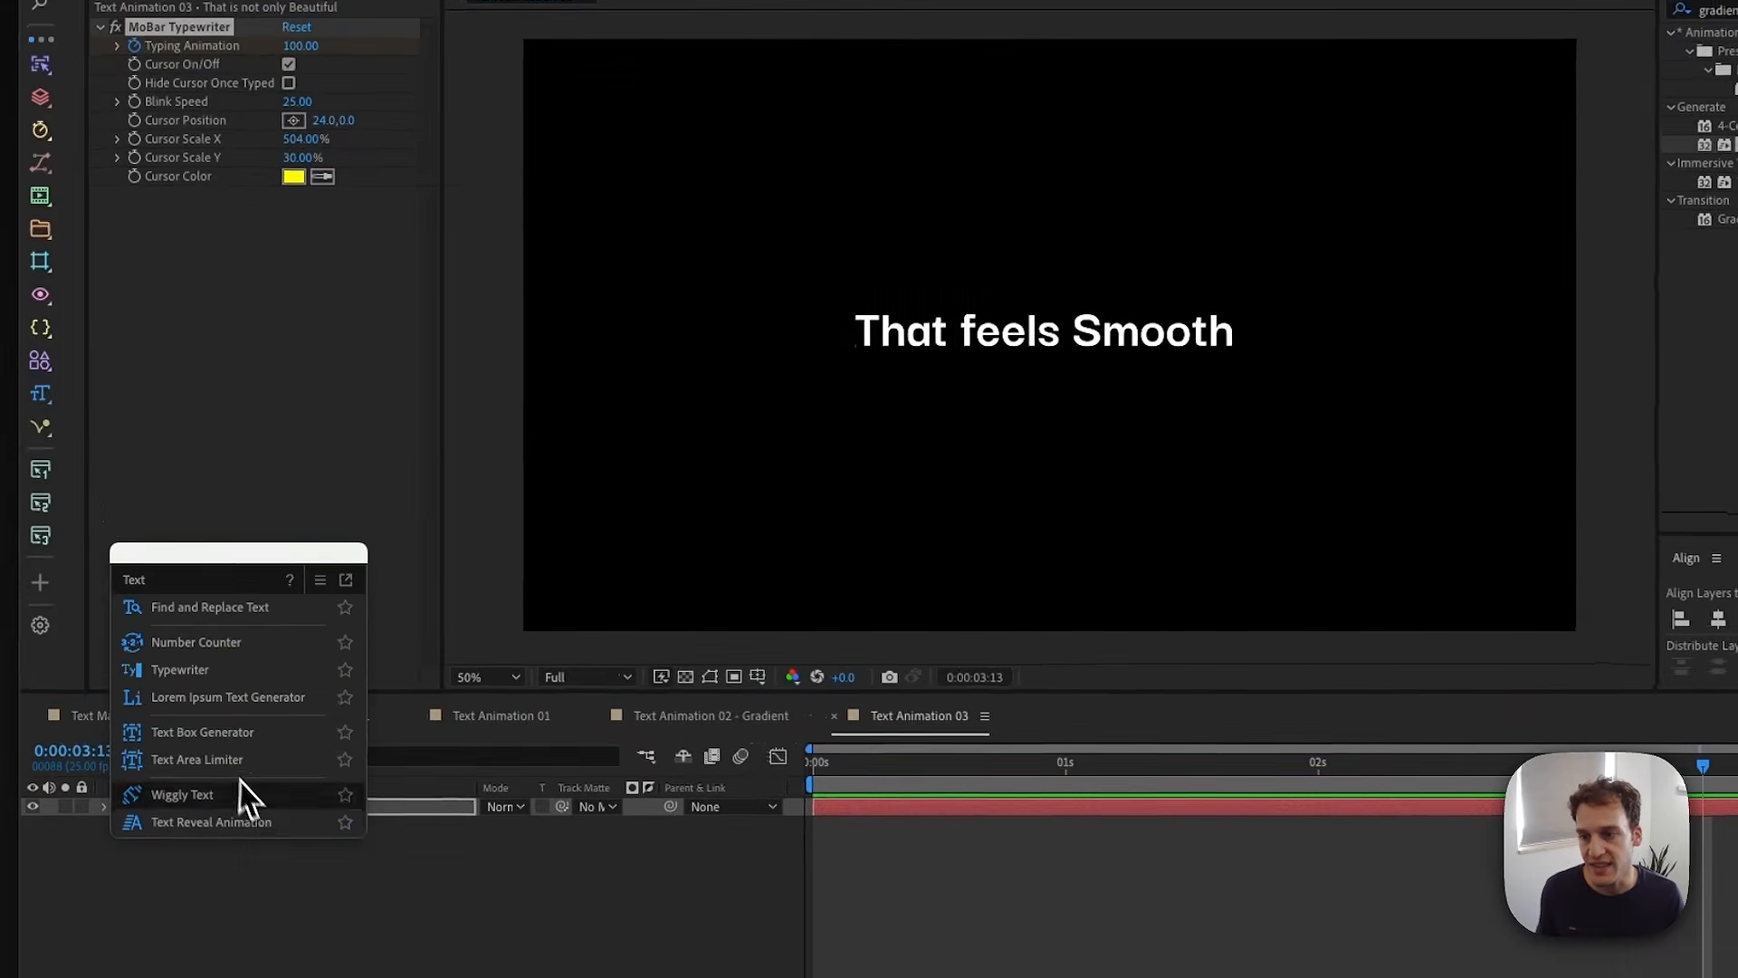
{"action": "left_click", "coordinate": [186, 802]}
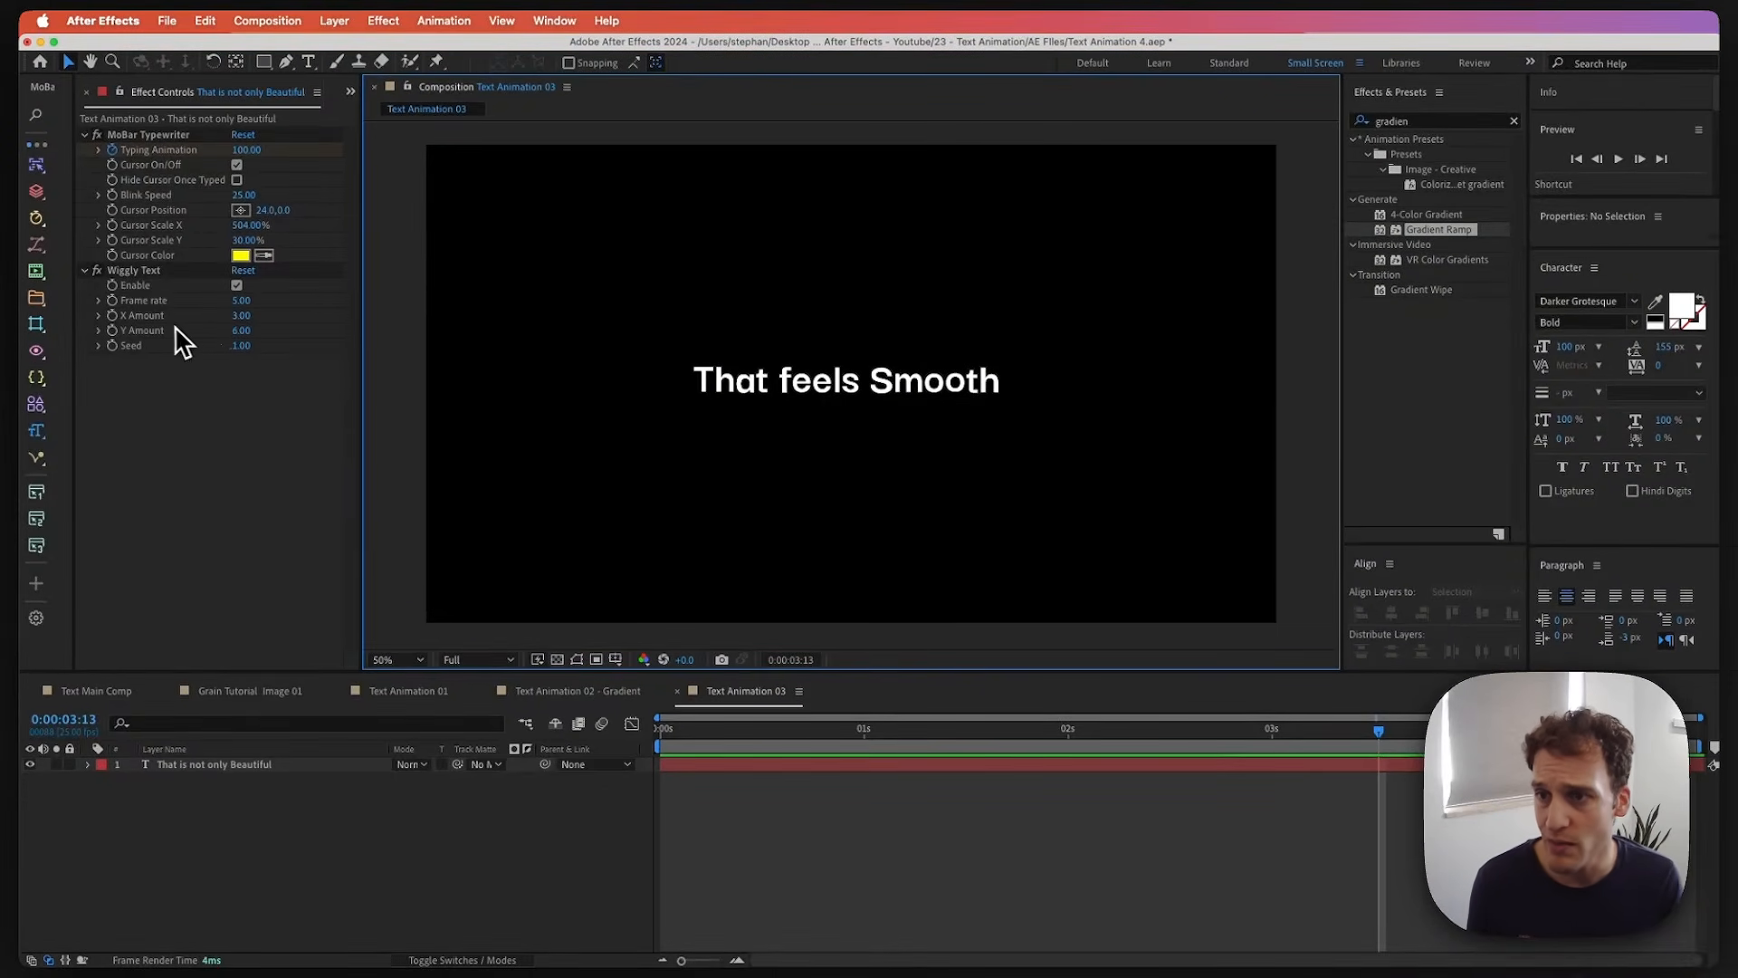
- Try a Wiggly Text Y Amount of 177 and preview the motion
{"action": "left_click_drag", "start_coordinate": [241, 330], "coordinate": [471, 374]}
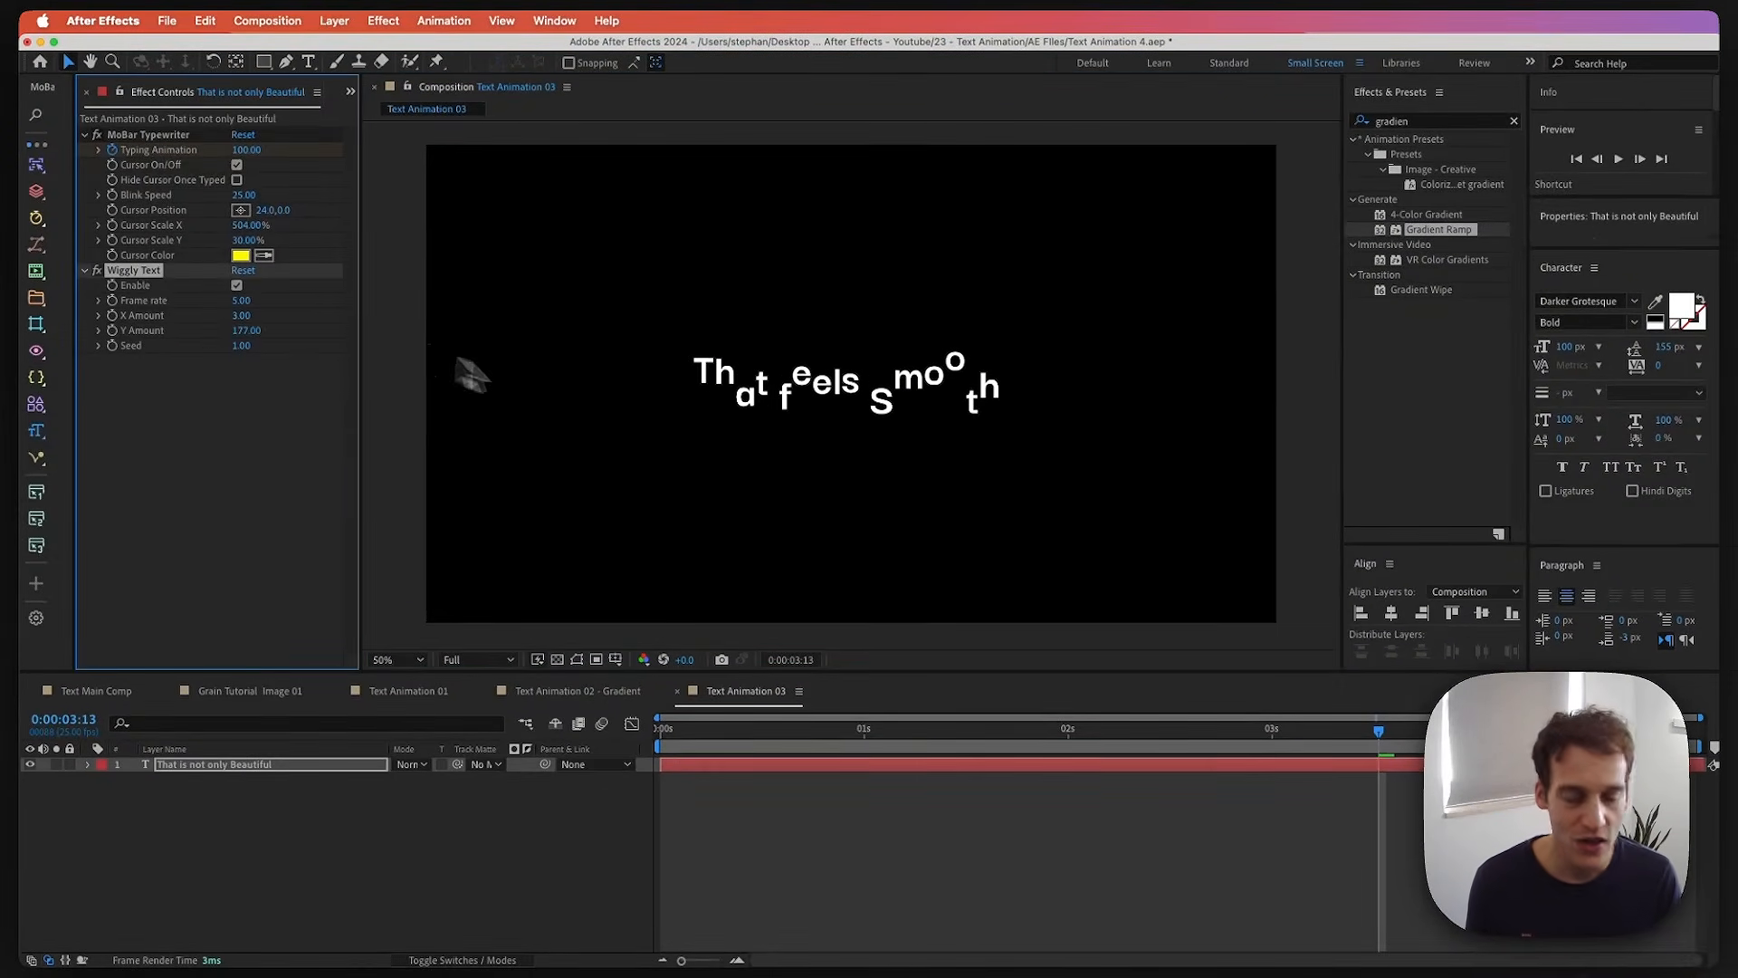
{"action": "key", "text": "space"}
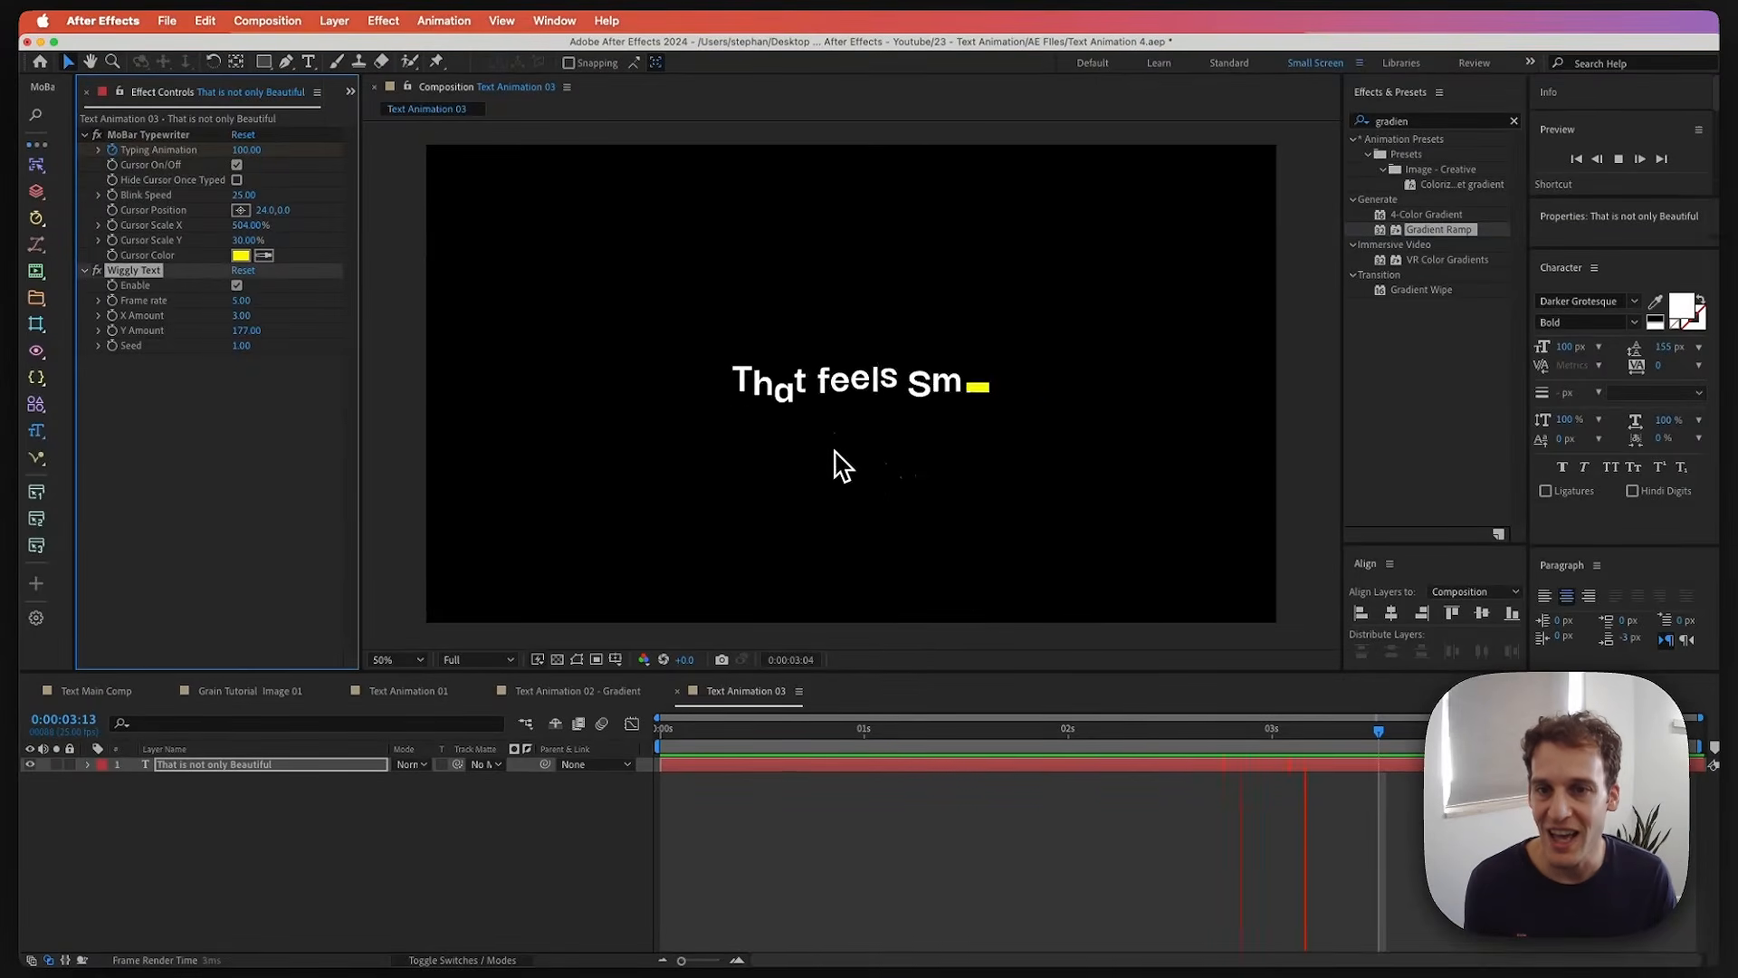
{"action": "key", "text": "space"}
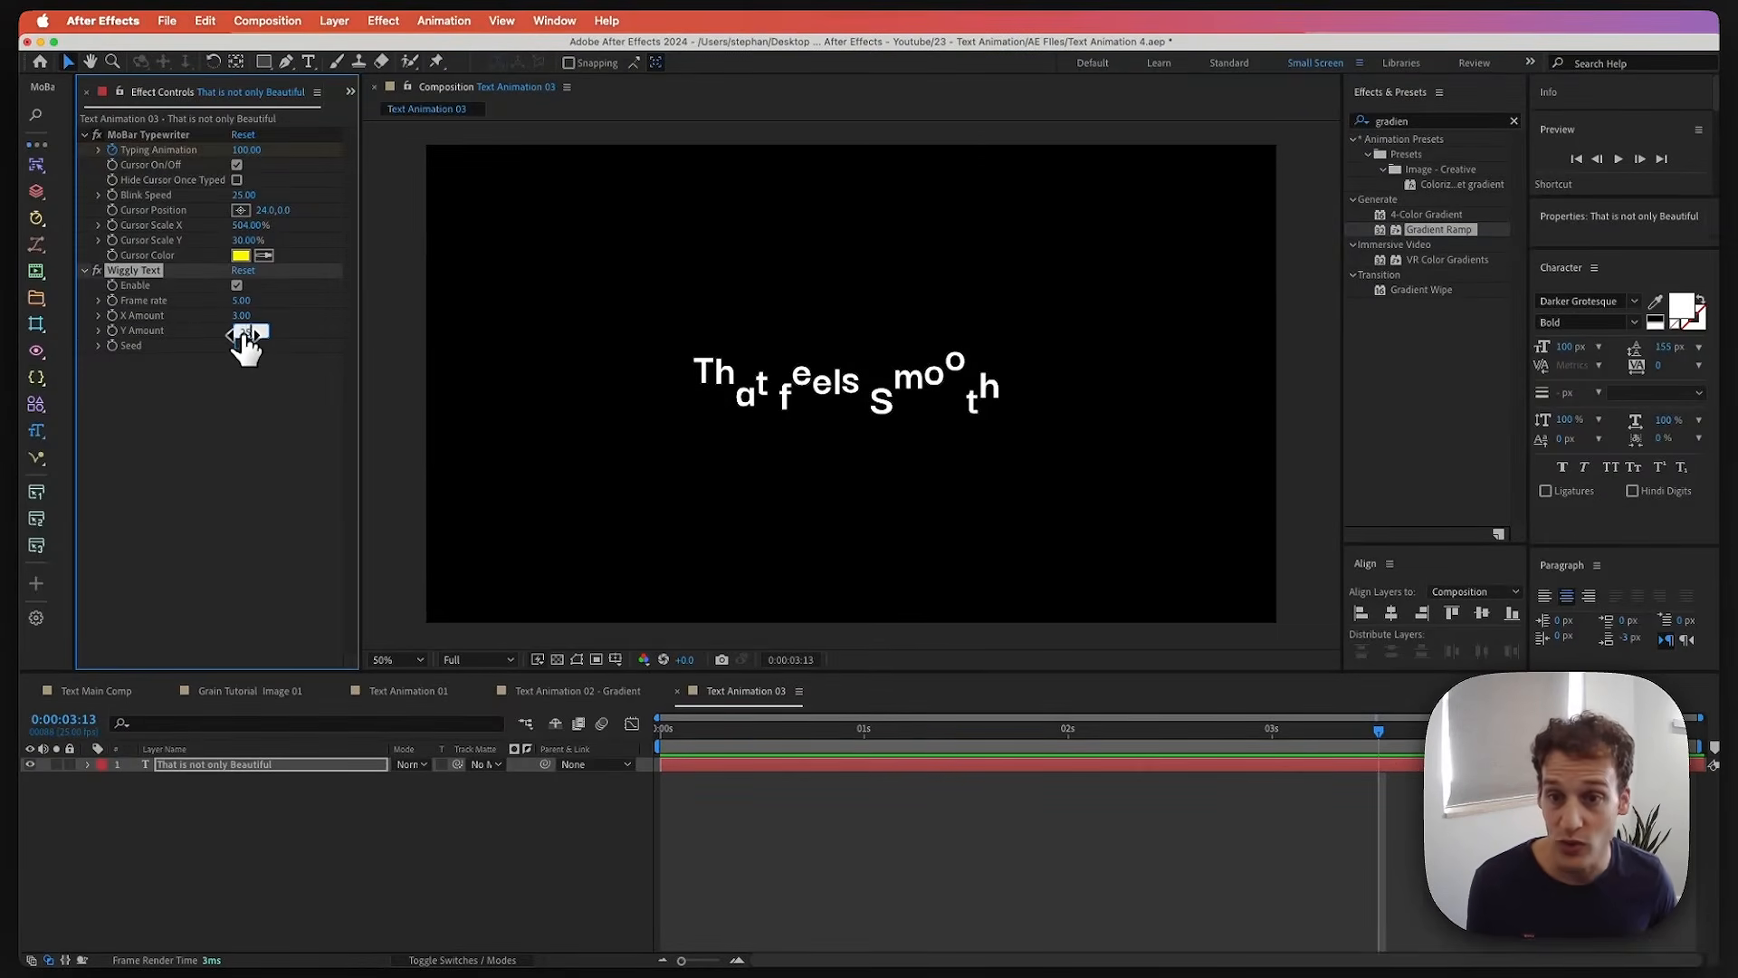
- Set the Wiggly Text Y Amount to 25 and preview the animation
{"action": "key", "text": "Return"}
{"action": "key", "text": "space"}
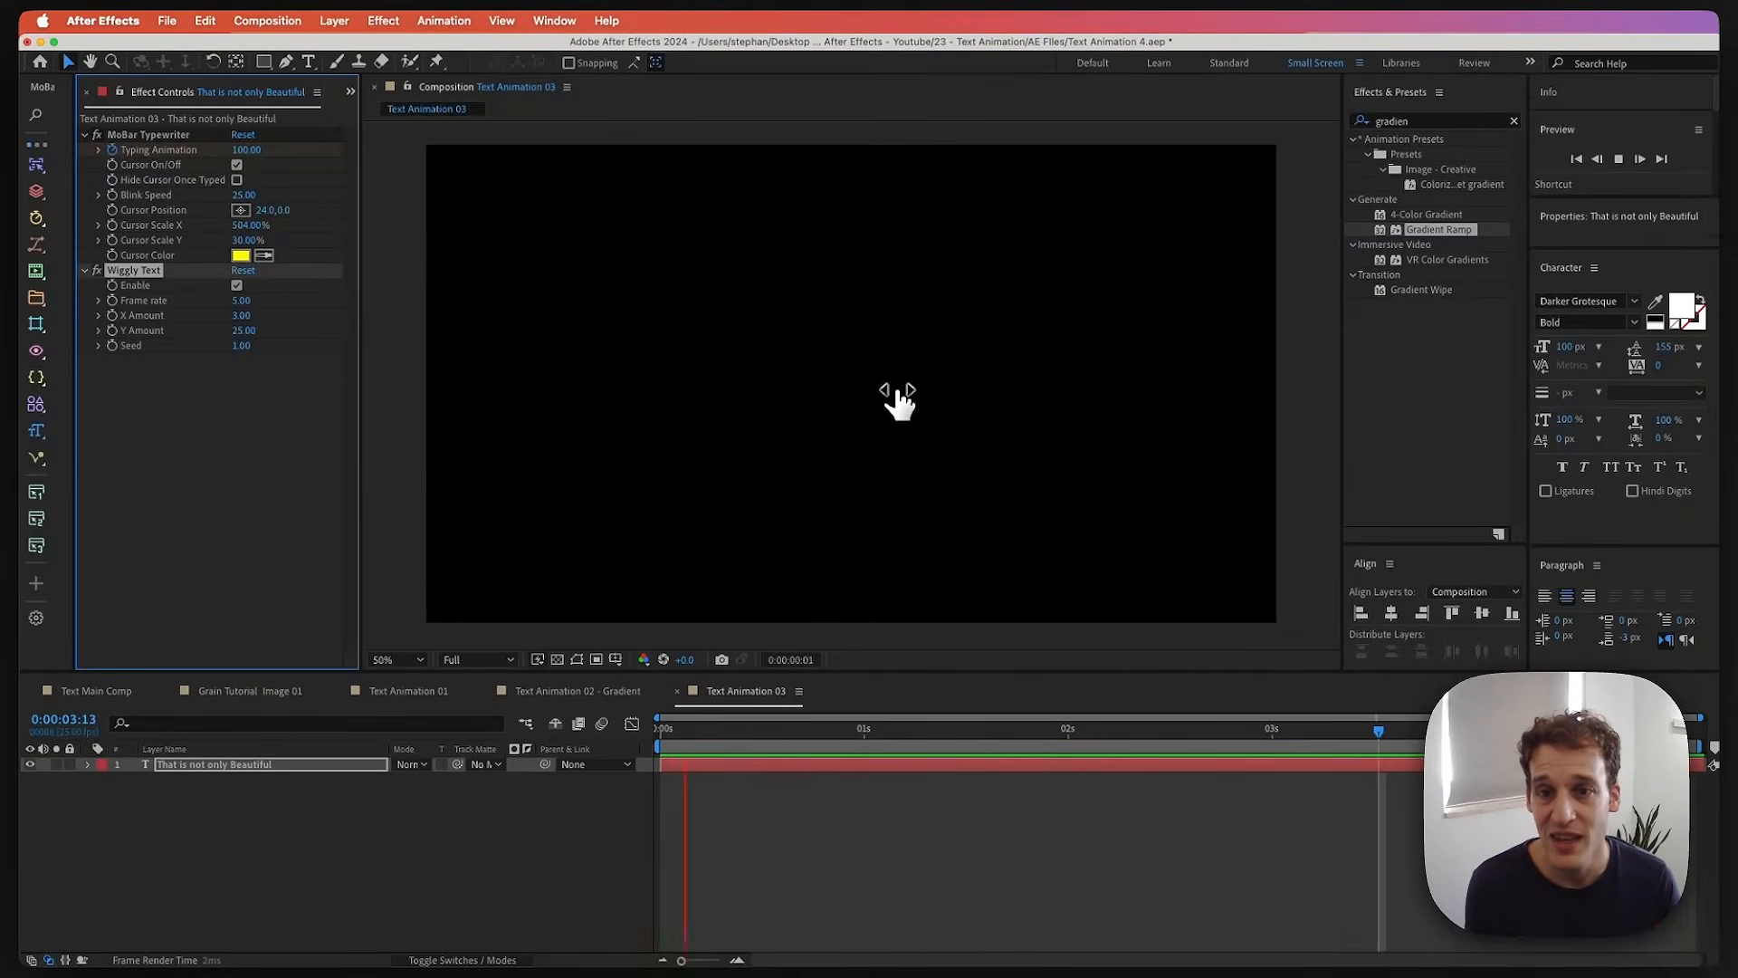
{"action": "key", "text": "space"}
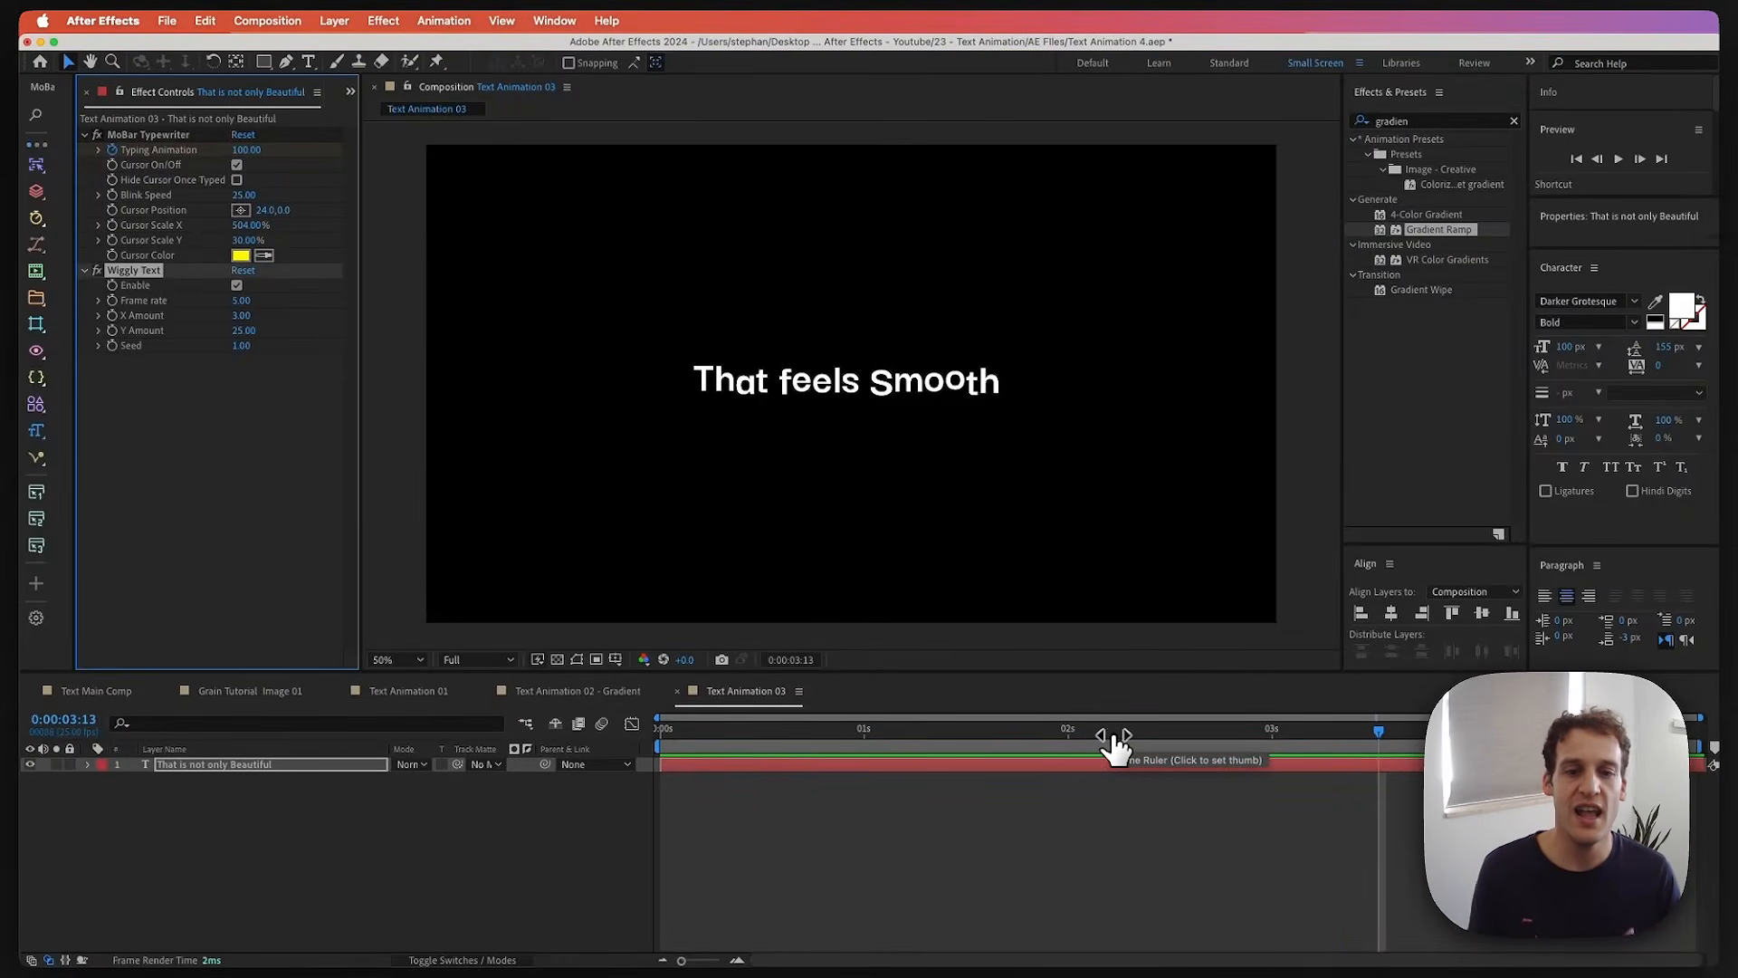
- Show the layer's keyframes and keyframe the Wiggly Text Enable option as off at 0:00:02:13
{"action": "left_click", "coordinate": [1102, 762]}
{"action": "key", "text": "u"}
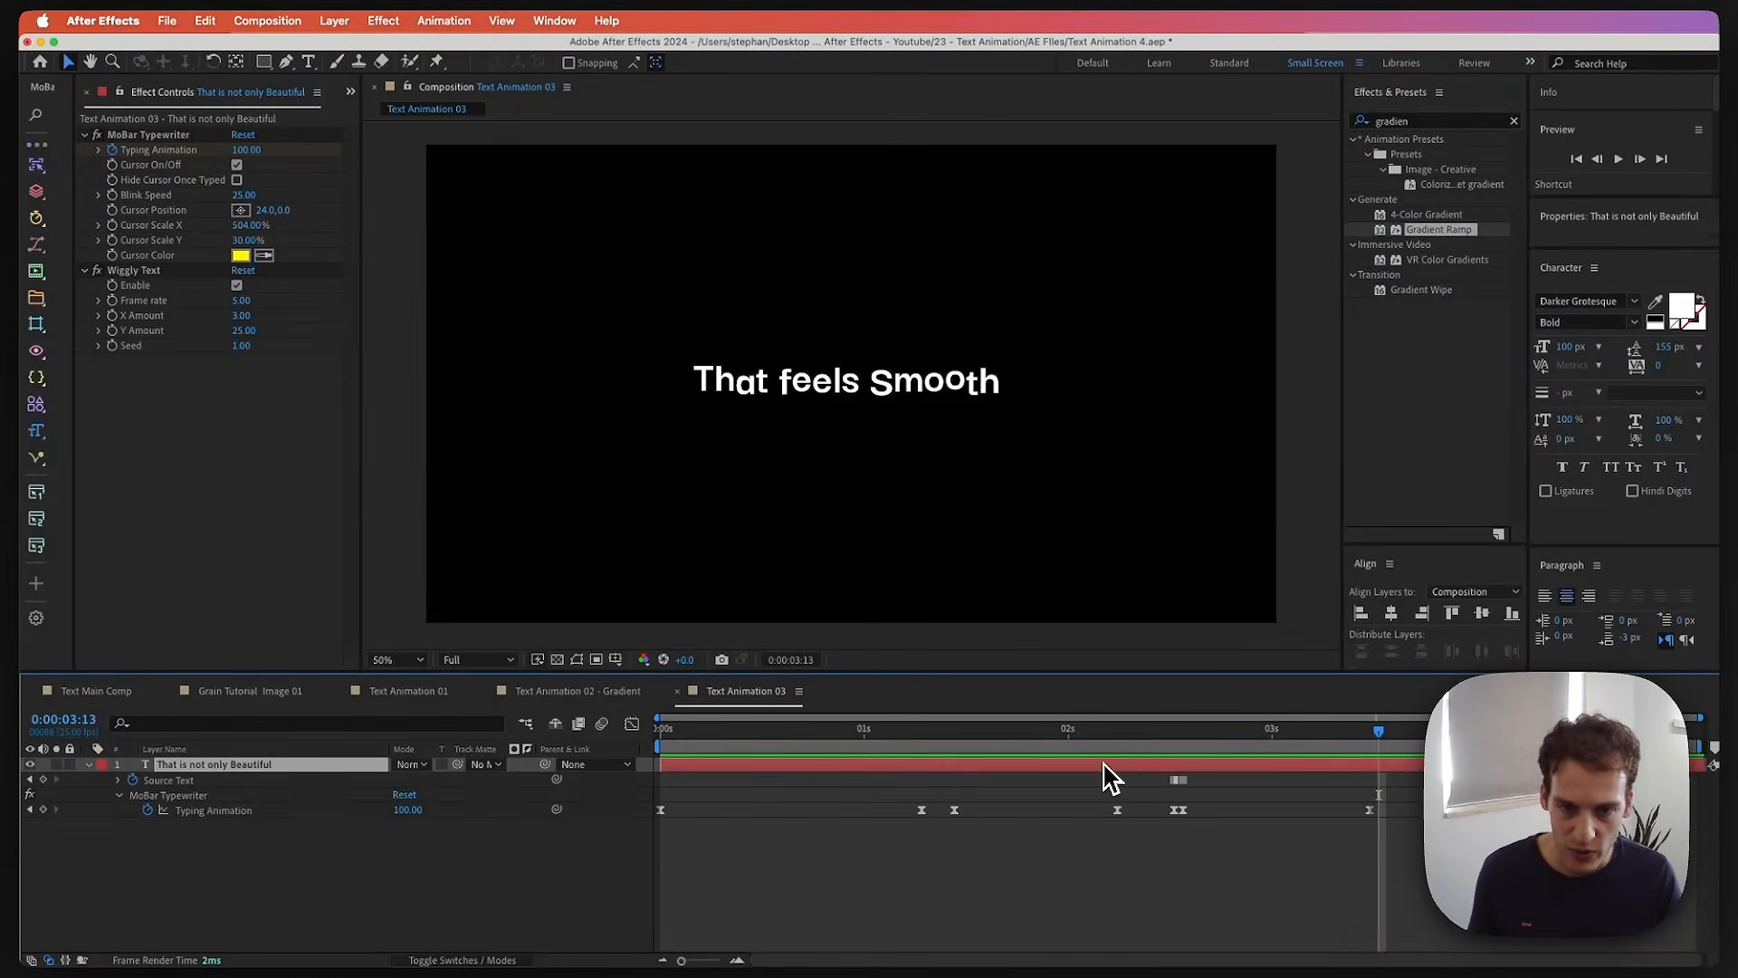
{"action": "left_click_drag", "start_coordinate": [1166, 730], "coordinate": [1174, 730]}
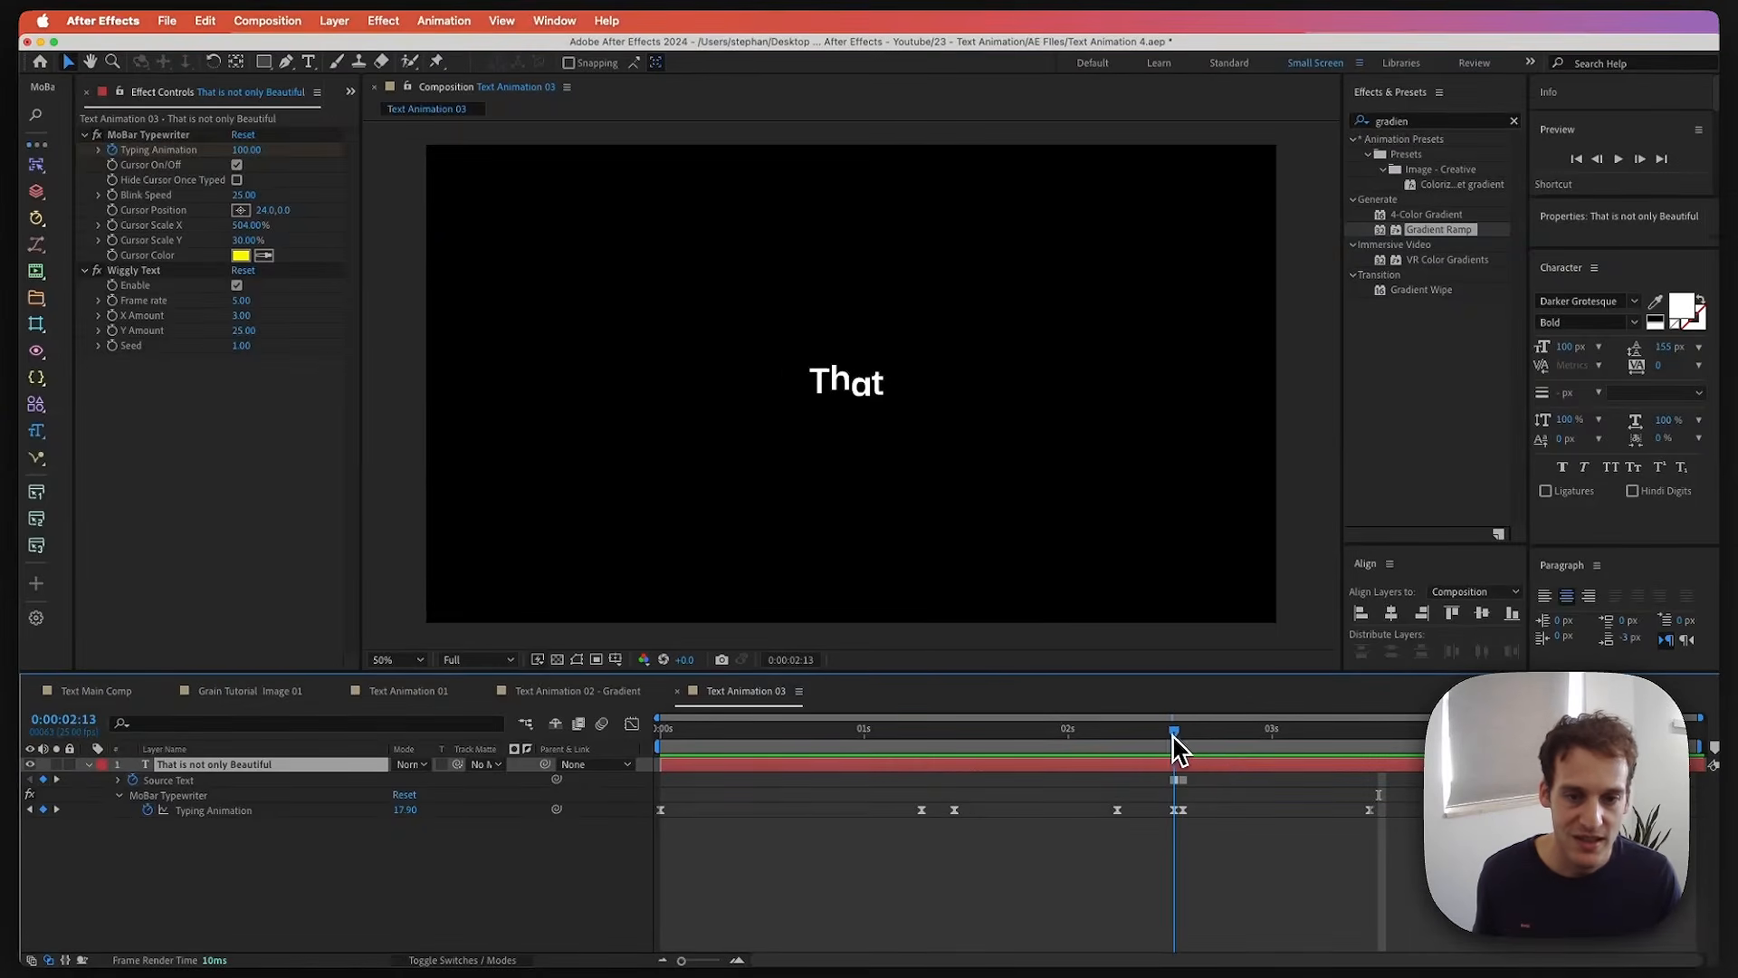
{"action": "left_click", "coordinate": [127, 270]}
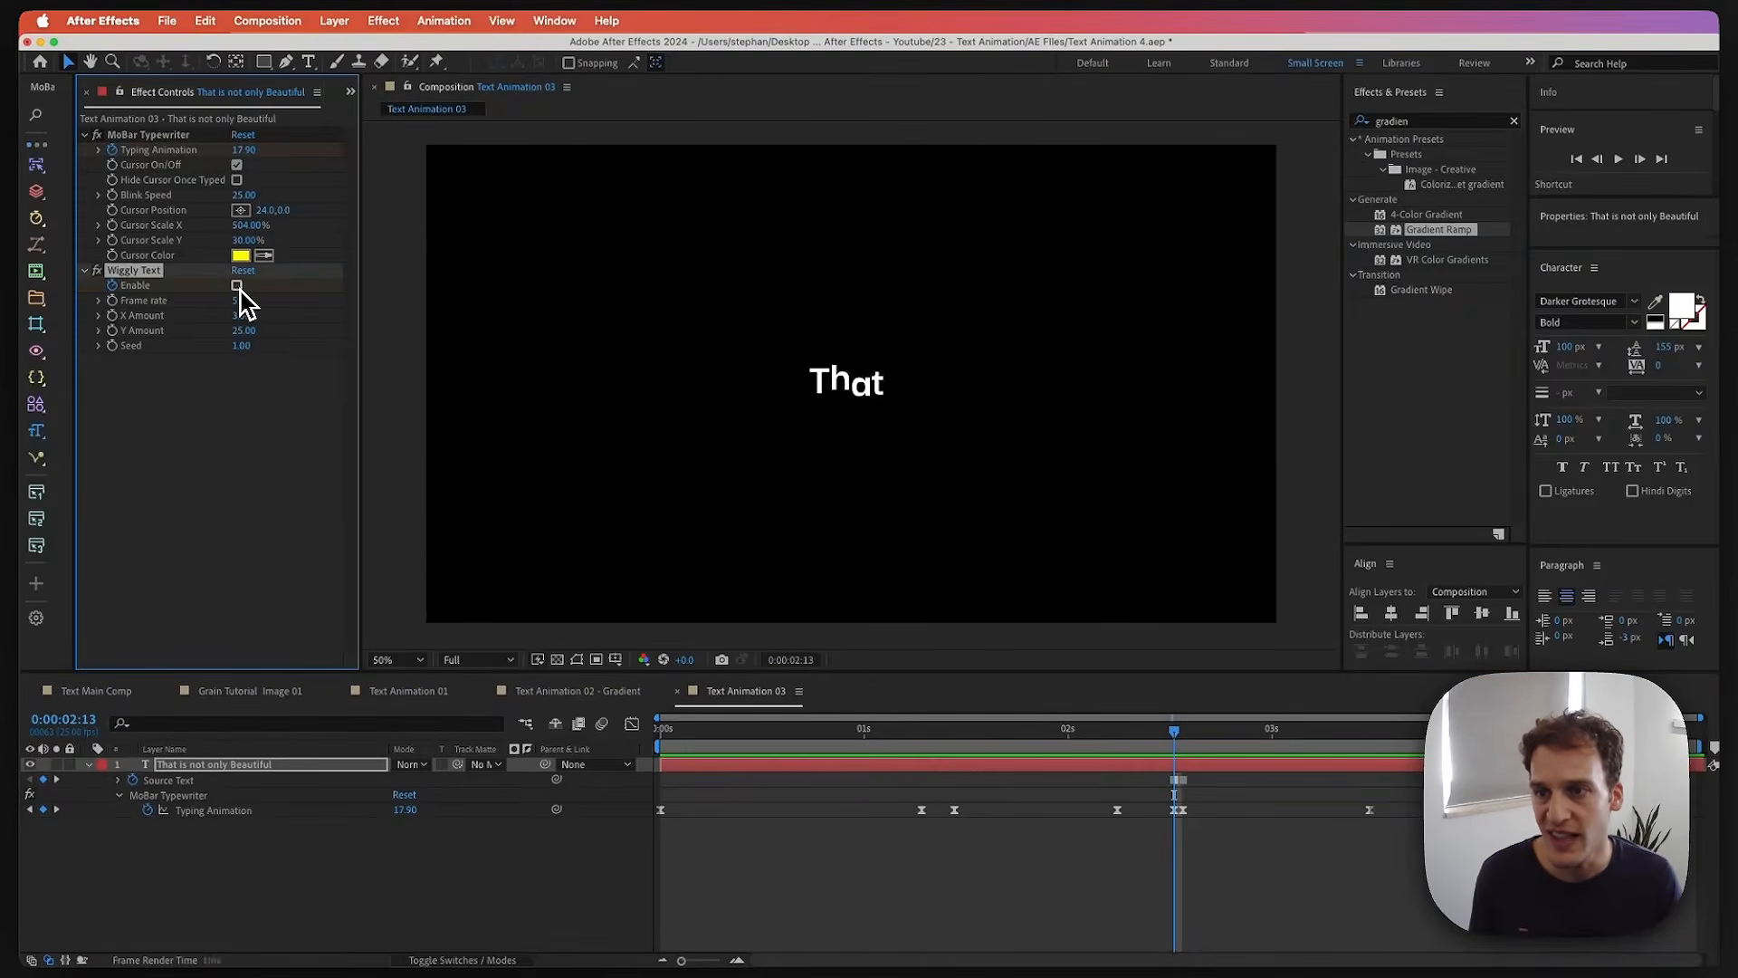
- Keyframe the Wiggly Text Enable option as on at 0:00:02:14, show the layer's keyframes and preview the animation
{"action": "left_click", "coordinate": [1182, 731]}
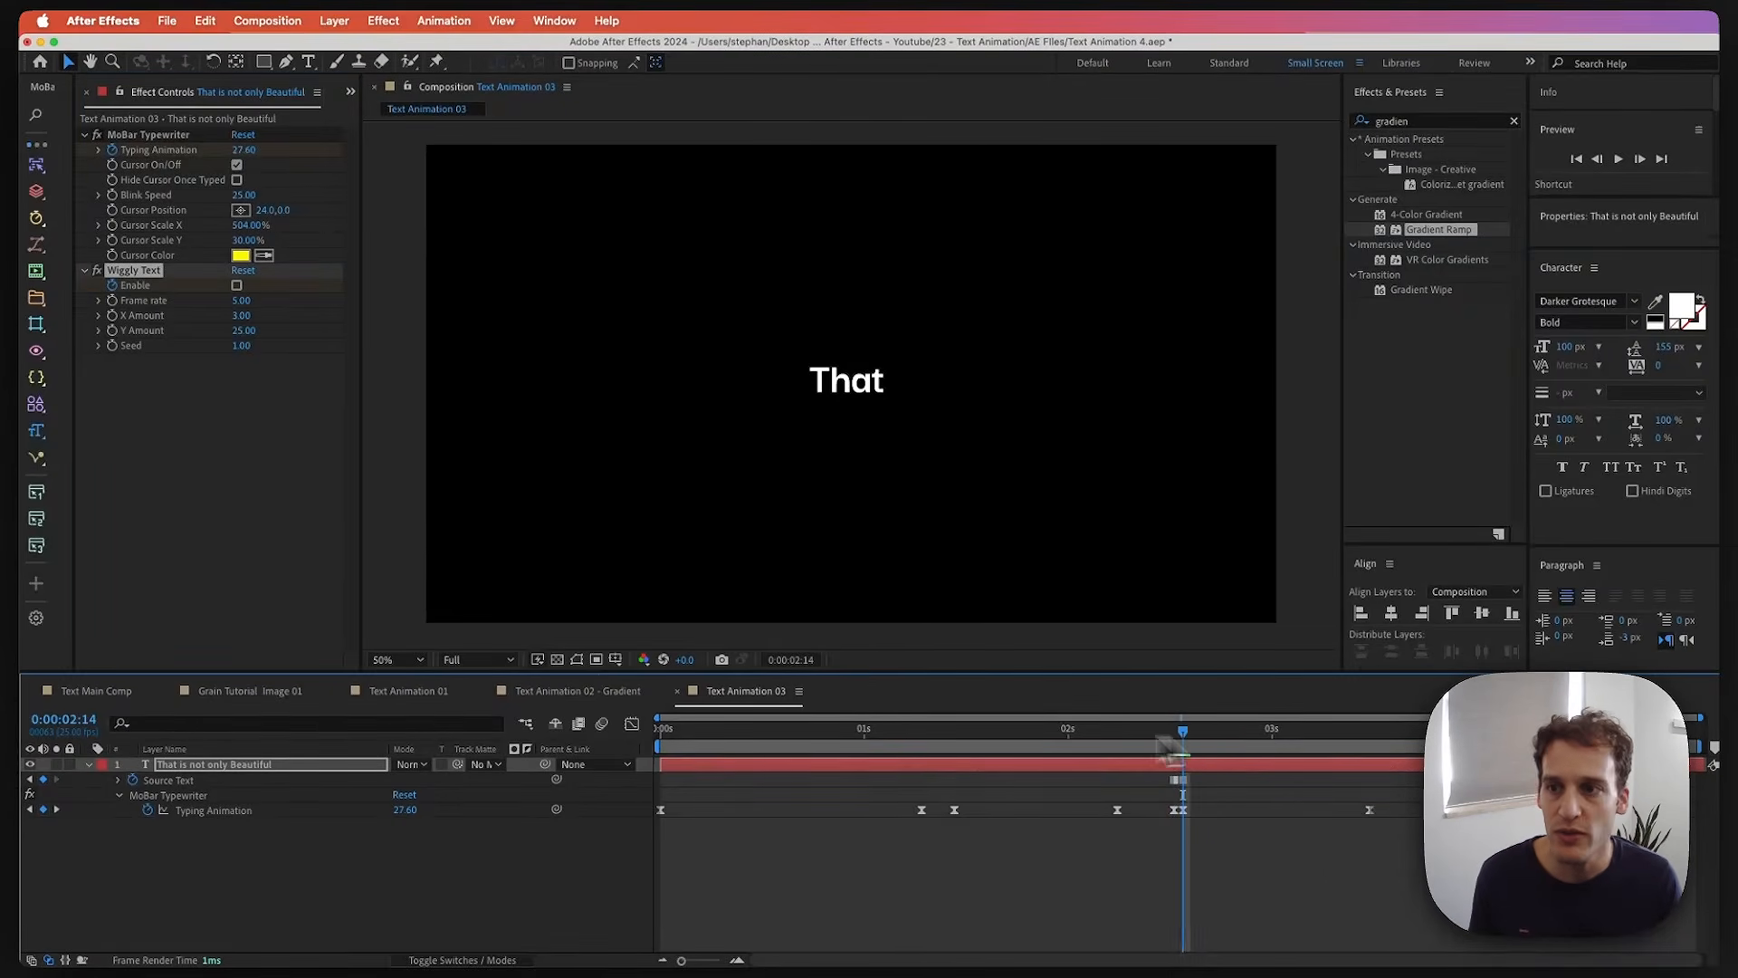
{"action": "left_click", "coordinate": [236, 285]}
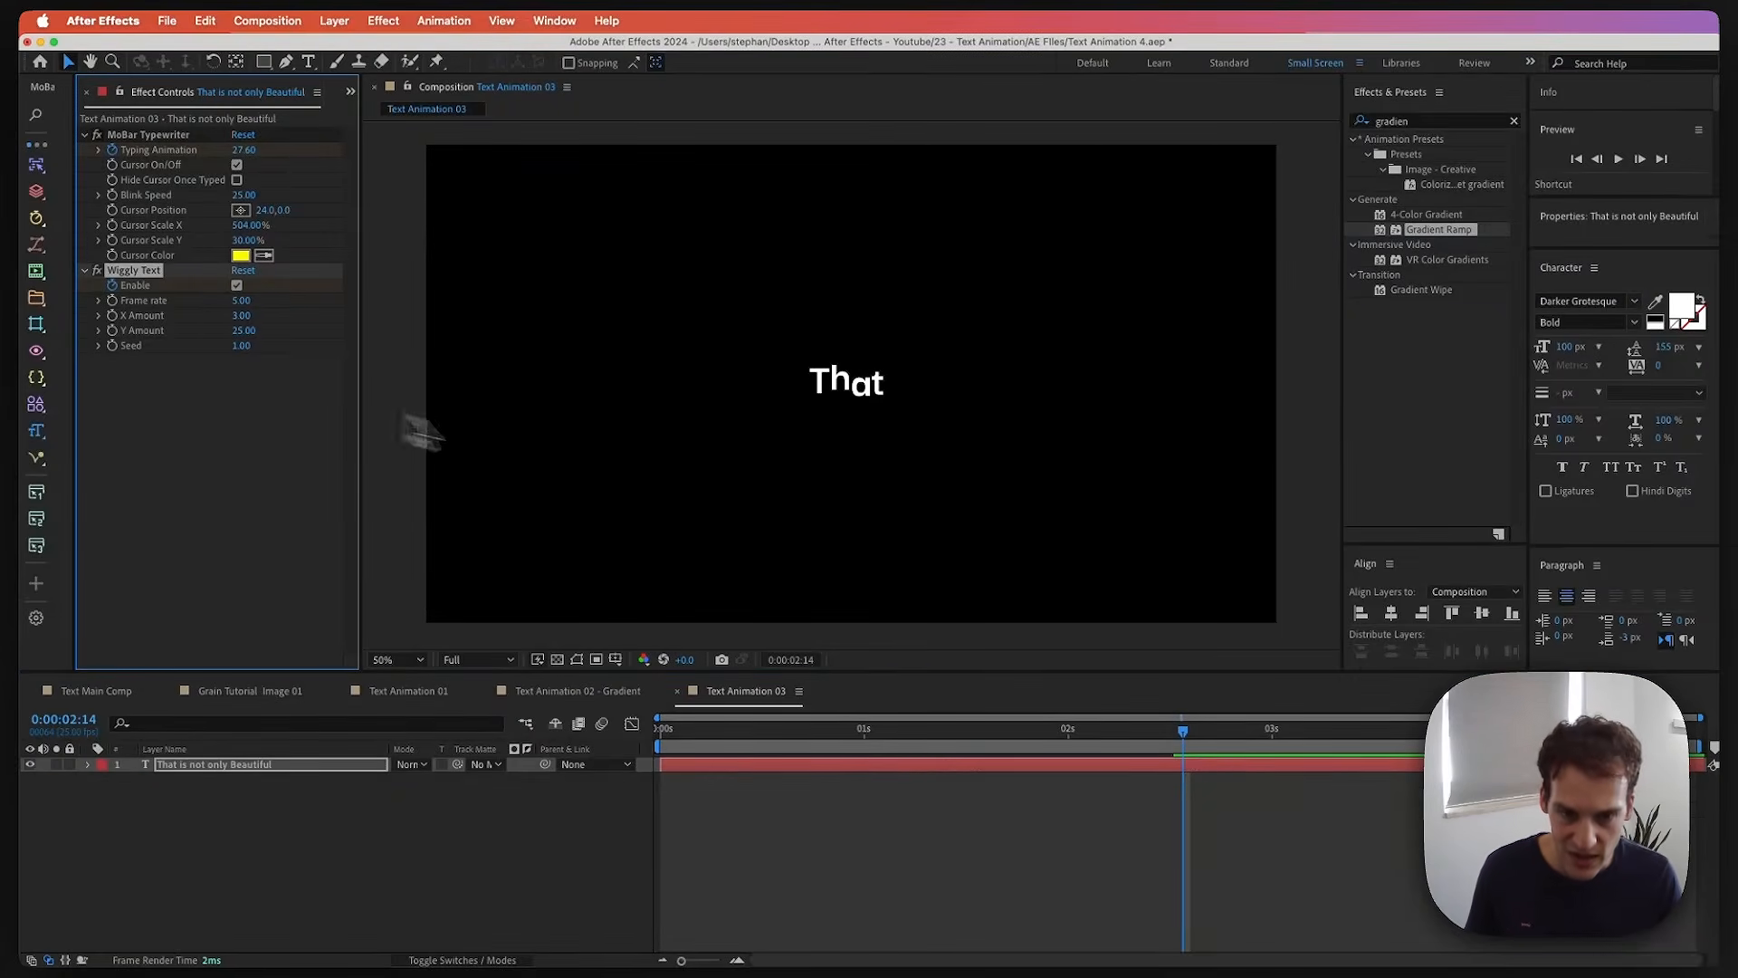
{"action": "key", "text": "u"}
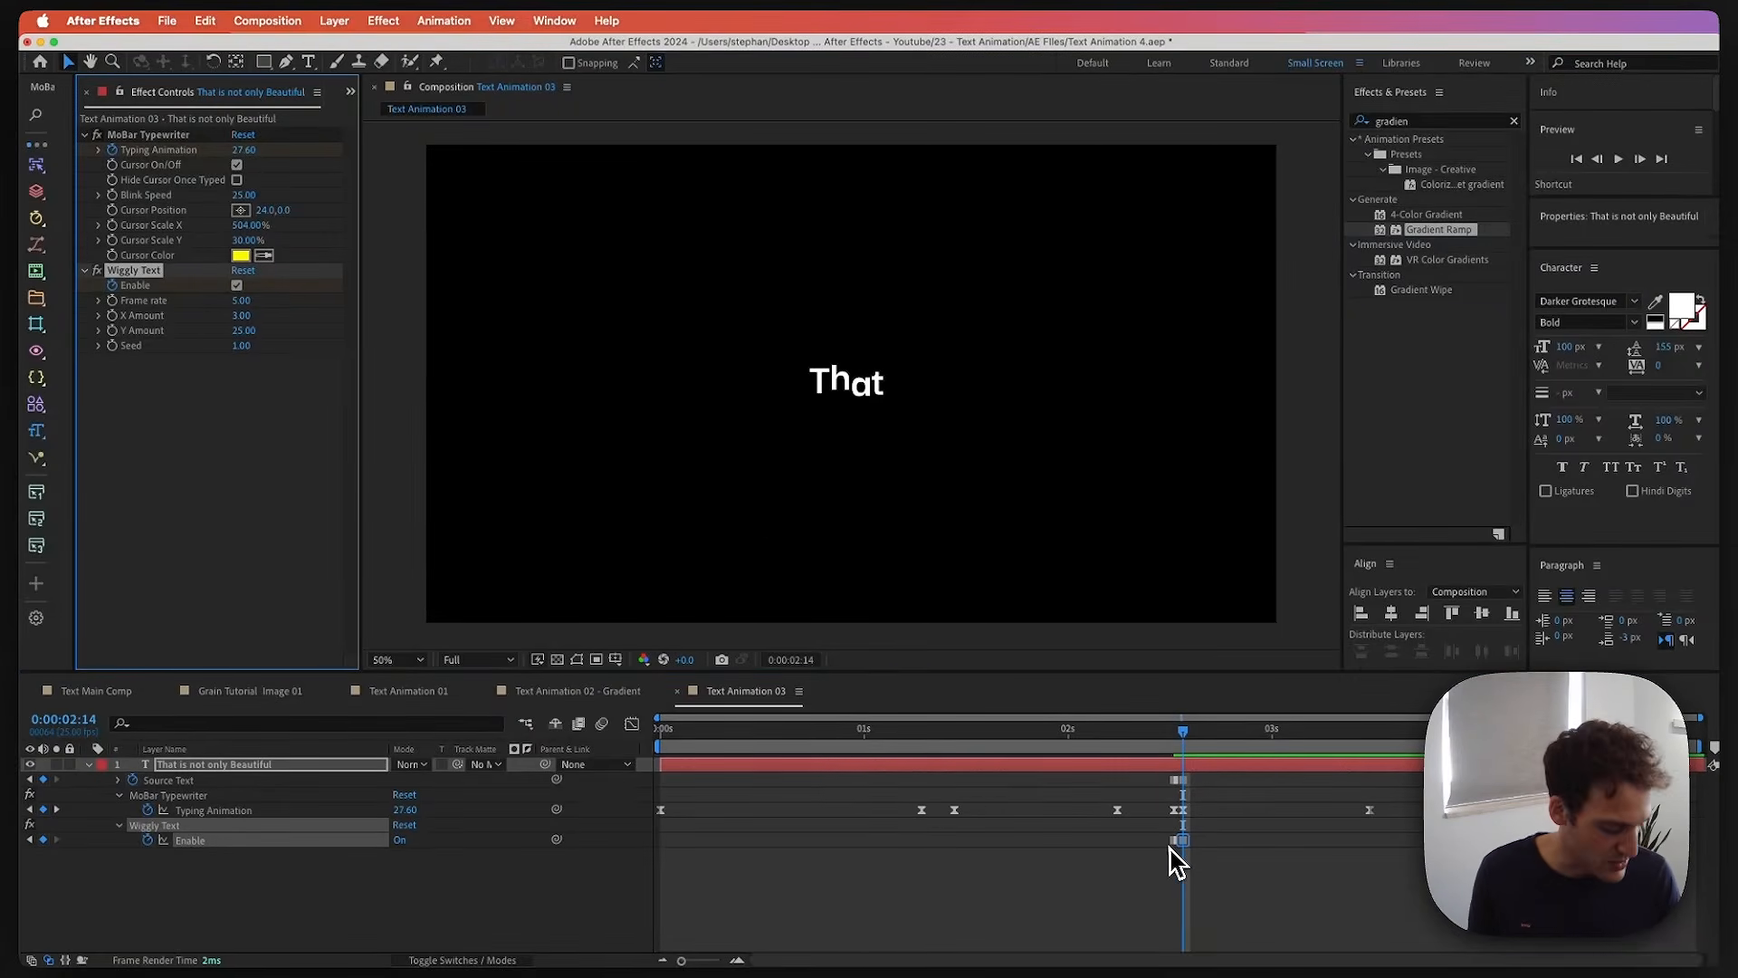
{"action": "key", "text": "space"}
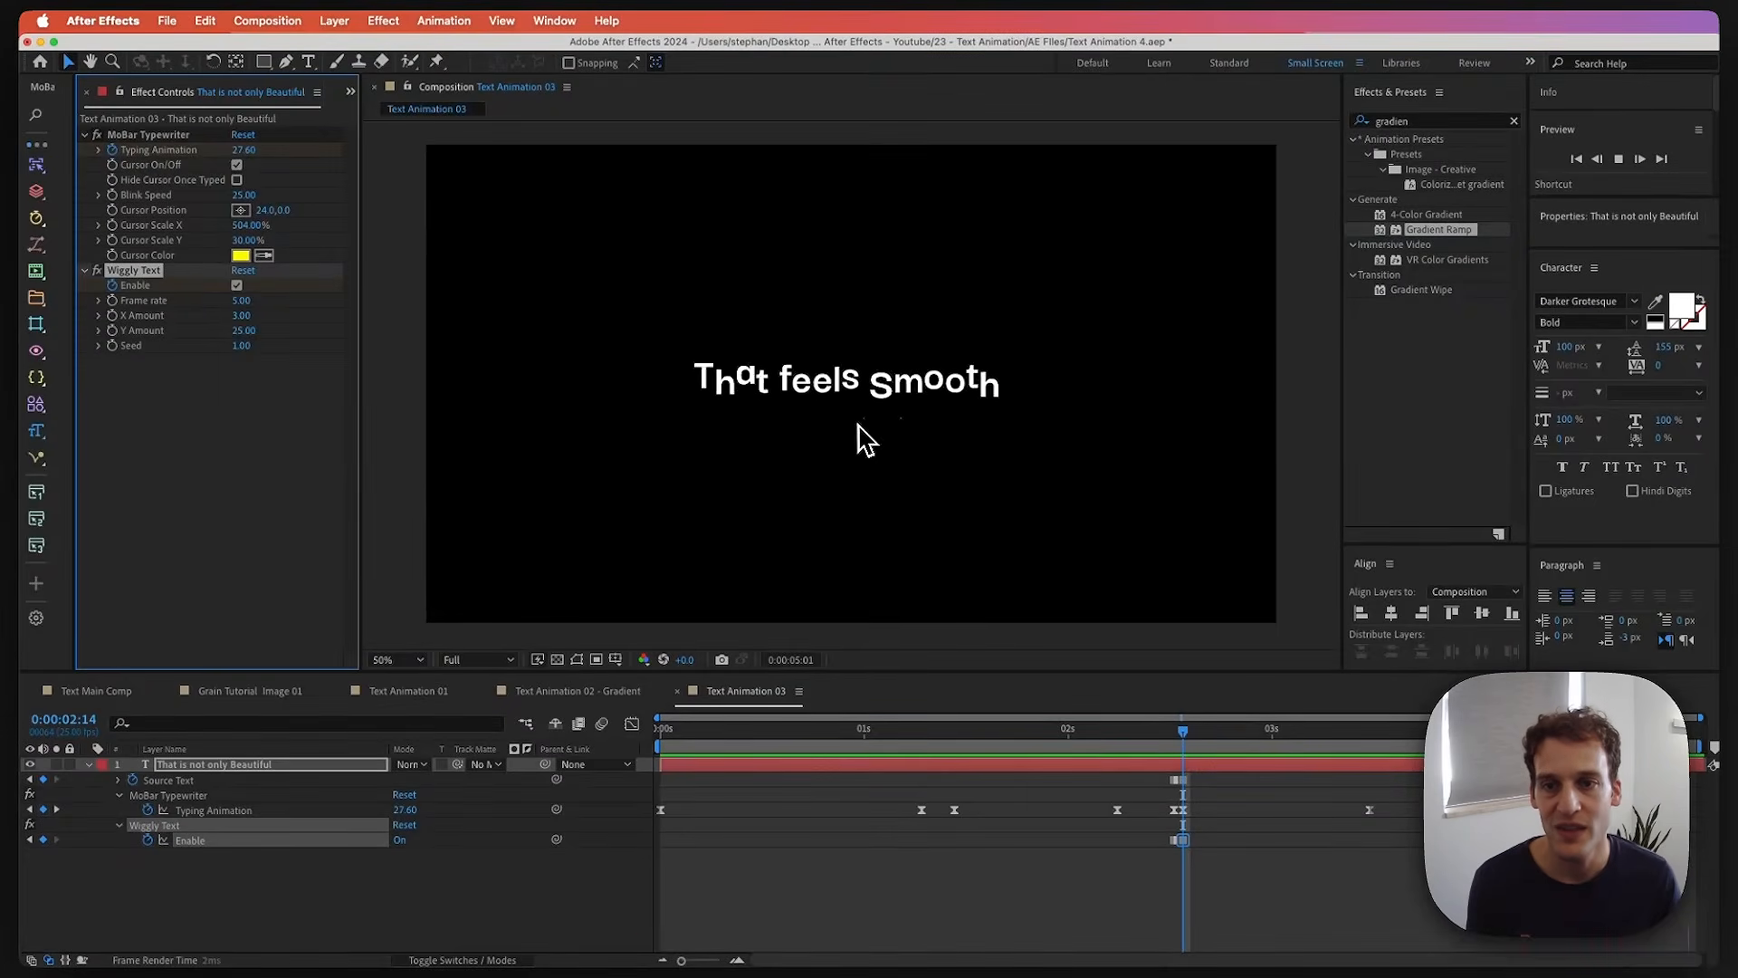
- Keyframe the Wiggly Text Y Amount at 0 at 0:00:02:13
{"action": "left_click", "coordinate": [1174, 731]}
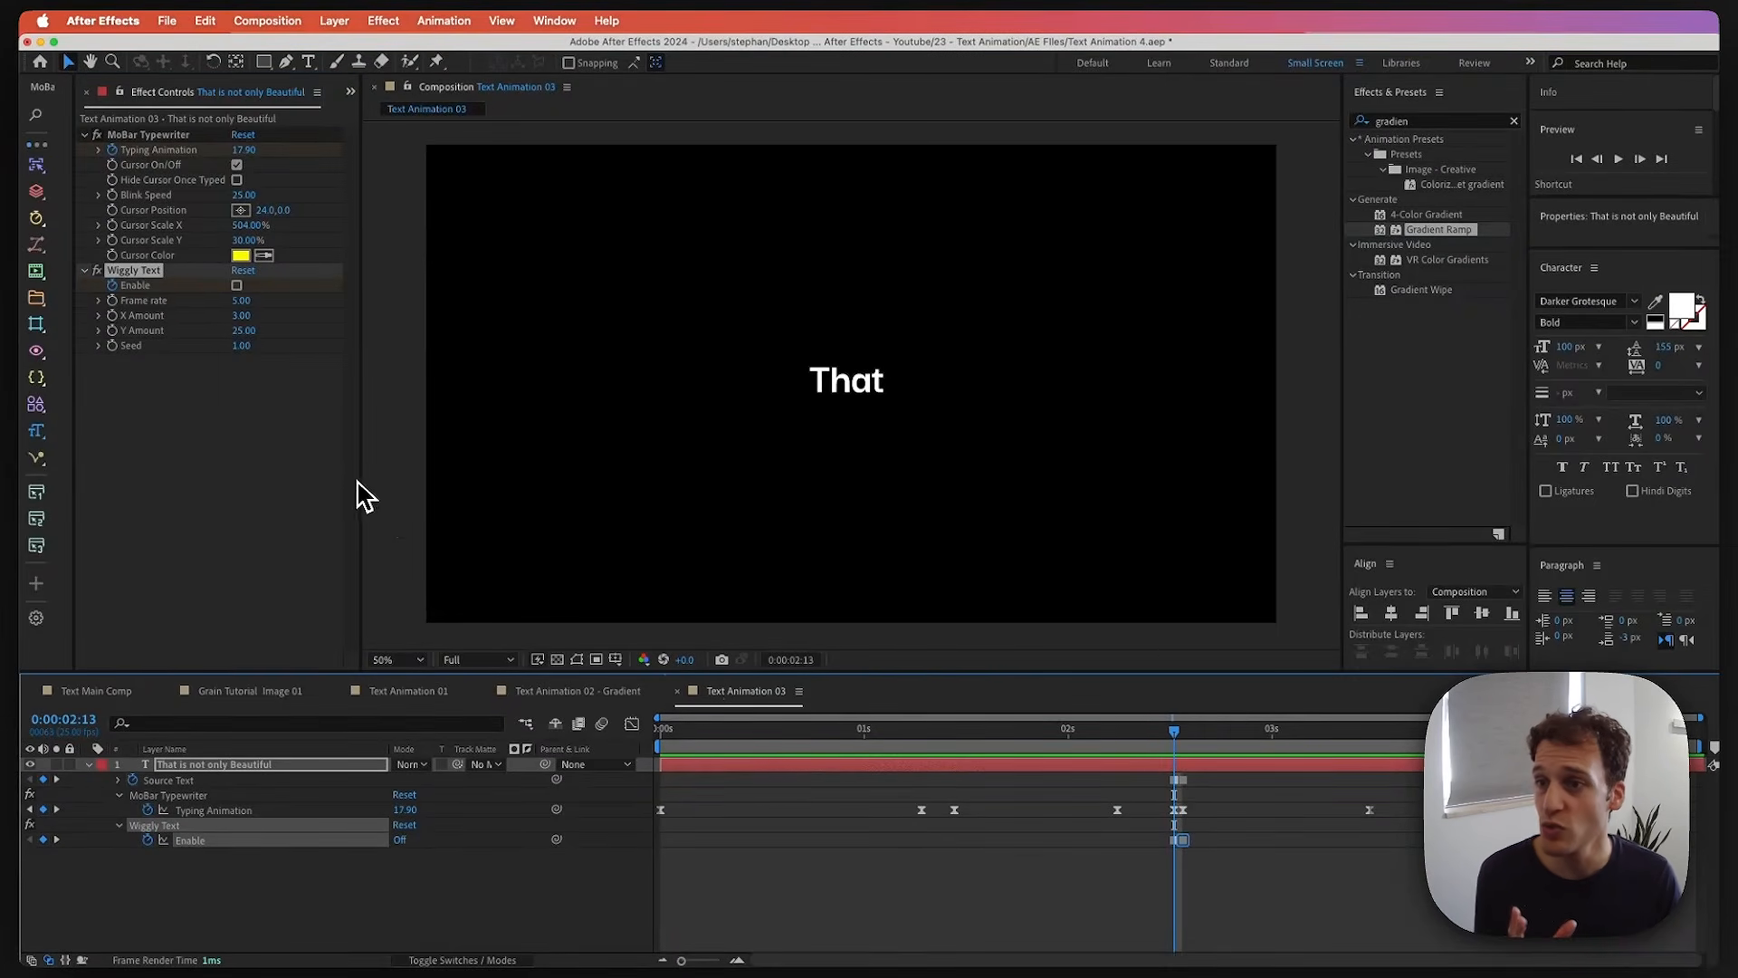
{"action": "left_click", "coordinate": [122, 348]}
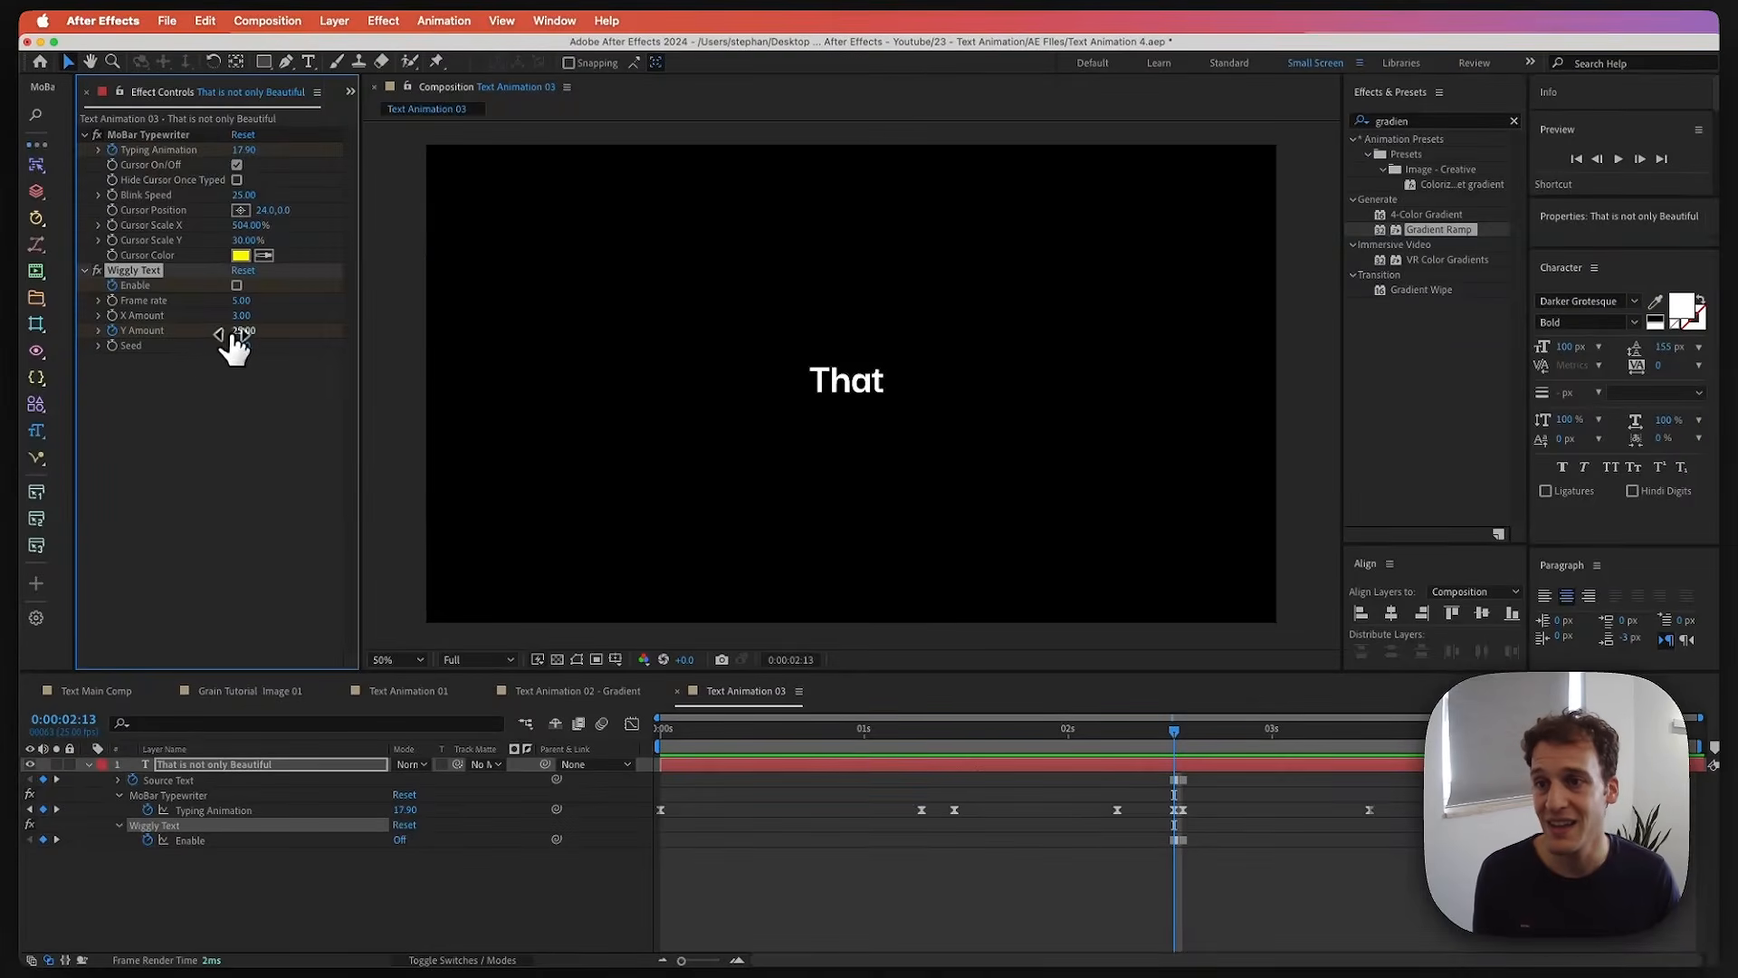
{"action": "type", "text": "0"}
{"action": "key", "text": "Return"}
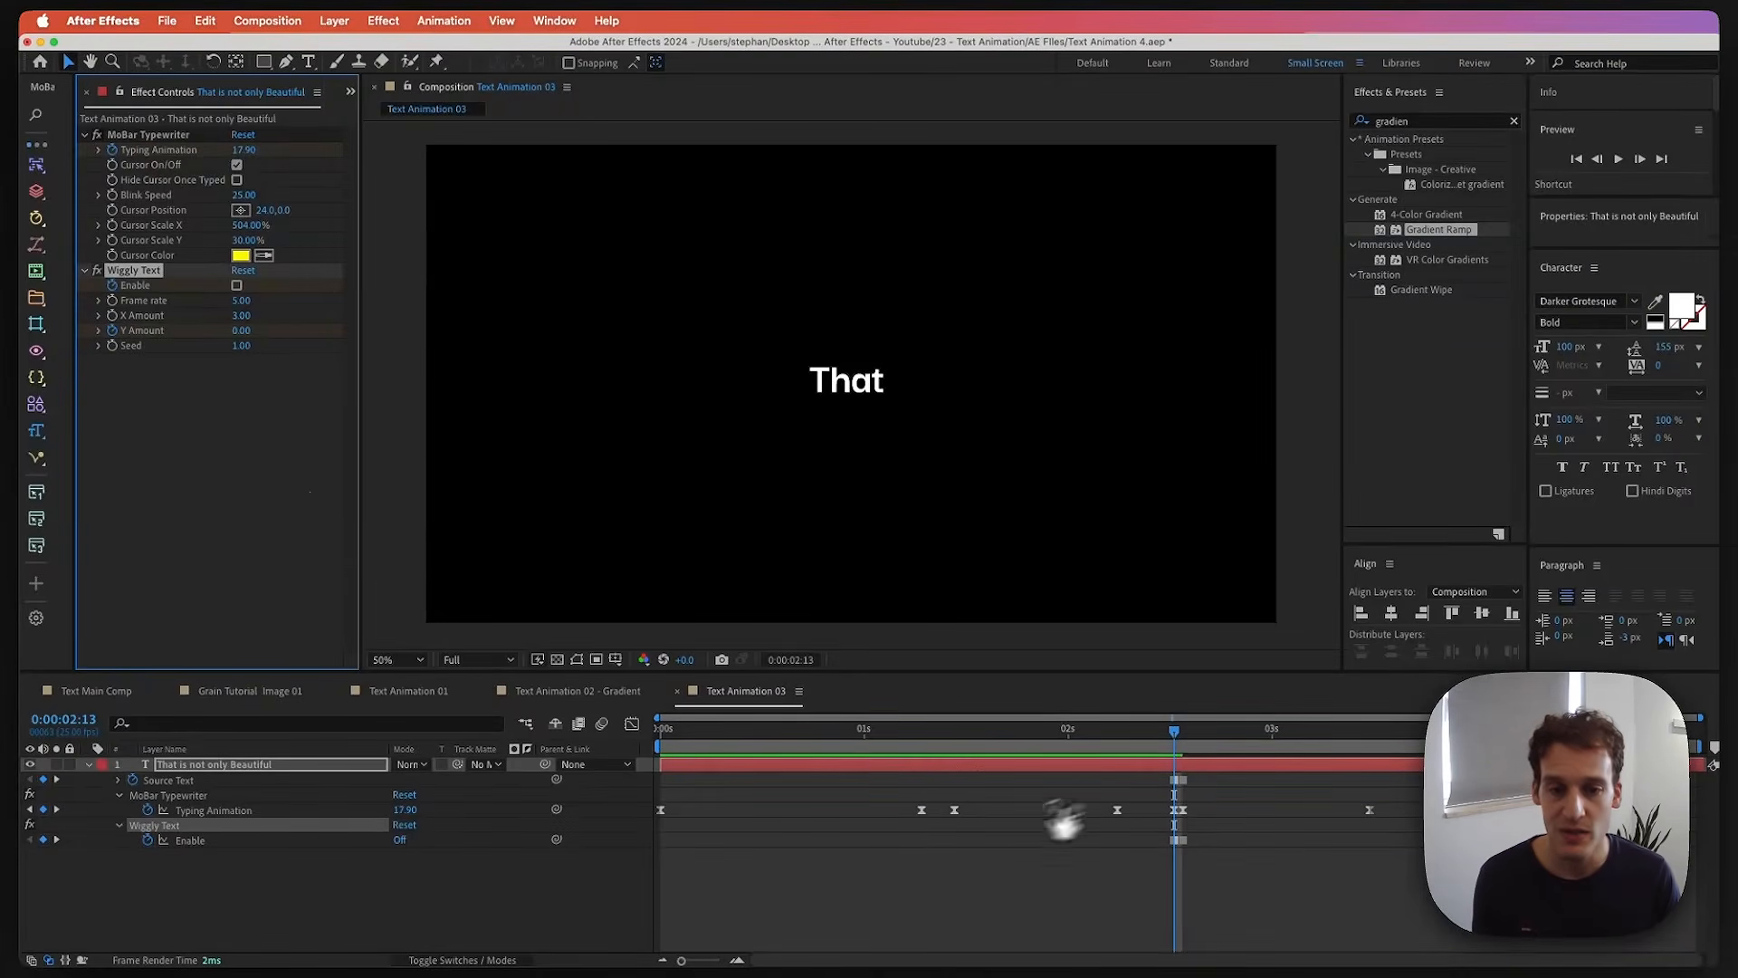
- Keyframe the Wiggly Text Y Amount at 30 at 0:00:02:24 and preview the animation
{"action": "left_click", "coordinate": [1214, 736]}
{"action": "left_click_drag", "start_coordinate": [1214, 747], "coordinate": [1265, 737]}
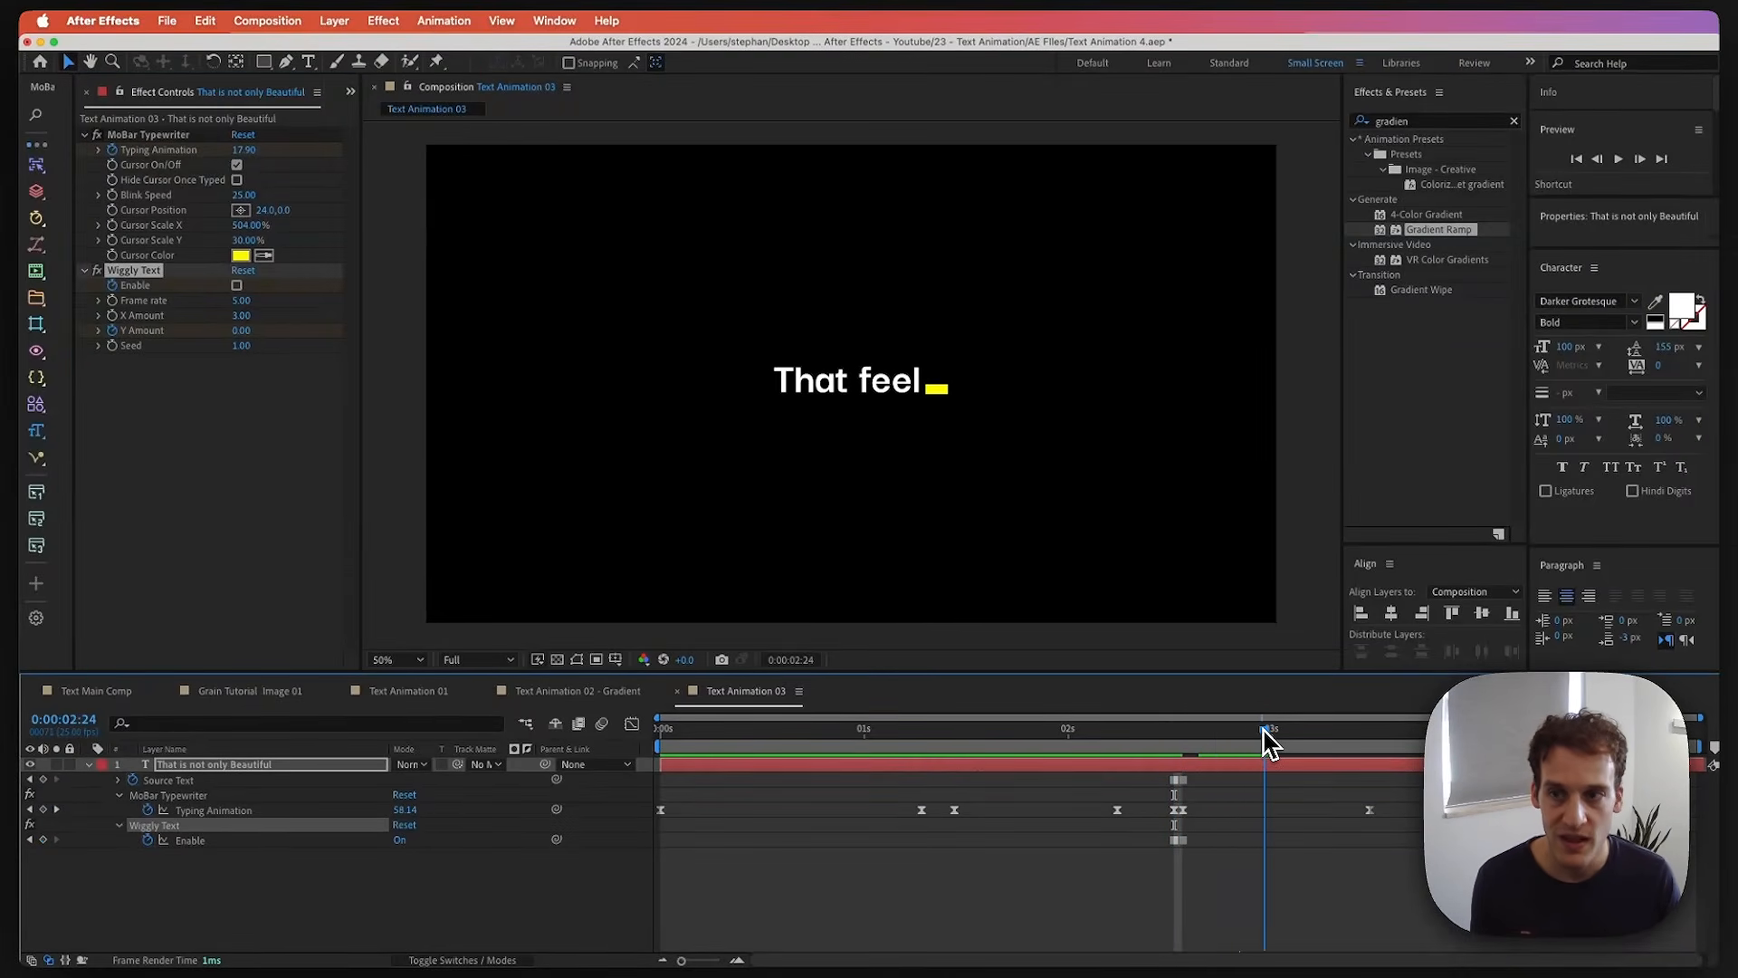
{"action": "left_click", "coordinate": [239, 330]}
{"action": "type", "text": "3"}
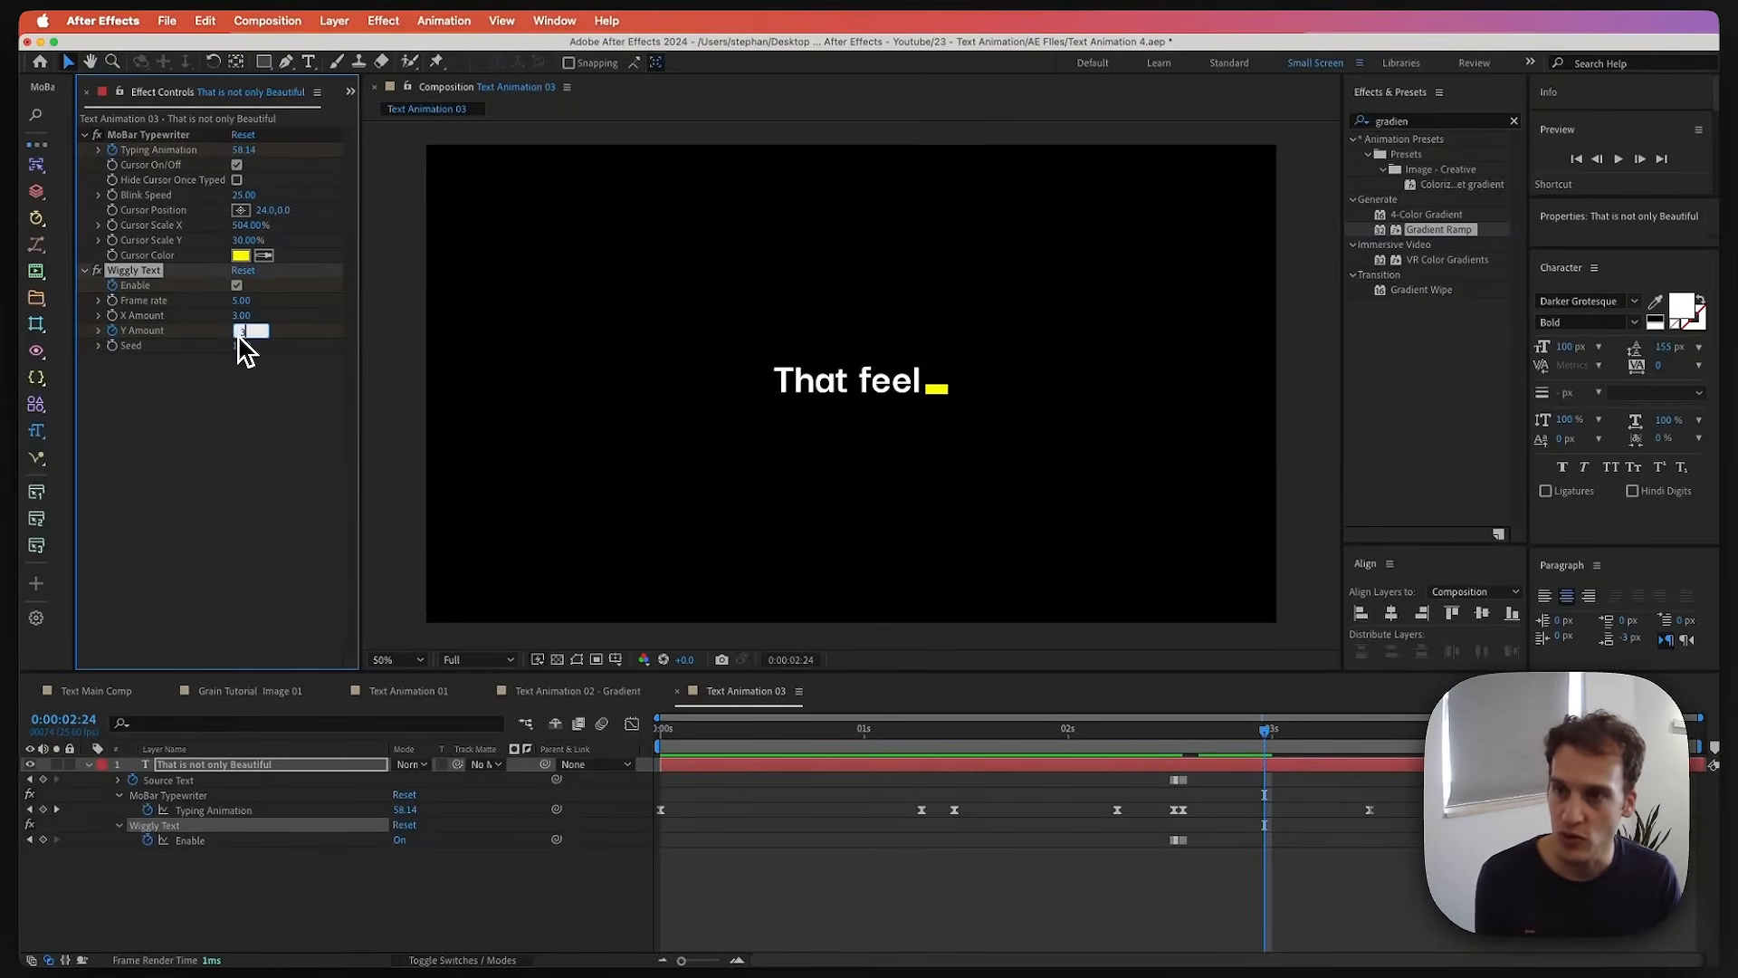
{"action": "type", "text": "0"}
{"action": "key", "text": "Return"}
{"action": "key", "text": "space"}
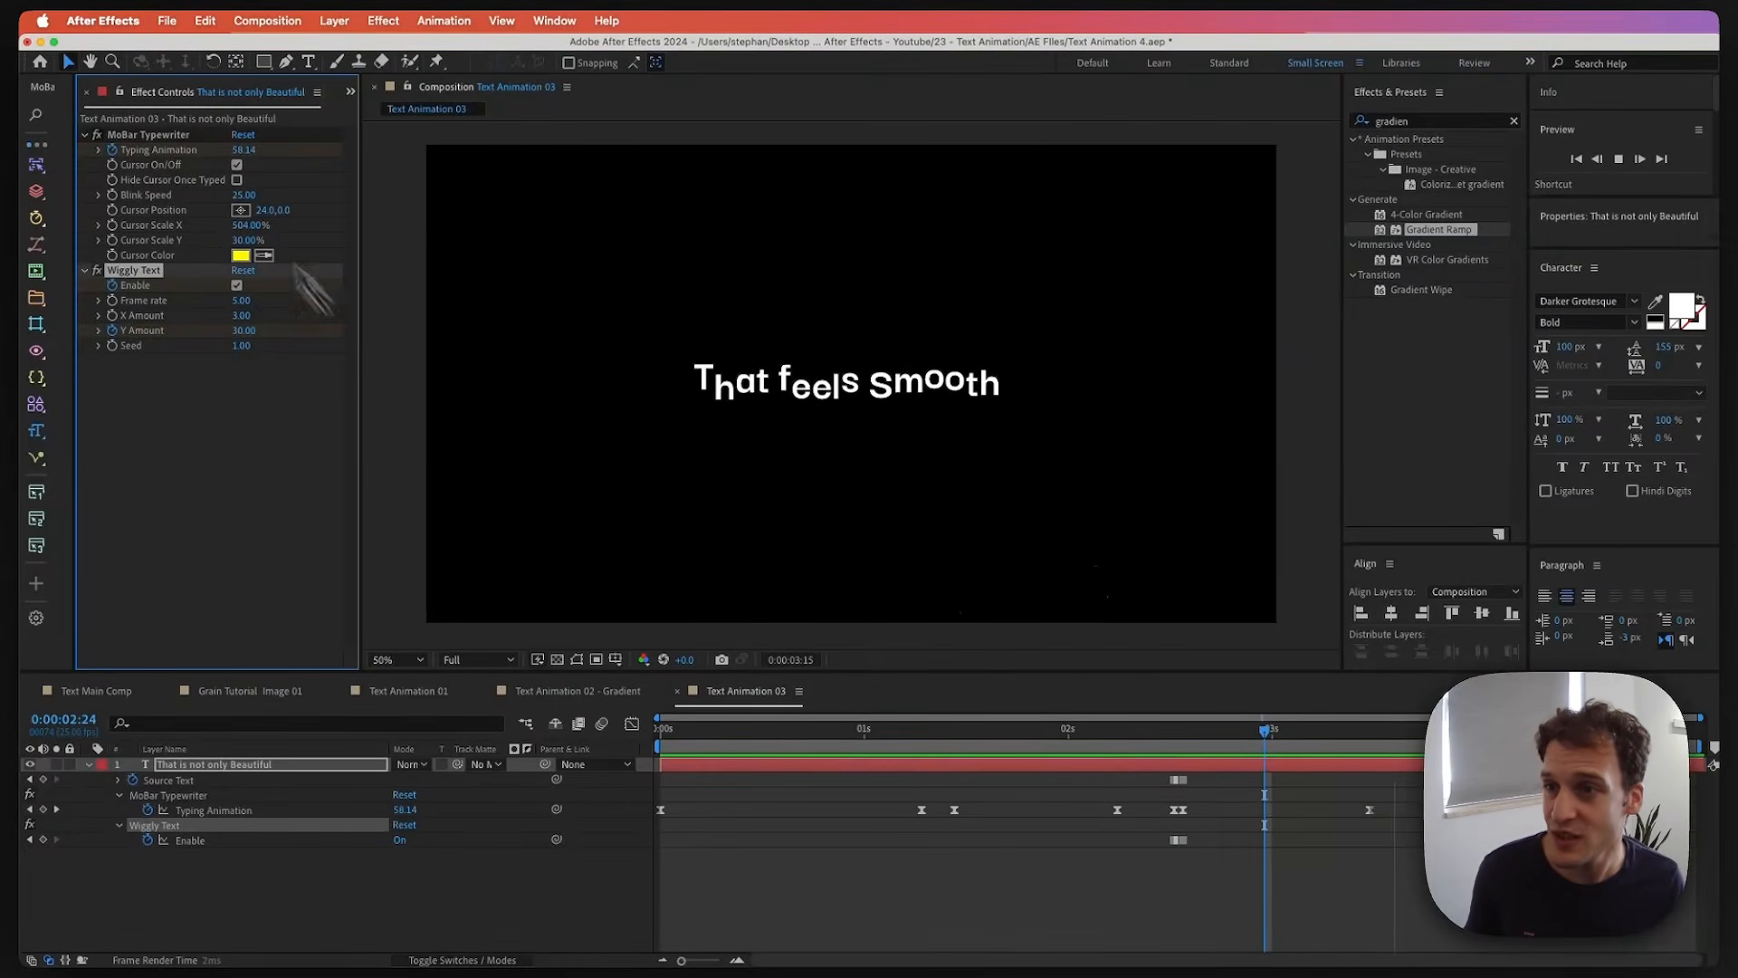
- Draw a rectangle shape covering the whole composition on a new layer, with Radial Gradient as its fill type
{"action": "key", "text": "super+shift+a"}
{"action": "key", "text": "q"}
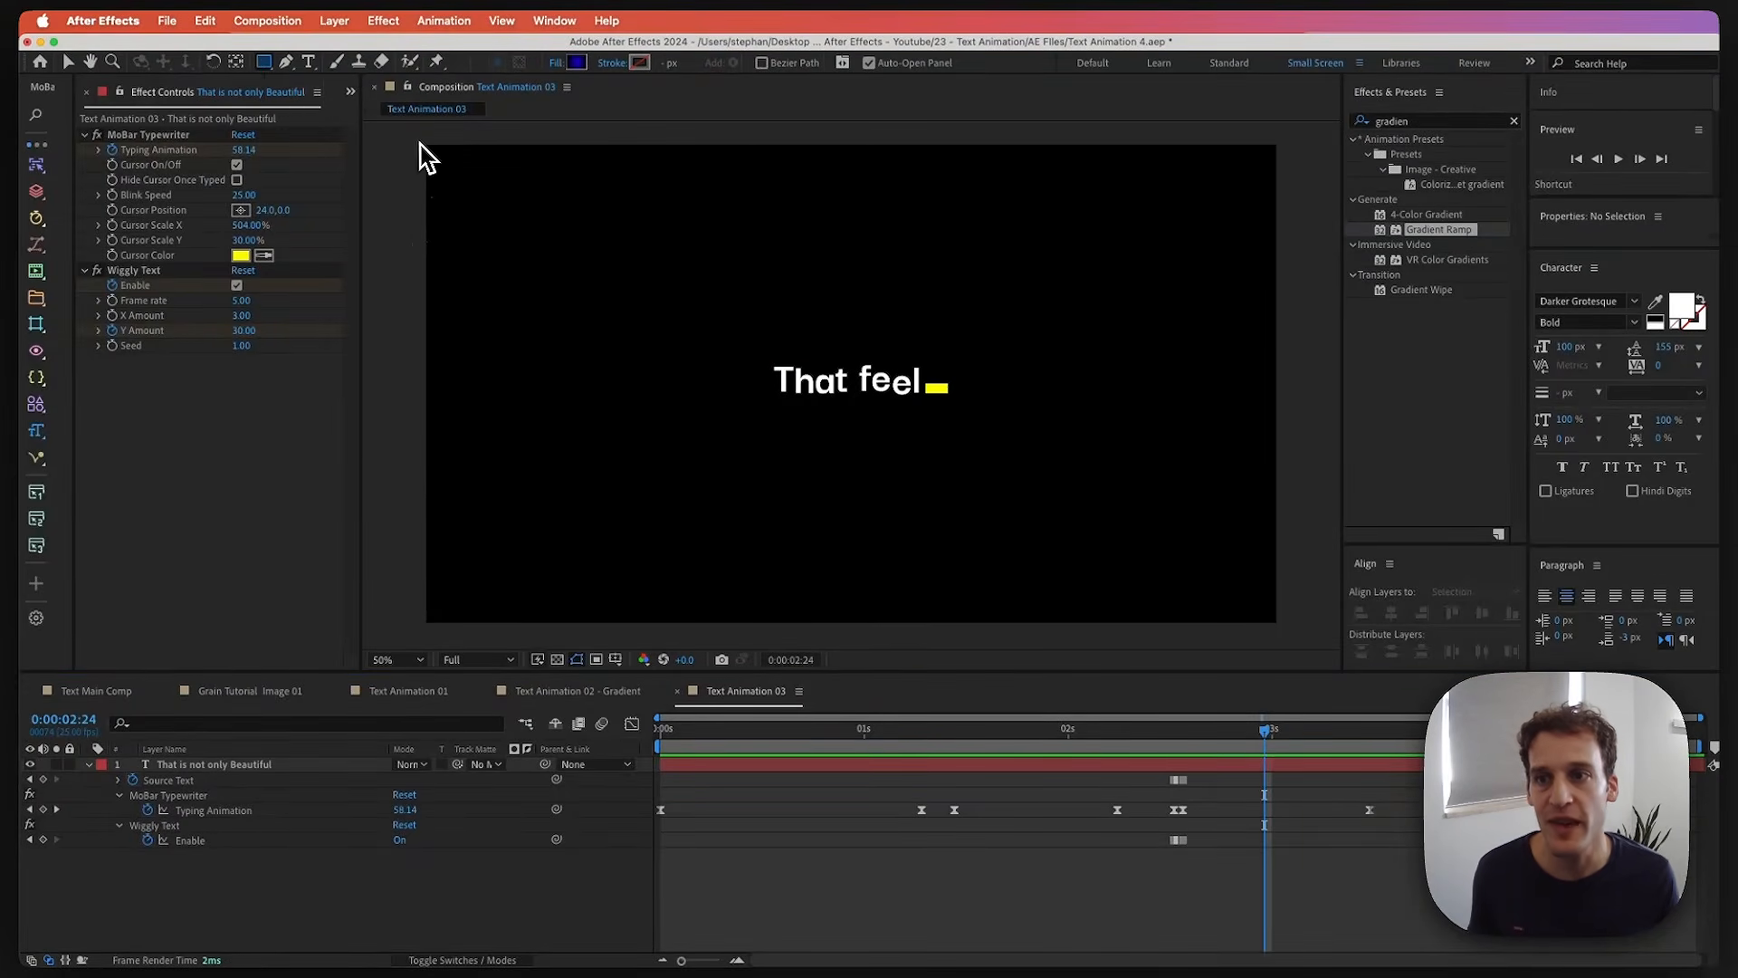
{"action": "left_click_drag", "start_coordinate": [424, 142], "coordinate": [1282, 627]}
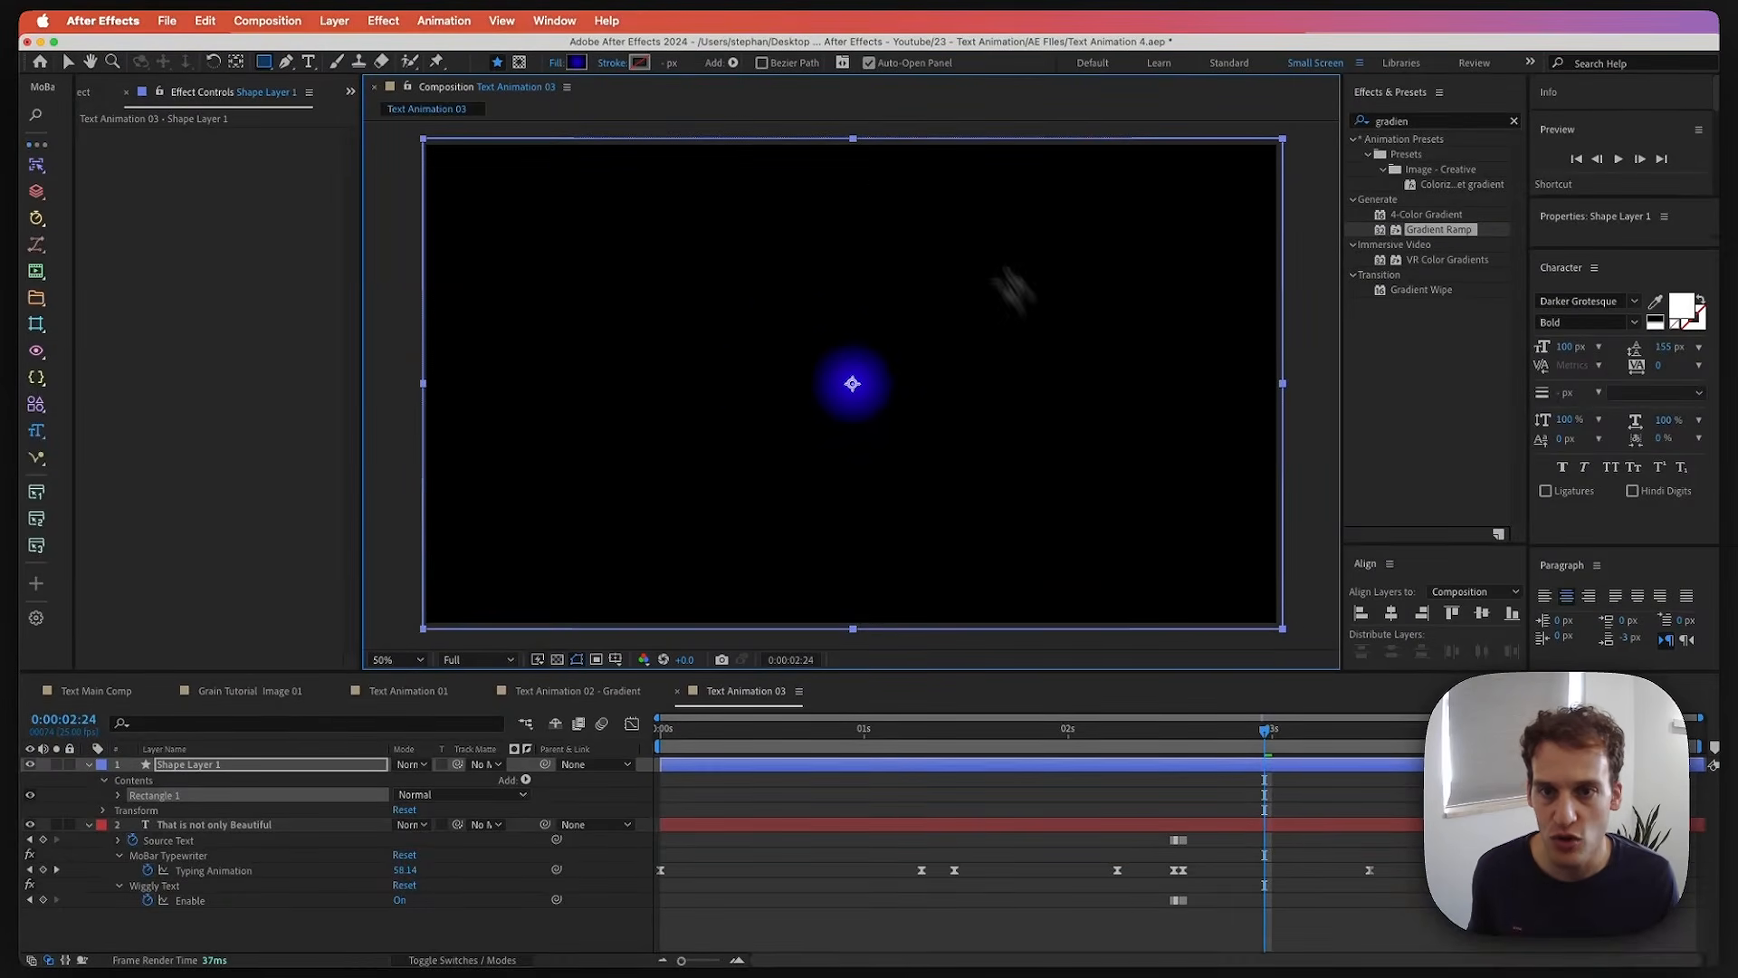
{"action": "left_click", "coordinate": [188, 767]}
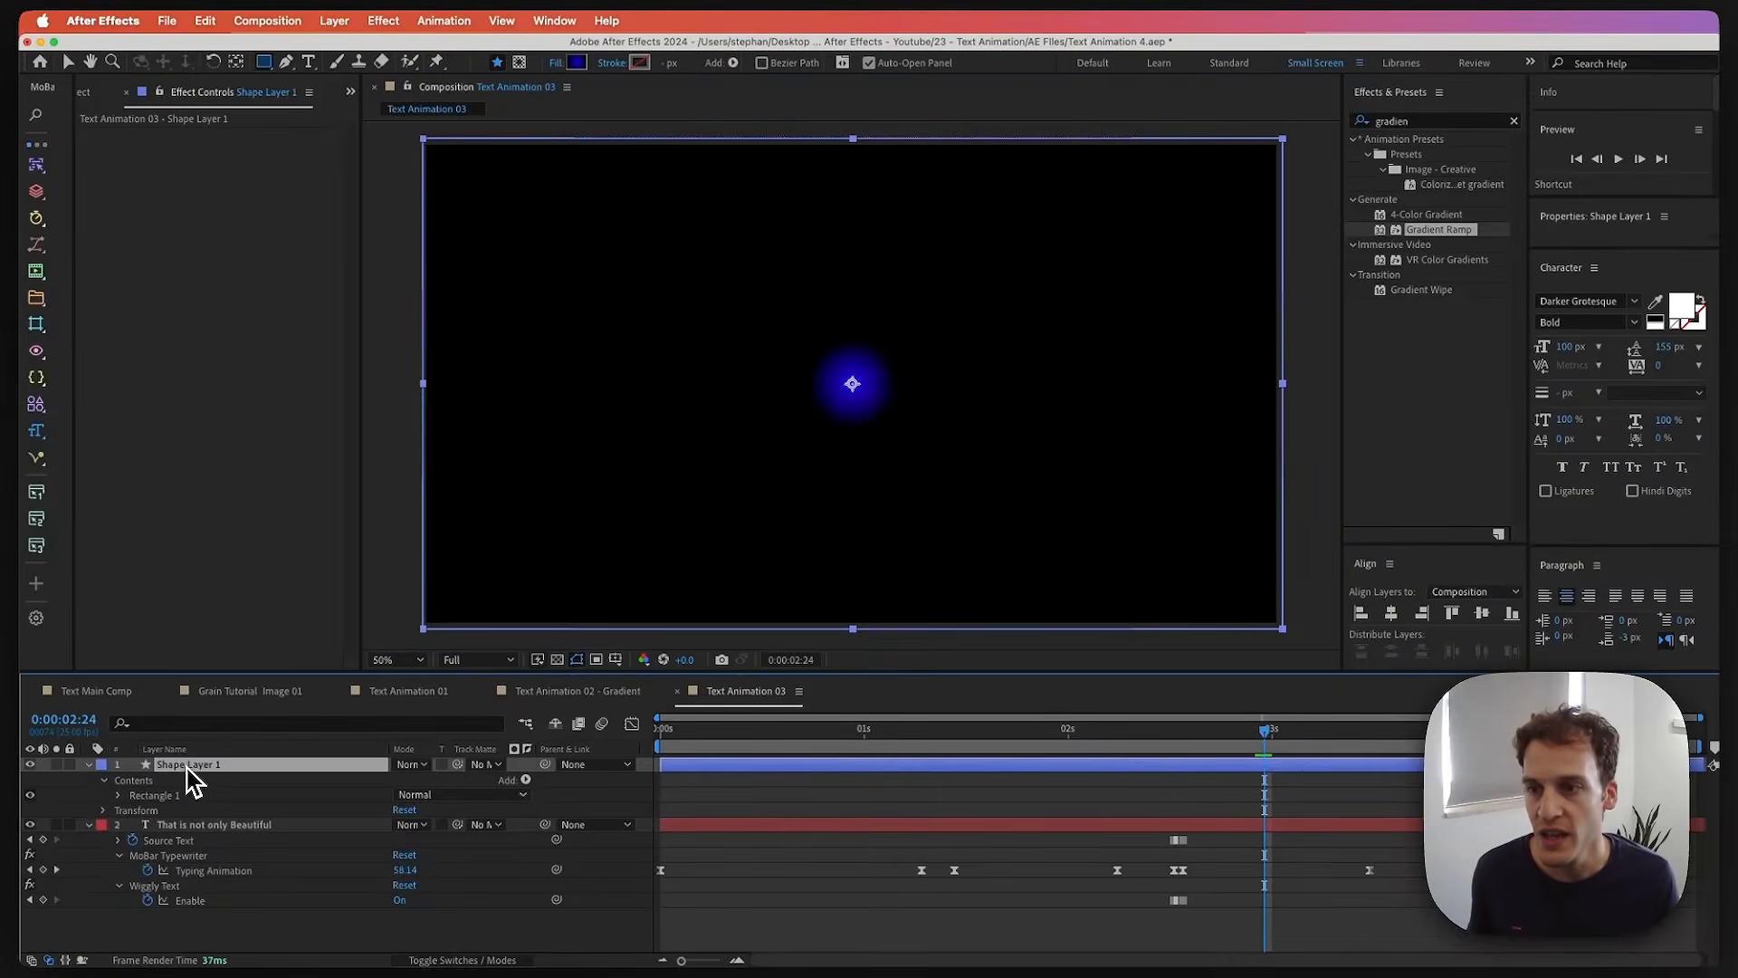
{"action": "left_click", "coordinate": [559, 64]}
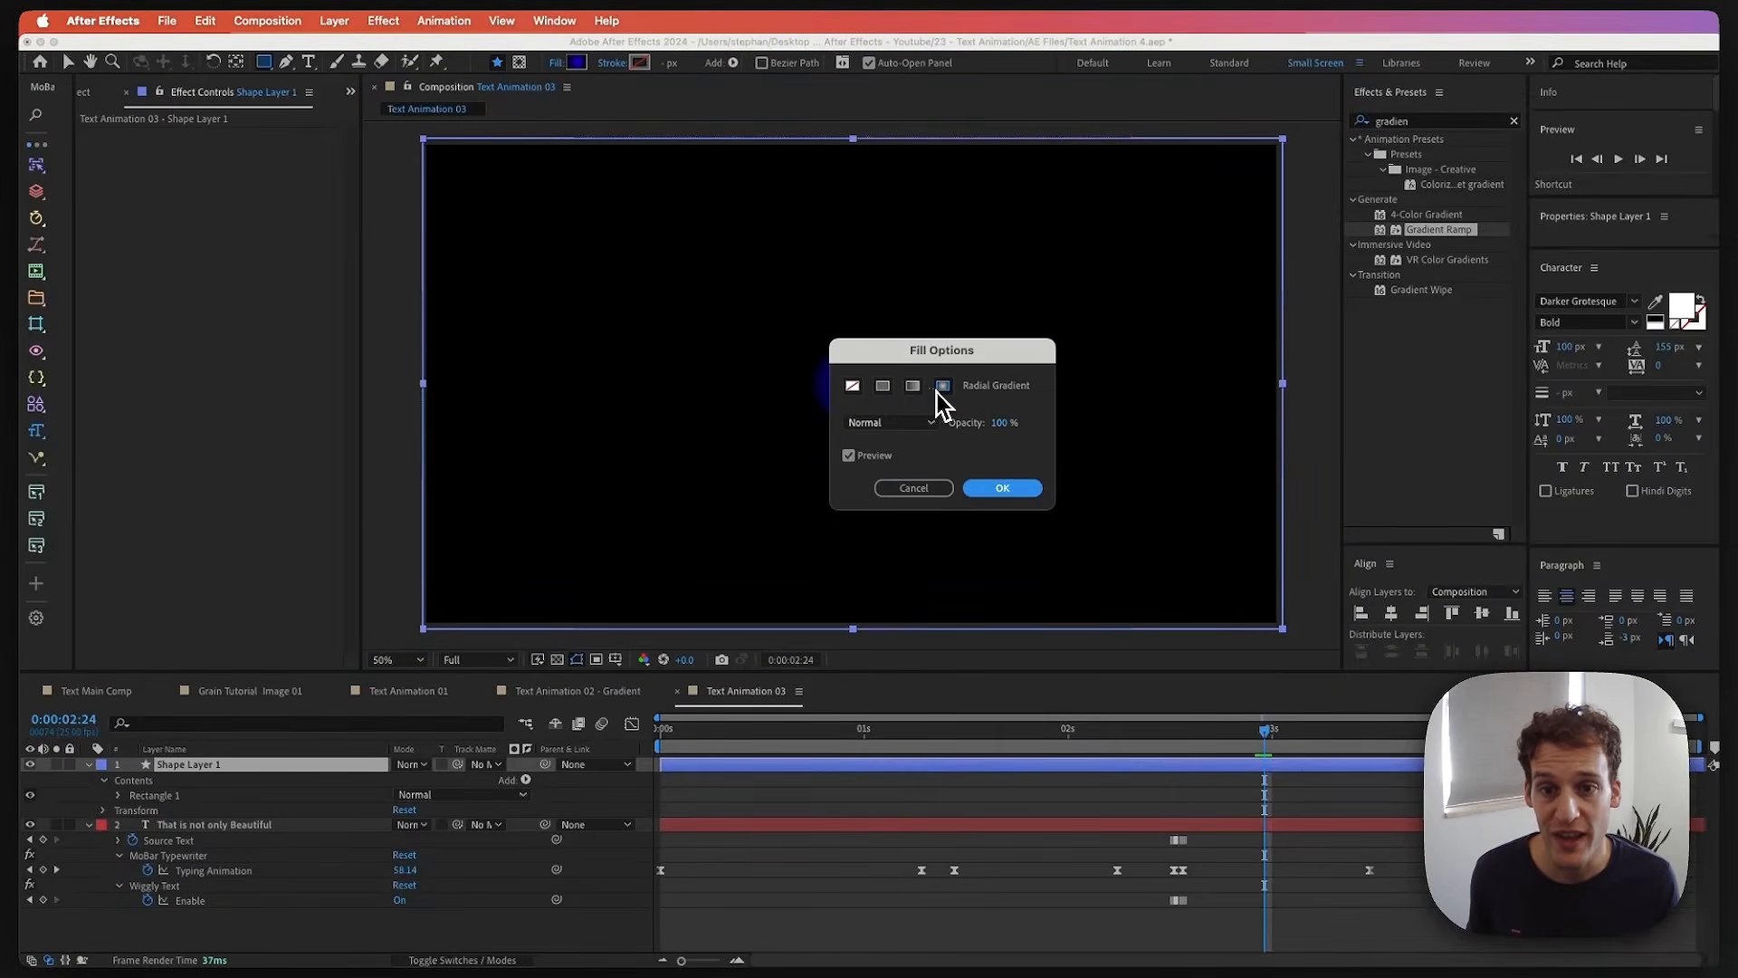
{"action": "left_click", "coordinate": [1002, 487]}
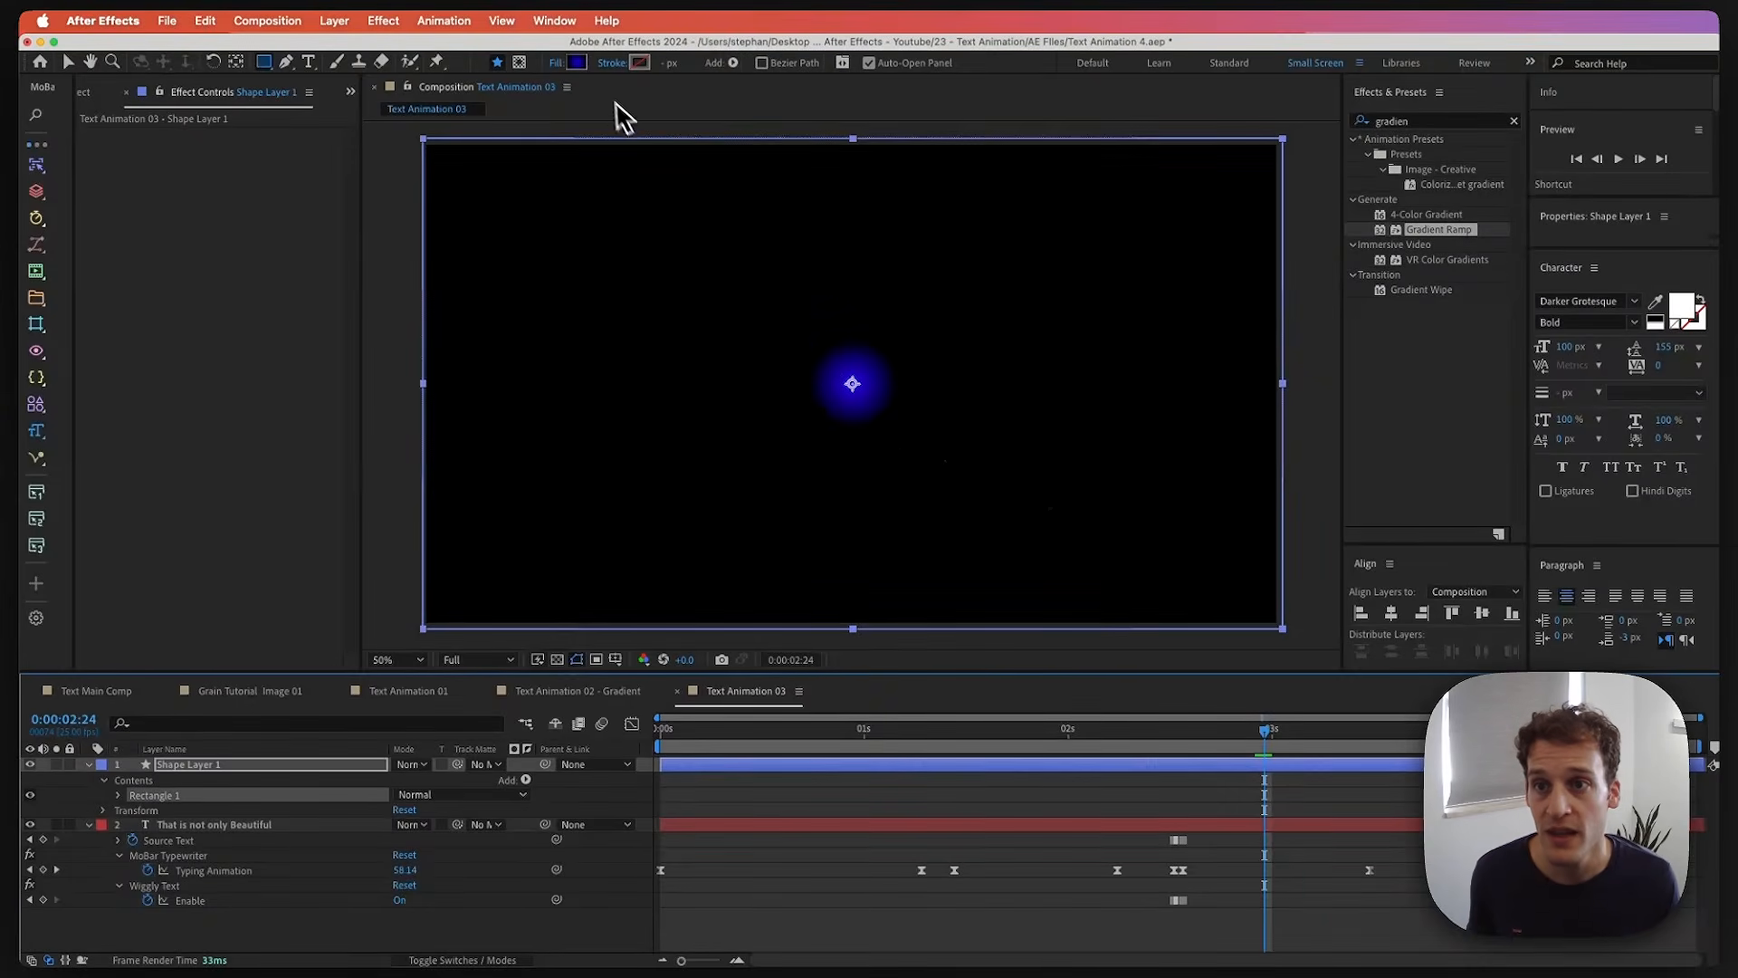
- Set the end opacity stop of the rectangle's blue radial gradient to 0 %
{"action": "left_click", "coordinate": [577, 62]}
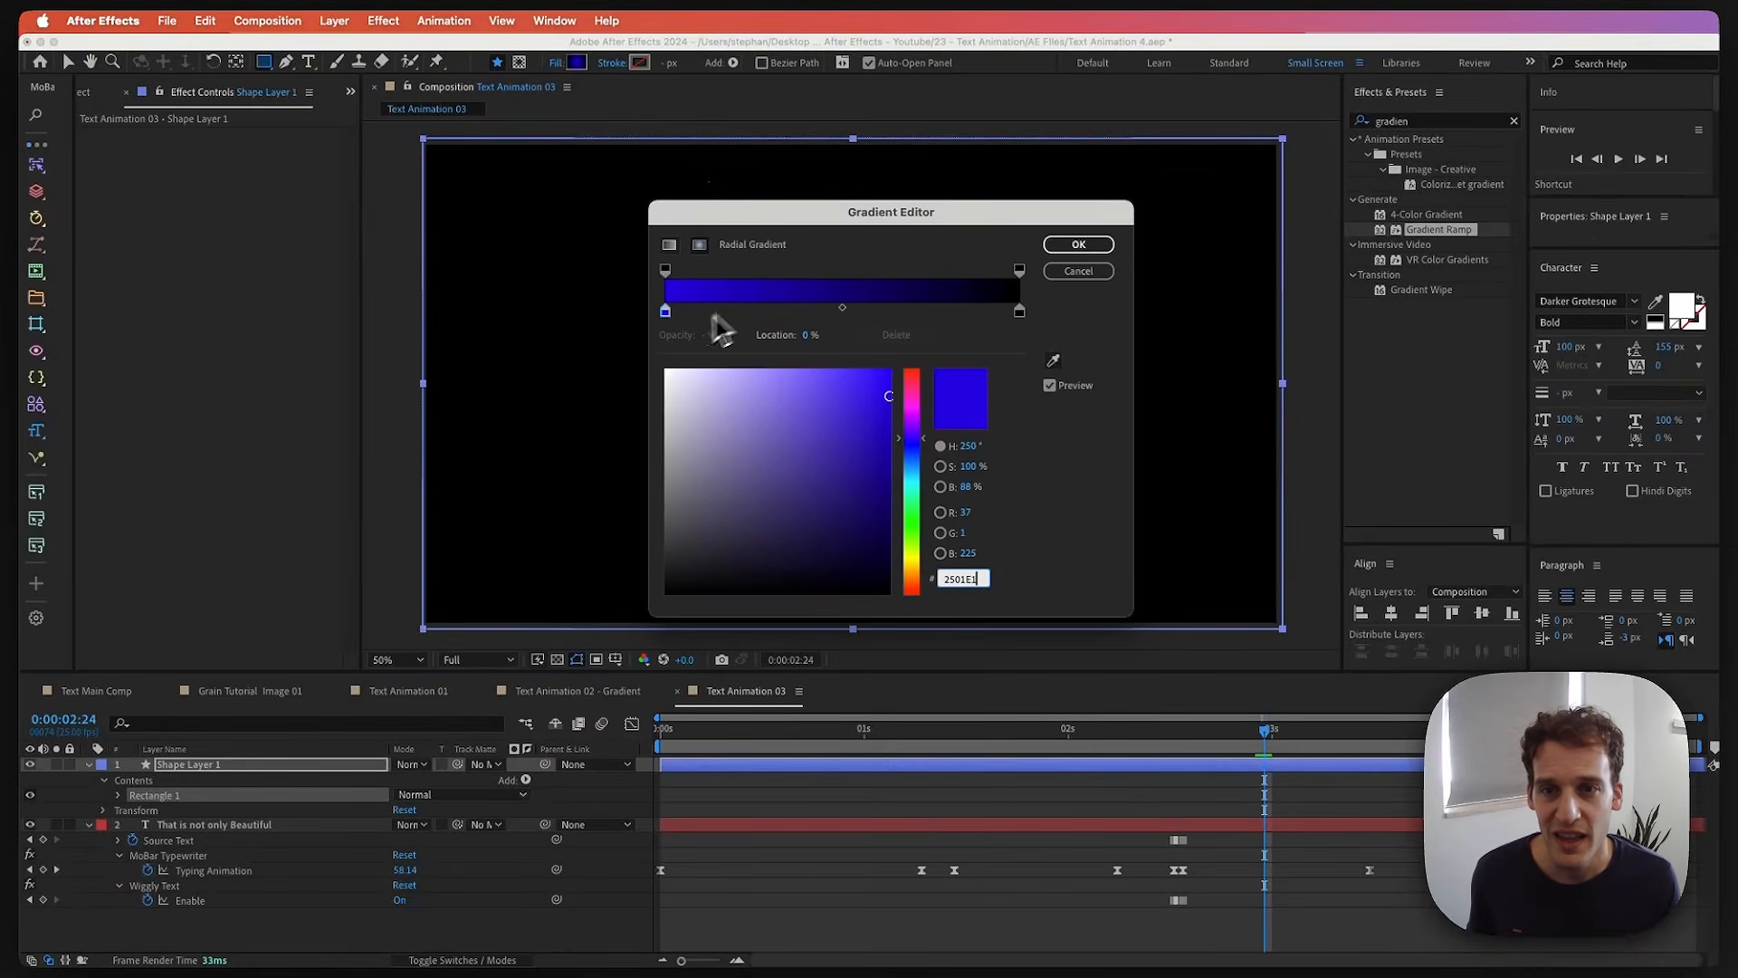
{"action": "left_click_drag", "start_coordinate": [782, 229], "coordinate": [331, 198]}
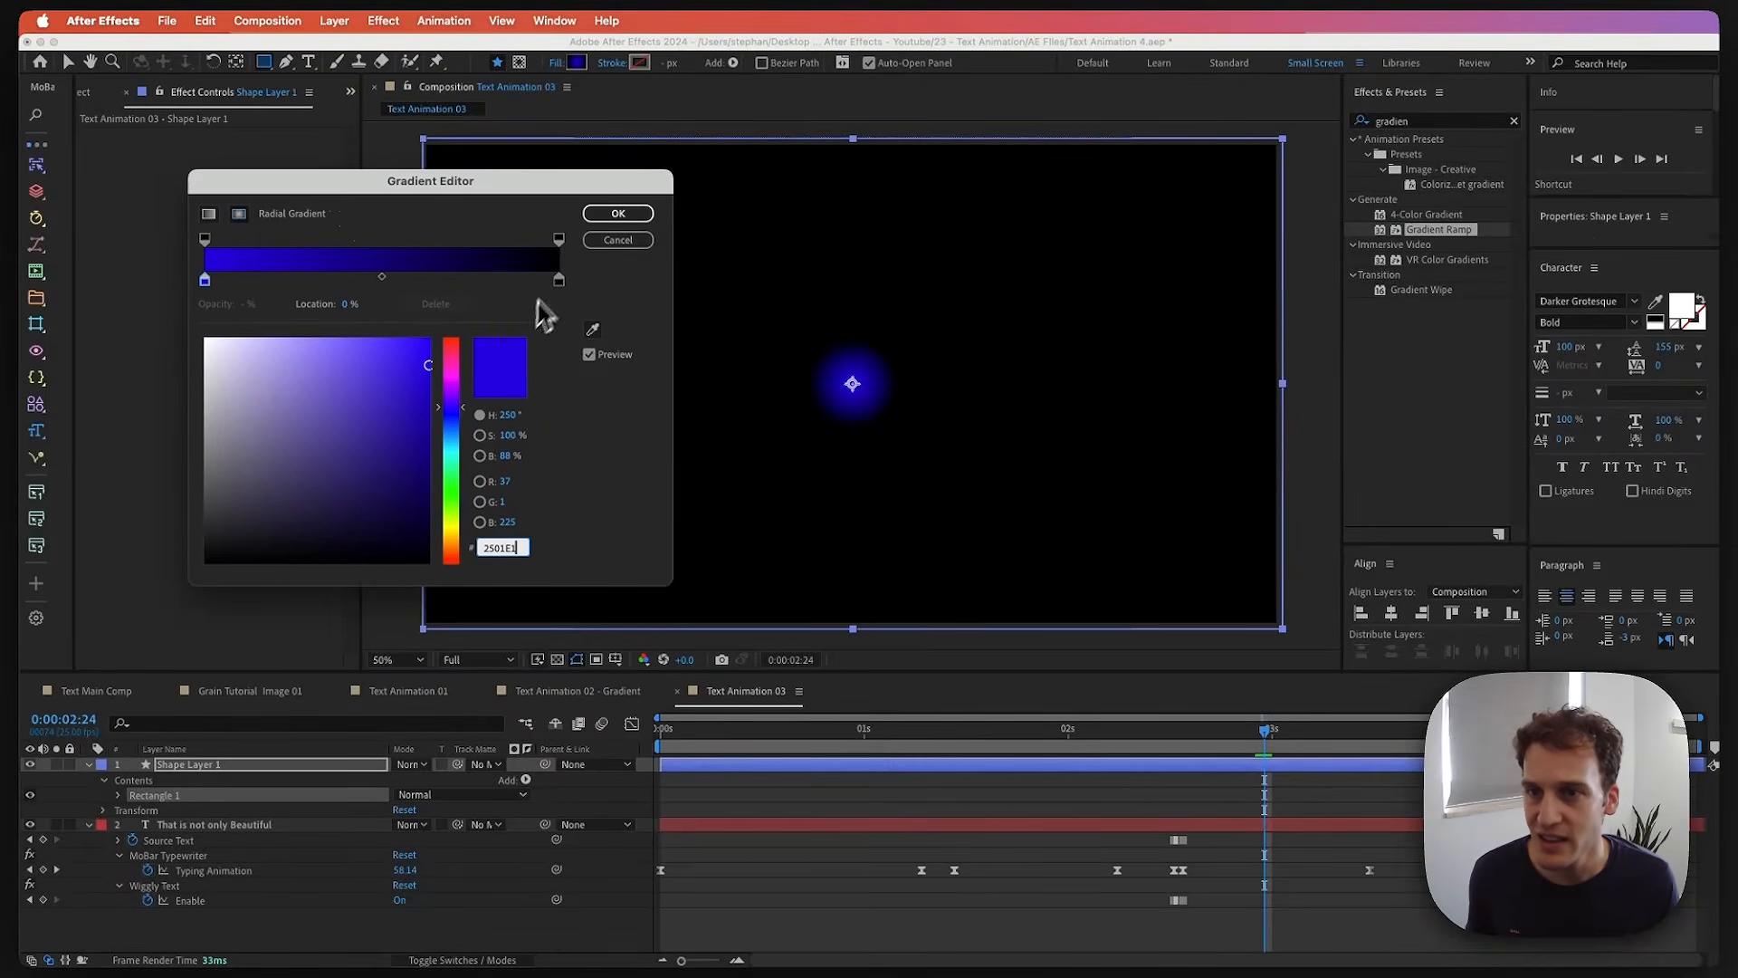
{"action": "left_click", "coordinate": [558, 240]}
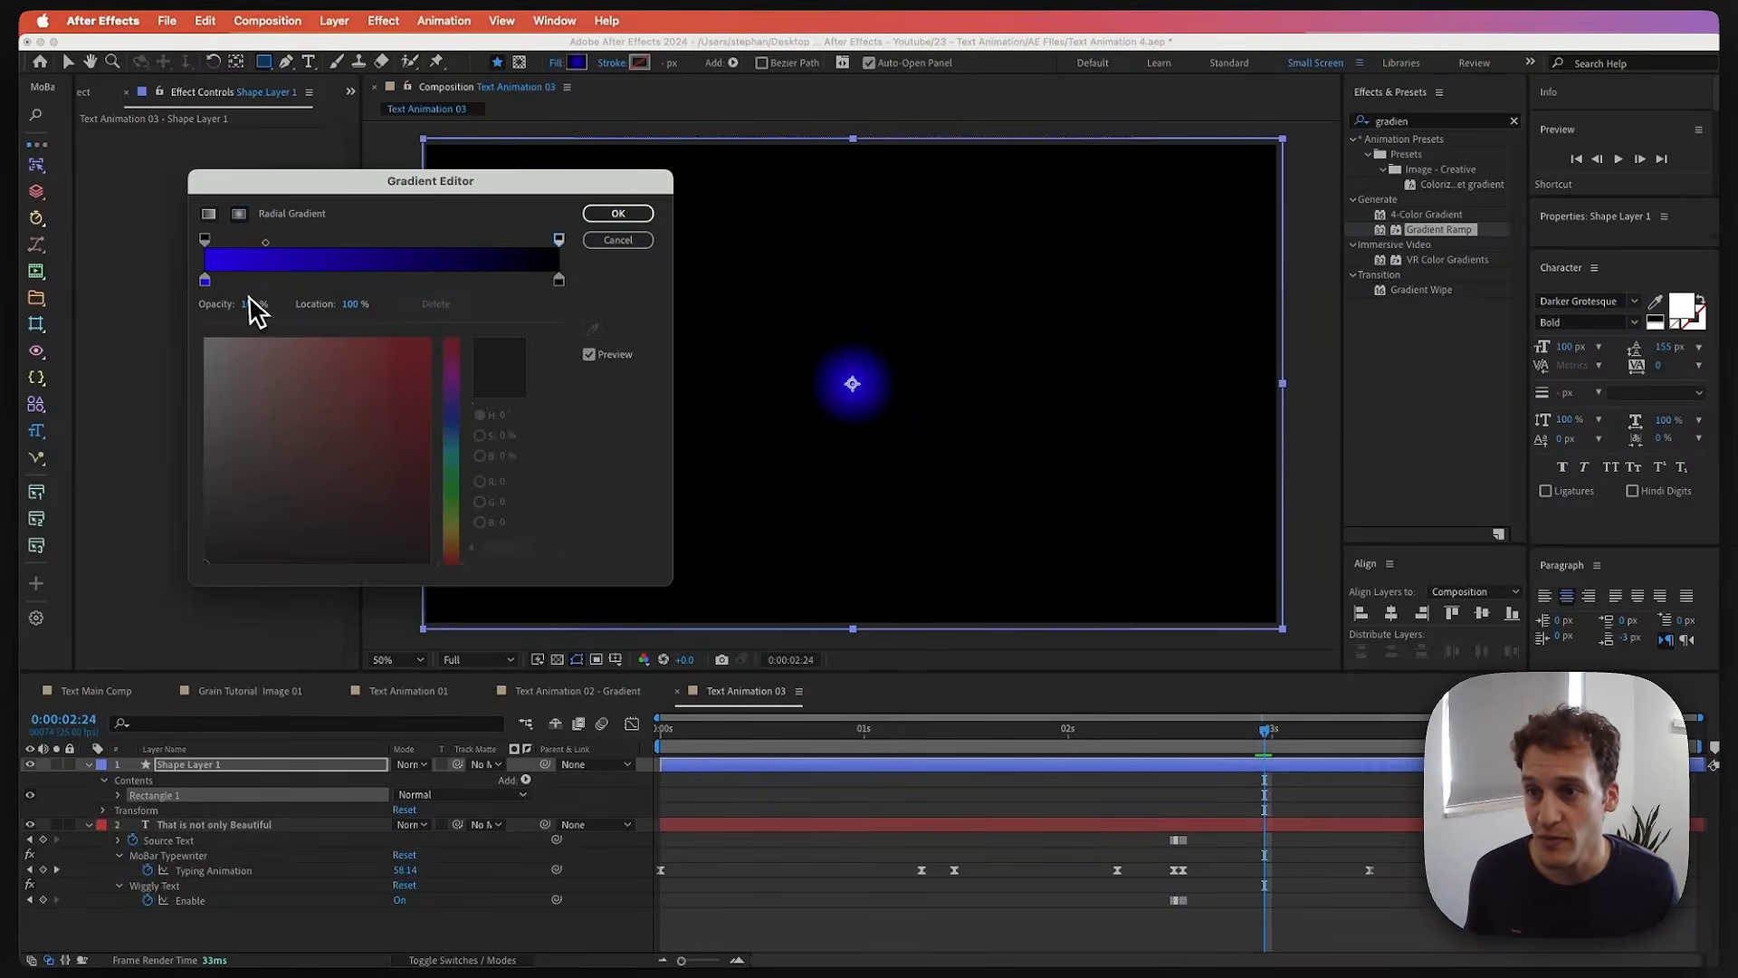
{"action": "type", "text": "0"}
{"action": "key", "text": "Return"}
{"action": "key", "text": "Return"}
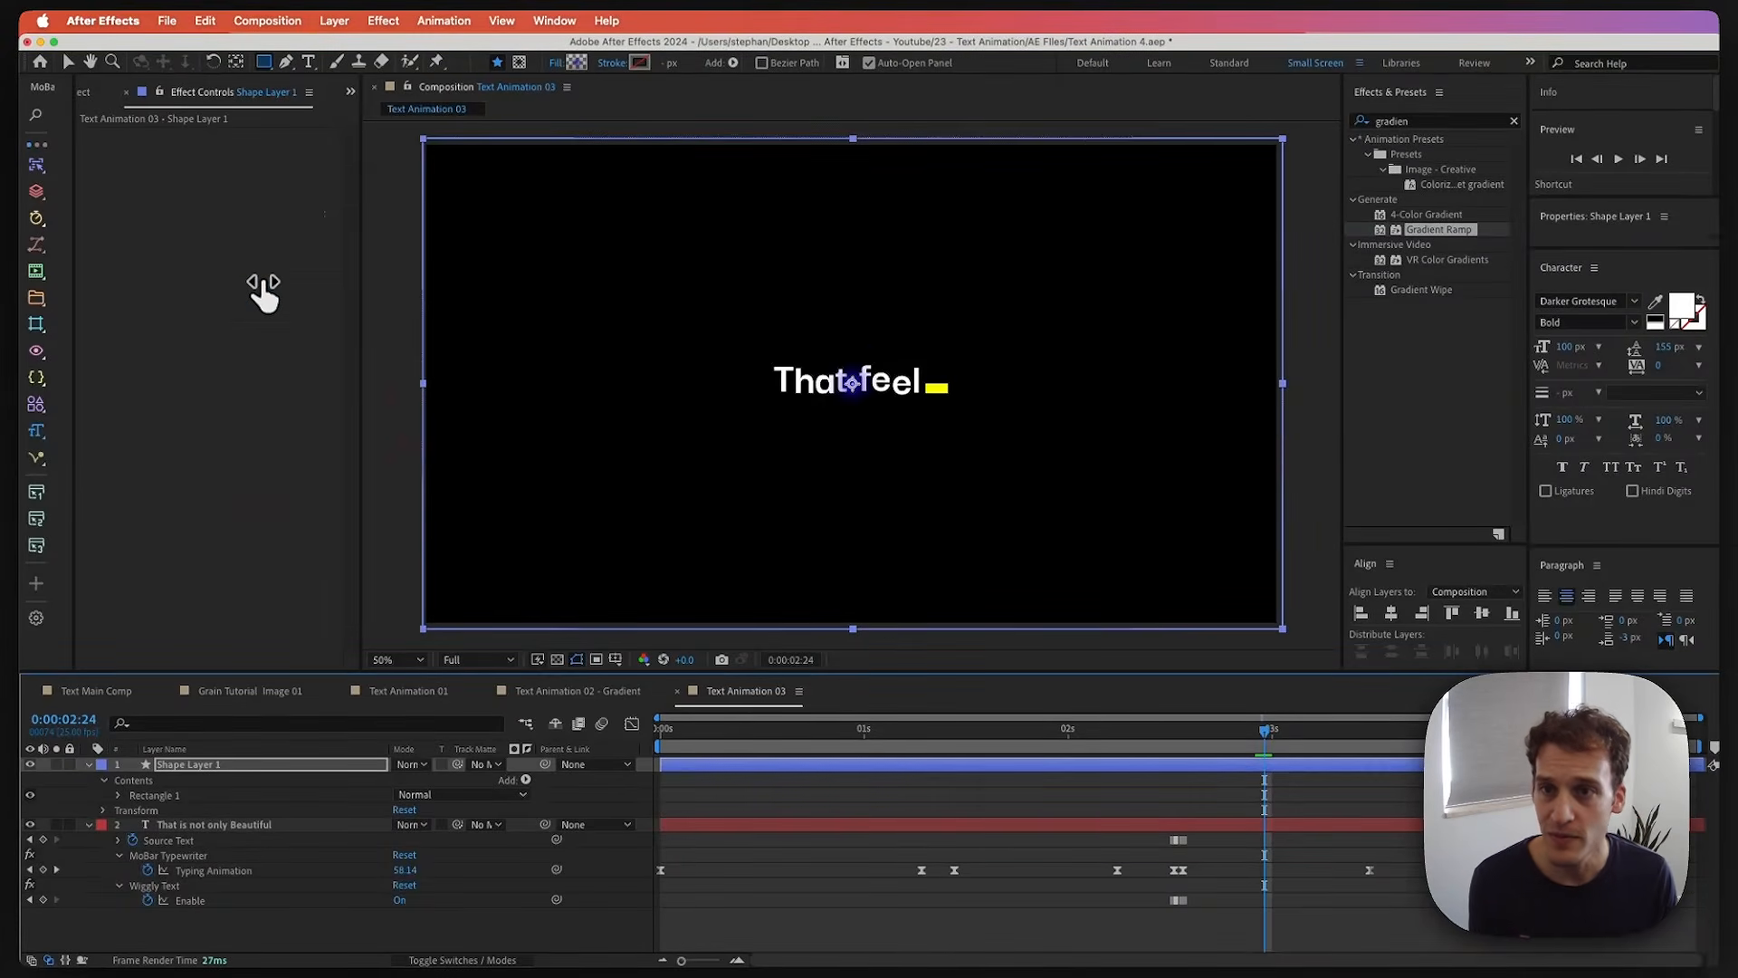
{"action": "left_click", "coordinate": [608, 219]}
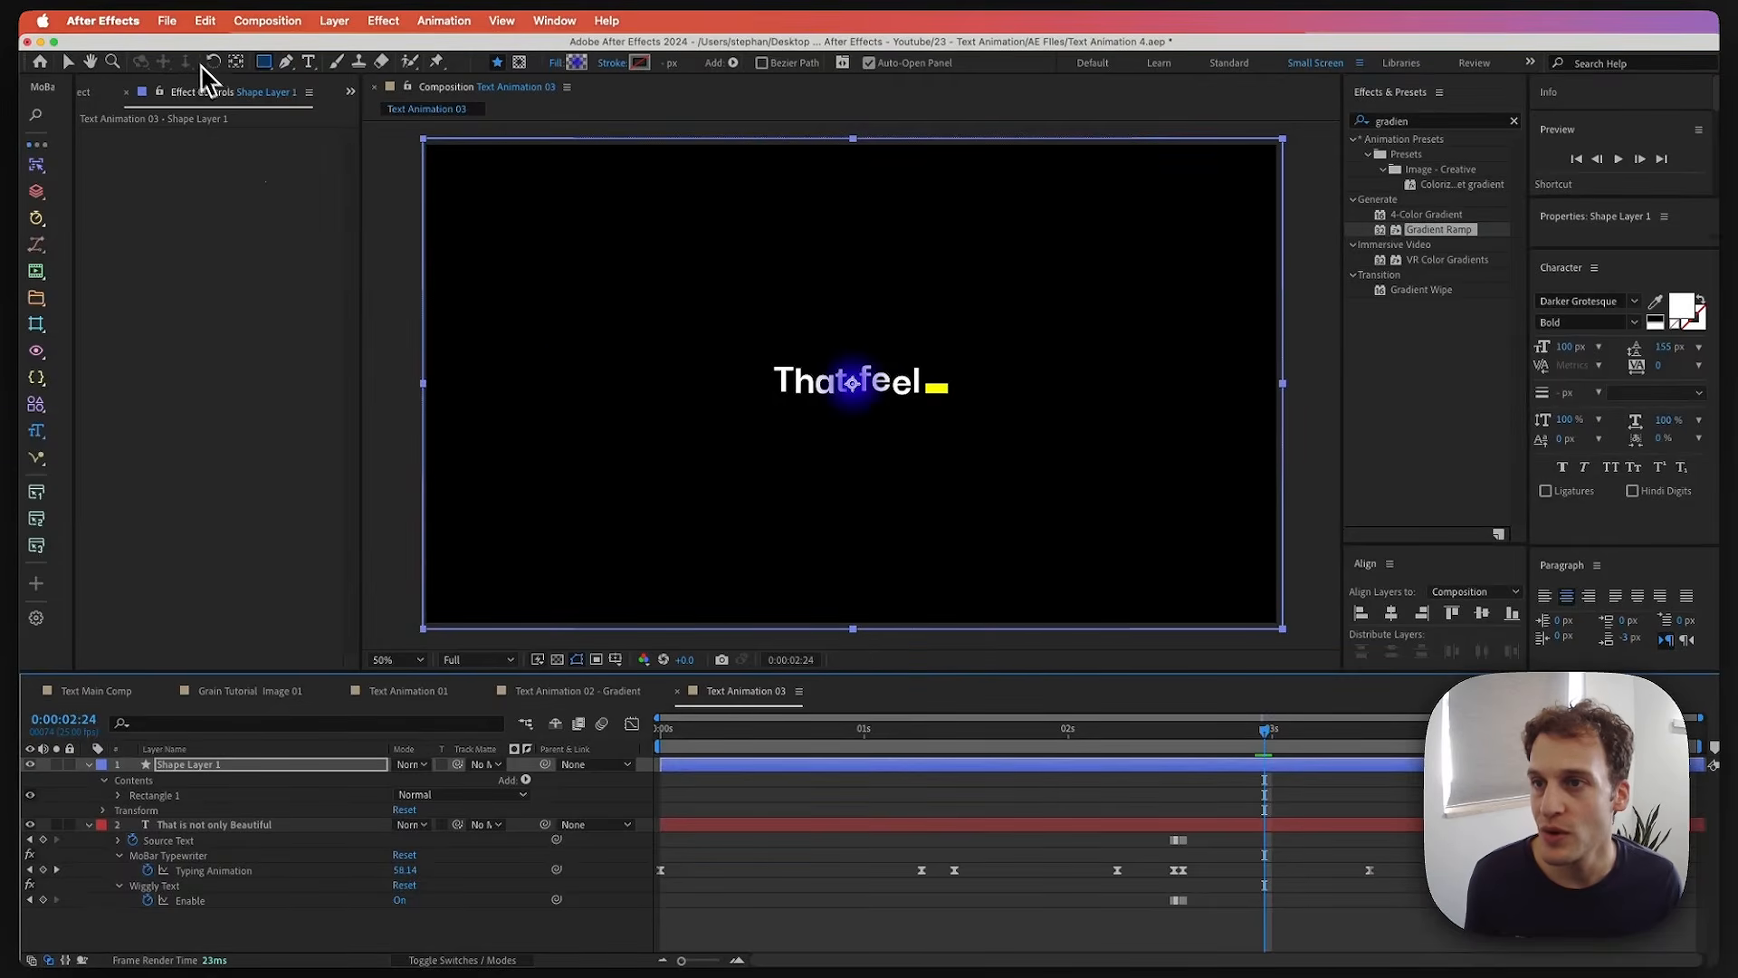
- Stretch the gradient from the composition's lower-right corner to its upper-left corner and place the shape layer beneath the text layer
{"action": "left_click", "coordinate": [65, 63]}
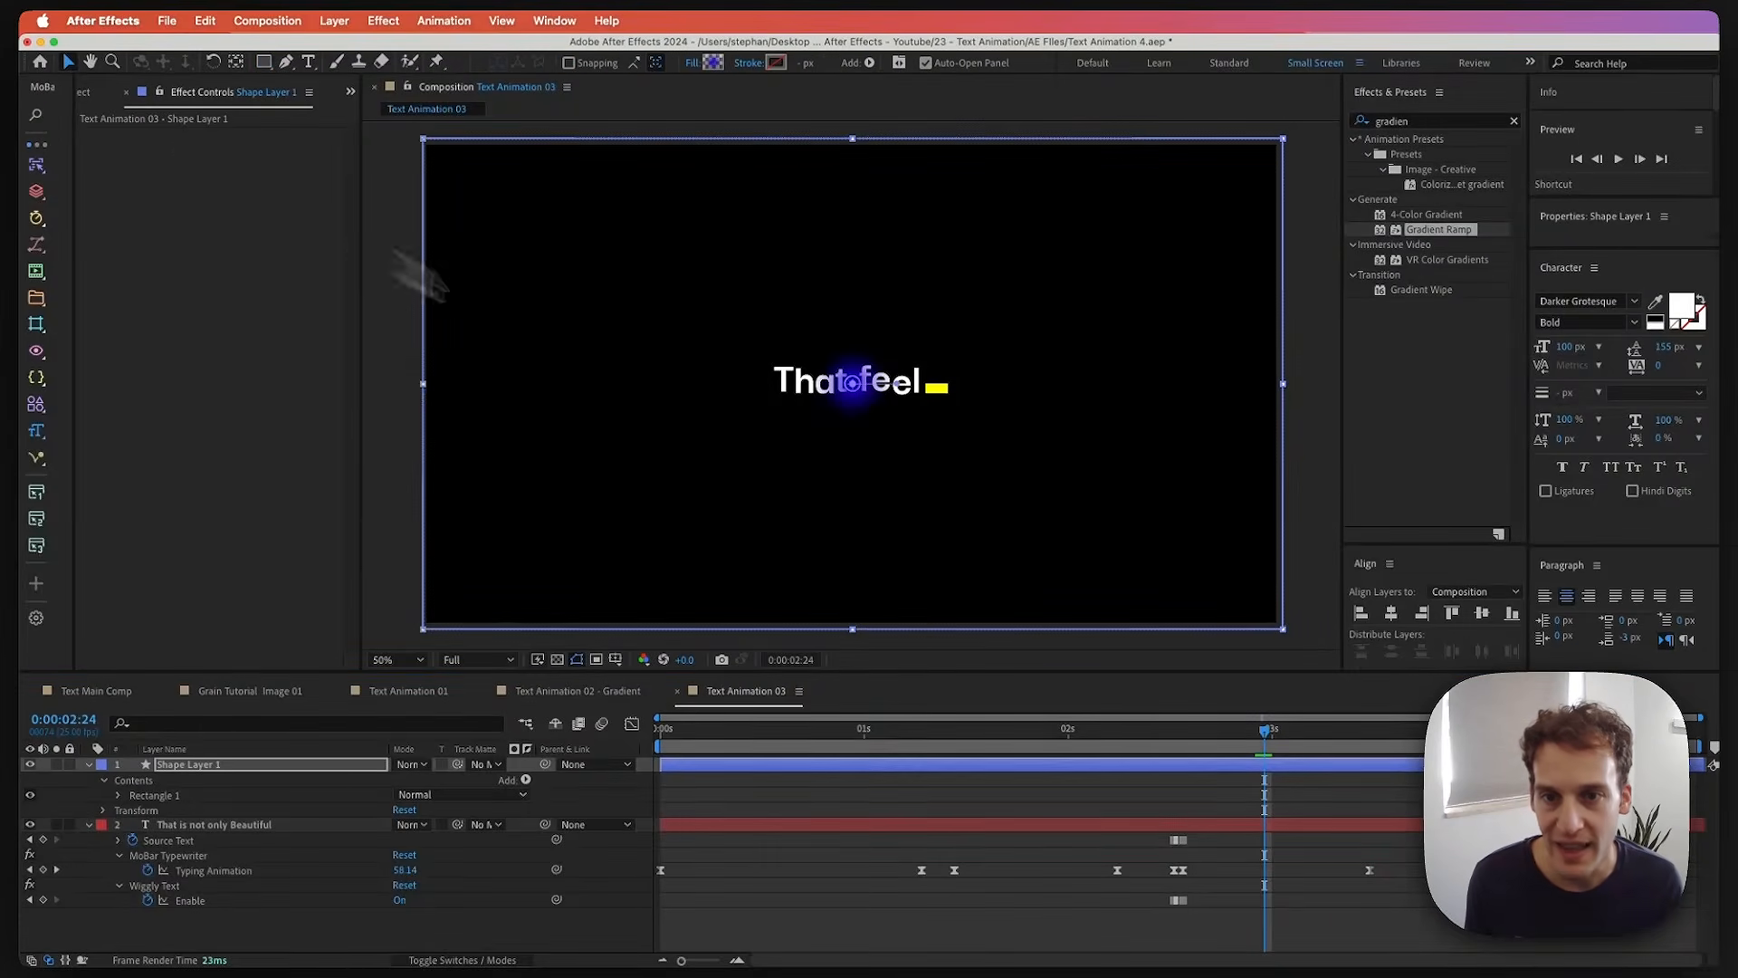
{"action": "left_click_drag", "start_coordinate": [851, 386], "coordinate": [1249, 601]}
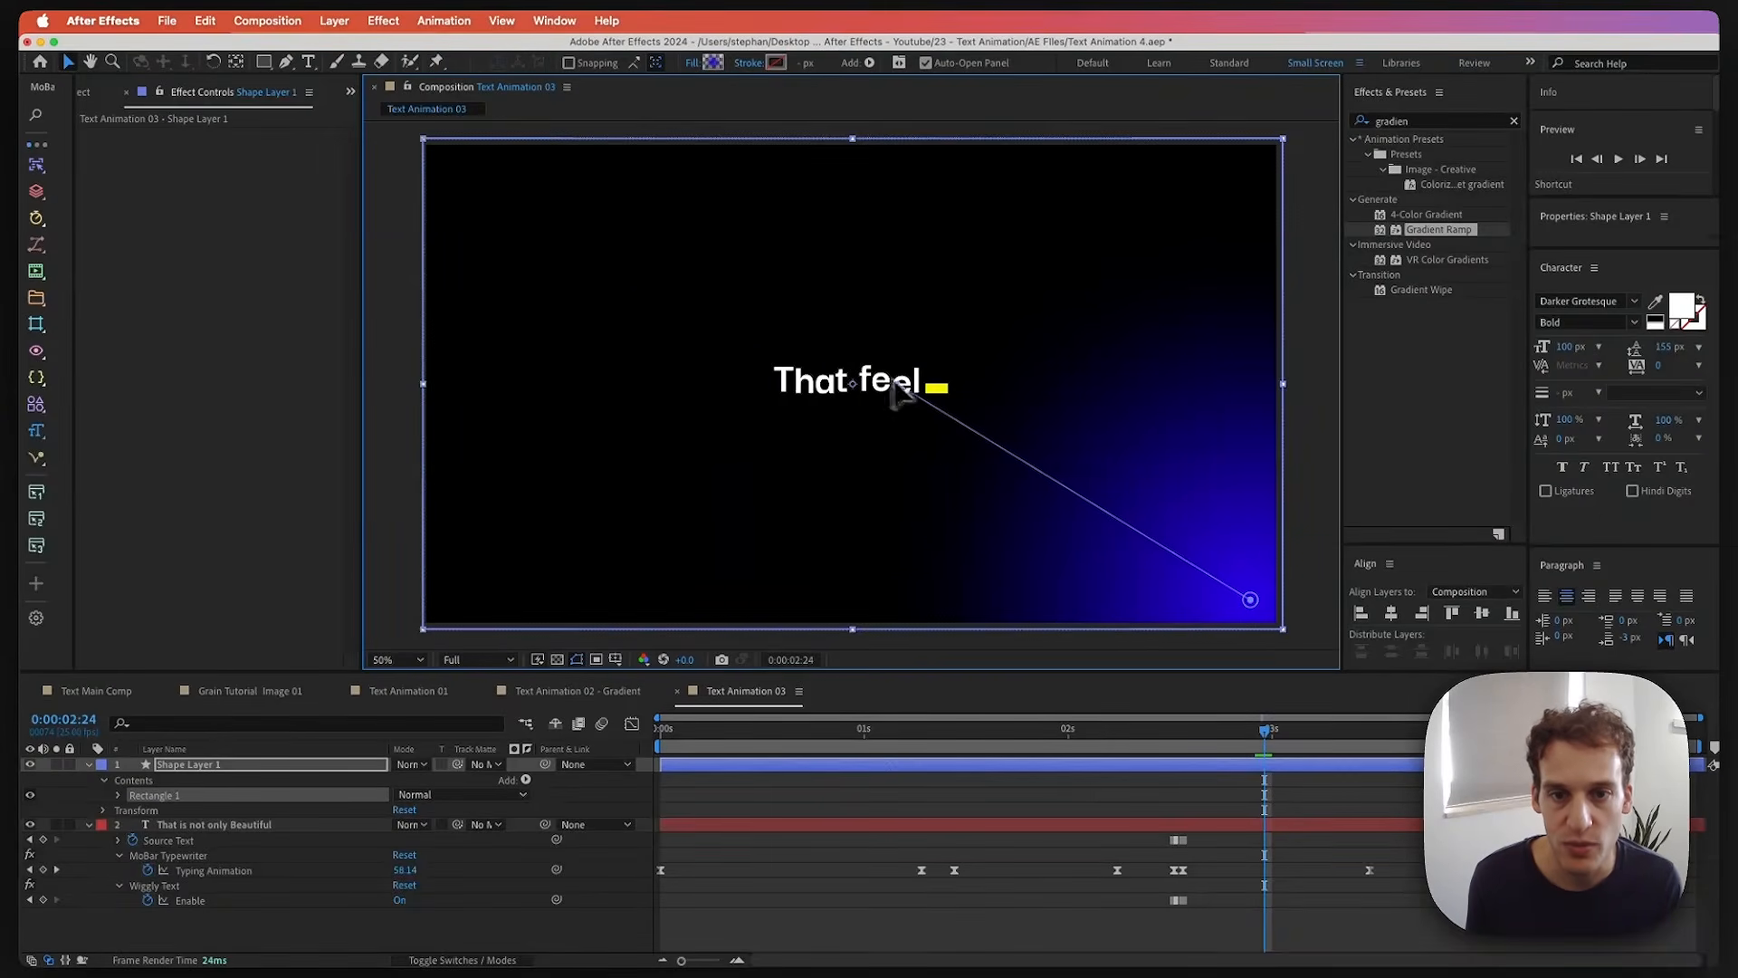
{"action": "left_click_drag", "start_coordinate": [901, 391], "coordinate": [478, 172]}
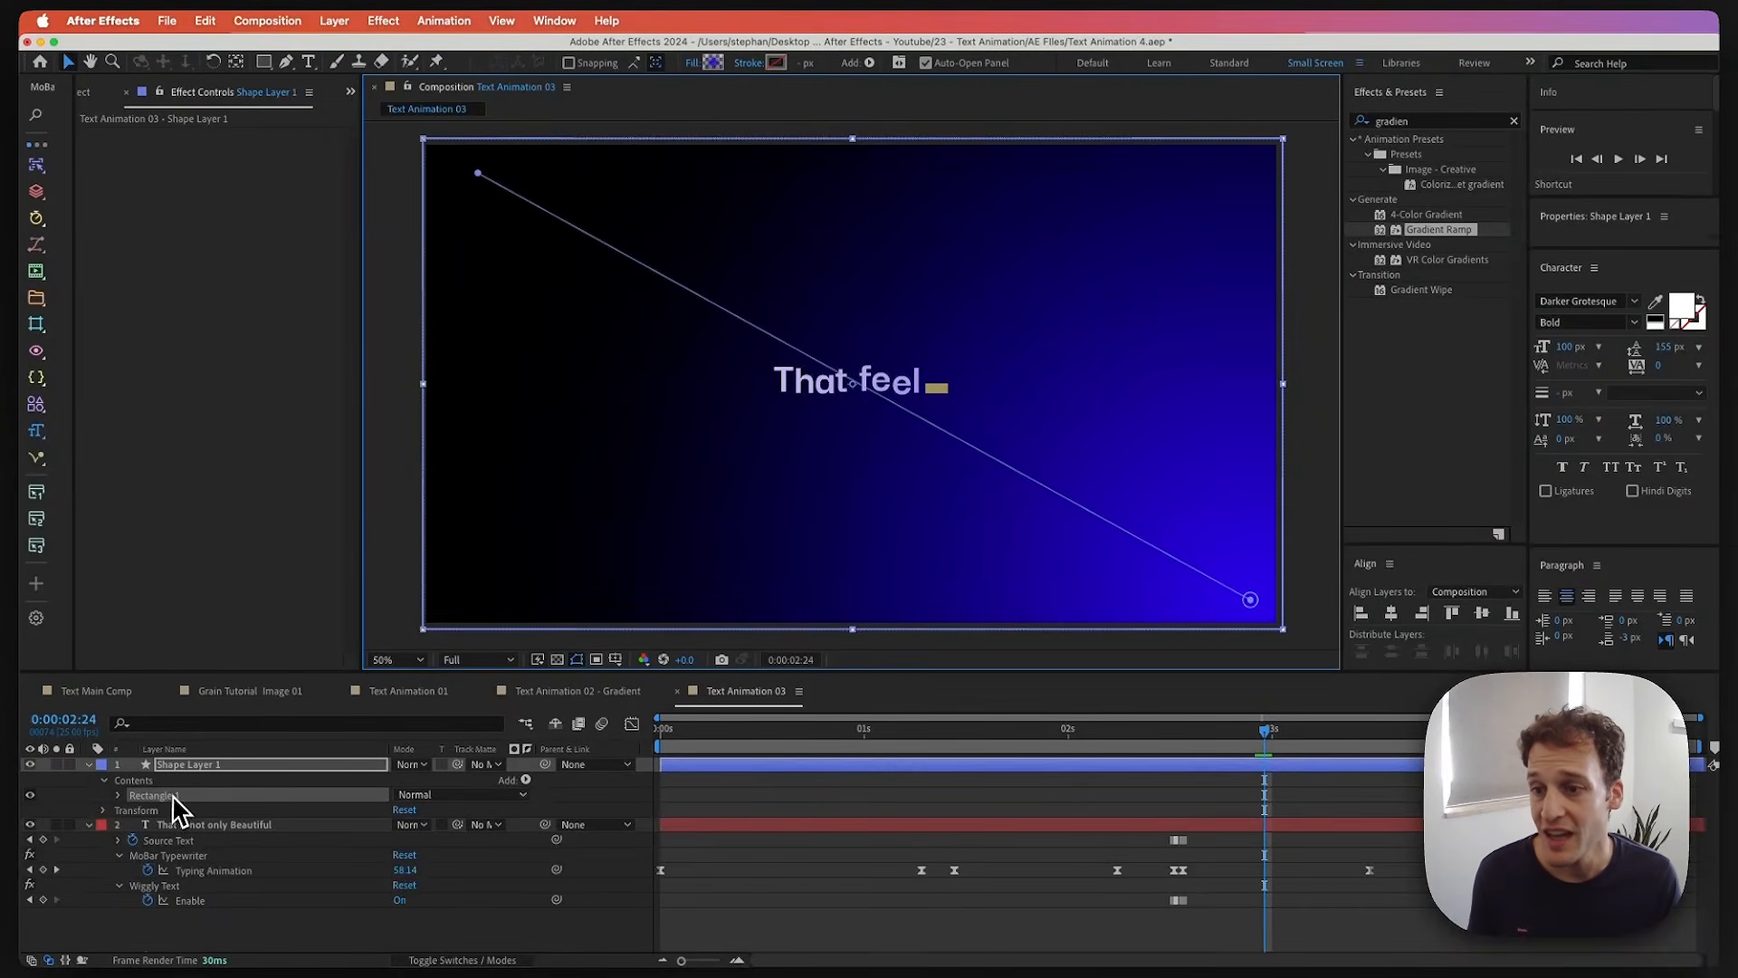
{"action": "left_click_drag", "start_coordinate": [175, 770], "coordinate": [186, 919]}
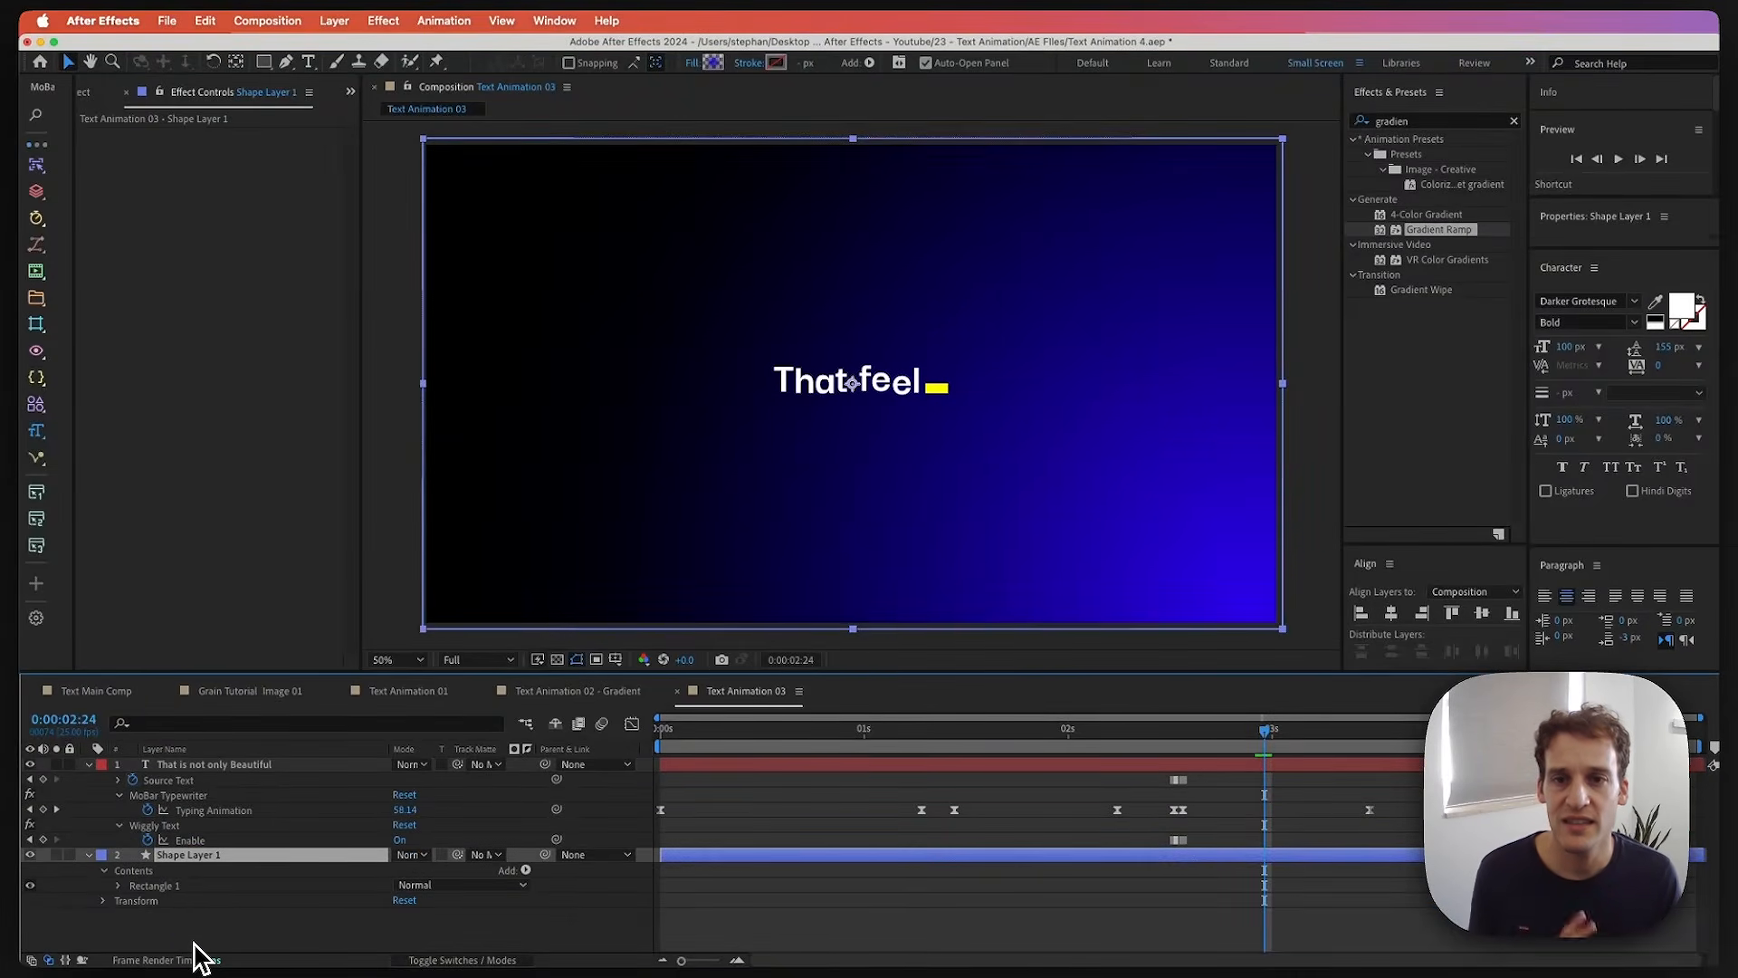
{"action": "left_click", "coordinate": [222, 917]}
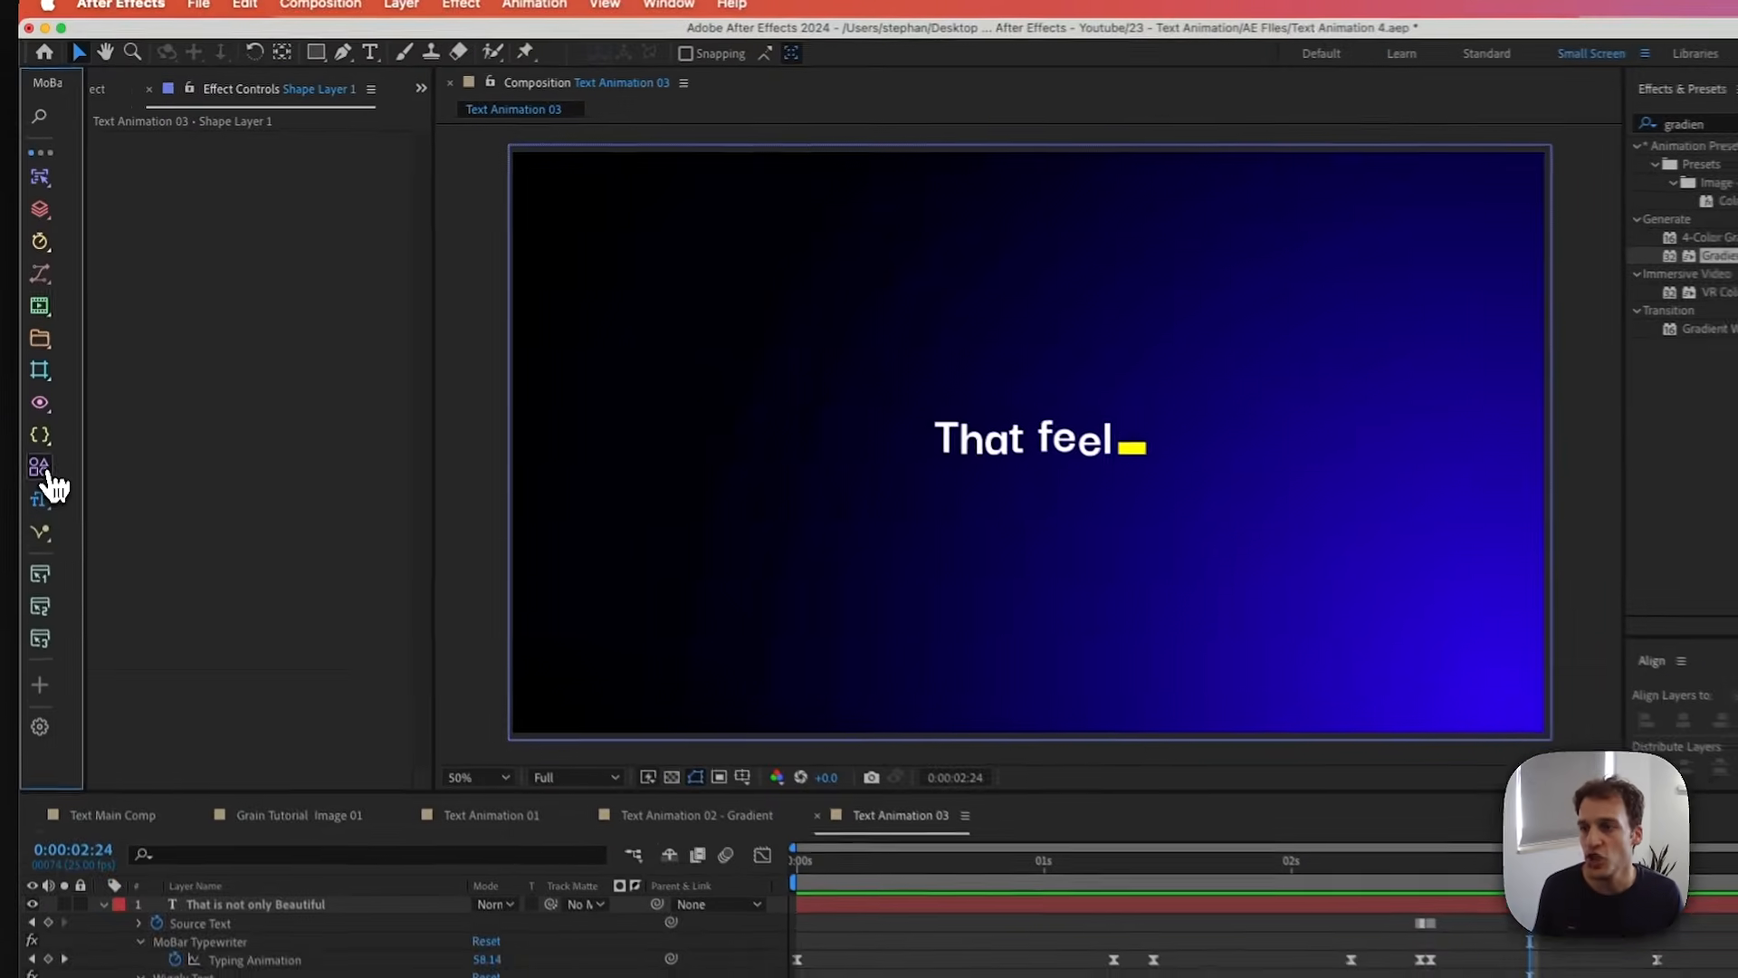
- Add a MoBar Grid Overlay to the composition with 4 rows and 7 columns
{"action": "left_click", "coordinate": [38, 405]}
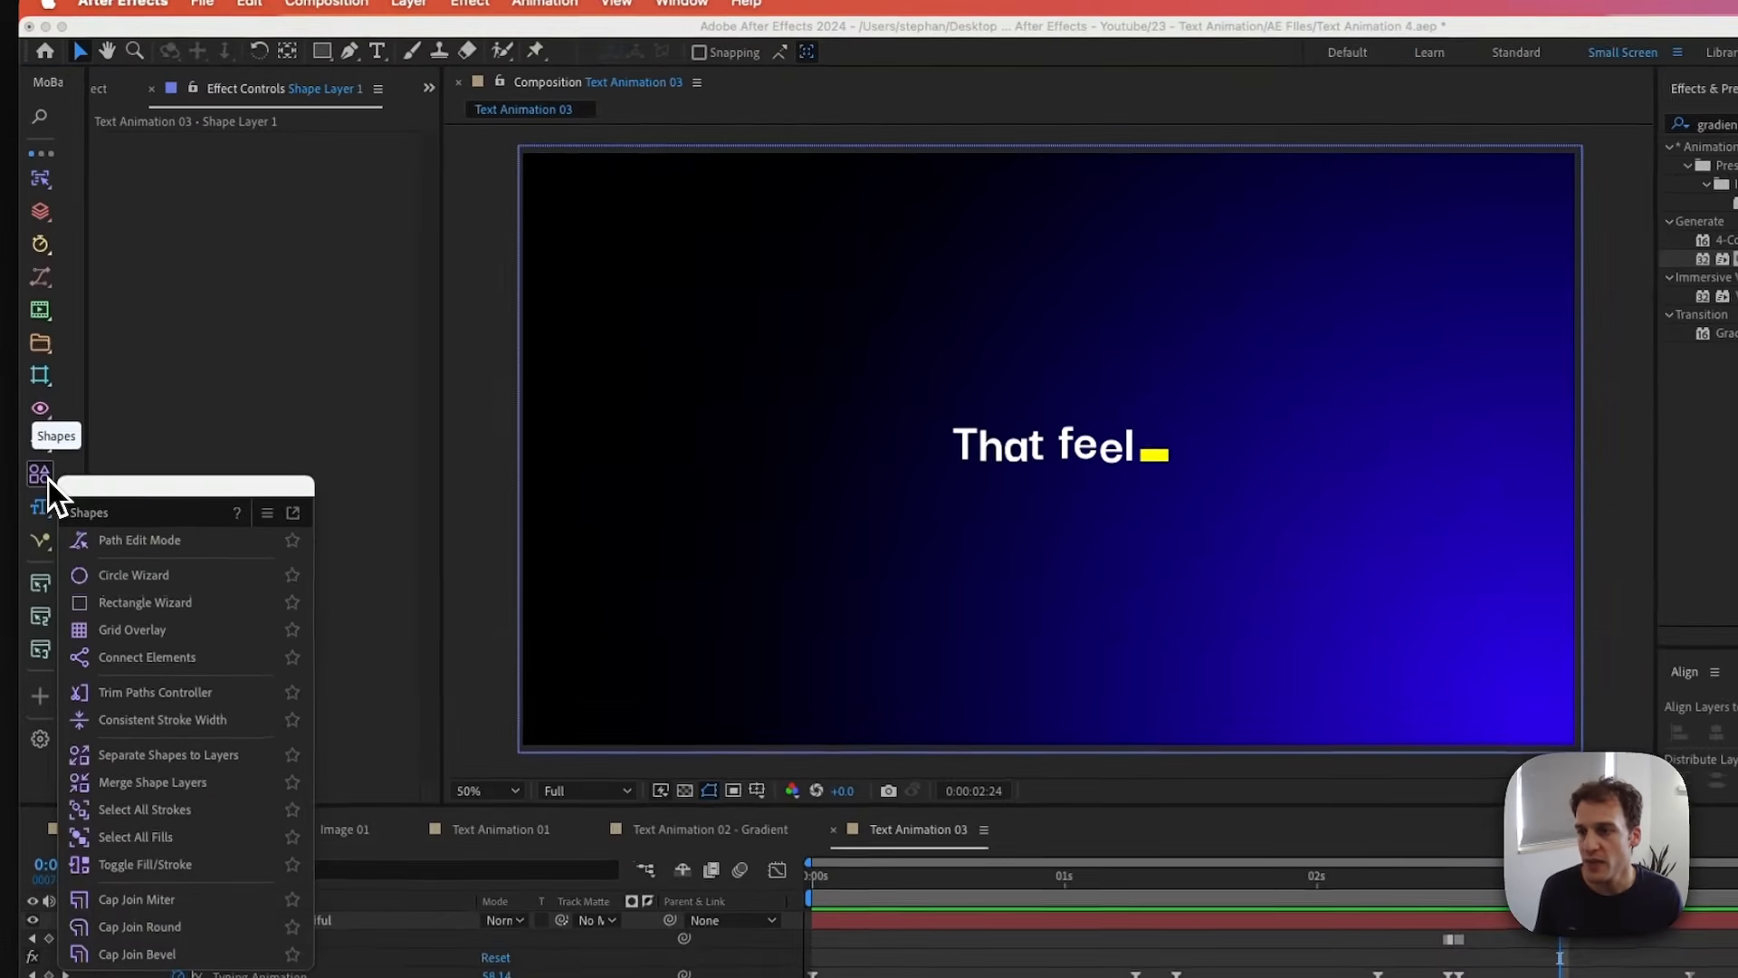
{"action": "left_click", "coordinate": [140, 633]}
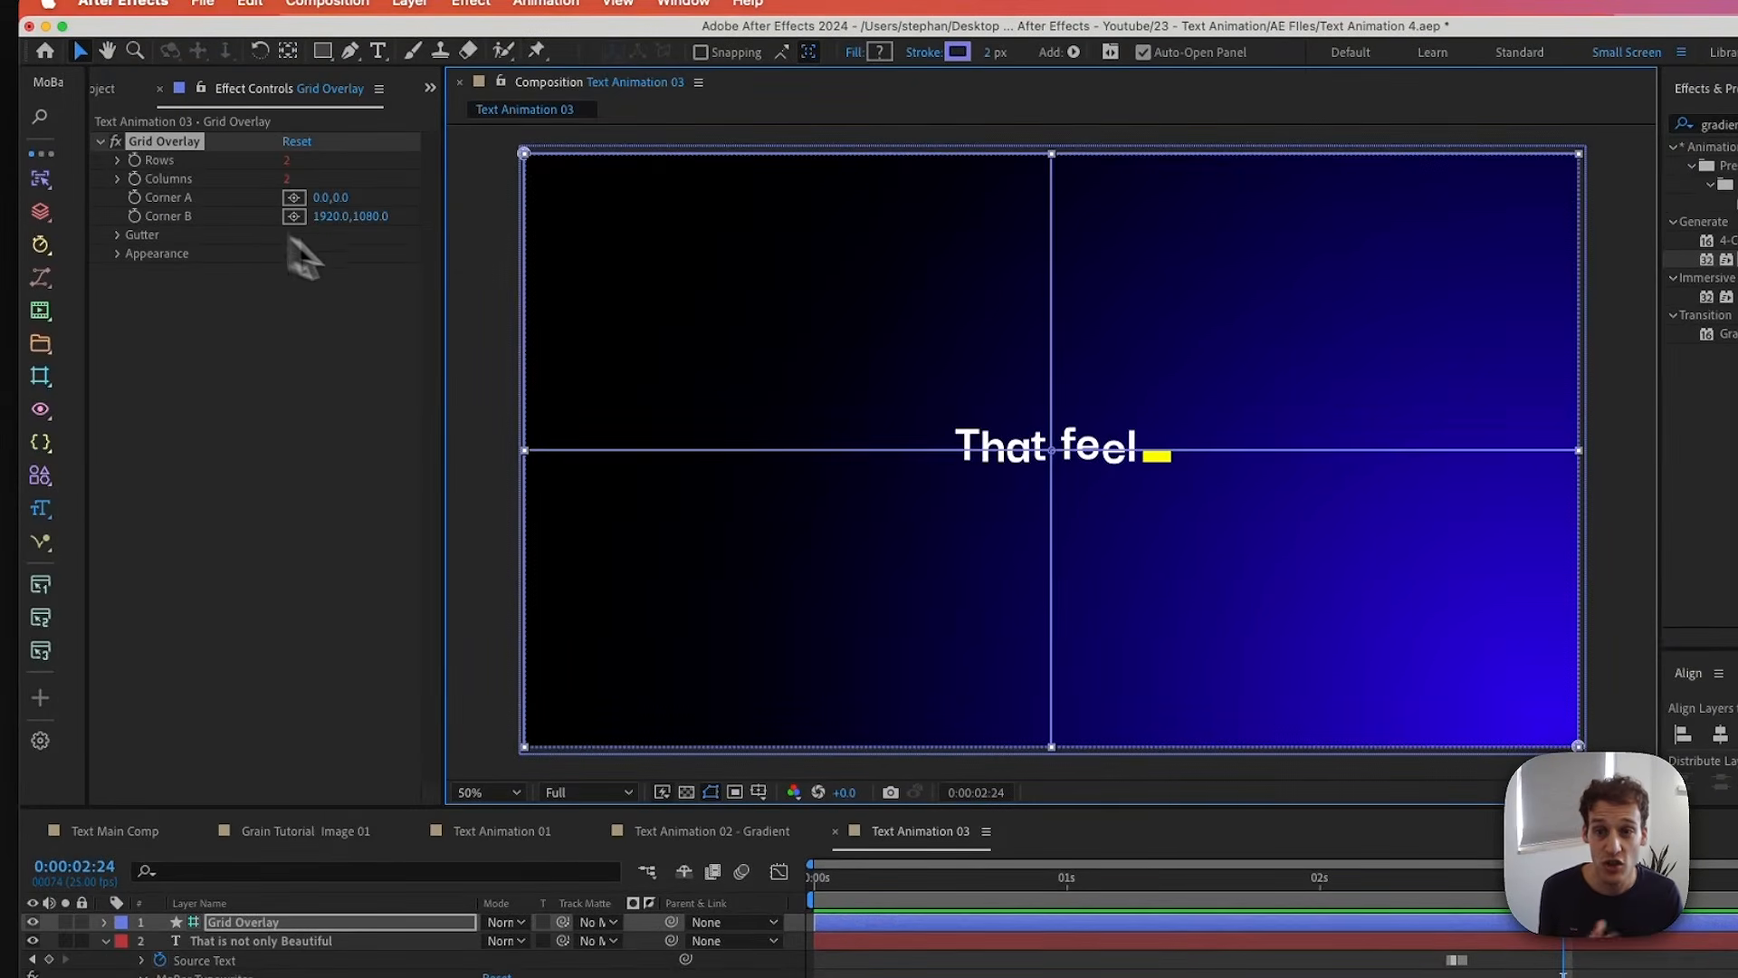
{"action": "left_click_drag", "start_coordinate": [288, 161], "coordinate": [341, 180]}
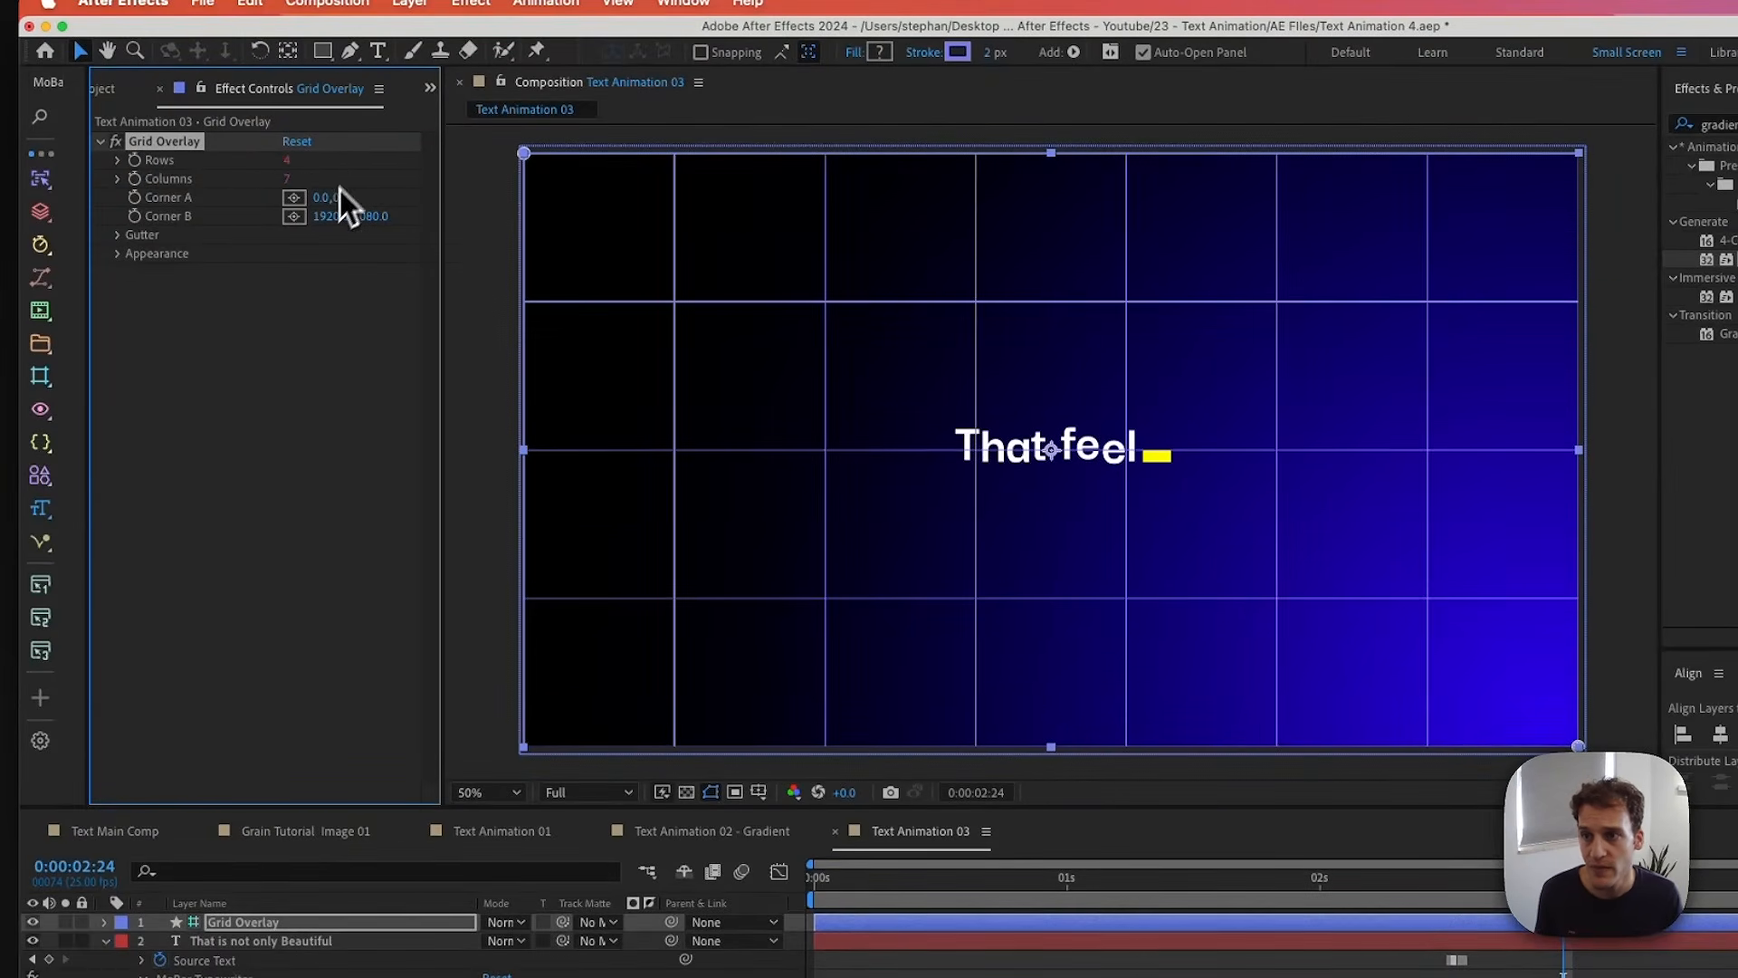
- Change the Grid Overlay's line color to white
{"action": "left_click", "coordinate": [246, 344]}
{"action": "left_click", "coordinate": [117, 255]}
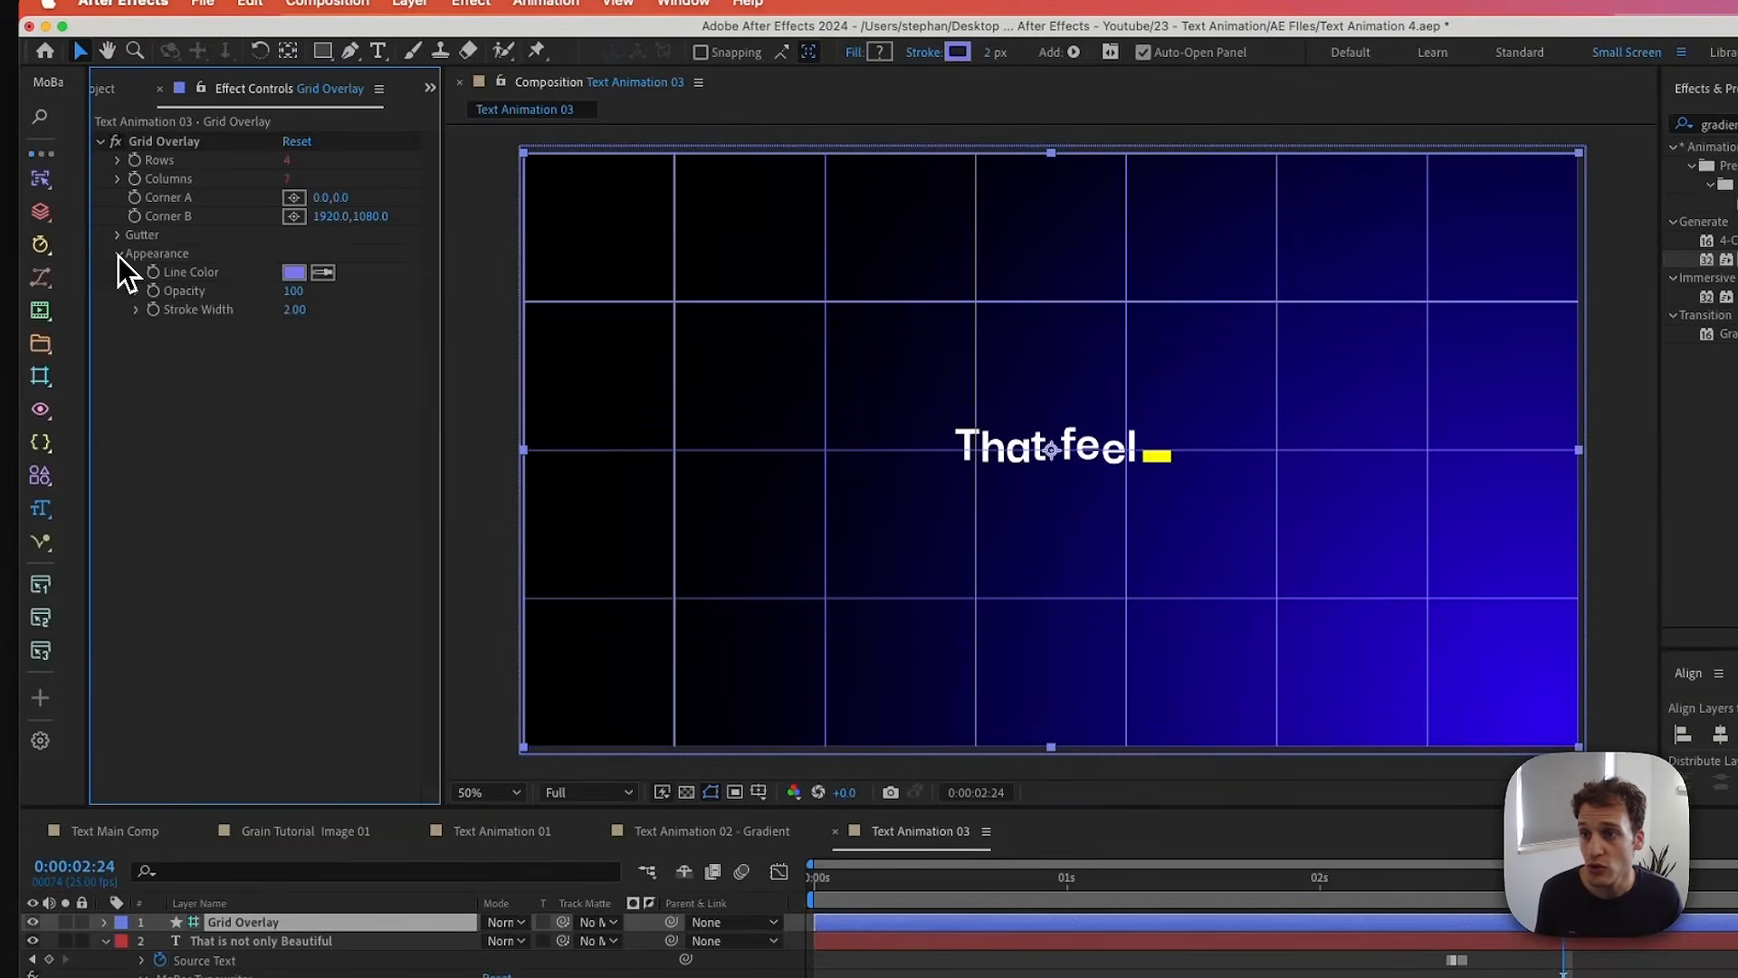
{"action": "left_click", "coordinate": [293, 271]}
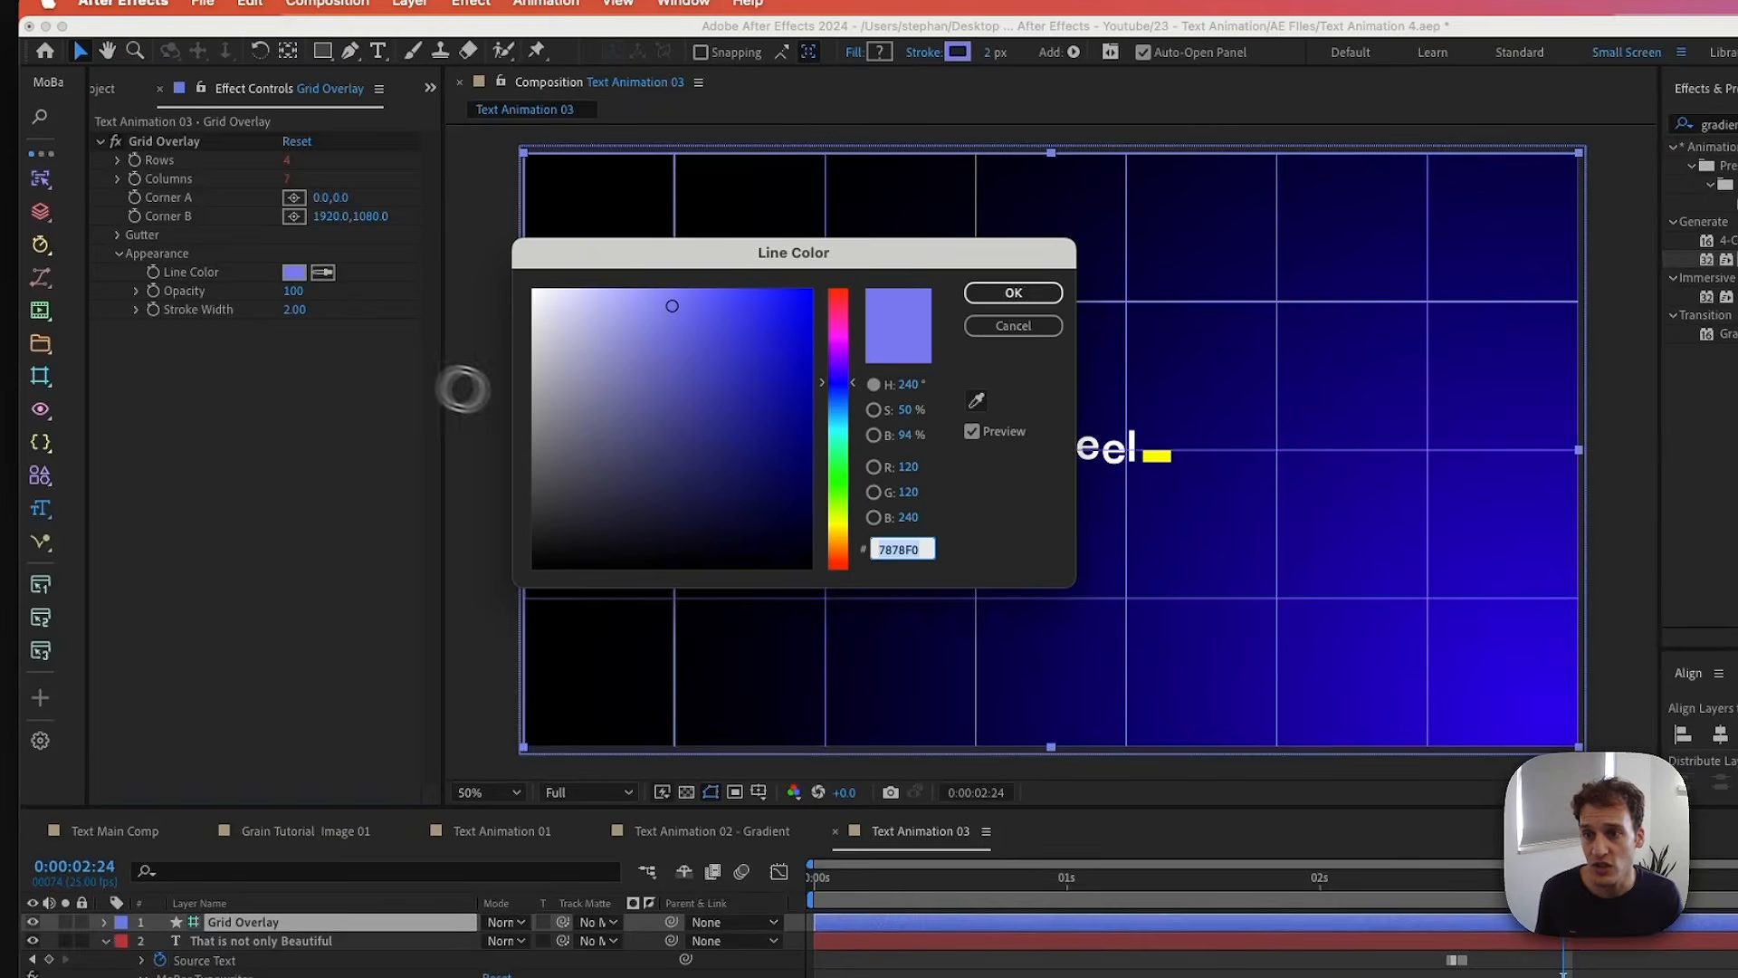
{"action": "left_click_drag", "start_coordinate": [633, 308], "coordinate": [504, 280]}
{"action": "left_click", "coordinate": [978, 300]}
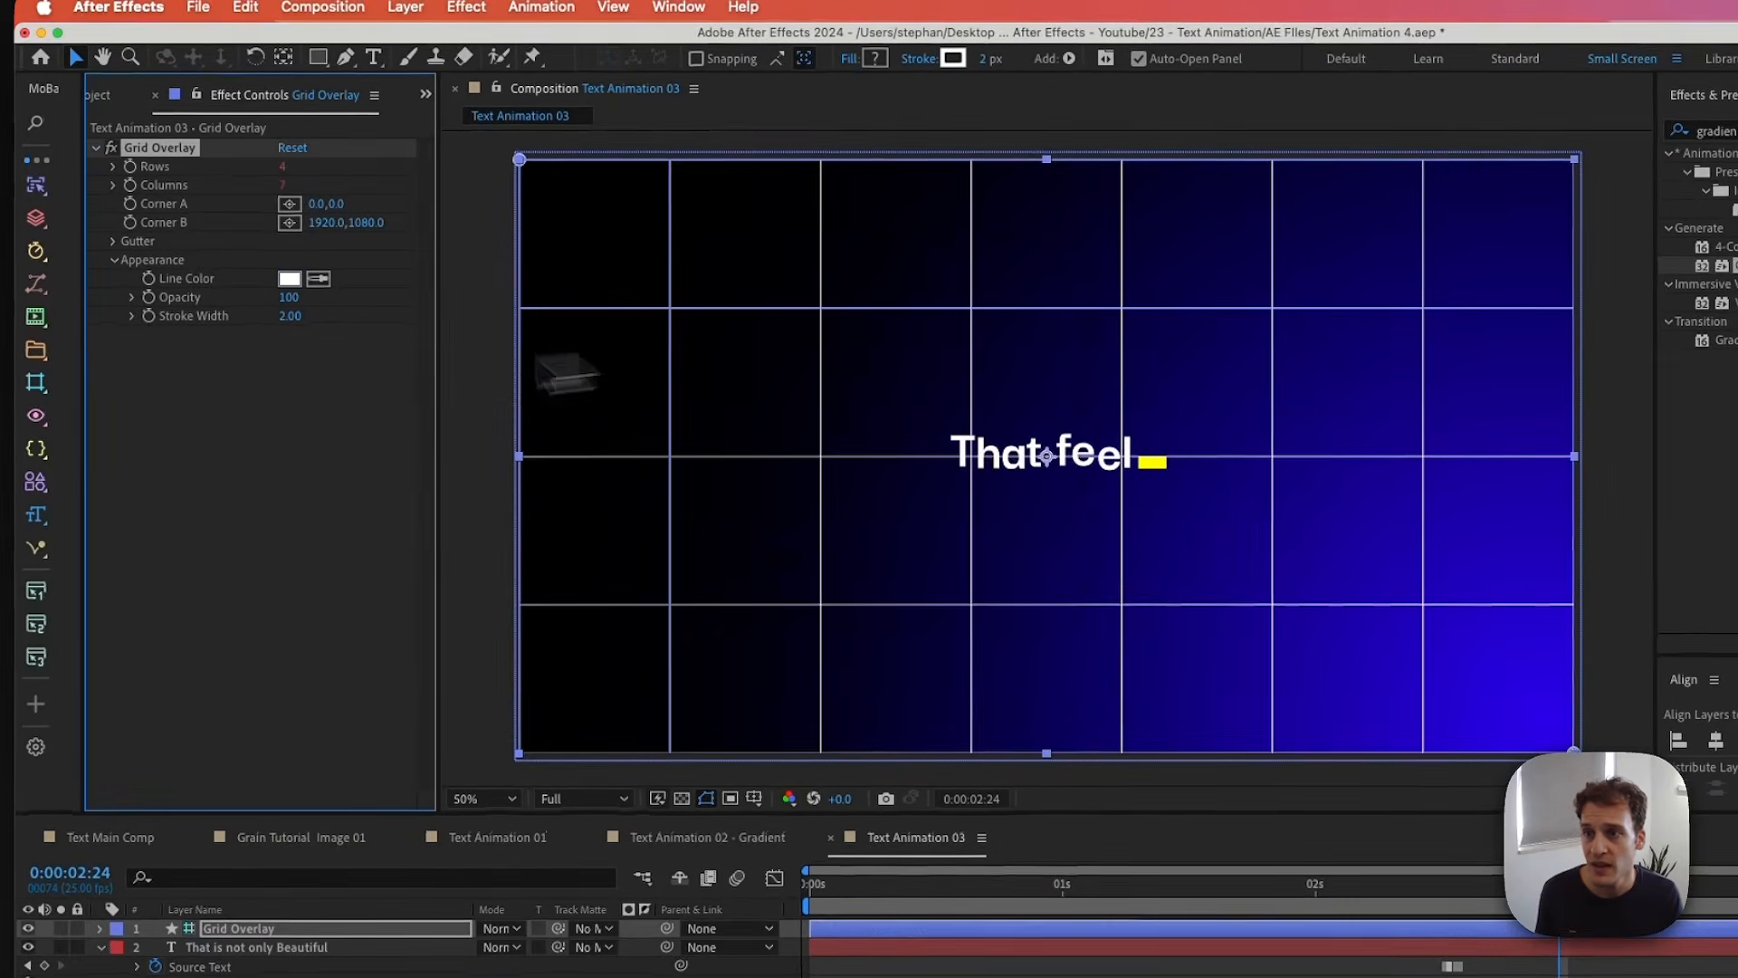
- Set the Grid Overlay's line opacity to 10
{"action": "left_click", "coordinate": [293, 307]}
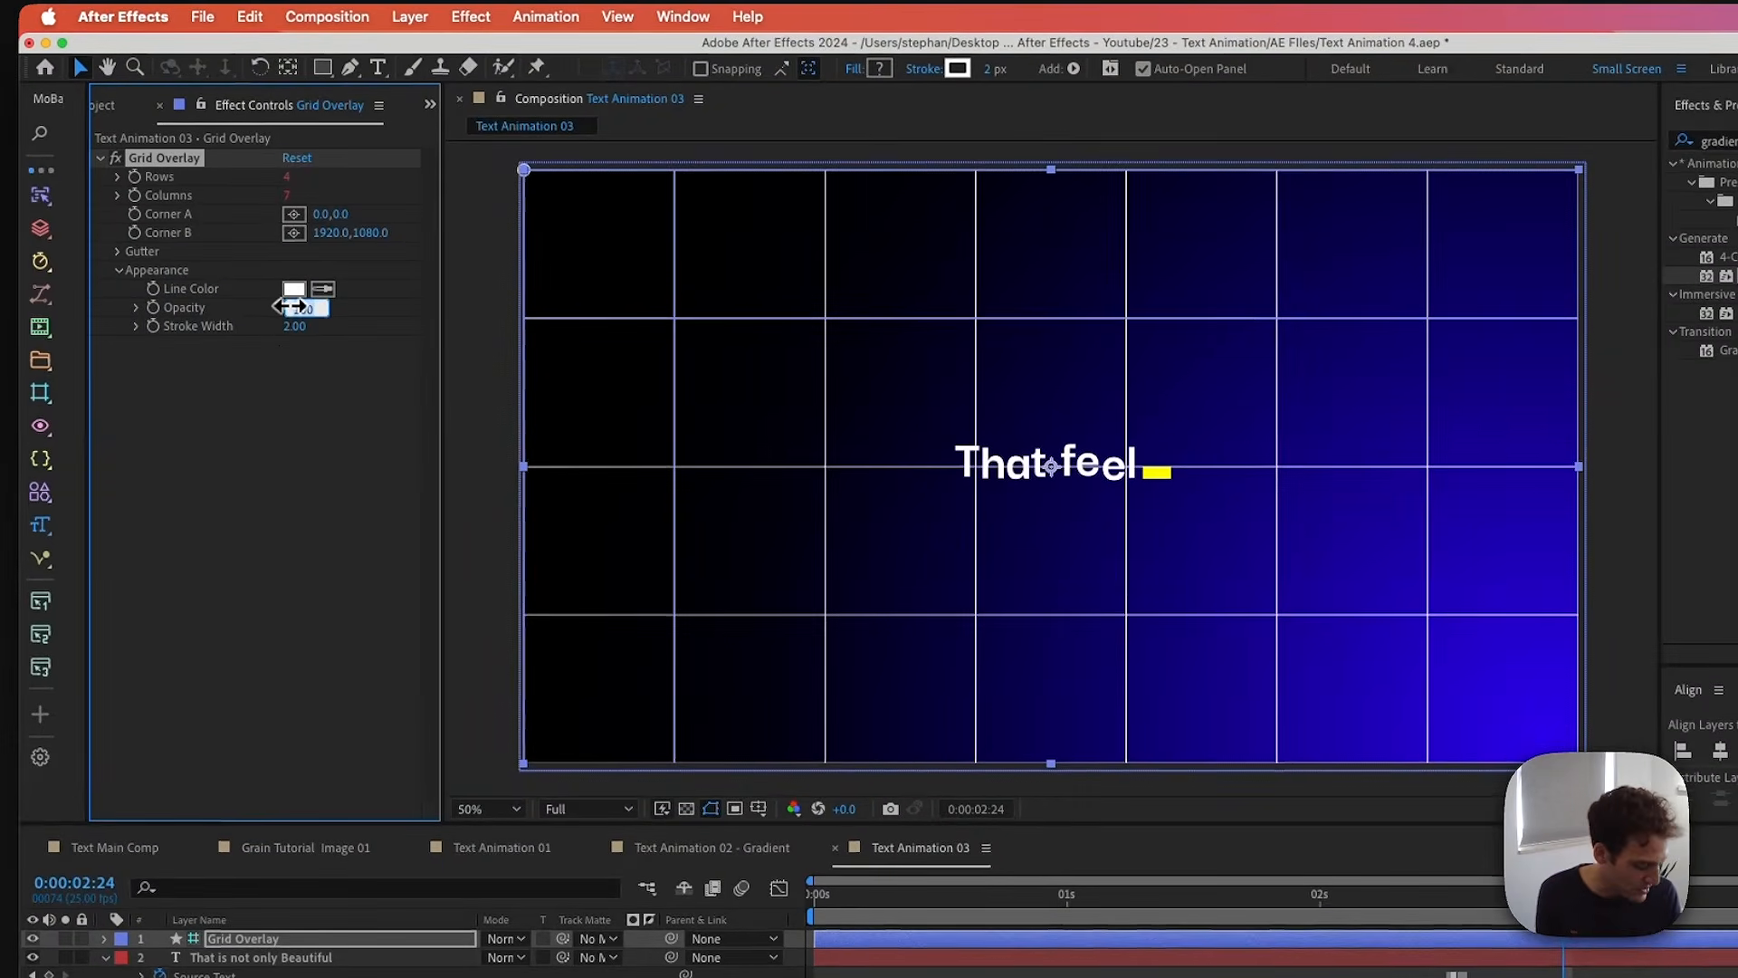
{"action": "type", "text": "2"}
{"action": "key", "text": "BackSpace"}
{"action": "type", "text": "10"}
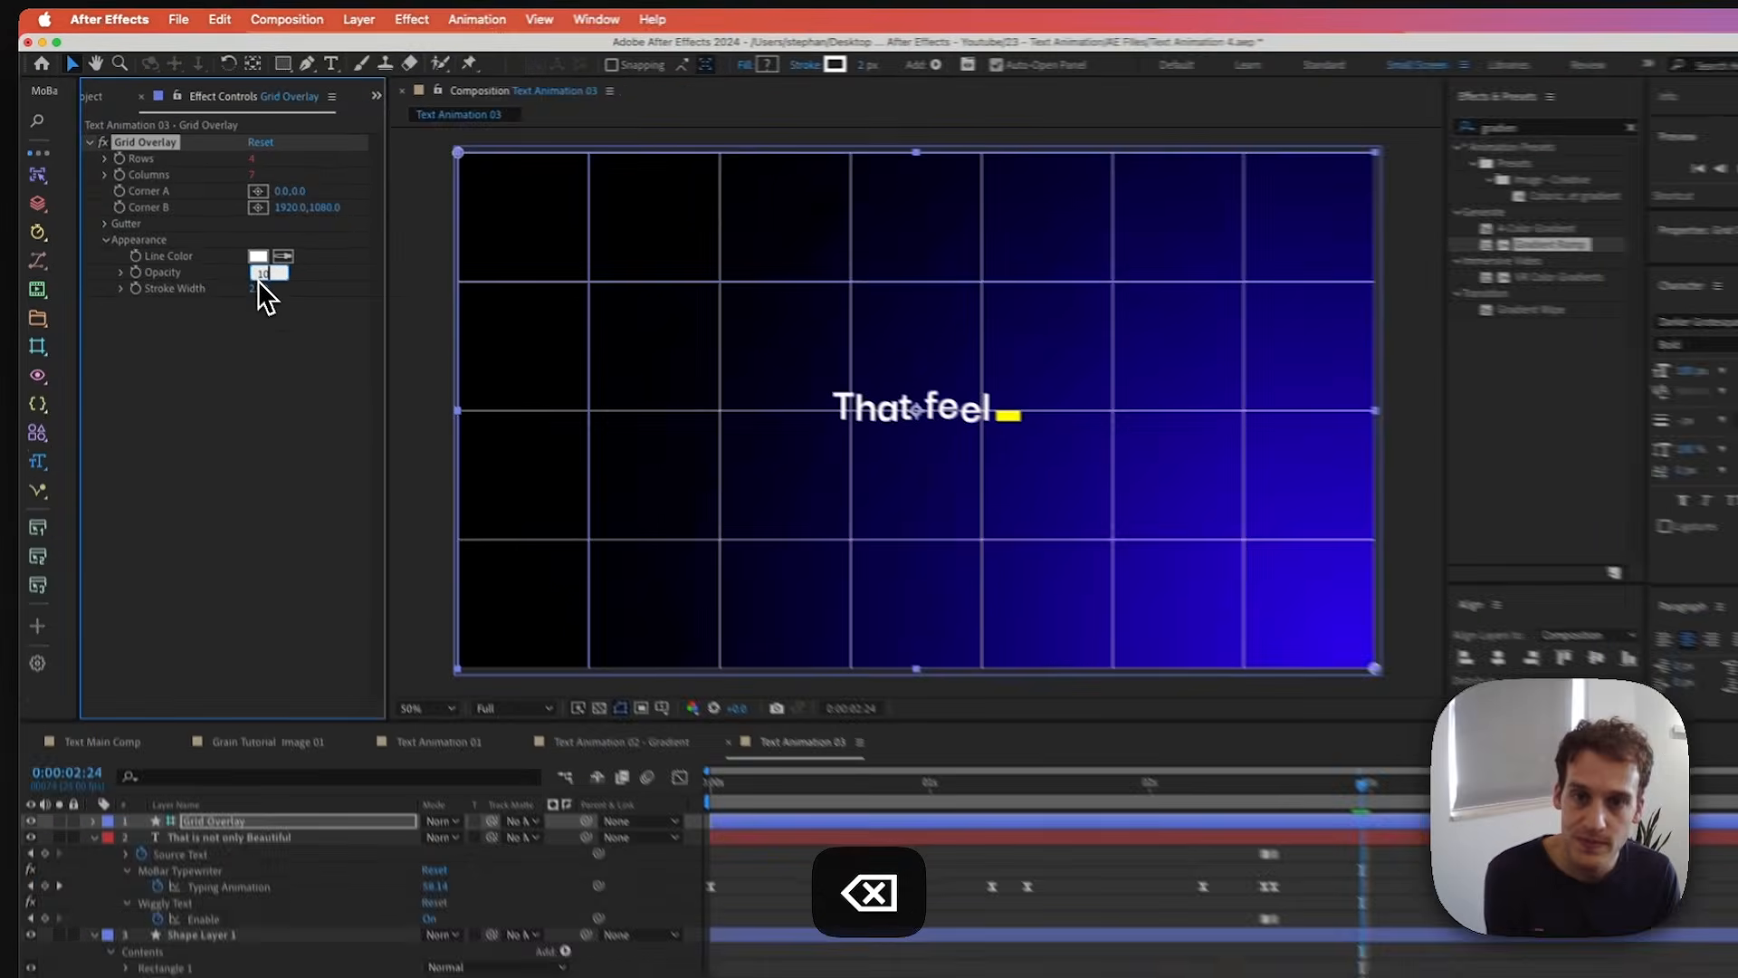
{"action": "key", "text": "Return"}
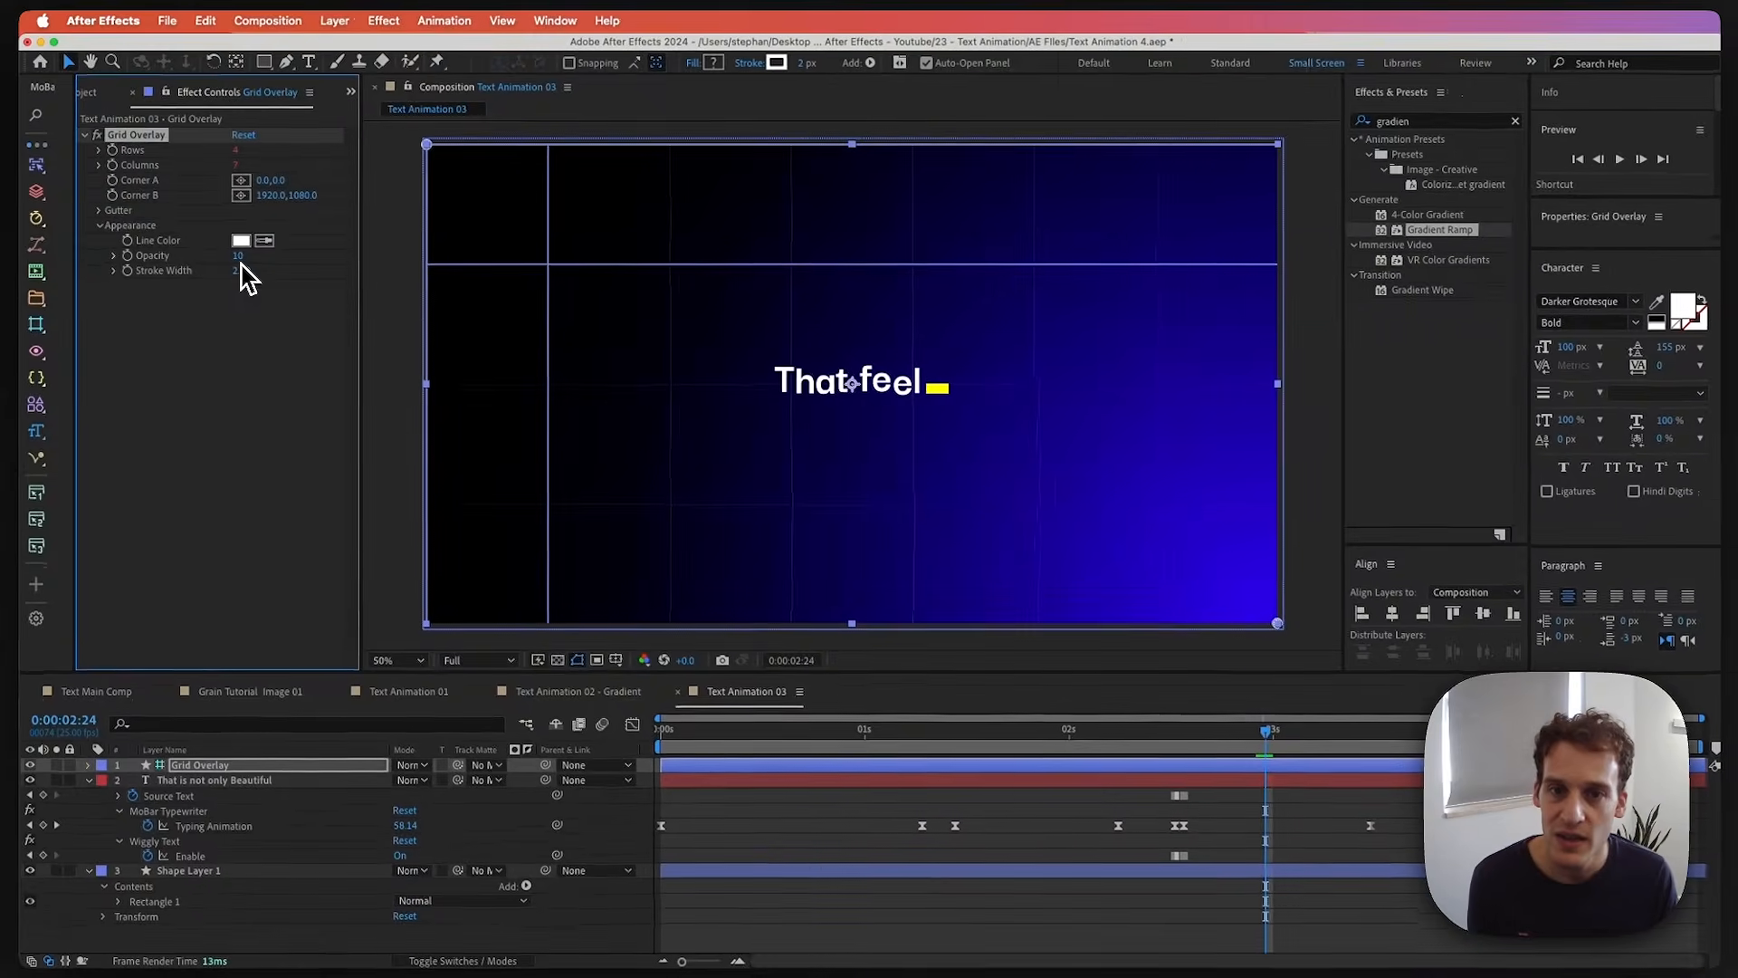
- Move the Grid Overlay layer between the text layer and the gradient shape layer
{"action": "left_click", "coordinate": [214, 317]}
{"action": "left_click_drag", "start_coordinate": [183, 767], "coordinate": [194, 858]}
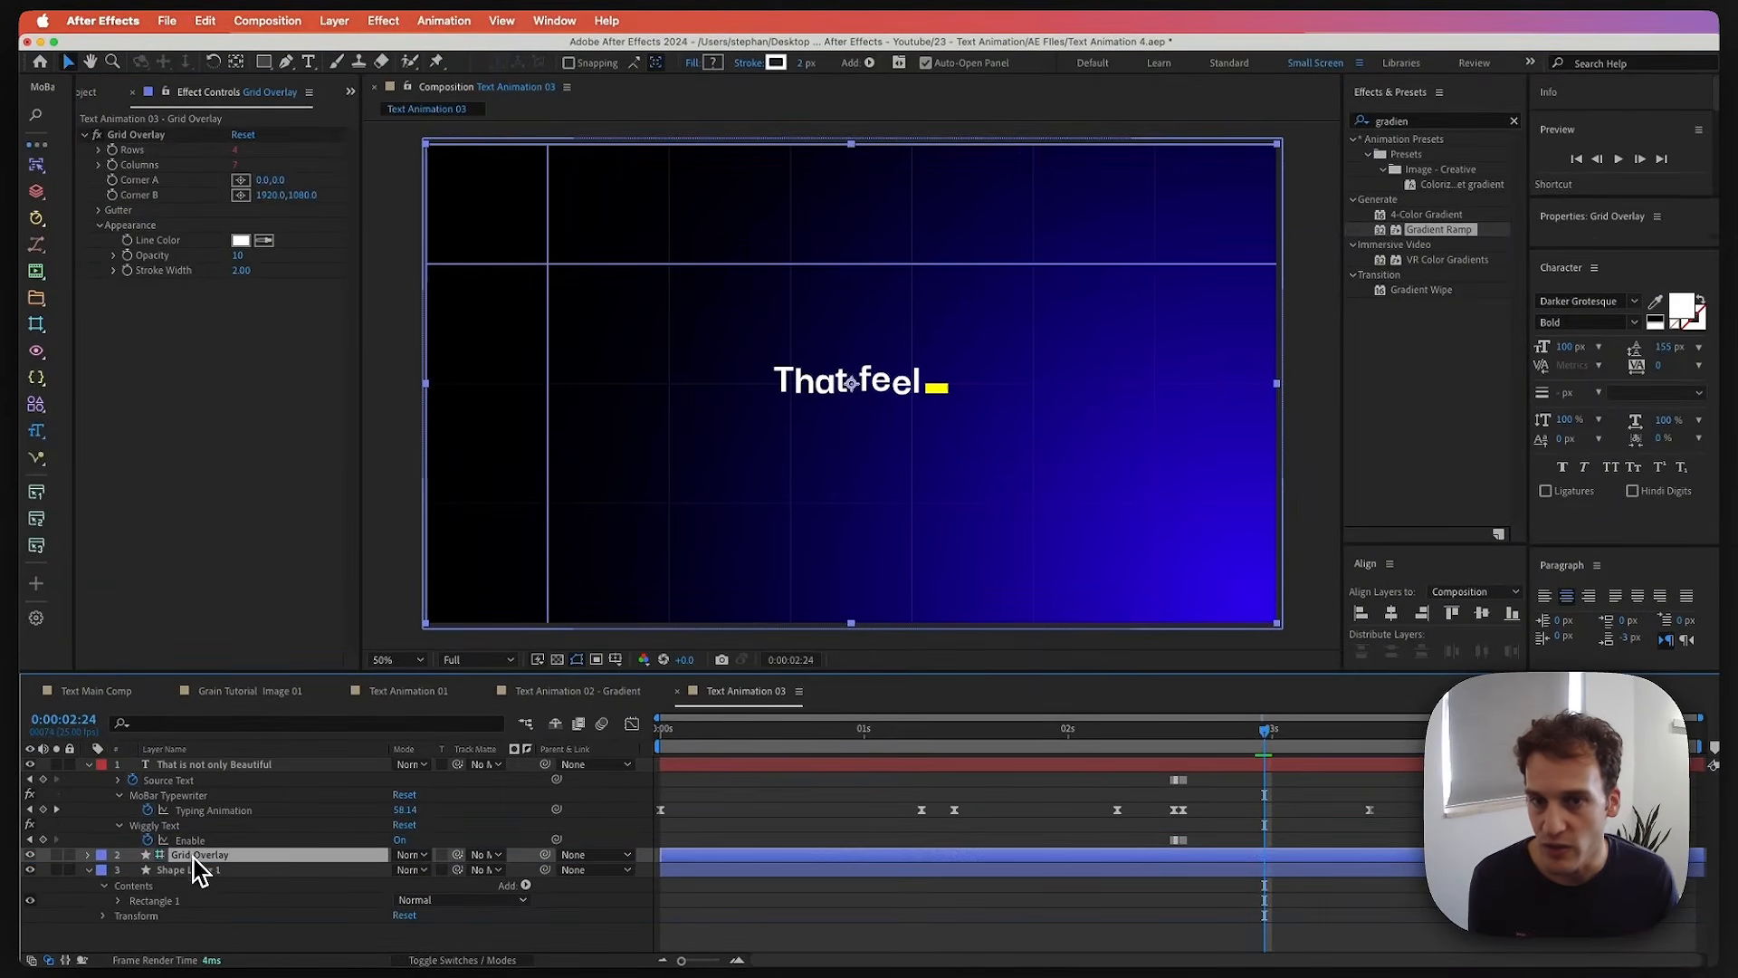
{"action": "left_click", "coordinate": [204, 914]}
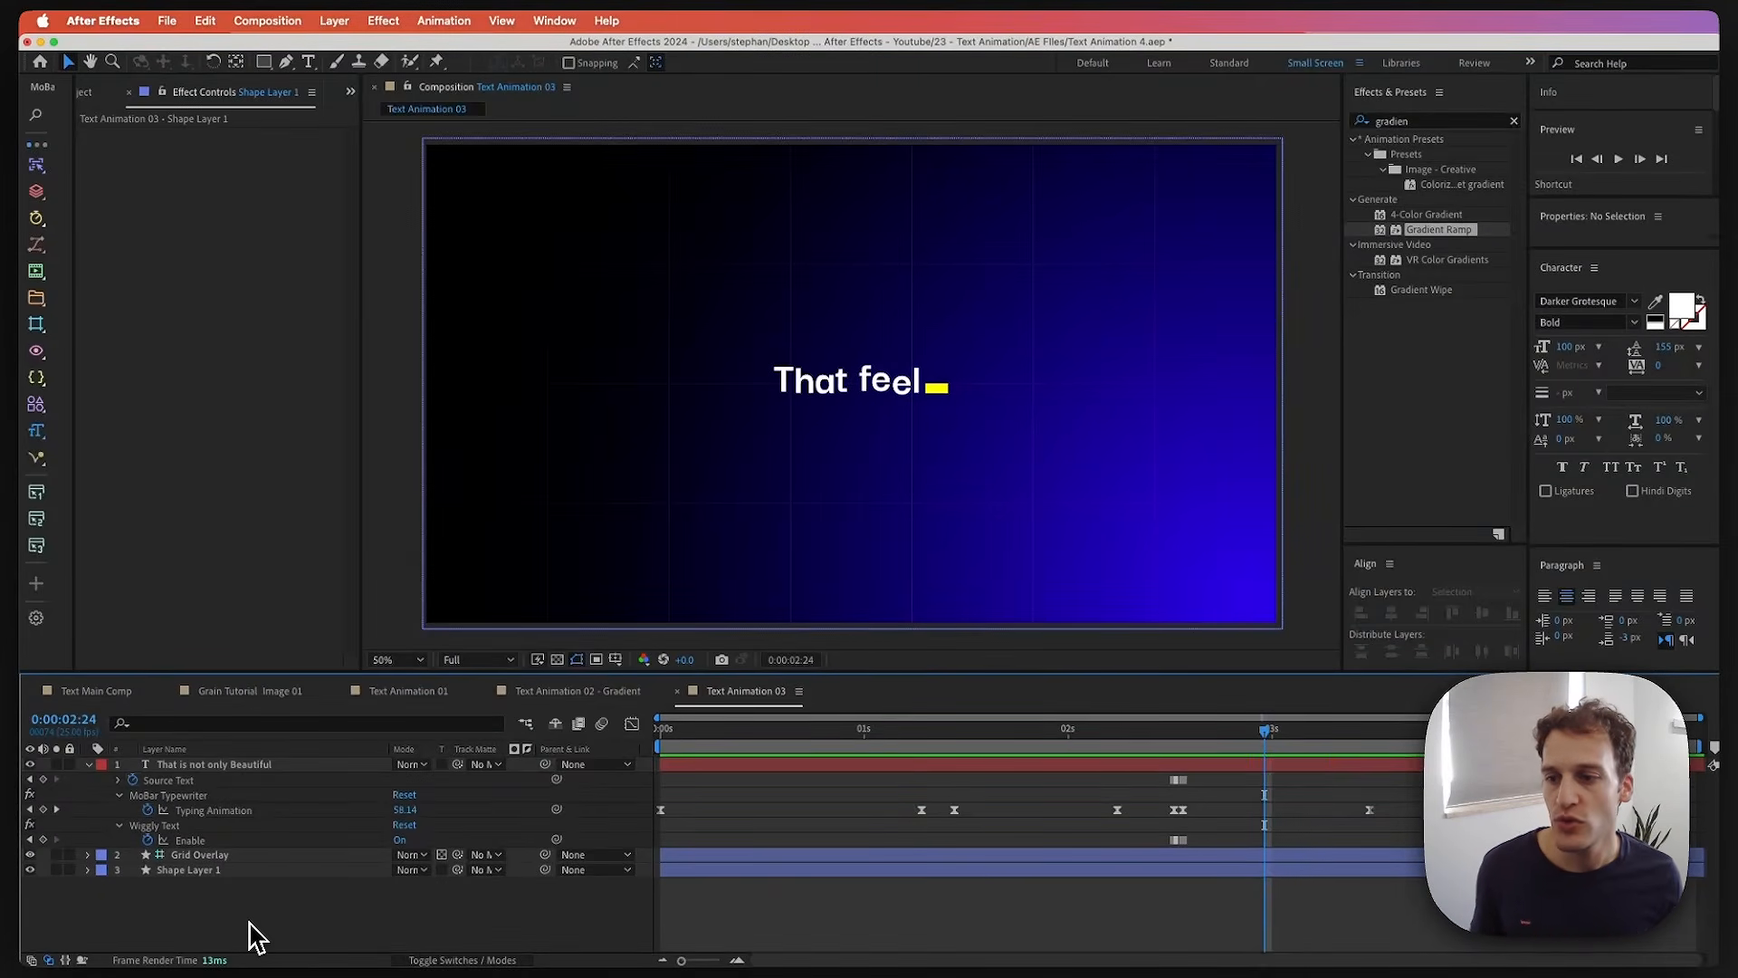
- Paste the copied Roughen Edges effect onto the gradient shape layer and preview the animation
{"action": "left_click", "coordinate": [177, 870]}
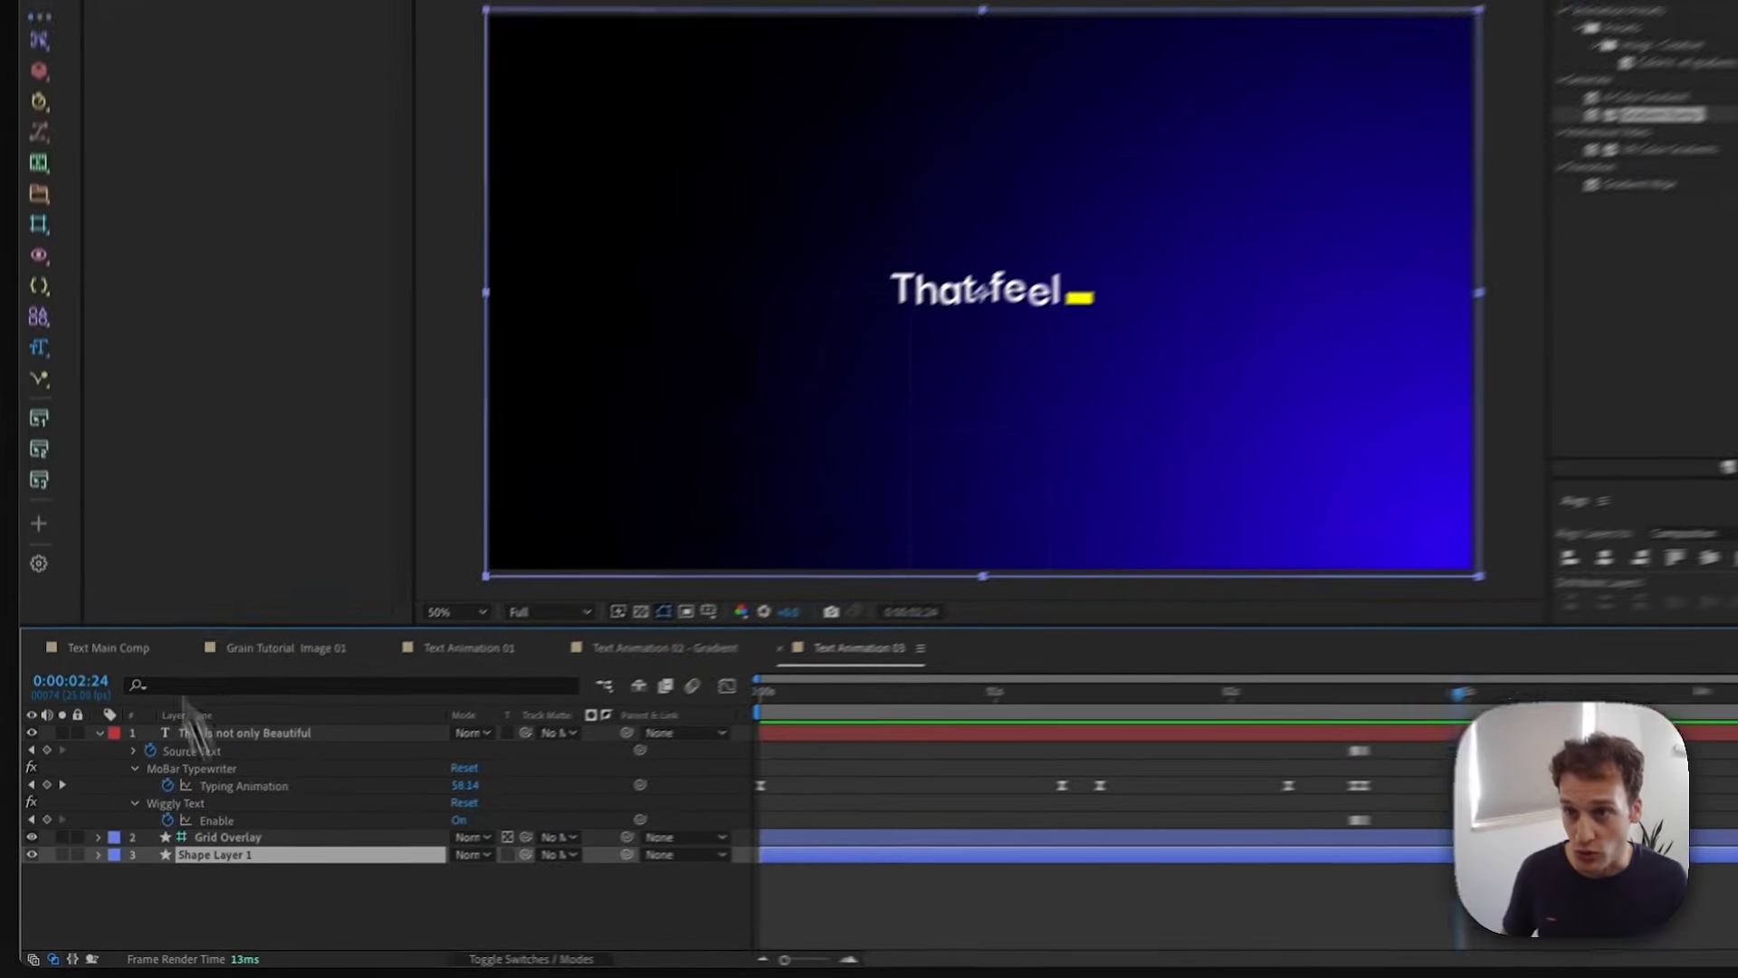
{"action": "key", "text": "super+v"}
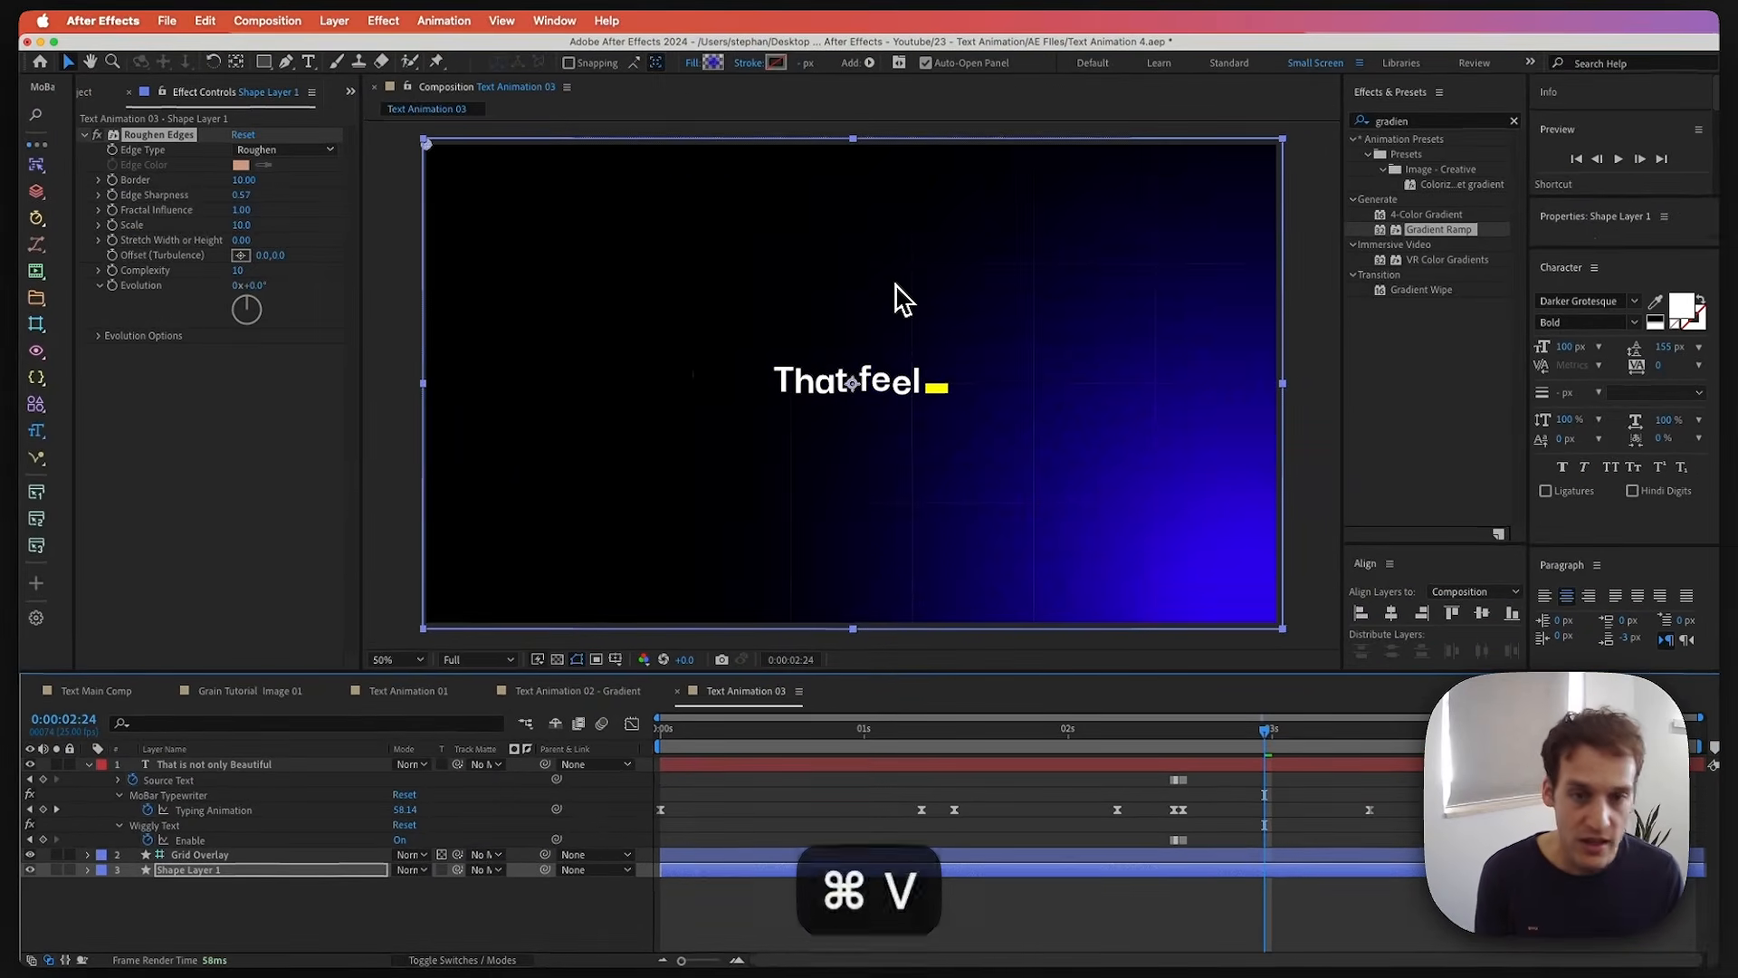
{"action": "key", "text": "space"}
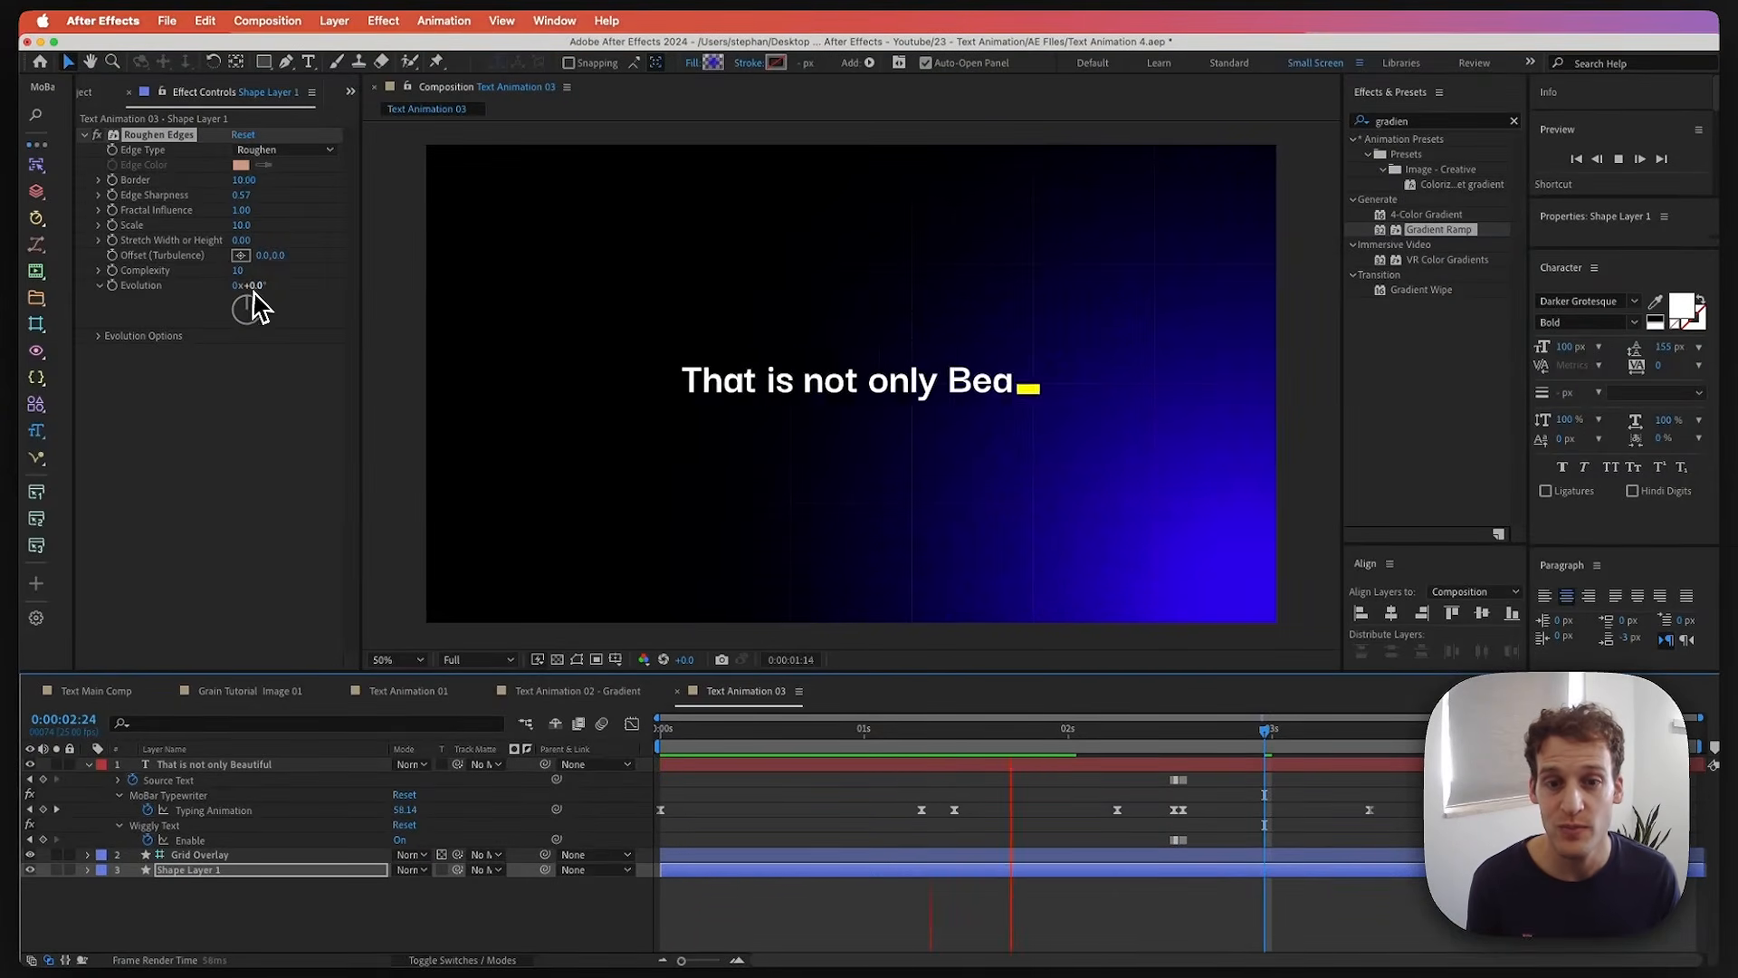
{"action": "key", "text": "space"}
{"action": "key", "text": "space"}
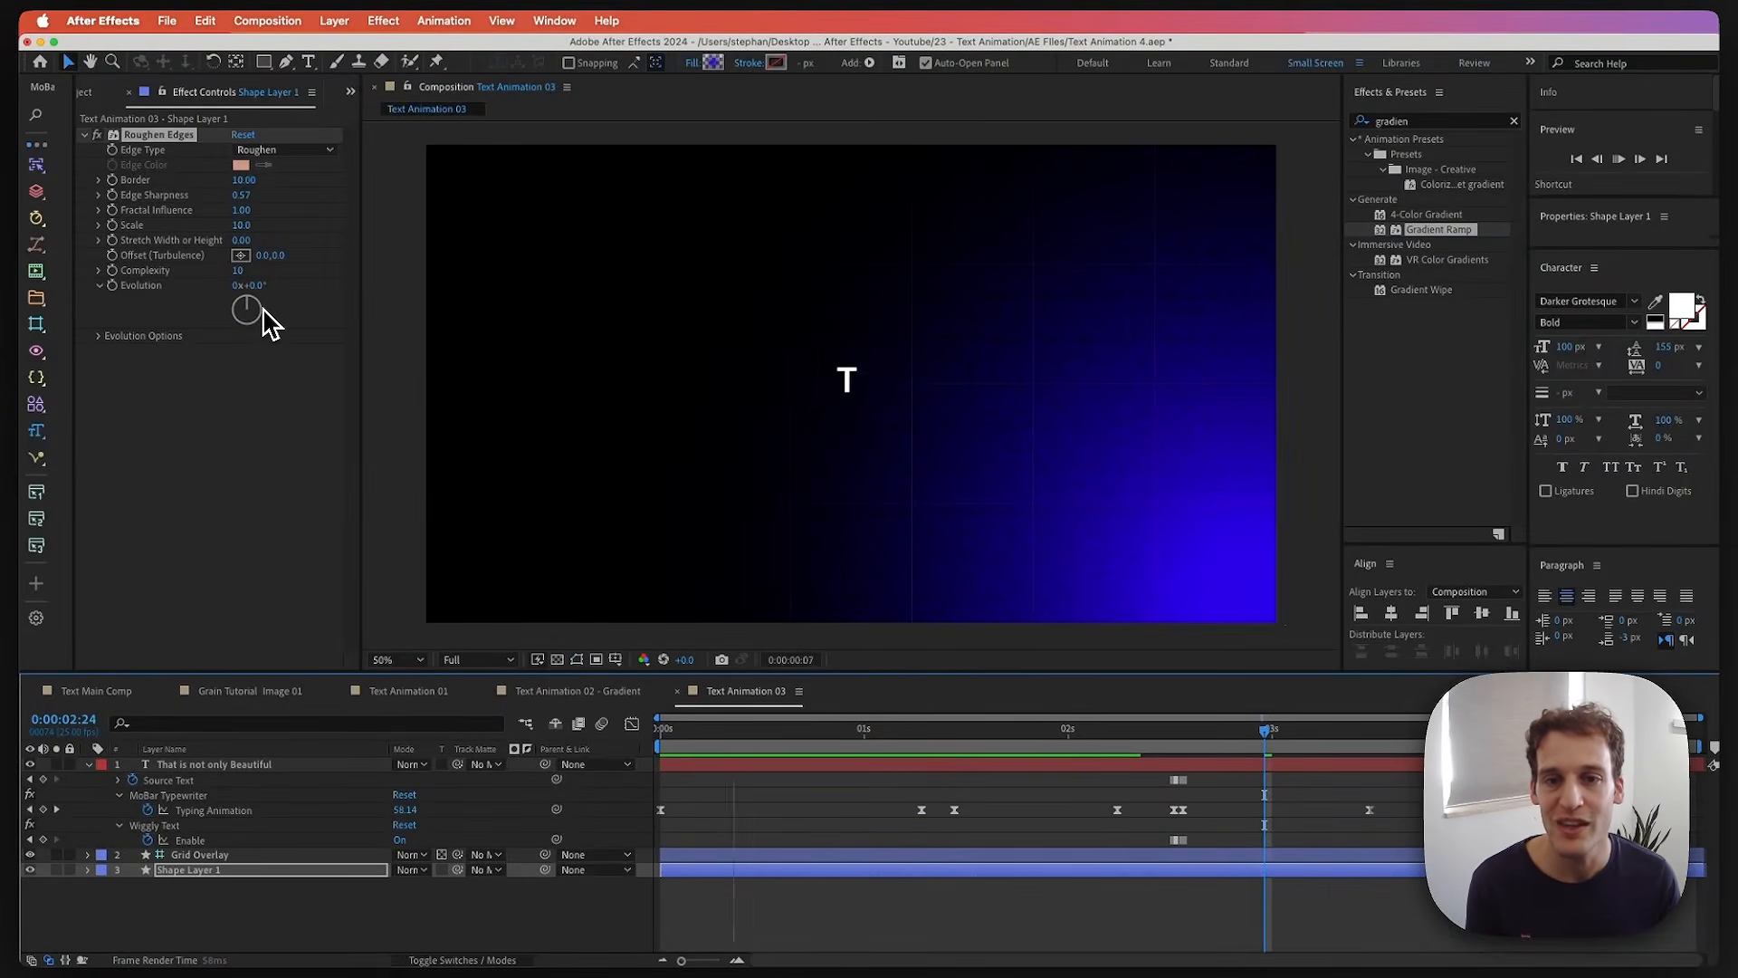